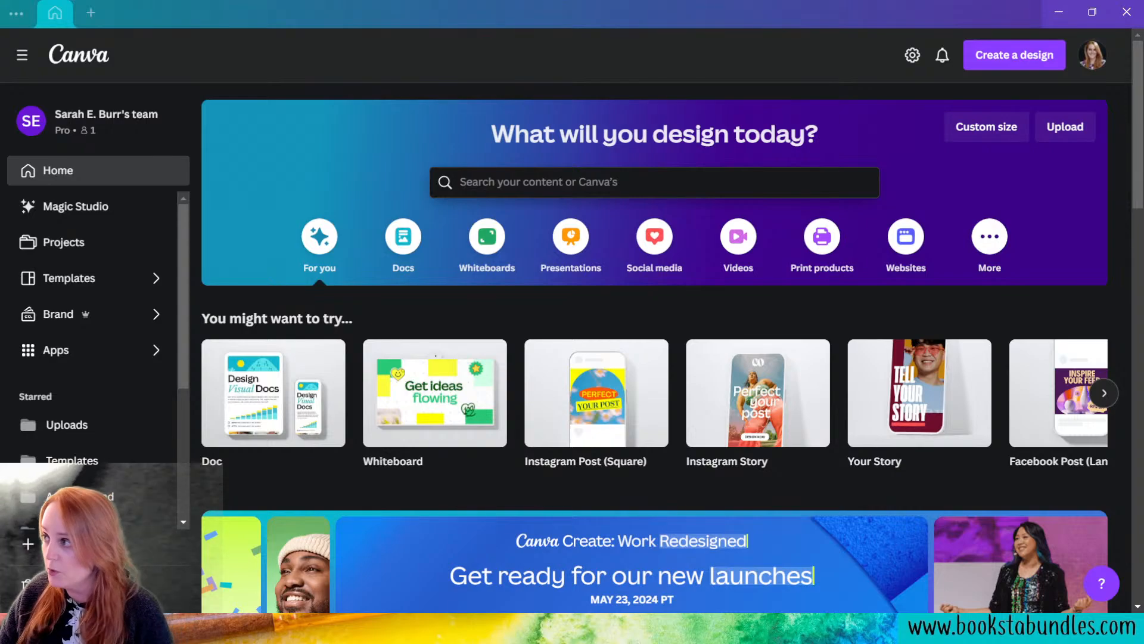
- Create a blank square Instagram post design
{"action": "left_click", "coordinate": [983, 60]}
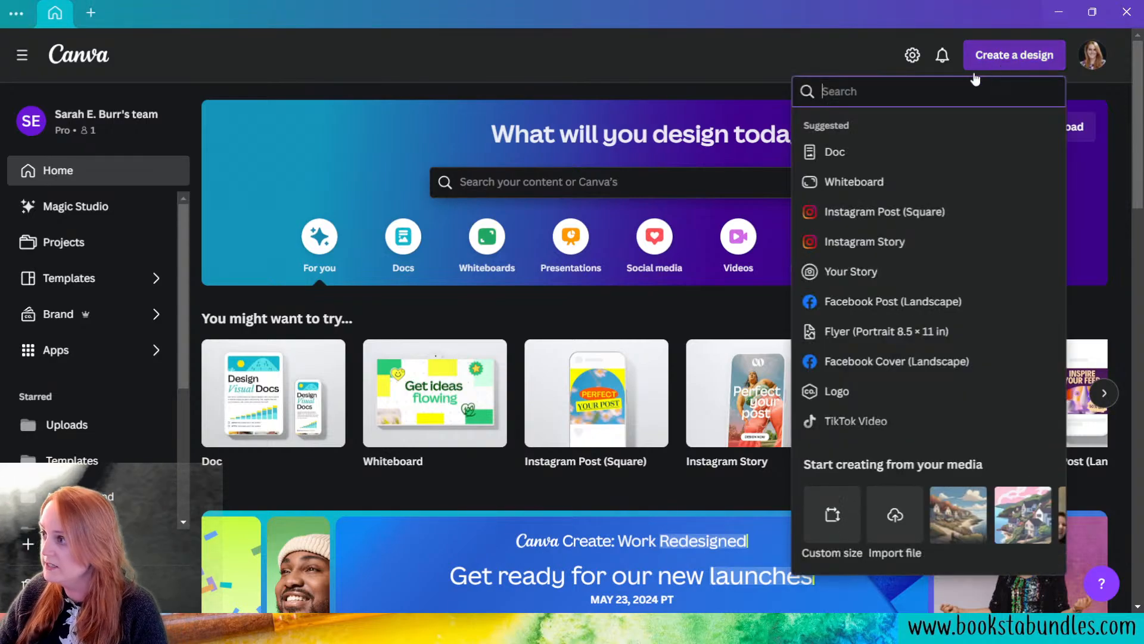
{"action": "left_click", "coordinate": [897, 214]}
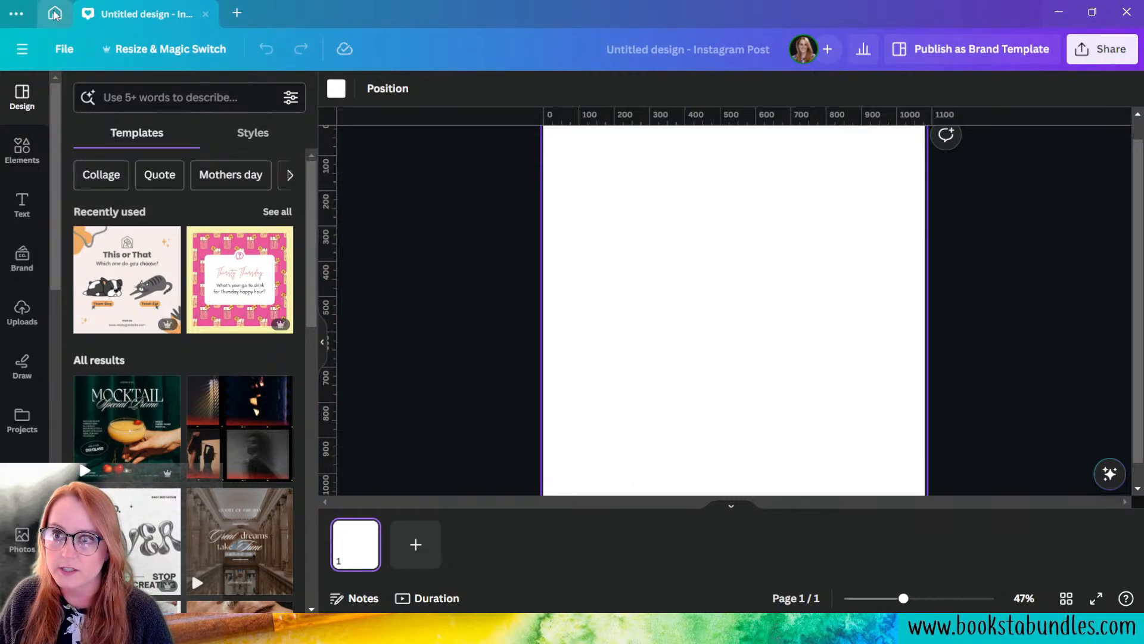
- Open the recent design "BBM - Social Media Graphics" and display its page 23
{"action": "left_click", "coordinate": [56, 14]}
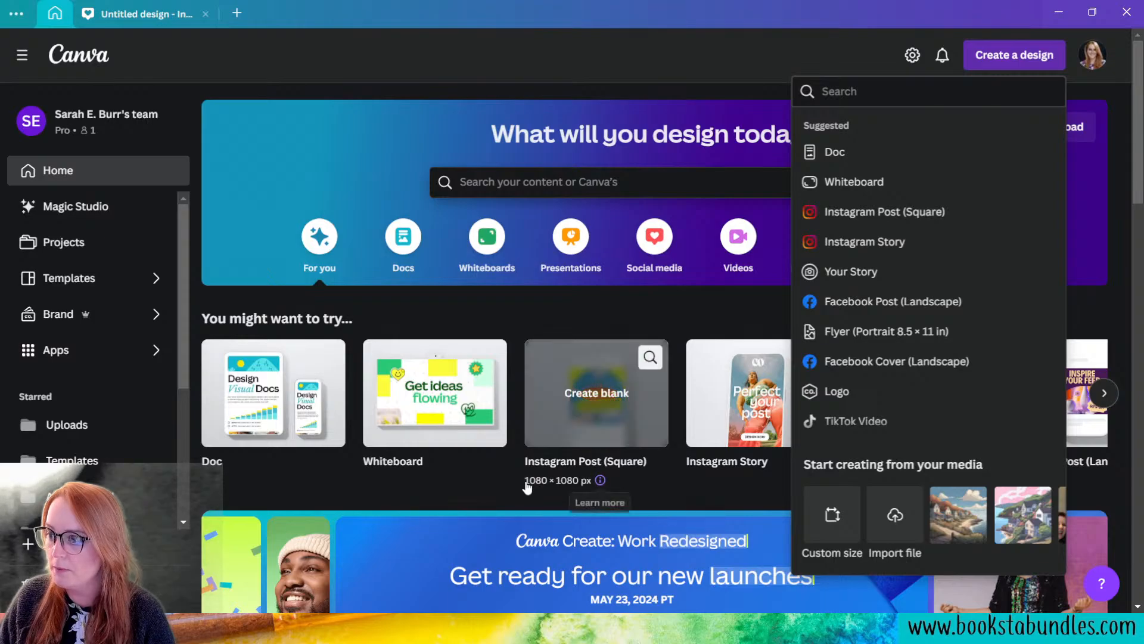
{"action": "scroll", "coordinate": [474, 488], "scroll_direction": "down", "scroll_amount": 2}
{"action": "scroll", "coordinate": [477, 481], "scroll_direction": "down", "scroll_amount": 3}
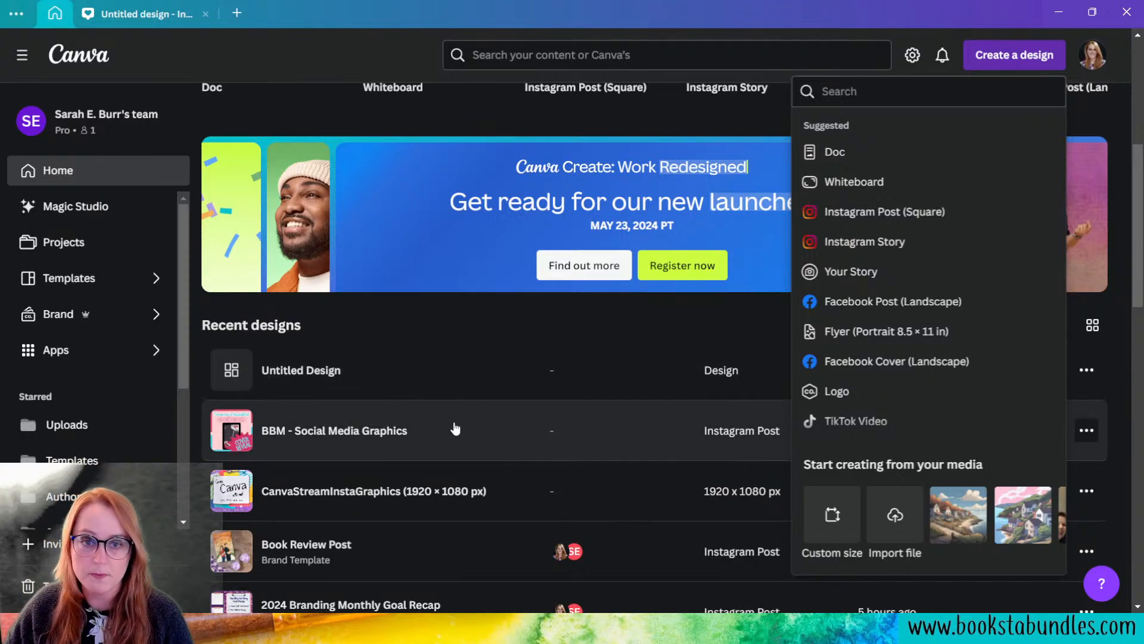
{"action": "left_click", "coordinate": [449, 429]}
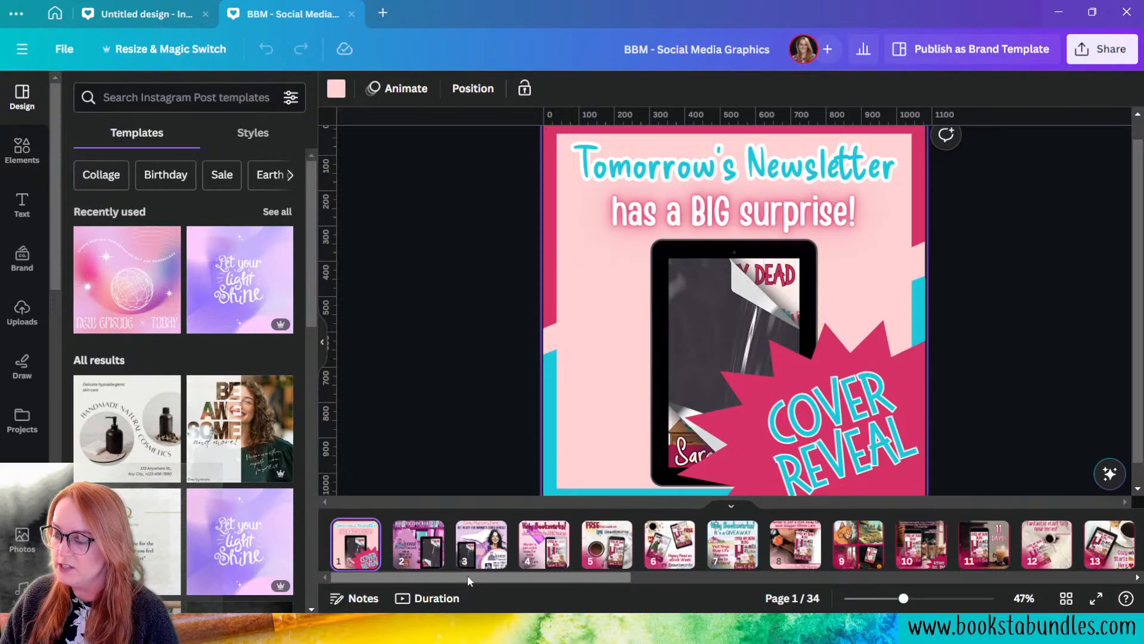
{"action": "left_click_drag", "start_coordinate": [467, 574], "coordinate": [957, 587]}
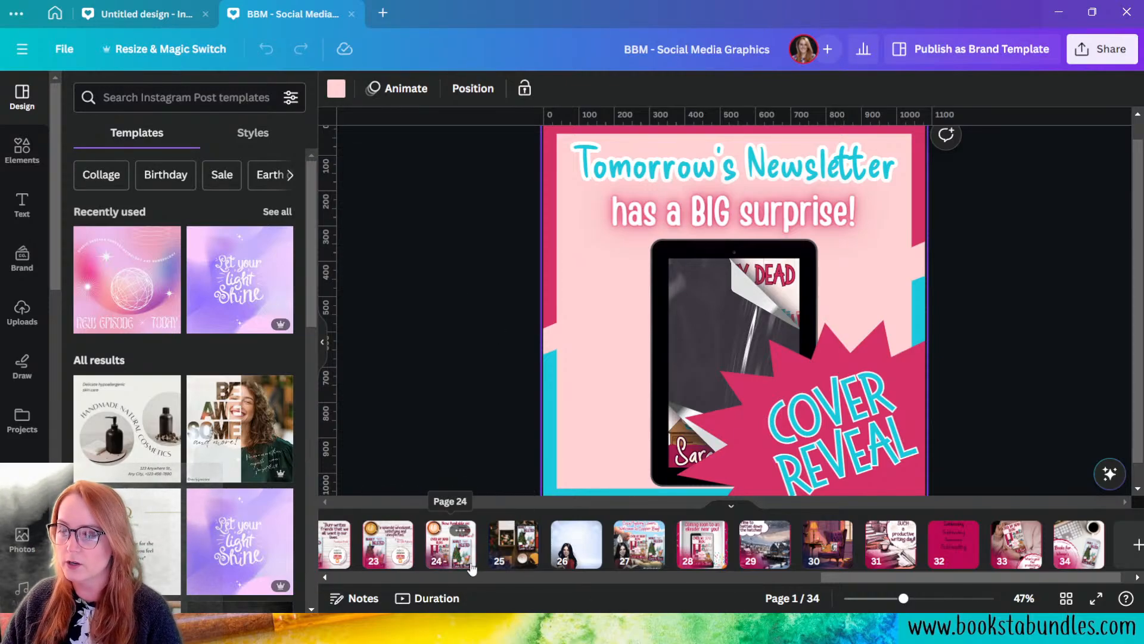
{"action": "left_click", "coordinate": [394, 551]}
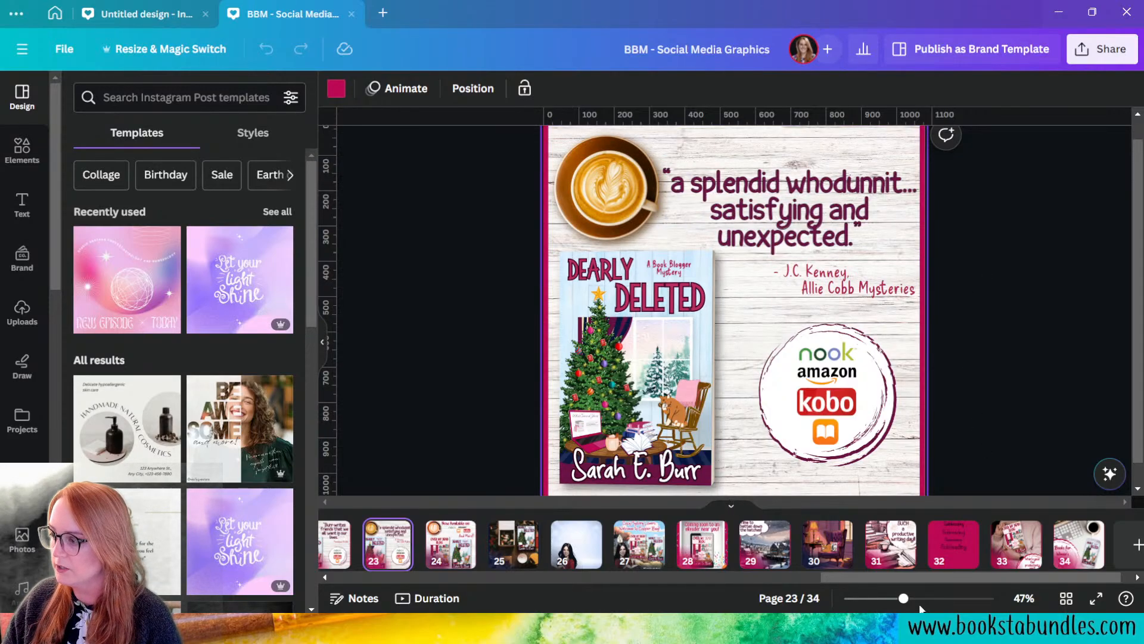
- Copy the circular retailer badge with its four store logos from page 23 into the blank Instagram post and enlarge it
{"action": "left_click_drag", "start_coordinate": [904, 601], "coordinate": [901, 601]}
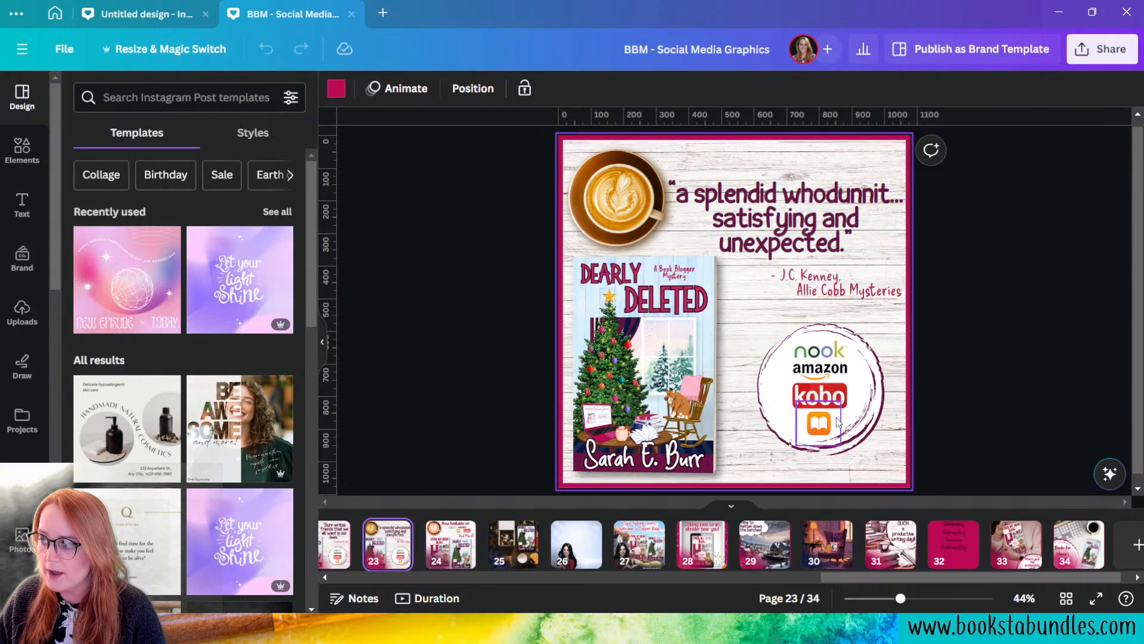
{"action": "left_click_drag", "start_coordinate": [974, 448], "coordinate": [826, 344]}
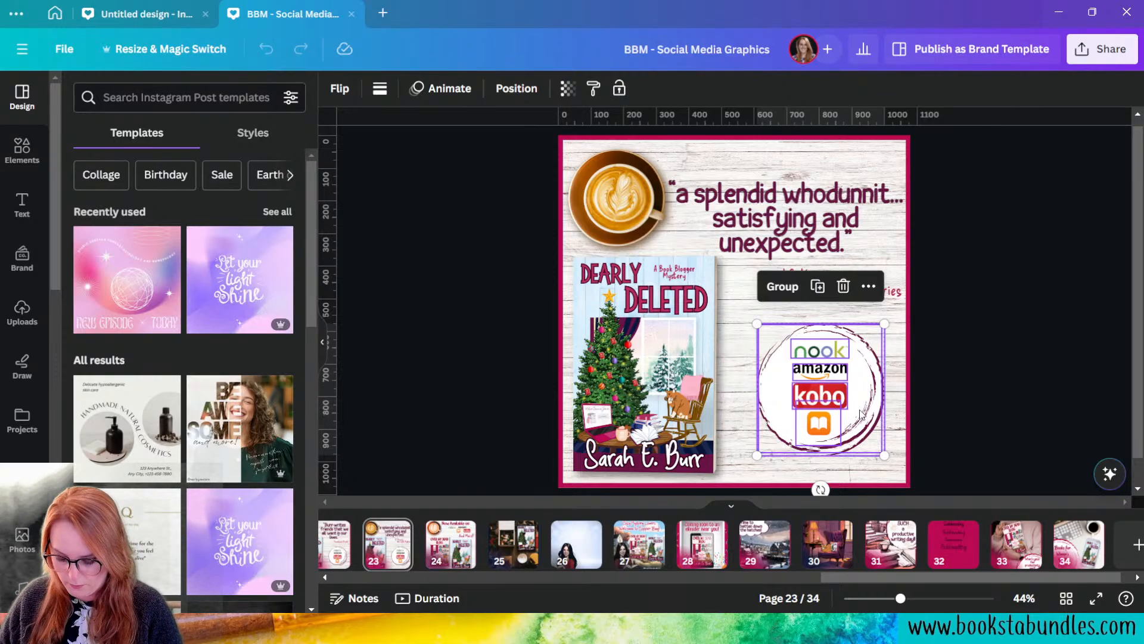
{"action": "left_click", "coordinate": [167, 17]}
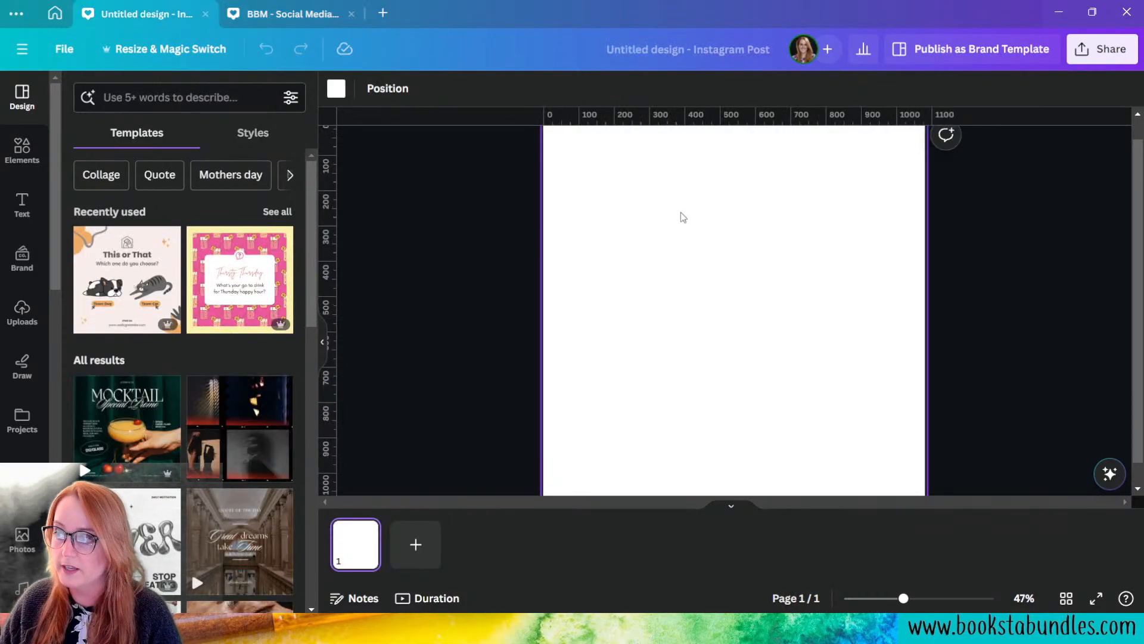
{"action": "key", "text": "ctrl+v"}
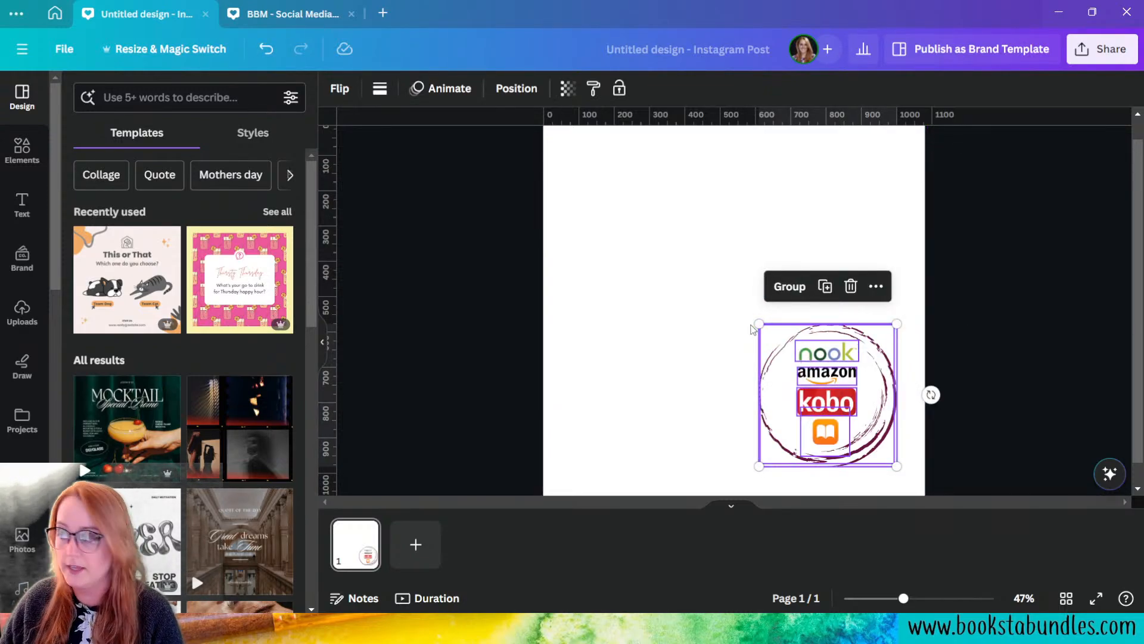
{"action": "left_click_drag", "start_coordinate": [759, 324], "coordinate": [700, 285]}
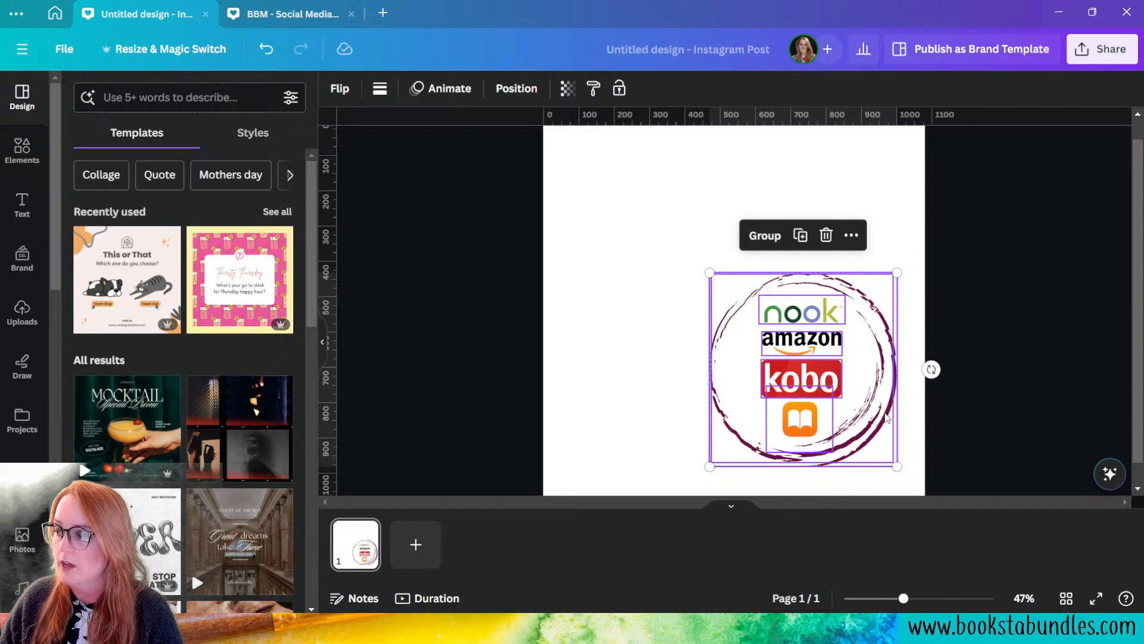
- Delete the pasted retailer badge and logos from the blank Instagram post
{"action": "left_click", "coordinate": [1042, 425]}
{"action": "left_click_drag", "start_coordinate": [655, 245], "coordinate": [850, 448]}
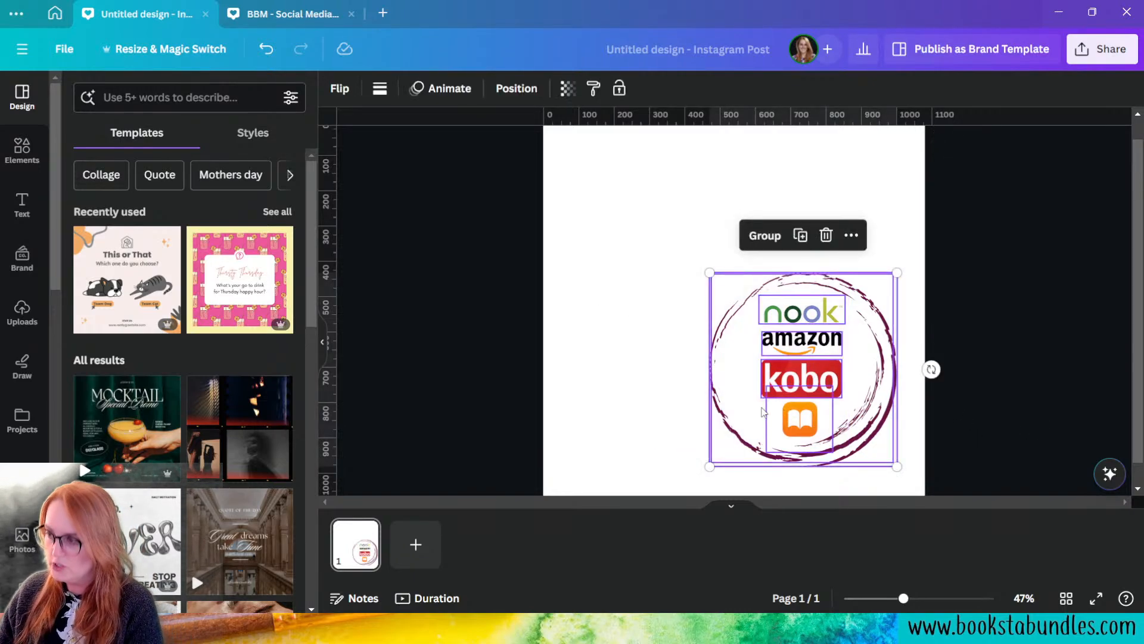
{"action": "key", "text": "Delete"}
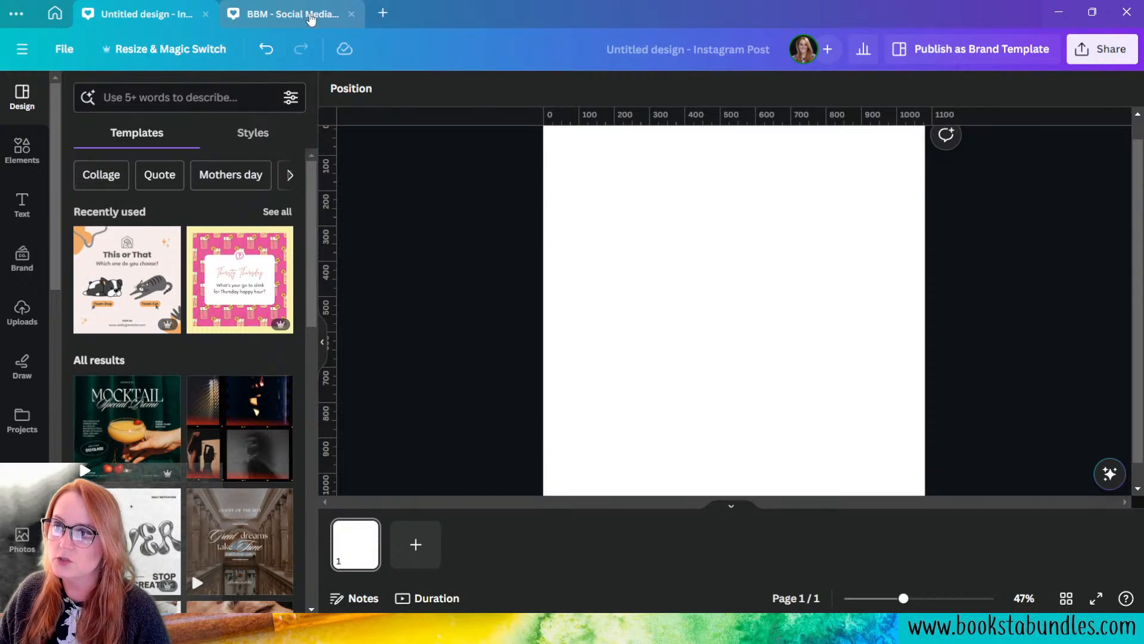
- Browse the page thumbnails of "BBM - Social Media Graphics" and return to the untitled Instagram post
{"action": "left_click", "coordinate": [310, 16]}
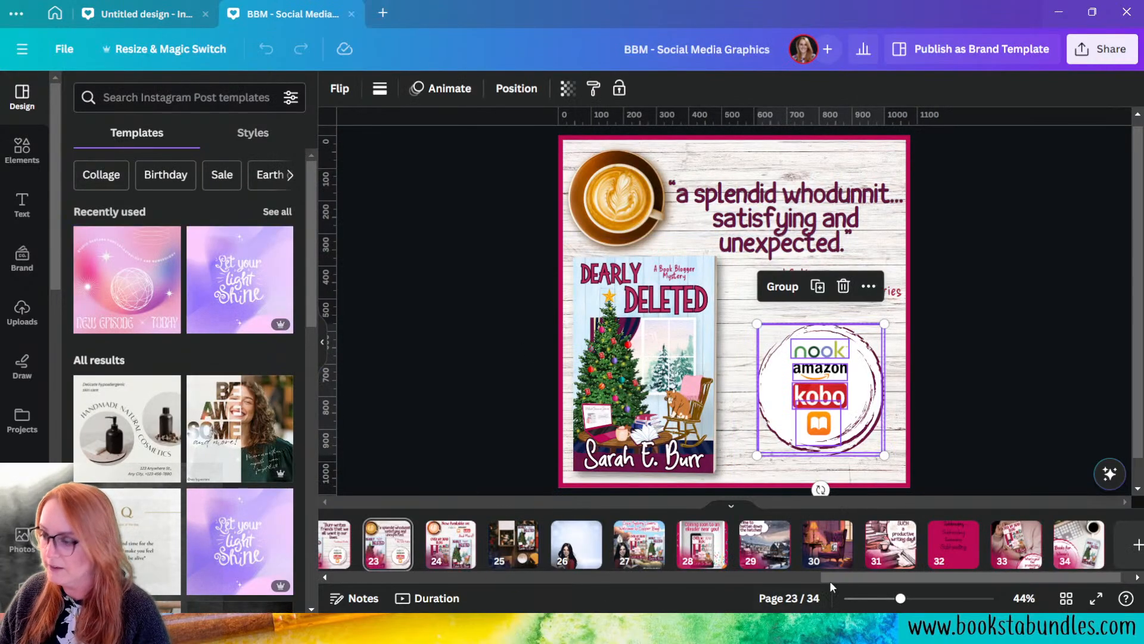
{"action": "left_click_drag", "start_coordinate": [861, 579], "coordinate": [532, 527]}
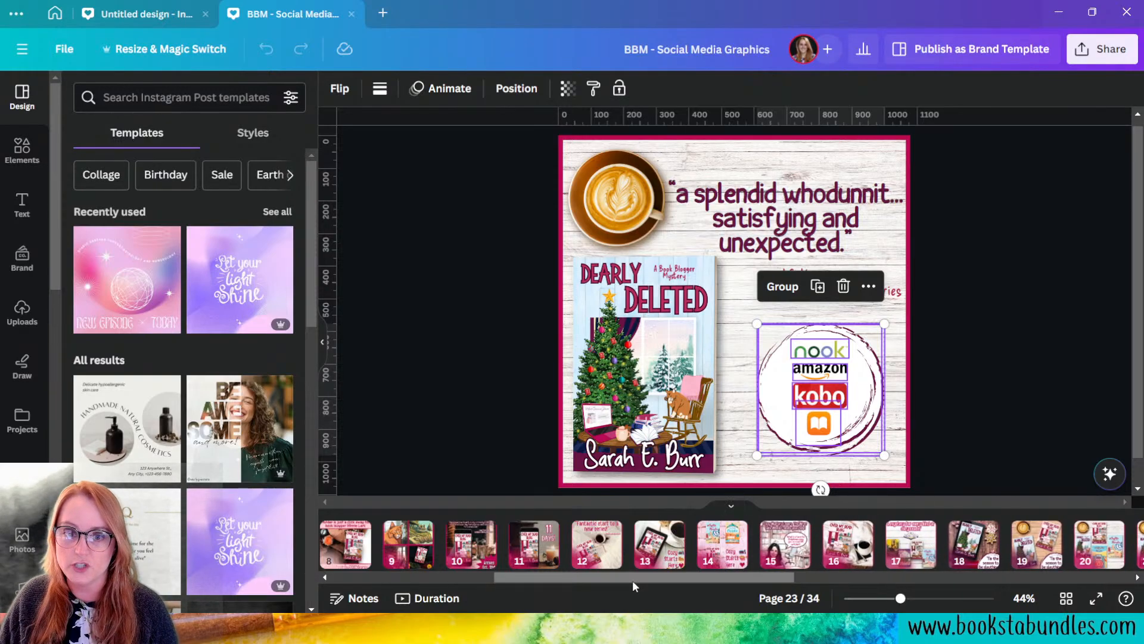
{"action": "left_click", "coordinate": [168, 15]}
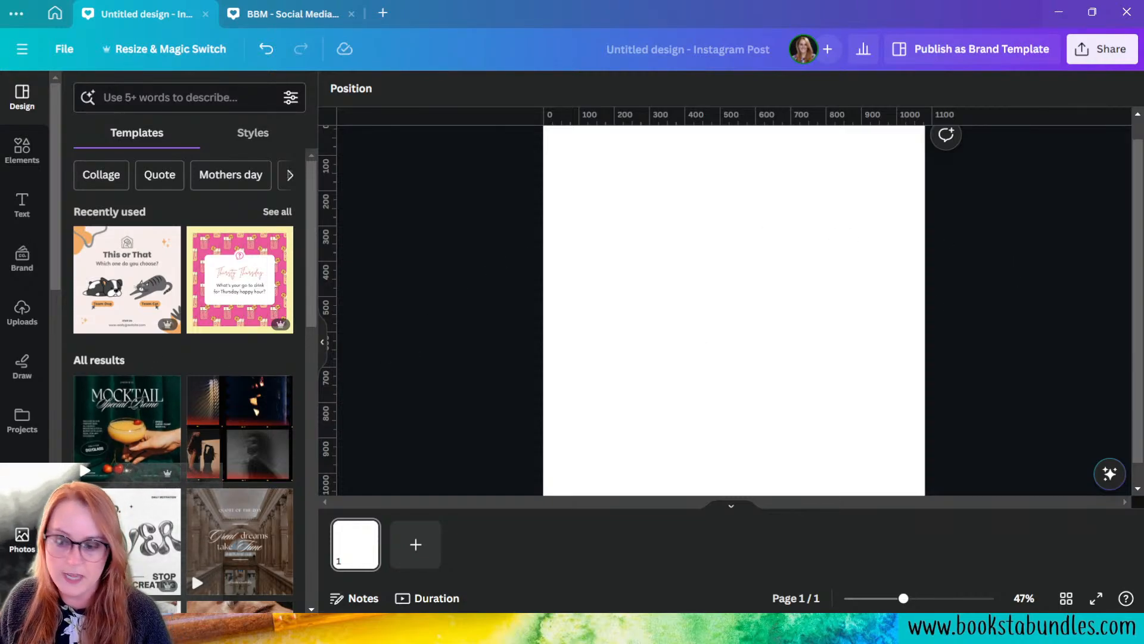
- Add the "Over My Dead Blog" cover from the pinned book covers folder to the blank page
{"action": "scroll", "coordinate": [23, 525], "scroll_direction": "down", "scroll_amount": 10}
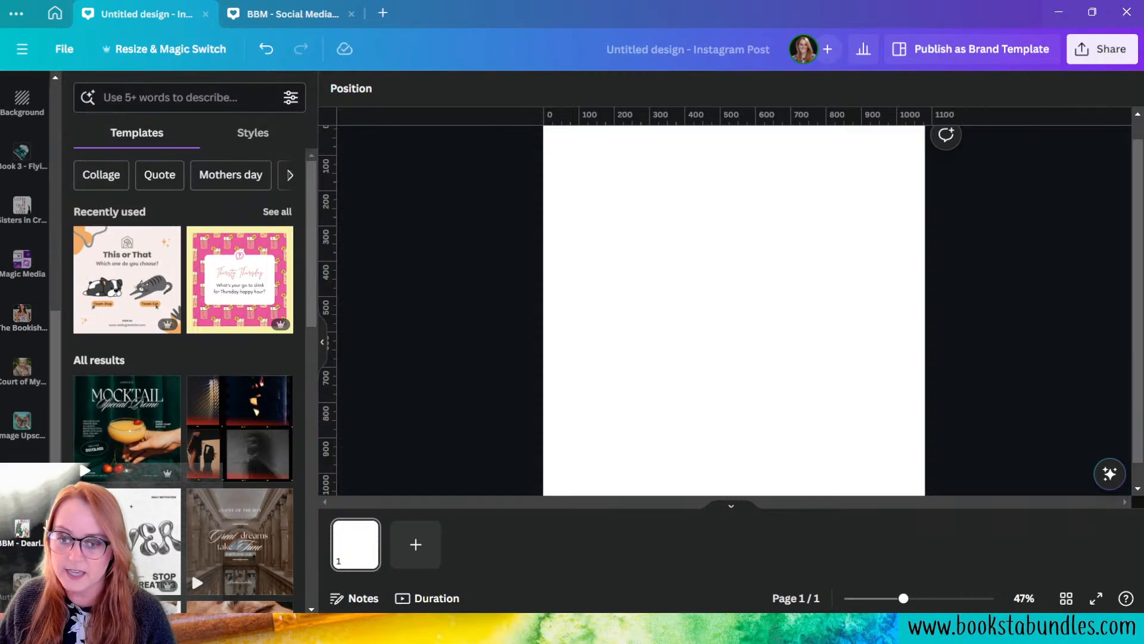
{"action": "scroll", "coordinate": [38, 529], "scroll_direction": "up", "scroll_amount": 1}
{"action": "scroll", "coordinate": [39, 529], "scroll_direction": "down", "scroll_amount": 1}
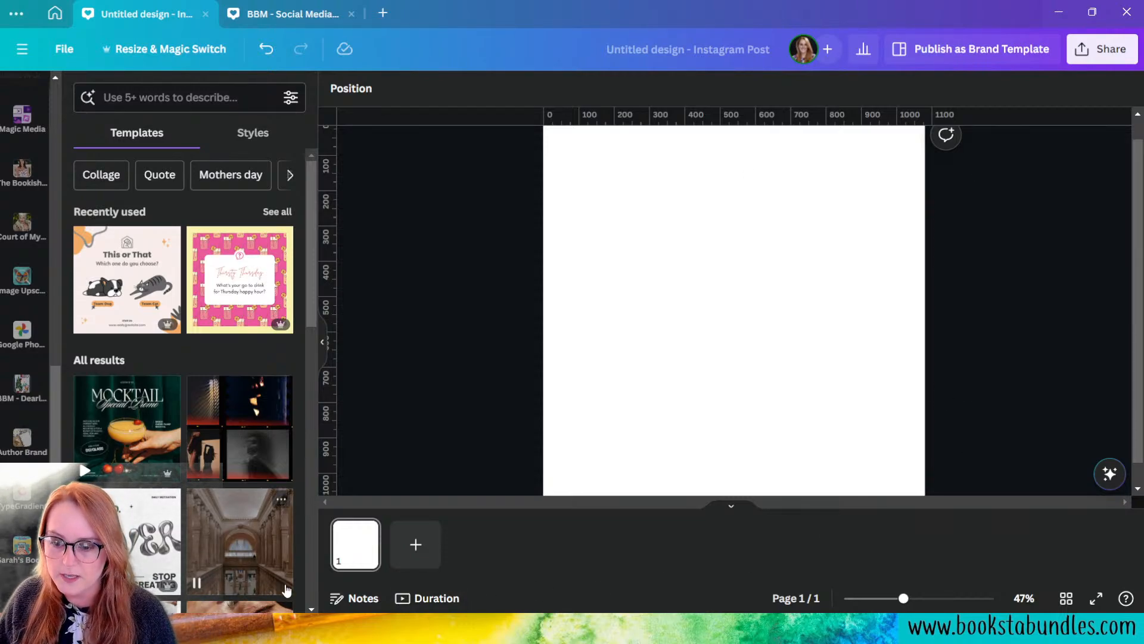
{"action": "left_click", "coordinate": [20, 542]}
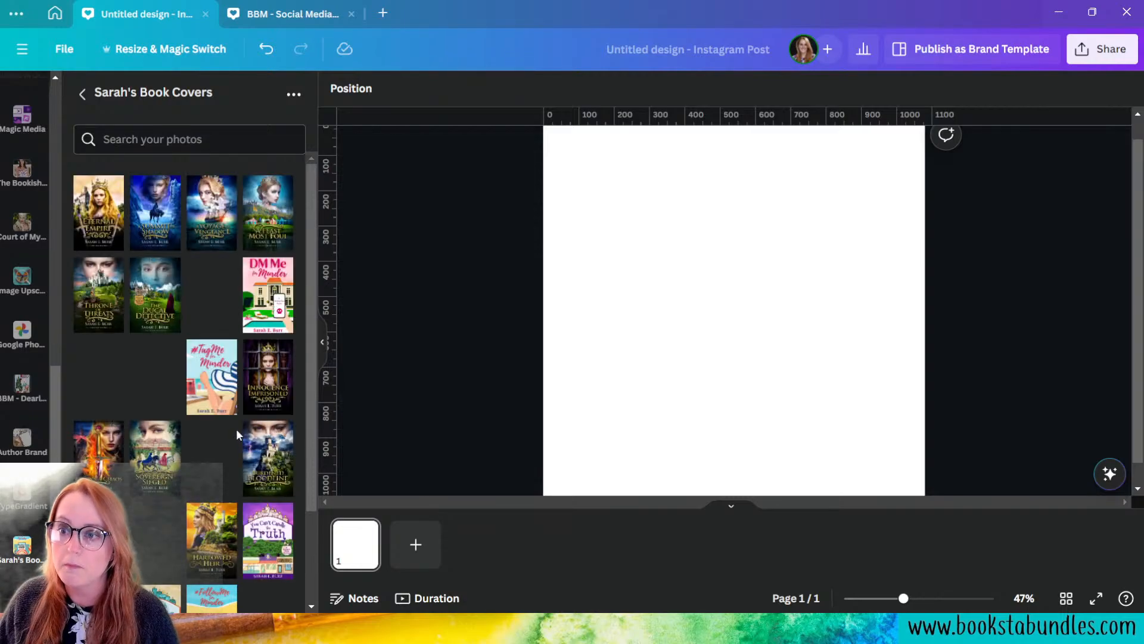
{"action": "scroll", "coordinate": [234, 485], "scroll_direction": "down", "scroll_amount": 2}
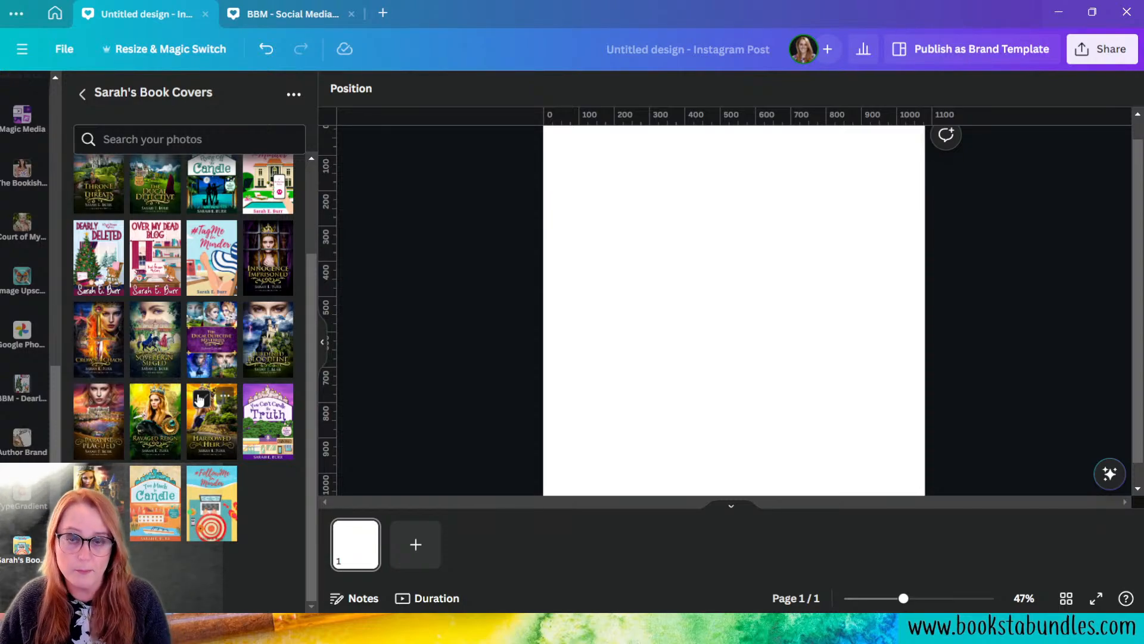
{"action": "left_click", "coordinate": [174, 282]}
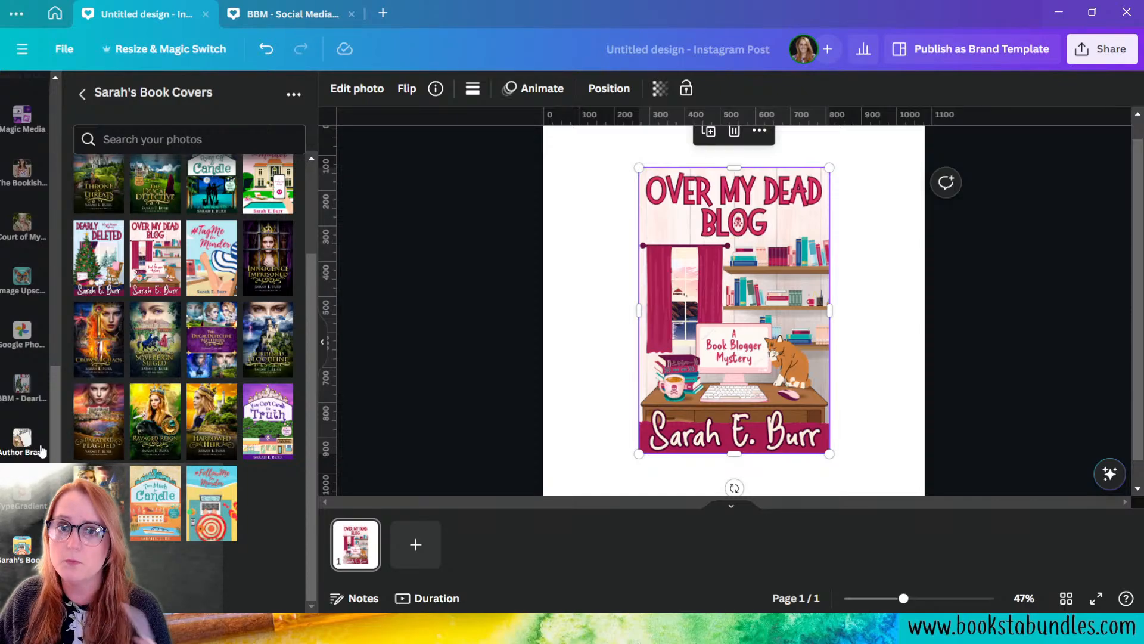
- Bring up the Book Blogger Mysteries brand kit with its logos and colors
{"action": "scroll", "coordinate": [53, 442], "scroll_direction": "up", "scroll_amount": 3}
{"action": "scroll", "coordinate": [53, 442], "scroll_direction": "up", "scroll_amount": 5}
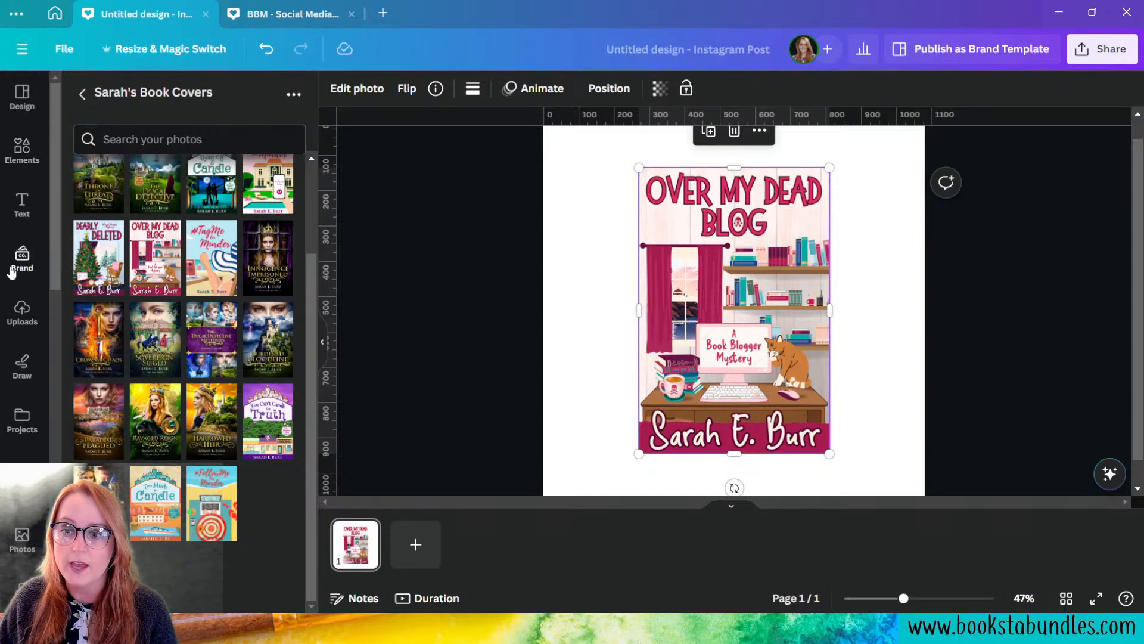
{"action": "left_click", "coordinate": [22, 267]}
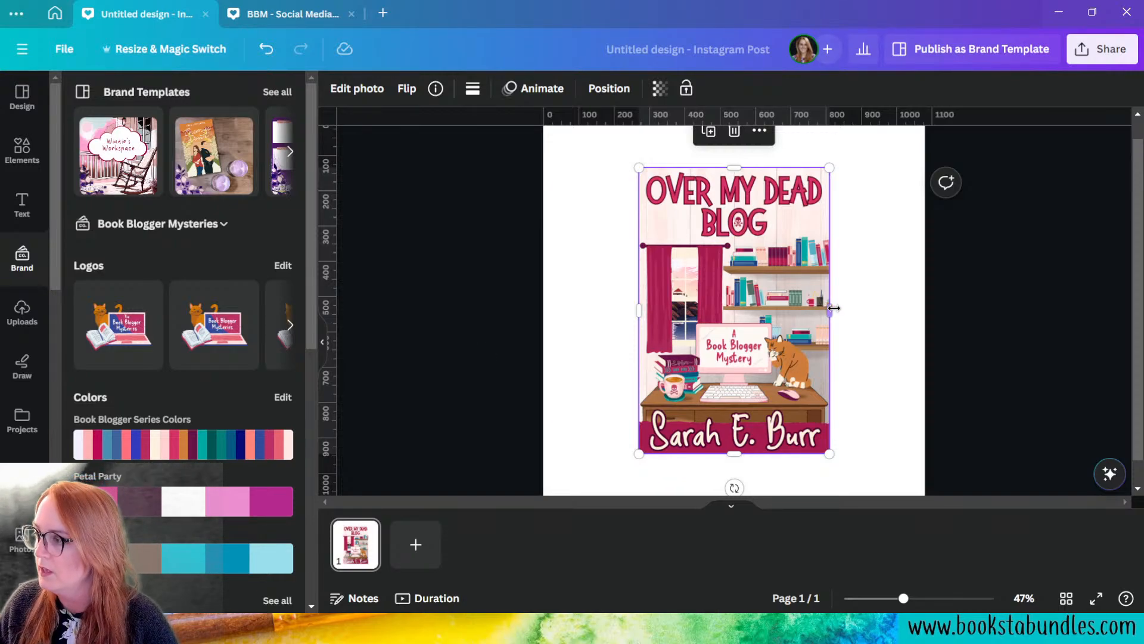
- Shrink the "Over My Dead Blog" cover to about 300 px wide and place it near the page's lower-left corner
{"action": "left_click", "coordinate": [881, 326]}
{"action": "left_click", "coordinate": [771, 219]}
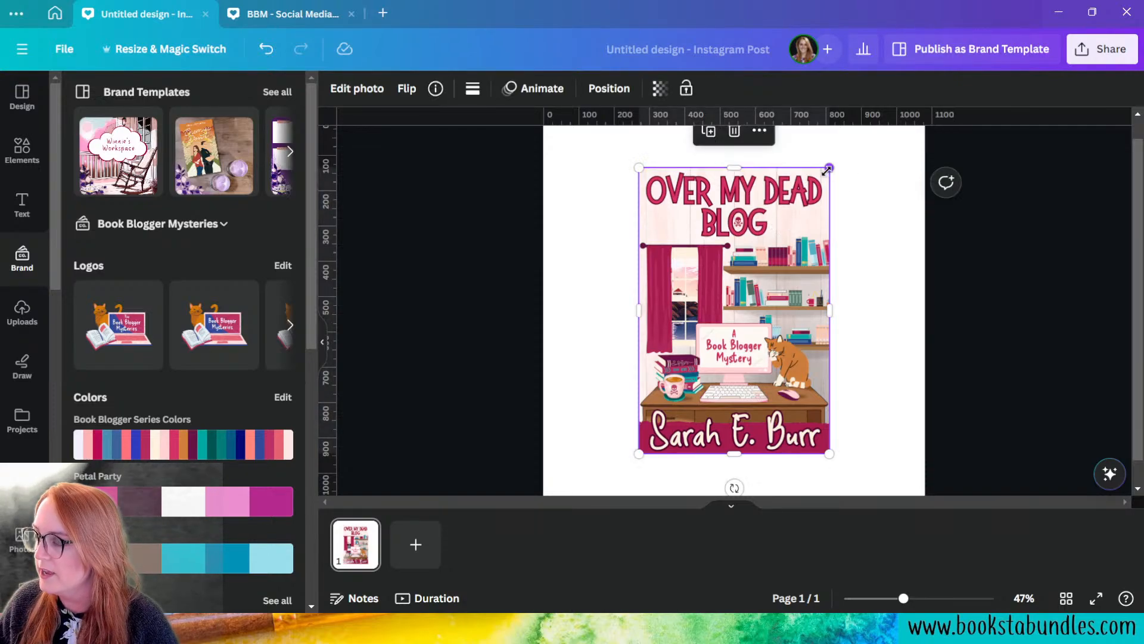
{"action": "left_click_drag", "start_coordinate": [829, 168], "coordinate": [713, 279]}
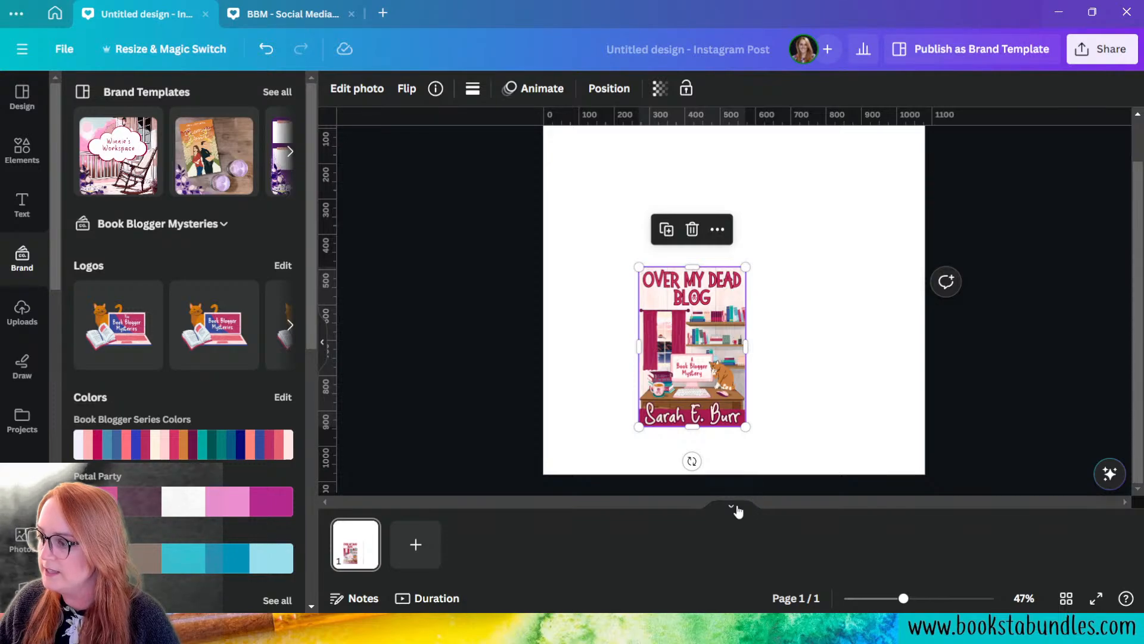
{"action": "left_click_drag", "start_coordinate": [902, 599], "coordinate": [893, 599]}
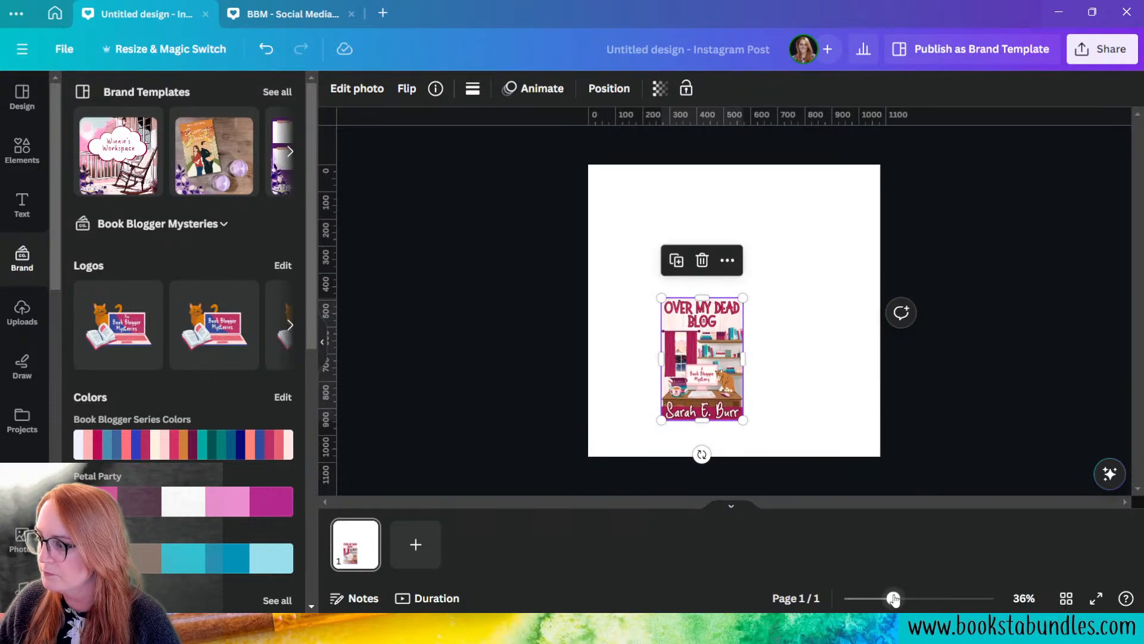
{"action": "left_click_drag", "start_coordinate": [718, 349], "coordinate": [663, 363]}
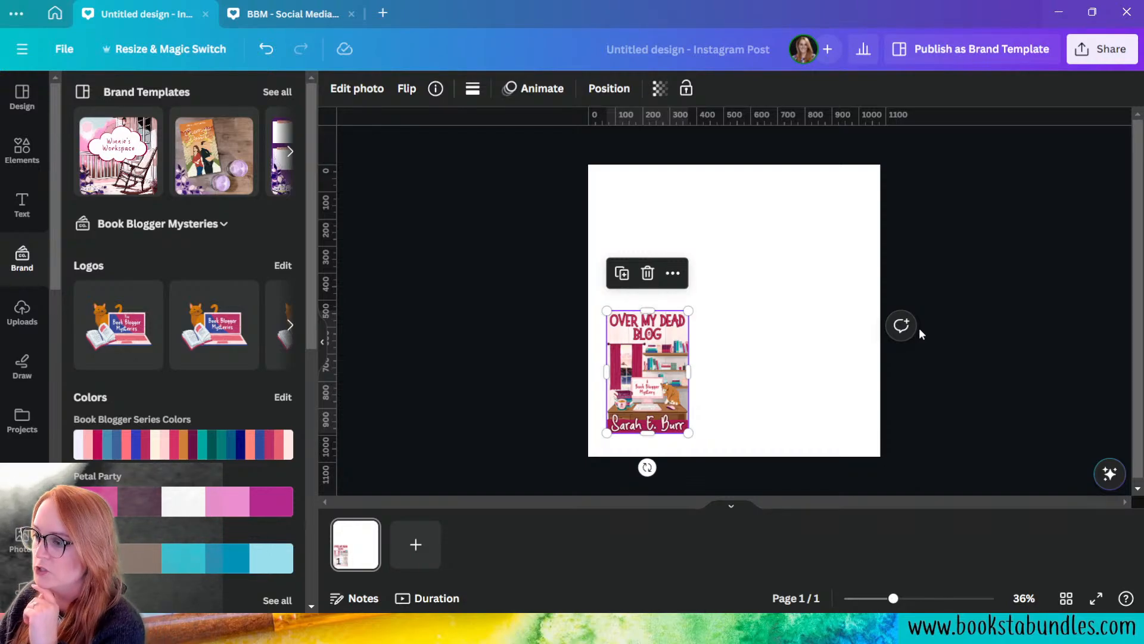
{"action": "left_click", "coordinate": [972, 416]}
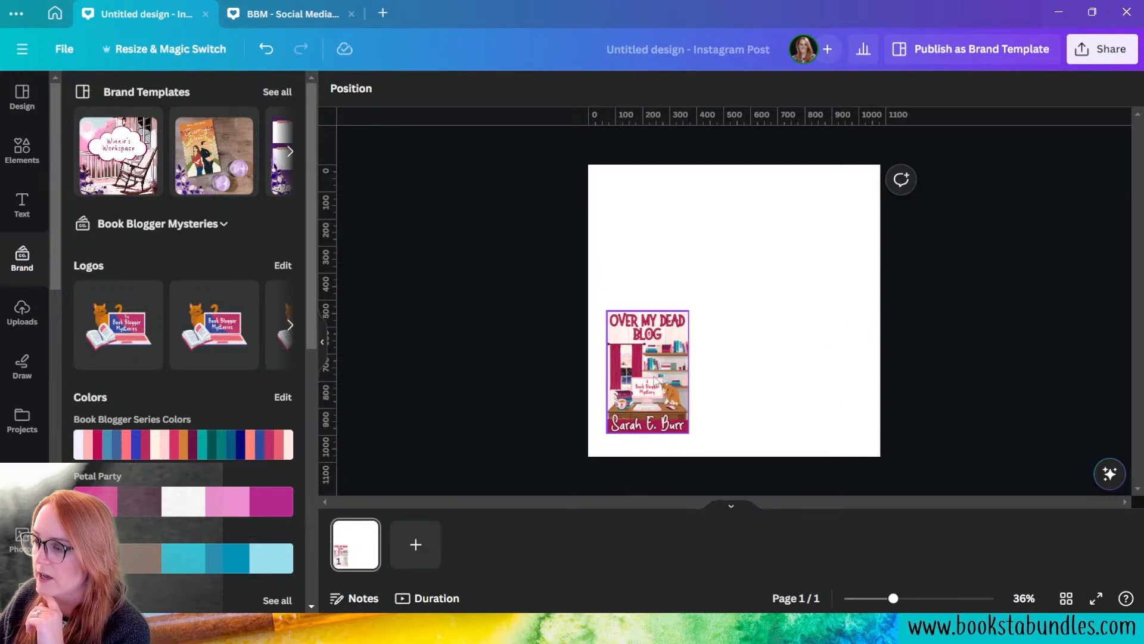
{"action": "left_click", "coordinate": [653, 395]}
{"action": "left_click_drag", "start_coordinate": [653, 392], "coordinate": [653, 401]}
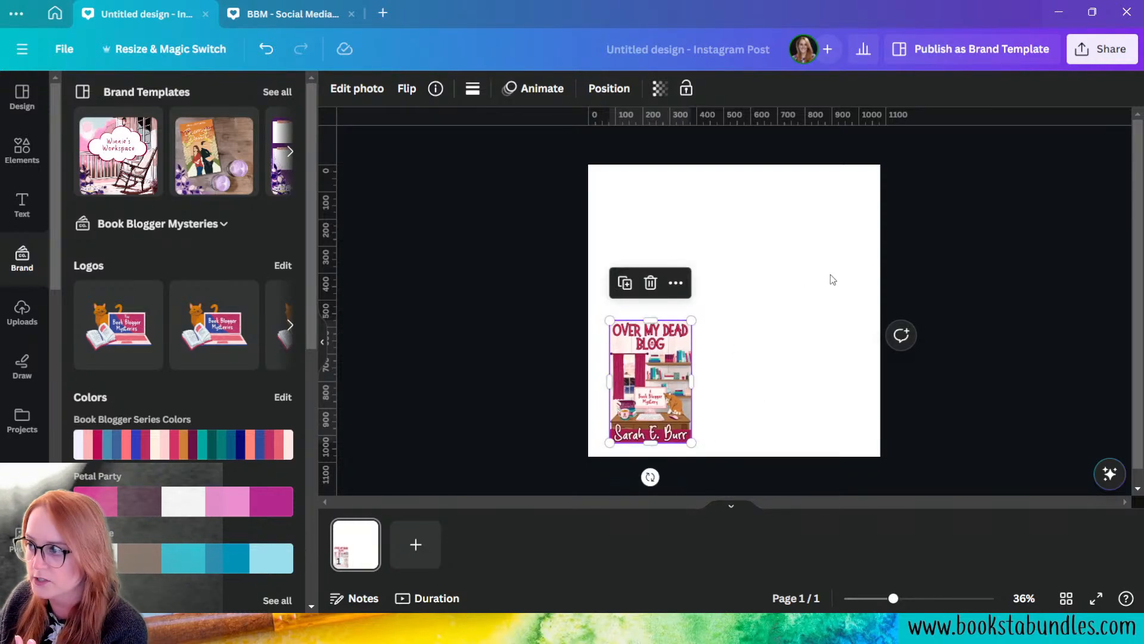
{"action": "left_click", "coordinate": [808, 358]}
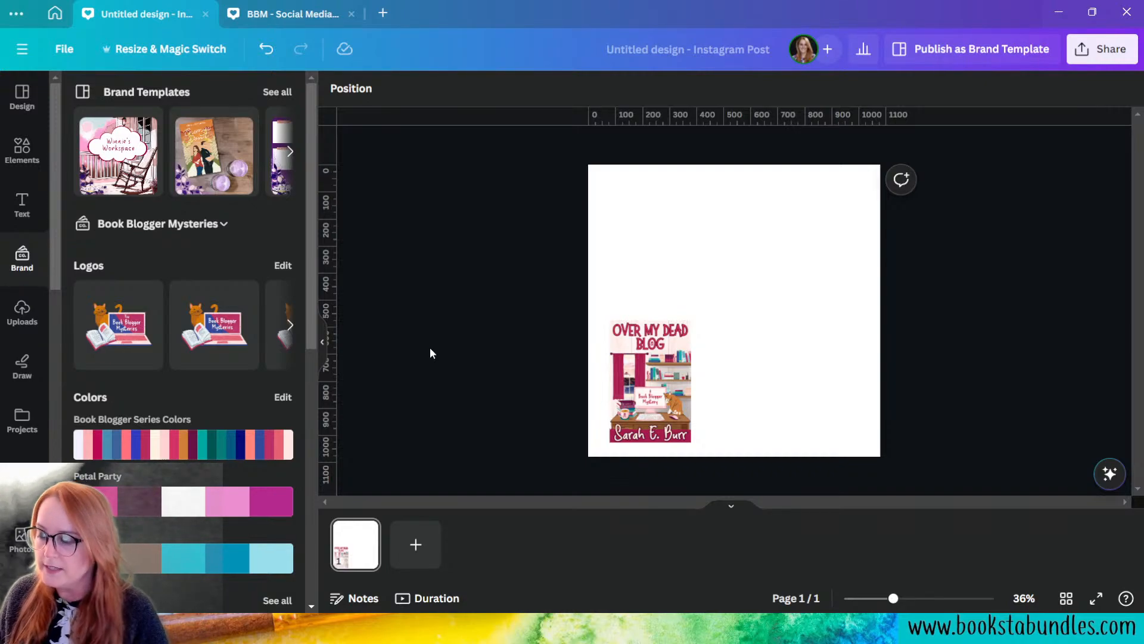
- Search the stock photo library for "New England town on the coast"
{"action": "left_click", "coordinate": [24, 539]}
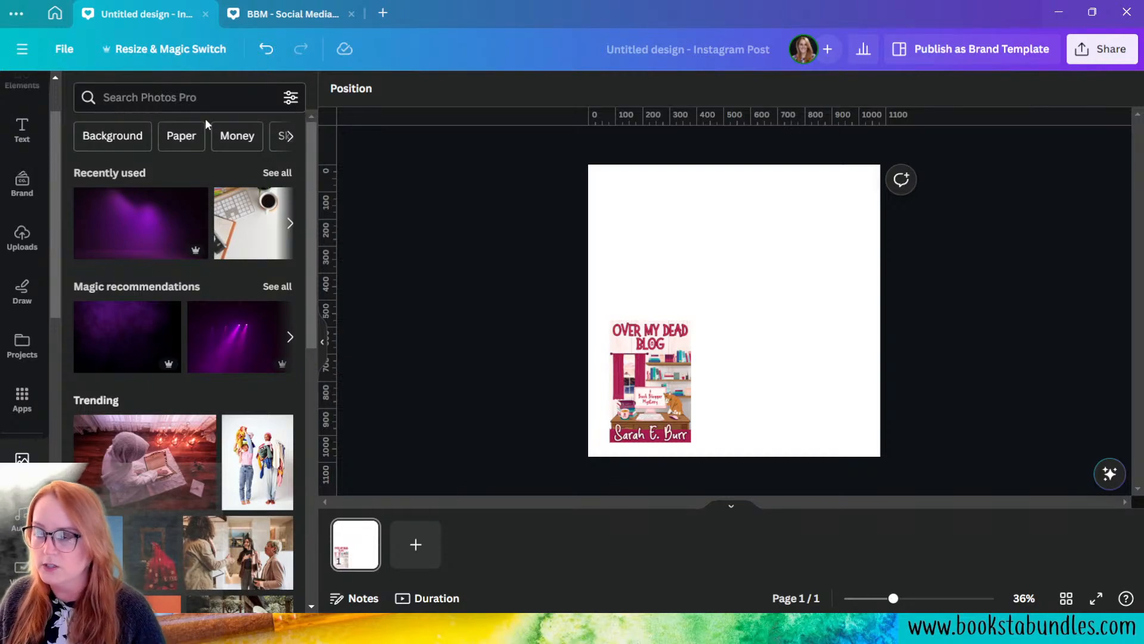
{"action": "left_click", "coordinate": [205, 91]}
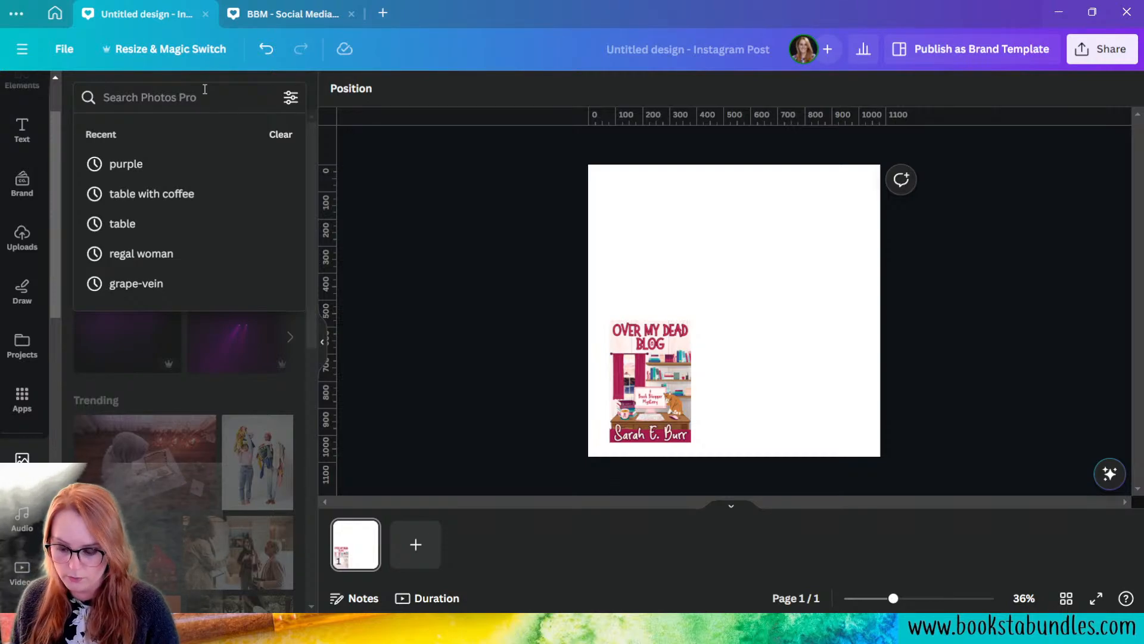
{"action": "type", "text": "New"}
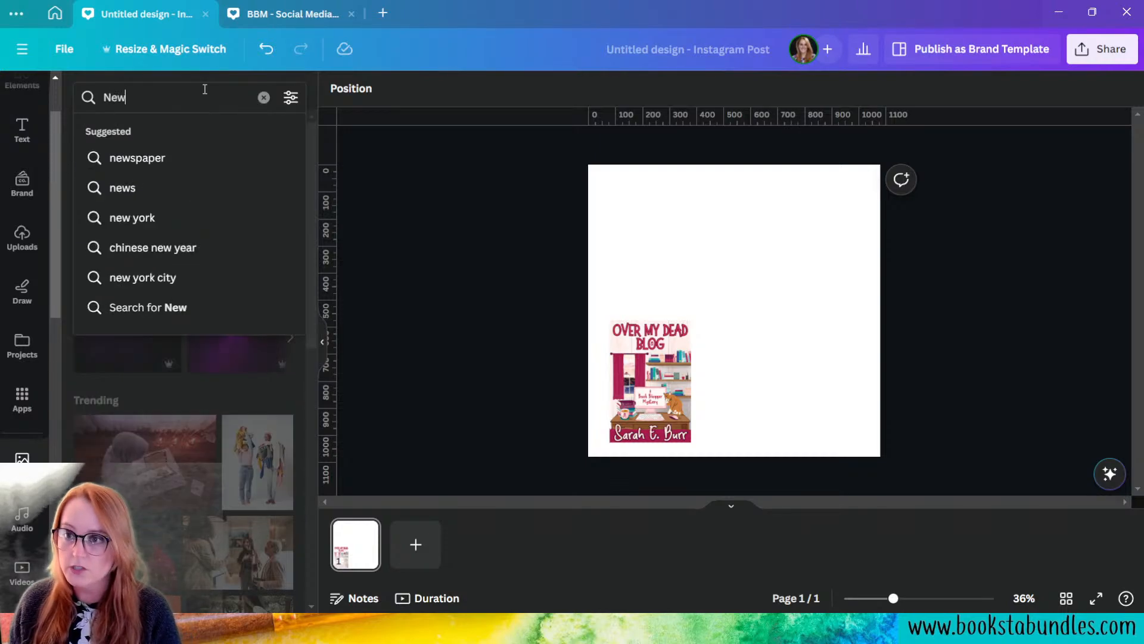
{"action": "type", "text": " England"}
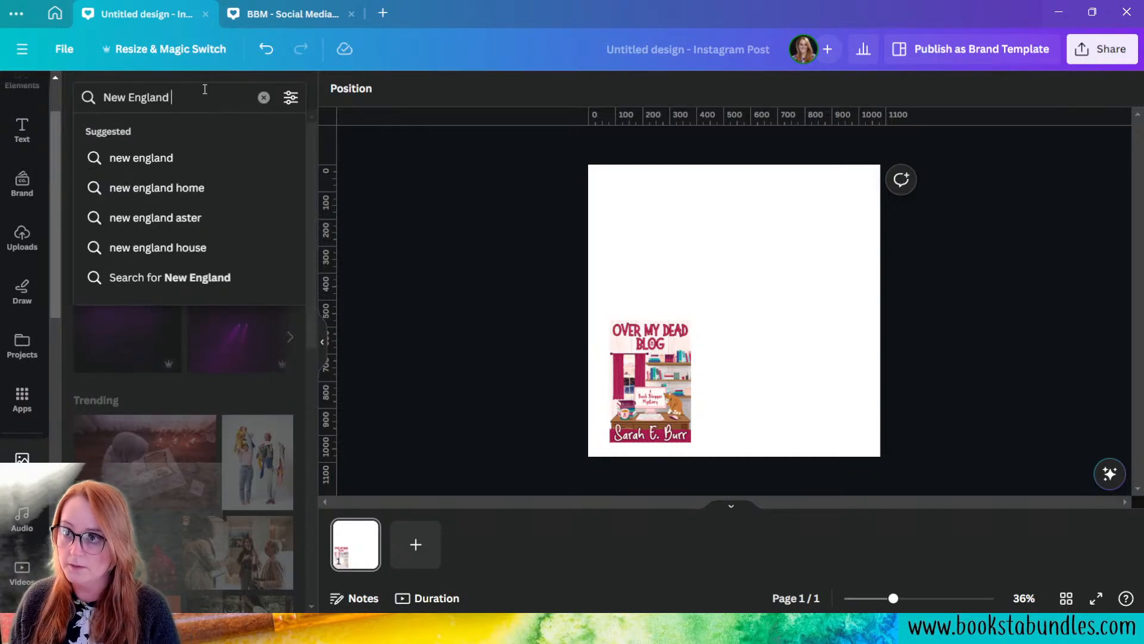
{"action": "type", "text": " town on"}
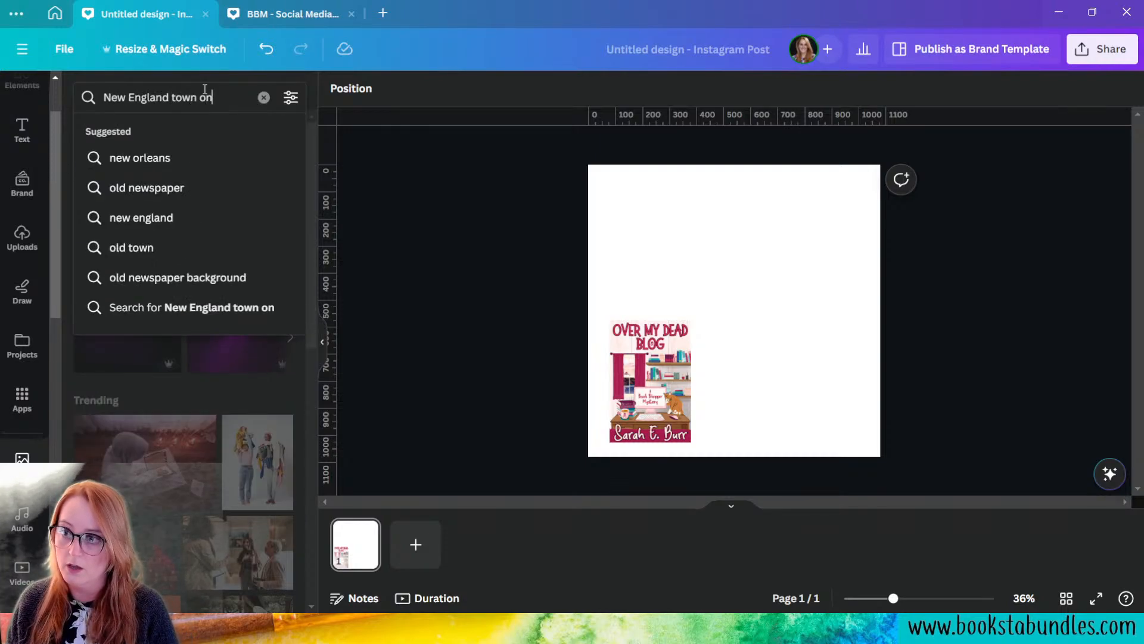
{"action": "type", "text": " the coast"}
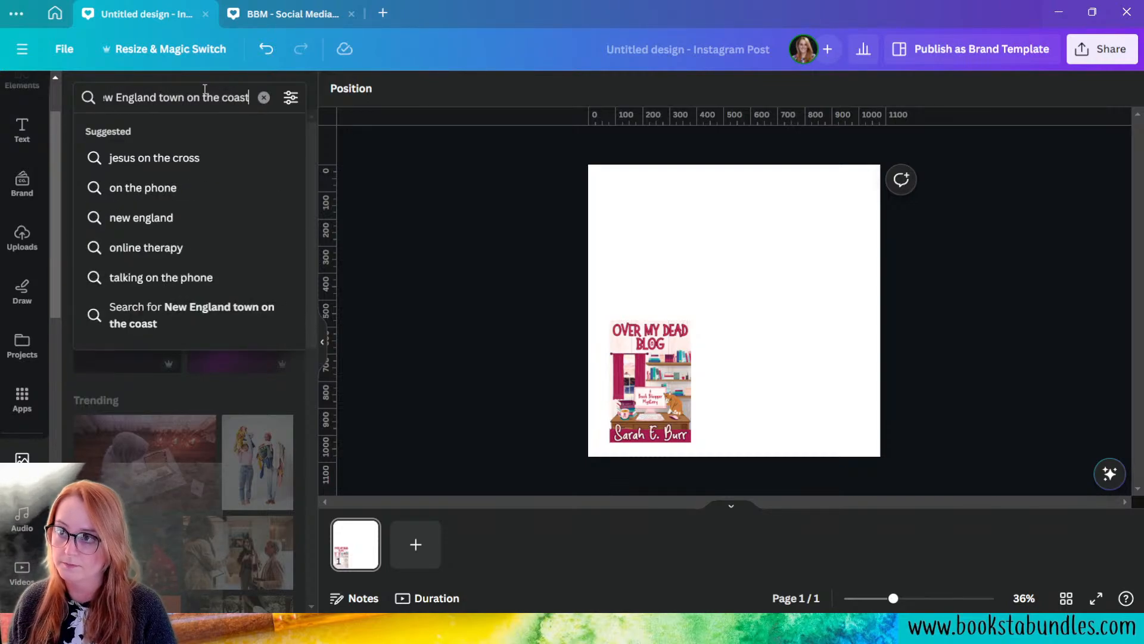
{"action": "key", "text": "Return"}
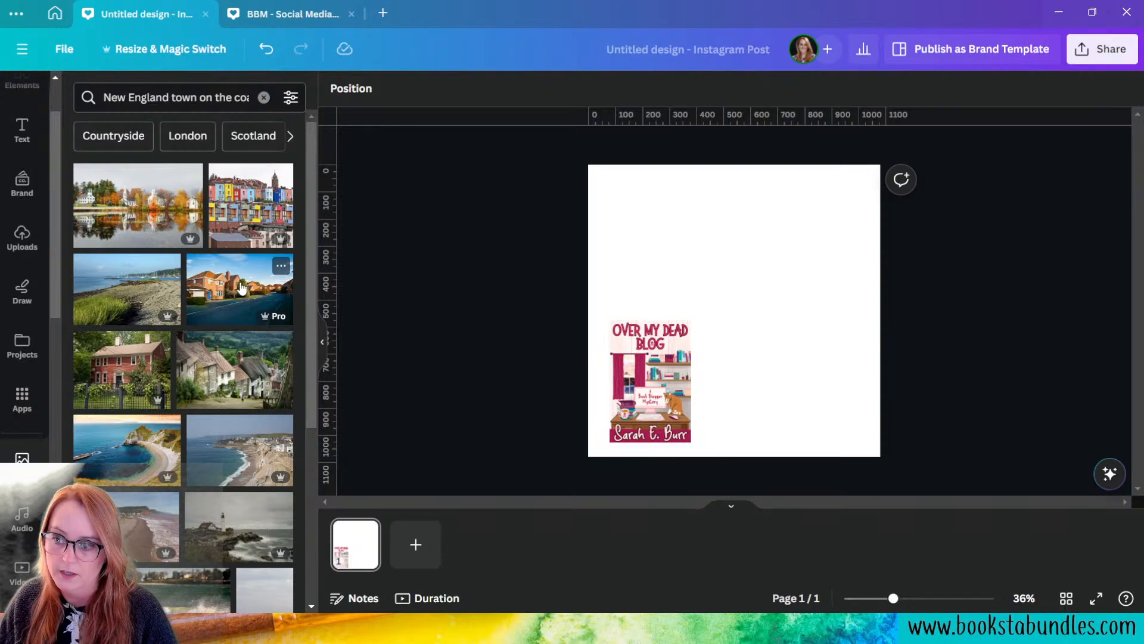
- Add the photo of a lighthouse on a rocky shore under white clouds and set it as the page background
{"action": "scroll", "coordinate": [230, 345], "scroll_direction": "down", "scroll_amount": 2}
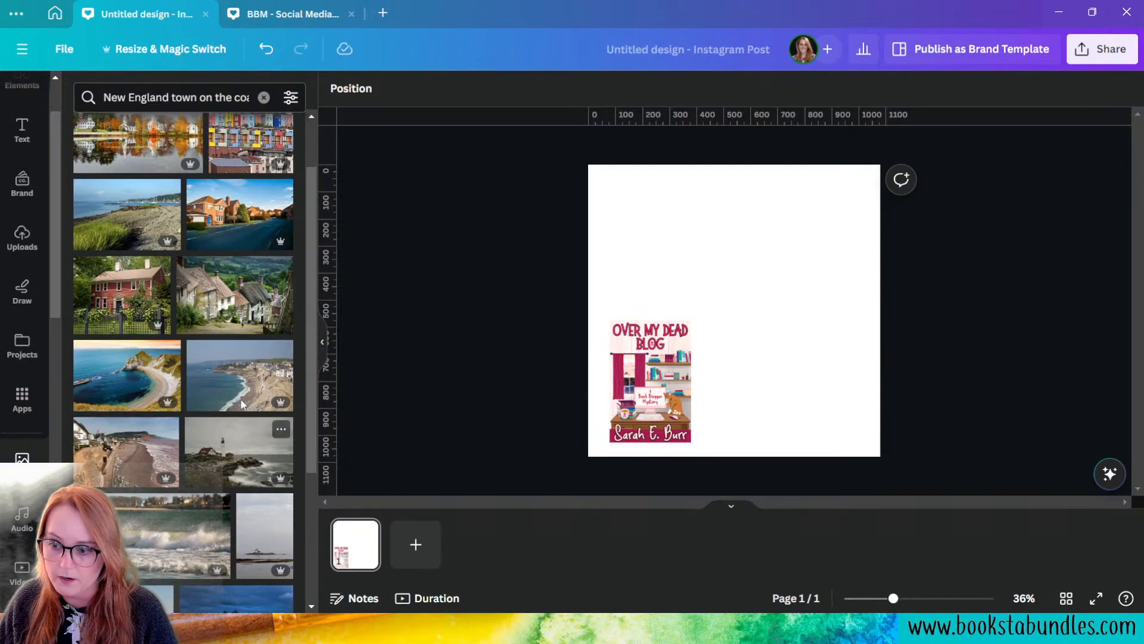
{"action": "scroll", "coordinate": [237, 384], "scroll_direction": "down", "scroll_amount": 2}
{"action": "scroll", "coordinate": [237, 384], "scroll_direction": "down", "scroll_amount": 3}
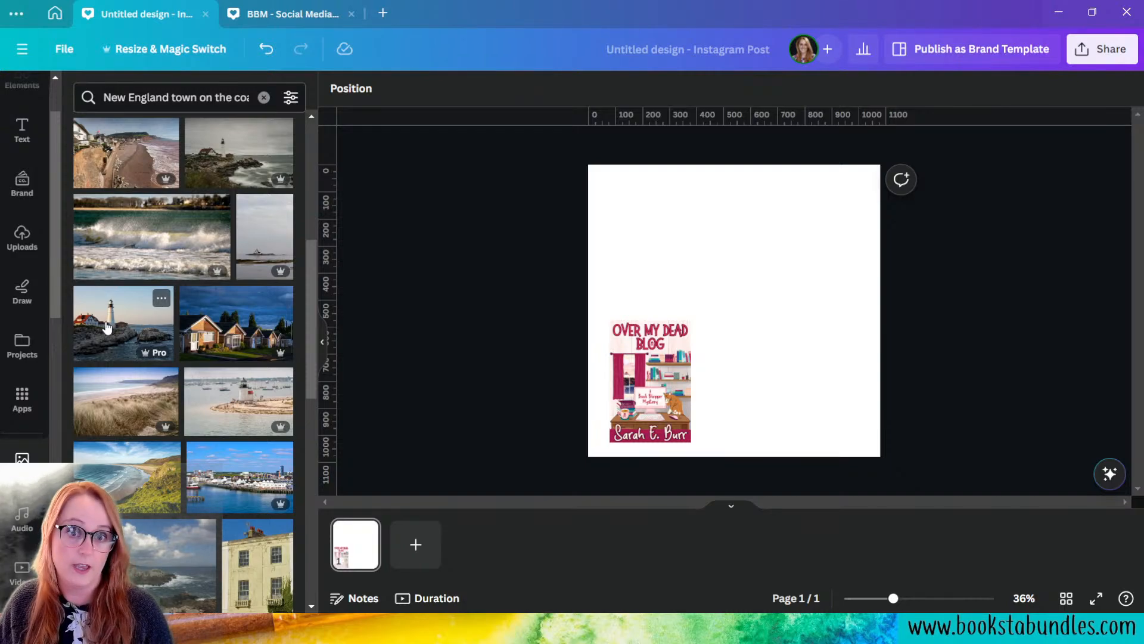
{"action": "scroll", "coordinate": [178, 423], "scroll_direction": "down", "scroll_amount": 2}
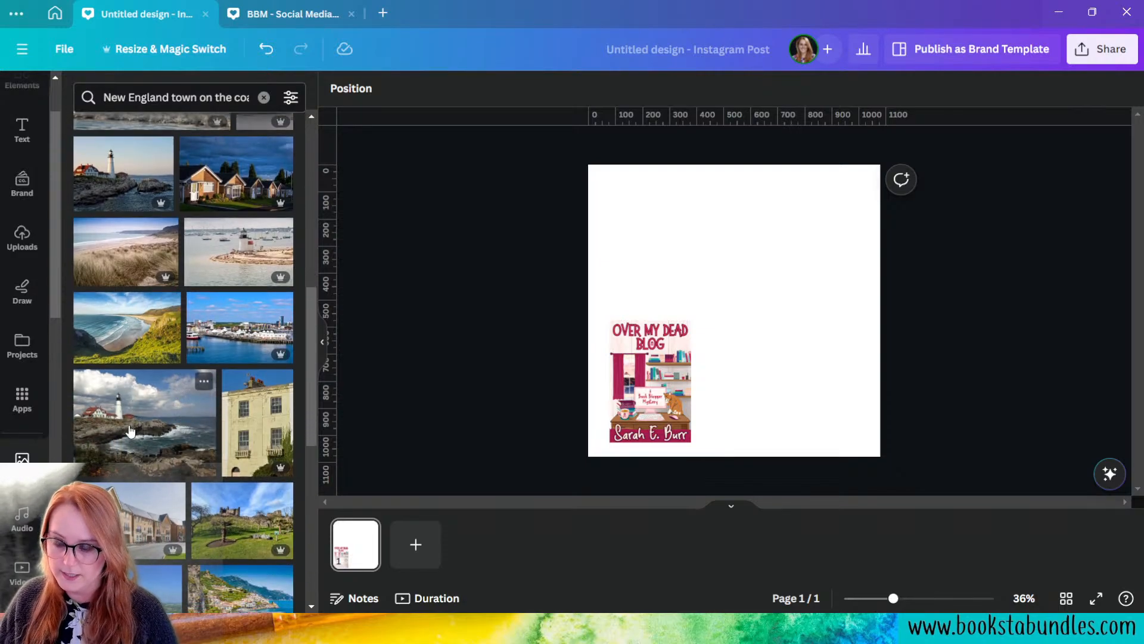
{"action": "left_click", "coordinate": [147, 448]}
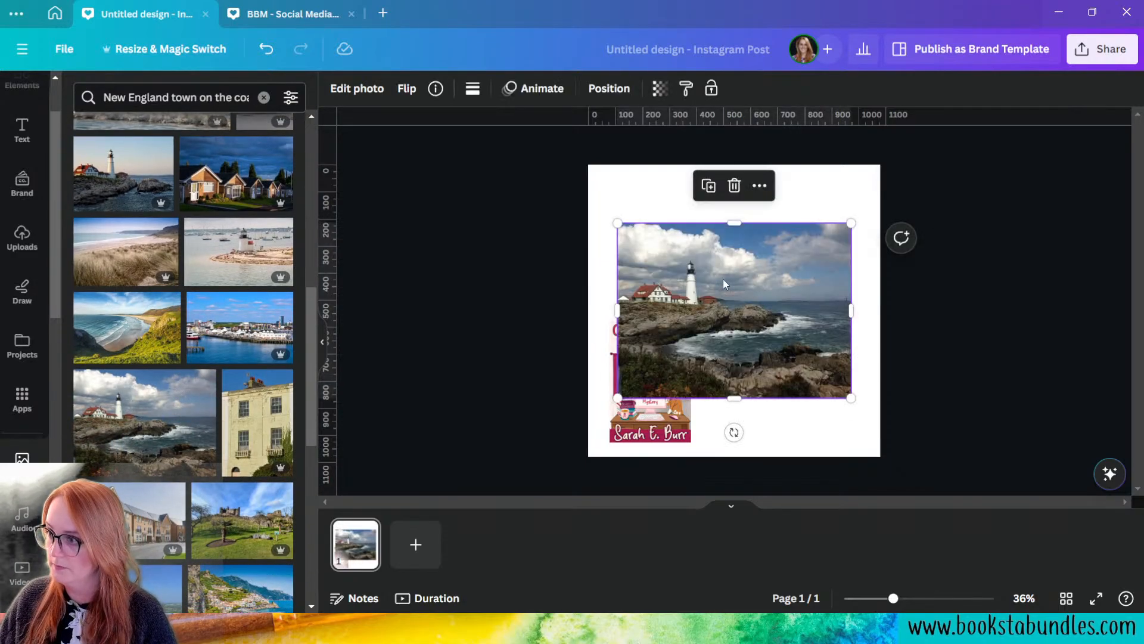
{"action": "right_click", "coordinate": [736, 308]}
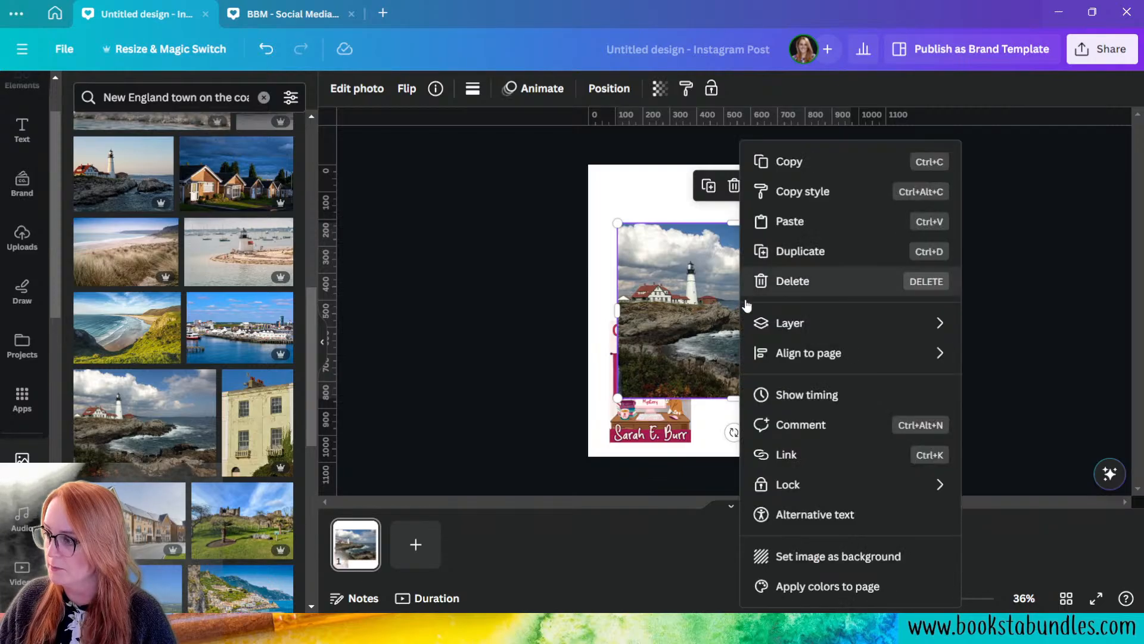
{"action": "left_click", "coordinate": [830, 567]}
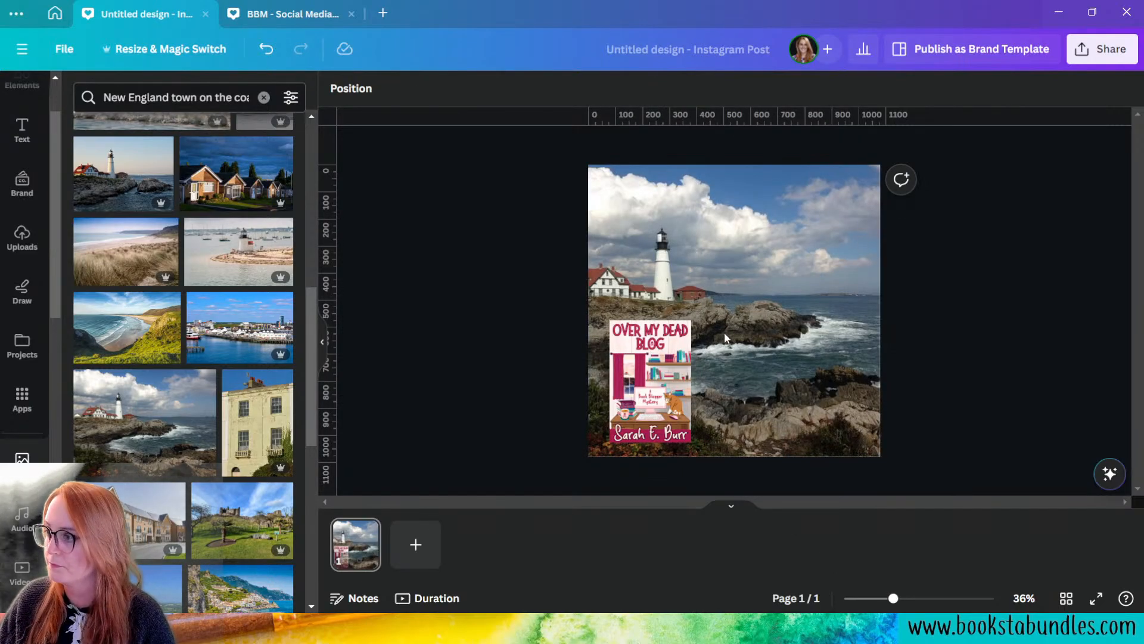
- Shift the background photo slightly to the right within its crop so the lighthouse and red-roofed houses are in frame
{"action": "double_click", "coordinate": [738, 259]}
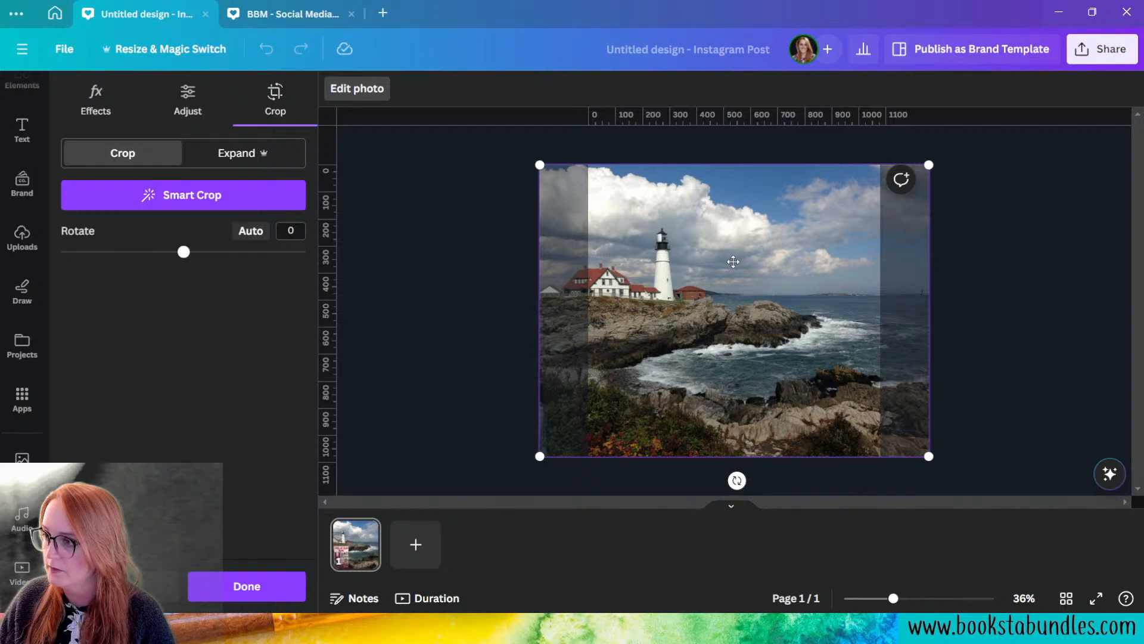
{"action": "left_click_drag", "start_coordinate": [737, 262], "coordinate": [773, 268]}
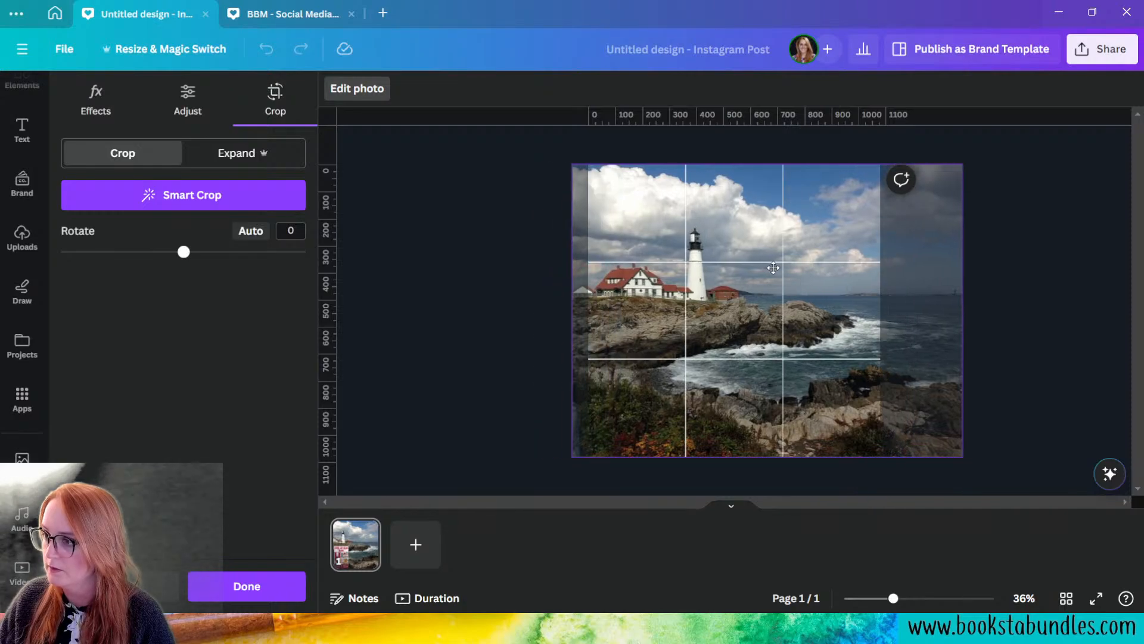
{"action": "left_click", "coordinate": [460, 300]}
{"action": "left_click", "coordinate": [456, 375]}
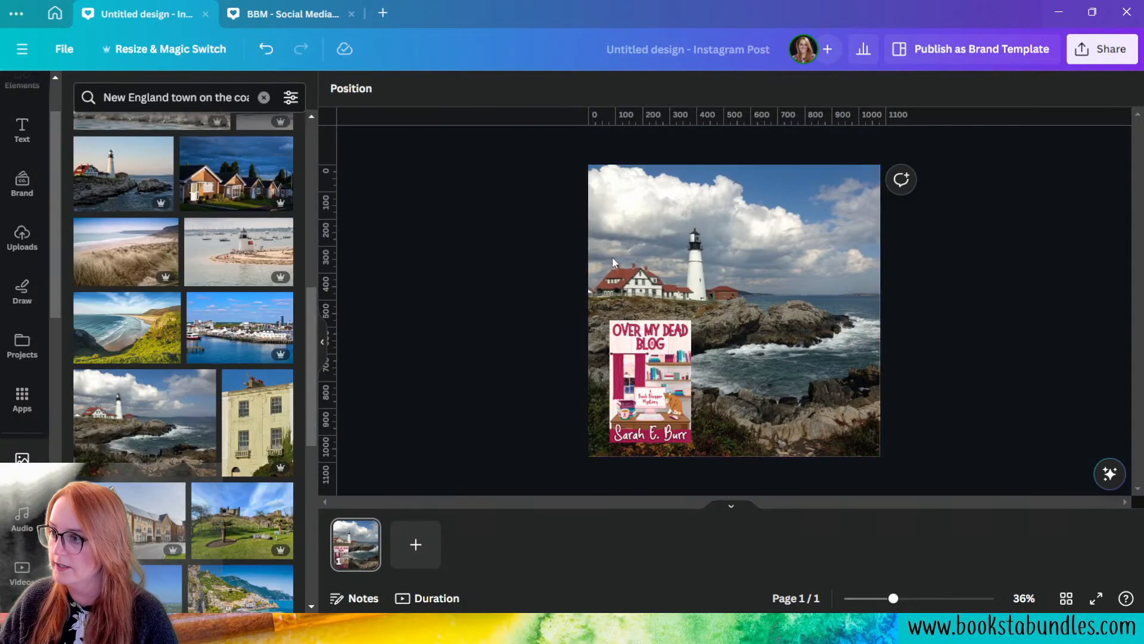
{"action": "double_click", "coordinate": [674, 233]}
{"action": "left_click_drag", "start_coordinate": [667, 235], "coordinate": [656, 237]}
{"action": "left_click", "coordinate": [429, 304]}
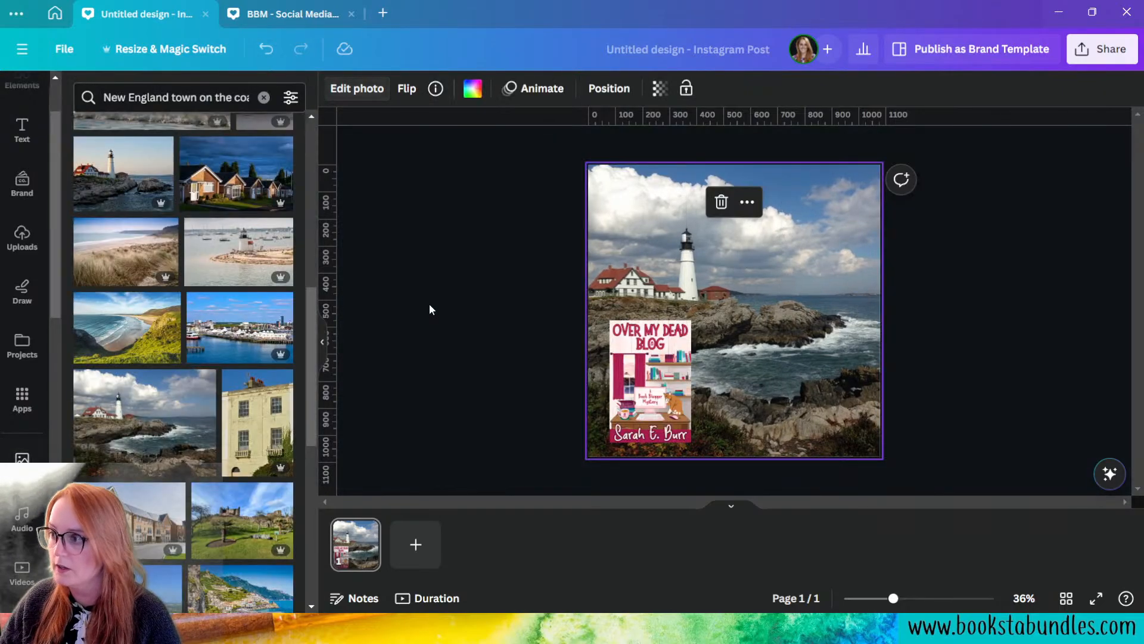
{"action": "left_click", "coordinate": [463, 334]}
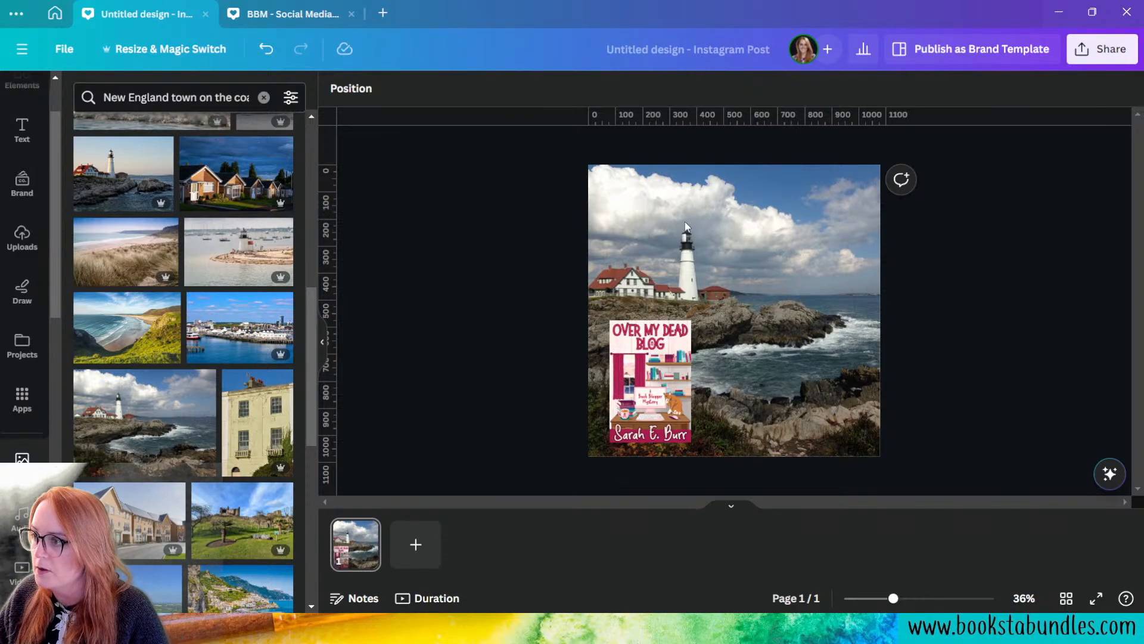
{"action": "double_click", "coordinate": [731, 242]}
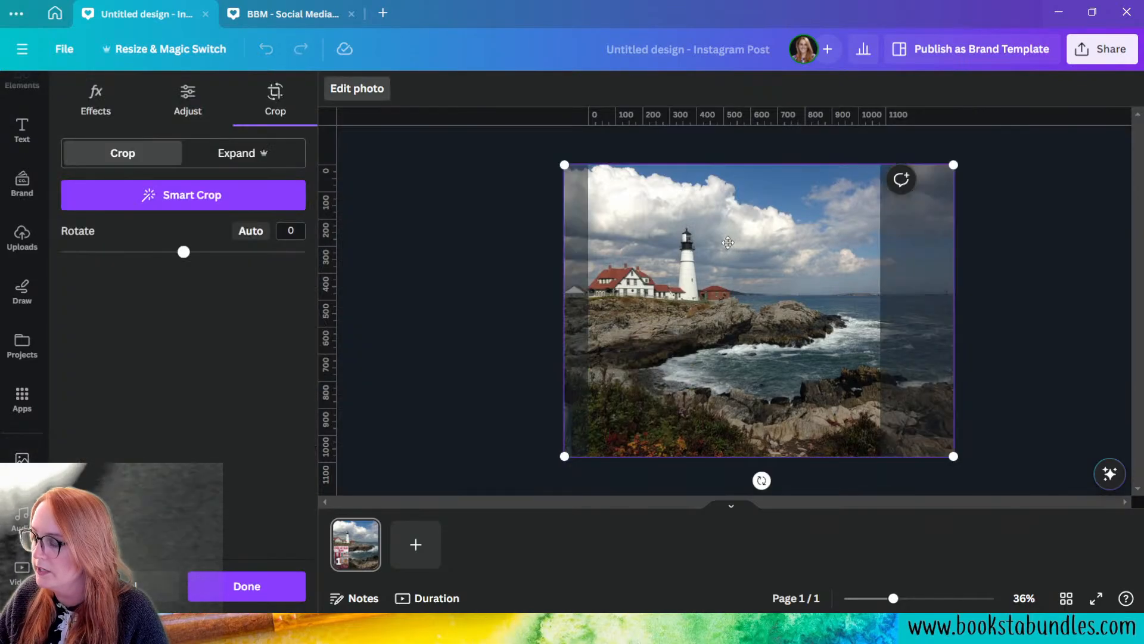
{"action": "right_click", "coordinate": [567, 166]}
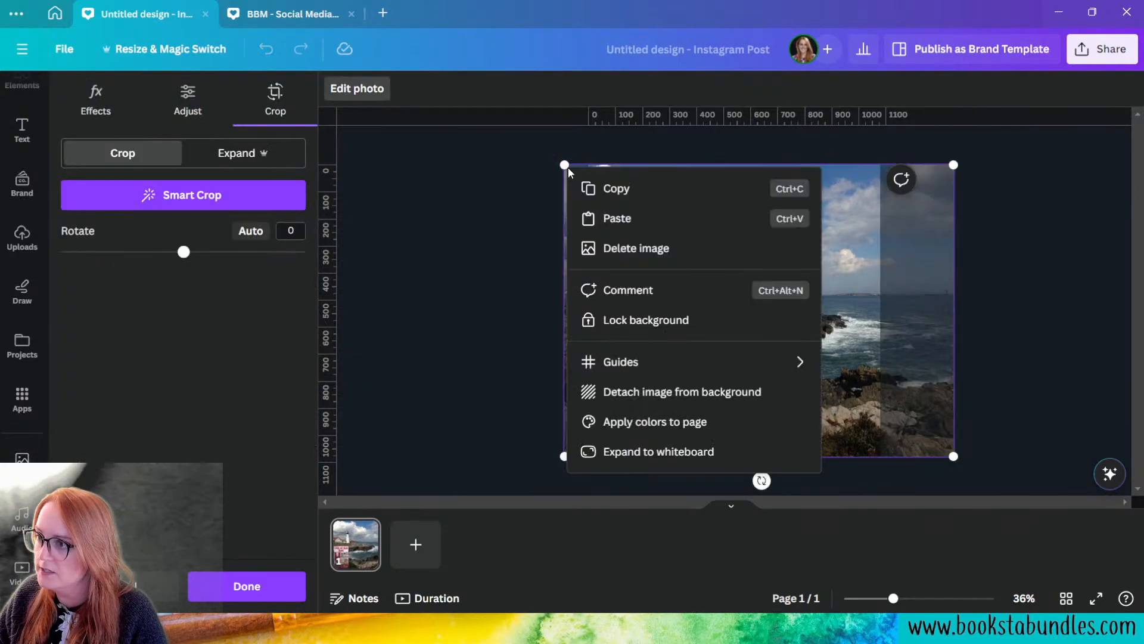
{"action": "left_click", "coordinate": [533, 163]}
{"action": "mouse_move", "coordinate": [564, 162]}
{"action": "left_mouse_down"}
{"action": "mouse_move", "coordinate": [550, 158]}
{"action": "mouse_move", "coordinate": [584, 161]}
{"action": "left_mouse_up"}
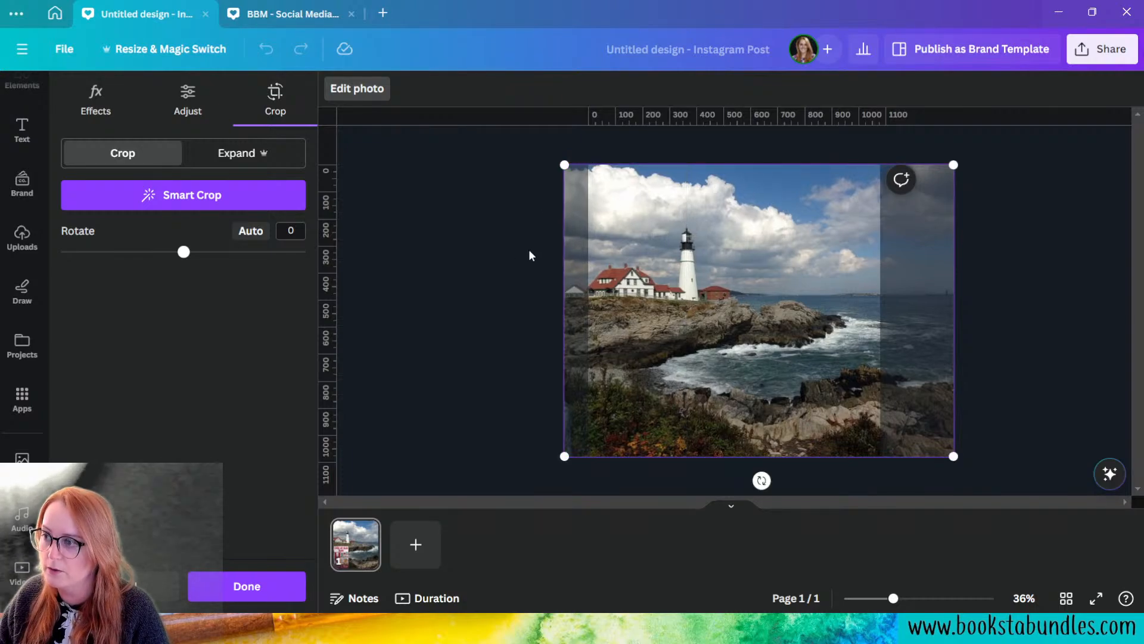
{"action": "left_click", "coordinate": [487, 245]}
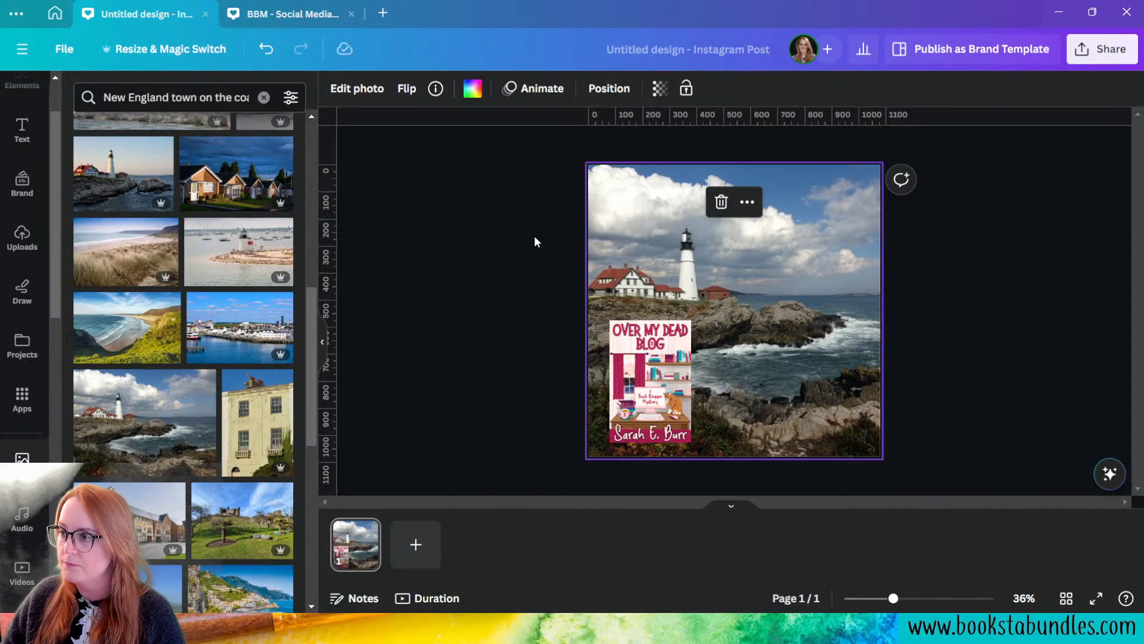
- Enlarge the lighthouse background photo slightly within its crop from the upper-left corner
{"action": "double_click", "coordinate": [636, 198]}
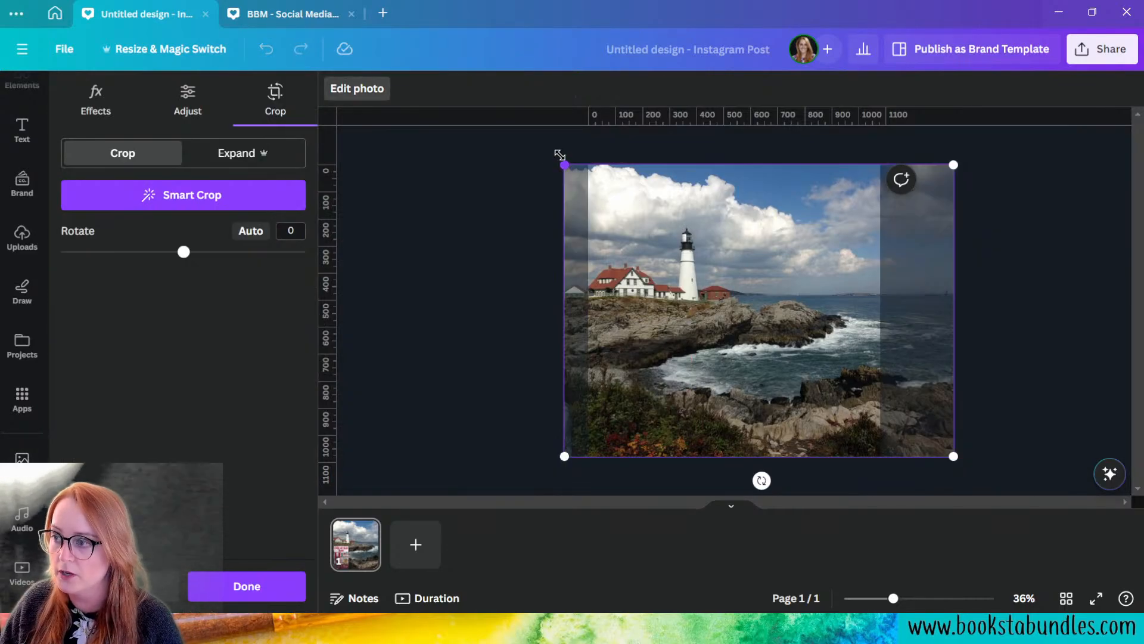
{"action": "left_click_drag", "start_coordinate": [560, 155], "coordinate": [551, 154]}
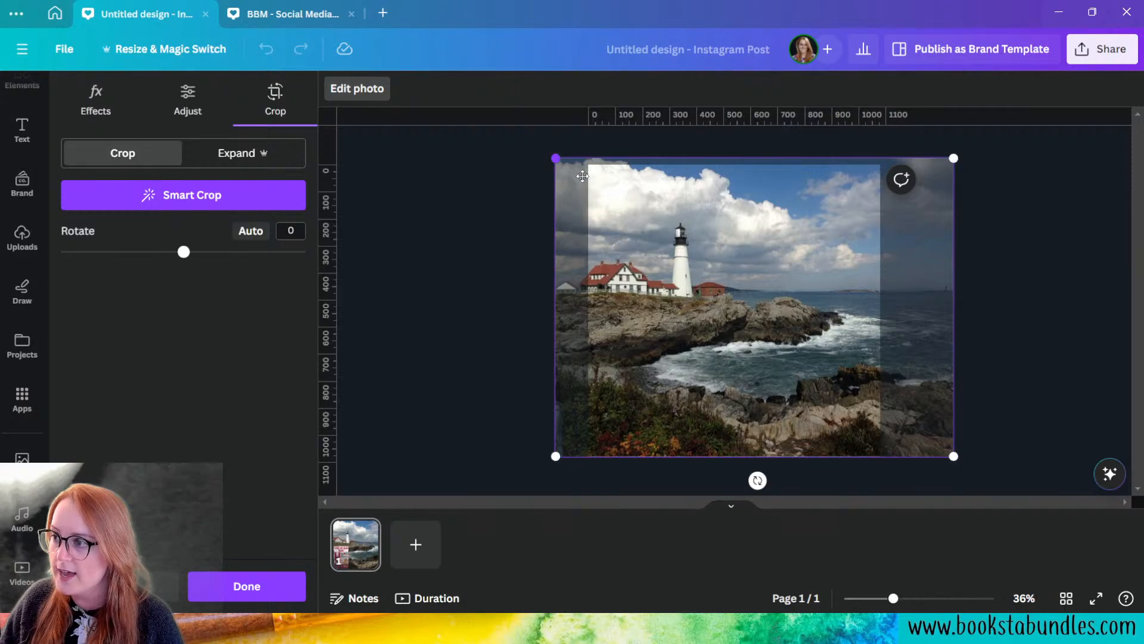
{"action": "left_click", "coordinate": [491, 219]}
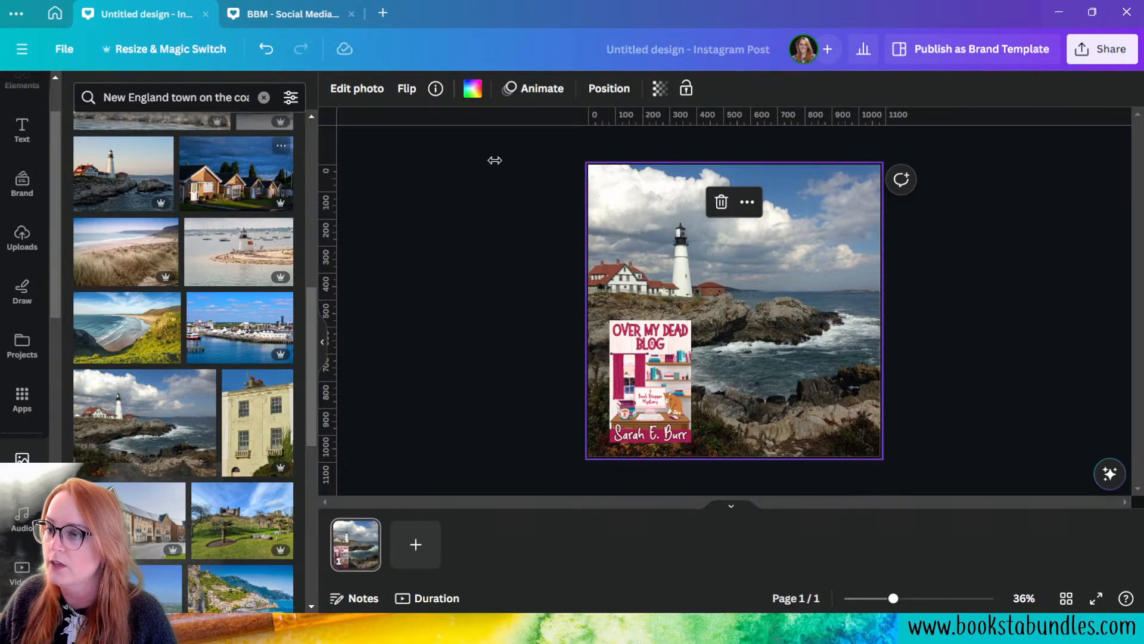
- Open the Pixelify app from the photo editing options for the lighthouse background
{"action": "left_click", "coordinate": [352, 89]}
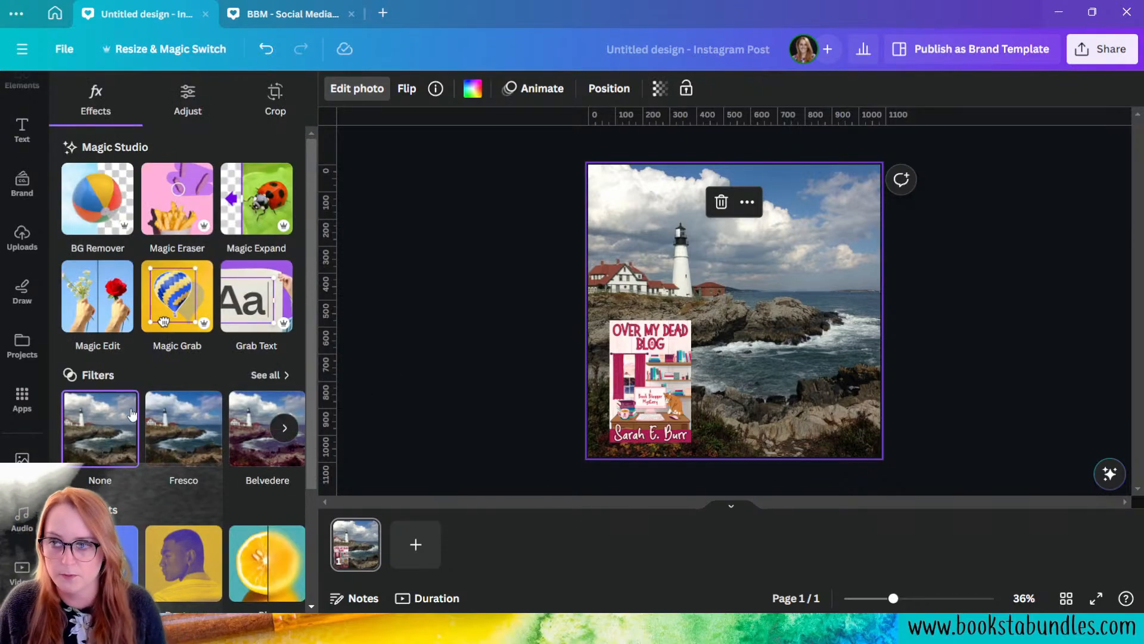
{"action": "scroll", "coordinate": [167, 400], "scroll_direction": "down", "scroll_amount": 3}
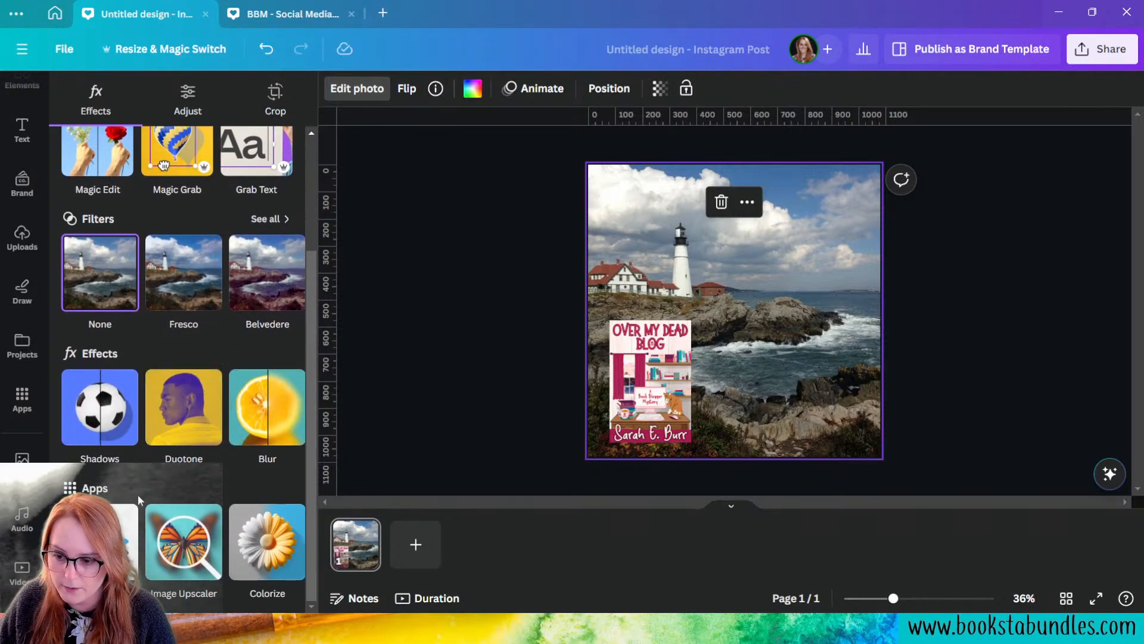
{"action": "left_click", "coordinate": [286, 541]}
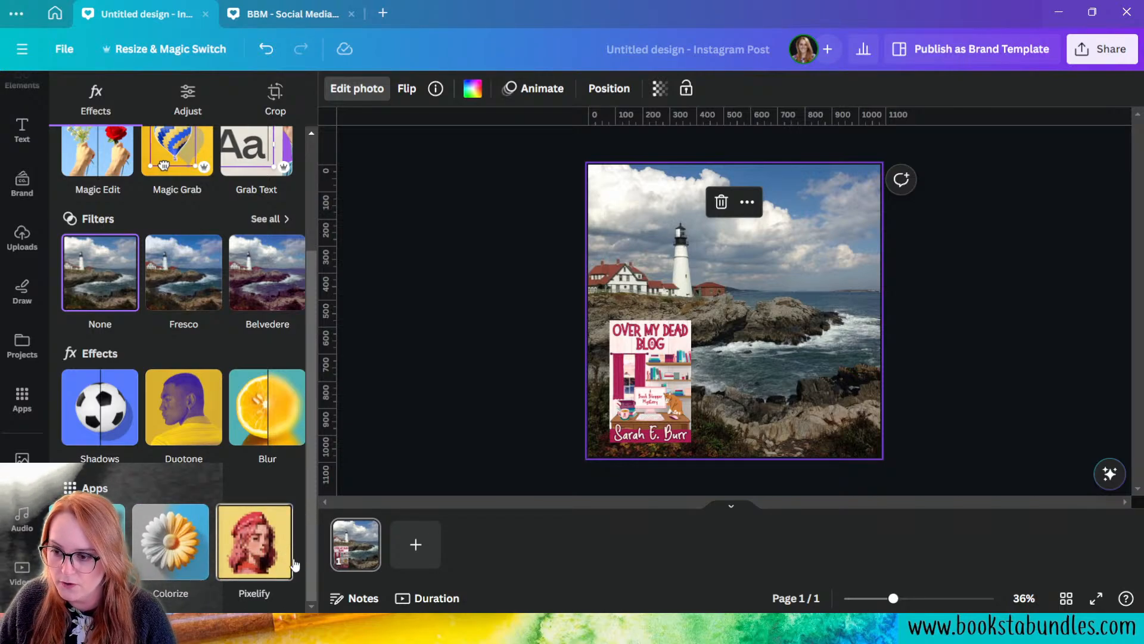
{"action": "left_click", "coordinate": [245, 551]}
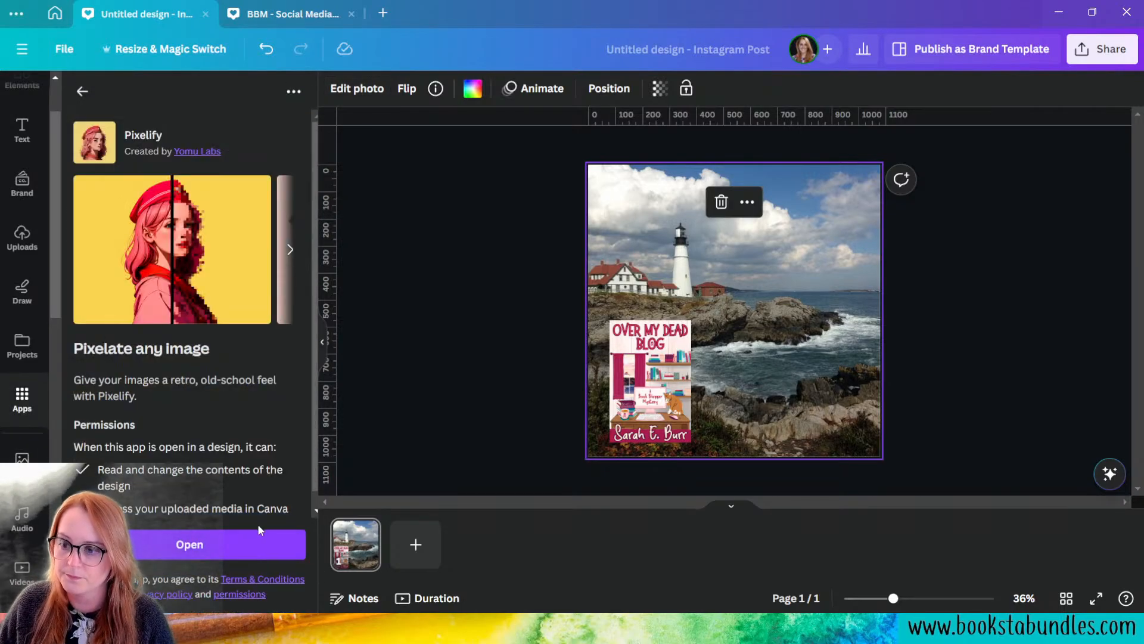
{"action": "left_click", "coordinate": [186, 544]}
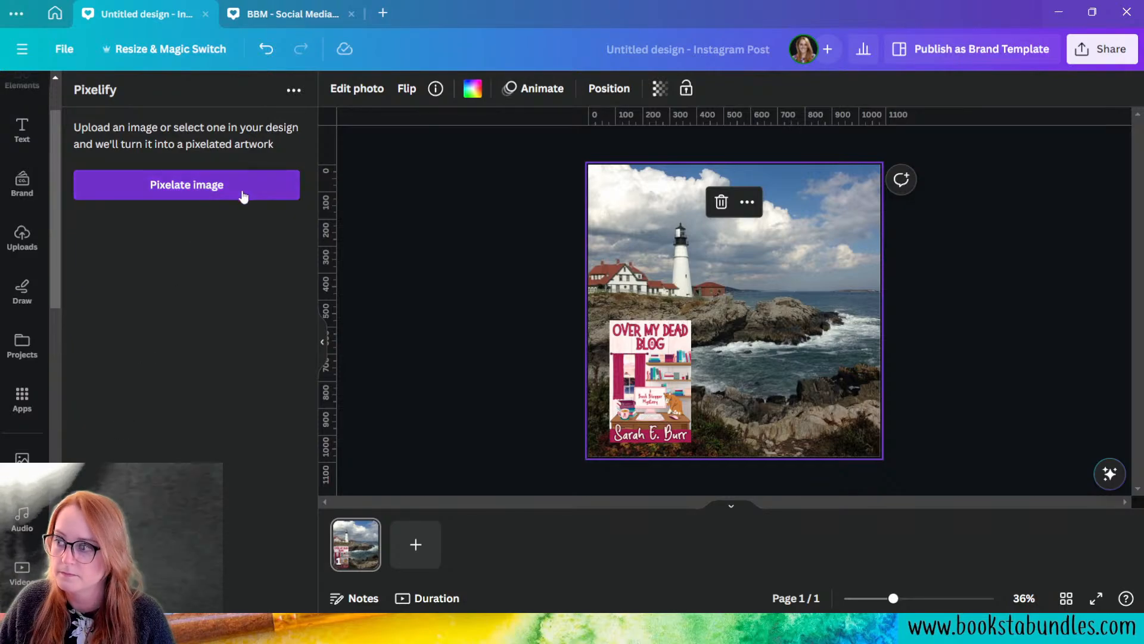
- Pixelate the lighthouse photo with a Pixel Scale of 36 and replace the background with the result
{"action": "left_click", "coordinate": [243, 197]}
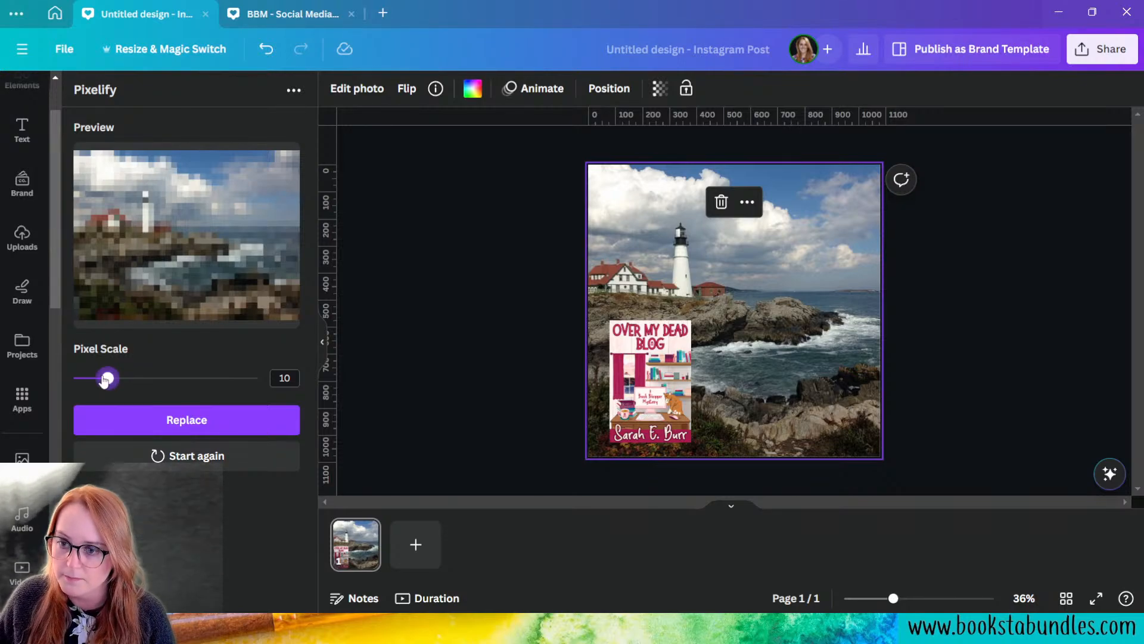
{"action": "left_click_drag", "start_coordinate": [105, 380], "coordinate": [266, 388]}
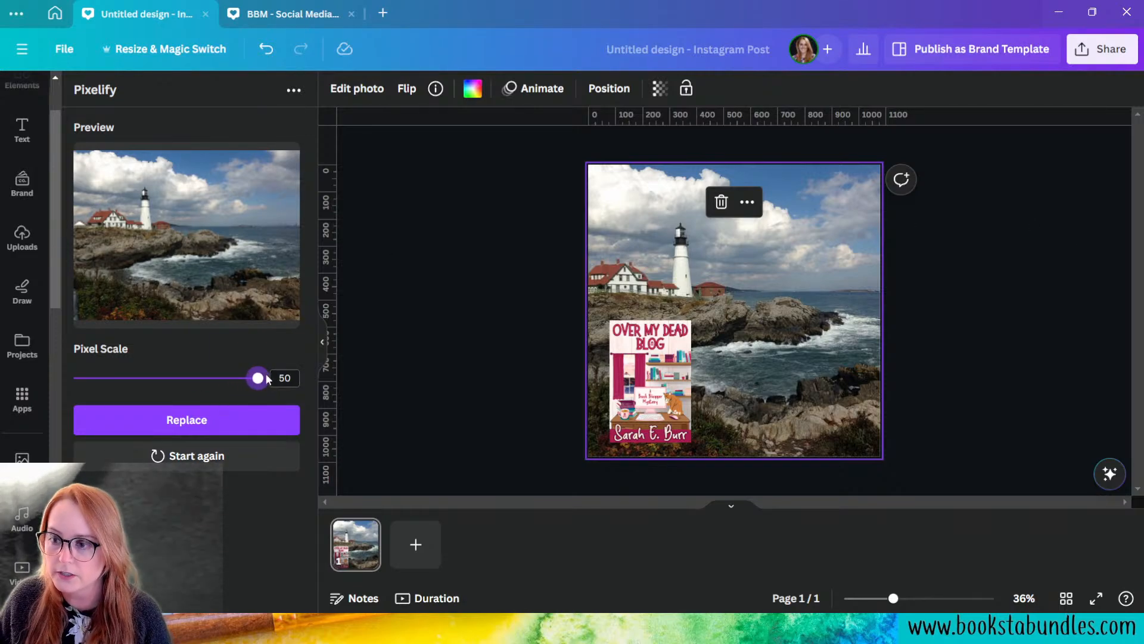
{"action": "left_click_drag", "start_coordinate": [257, 378], "coordinate": [224, 377]}
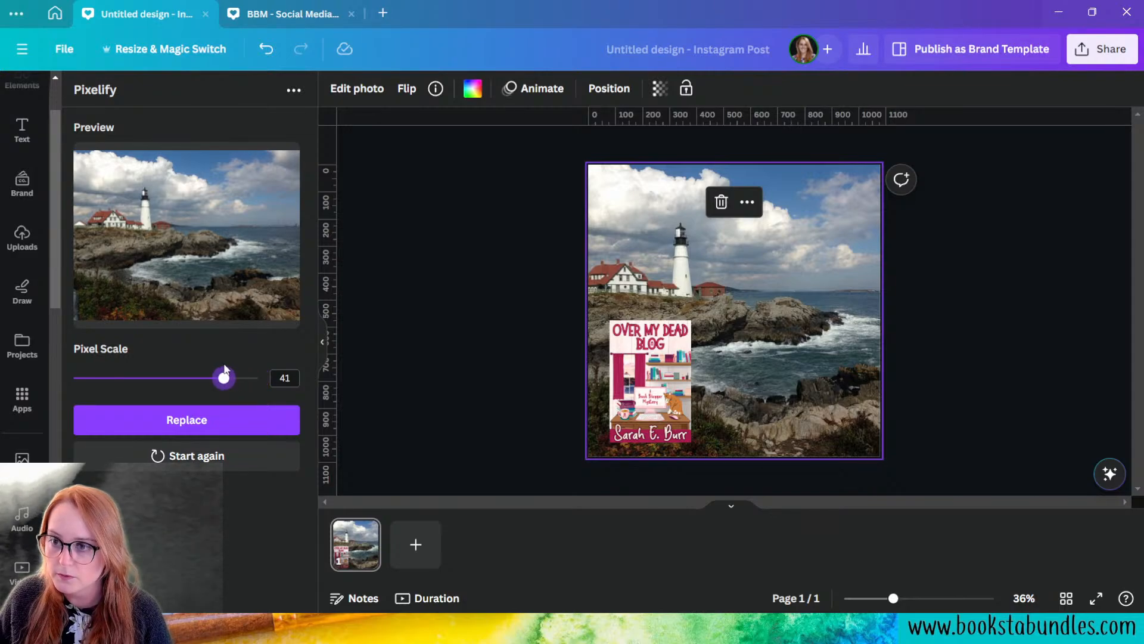
{"action": "left_click_drag", "start_coordinate": [224, 378], "coordinate": [207, 378]}
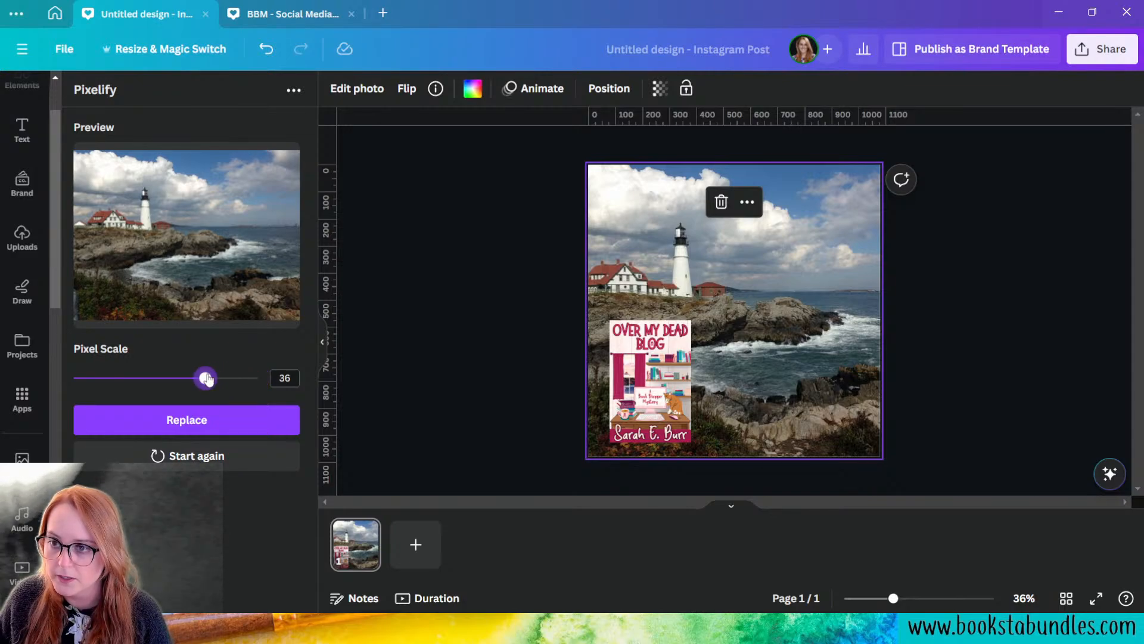
{"action": "left_click", "coordinate": [213, 417]}
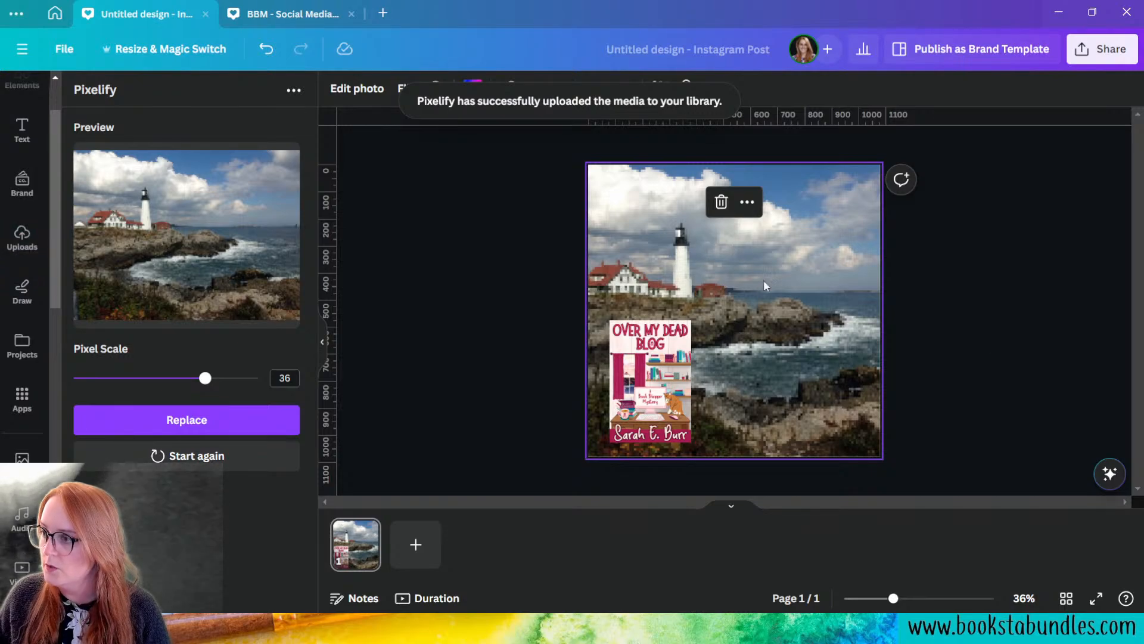
- Apply the Belvedere filter to the pixelated lighthouse background photo
{"action": "left_click", "coordinate": [959, 384]}
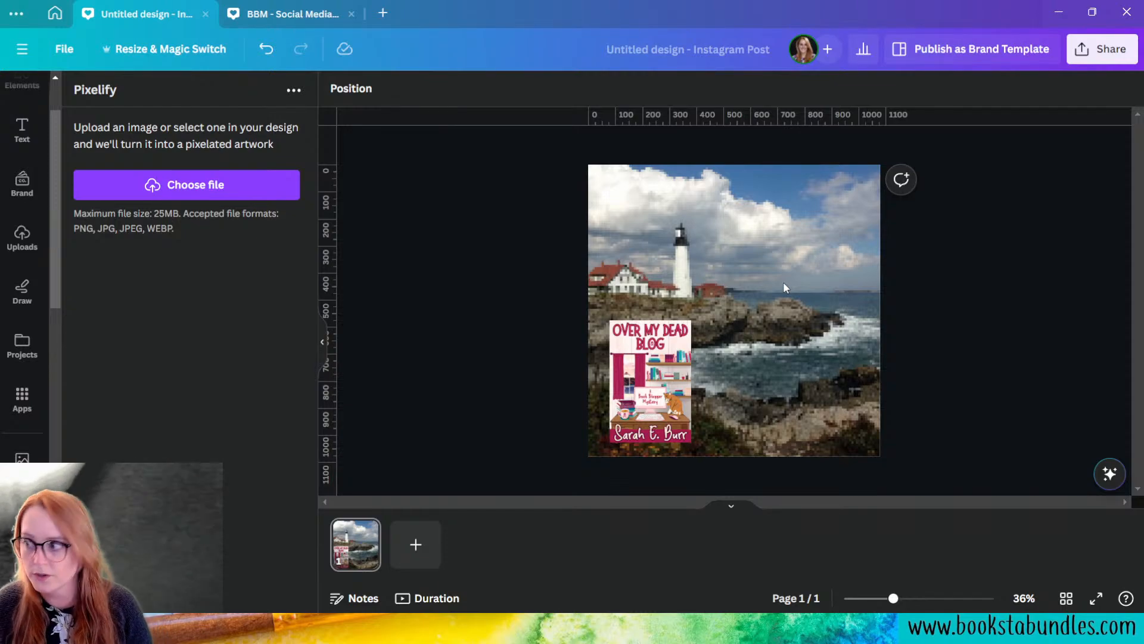
{"action": "left_click", "coordinate": [772, 233]}
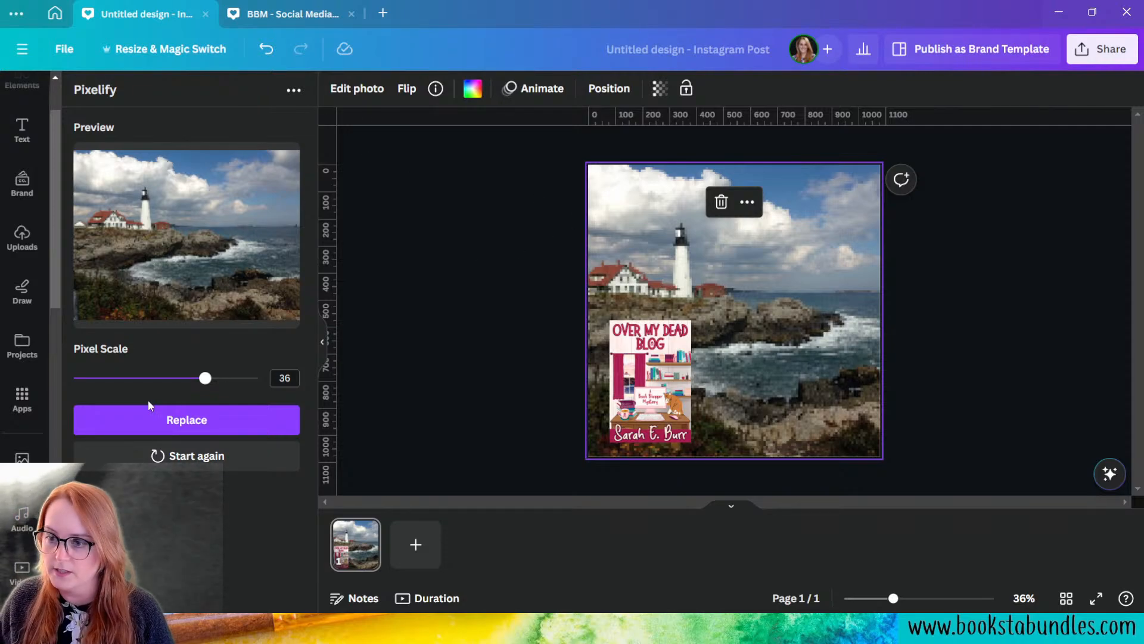
{"action": "left_click", "coordinate": [344, 90]}
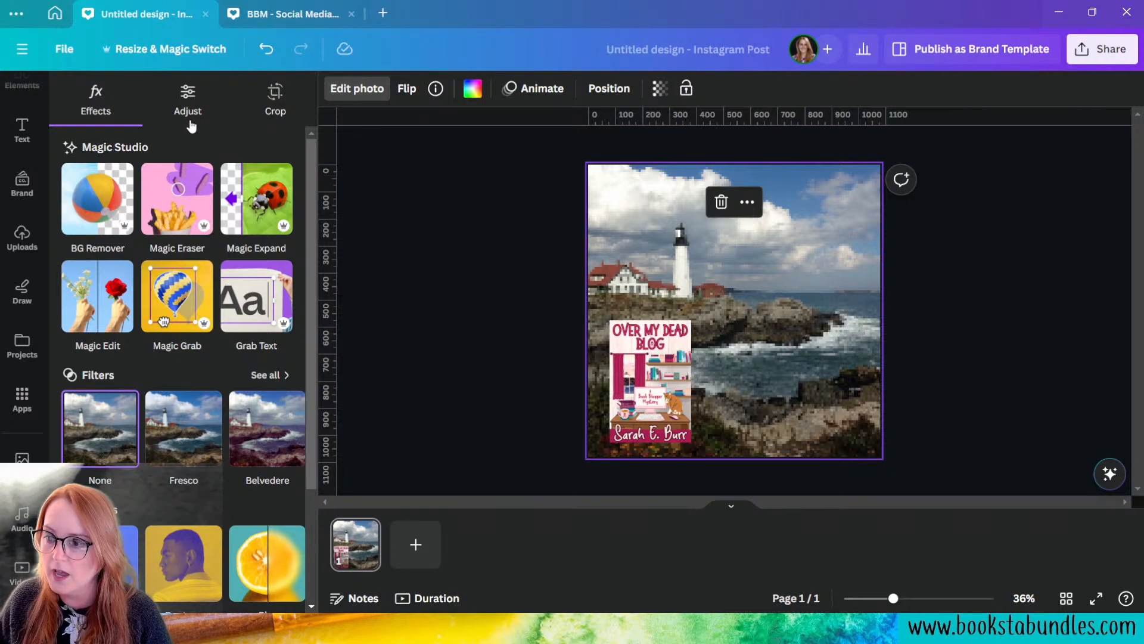
{"action": "left_click", "coordinate": [263, 460]}
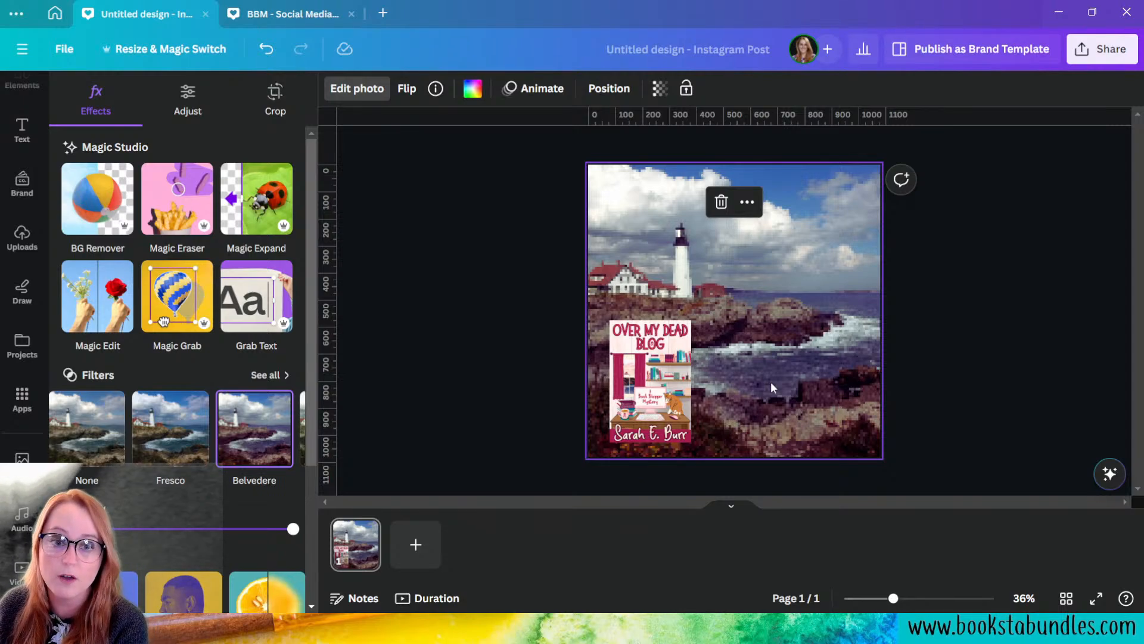
- Switch the lighthouse background to the Sangri filter from the Warm set and reduce its intensity to a little over half
{"action": "left_click", "coordinate": [266, 375]}
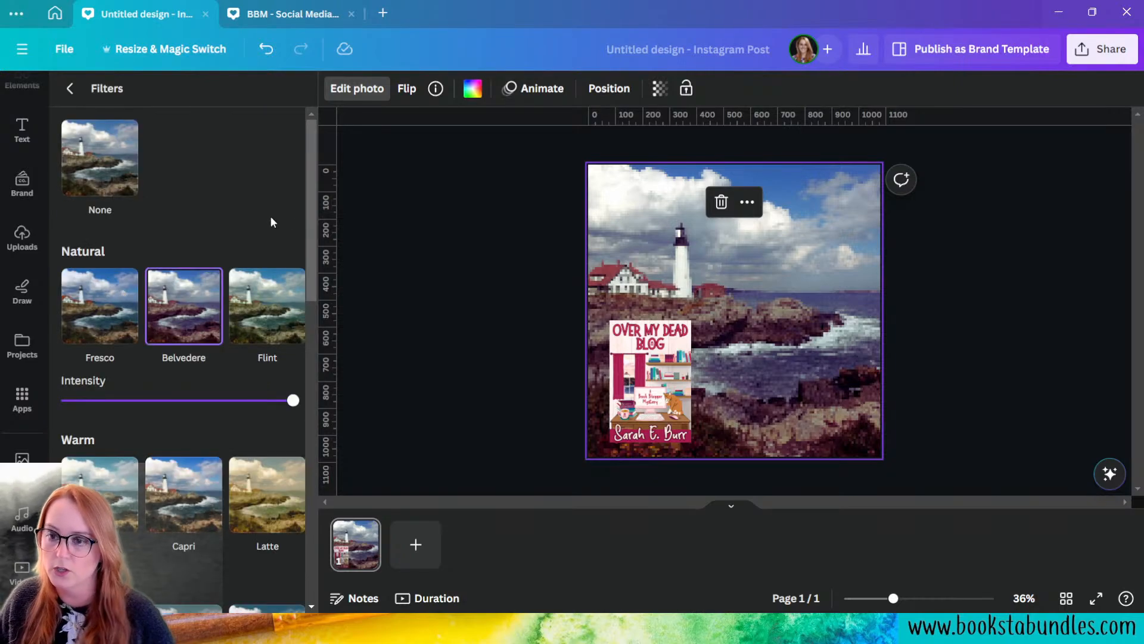
{"action": "scroll", "coordinate": [250, 310], "scroll_direction": "down", "scroll_amount": 4}
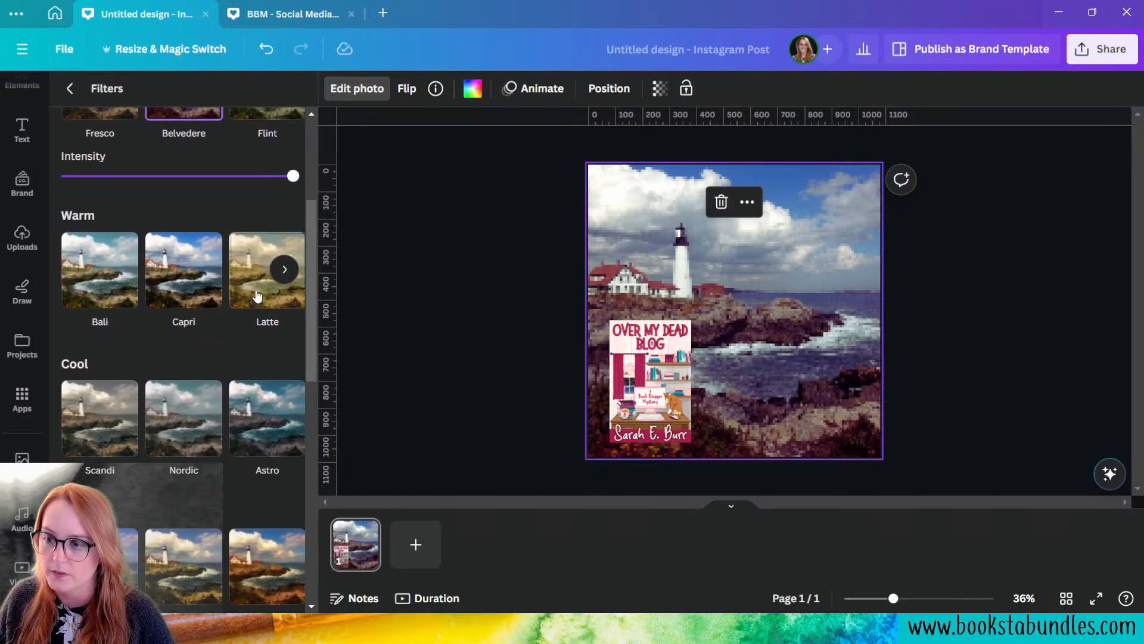
{"action": "left_click", "coordinate": [283, 270]}
{"action": "left_click", "coordinate": [283, 271]}
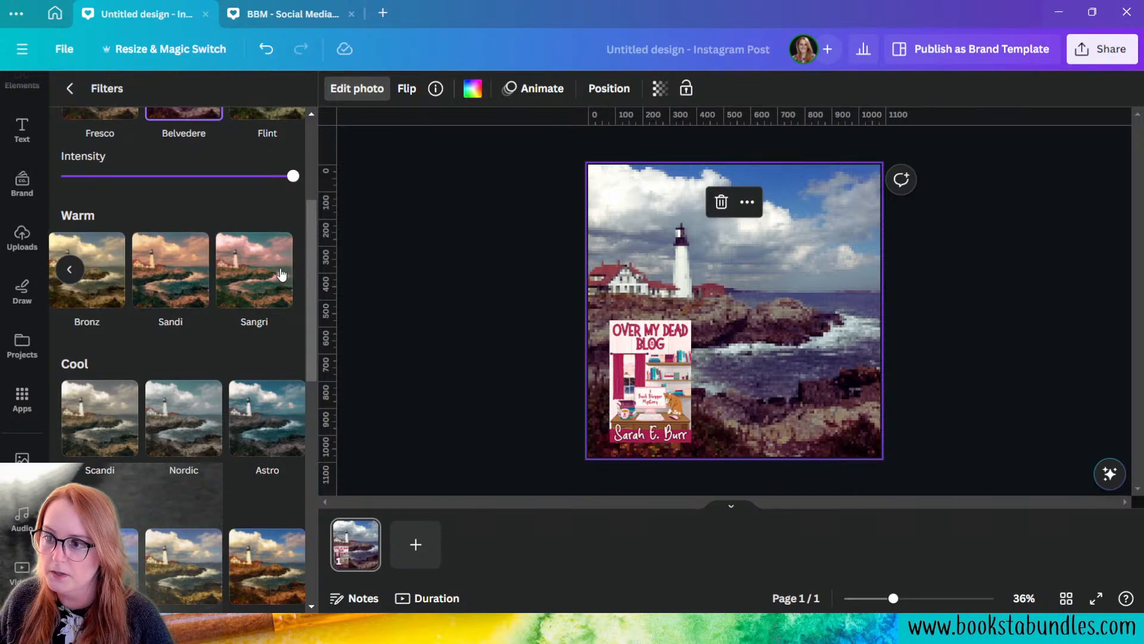
{"action": "left_click", "coordinate": [252, 283]}
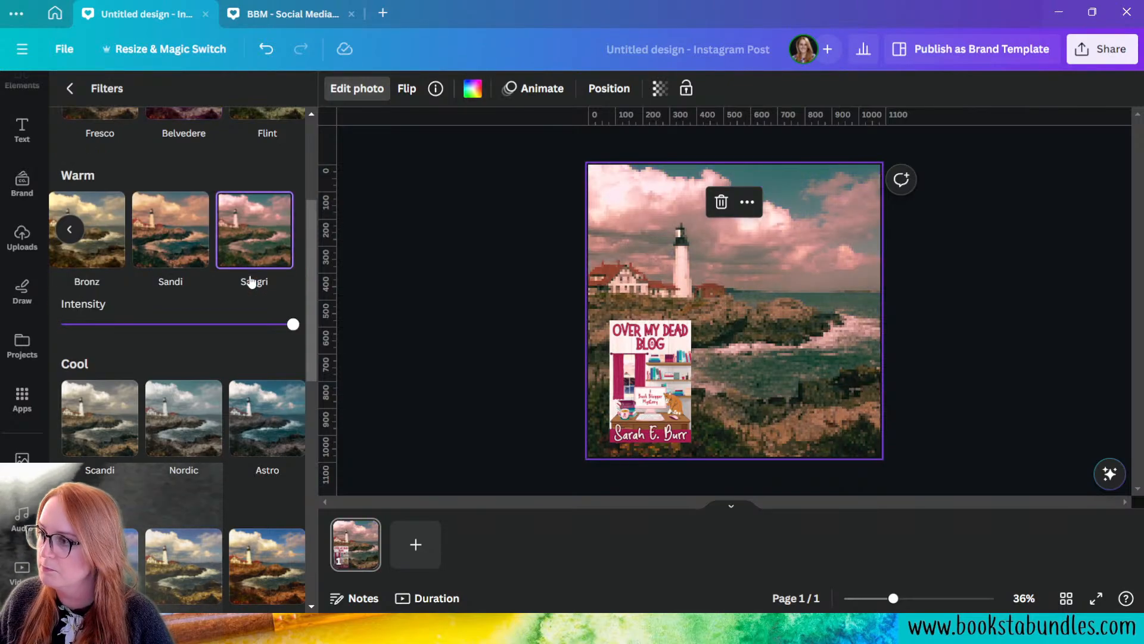
{"action": "left_click_drag", "start_coordinate": [291, 324], "coordinate": [191, 325]}
- Replace the background's filter with Hibiscus from the Color Pop set and raise its intensity to nearly full
{"action": "scroll", "coordinate": [231, 296], "scroll_direction": "down", "scroll_amount": 1}
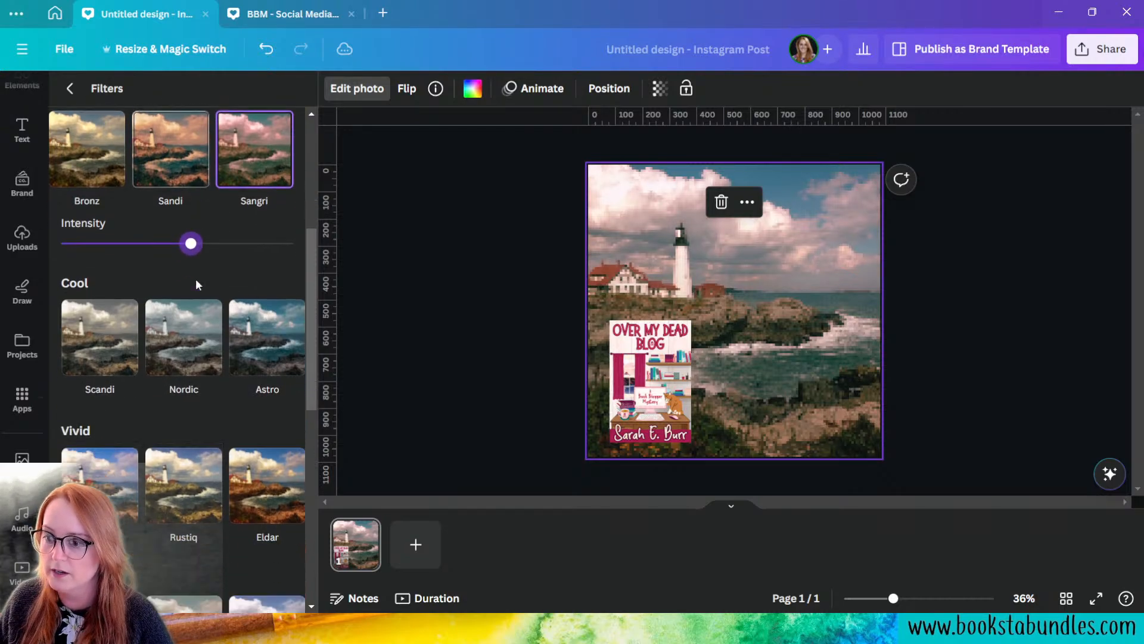
{"action": "scroll", "coordinate": [197, 285], "scroll_direction": "down", "scroll_amount": 3}
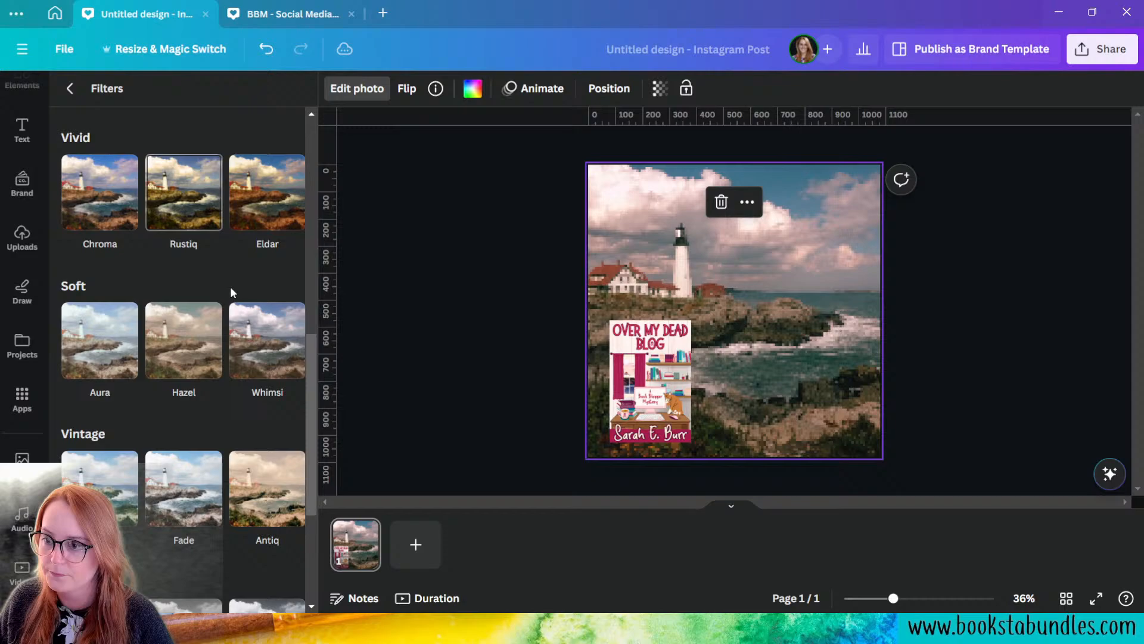
{"action": "left_click", "coordinate": [287, 338]}
{"action": "scroll", "coordinate": [285, 352], "scroll_direction": "down", "scroll_amount": 4}
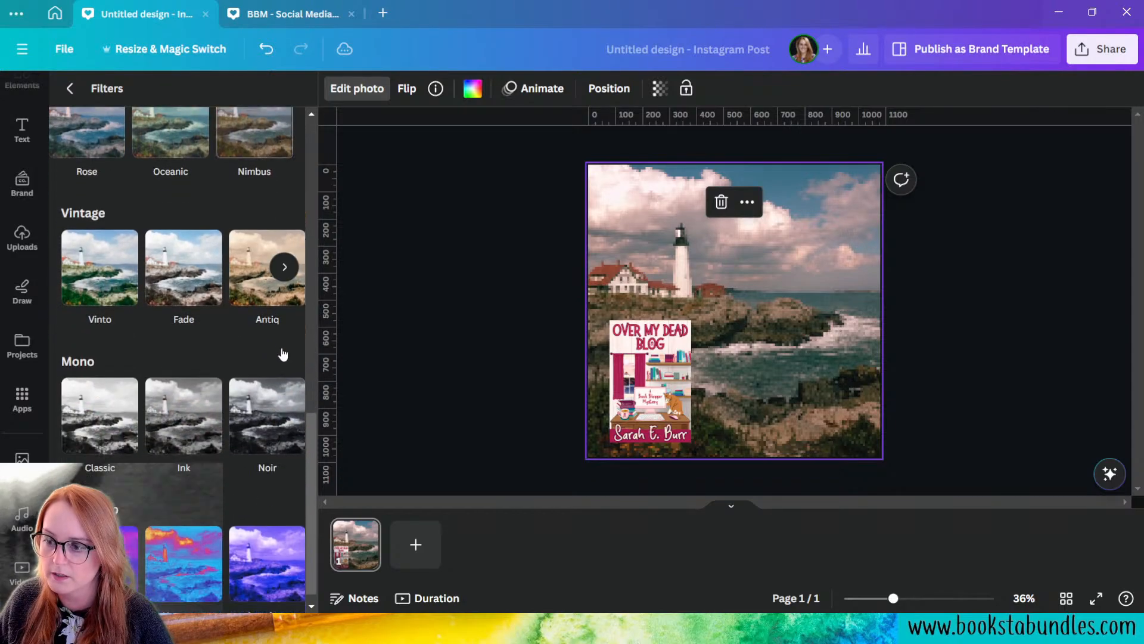
{"action": "left_click", "coordinate": [285, 547]}
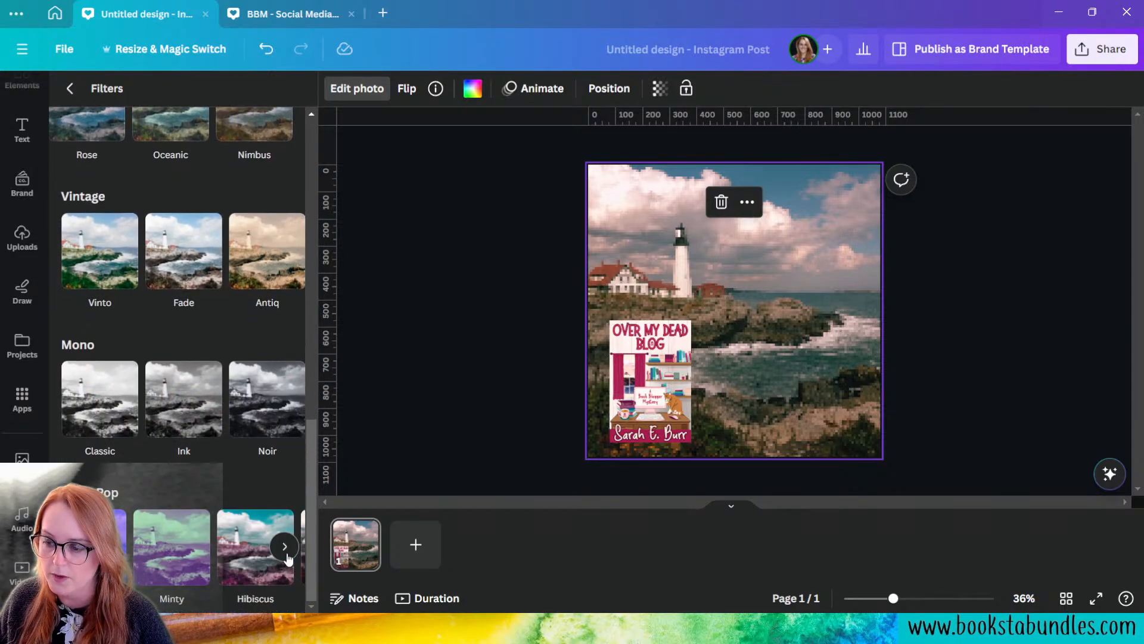
{"action": "left_click", "coordinate": [285, 547]}
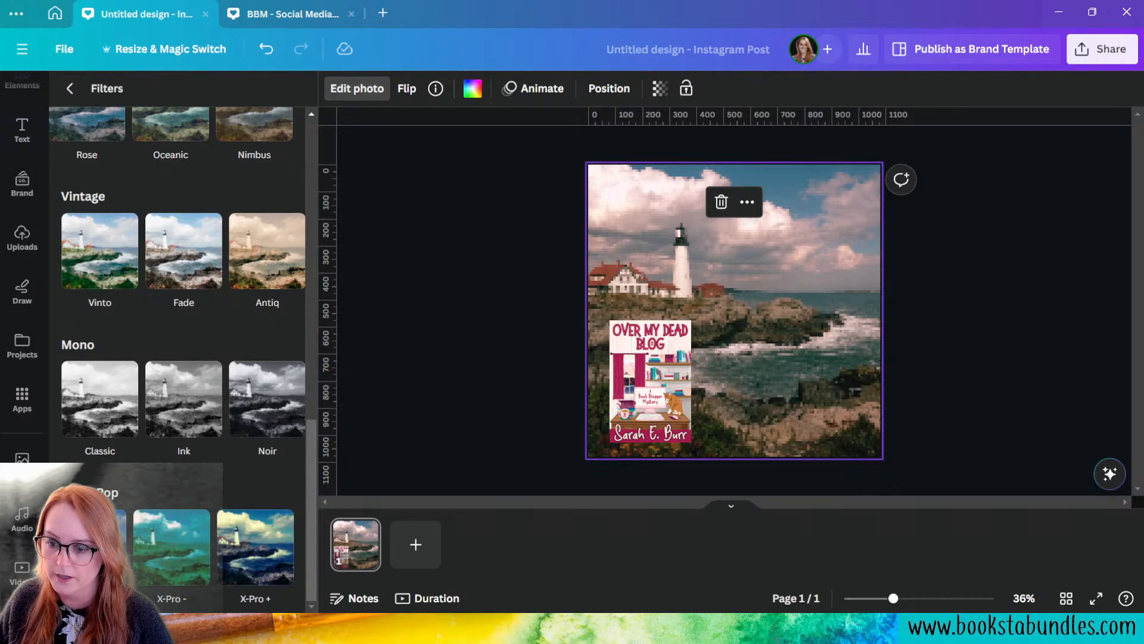
{"action": "left_click", "coordinate": [70, 547]}
{"action": "left_click", "coordinate": [243, 534]}
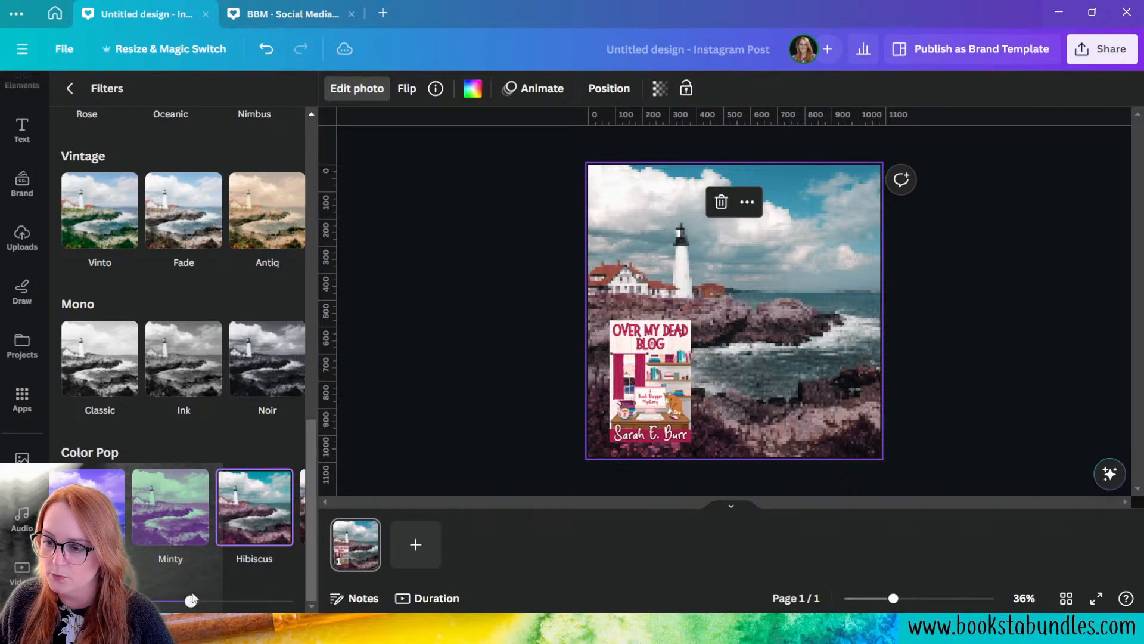
{"action": "left_click_drag", "start_coordinate": [198, 605], "coordinate": [264, 605]}
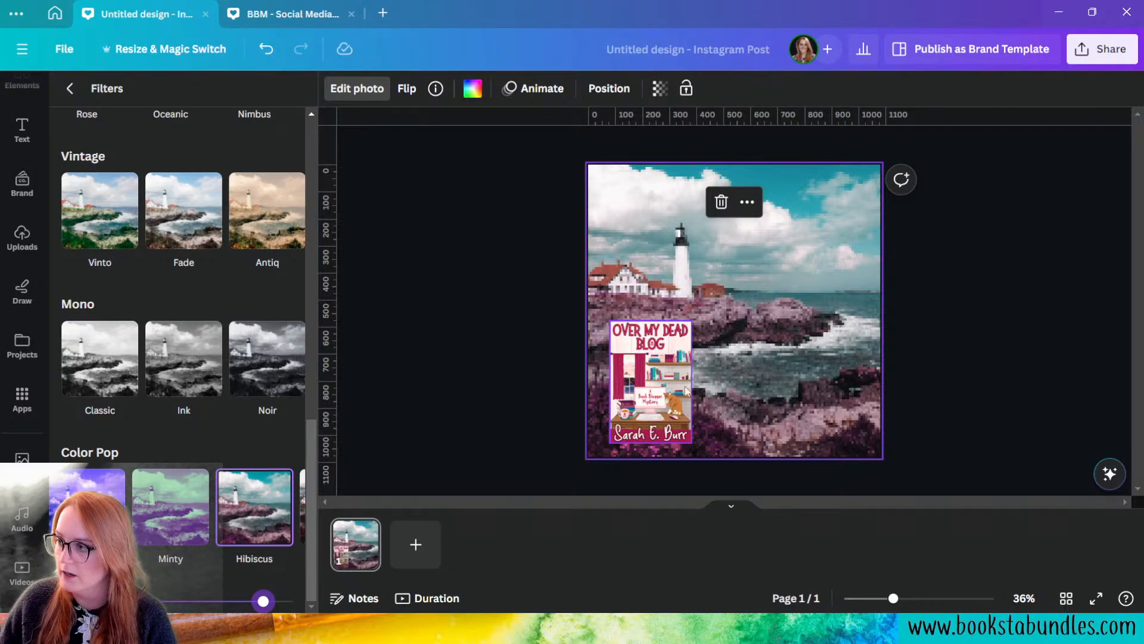
- Move the book cover to the upper-right area of the post and lower its Sharpness to -28
{"action": "left_click_drag", "start_coordinate": [665, 402], "coordinate": [824, 274]}
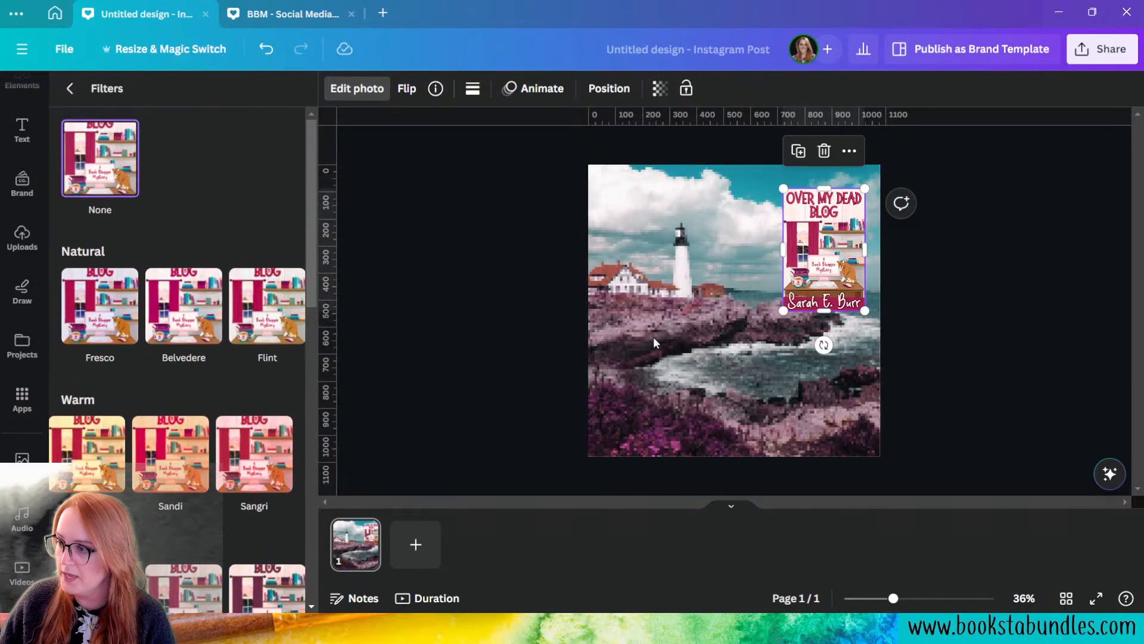
{"action": "left_click", "coordinate": [70, 88]}
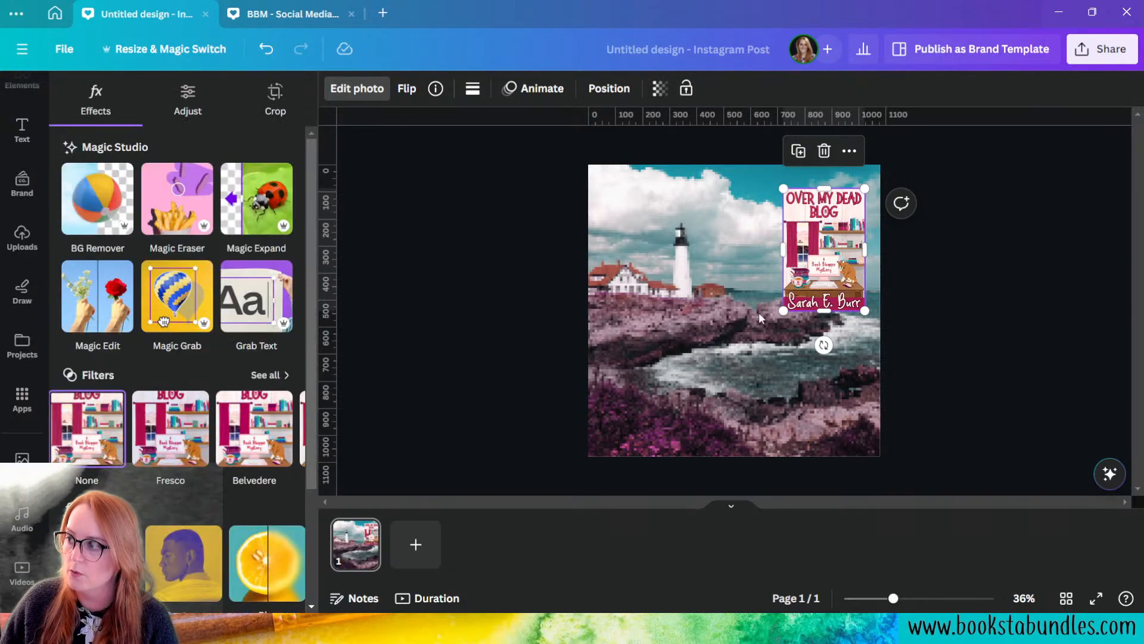
{"action": "left_click", "coordinate": [189, 105]}
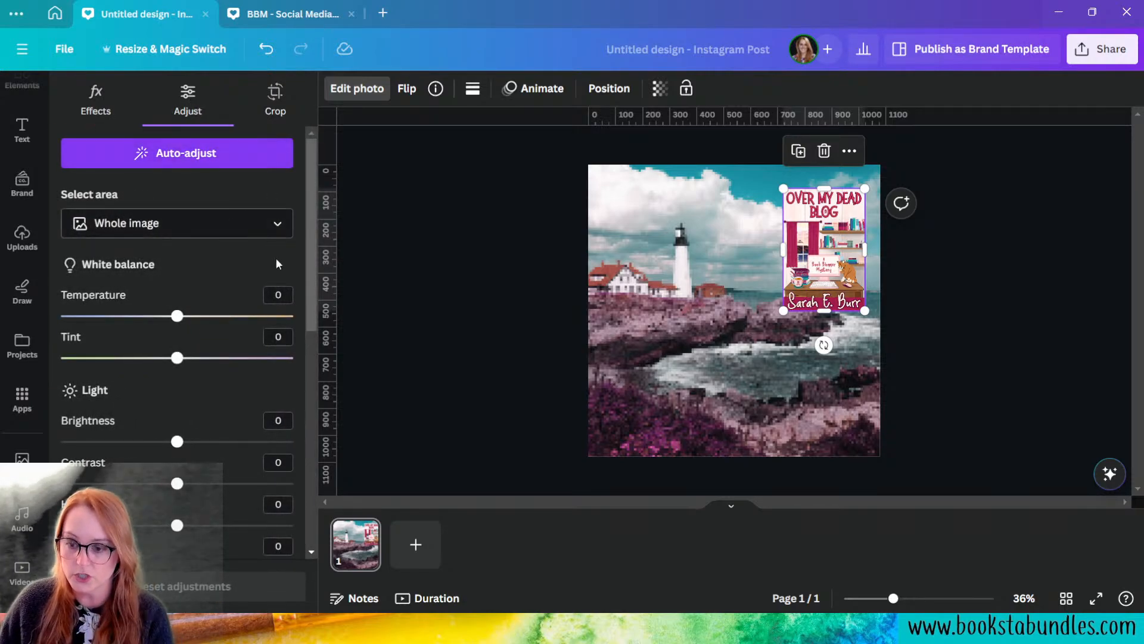
{"action": "scroll", "coordinate": [185, 383], "scroll_direction": "down", "scroll_amount": 8}
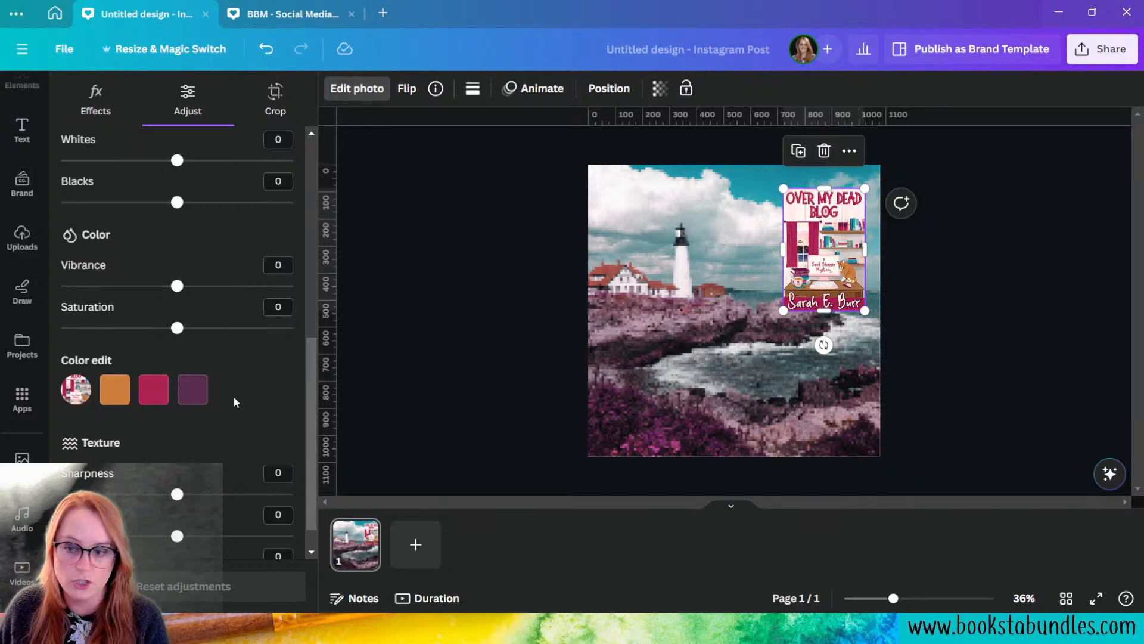
{"action": "scroll", "coordinate": [197, 401], "scroll_direction": "down", "scroll_amount": 1}
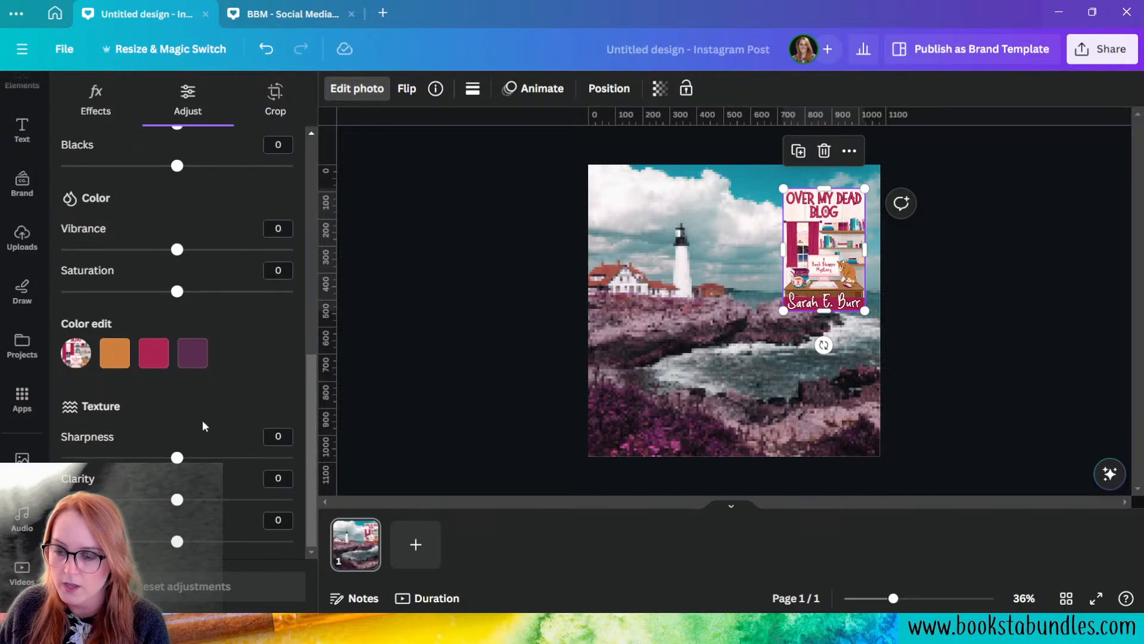
{"action": "left_click_drag", "start_coordinate": [176, 458], "coordinate": [144, 458]}
{"action": "left_click", "coordinate": [242, 595]}
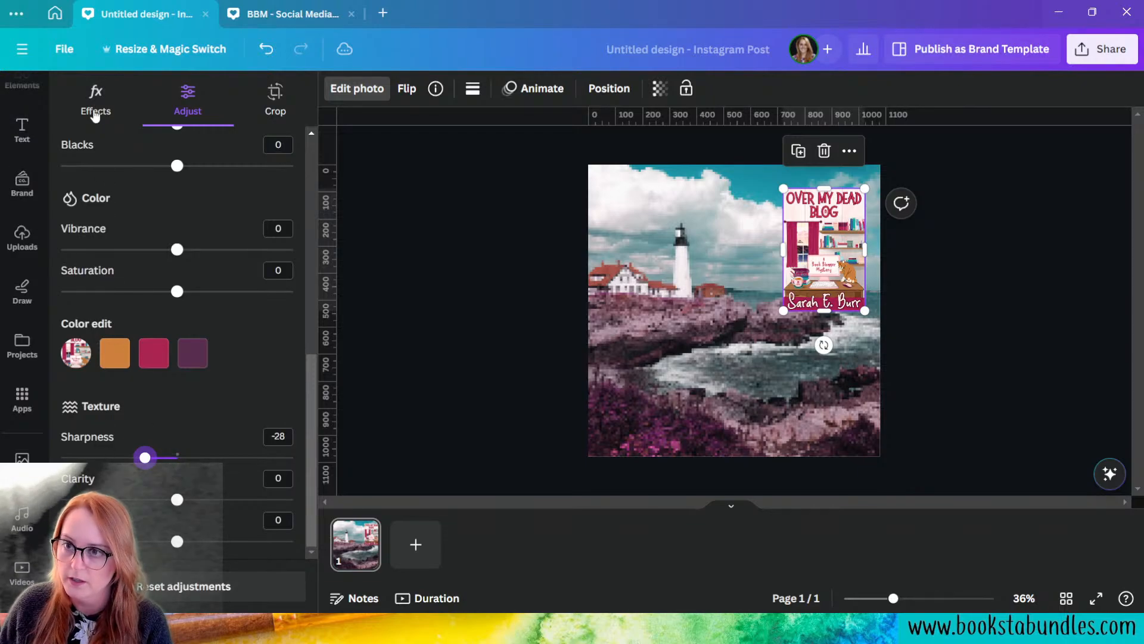
- Try to open the book cover in the Pixelify app, and select the lighthouse background instead
{"action": "scroll", "coordinate": [256, 511], "scroll_direction": "down", "scroll_amount": 3}
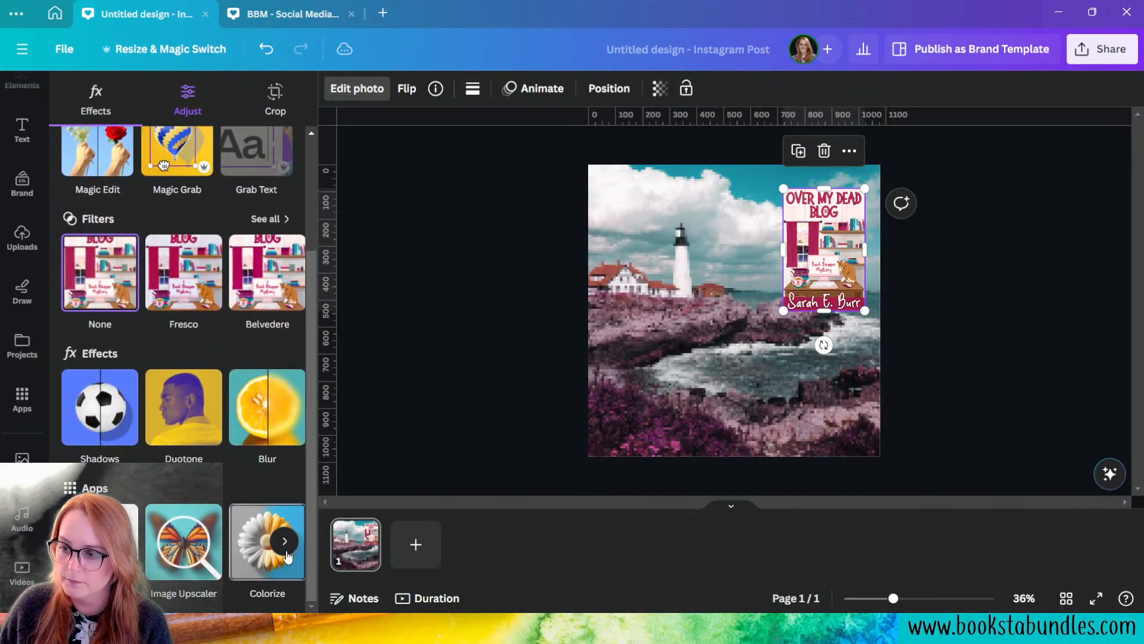
{"action": "left_click", "coordinate": [285, 541]}
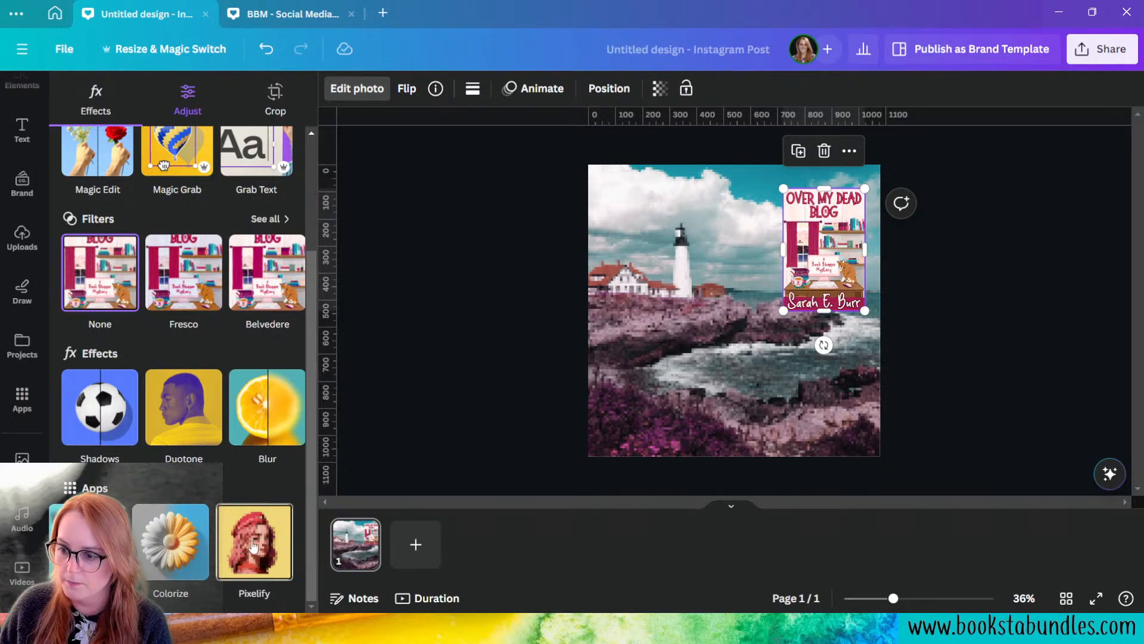
{"action": "left_click", "coordinate": [257, 544]}
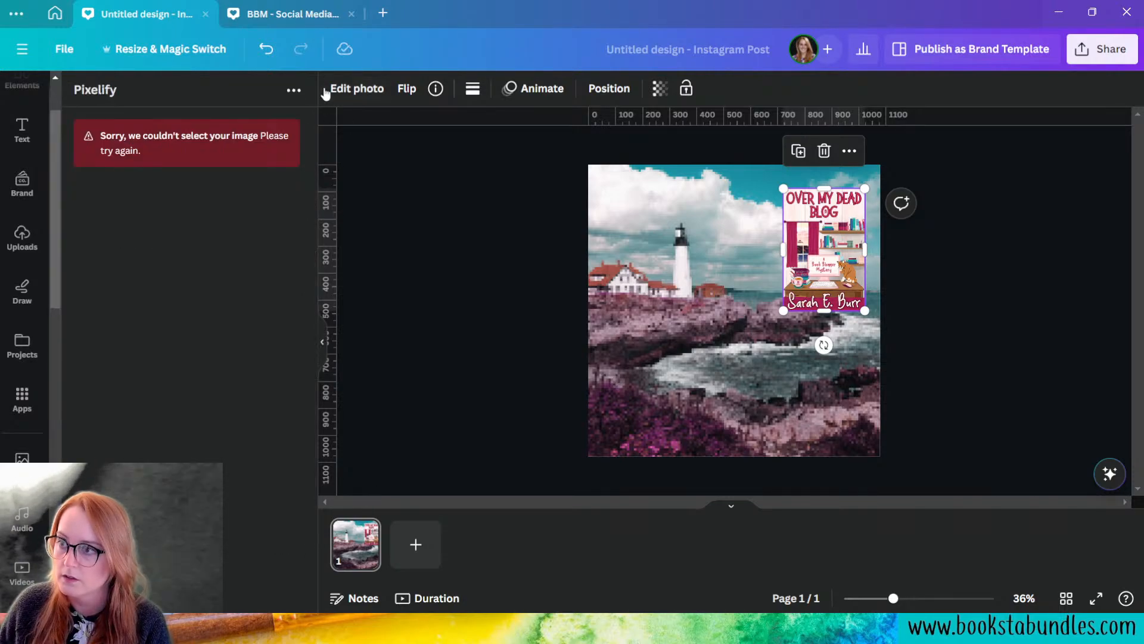
{"action": "left_click", "coordinate": [410, 245]}
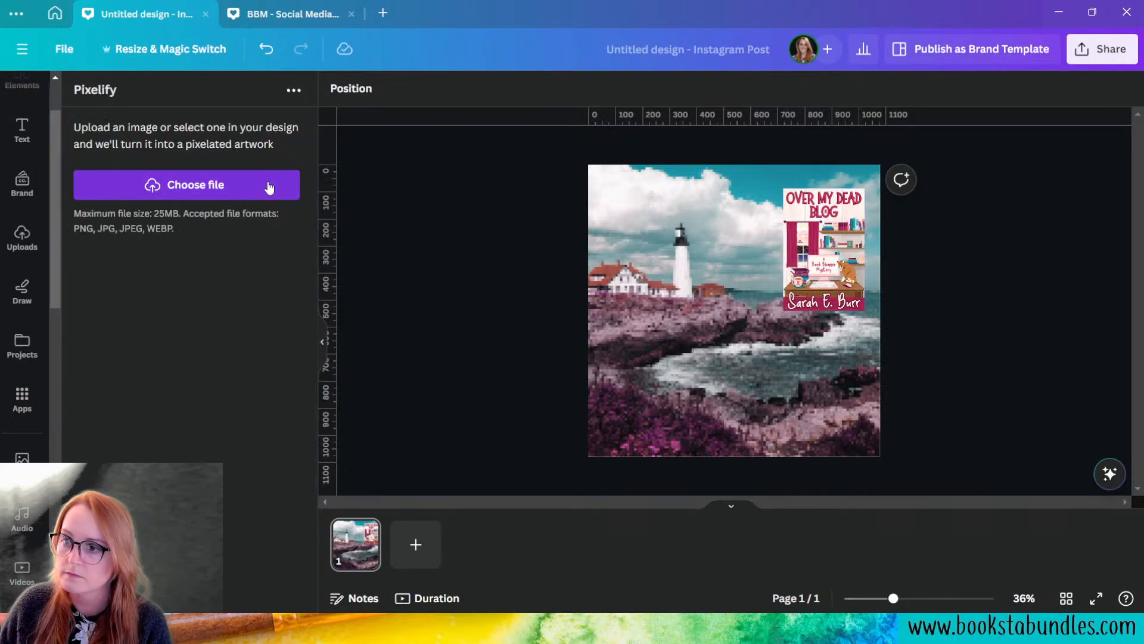
{"action": "left_click", "coordinate": [672, 297]}
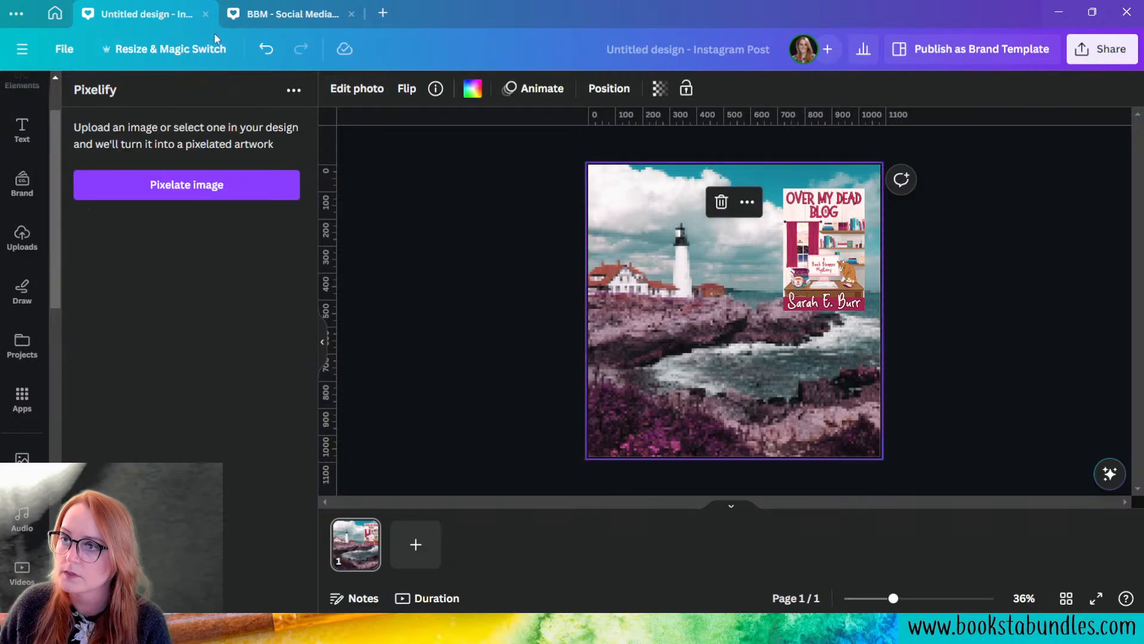
- Undo the book cover move, the background filters and the pixelation to restore the original lighthouse photo
{"action": "left_click", "coordinate": [263, 50]}
{"action": "left_click", "coordinate": [264, 50]}
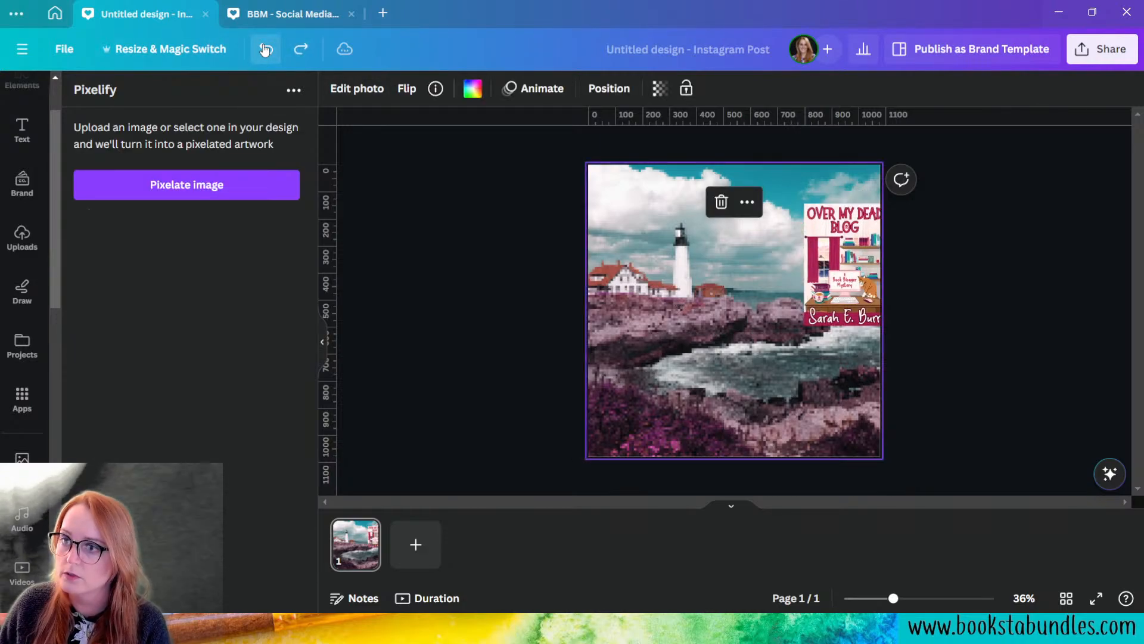
{"action": "left_click", "coordinate": [264, 50]}
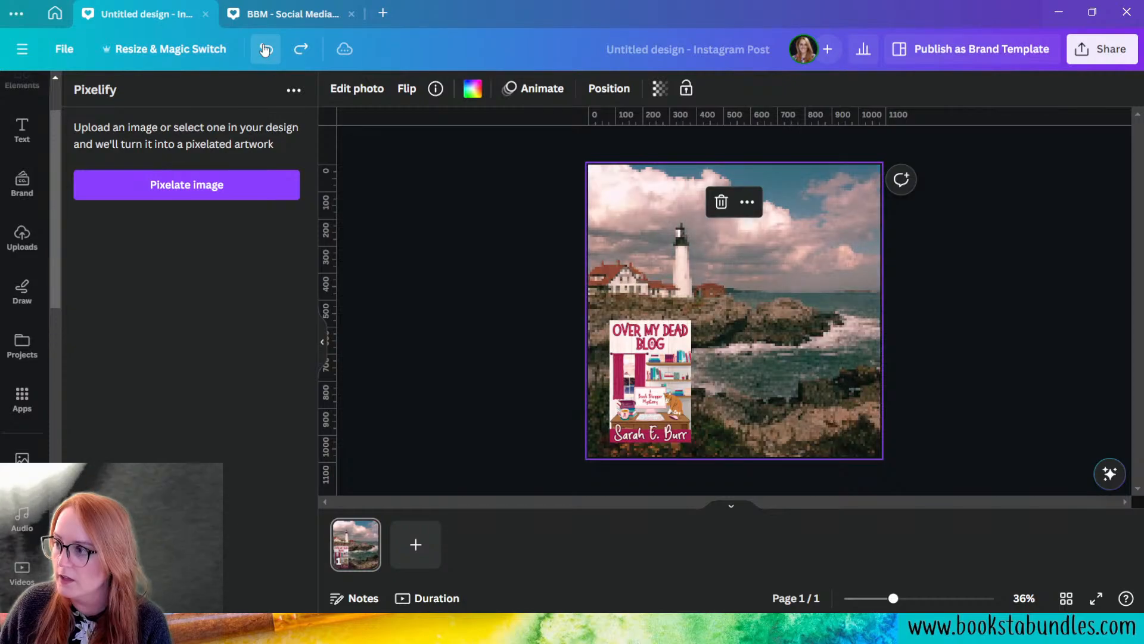
{"action": "left_click", "coordinate": [266, 49]}
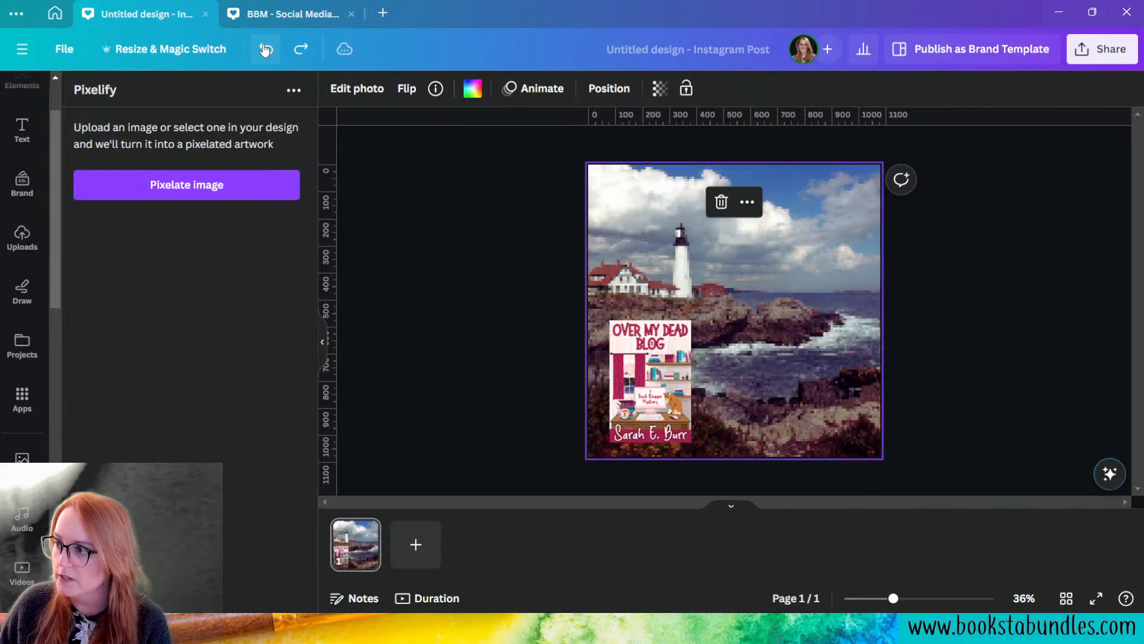
{"action": "left_click", "coordinate": [294, 56]}
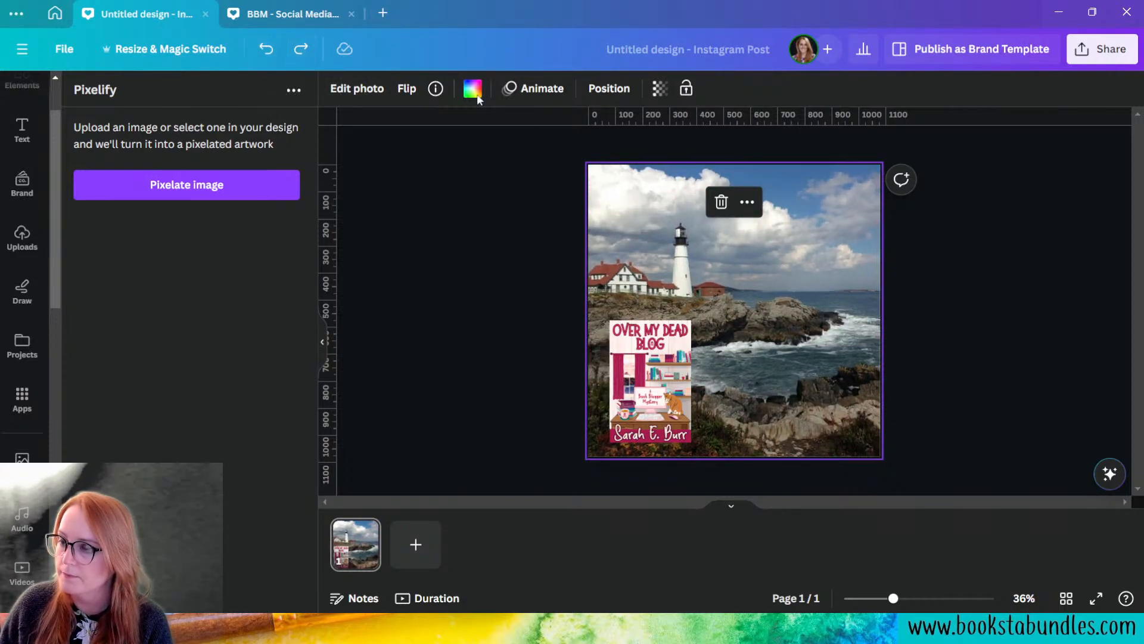
- Apply the Hibiscus filter from the Color Pop set to the unpixelated lighthouse background photo
{"action": "left_click", "coordinate": [360, 88]}
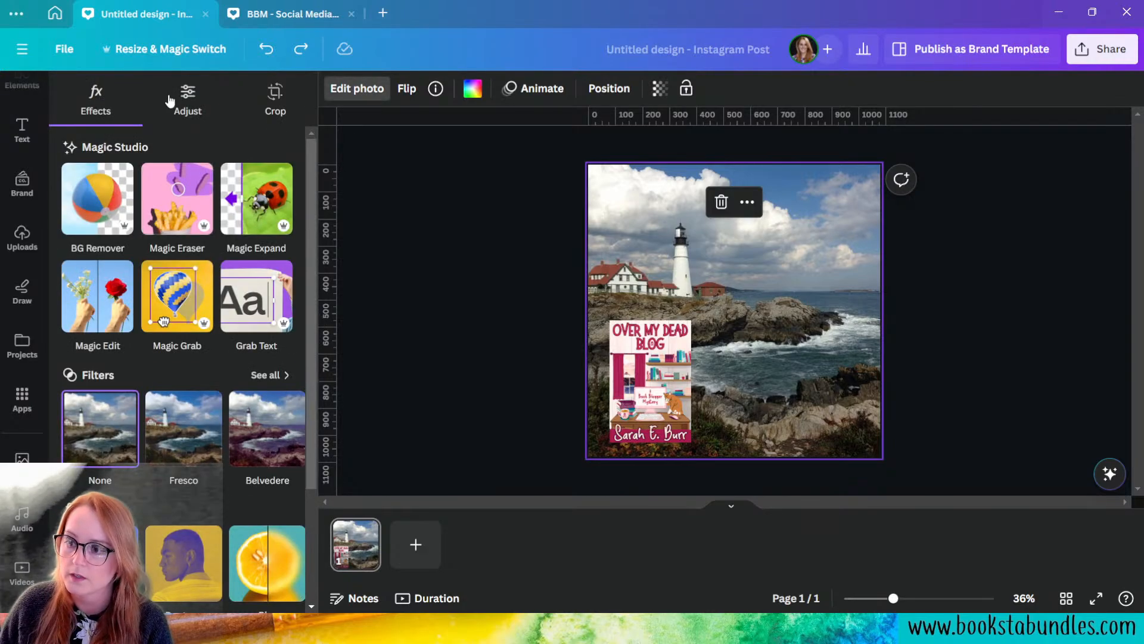
{"action": "left_click", "coordinate": [269, 376]}
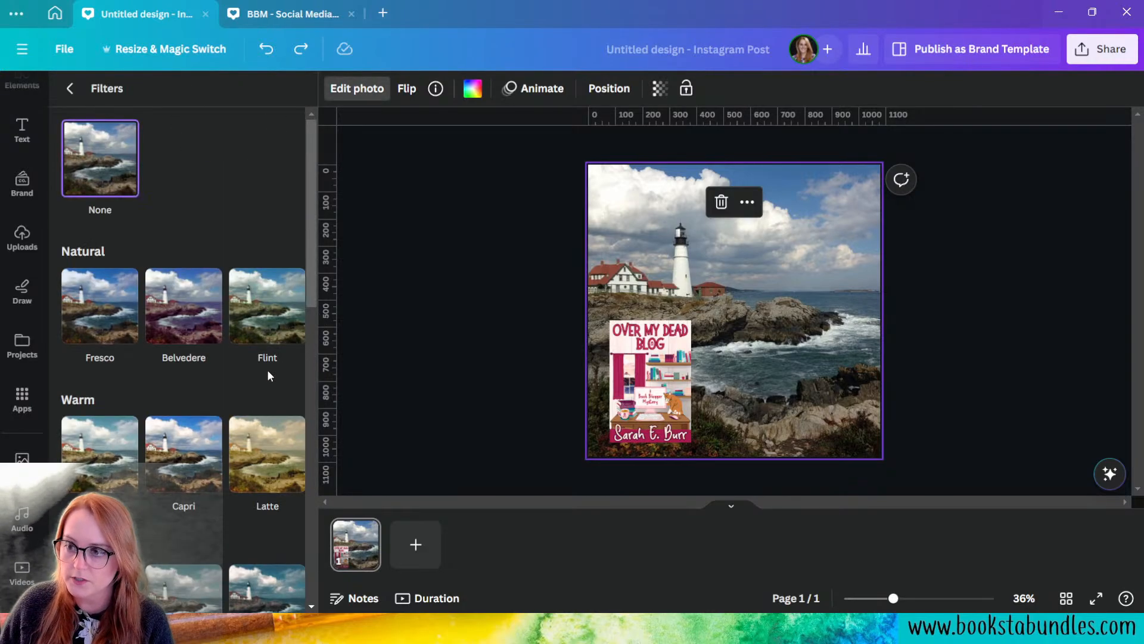
{"action": "scroll", "coordinate": [268, 382], "scroll_direction": "down", "scroll_amount": 10}
{"action": "scroll", "coordinate": [265, 450], "scroll_direction": "down", "scroll_amount": 1}
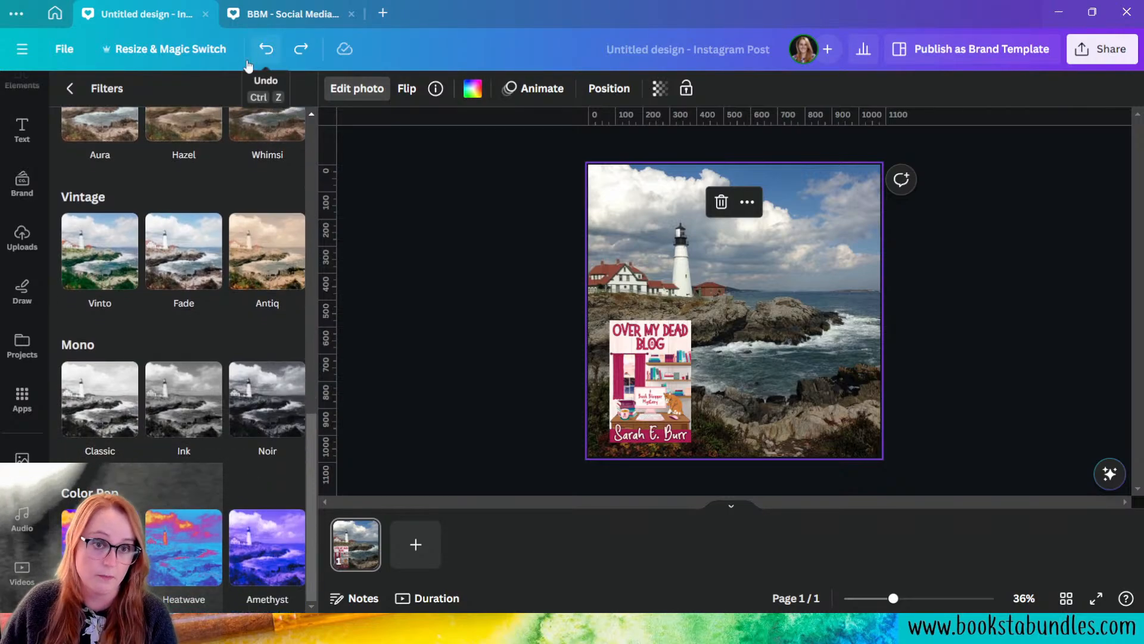
{"action": "left_click", "coordinate": [285, 548]}
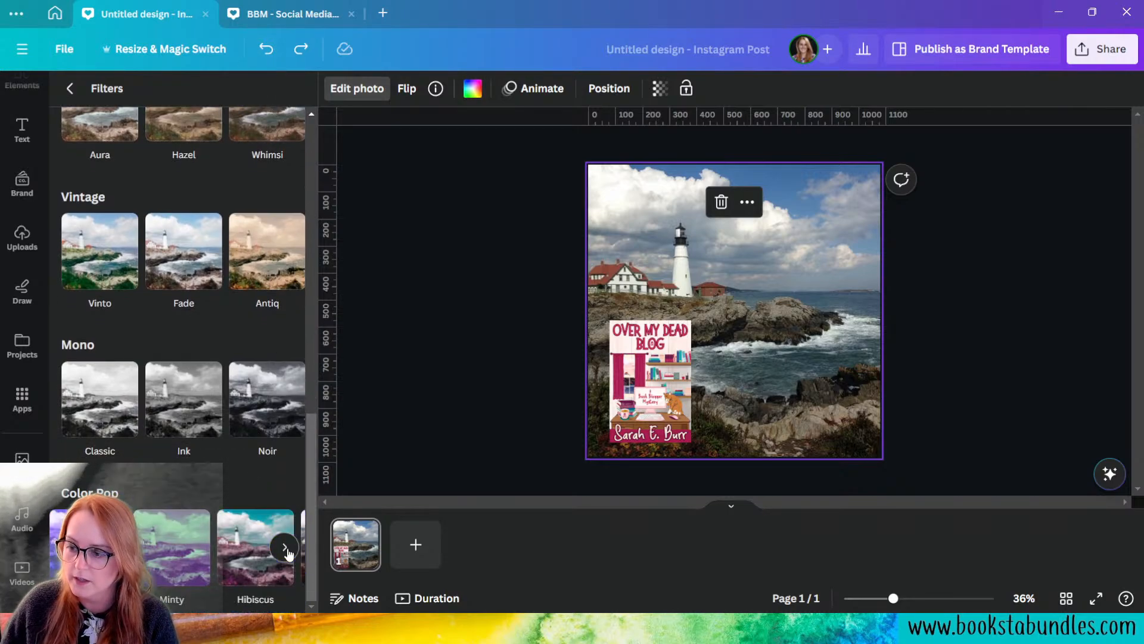
{"action": "left_click", "coordinate": [241, 557]}
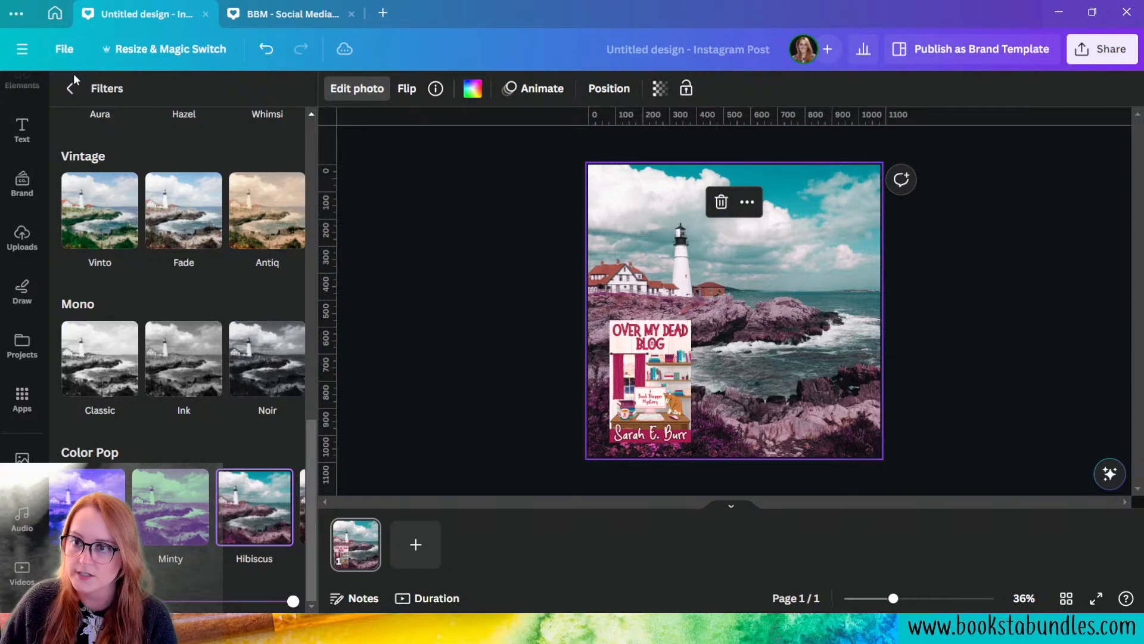
- Adjust the light of the lighthouse photo's Background area: Contrast 78, Shadows 36 and Highlights 41
{"action": "left_click", "coordinate": [70, 88]}
{"action": "left_click", "coordinate": [188, 96]}
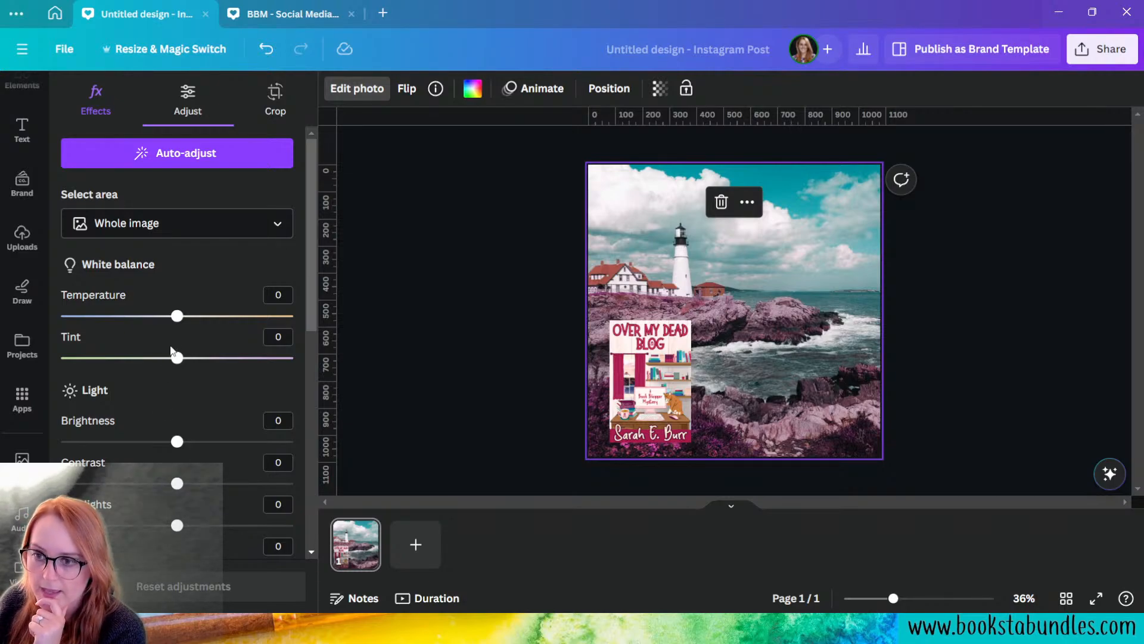
{"action": "left_click", "coordinate": [215, 227]}
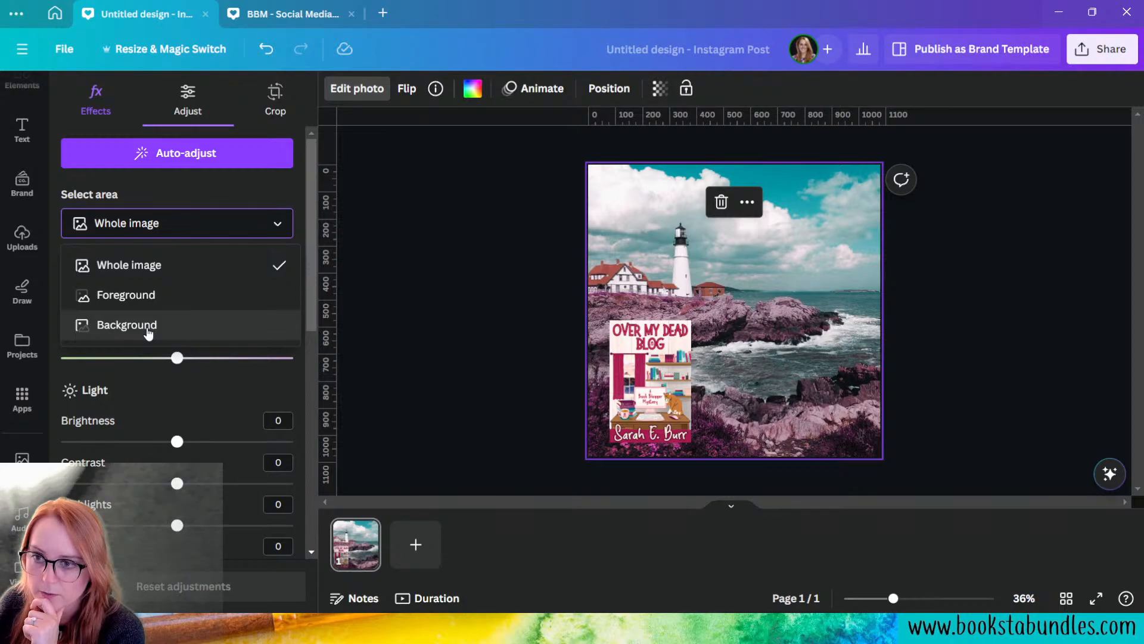
{"action": "left_click", "coordinate": [148, 328]}
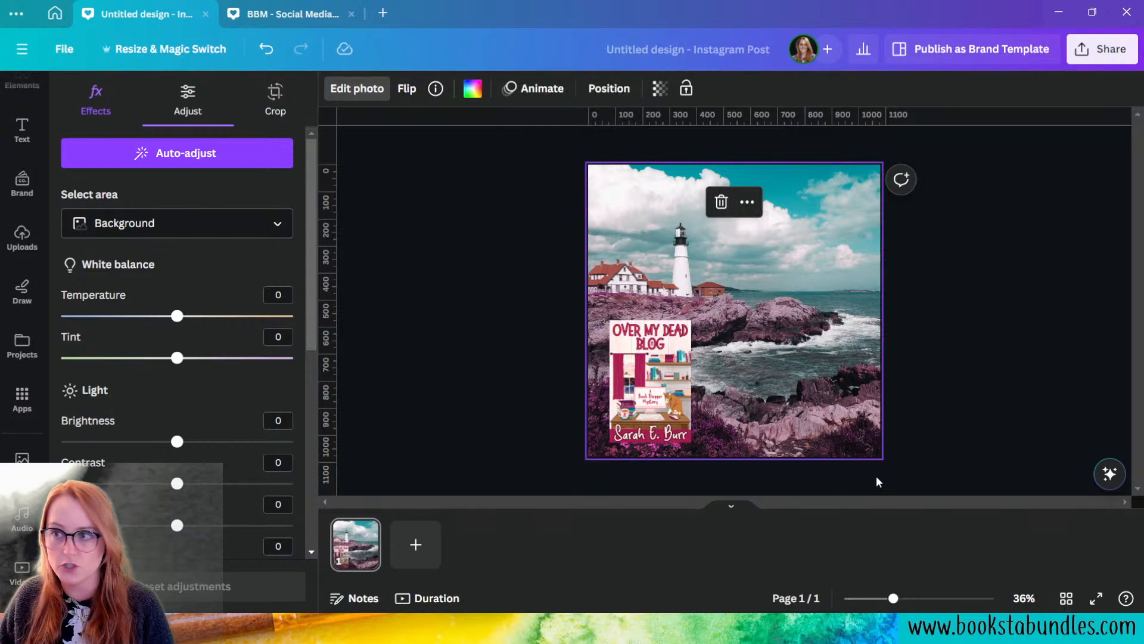
{"action": "scroll", "coordinate": [219, 421], "scroll_direction": "down", "scroll_amount": 3}
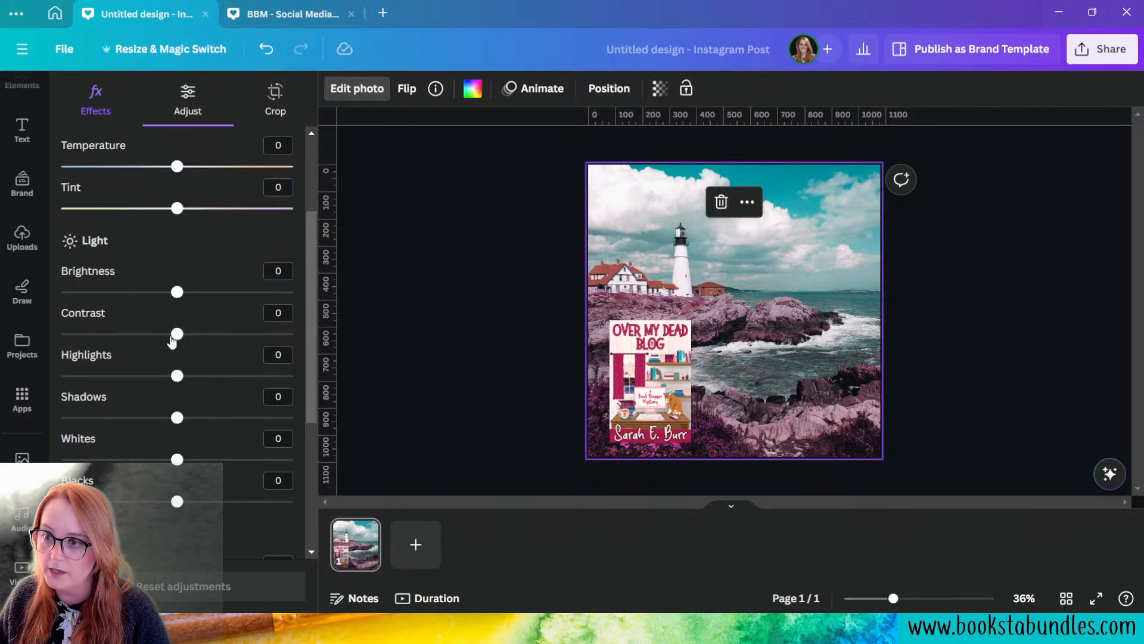
{"action": "left_click_drag", "start_coordinate": [179, 337], "coordinate": [282, 340]}
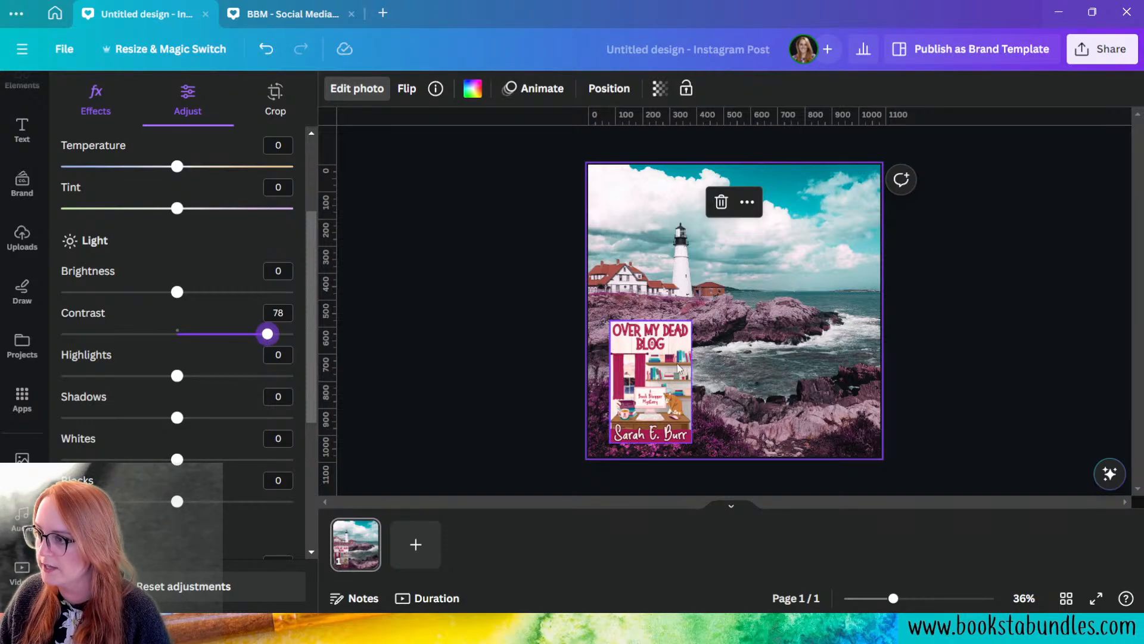
{"action": "scroll", "coordinate": [166, 370], "scroll_direction": "down", "scroll_amount": 2}
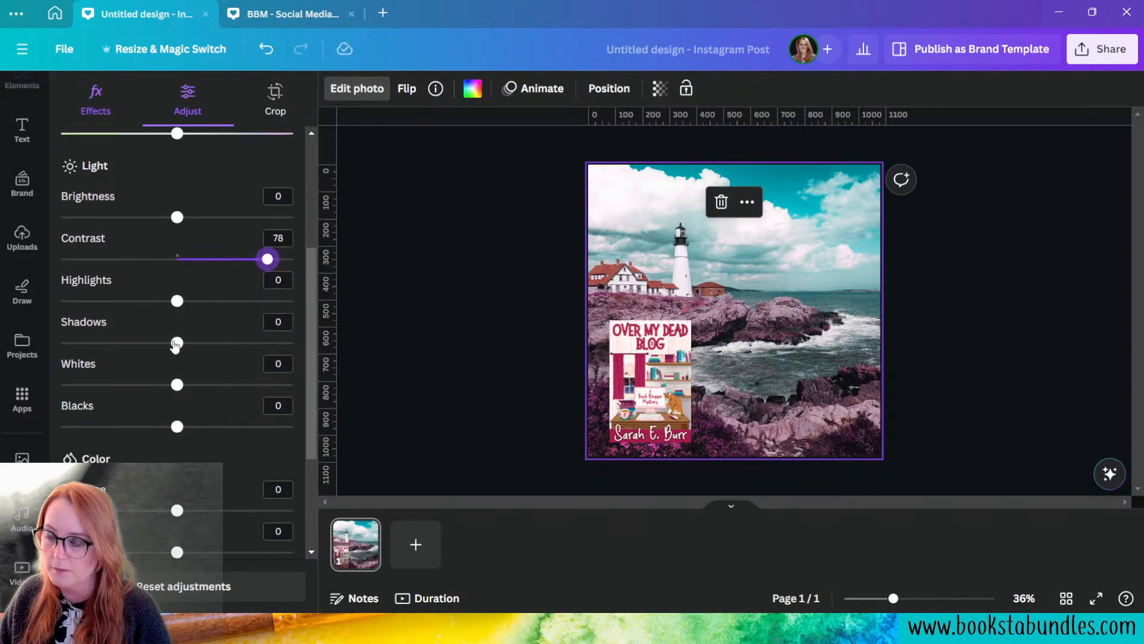
{"action": "left_click_drag", "start_coordinate": [176, 343], "coordinate": [220, 340]}
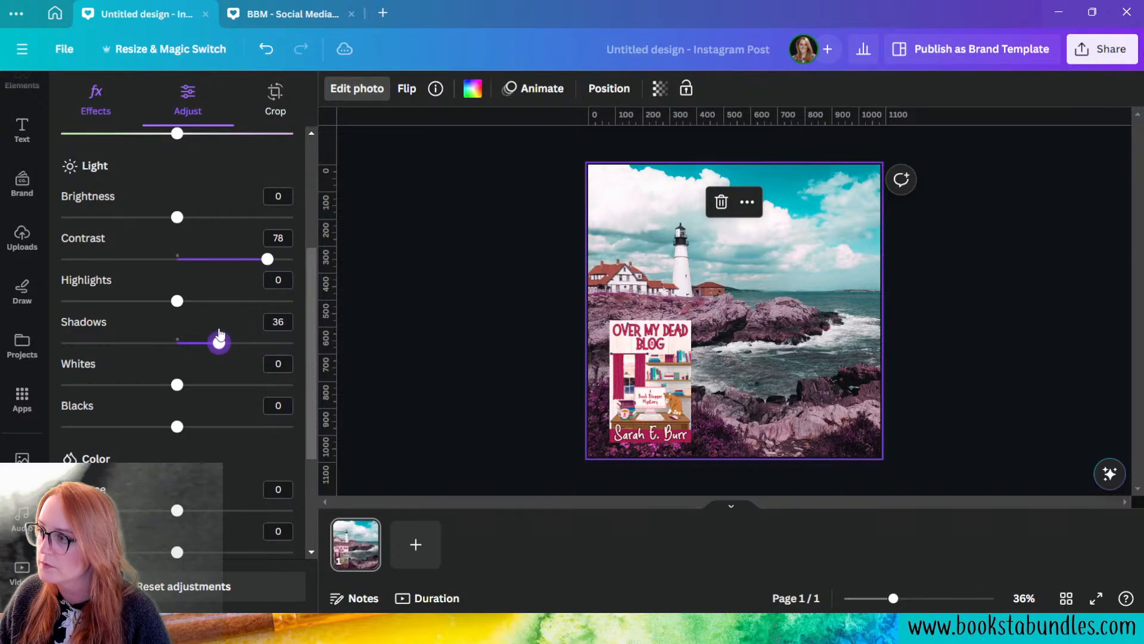
{"action": "left_click_drag", "start_coordinate": [179, 302], "coordinate": [226, 305]}
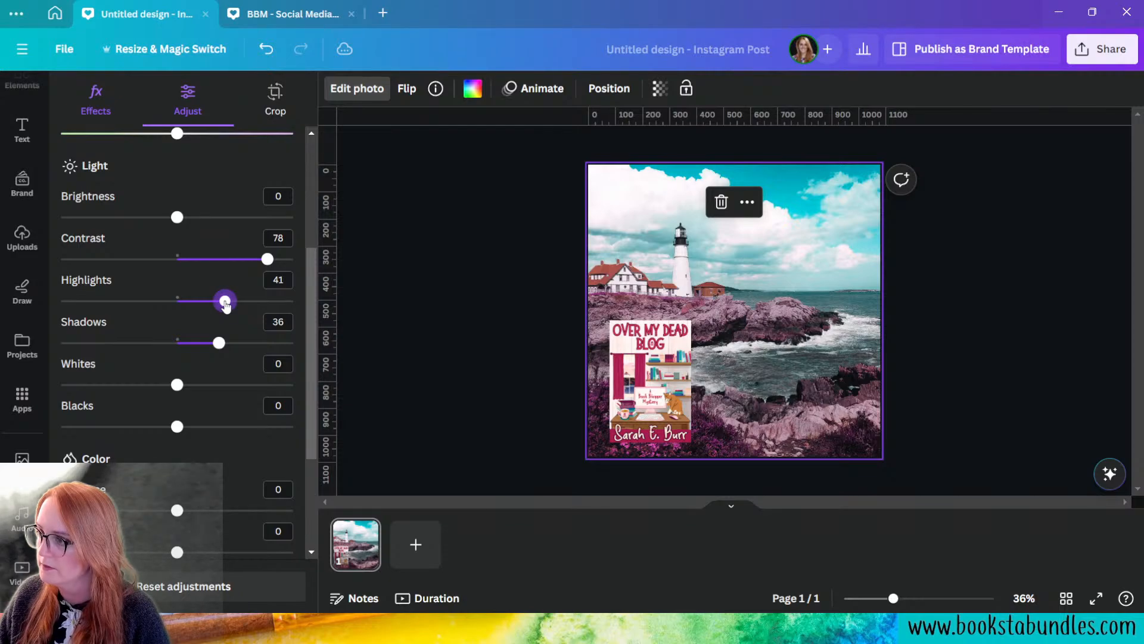
- Set the Background area's Saturation to 19, Sharpness to -98 and Clarity to -100
{"action": "scroll", "coordinate": [215, 495], "scroll_direction": "down", "scroll_amount": 3}
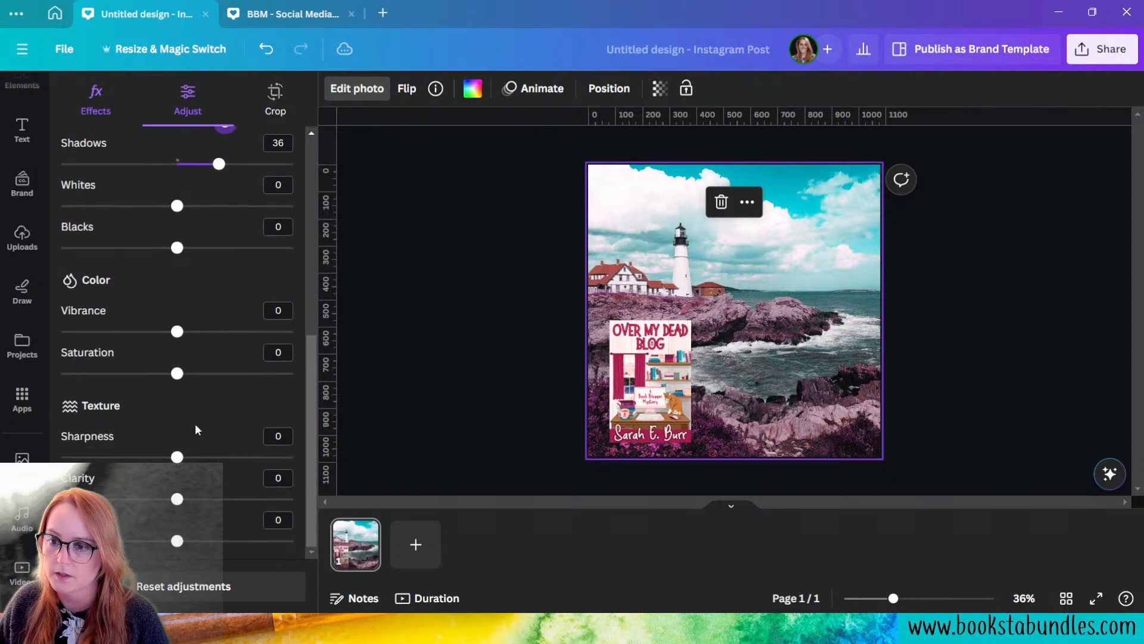
{"action": "left_click_drag", "start_coordinate": [177, 373], "coordinate": [204, 377]}
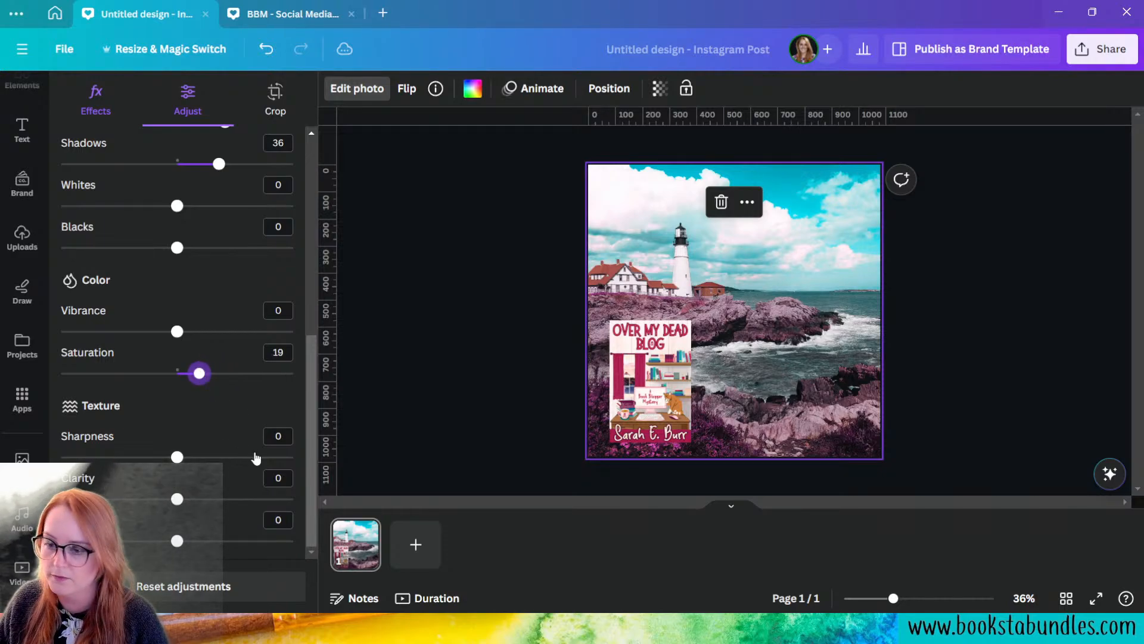
{"action": "left_click_drag", "start_coordinate": [178, 458], "coordinate": [170, 457]}
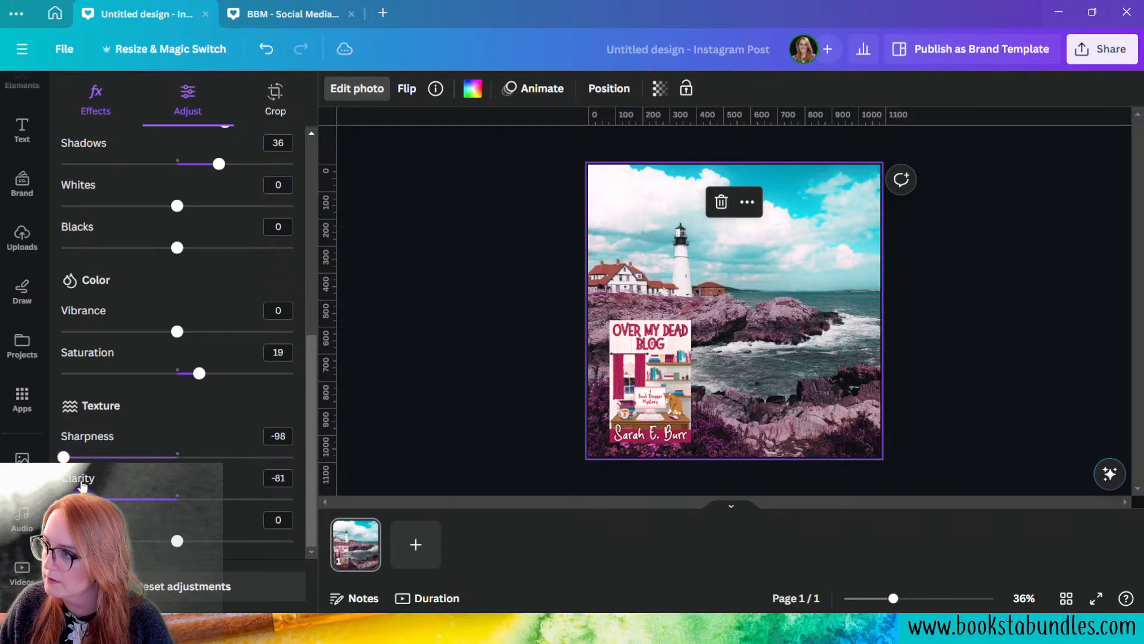
{"action": "left_click_drag", "start_coordinate": [61, 499], "coordinate": [2, 440]}
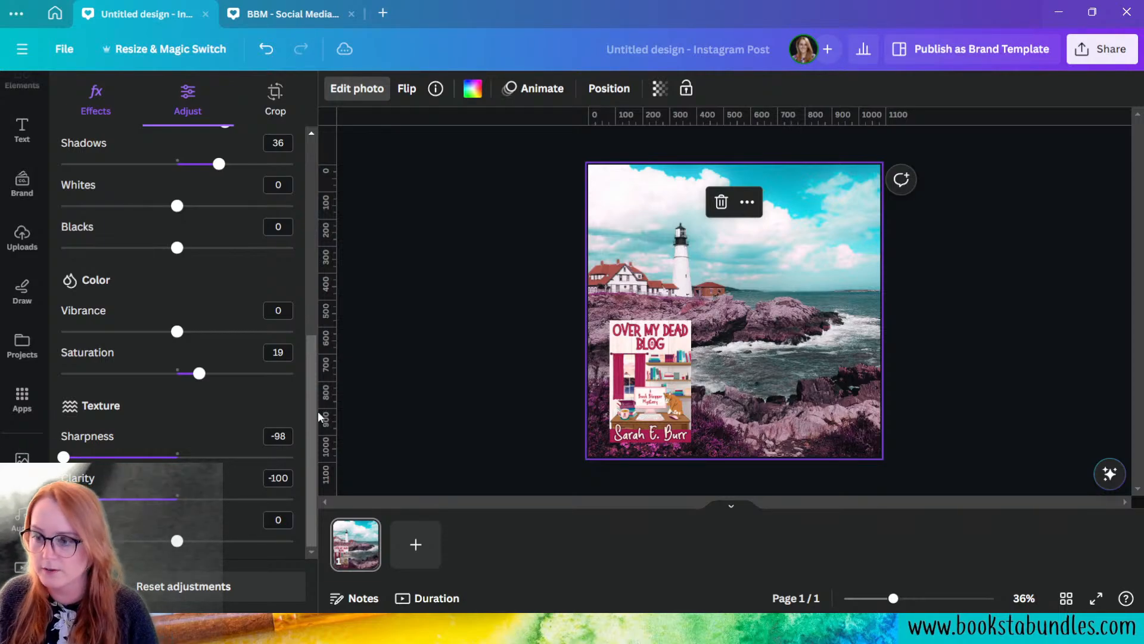
- Switch the adjustments to the photo's Foreground area and raise its Highlights to 31
{"action": "scroll", "coordinate": [209, 393], "scroll_direction": "up", "scroll_amount": 7}
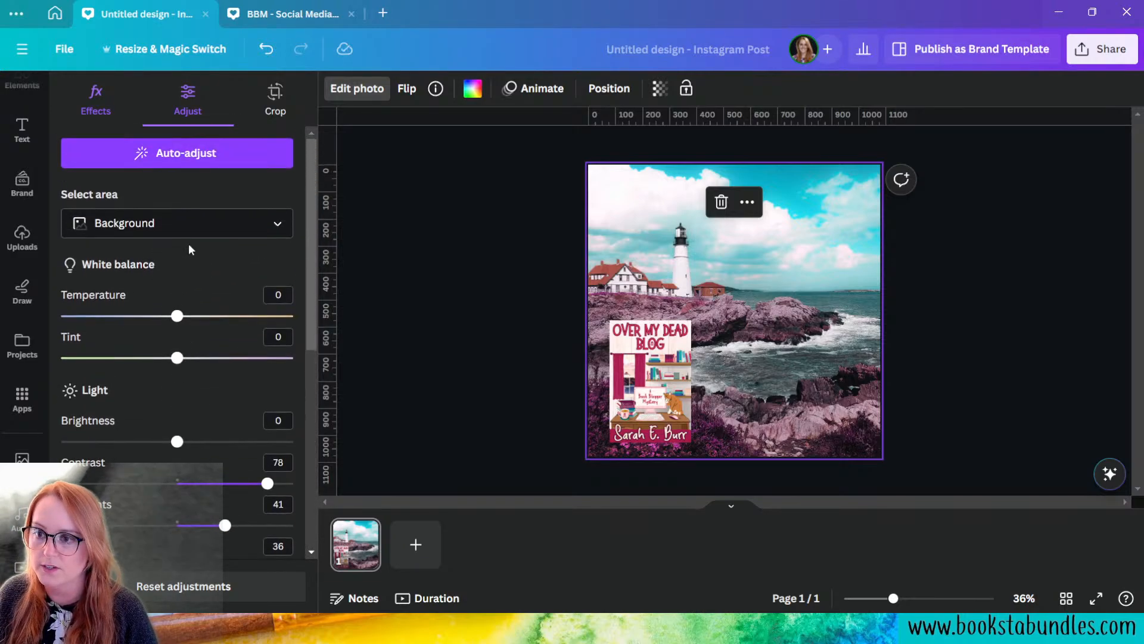
{"action": "left_click", "coordinate": [255, 223]}
{"action": "left_click", "coordinate": [129, 295]}
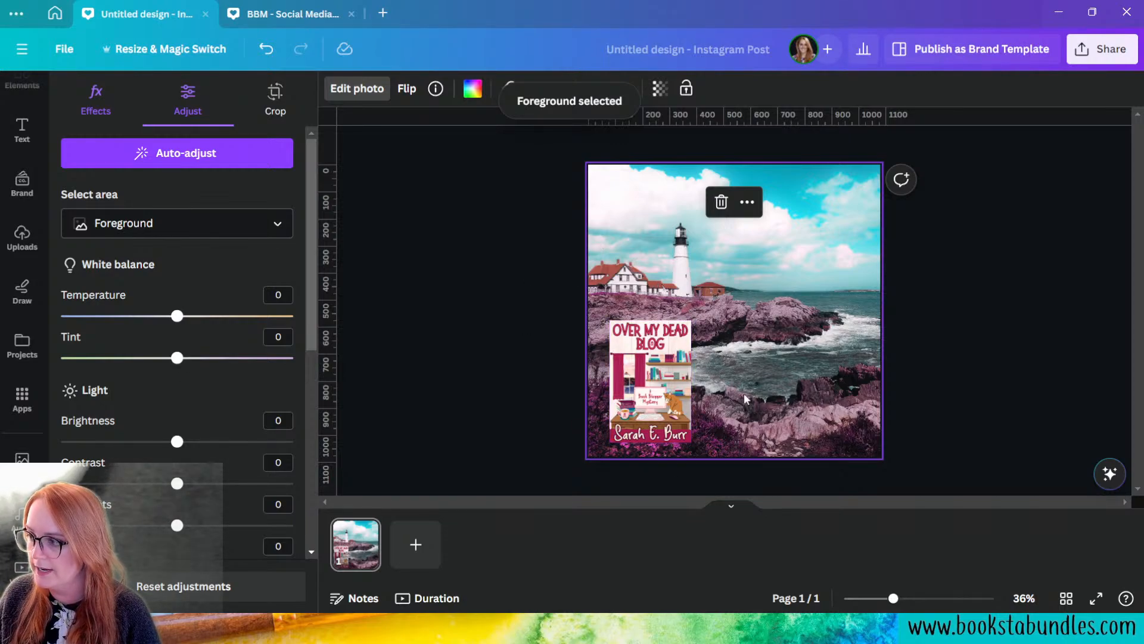
{"action": "scroll", "coordinate": [191, 476], "scroll_direction": "down", "scroll_amount": 3}
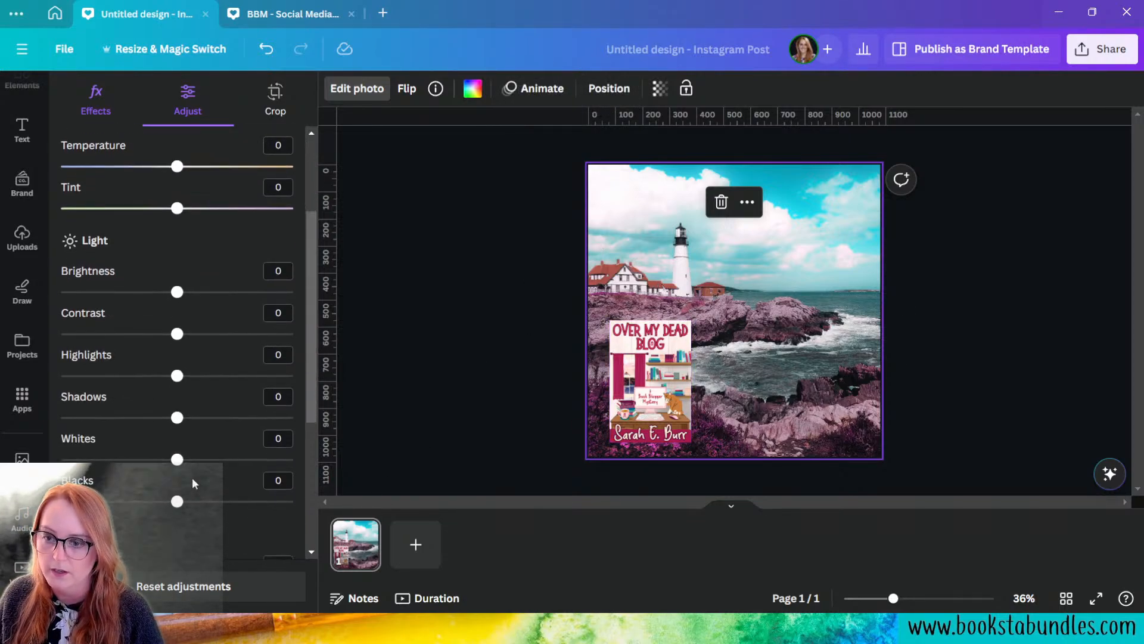
{"action": "scroll", "coordinate": [188, 474], "scroll_direction": "down", "scroll_amount": 3}
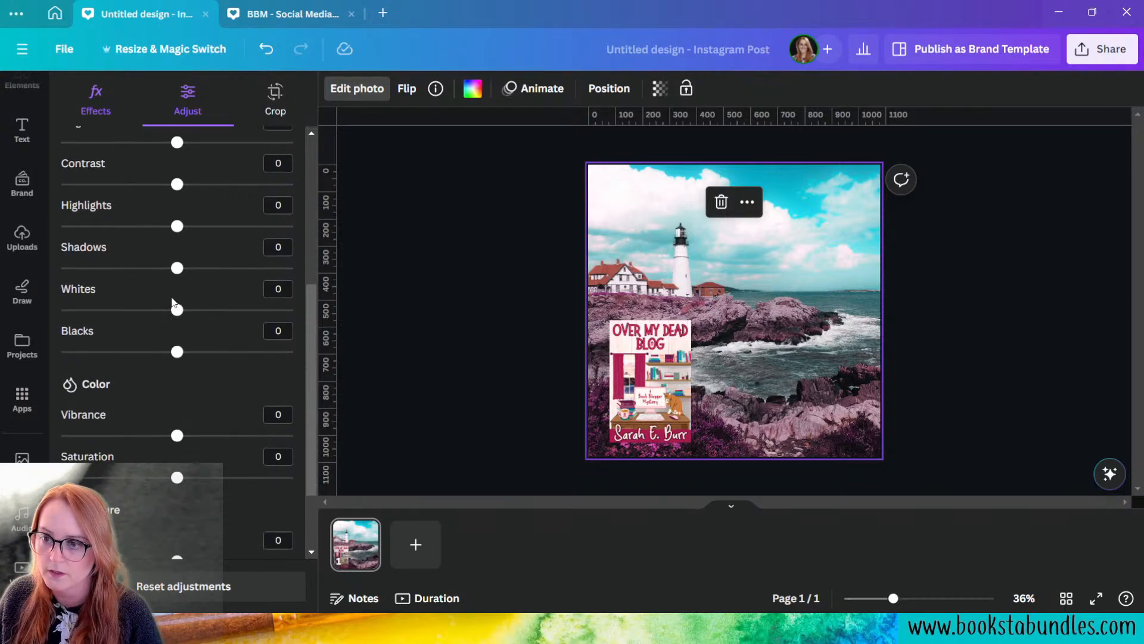
{"action": "mouse_move", "coordinate": [177, 270]}
{"action": "left_mouse_down"}
{"action": "mouse_move", "coordinate": [114, 272]}
{"action": "mouse_move", "coordinate": [231, 283]}
{"action": "mouse_move", "coordinate": [157, 284]}
{"action": "mouse_move", "coordinate": [181, 284]}
{"action": "left_mouse_up"}
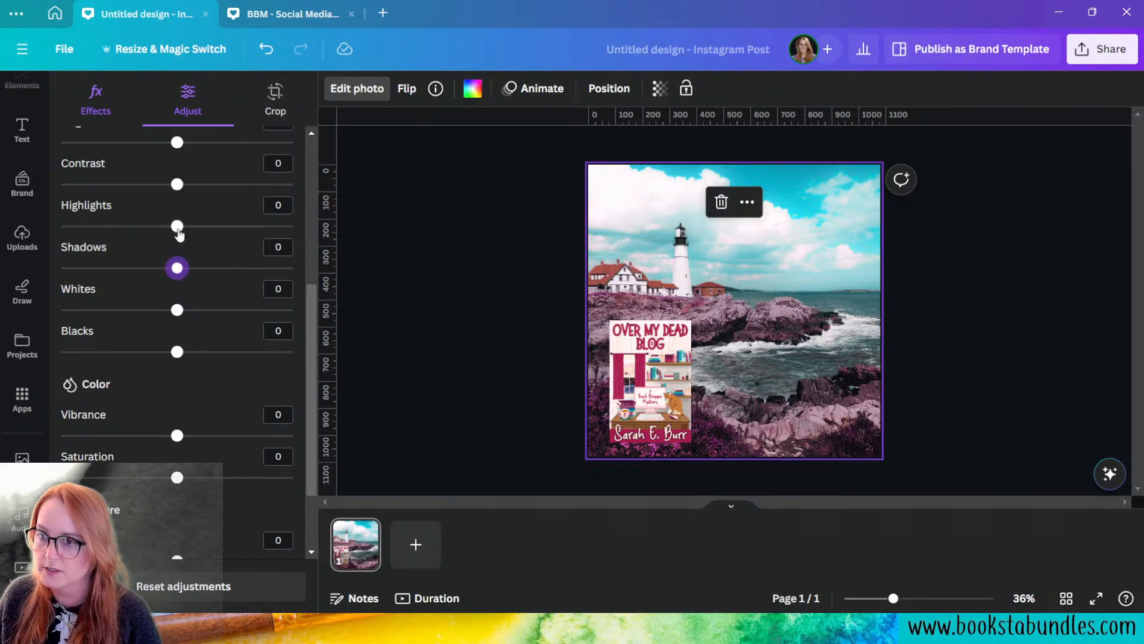
{"action": "mouse_move", "coordinate": [178, 239]}
{"action": "left_mouse_down"}
{"action": "mouse_move", "coordinate": [277, 257]}
{"action": "mouse_move", "coordinate": [179, 251]}
{"action": "mouse_move", "coordinate": [230, 259]}
{"action": "mouse_move", "coordinate": [156, 262]}
{"action": "mouse_move", "coordinate": [177, 259]}
{"action": "left_mouse_up"}
{"action": "scroll", "coordinate": [212, 258], "scroll_direction": "up", "scroll_amount": 2}
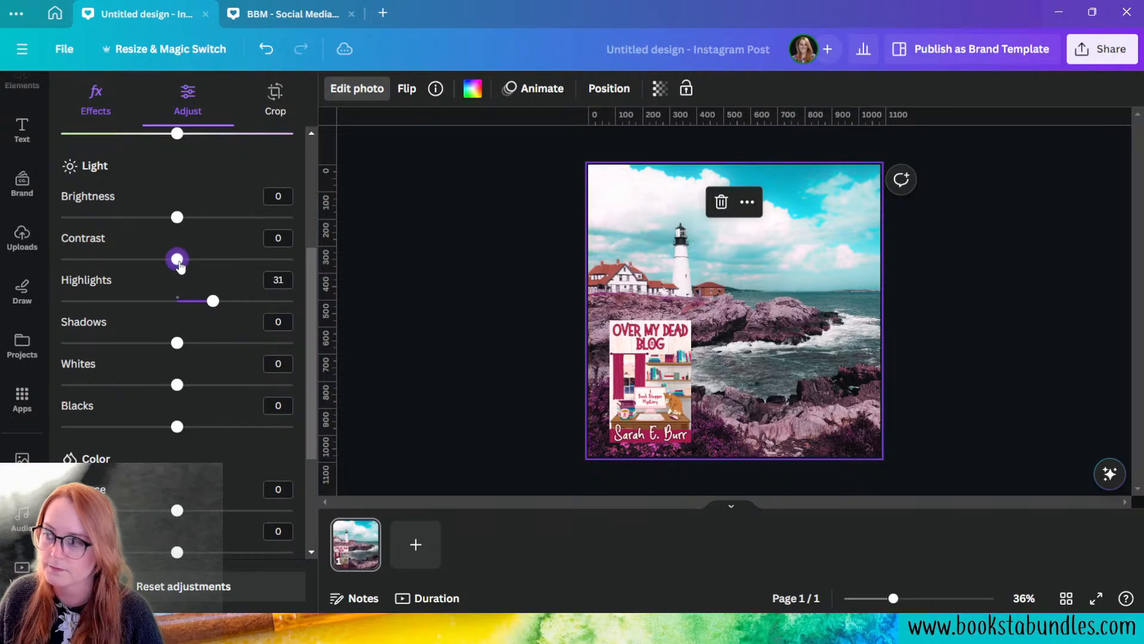
- Set the Foreground area's Saturation to 25 and both its Sharpness and Clarity to -100
{"action": "scroll", "coordinate": [202, 334], "scroll_direction": "down", "scroll_amount": 3}
{"action": "scroll", "coordinate": [204, 338], "scroll_direction": "down", "scroll_amount": 1}
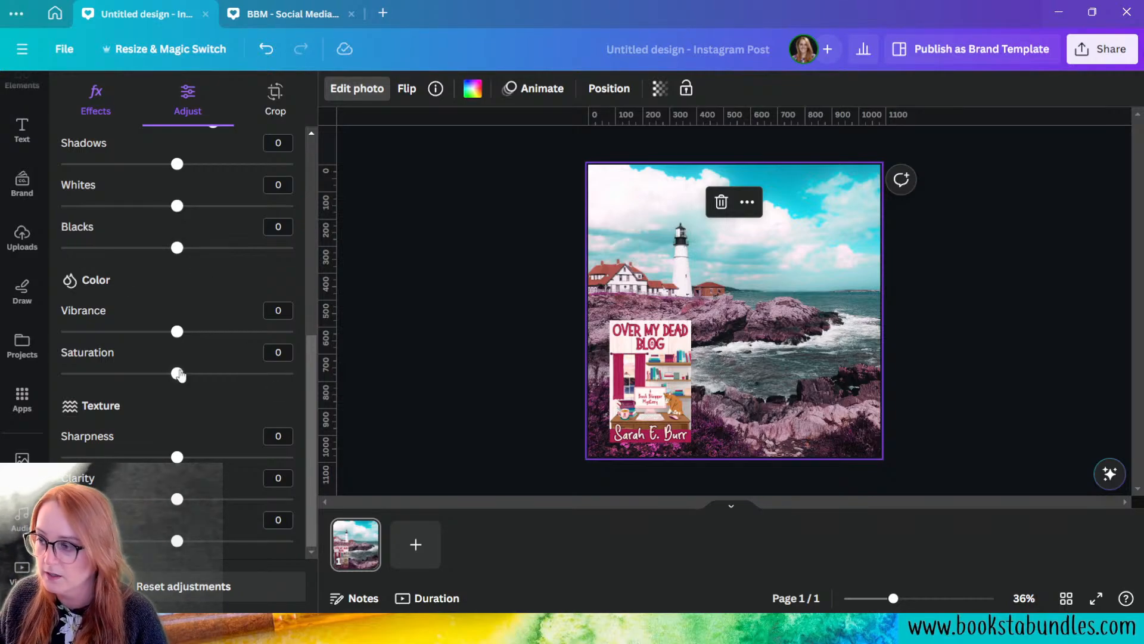
{"action": "left_click_drag", "start_coordinate": [177, 374], "coordinate": [207, 373]}
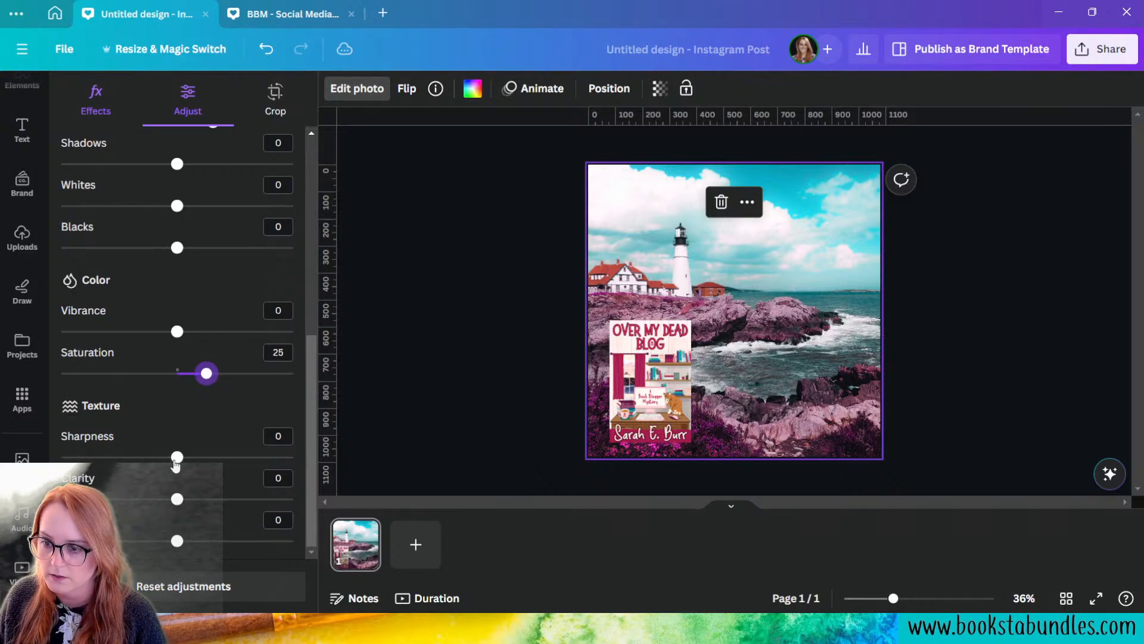
{"action": "left_click_drag", "start_coordinate": [177, 457], "coordinate": [137, 456]}
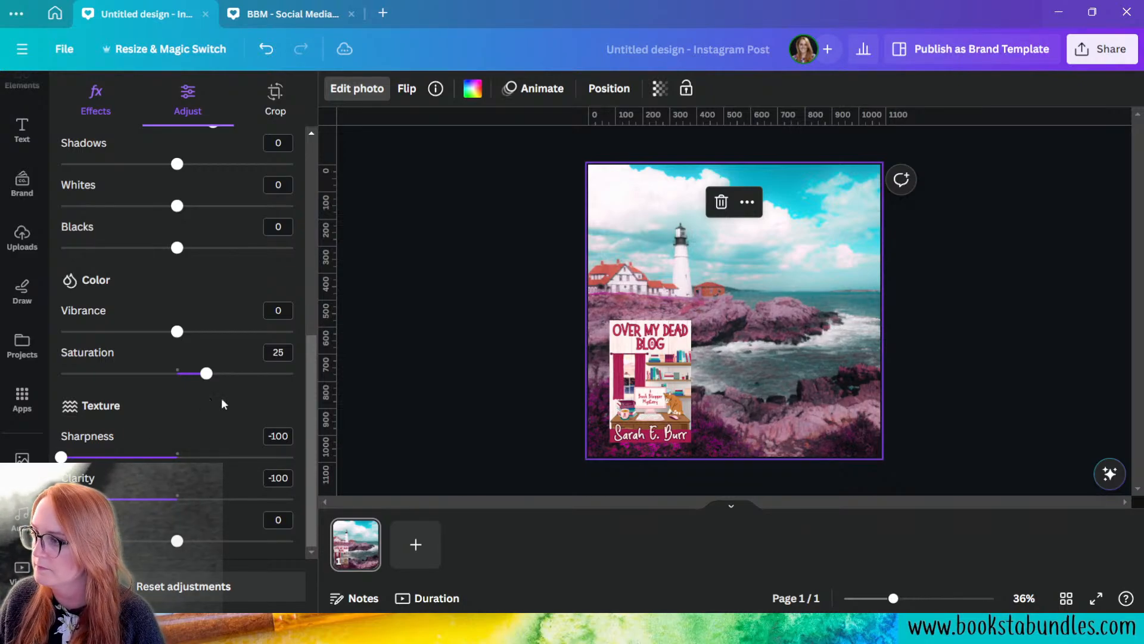
- Raise the Foreground area's Blacks to 30 and Whites to 14
{"action": "scroll", "coordinate": [167, 384], "scroll_direction": "up", "scroll_amount": 3}
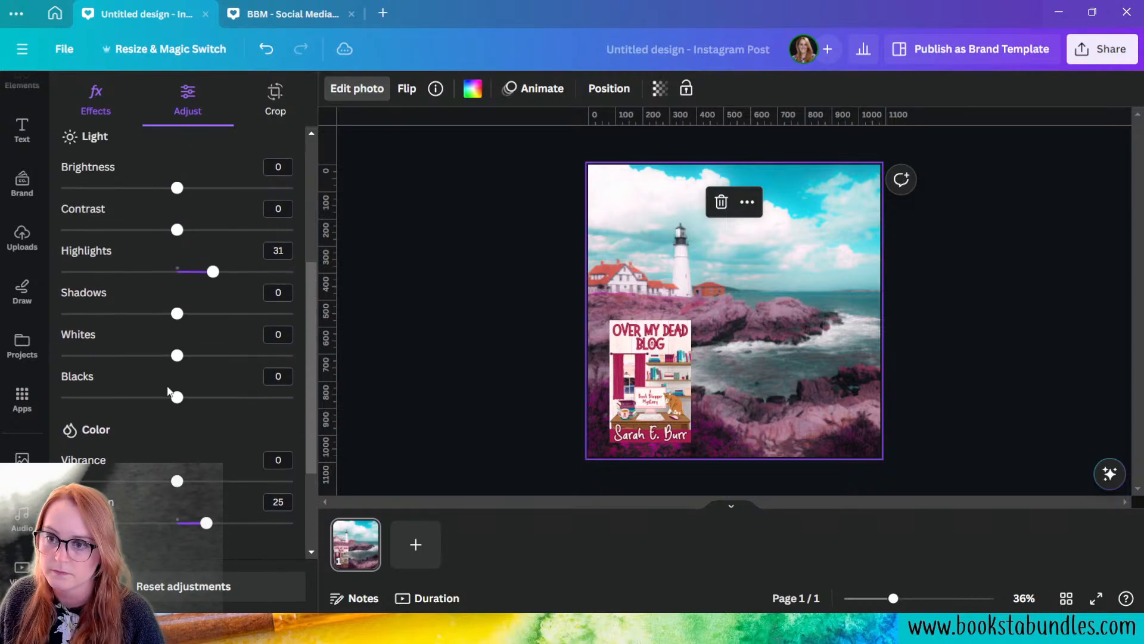
{"action": "left_click_drag", "start_coordinate": [176, 404], "coordinate": [213, 399]}
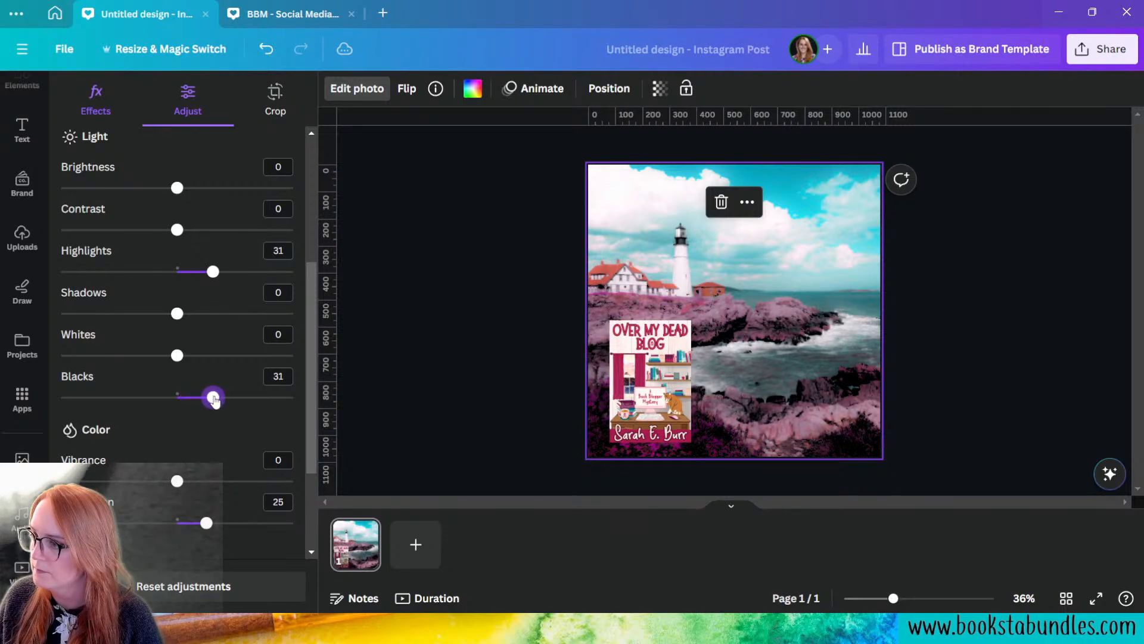
{"action": "mouse_move", "coordinate": [179, 356]}
{"action": "left_mouse_down"}
{"action": "mouse_move", "coordinate": [207, 356]}
{"action": "mouse_move", "coordinate": [140, 353]}
{"action": "mouse_move", "coordinate": [195, 352]}
{"action": "left_mouse_up"}
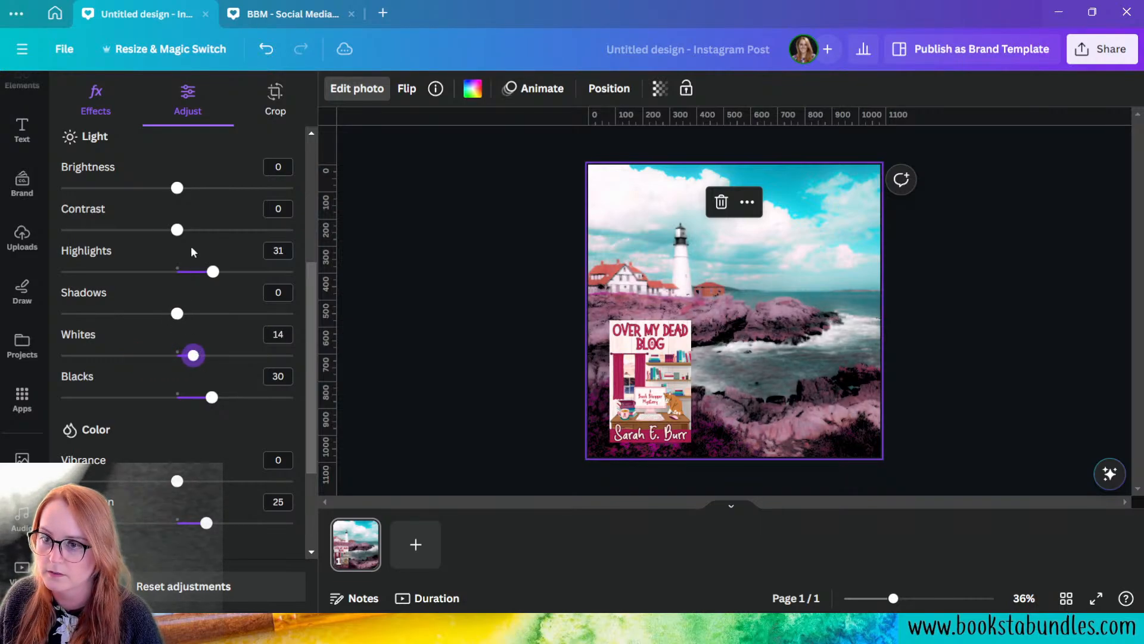
- Set the Foreground area's white balance to Tint 15 and Temperature 19, and deselect the photo
{"action": "scroll", "coordinate": [188, 298], "scroll_direction": "up", "scroll_amount": 4}
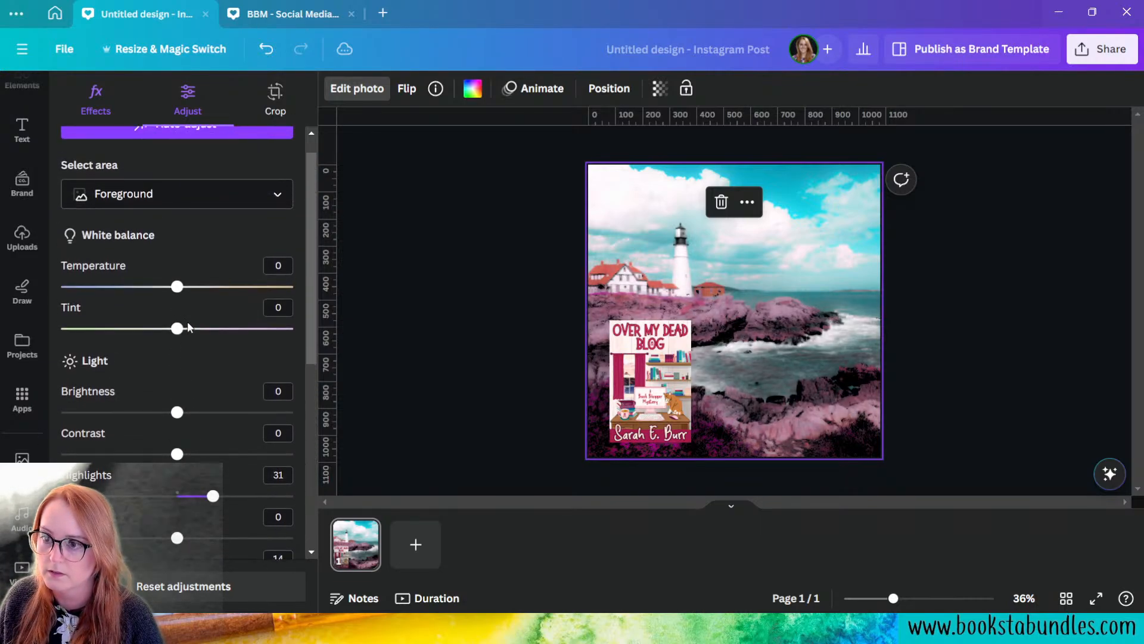
{"action": "mouse_move", "coordinate": [179, 329]}
{"action": "left_mouse_down"}
{"action": "mouse_move", "coordinate": [217, 332]}
{"action": "mouse_move", "coordinate": [144, 327]}
{"action": "mouse_move", "coordinate": [195, 327]}
{"action": "left_mouse_up"}
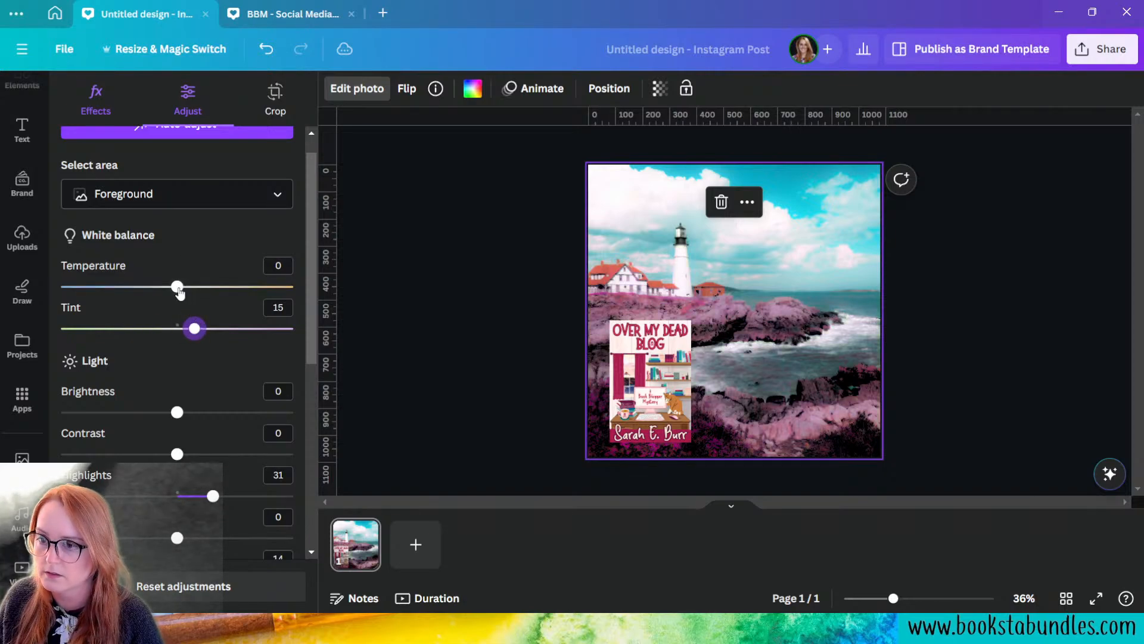
{"action": "left_click_drag", "start_coordinate": [178, 287], "coordinate": [201, 298]}
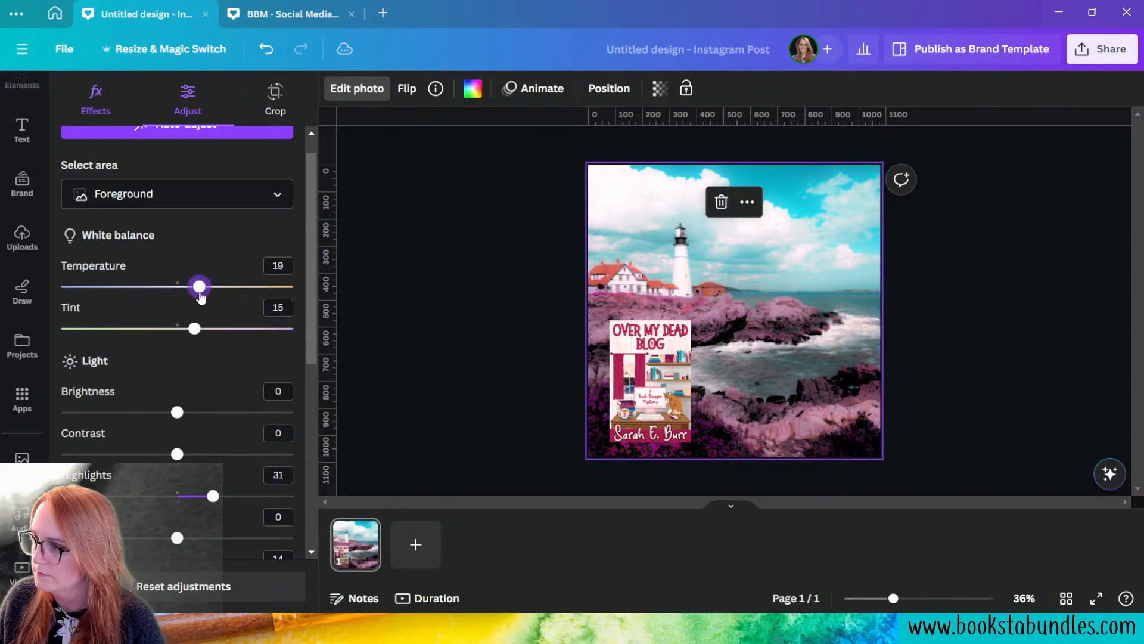
{"action": "left_click", "coordinate": [995, 367]}
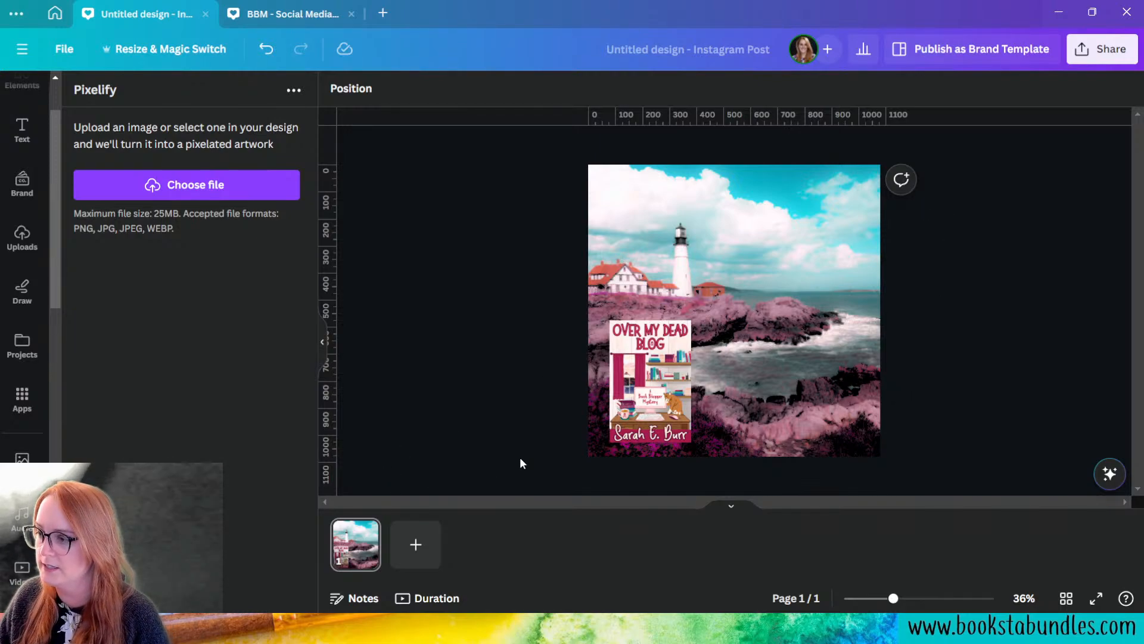
- Move the book cover to the right half of the post and enlarge it to fill most of the page height
{"action": "left_click_drag", "start_coordinate": [666, 393], "coordinate": [825, 269]}
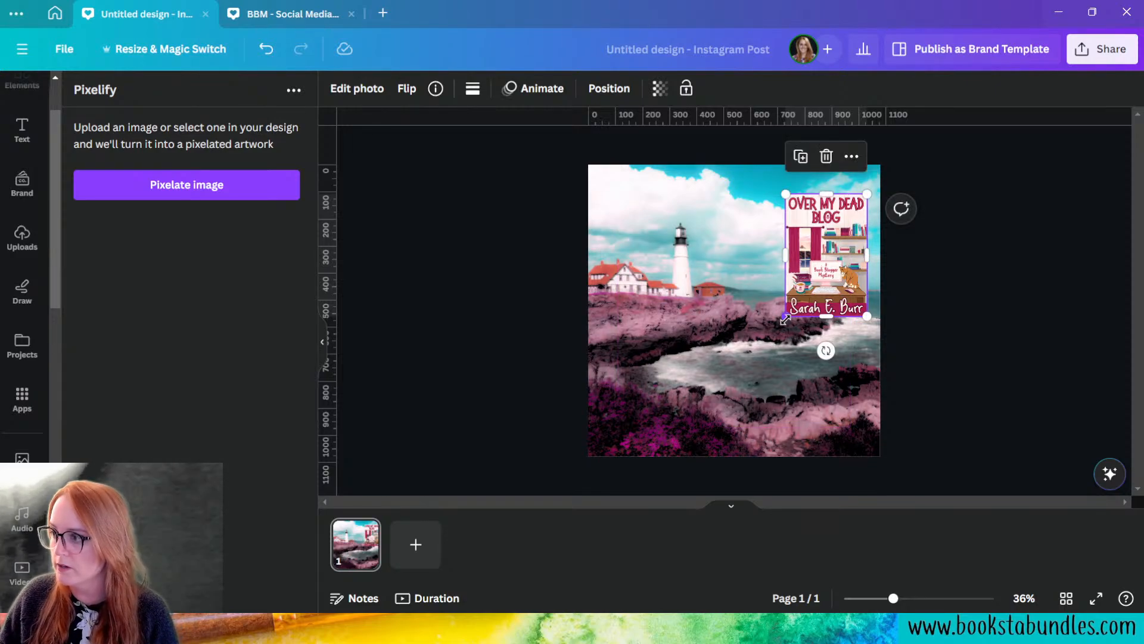
{"action": "left_click_drag", "start_coordinate": [785, 316], "coordinate": [707, 377]}
{"action": "left_click_drag", "start_coordinate": [814, 293], "coordinate": [824, 325]}
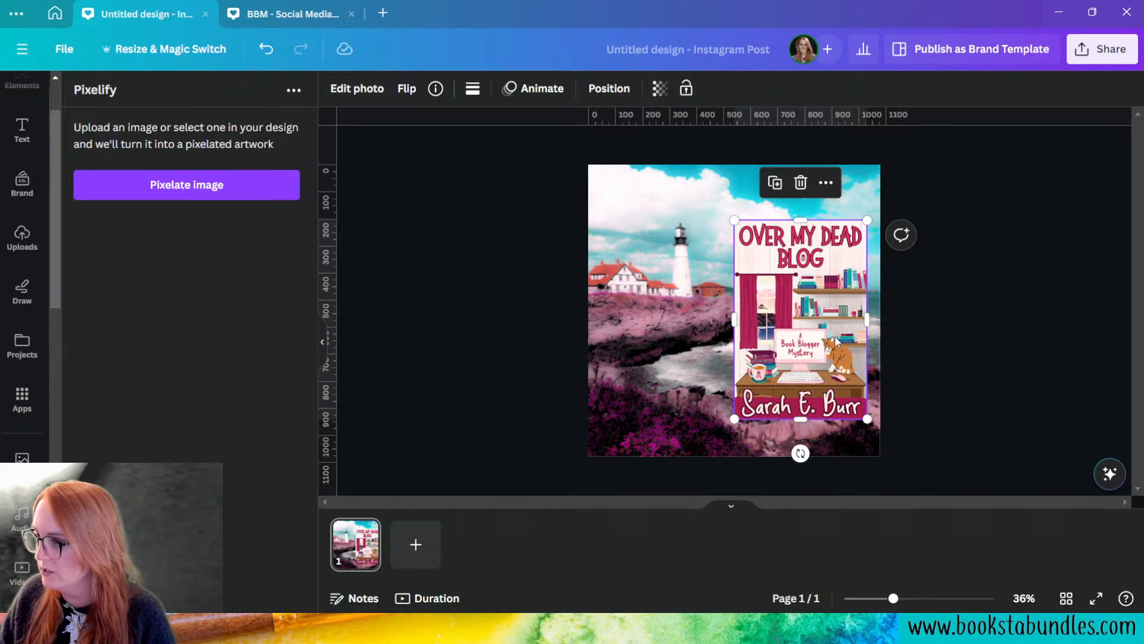
- Align the enlarged book cover to the middle and center of the page
{"action": "right_click", "coordinate": [794, 326]}
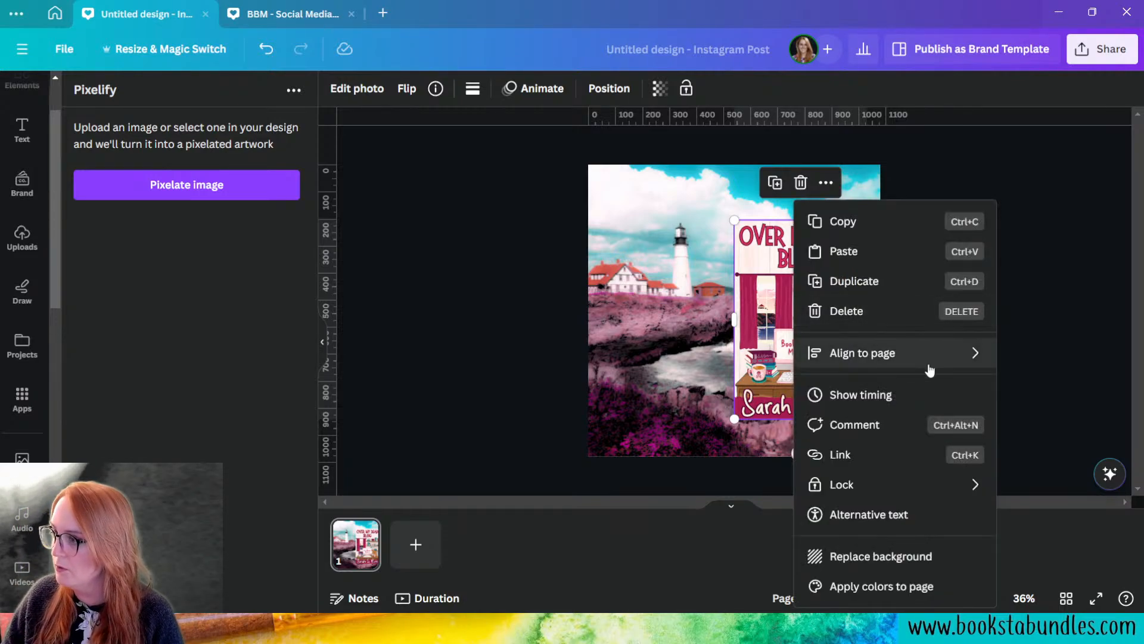
{"action": "mouse_move", "coordinate": [930, 370]}
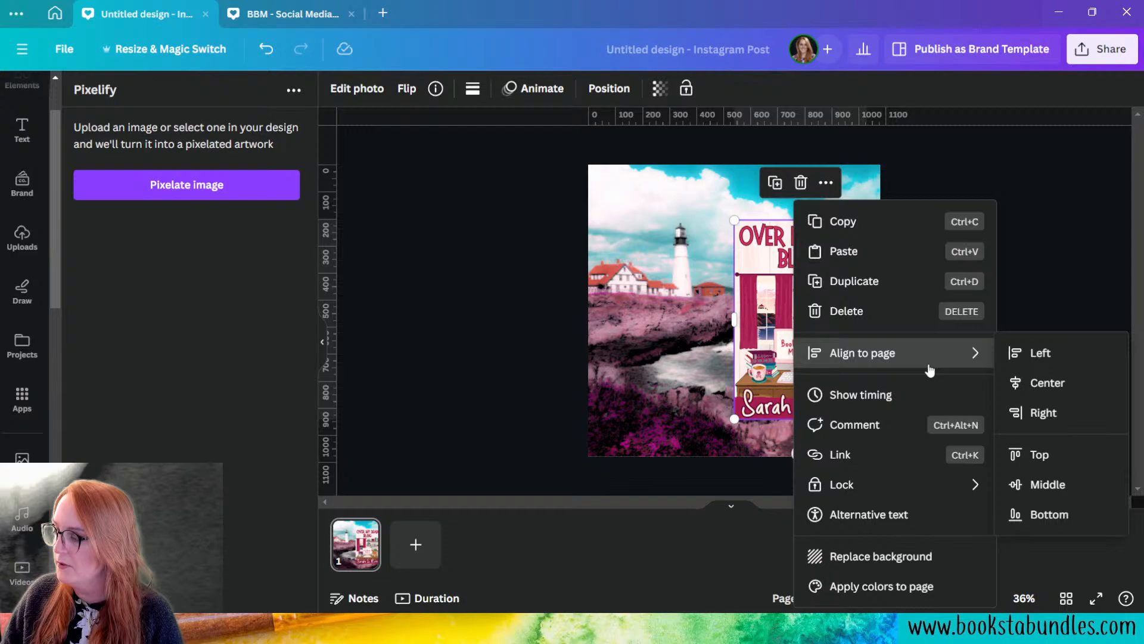
{"action": "left_click", "coordinate": [1048, 484]}
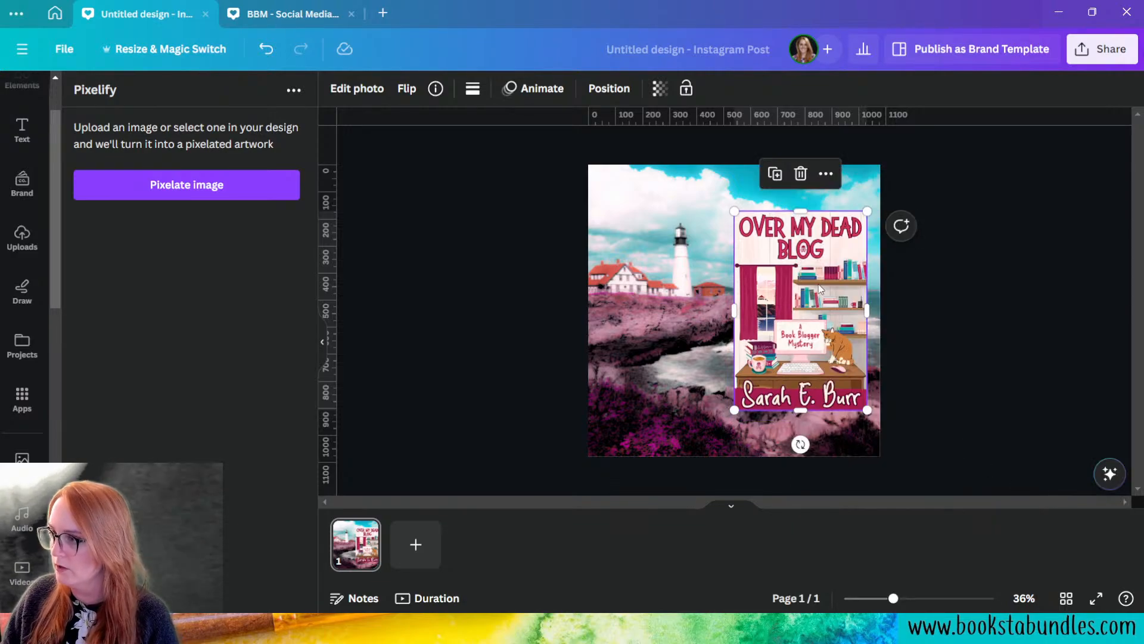
{"action": "right_click", "coordinate": [822, 290]}
{"action": "mouse_move", "coordinate": [968, 356]}
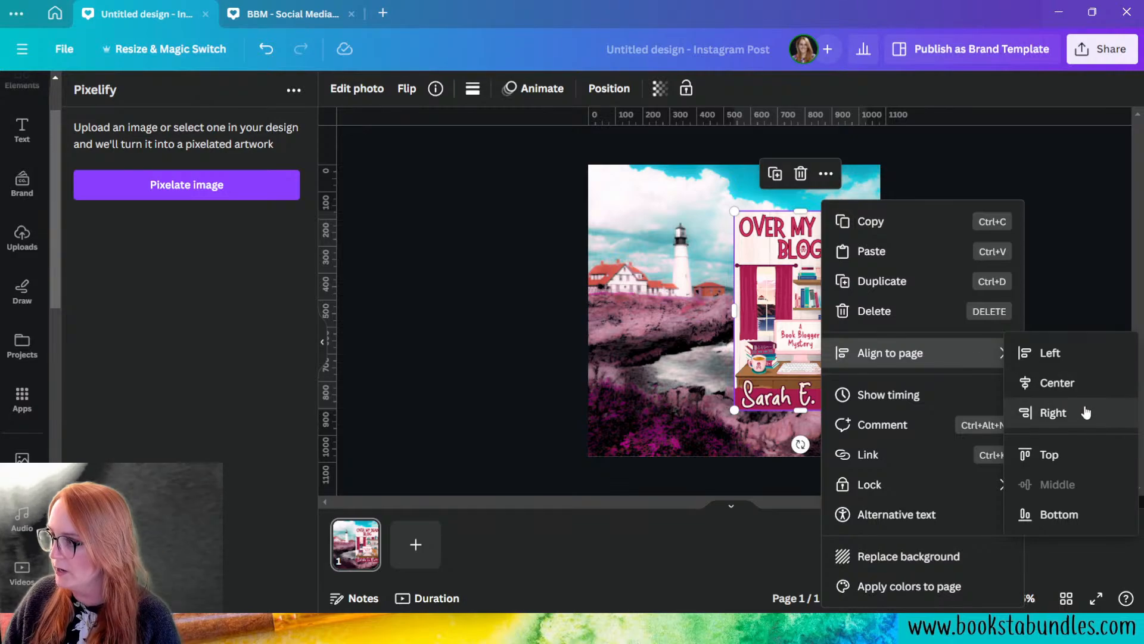
{"action": "left_click", "coordinate": [1052, 384]}
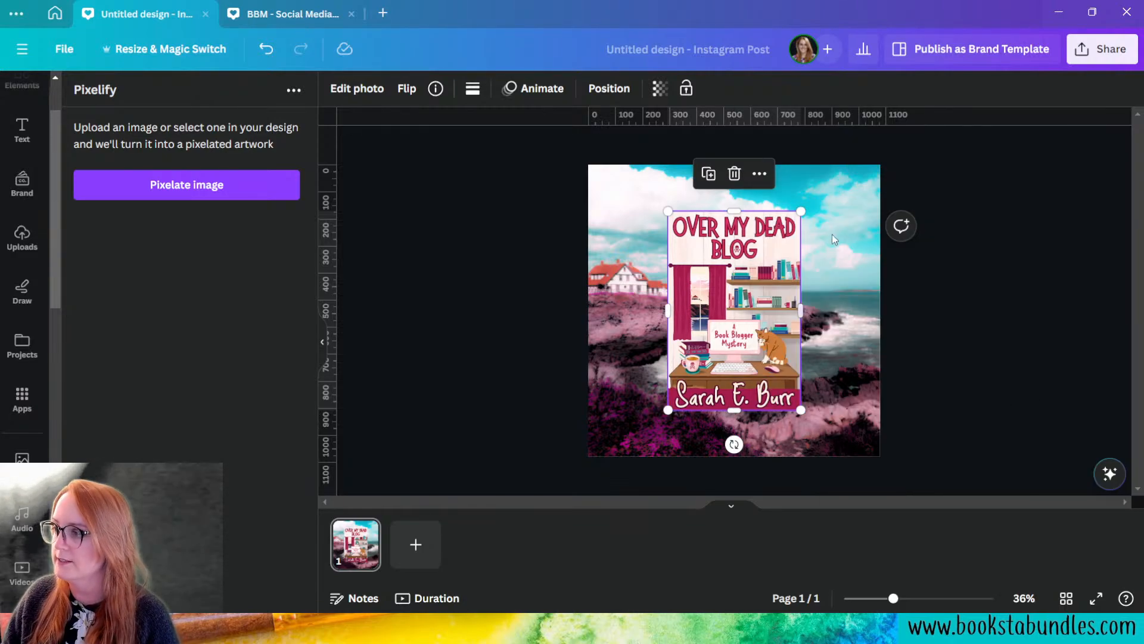
- Move the book cover to the right half of the page, align it to the page's middle, and deselect it
{"action": "right_click", "coordinate": [762, 315]}
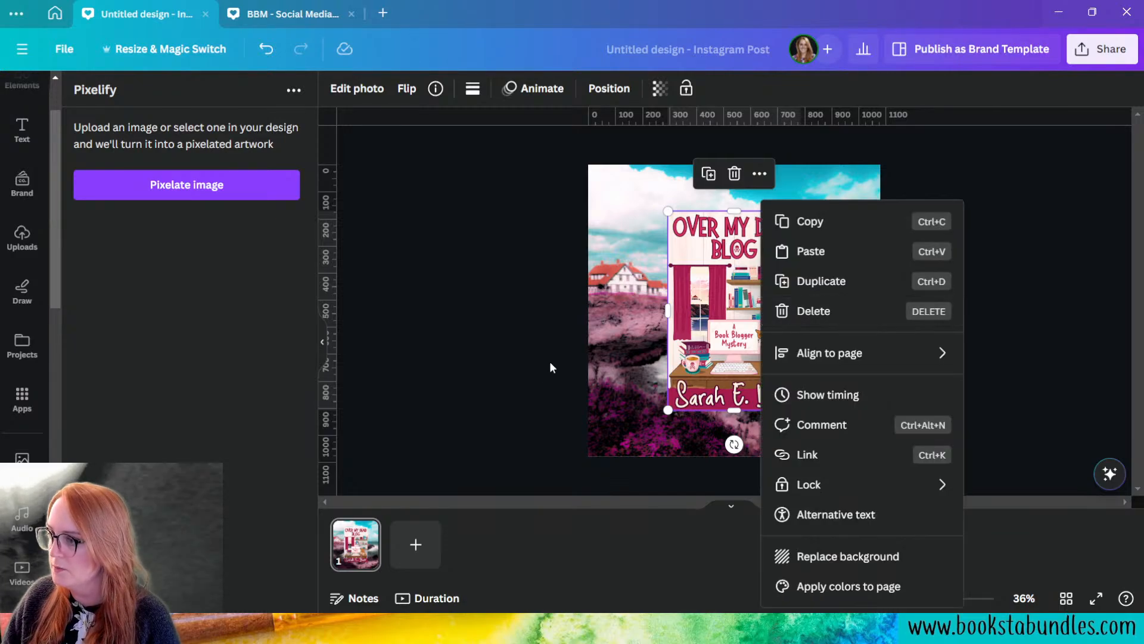
{"action": "left_click", "coordinate": [611, 335]}
{"action": "left_click_drag", "start_coordinate": [684, 343], "coordinate": [769, 324]}
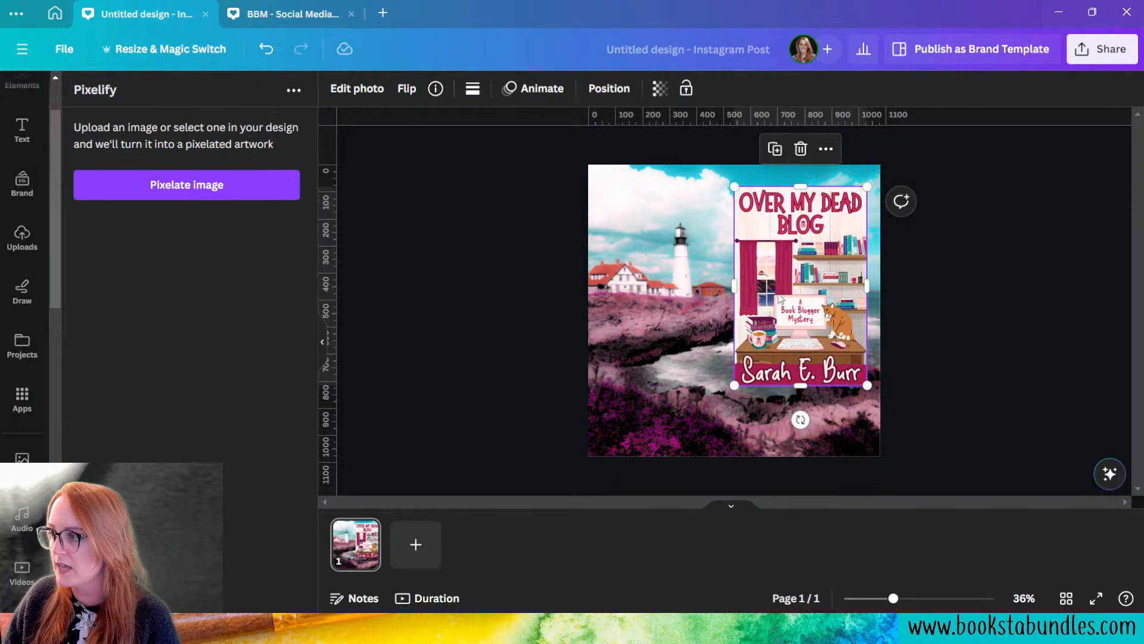
{"action": "right_click", "coordinate": [773, 334]}
{"action": "mouse_move", "coordinate": [940, 354]}
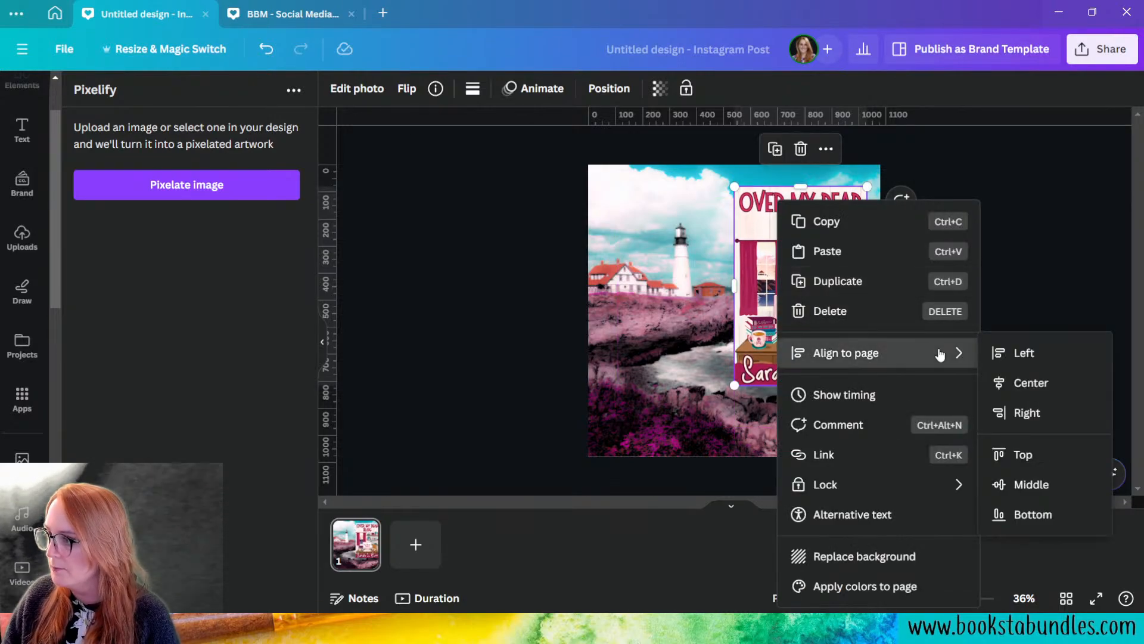
{"action": "left_click", "coordinate": [1031, 484]}
{"action": "left_click", "coordinate": [985, 409]}
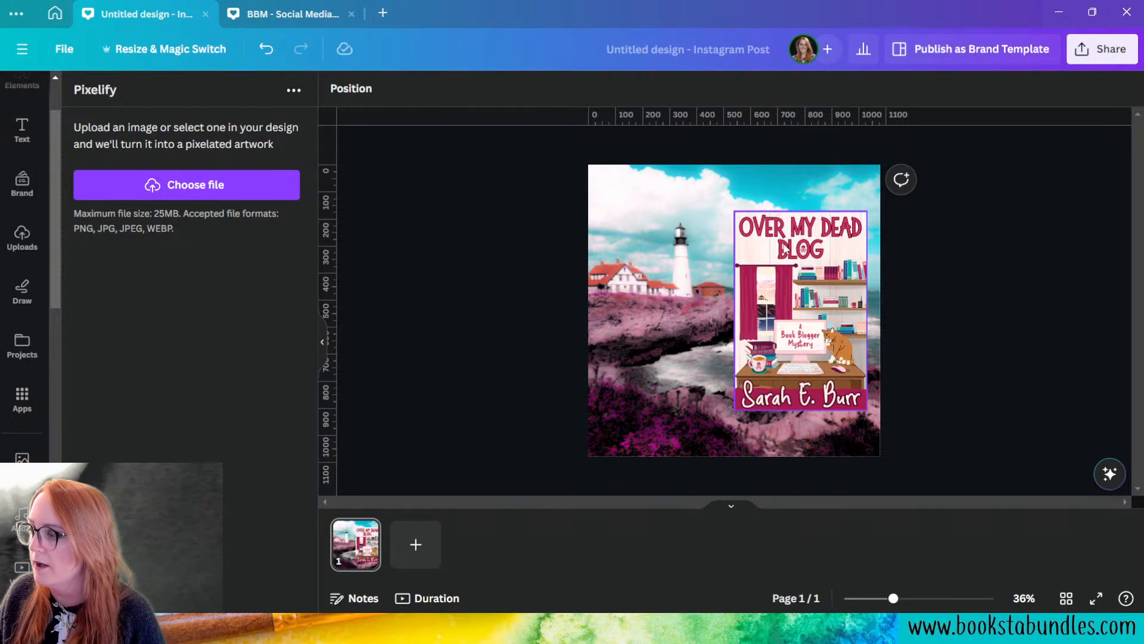
- Open the shadow effects for the book cover and apply the Page lift shadow
{"action": "left_click", "coordinate": [794, 314]}
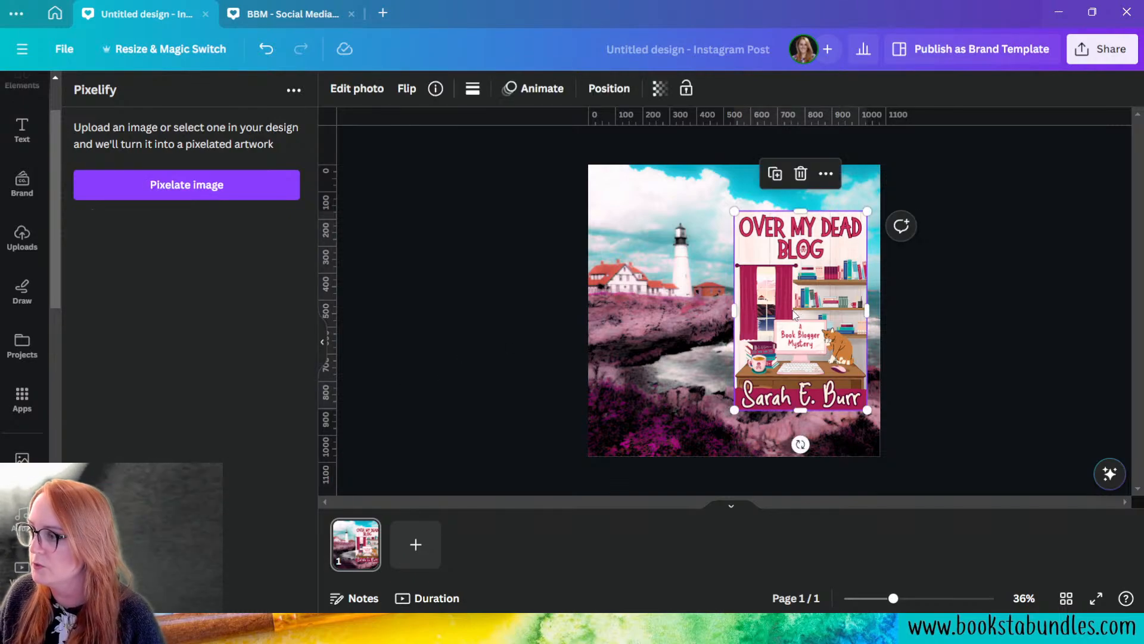
{"action": "left_click", "coordinate": [362, 96]}
{"action": "scroll", "coordinate": [163, 201], "scroll_direction": "down", "scroll_amount": 2}
{"action": "scroll", "coordinate": [95, 417], "scroll_direction": "down", "scroll_amount": 1}
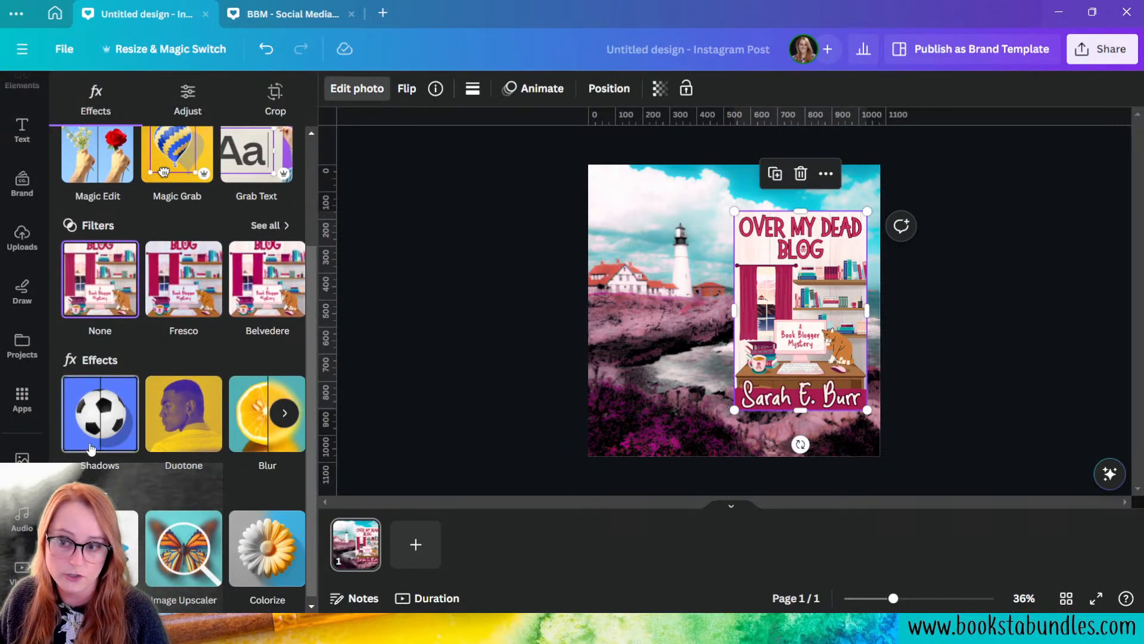
{"action": "left_click", "coordinate": [95, 434]}
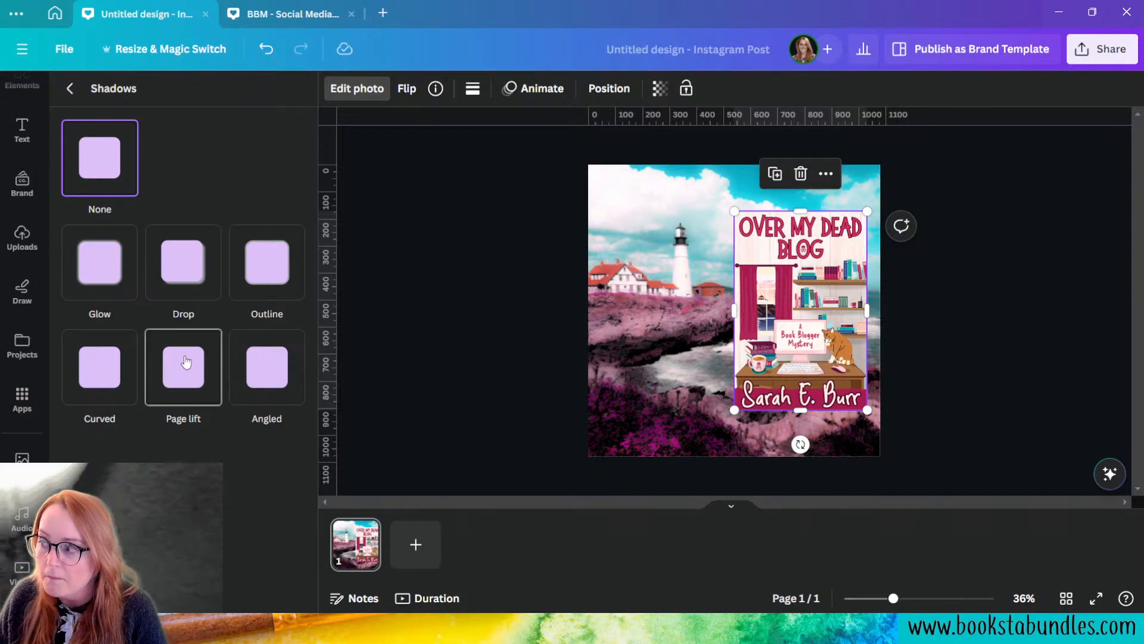
{"action": "left_click", "coordinate": [176, 391]}
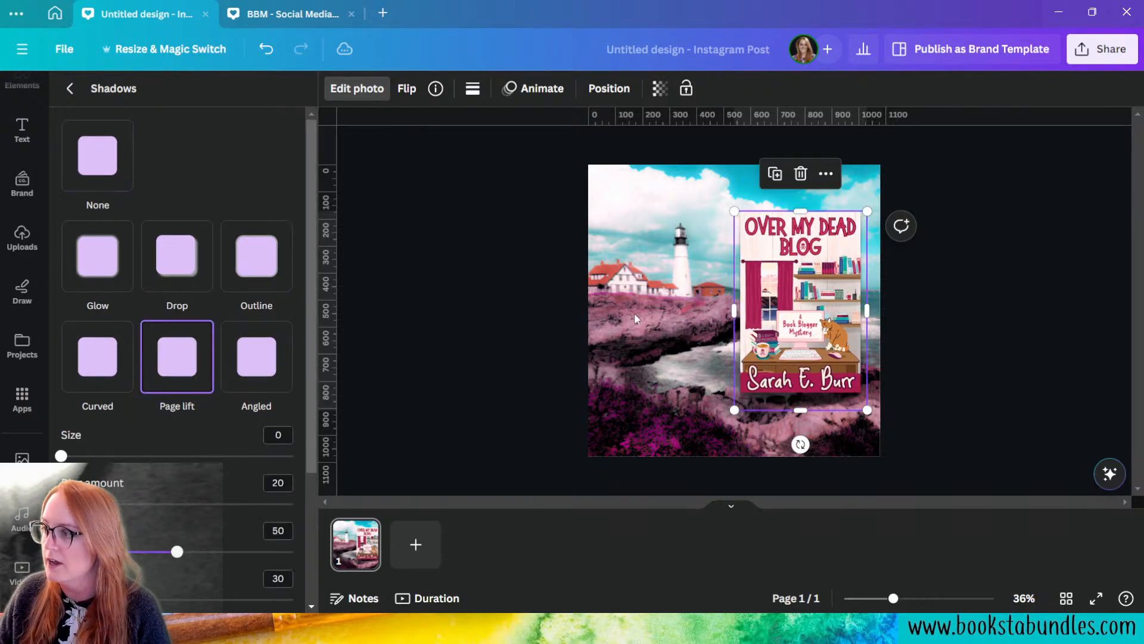
- Try the Curved shadow on the book cover, and switch back to Page lift
{"action": "left_click", "coordinate": [120, 379]}
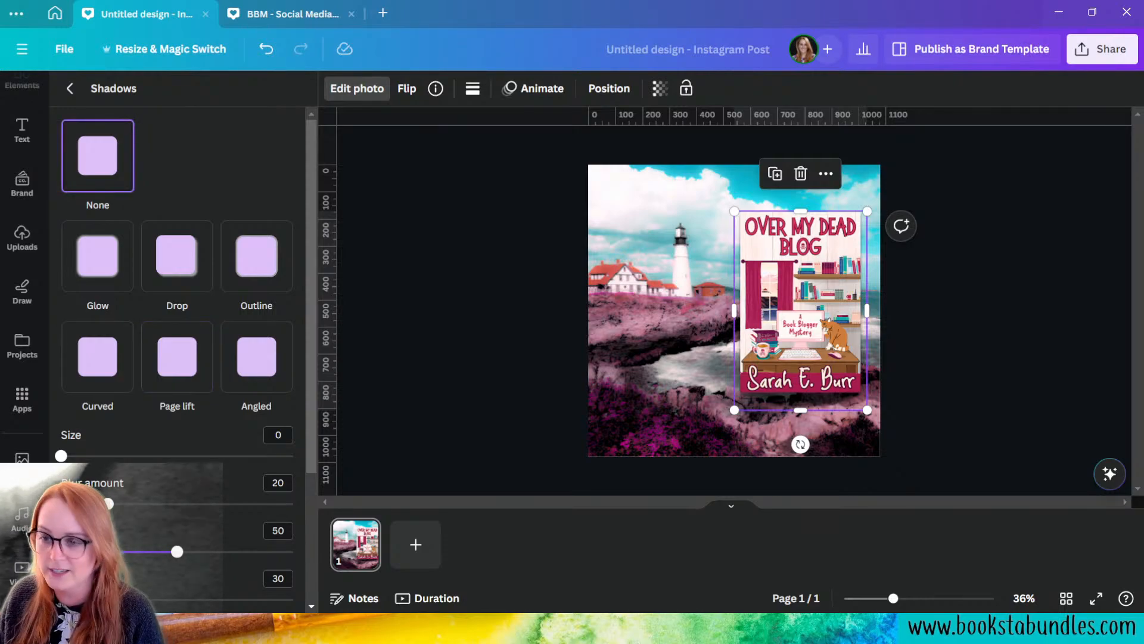
{"action": "left_click", "coordinate": [116, 366]}
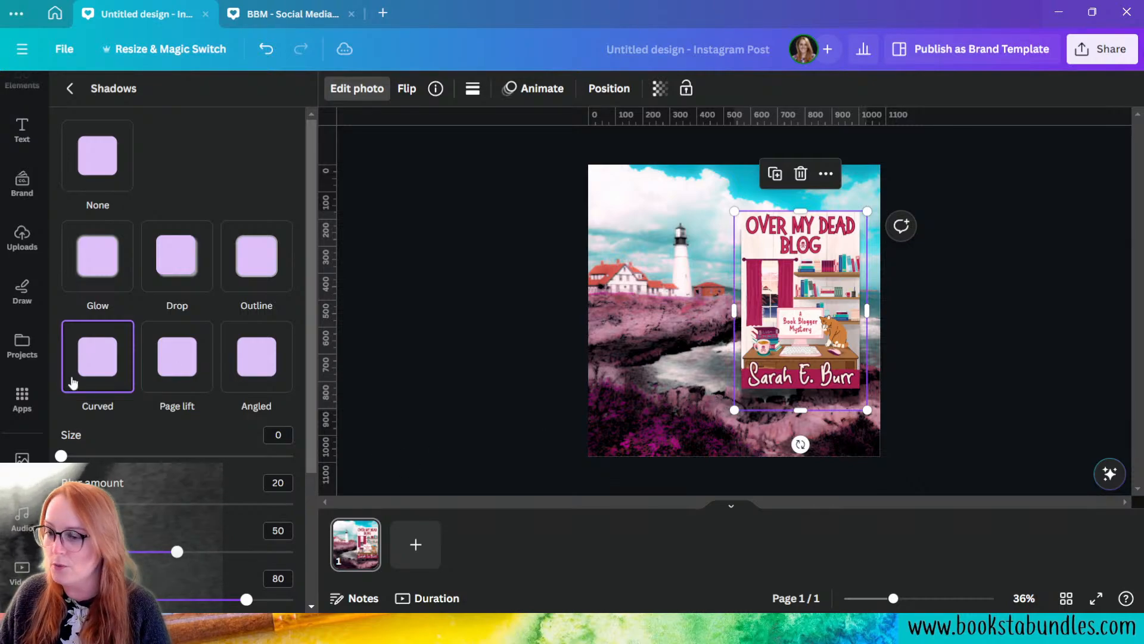
{"action": "left_click", "coordinate": [197, 371]}
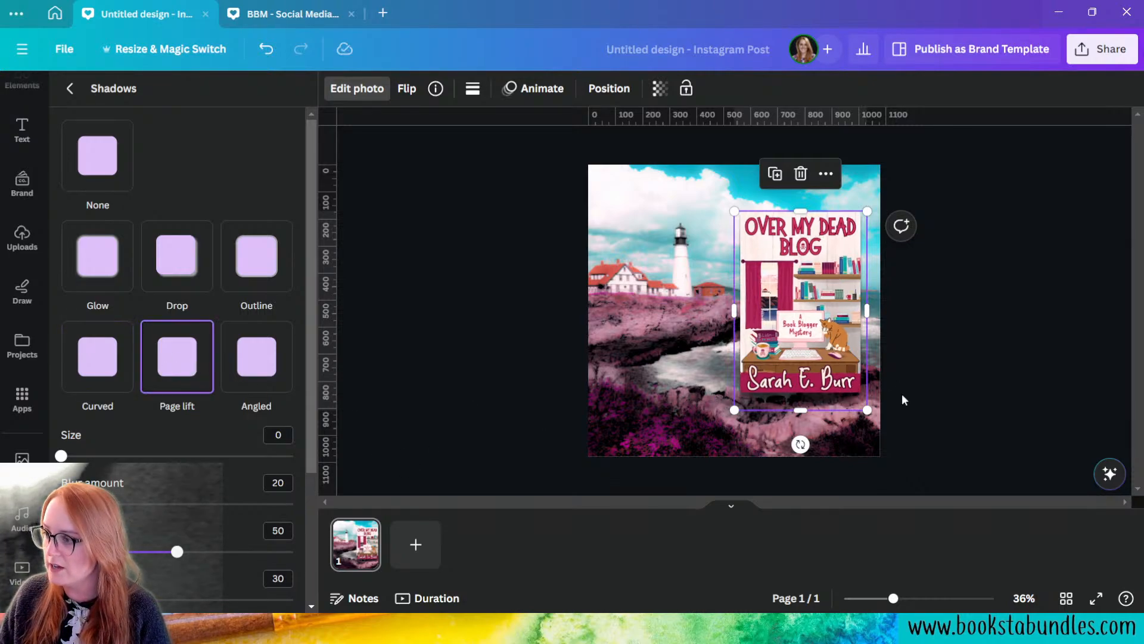
- Set the Page lift shadow's size to 35 and its blur amount to 49
{"action": "scroll", "coordinate": [173, 517], "scroll_direction": "down", "scroll_amount": 3}
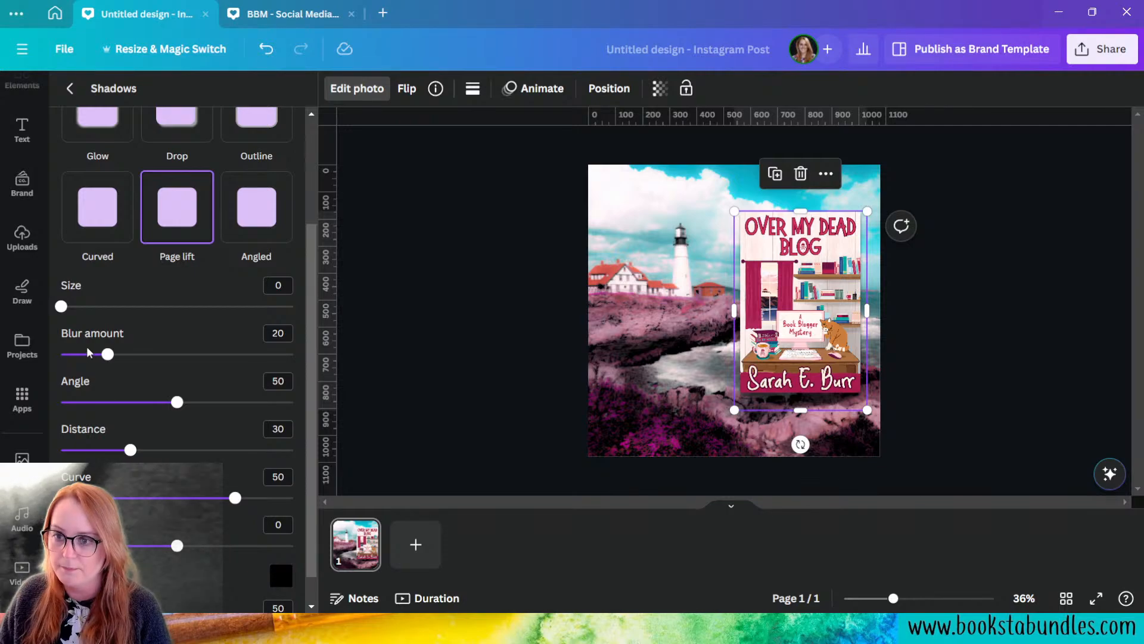
{"action": "scroll", "coordinate": [270, 397], "scroll_direction": "up", "scroll_amount": 3}
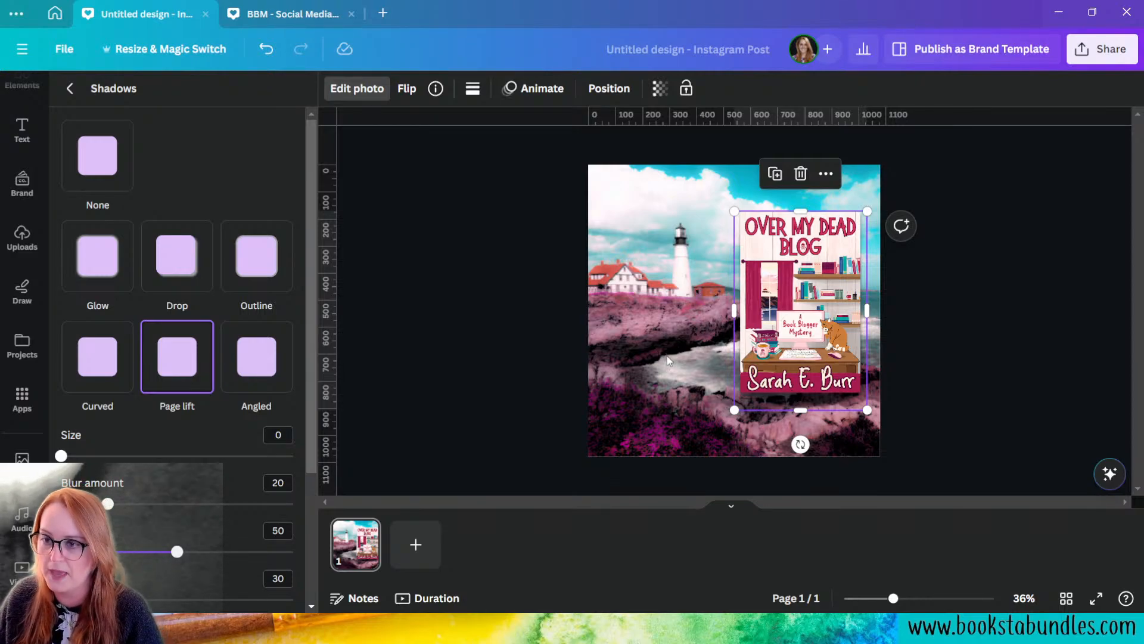
{"action": "left_click_drag", "start_coordinate": [61, 456], "coordinate": [142, 456]}
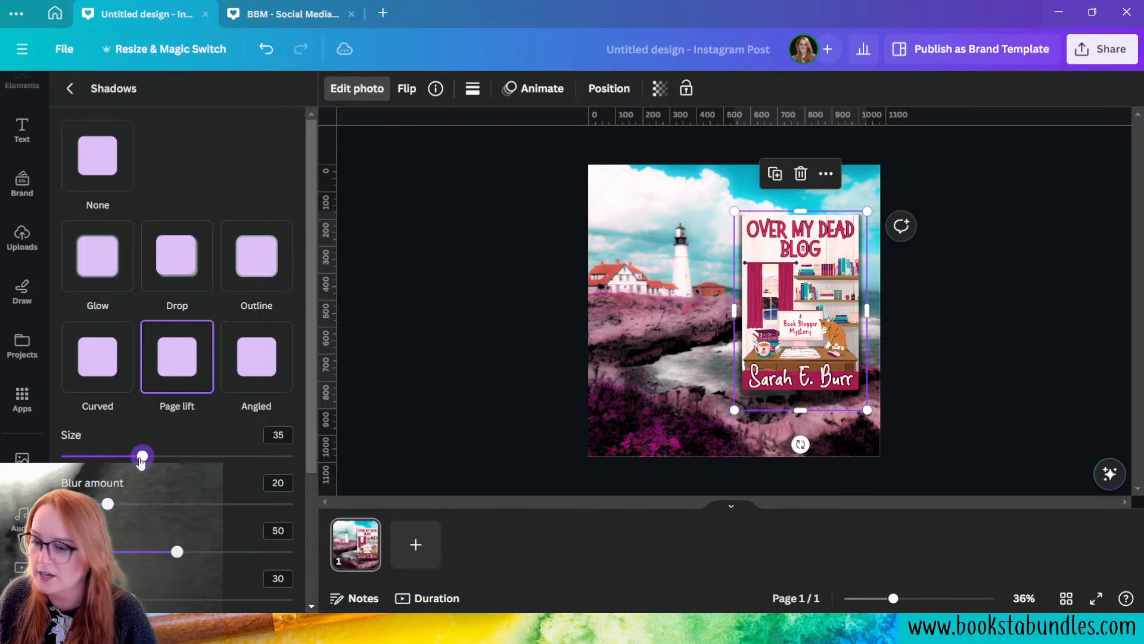
{"action": "left_click_drag", "start_coordinate": [107, 504], "coordinate": [174, 504]}
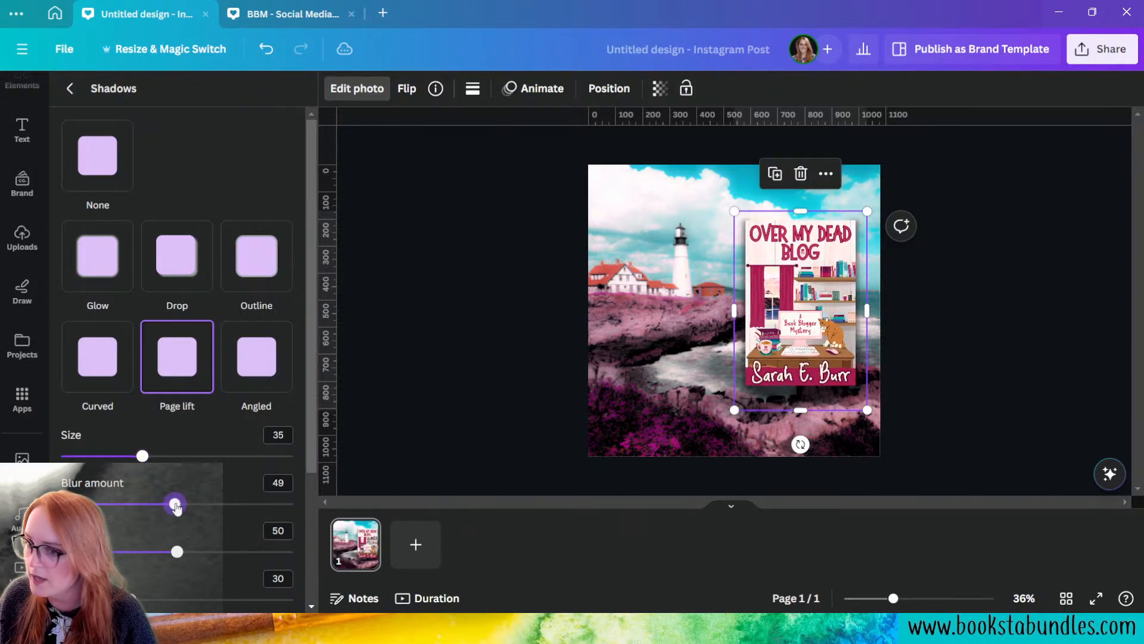
- Color the book cover's shadow dark plum #420628 and raise its intensity to 81
{"action": "scroll", "coordinate": [206, 496], "scroll_direction": "down", "scroll_amount": 3}
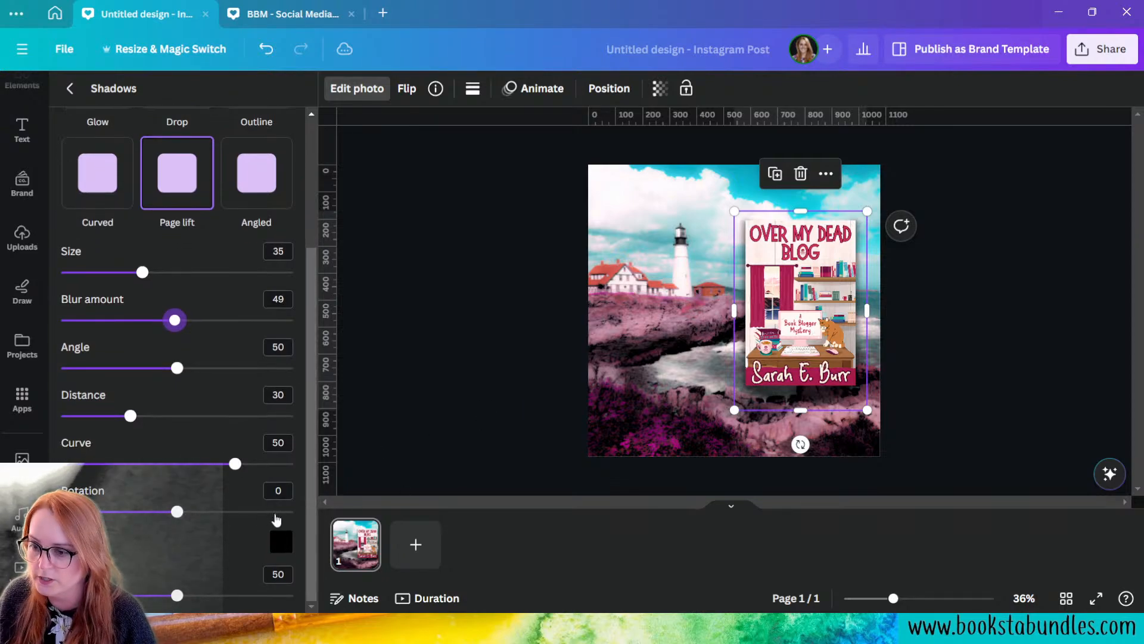
{"action": "left_click", "coordinate": [290, 542]}
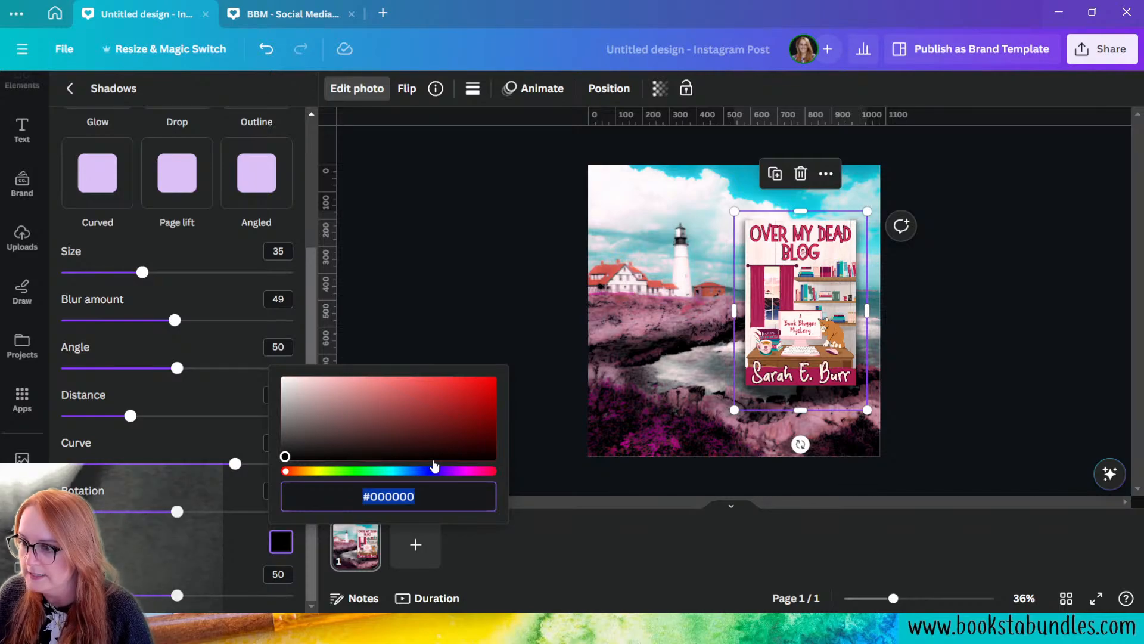
{"action": "mouse_move", "coordinate": [442, 473]}
{"action": "left_mouse_down"}
{"action": "mouse_move", "coordinate": [469, 479]}
{"action": "mouse_move", "coordinate": [460, 439]}
{"action": "mouse_move", "coordinate": [477, 438]}
{"action": "left_mouse_up"}
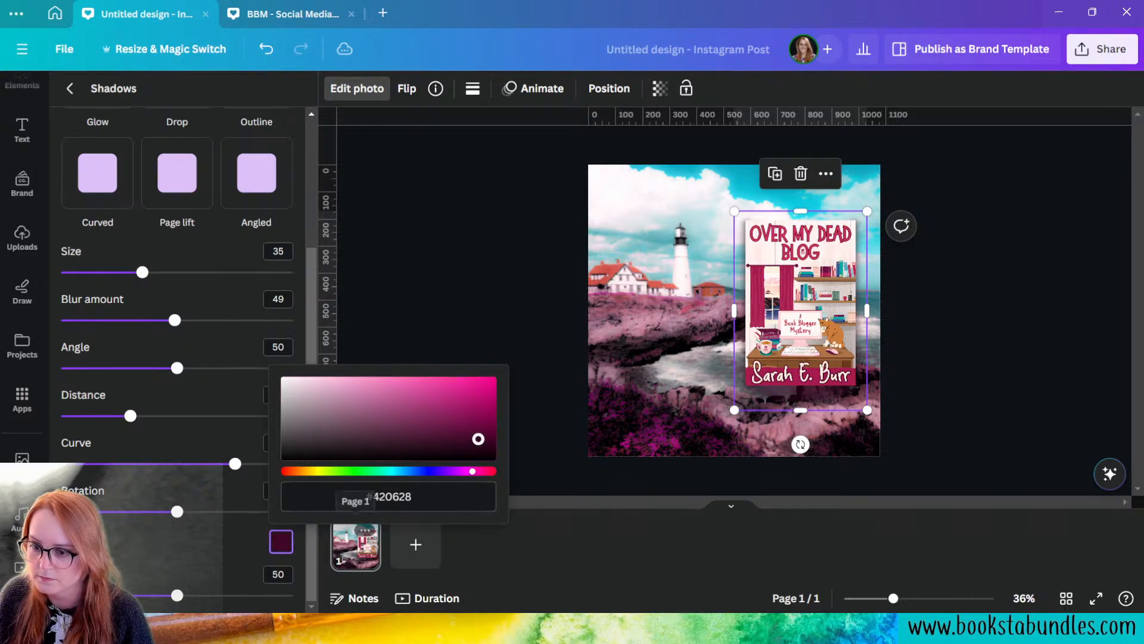
{"action": "left_click_drag", "start_coordinate": [196, 596], "coordinate": [251, 597]}
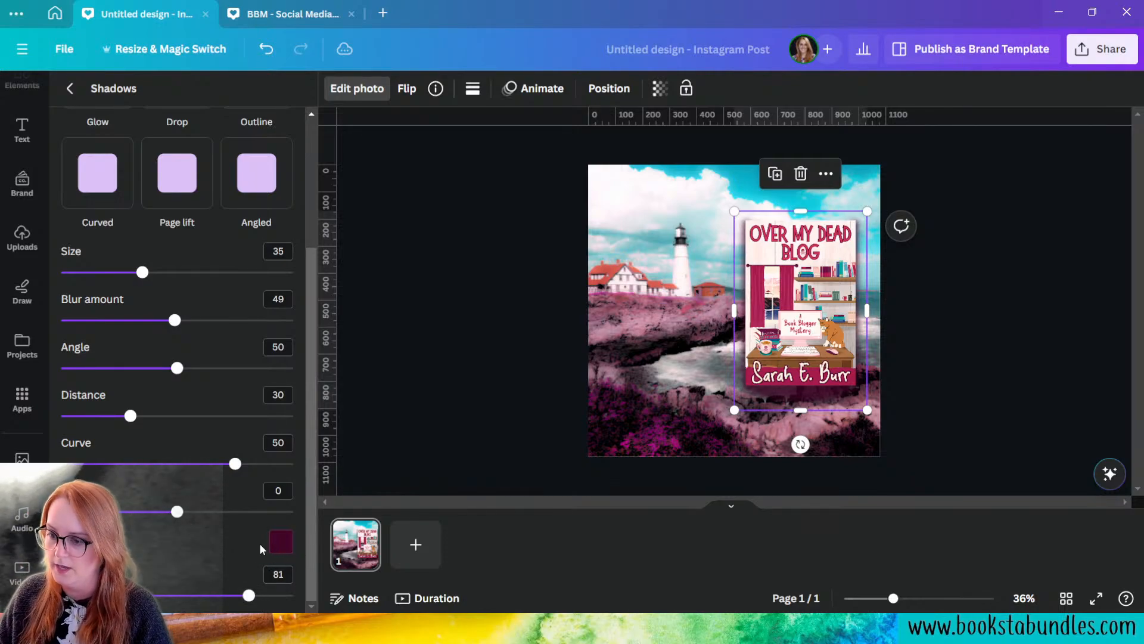
- Try white #FFFFFF and coral #F87373 as the color of the Page lift shadow
{"action": "left_click", "coordinate": [281, 541]}
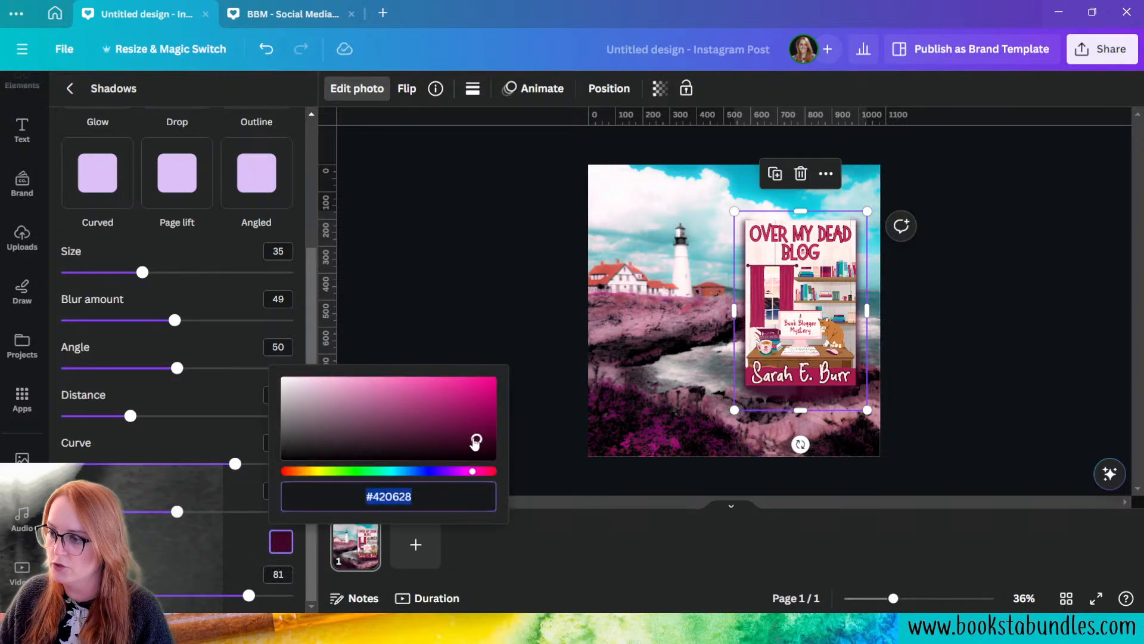
{"action": "left_click_drag", "start_coordinate": [476, 441], "coordinate": [274, 370]}
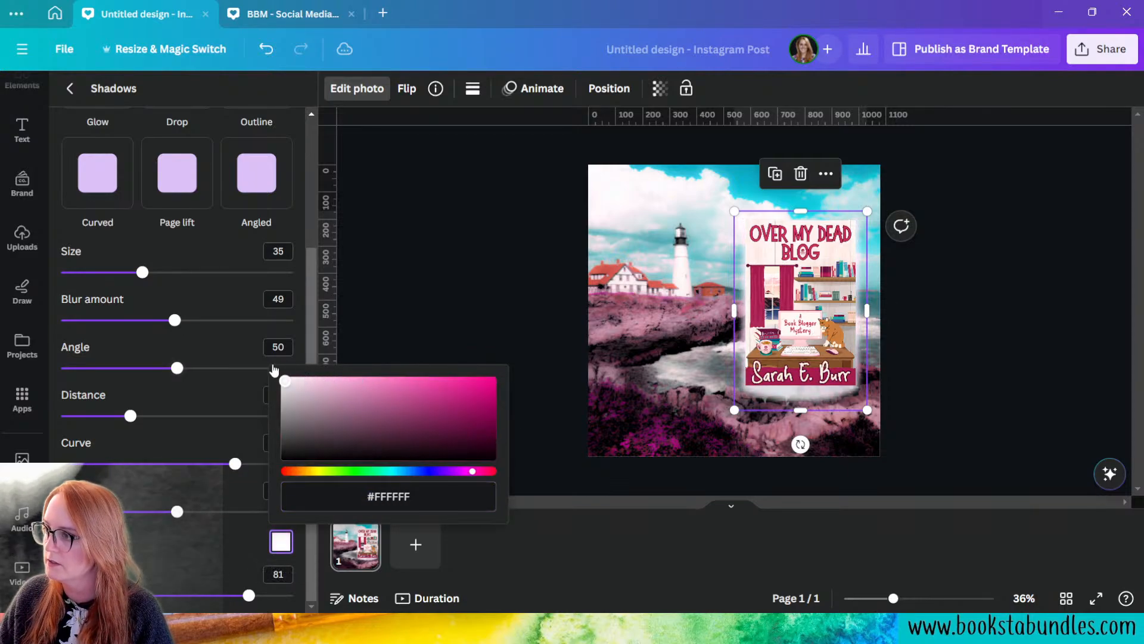
{"action": "left_click", "coordinate": [274, 369]}
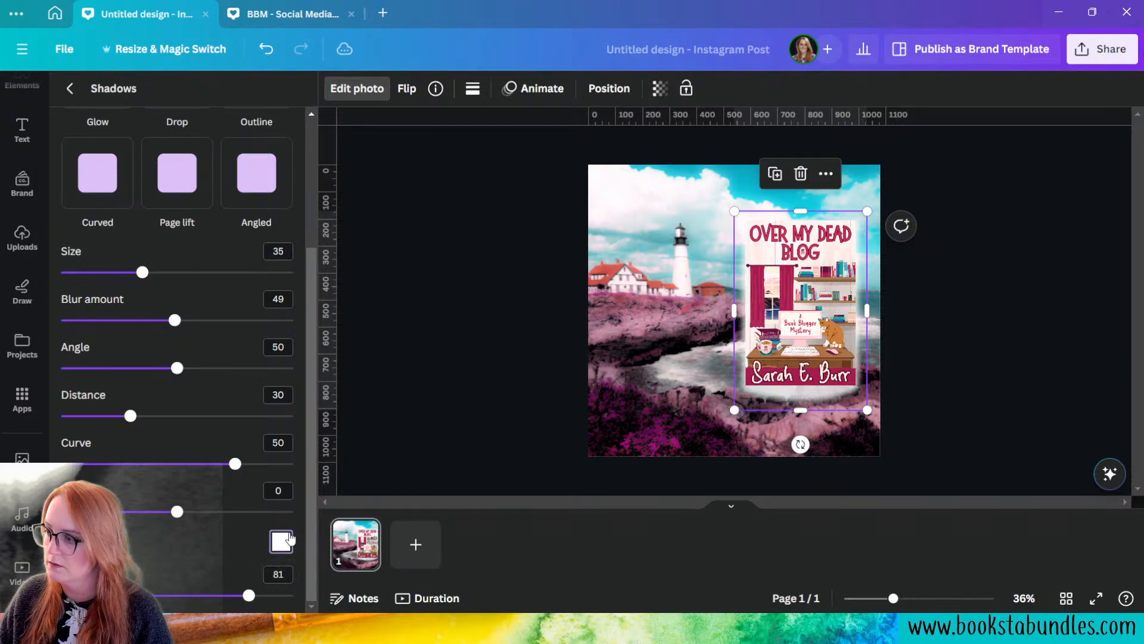
{"action": "left_click", "coordinate": [287, 540]}
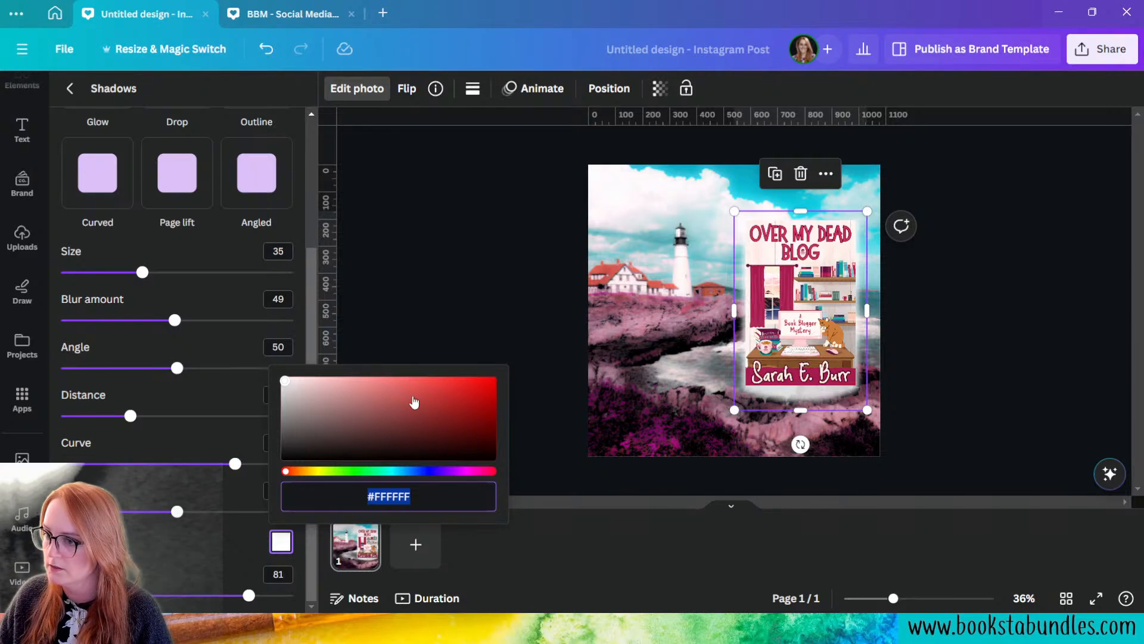
{"action": "left_click_drag", "start_coordinate": [314, 383], "coordinate": [396, 380]}
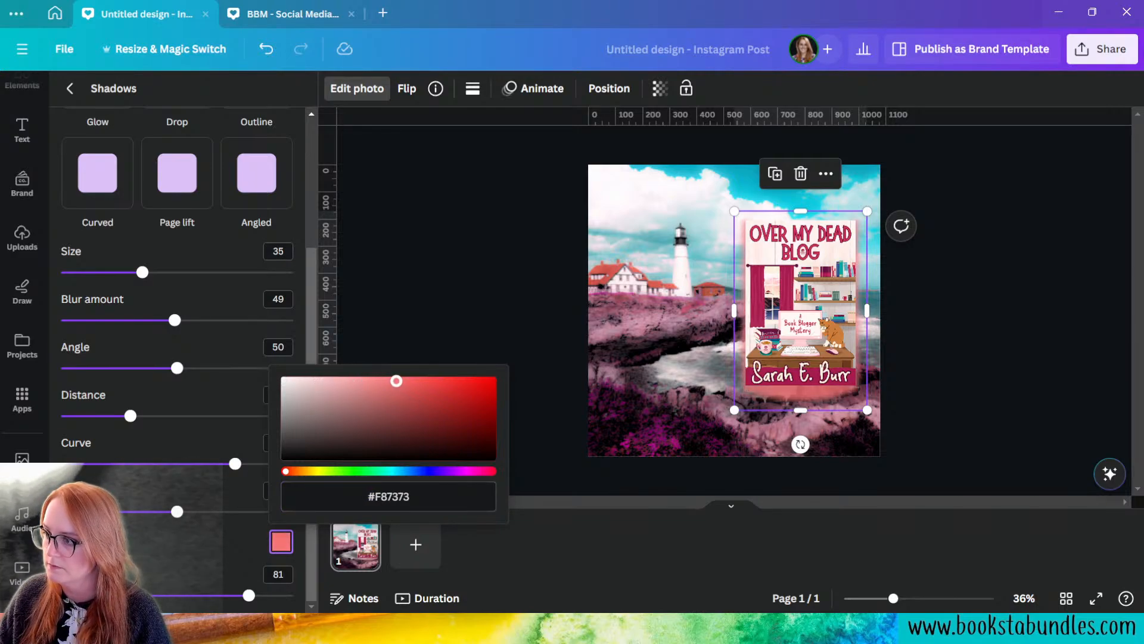
- Switch the book cover's shadow to Glow, and set its size to 46 and blur amount to 59
{"action": "scroll", "coordinate": [152, 230], "scroll_direction": "up", "scroll_amount": 3}
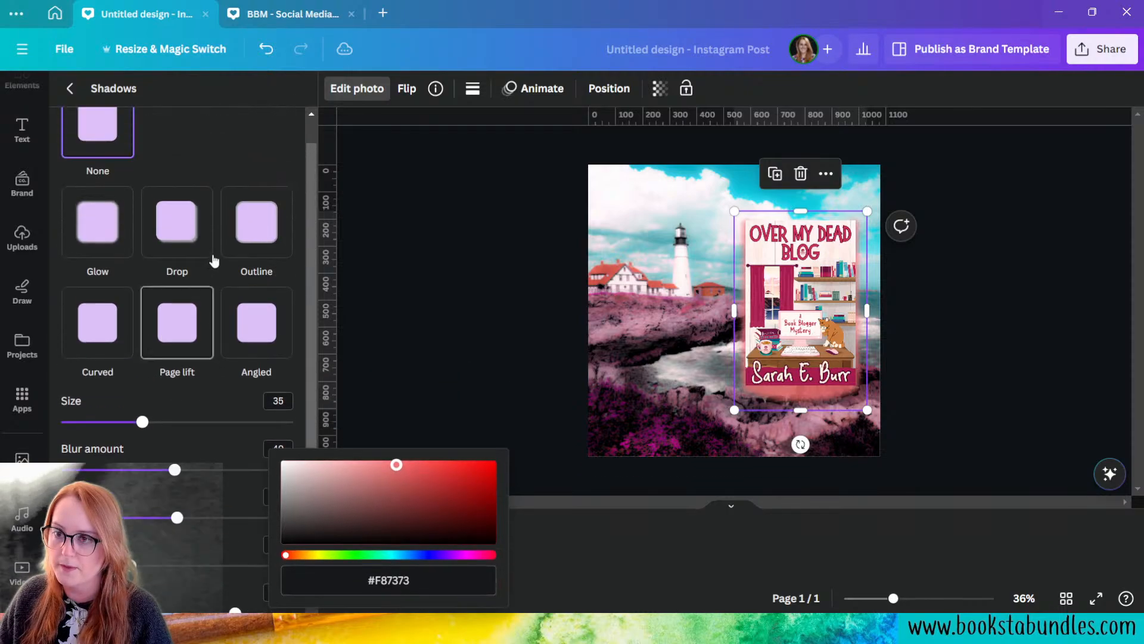
{"action": "left_click", "coordinate": [97, 221]}
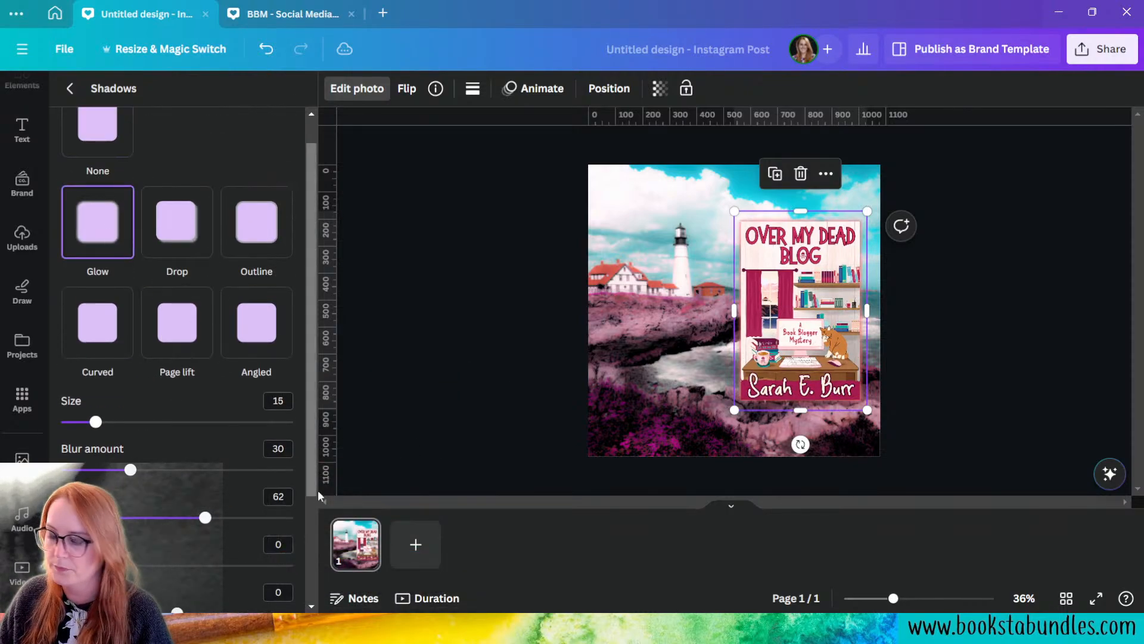
{"action": "left_click", "coordinate": [646, 290]}
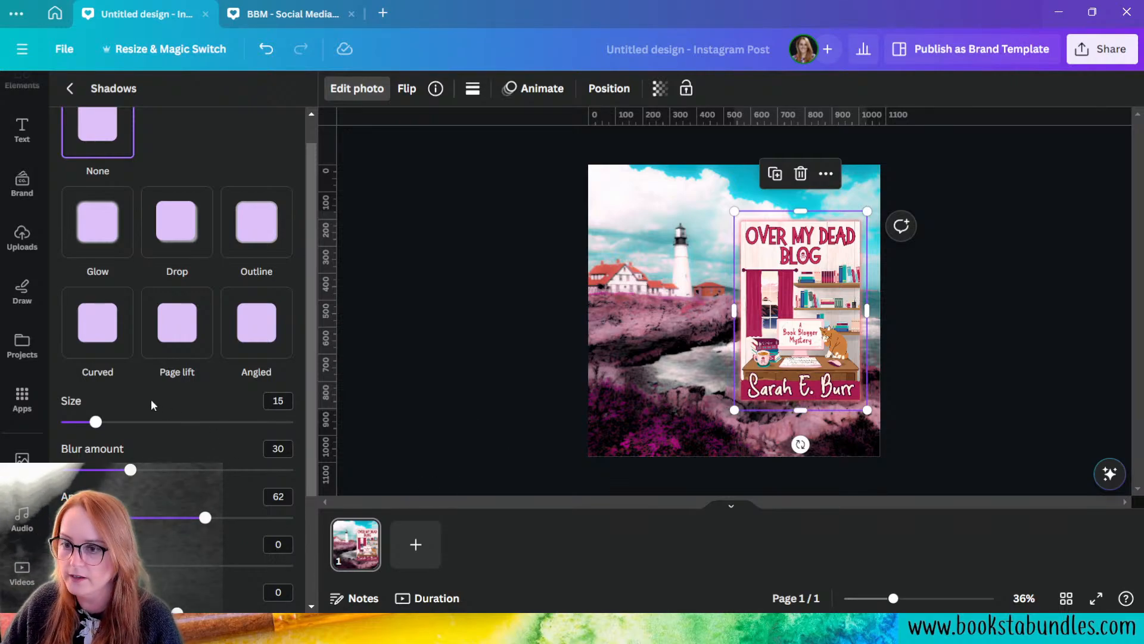
{"action": "scroll", "coordinate": [153, 405], "scroll_direction": "down", "scroll_amount": 2}
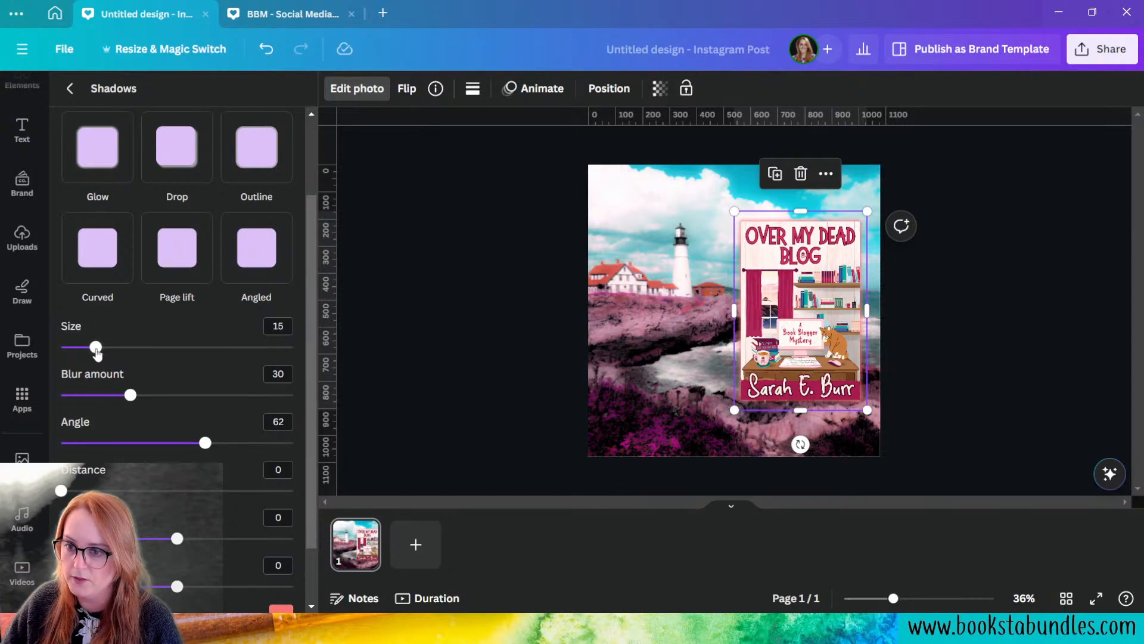
{"action": "left_click_drag", "start_coordinate": [98, 353], "coordinate": [145, 357]}
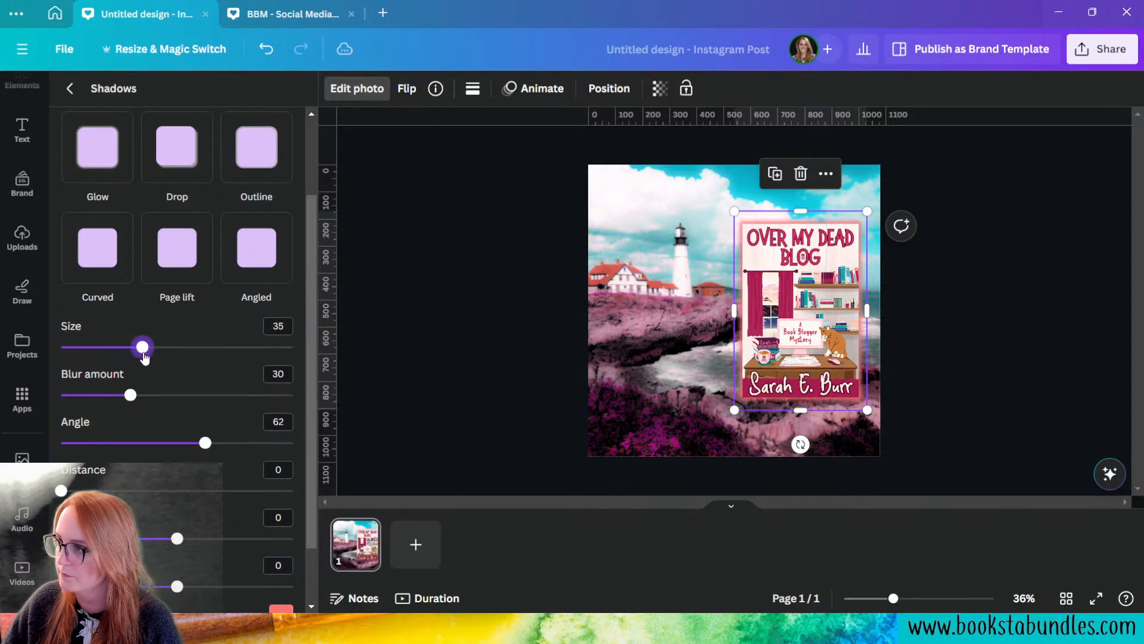
{"action": "left_click_drag", "start_coordinate": [132, 396], "coordinate": [198, 395]}
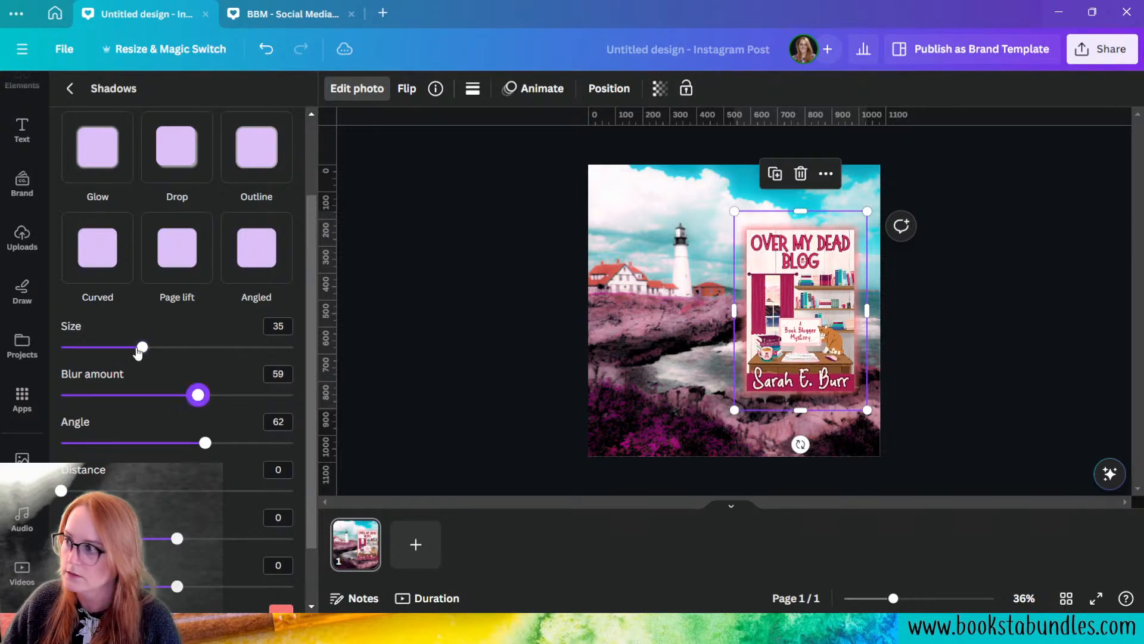
{"action": "left_click_drag", "start_coordinate": [142, 347], "coordinate": [168, 348]}
- Change the glow's color to deep burgundy #7B053D
{"action": "scroll", "coordinate": [167, 356], "scroll_direction": "down", "scroll_amount": 2}
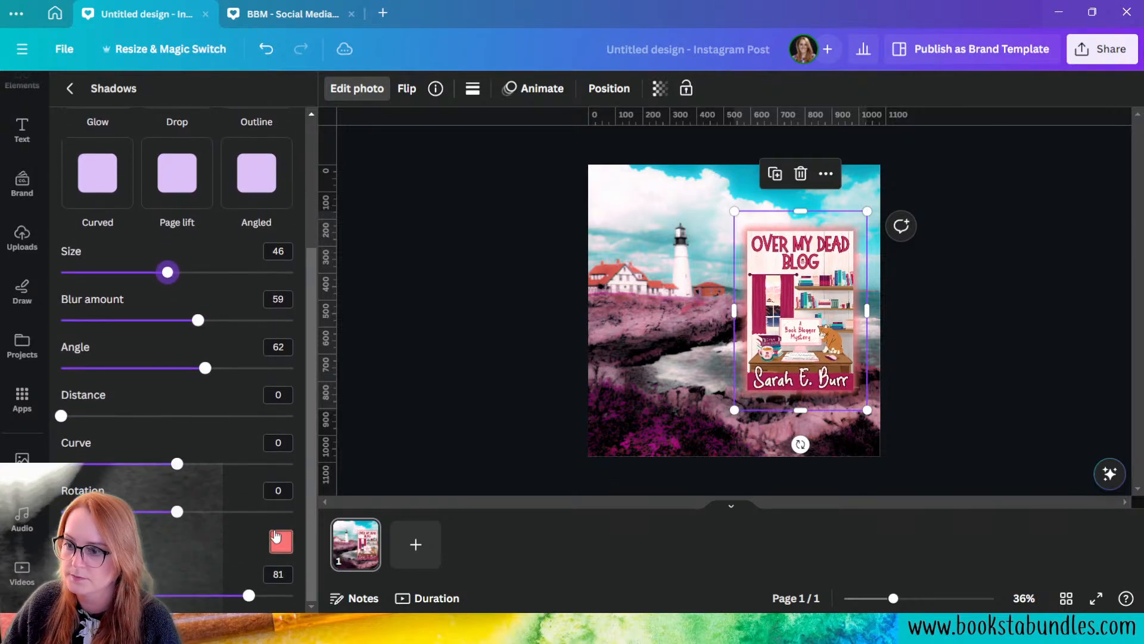
{"action": "left_click", "coordinate": [281, 536]}
{"action": "mouse_move", "coordinate": [478, 471]}
{"action": "left_mouse_down"}
{"action": "mouse_move", "coordinate": [457, 471]}
{"action": "mouse_move", "coordinate": [476, 473]}
{"action": "left_mouse_up"}
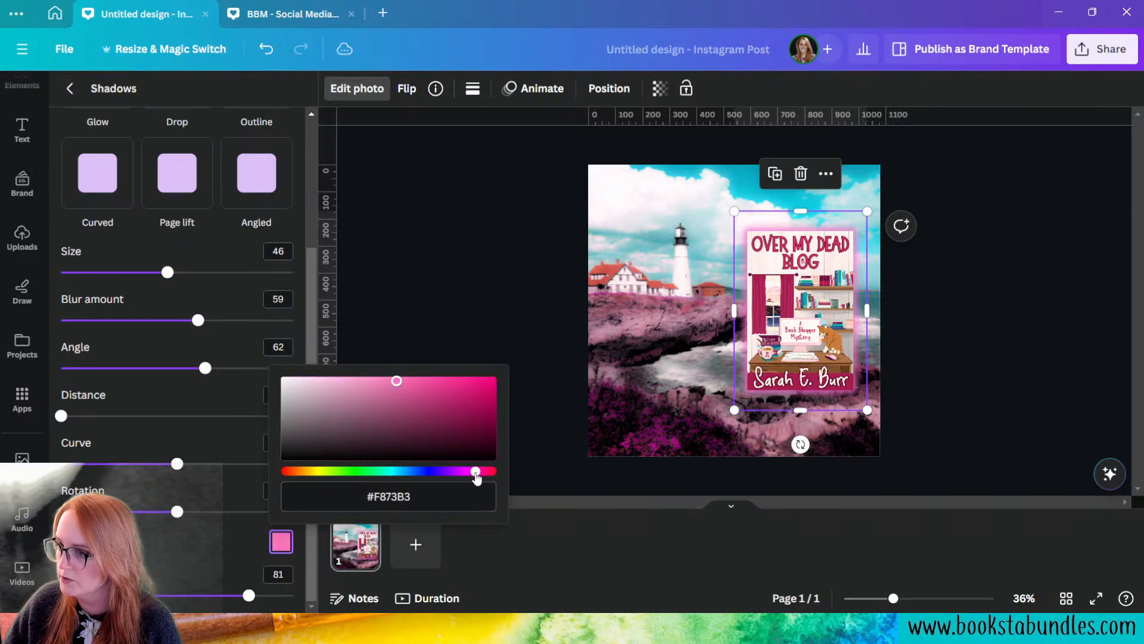
{"action": "mouse_move", "coordinate": [459, 425]}
{"action": "left_mouse_down"}
{"action": "mouse_move", "coordinate": [488, 429]}
{"action": "mouse_move", "coordinate": [492, 449]}
{"action": "mouse_move", "coordinate": [480, 438]}
{"action": "mouse_move", "coordinate": [488, 420]}
{"action": "left_mouse_up"}
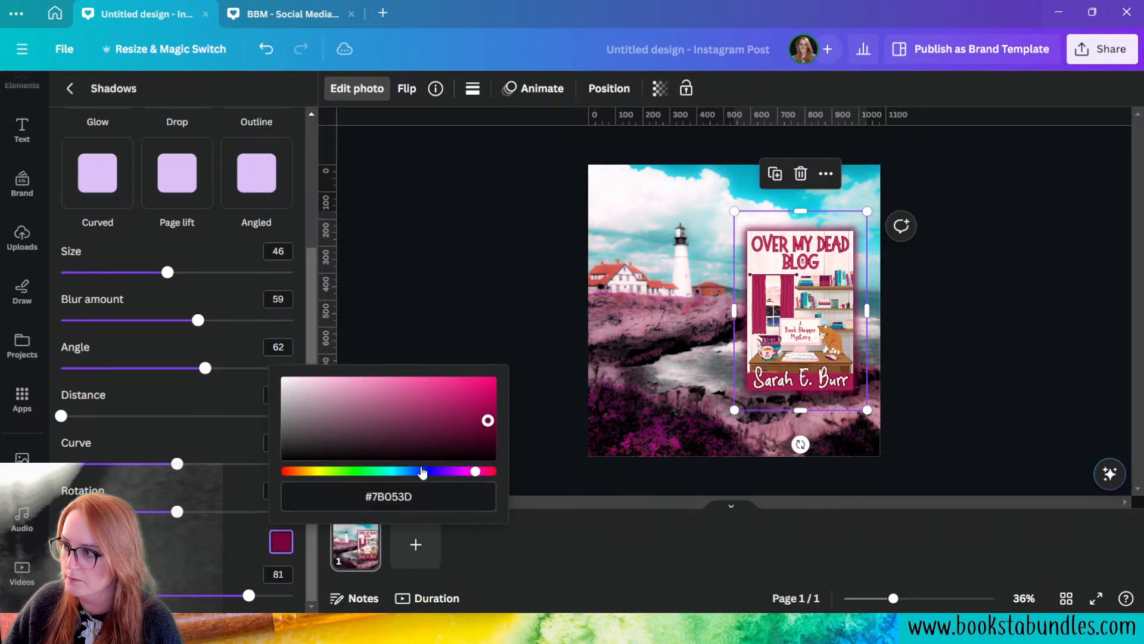
- Try teal #057B6D and a near-black shade of it as the book cover's glow color
{"action": "left_click_drag", "start_coordinate": [422, 472], "coordinate": [386, 472]}
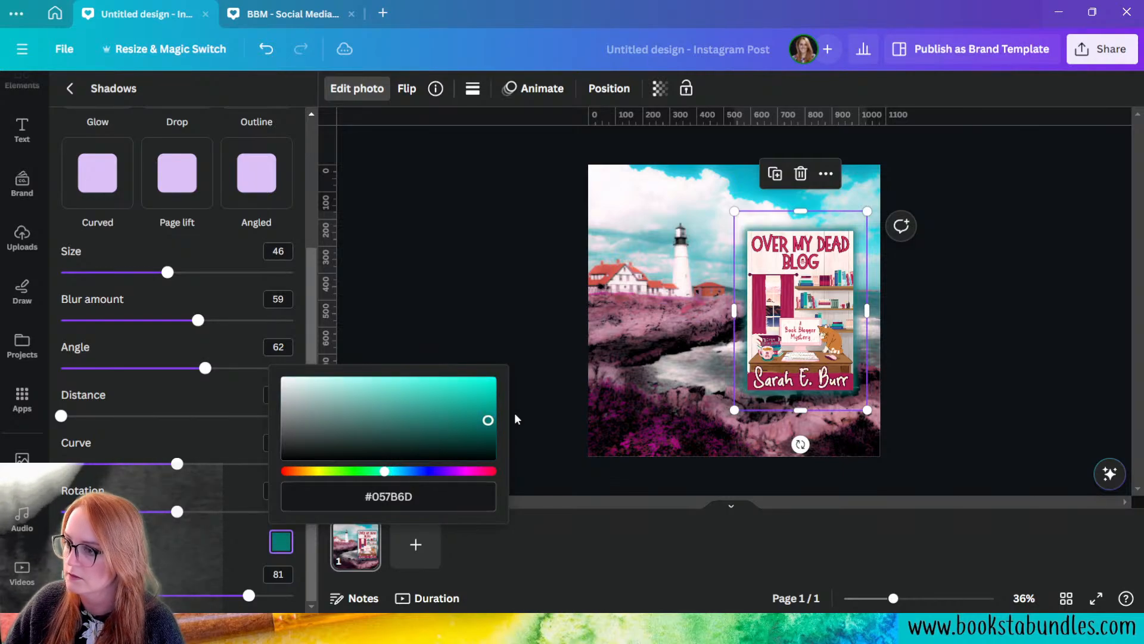
{"action": "left_click_drag", "start_coordinate": [486, 420], "coordinate": [466, 466]}
- Set the book cover's glow to deep burgundy #700636
{"action": "left_click", "coordinate": [475, 473]}
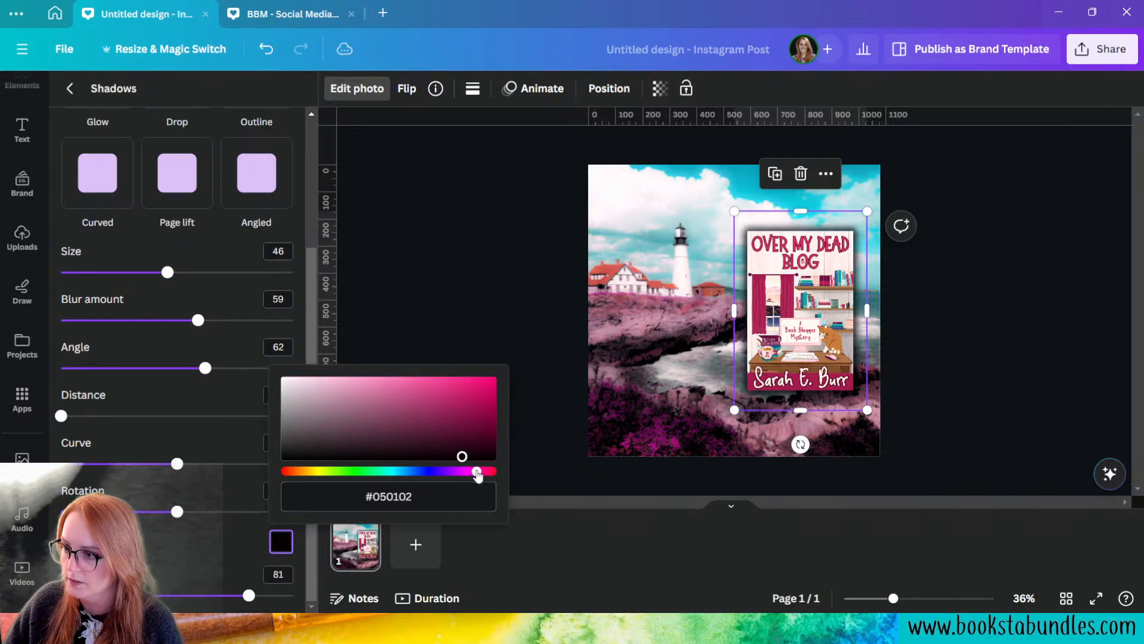
{"action": "left_click", "coordinate": [482, 421]}
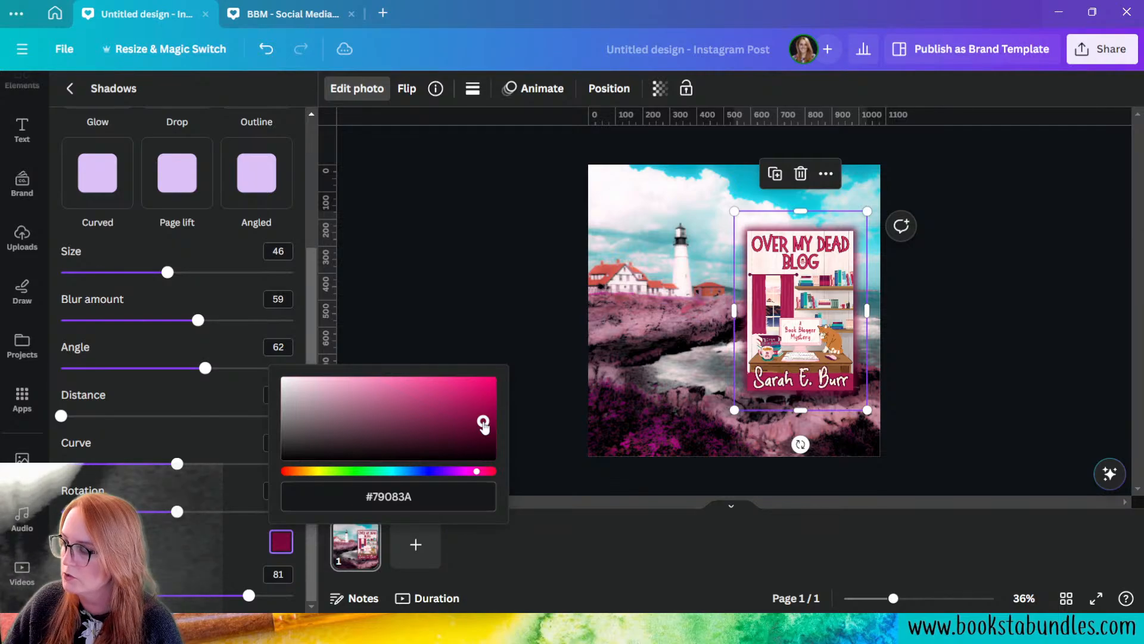
{"action": "left_click_drag", "start_coordinate": [483, 421], "coordinate": [484, 424]}
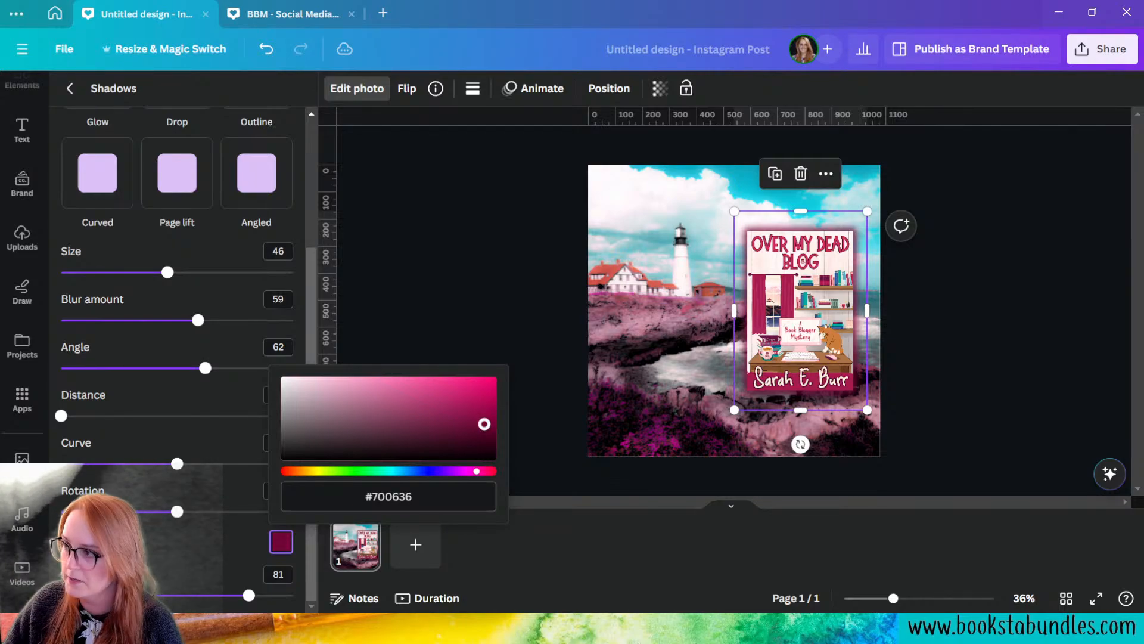
{"action": "left_click", "coordinate": [1023, 340]}
- Enlarge the book cover to span a bit more than half the page width and move it to the page's right edge
{"action": "left_click", "coordinate": [737, 219]}
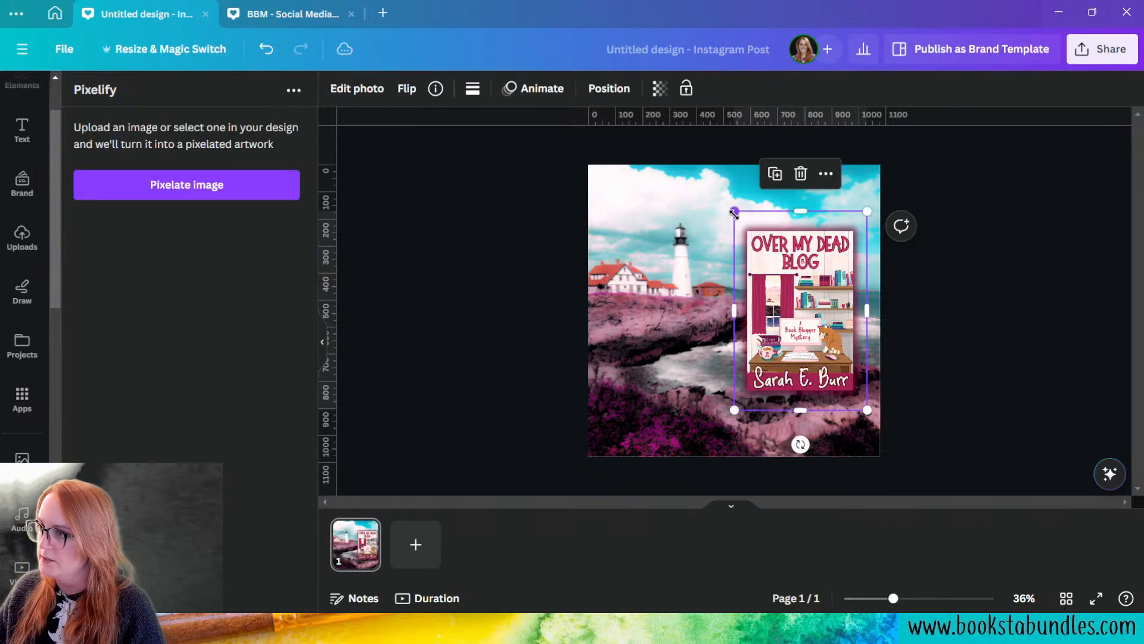
{"action": "left_click_drag", "start_coordinate": [734, 212], "coordinate": [676, 190]}
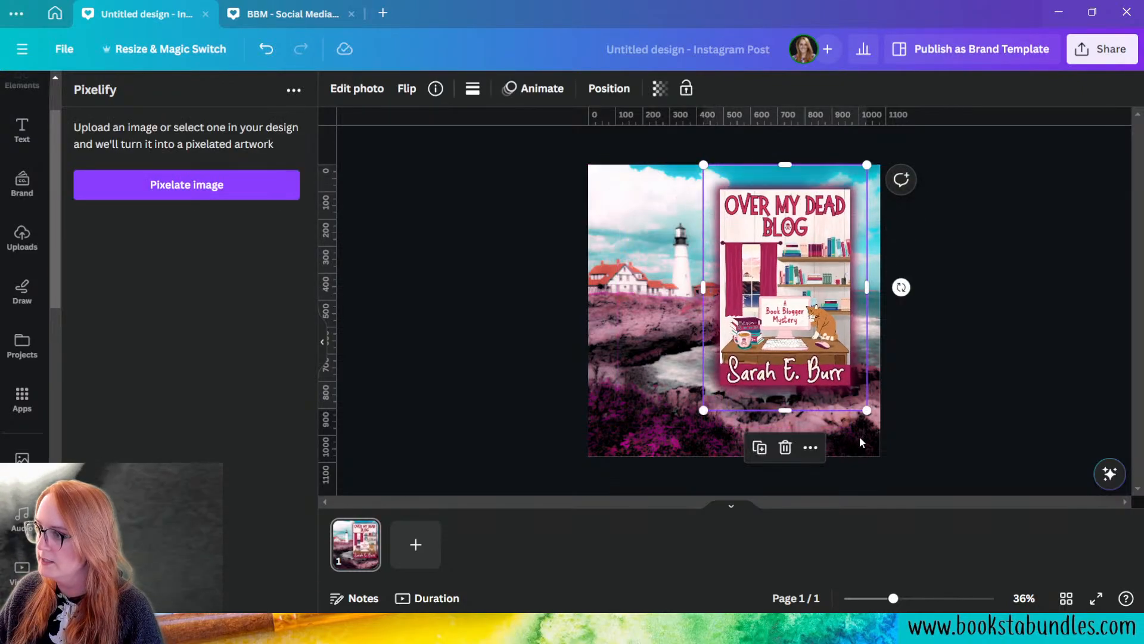
{"action": "left_click_drag", "start_coordinate": [815, 295], "coordinate": [822, 289]}
- Align the book cover to the vertical middle of the page
{"action": "right_click", "coordinate": [821, 285]}
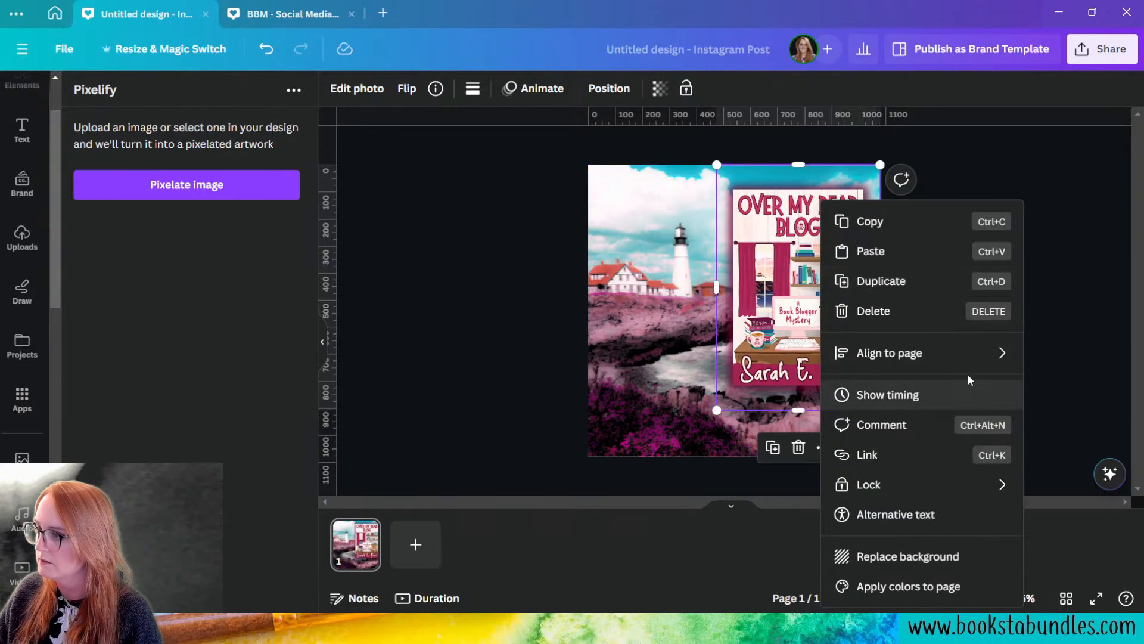
{"action": "mouse_move", "coordinate": [977, 353]}
{"action": "left_click", "coordinate": [1067, 486]}
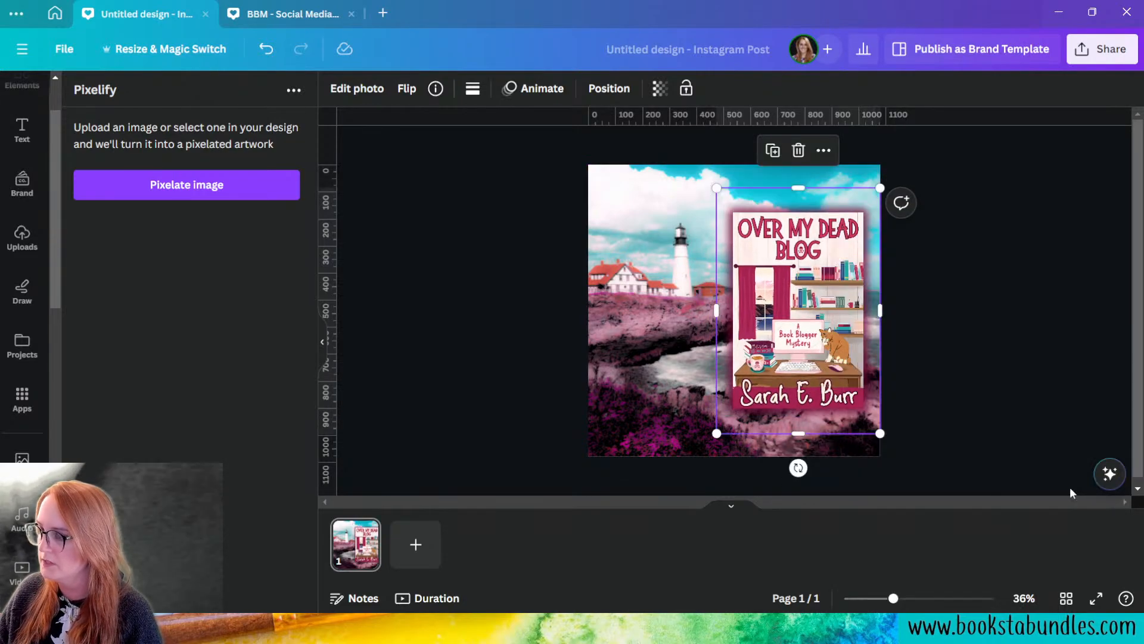
{"action": "left_click", "coordinate": [1020, 413]}
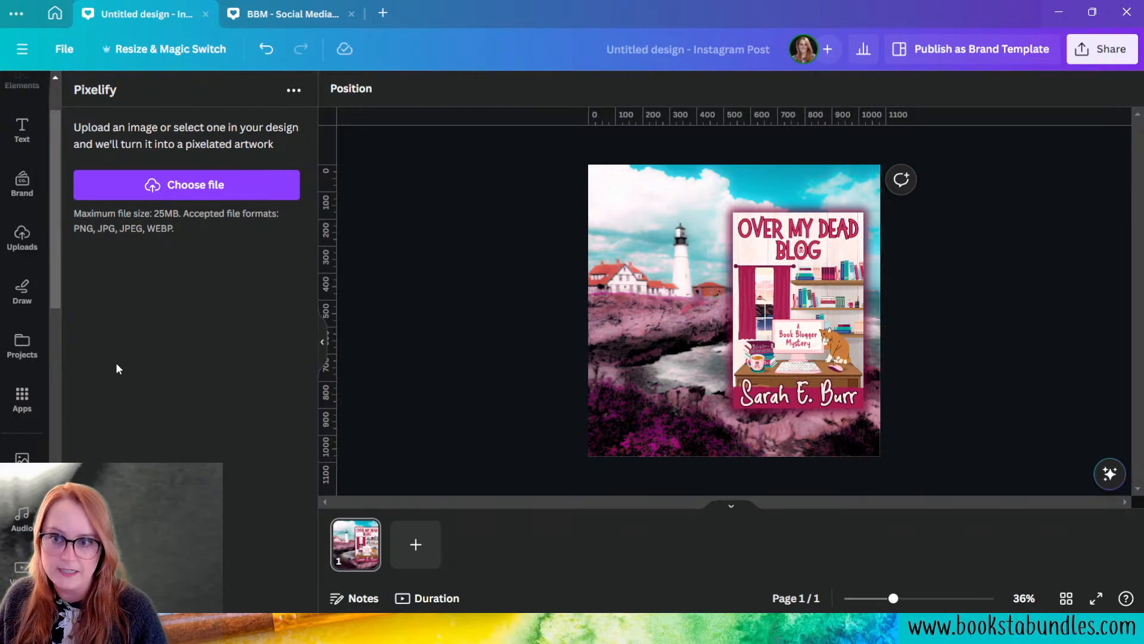
- Add a brand-font Subheading text, enlarge it to size 74.2, and place it over the lighthouse beside the book cover
{"action": "left_click", "coordinate": [27, 189]}
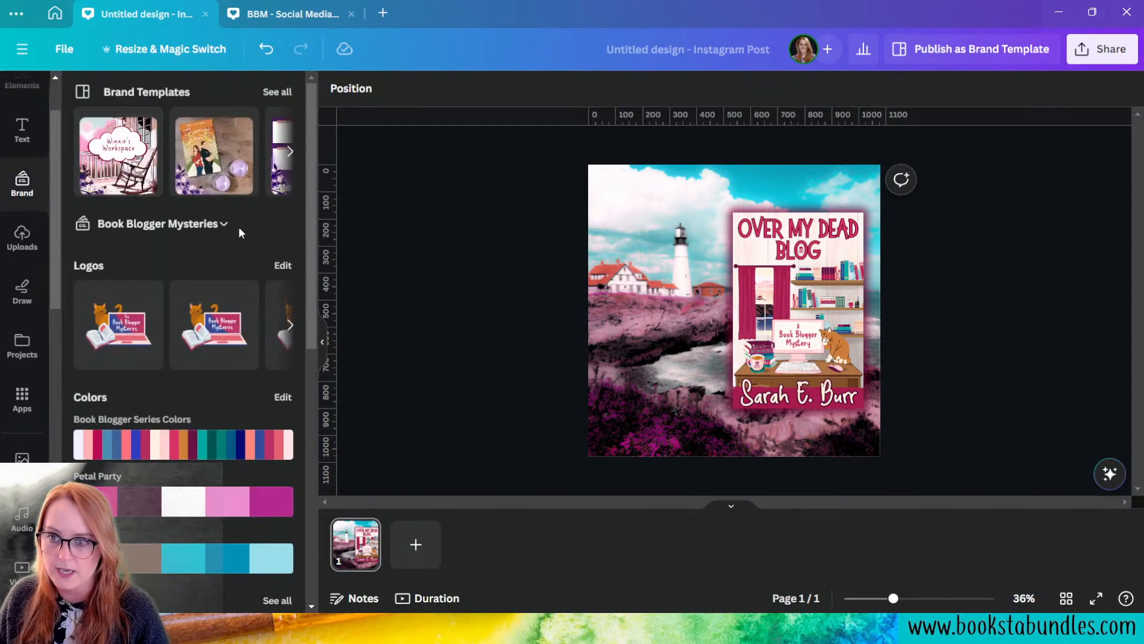
{"action": "scroll", "coordinate": [206, 298], "scroll_direction": "down", "scroll_amount": 4}
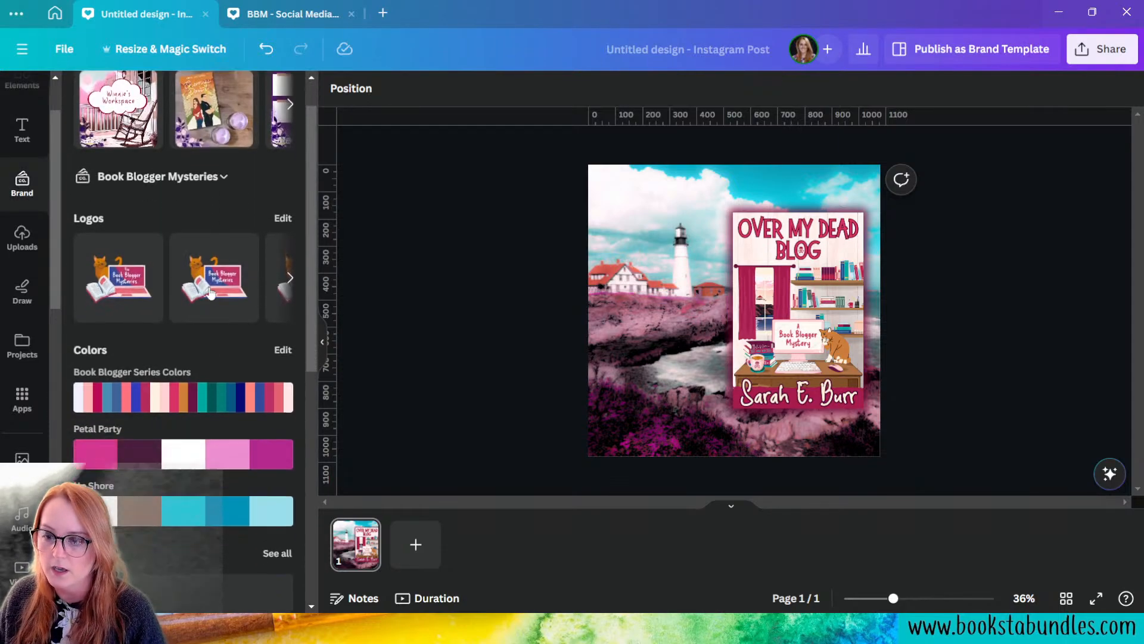
{"action": "scroll", "coordinate": [206, 303], "scroll_direction": "down", "scroll_amount": 1}
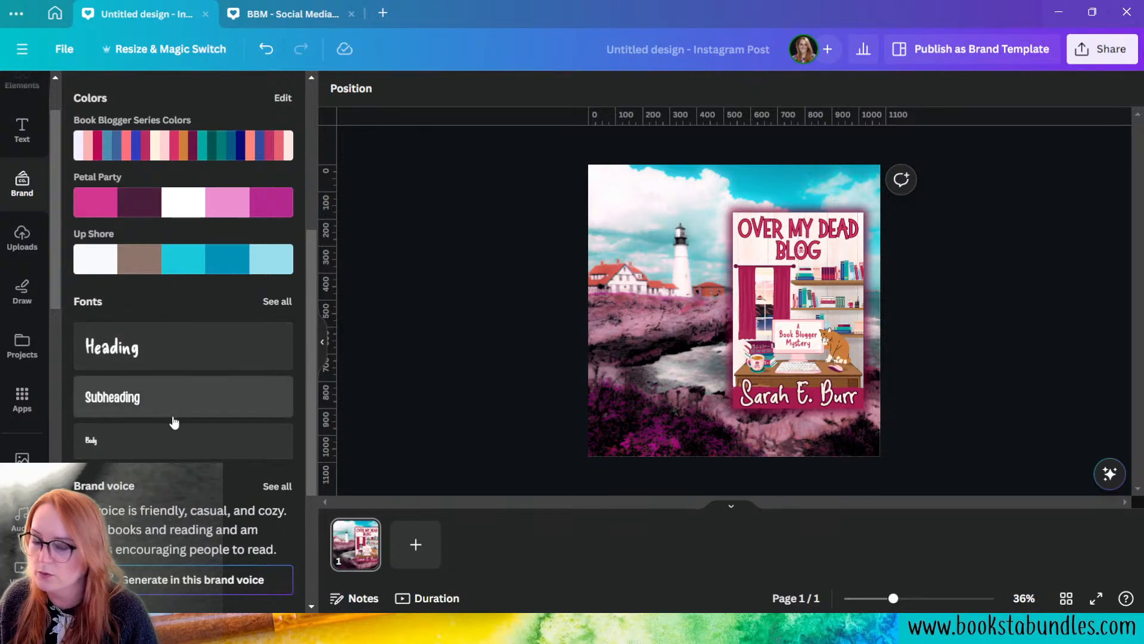
{"action": "left_click", "coordinate": [142, 398]}
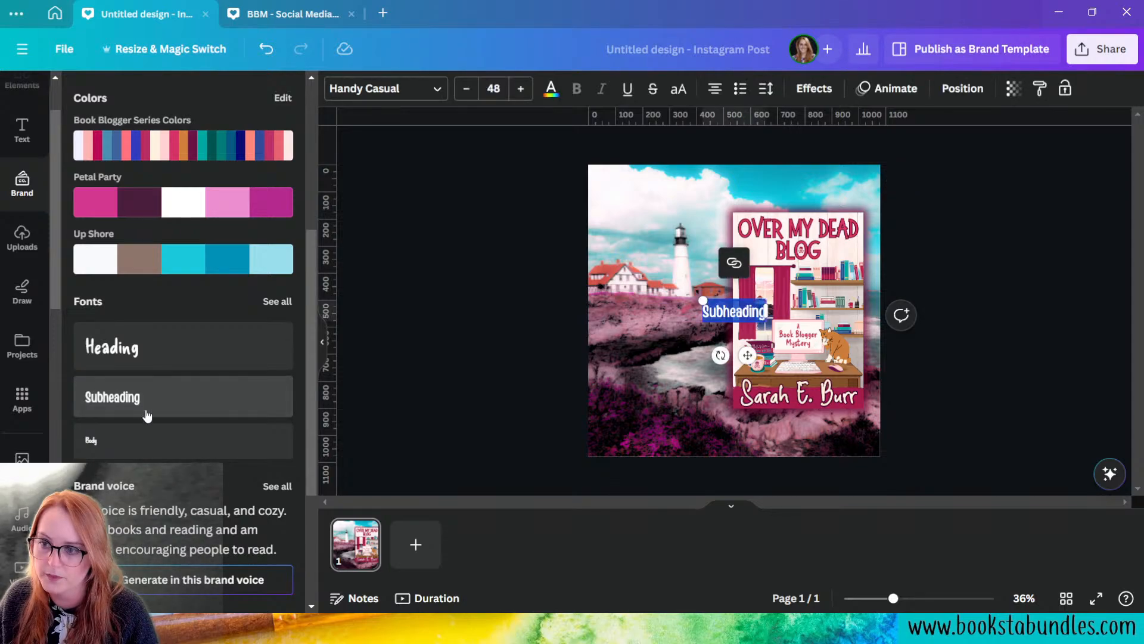
{"action": "left_click_drag", "start_coordinate": [704, 301], "coordinate": [669, 289]}
{"action": "left_click_drag", "start_coordinate": [730, 355], "coordinate": [673, 312]}
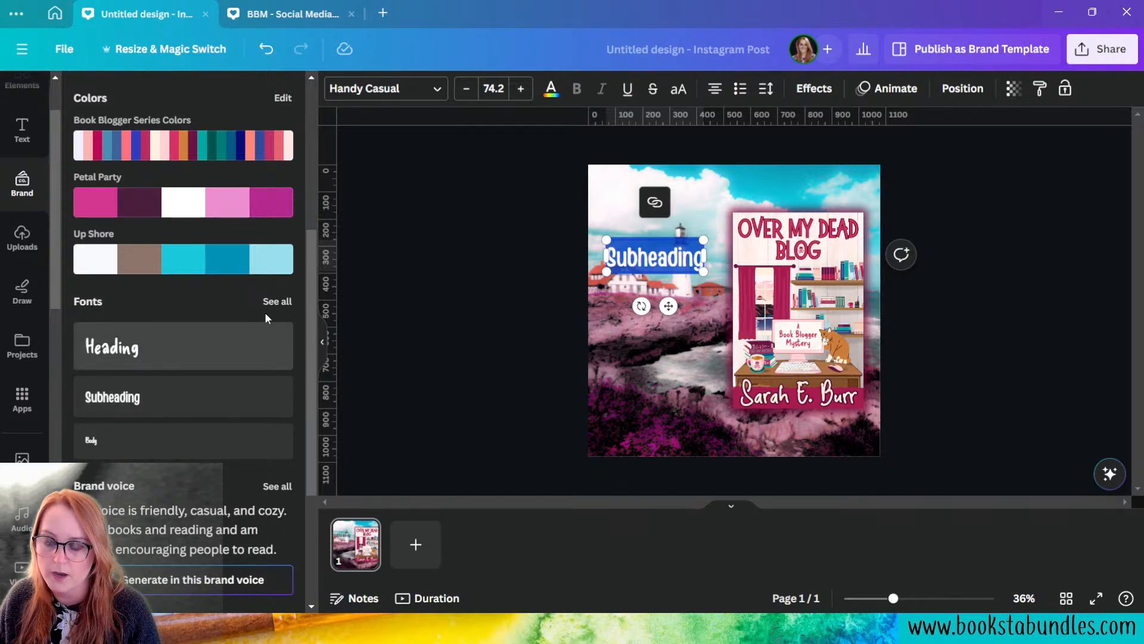
- Examine the Book Blogger Mysteries brand font styles and the fonts available for the subheading text
{"action": "left_click", "coordinate": [278, 302]}
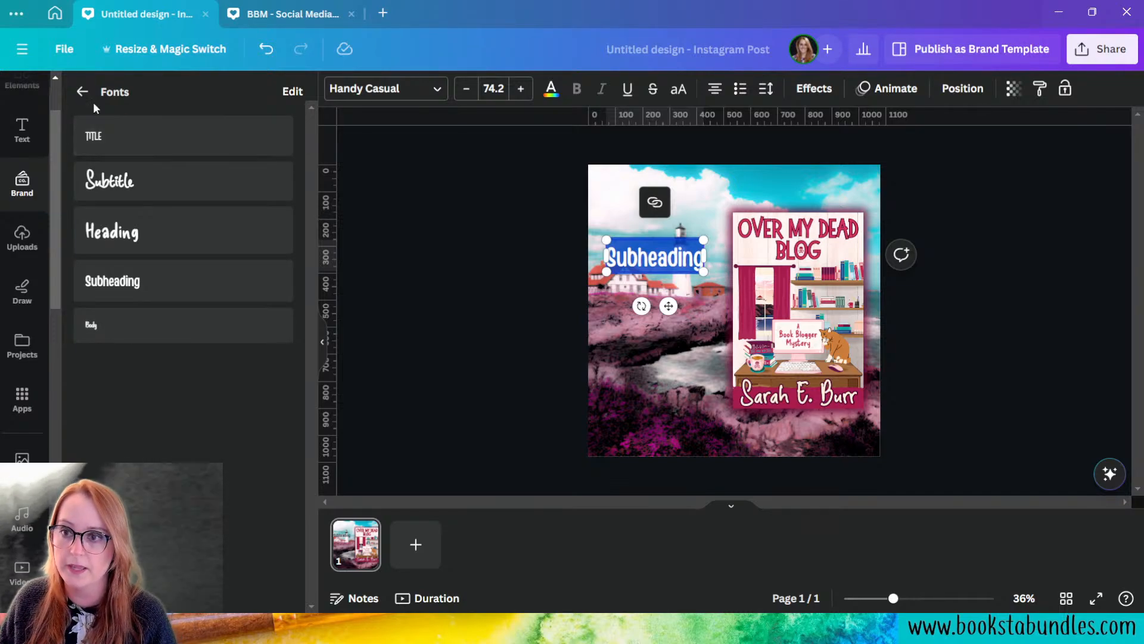
{"action": "left_click", "coordinate": [378, 94]}
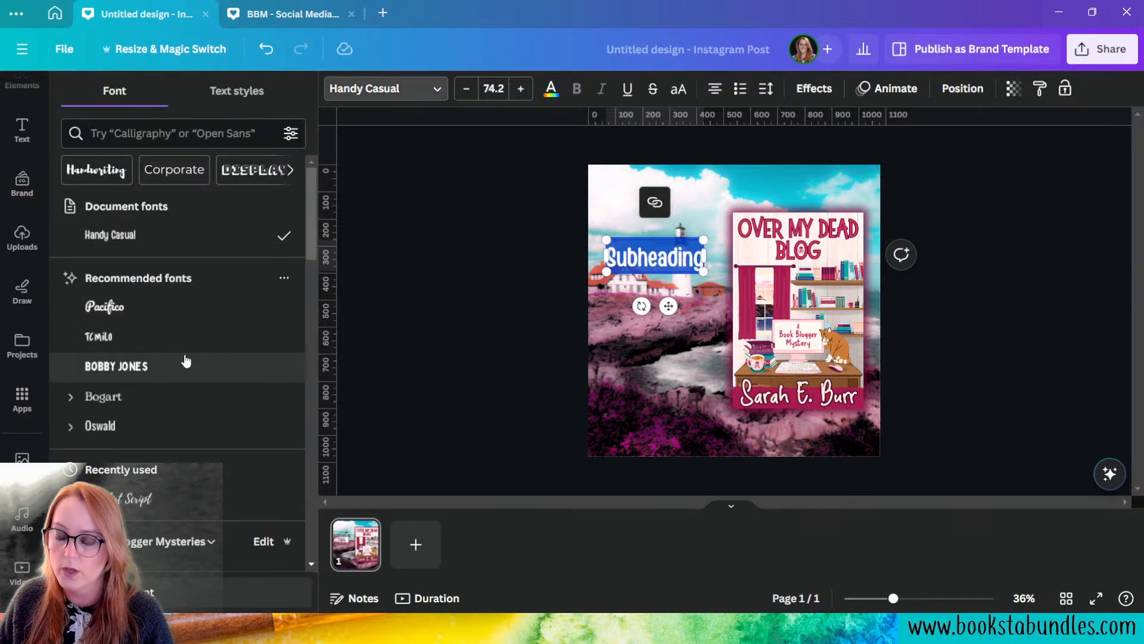
{"action": "scroll", "coordinate": [184, 360], "scroll_direction": "down", "scroll_amount": 1}
{"action": "scroll", "coordinate": [186, 360], "scroll_direction": "down", "scroll_amount": 5}
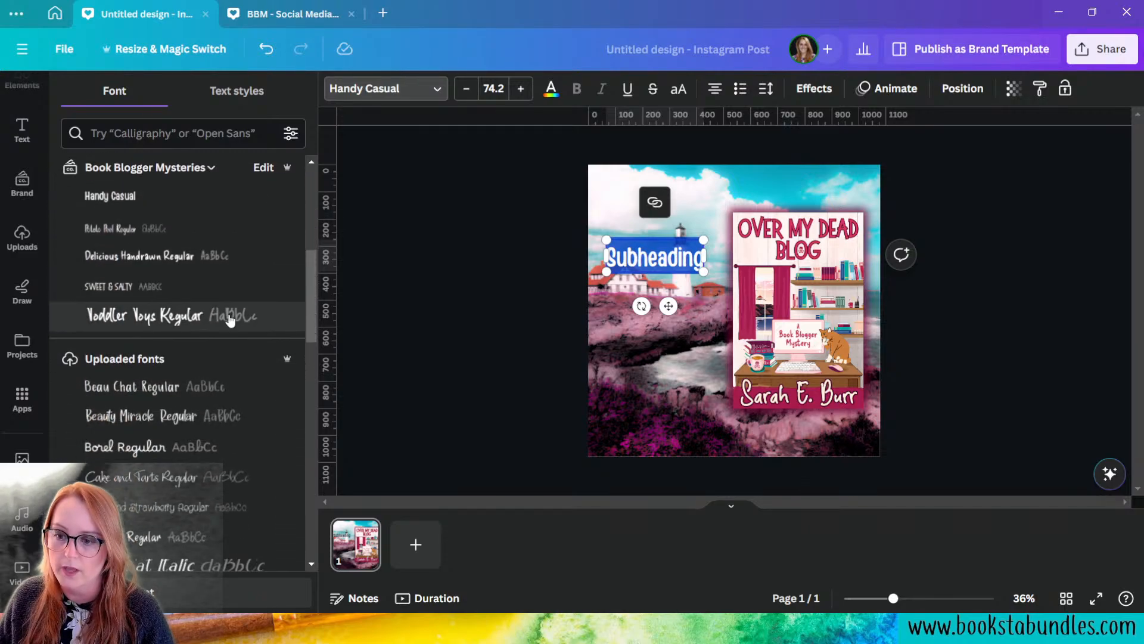
{"action": "scroll", "coordinate": [228, 315], "scroll_direction": "up", "scroll_amount": 5}
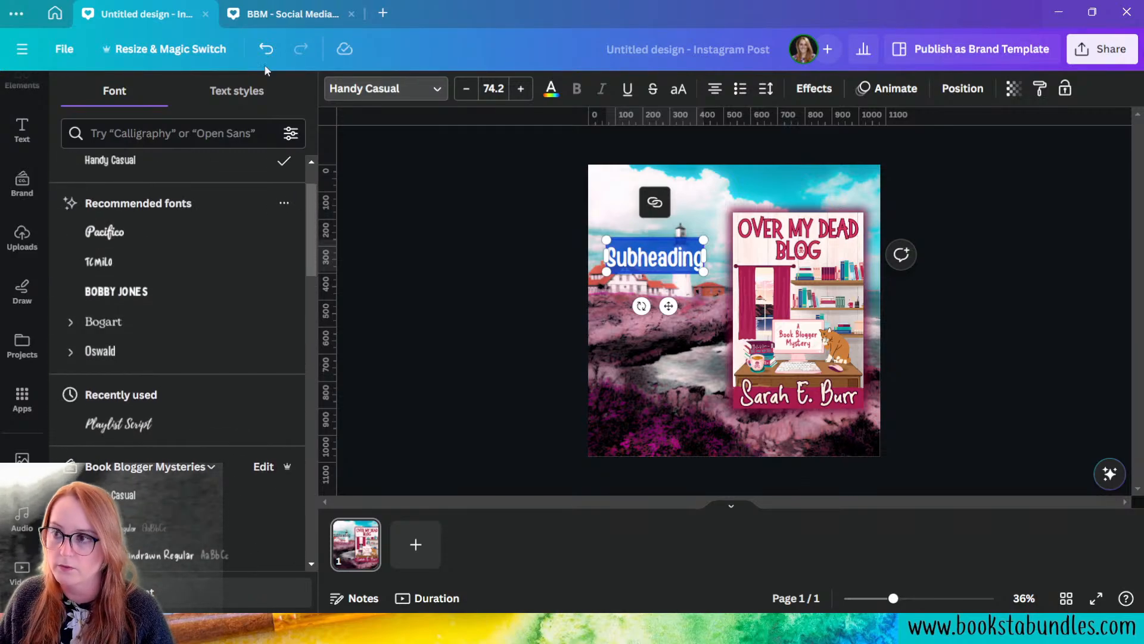
{"action": "left_click", "coordinate": [488, 311]}
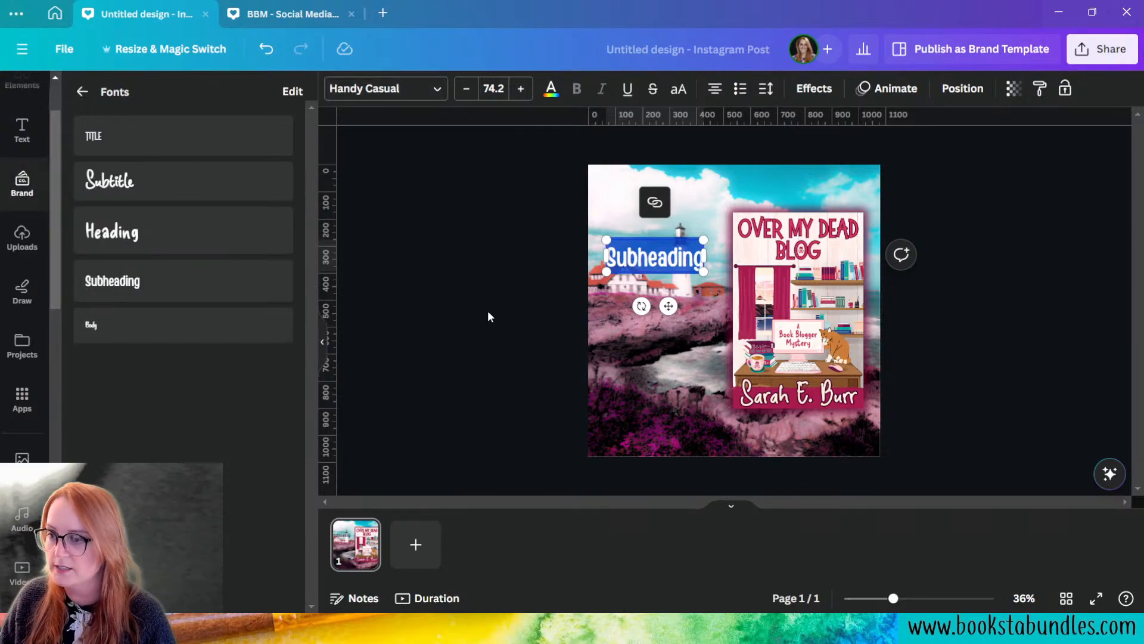
{"action": "left_click", "coordinate": [83, 96]}
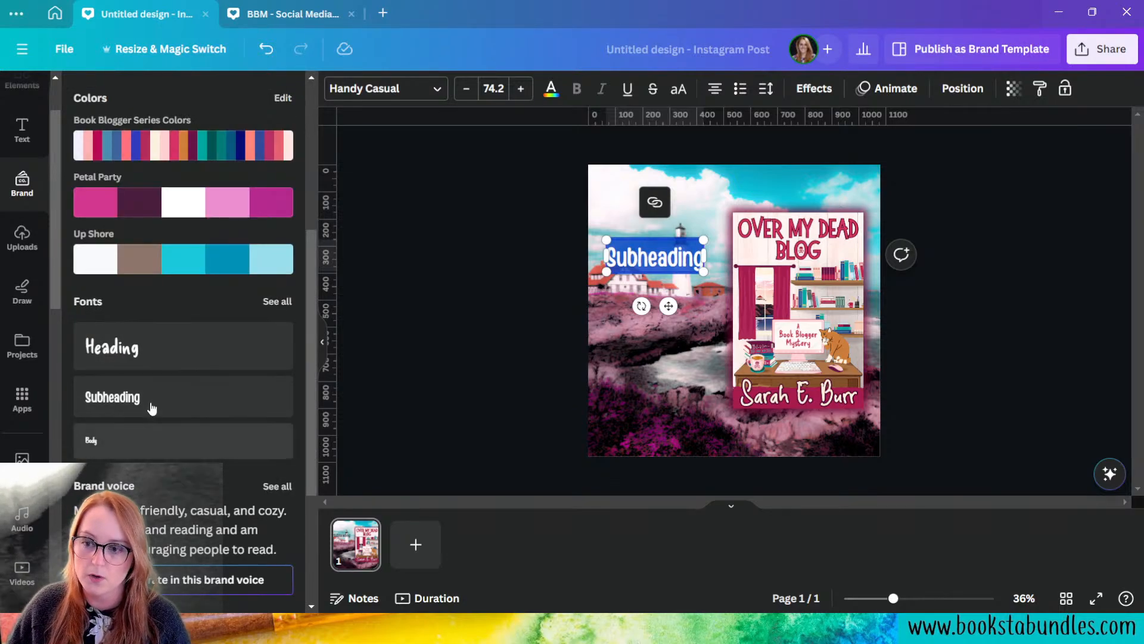
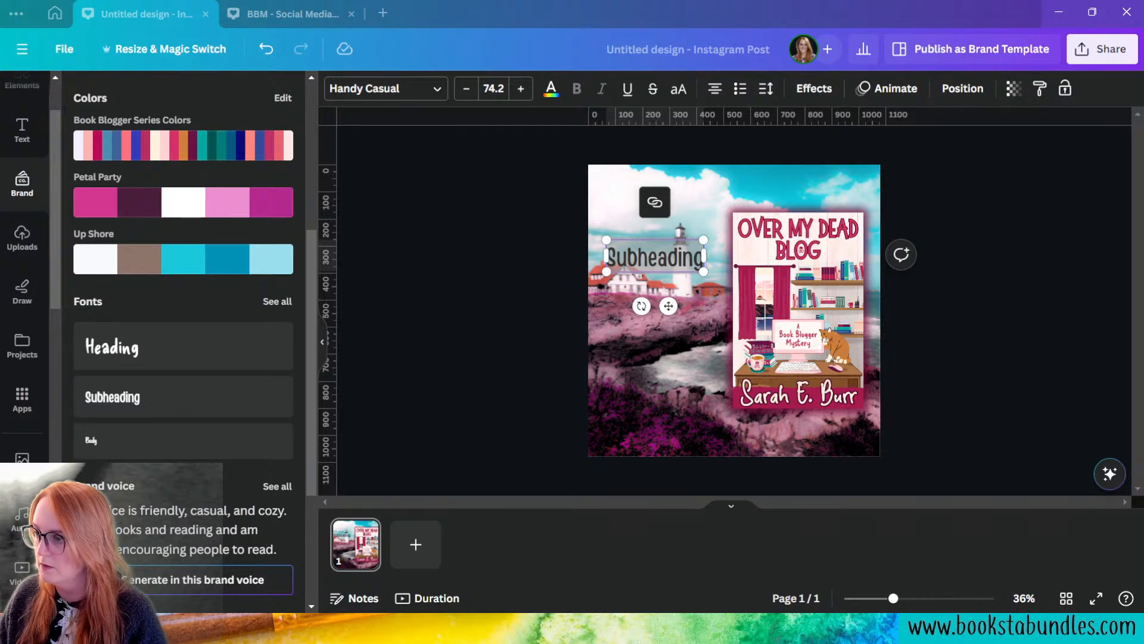
- Replace the subheading text with the quote “A delightfully bookish debut”
{"action": "left_click", "coordinate": [629, 266]}
{"action": "left_click", "coordinate": [647, 268]}
{"action": "left_click", "coordinate": [645, 264]}
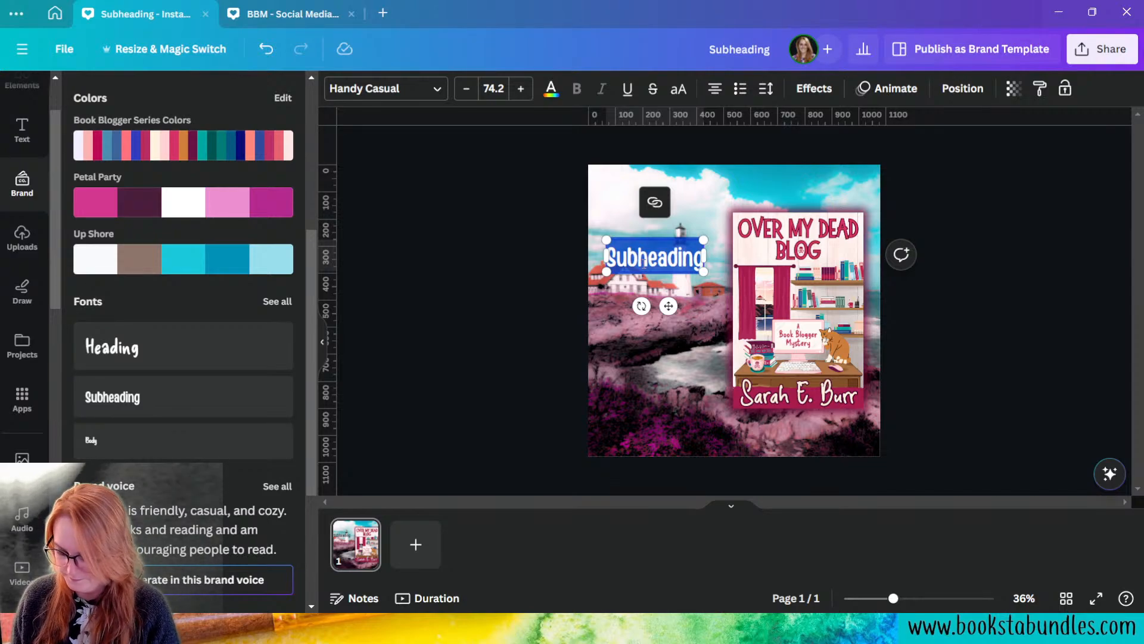
{"action": "type", "text": "\"A"}
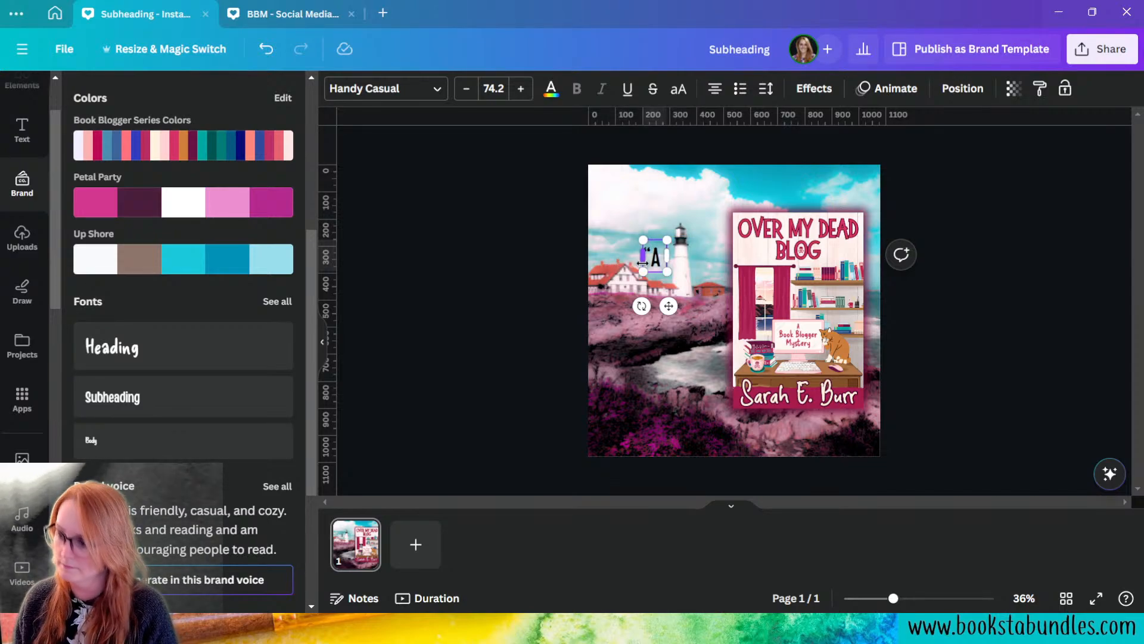
{"action": "type", "text": " del"}
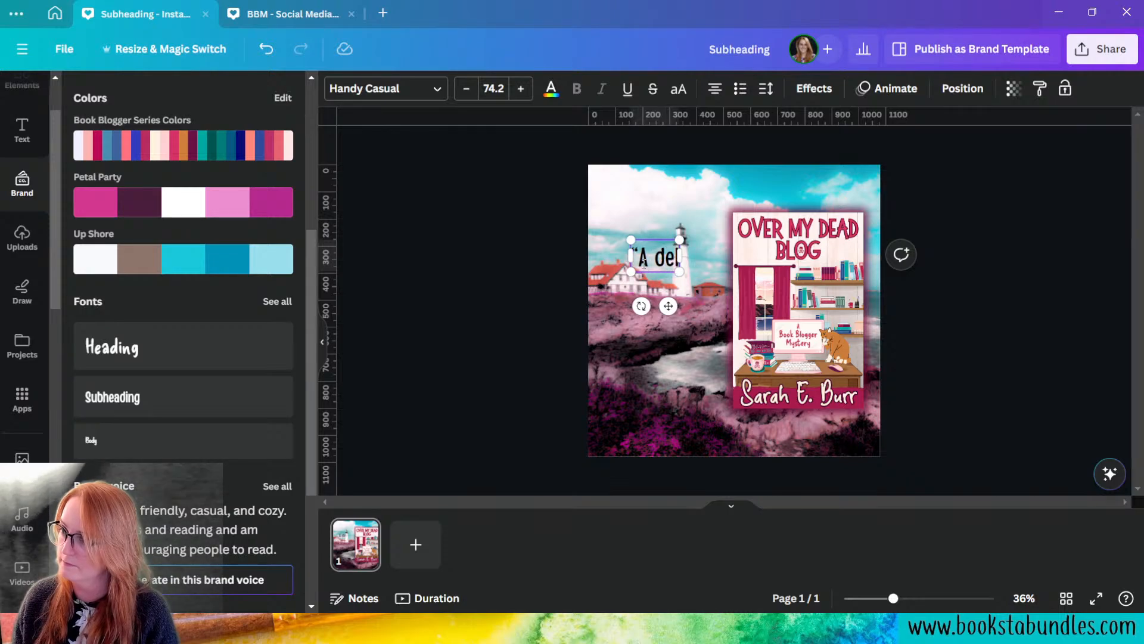
{"action": "type", "text": "ightfully"}
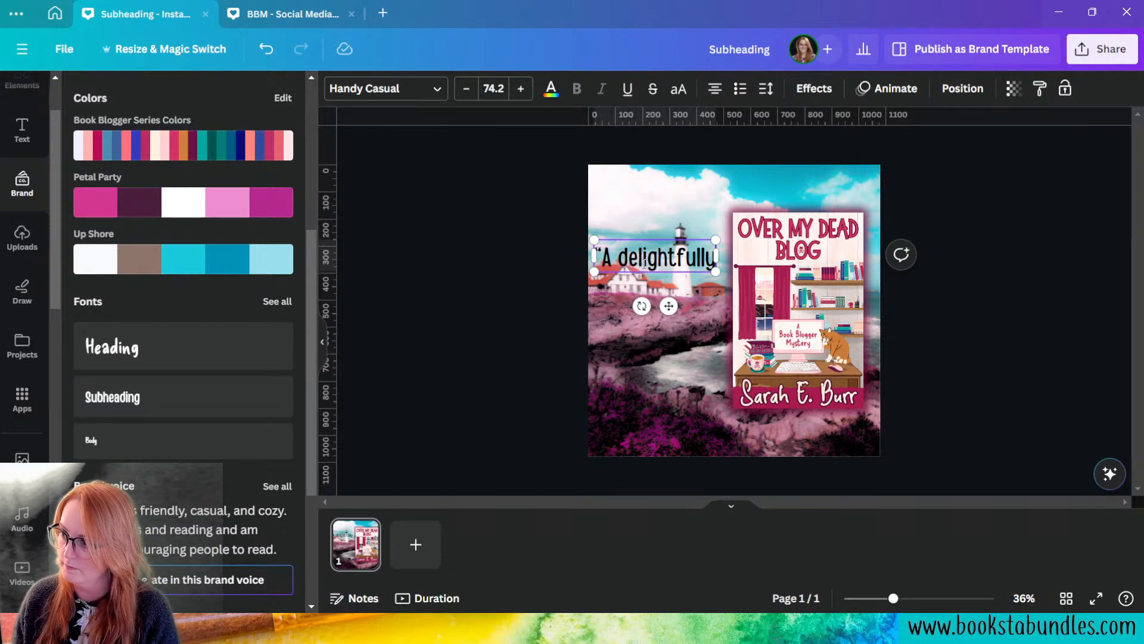
{"action": "type", "text": " bookish debut”"}
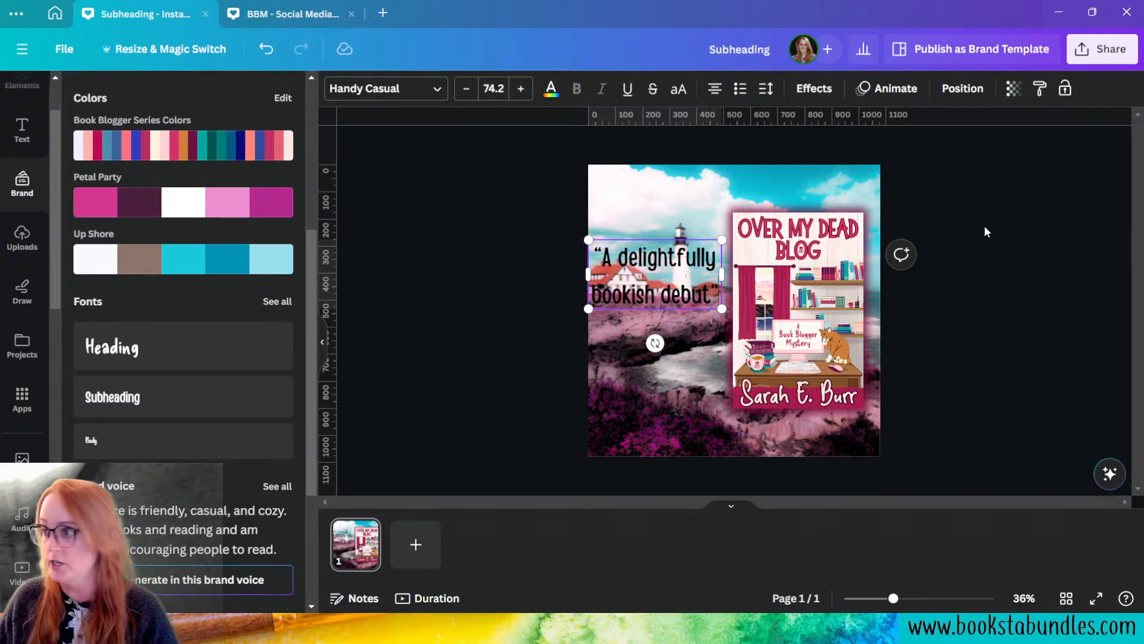
- Enlarge the quote to size 93.1 across four lines and color its text white
{"action": "left_click_drag", "start_coordinate": [721, 274], "coordinate": [725, 204]}
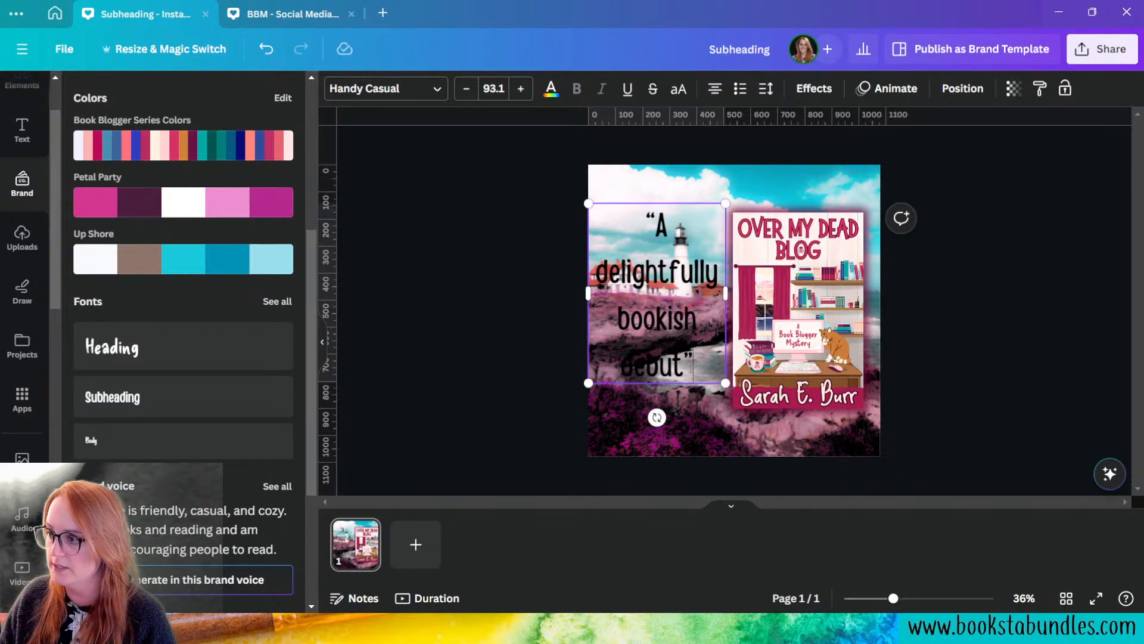
{"action": "double_click", "coordinate": [688, 355]}
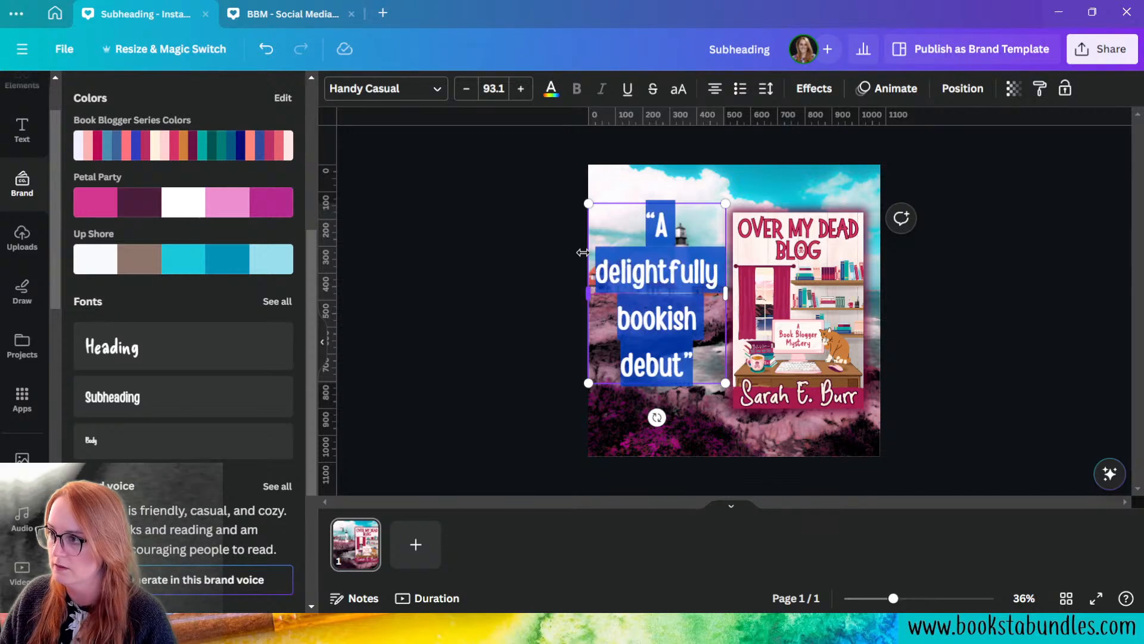
{"action": "left_click", "coordinate": [551, 88]}
{"action": "left_click", "coordinate": [157, 179]}
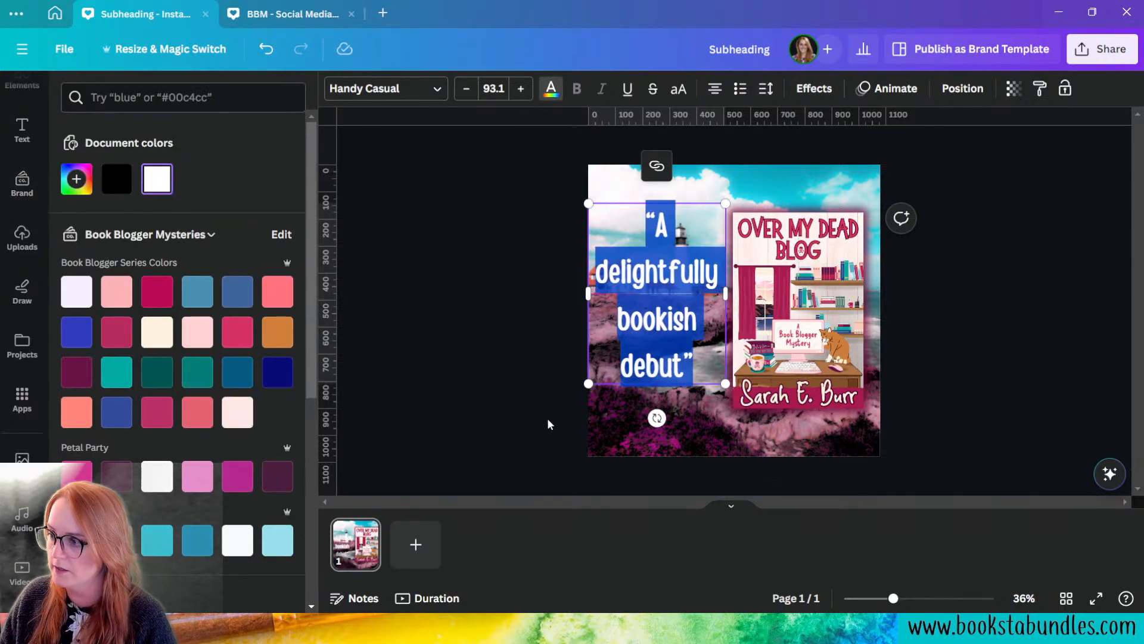
{"action": "left_click", "coordinate": [600, 436]}
- Apply the Outline effect to the quote in dark plum from the Book Blogger Series Colors, and increase its thickness well above 50
{"action": "left_click", "coordinate": [662, 298]}
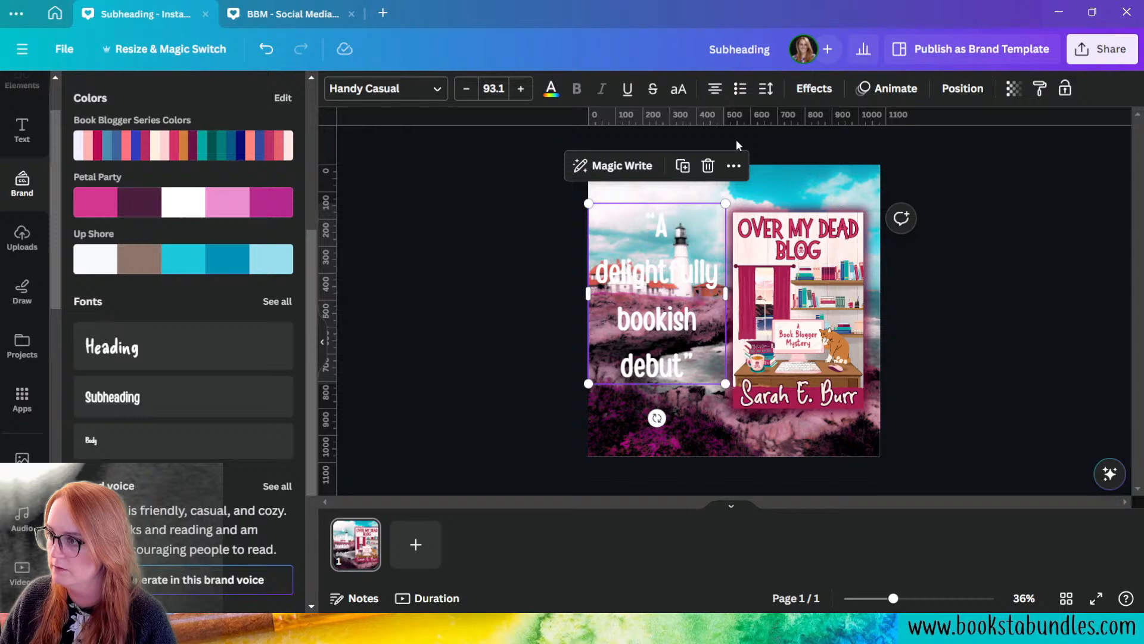
{"action": "left_click", "coordinate": [811, 96]}
{"action": "left_click", "coordinate": [268, 280]}
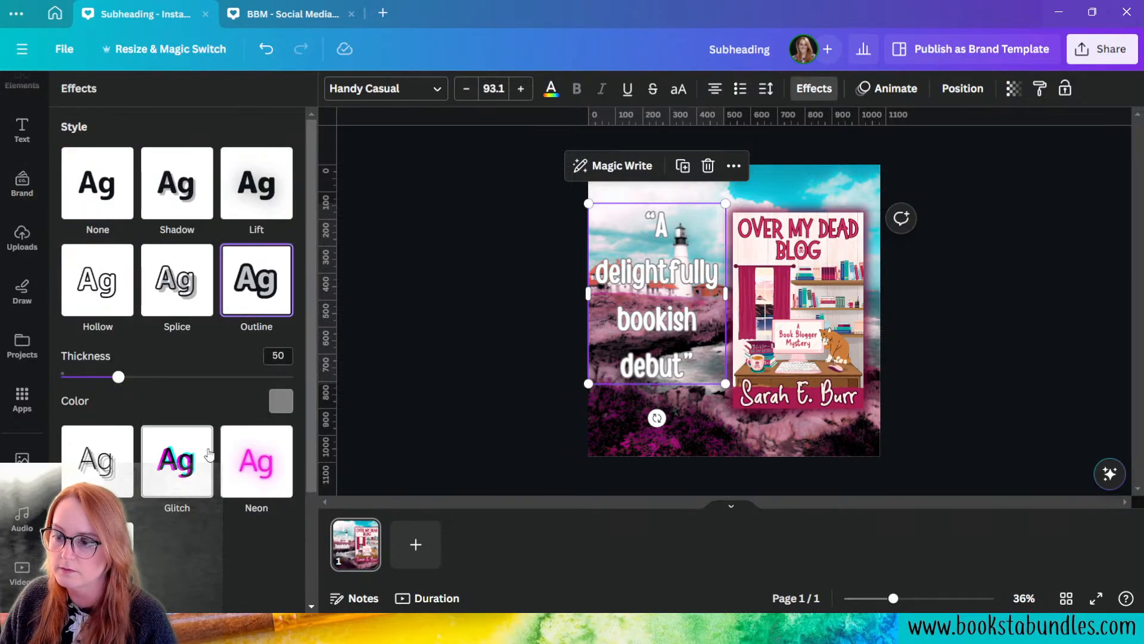
{"action": "left_click", "coordinate": [289, 401]}
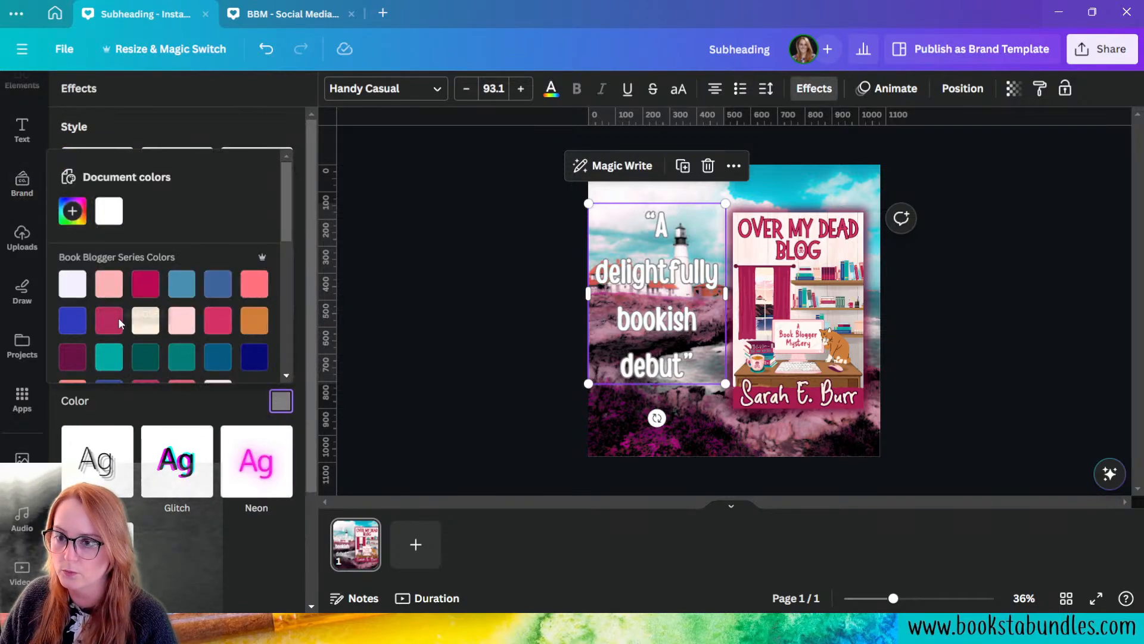
{"action": "left_click", "coordinate": [79, 365]}
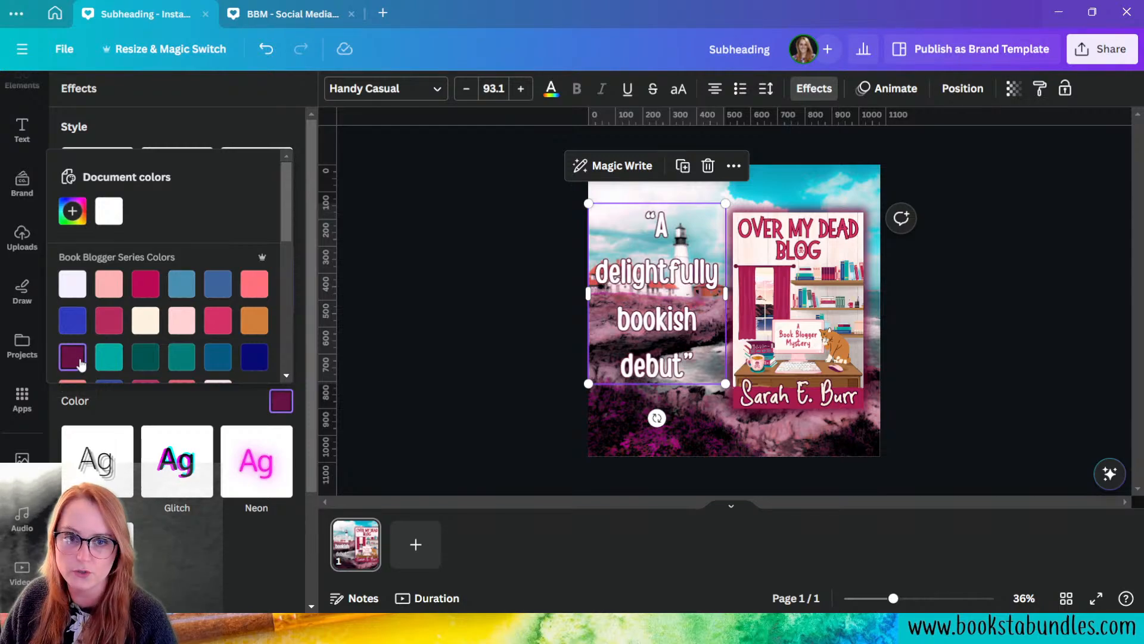
{"action": "left_click", "coordinate": [256, 421]}
{"action": "left_click_drag", "start_coordinate": [118, 376], "coordinate": [249, 382]}
{"action": "left_click", "coordinate": [507, 409]}
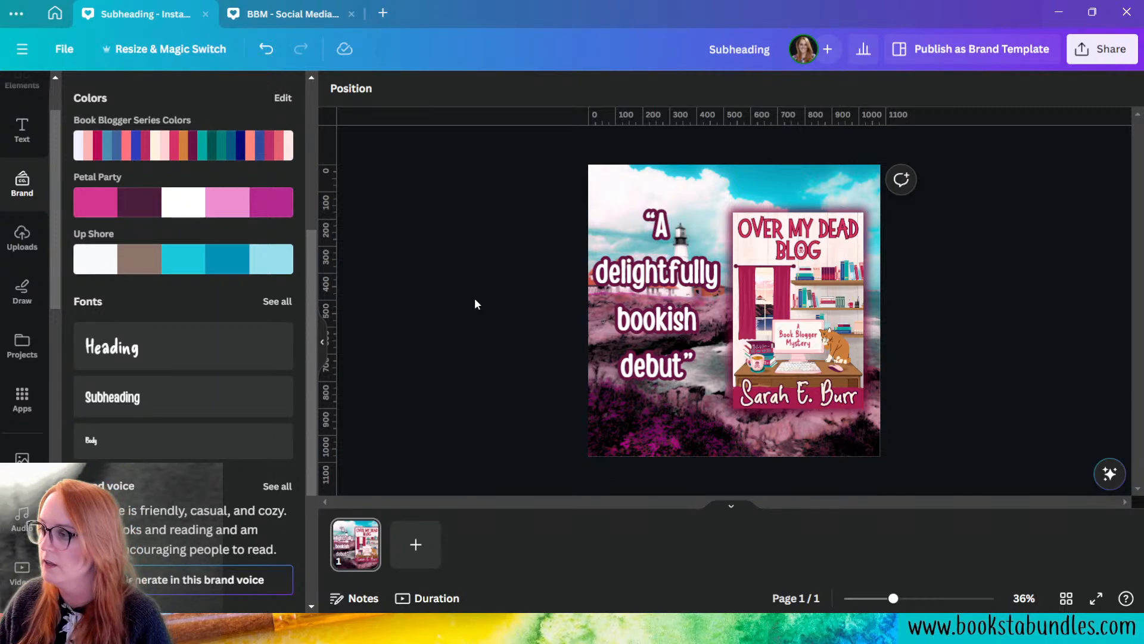
- Tighten the quote's line spacing to 1.1
{"action": "left_click", "coordinate": [644, 244]}
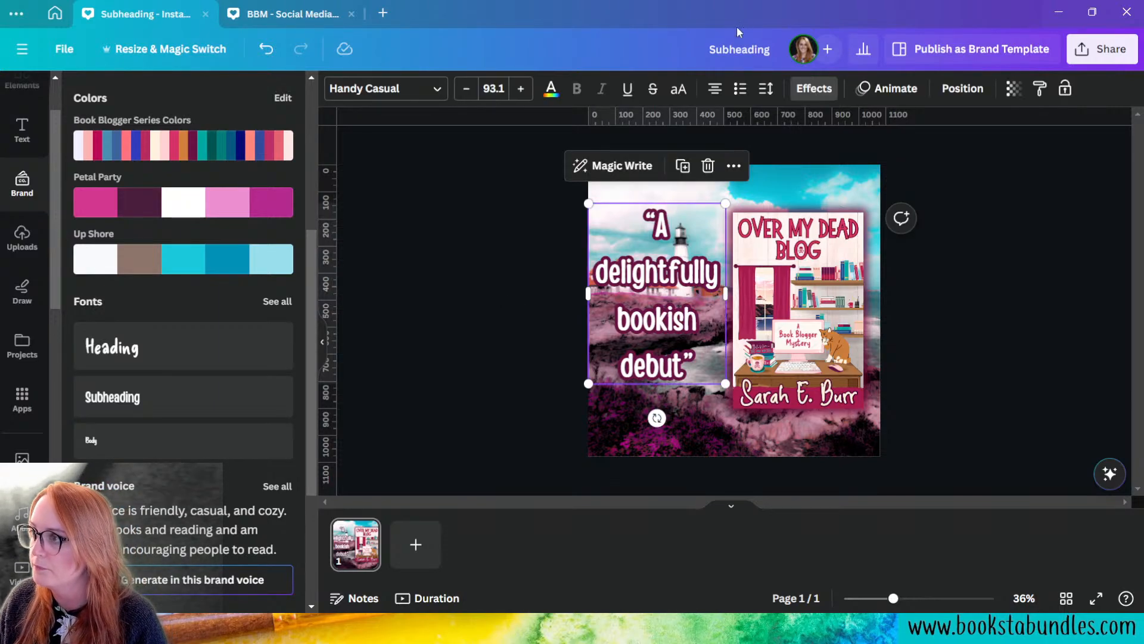
{"action": "left_click", "coordinate": [767, 89]}
{"action": "left_click_drag", "start_coordinate": [845, 192], "coordinate": [819, 191]}
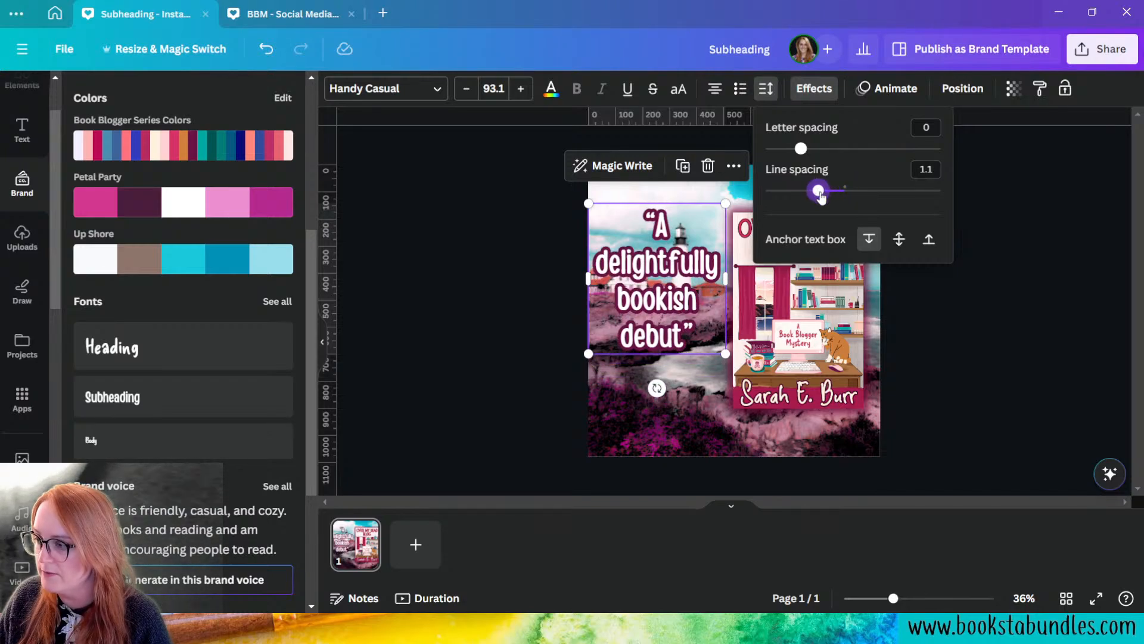
{"action": "left_click", "coordinate": [979, 417]}
{"action": "left_click", "coordinate": [981, 417]}
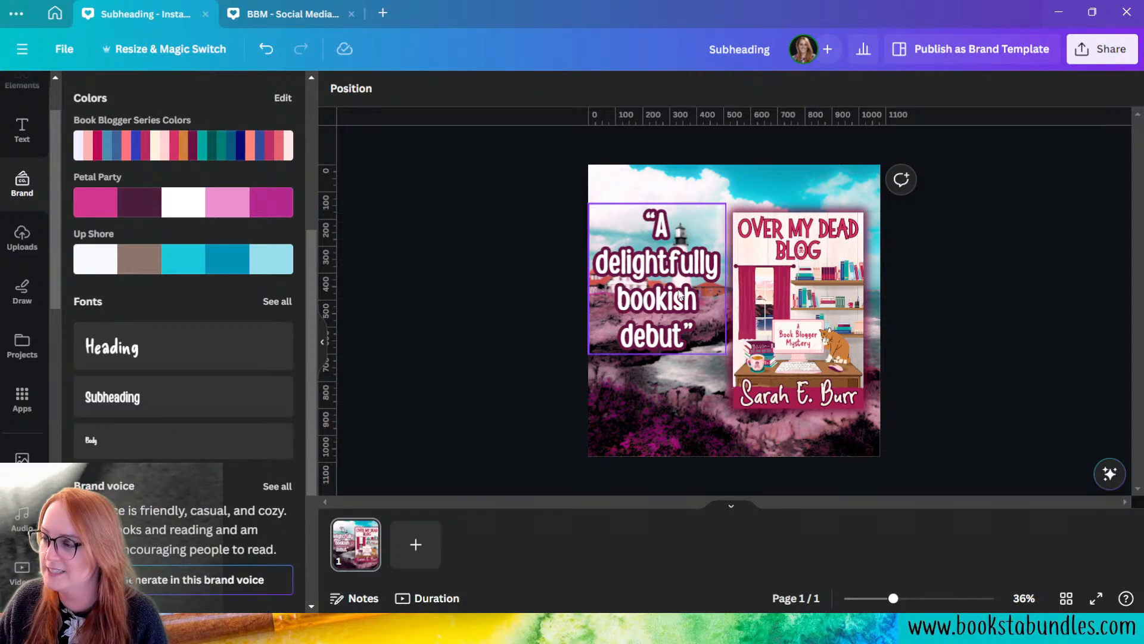
- Apply the Neon effect to the quote at intensity 100 with dark plum from the Book Blogger Series Colors
{"action": "left_click", "coordinate": [655, 348]}
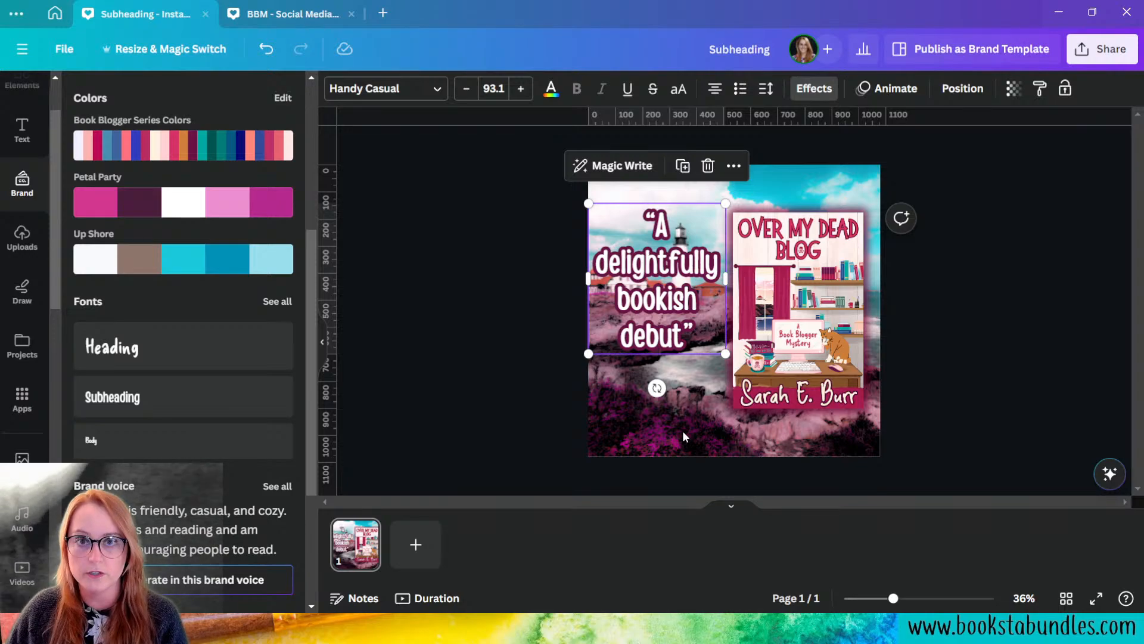
{"action": "left_click", "coordinate": [815, 88]}
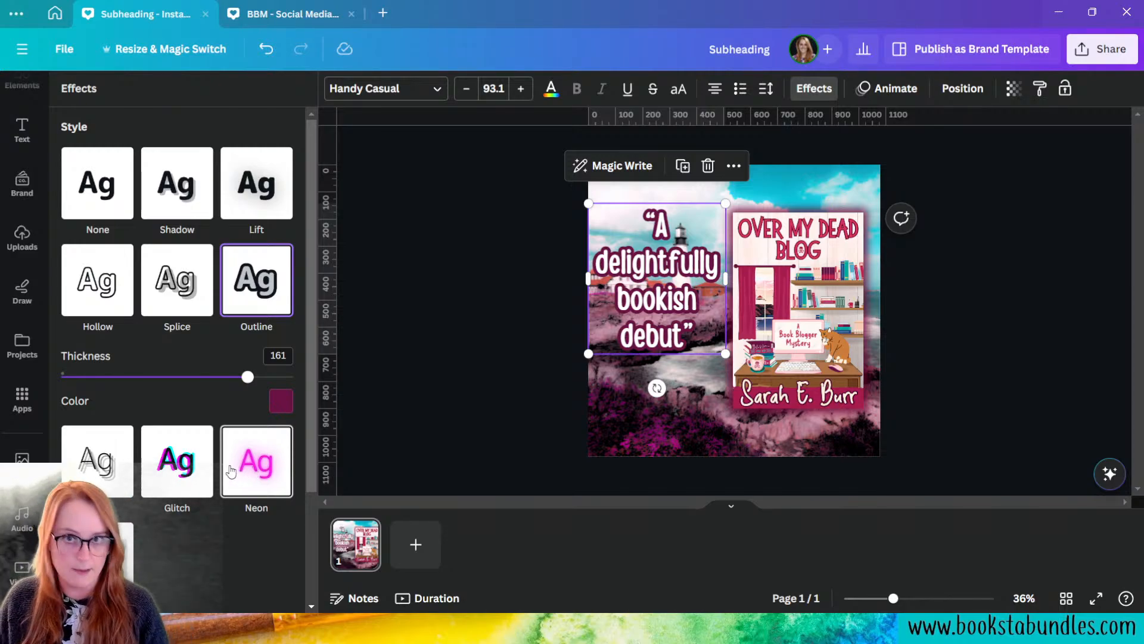
{"action": "left_click", "coordinate": [263, 471]}
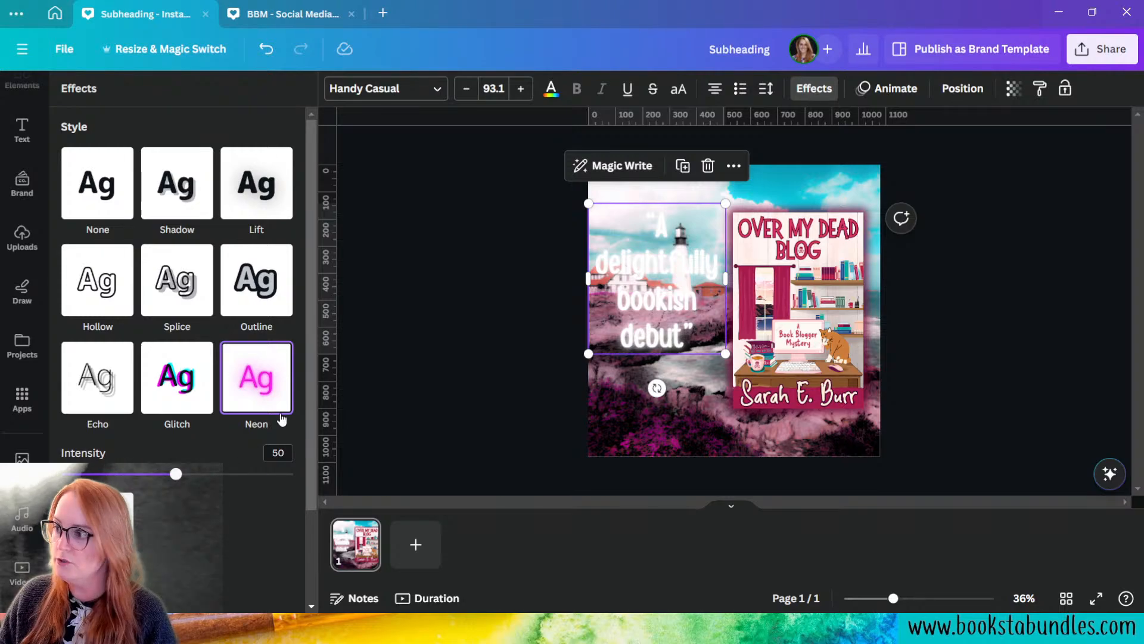
{"action": "left_click", "coordinate": [552, 89]}
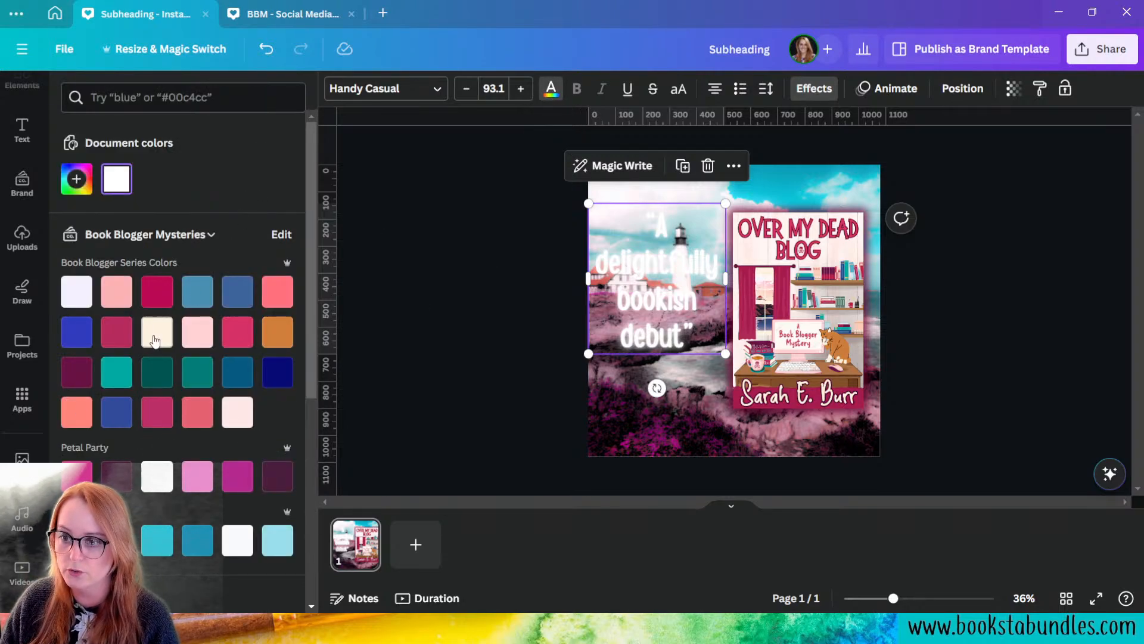
{"action": "left_click", "coordinate": [70, 375]}
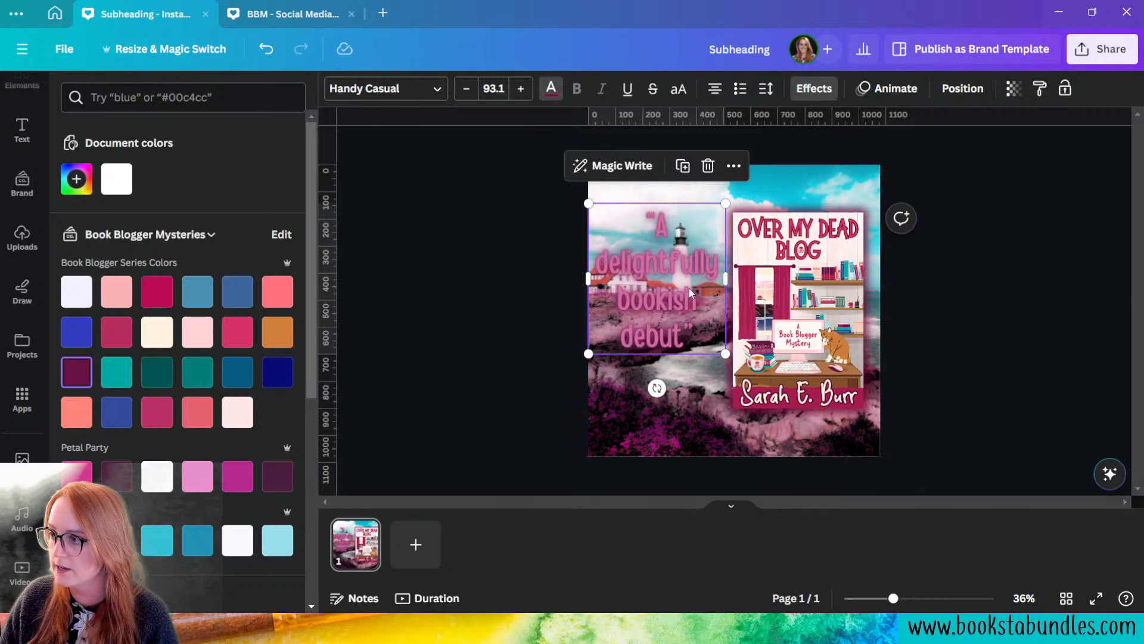
{"action": "left_click", "coordinate": [818, 99]}
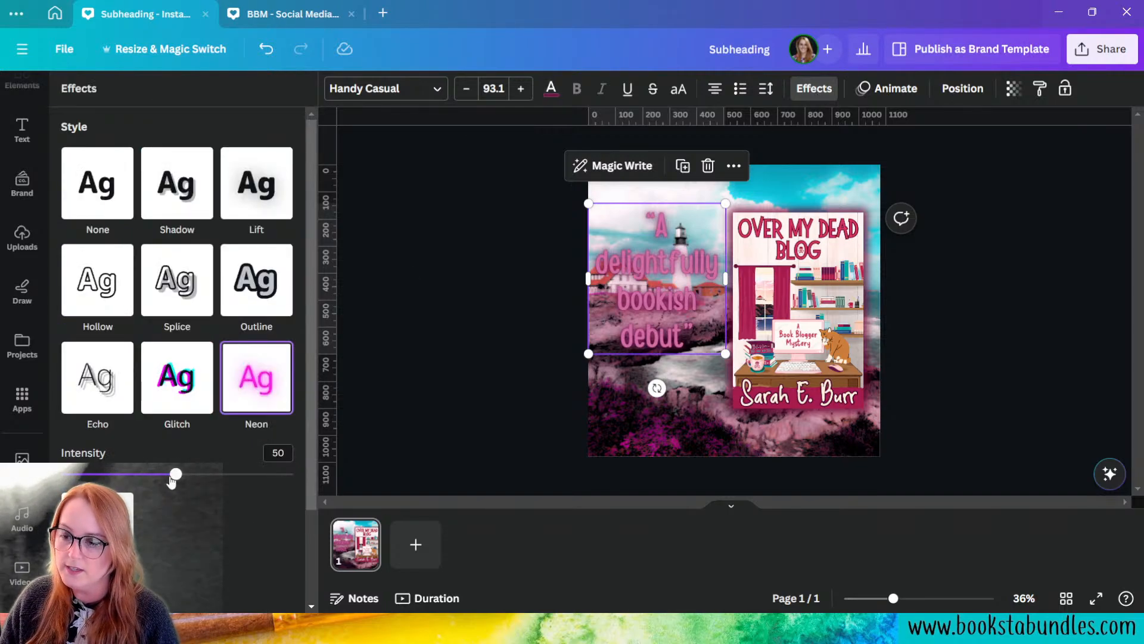
{"action": "left_click_drag", "start_coordinate": [172, 481], "coordinate": [293, 477]}
{"action": "left_click", "coordinate": [476, 288]}
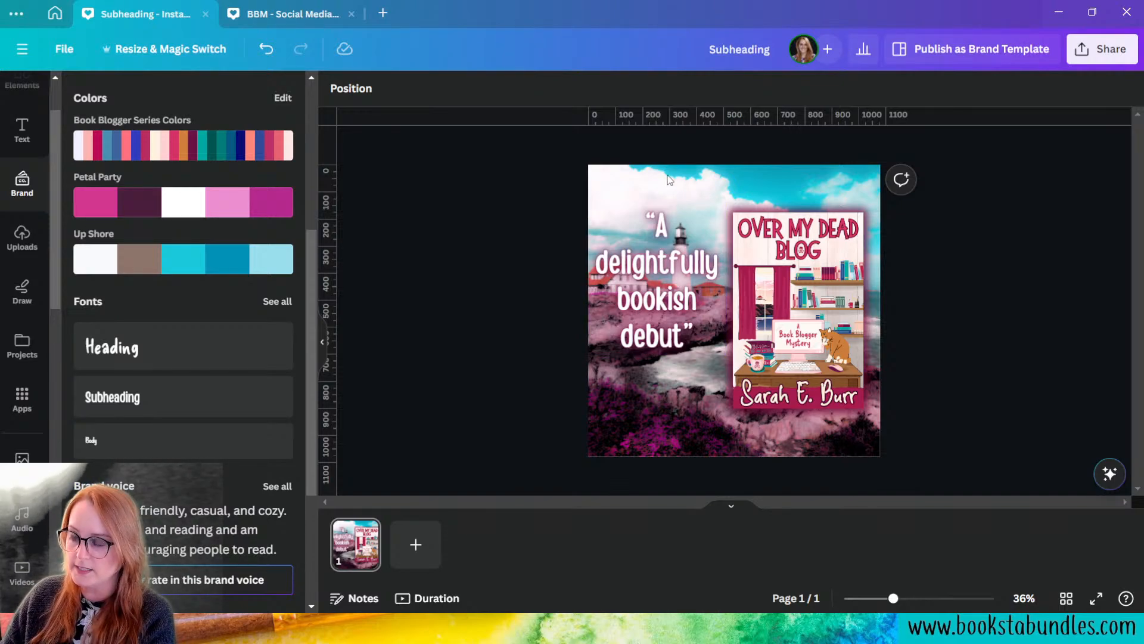
- Try the quote over the dark lower part of the background, and reposition it at mid-height beside the book cover
{"action": "left_click", "coordinate": [669, 312]}
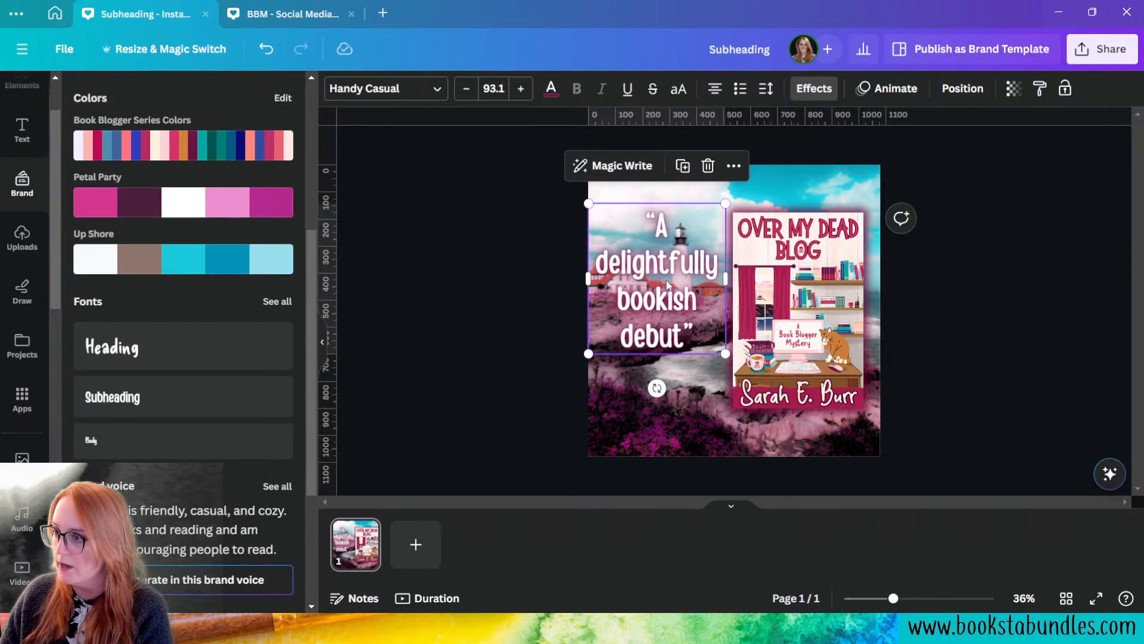
{"action": "left_click_drag", "start_coordinate": [667, 280], "coordinate": [665, 368]}
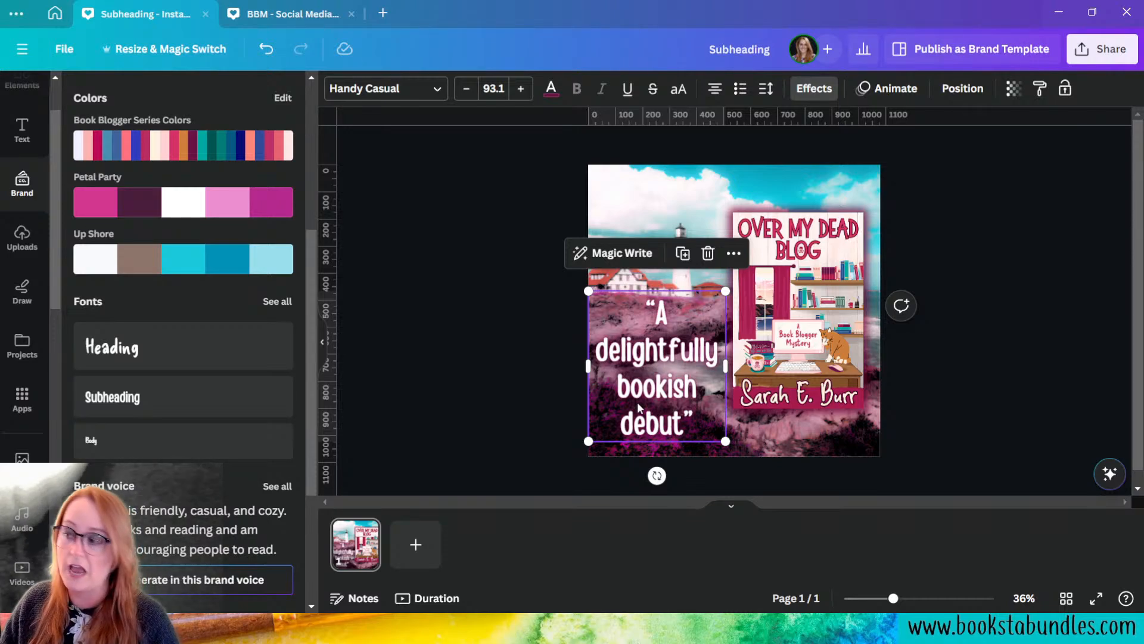
{"action": "left_click_drag", "start_coordinate": [685, 381], "coordinate": [685, 310]}
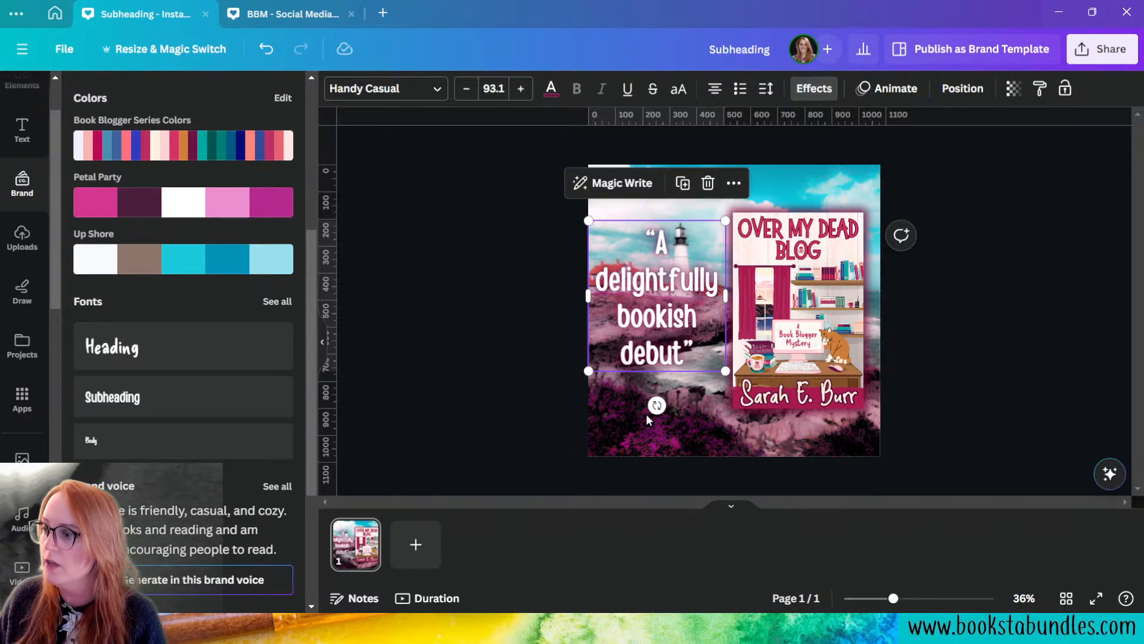
- Compare the Outline effect with Neon on the quote, testing Neon at intensities 1 and 100
{"action": "left_click", "coordinate": [806, 96]}
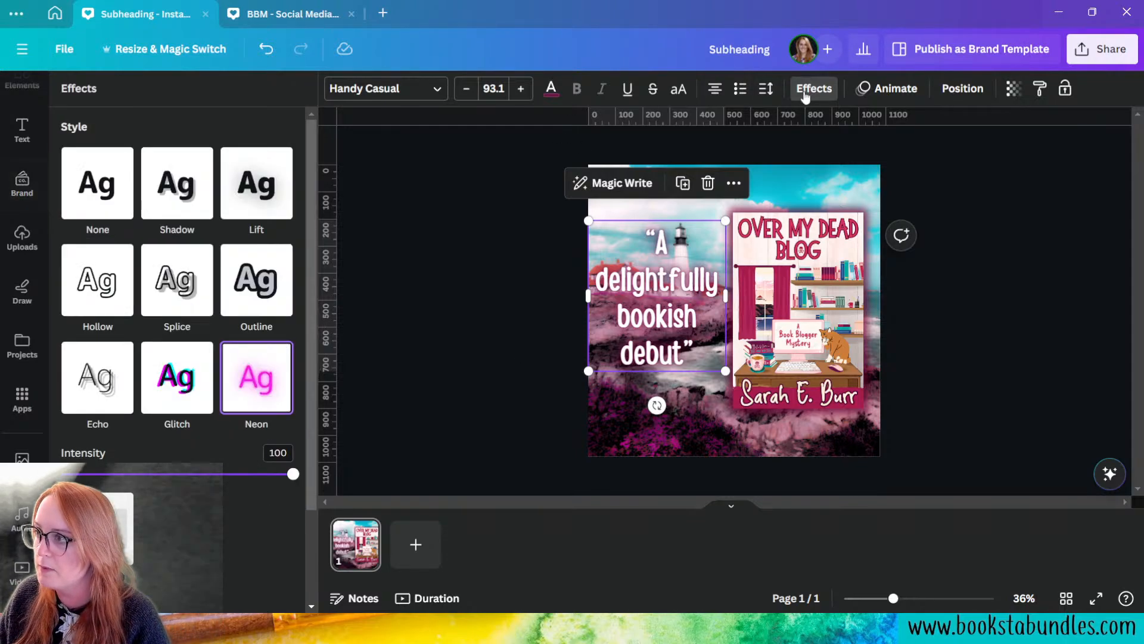
{"action": "left_click", "coordinate": [248, 291]}
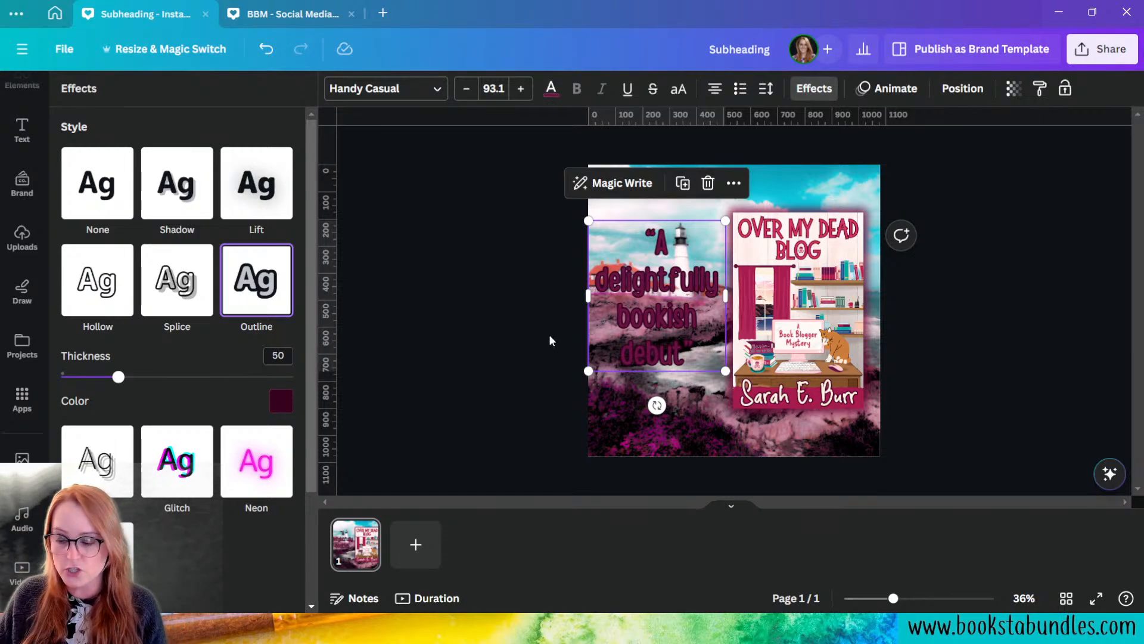
{"action": "left_click", "coordinate": [256, 461]}
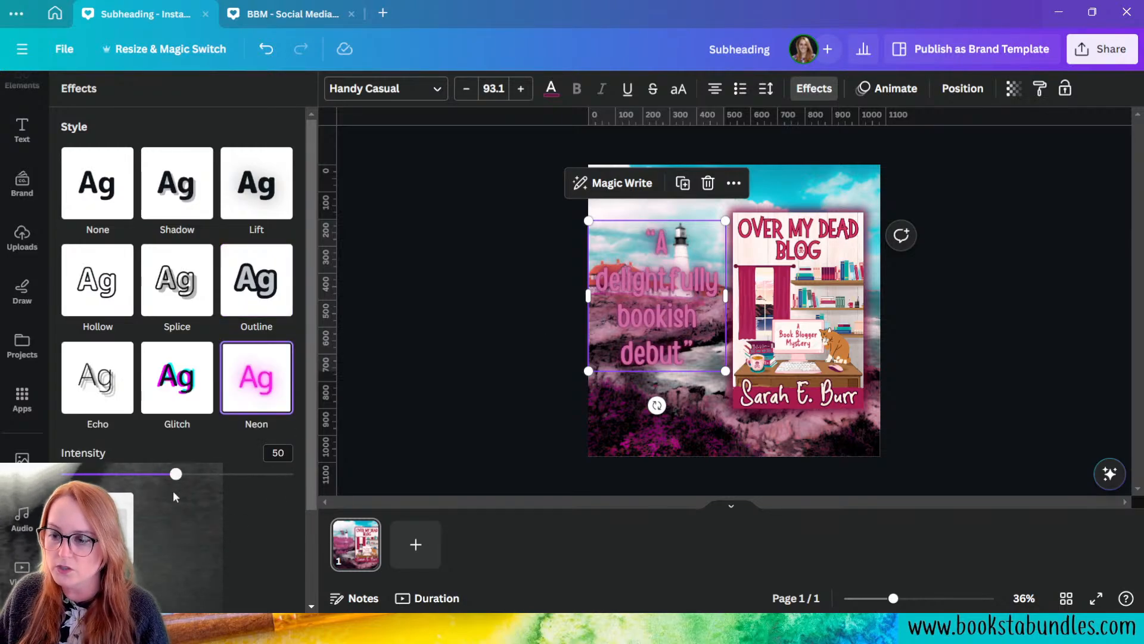
{"action": "left_click_drag", "start_coordinate": [177, 476], "coordinate": [308, 487]}
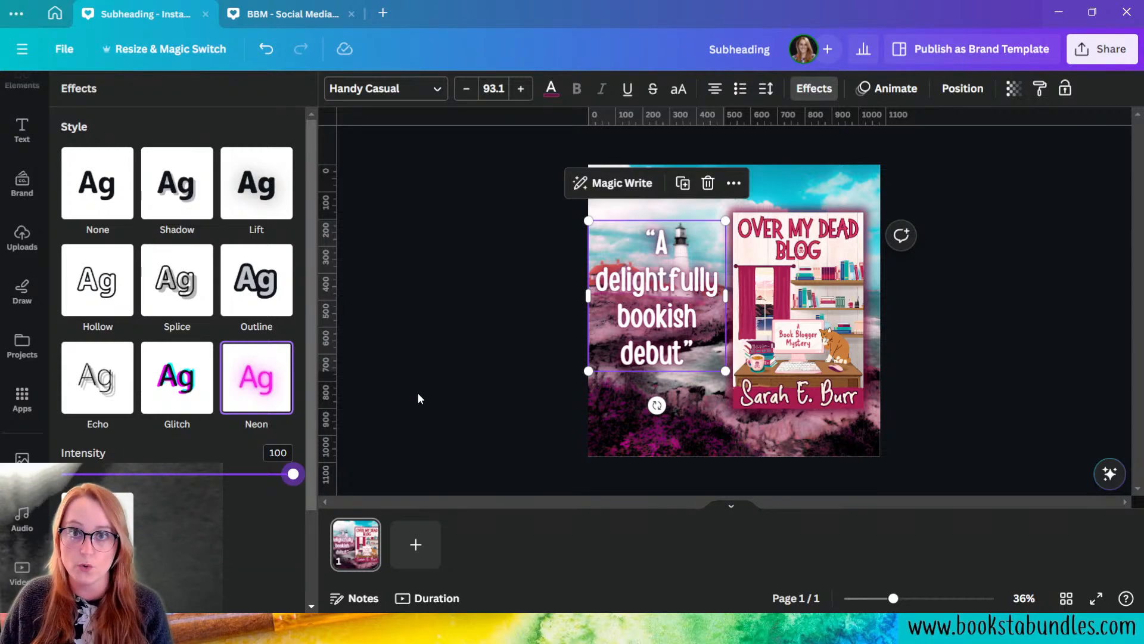
{"action": "left_click_drag", "start_coordinate": [293, 474], "coordinate": [61, 474]}
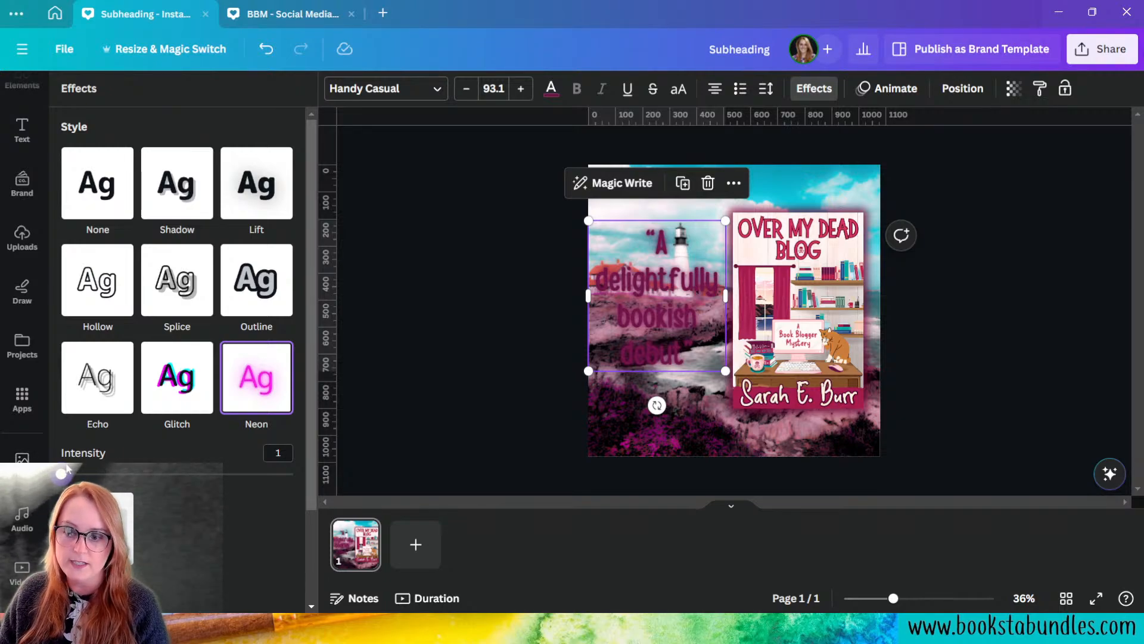
{"action": "left_click_drag", "start_coordinate": [62, 474], "coordinate": [292, 474]}
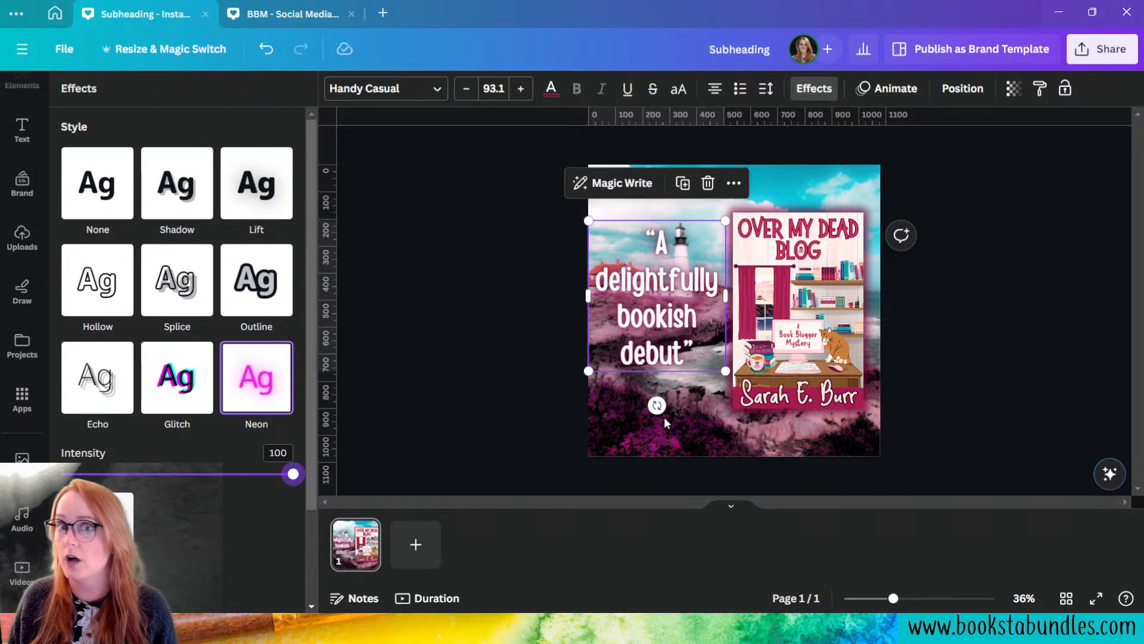
- Apply the Outline effect to the quote with white text and an outline thickness of 114
{"action": "left_click", "coordinate": [285, 281]}
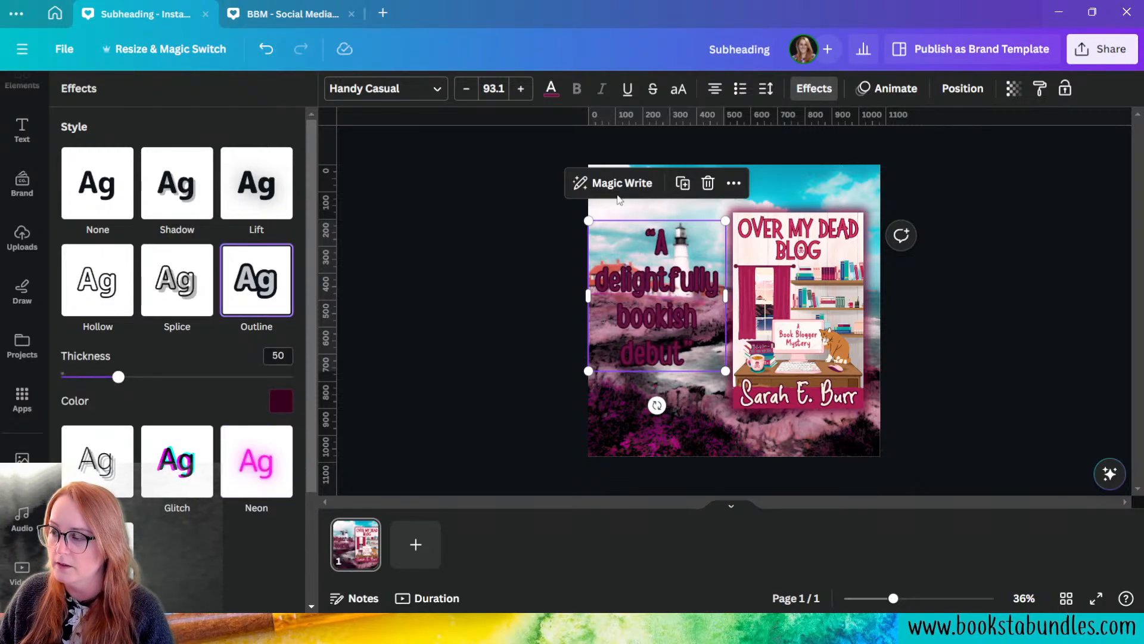
{"action": "left_click", "coordinate": [552, 89]}
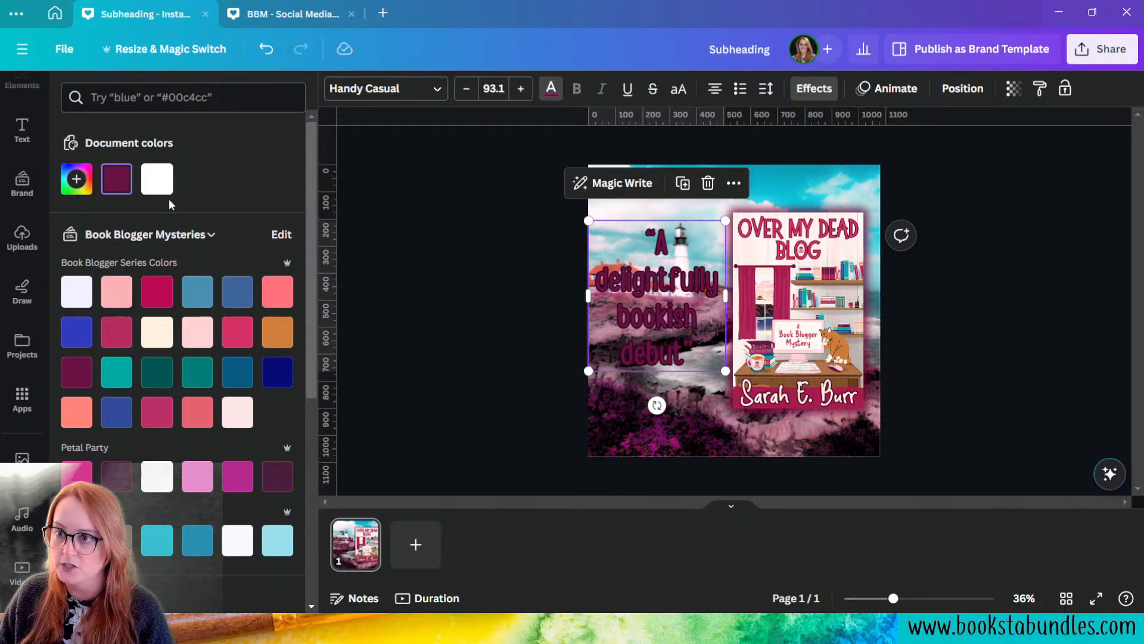
{"action": "left_click", "coordinate": [164, 181]}
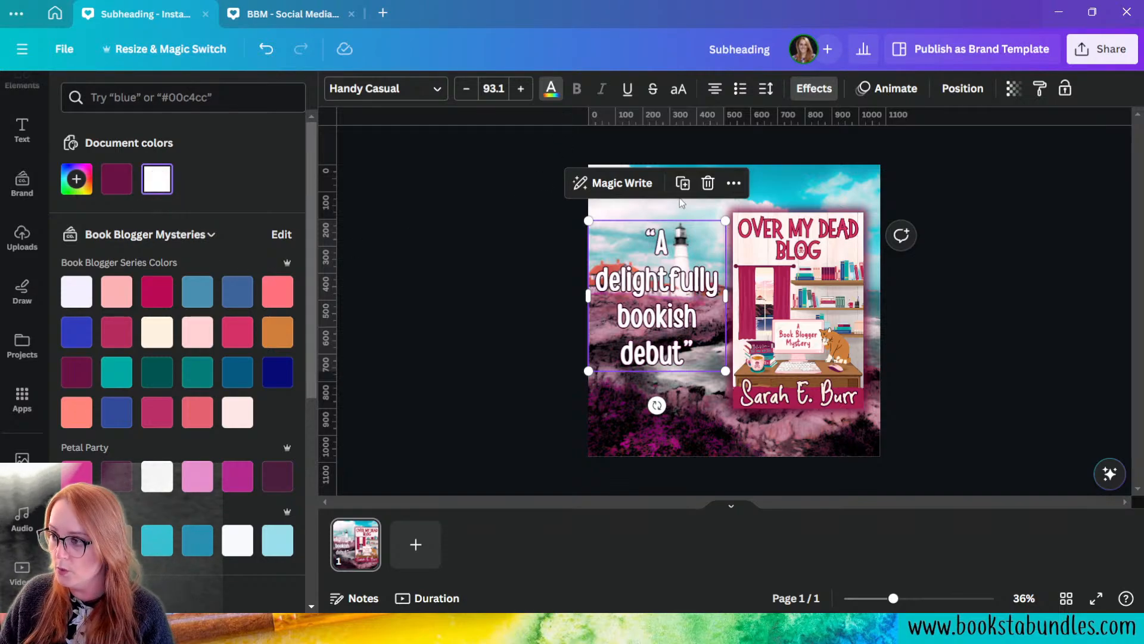
{"action": "left_click", "coordinate": [814, 89]}
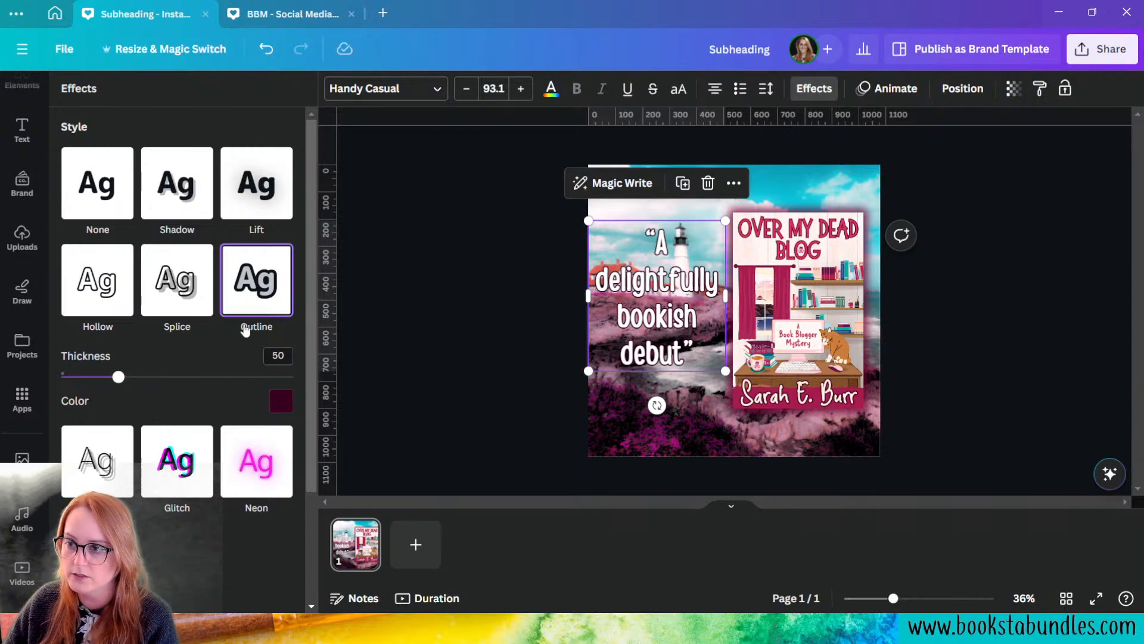
{"action": "left_click_drag", "start_coordinate": [119, 378], "coordinate": [194, 379]}
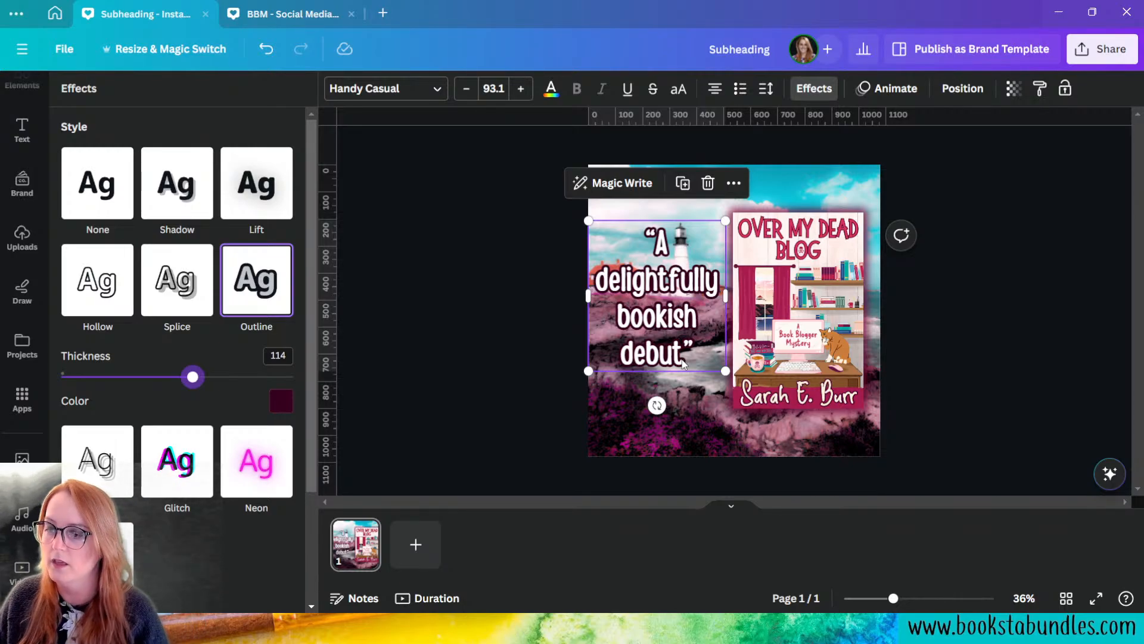
- Sample the quote's outline color from the purple flowers in the background and shift it to a slightly darker shade
{"action": "left_click", "coordinate": [276, 405]}
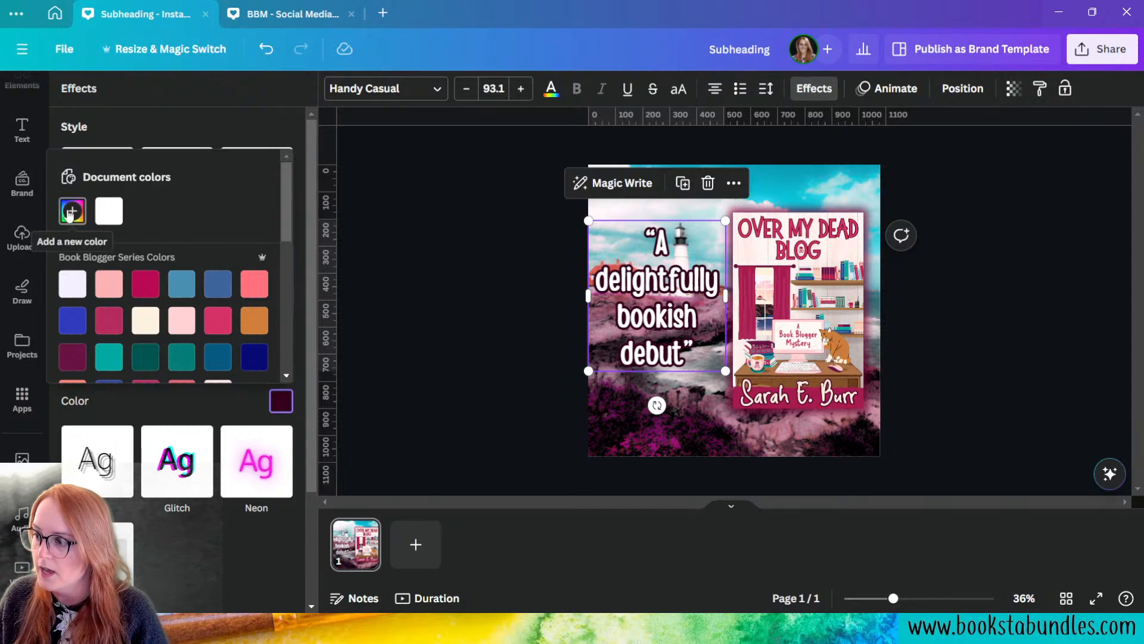
{"action": "left_click", "coordinate": [74, 212]}
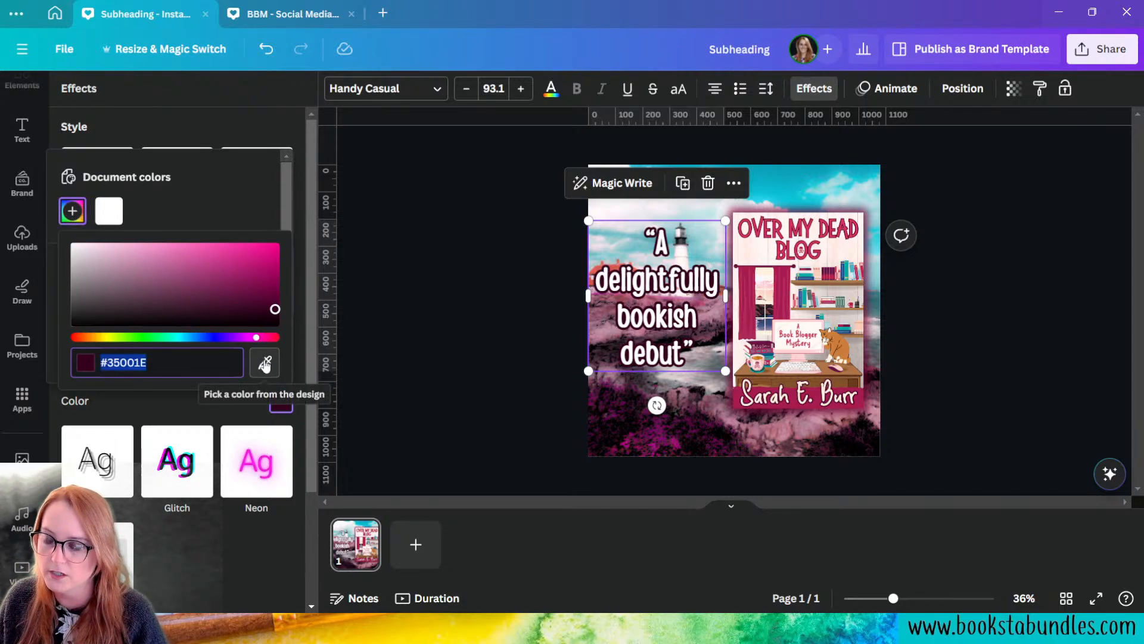
{"action": "left_click", "coordinate": [266, 364]}
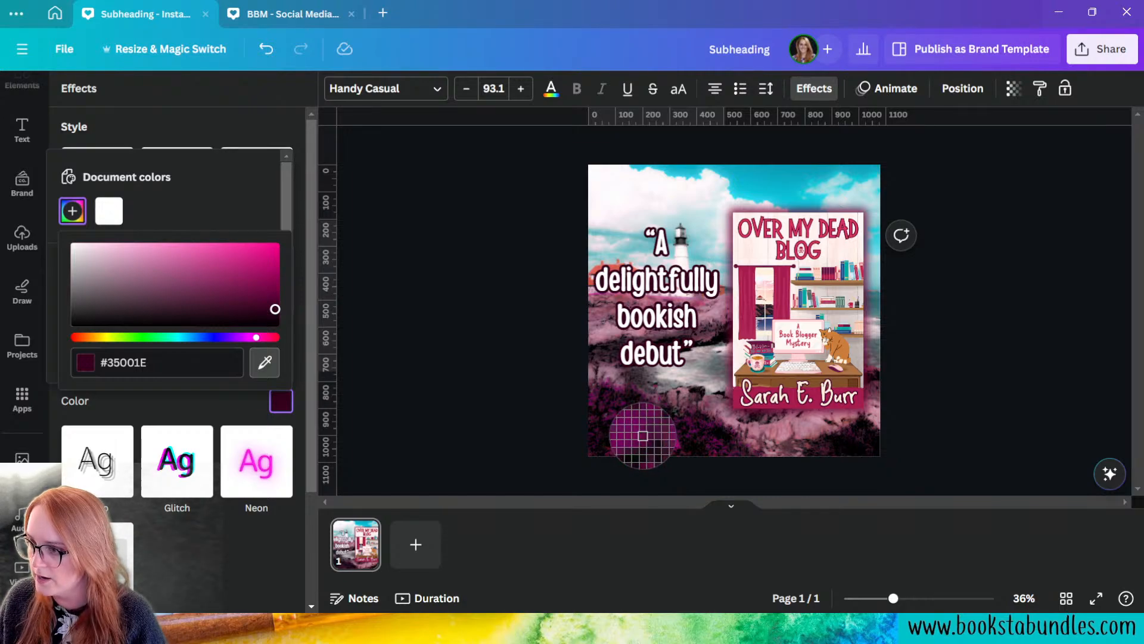
{"action": "left_click", "coordinate": [640, 435]}
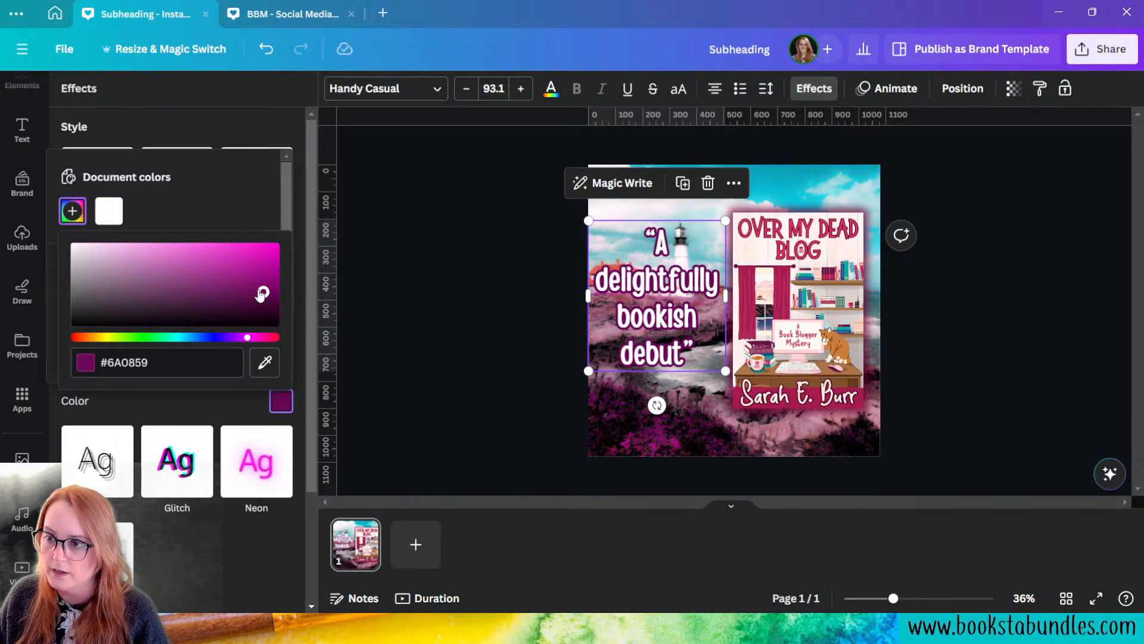
{"action": "left_click_drag", "start_coordinate": [263, 295], "coordinate": [269, 301]}
{"action": "left_click", "coordinate": [491, 410]}
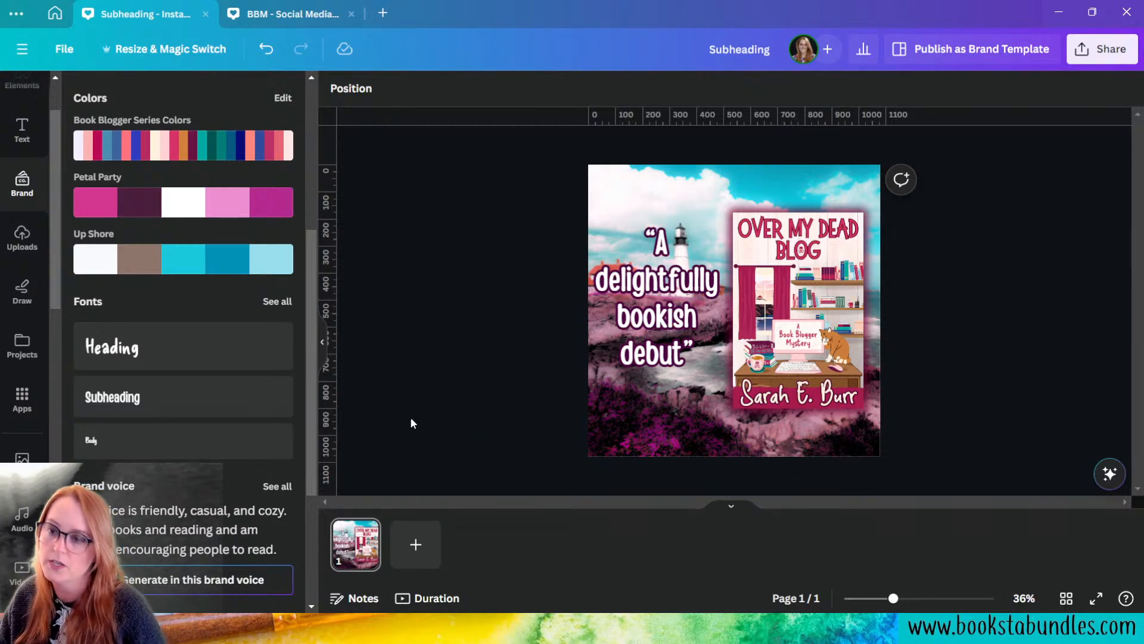
- Reduce the quote's line spacing to 0.95
{"action": "left_click", "coordinate": [613, 304]}
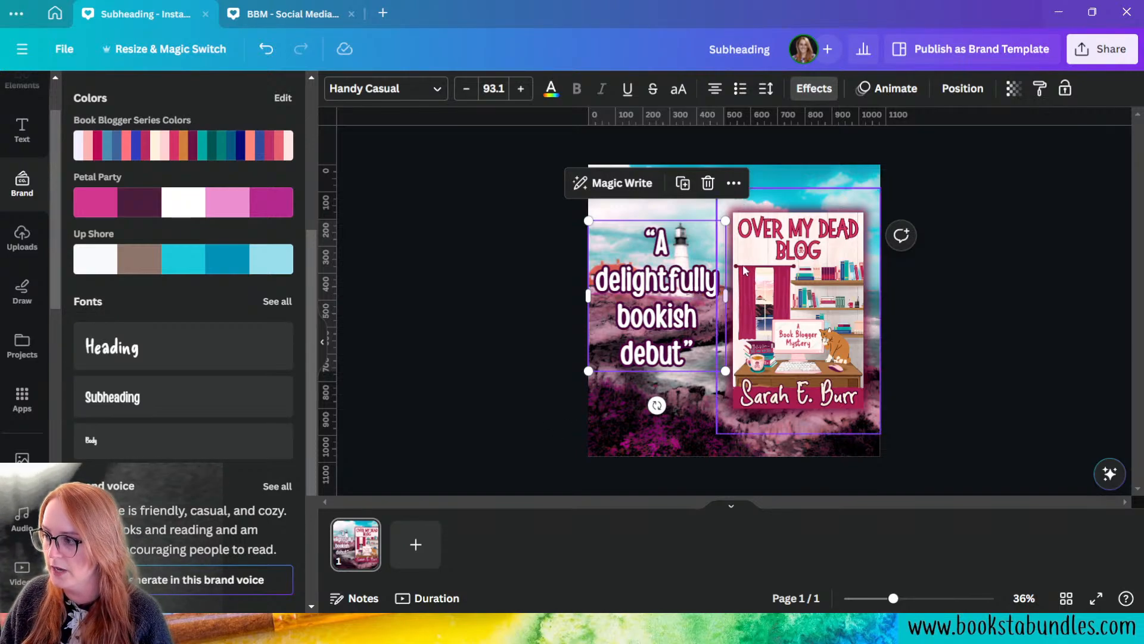
{"action": "left_click", "coordinate": [767, 89]}
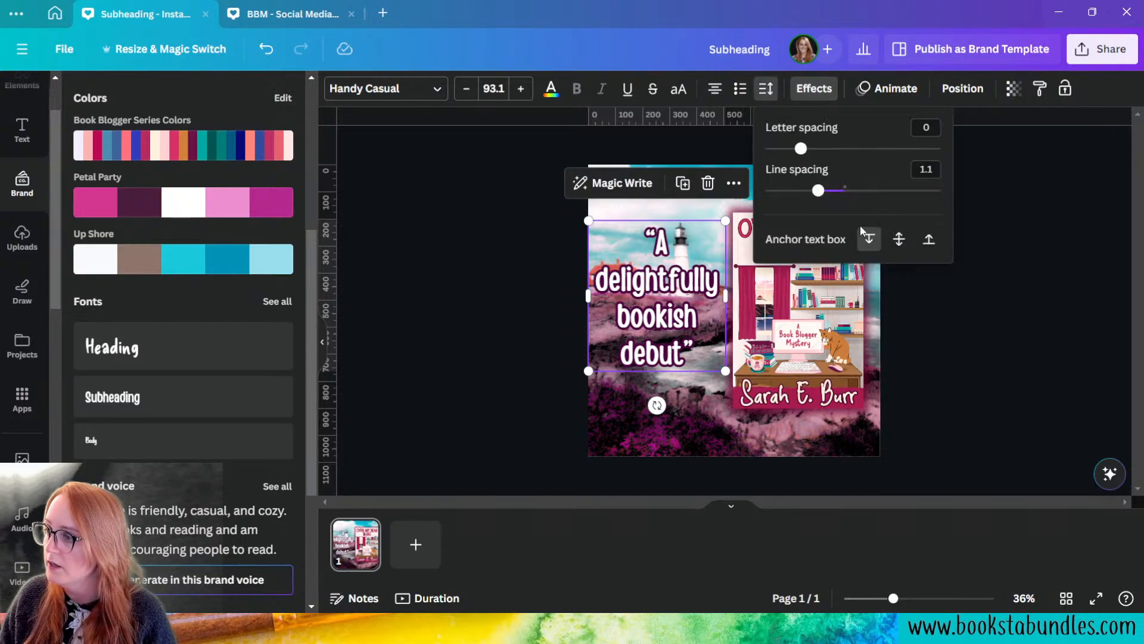
{"action": "left_click_drag", "start_coordinate": [810, 195], "coordinate": [806, 193]}
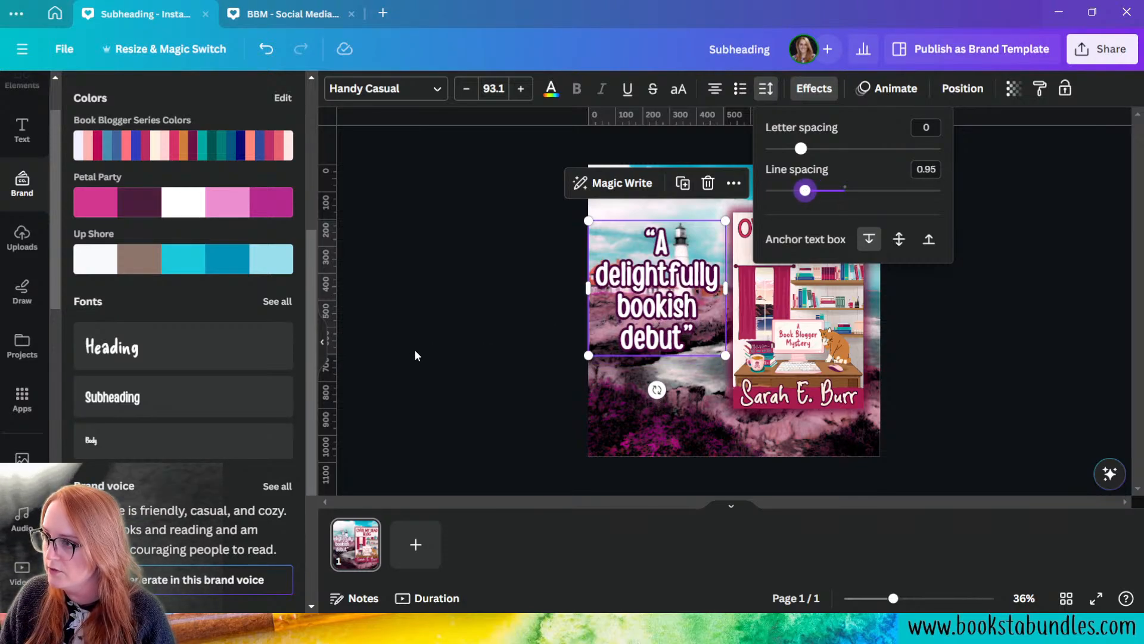
{"action": "left_click", "coordinate": [473, 323]}
{"action": "left_click", "coordinate": [478, 387]}
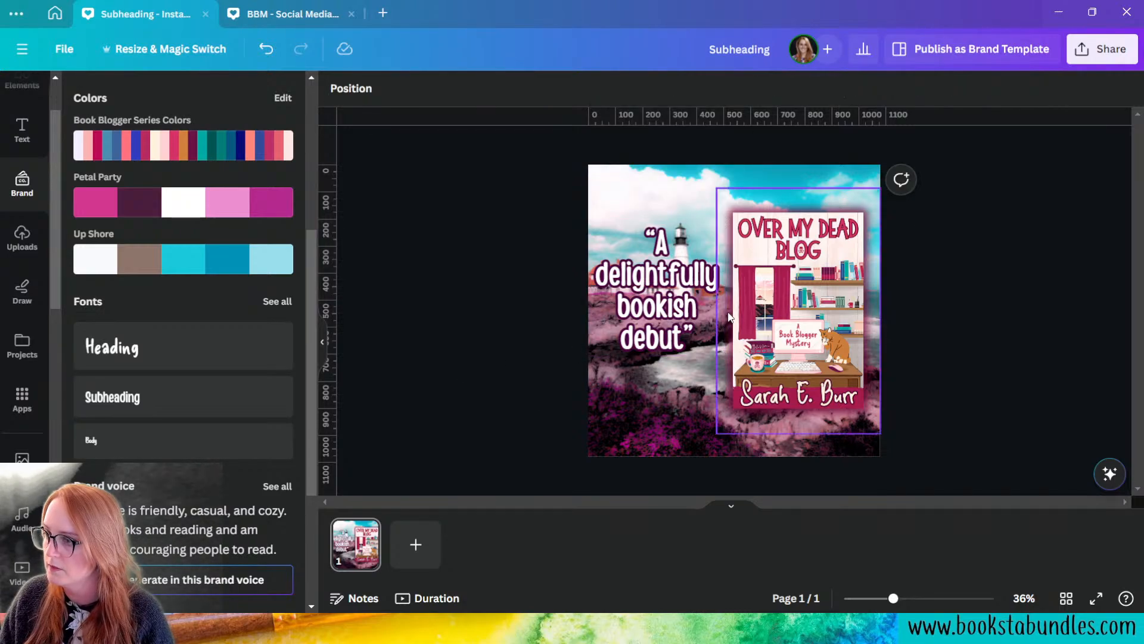
- Nudge the quote down slightly in small increments to center it vertically beside the book cover
{"action": "left_click", "coordinate": [690, 316]}
{"action": "key", "text": "Down"}
{"action": "key", "text": "Down"}
{"action": "key", "text": "Down"}
{"action": "key", "text": "Down"}
{"action": "key", "text": "Down"}
{"action": "key", "text": "Down"}
{"action": "key", "text": "Down"}
{"action": "key", "text": "Down"}
{"action": "key", "text": "Down"}
{"action": "key", "text": "Down"}
{"action": "key", "text": "Down"}
{"action": "key", "text": "Down"}
{"action": "key", "text": "Down"}
{"action": "key", "text": "Down"}
{"action": "key", "text": "Down"}
{"action": "key", "text": "Down"}
{"action": "key", "text": "Down"}
{"action": "key", "text": "Down"}
{"action": "key", "text": "Down"}
{"action": "key", "text": "Down"}
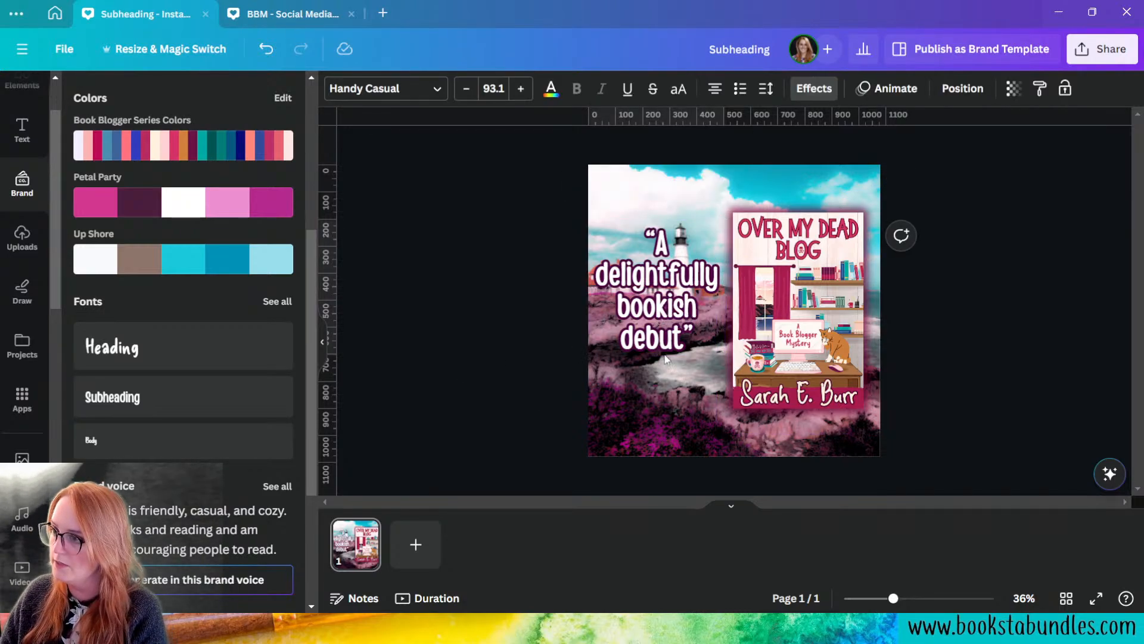
{"action": "key", "text": "Down"}
{"action": "key", "text": "Down"}
{"action": "key", "text": "Down"}
{"action": "key", "text": "Down"}
{"action": "key", "text": "Down"}
{"action": "key", "text": "Down"}
{"action": "key", "text": "Down"}
{"action": "key", "text": "Down"}
{"action": "key", "text": "Down"}
{"action": "key", "text": "Down"}
{"action": "key", "text": "Down"}
{"action": "key", "text": "Down"}
{"action": "key", "text": "Down"}
{"action": "key", "text": "Down"}
{"action": "key", "text": "Down"}
{"action": "key", "text": "Down"}
{"action": "key", "text": "Down"}
{"action": "key", "text": "Down"}
{"action": "key", "text": "Down"}
{"action": "key", "text": "Down"}
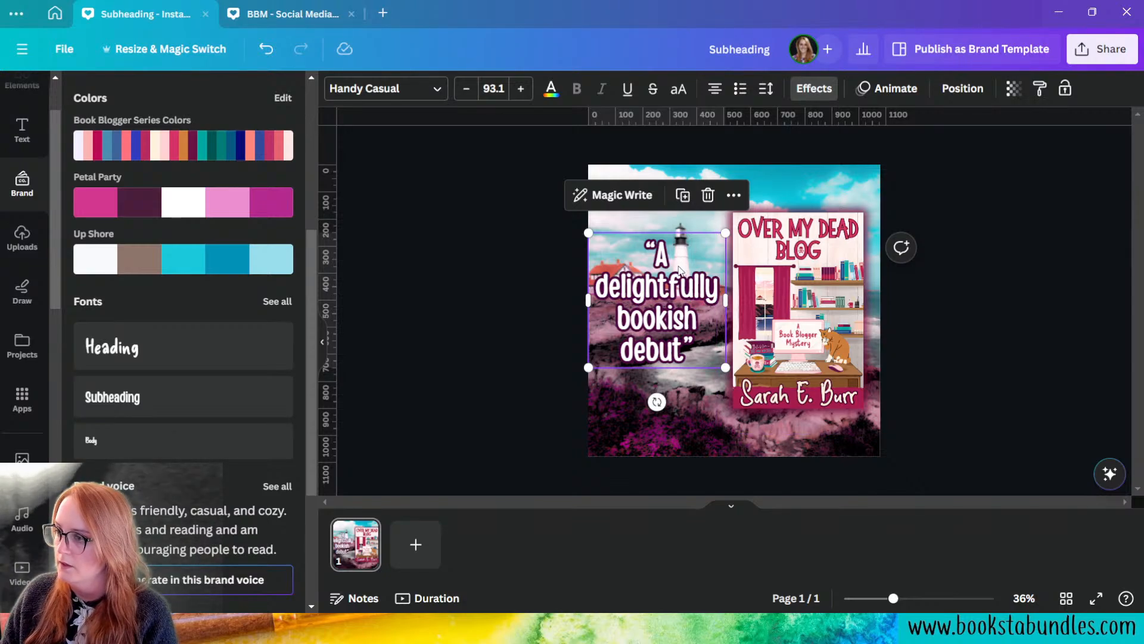
- Remove the word "delightfully" from the quote and insert blank lines between "A" and "bookish" in its place
{"action": "left_click", "coordinate": [672, 285]}
{"action": "double_click", "coordinate": [664, 285]}
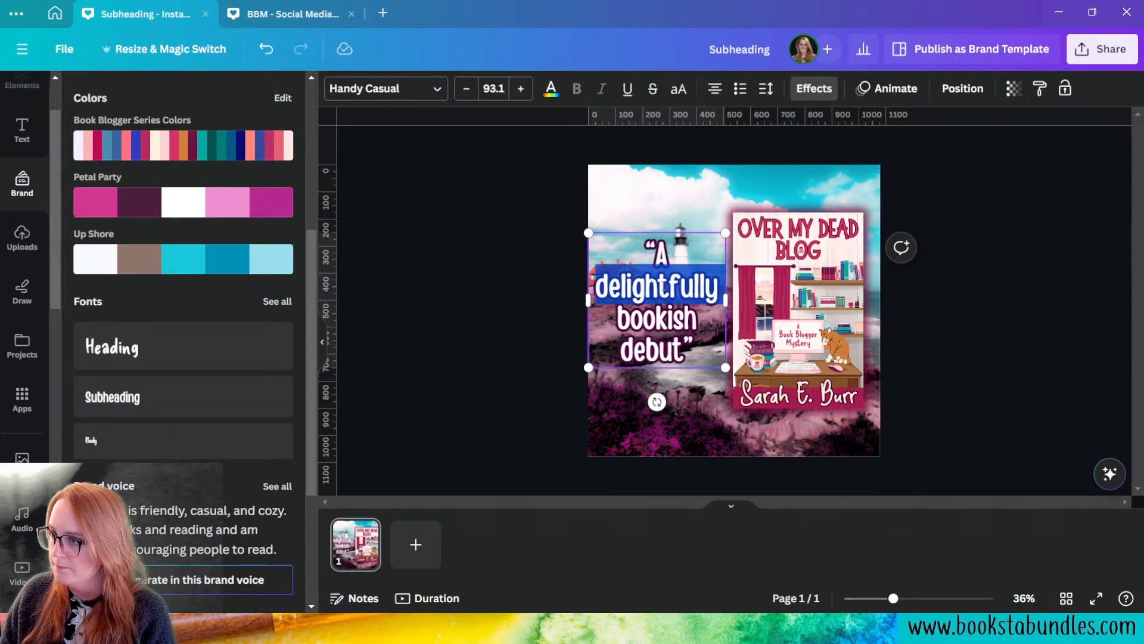
{"action": "key", "text": "BackSpace"}
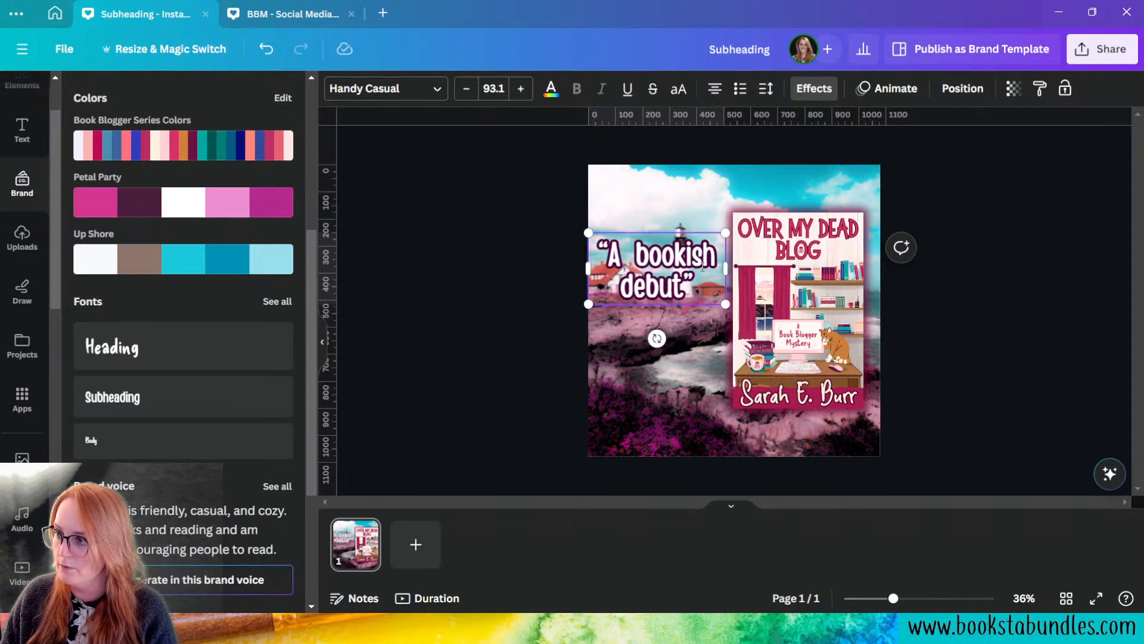
{"action": "key", "text": "Return"}
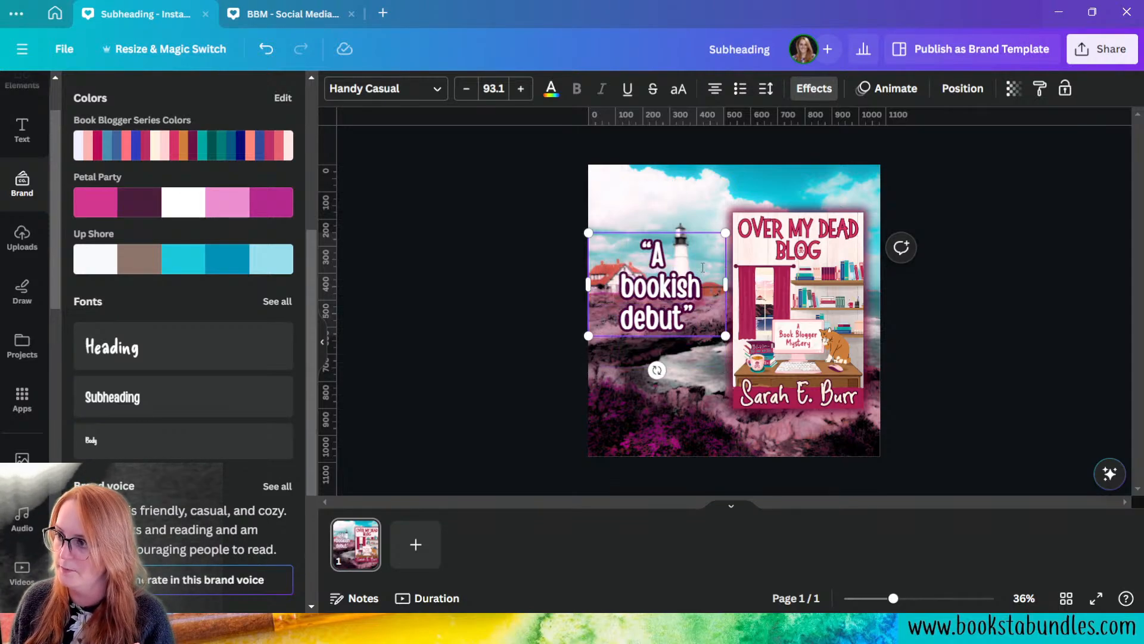
{"action": "key", "text": "Return"}
{"action": "key", "text": "Return"}
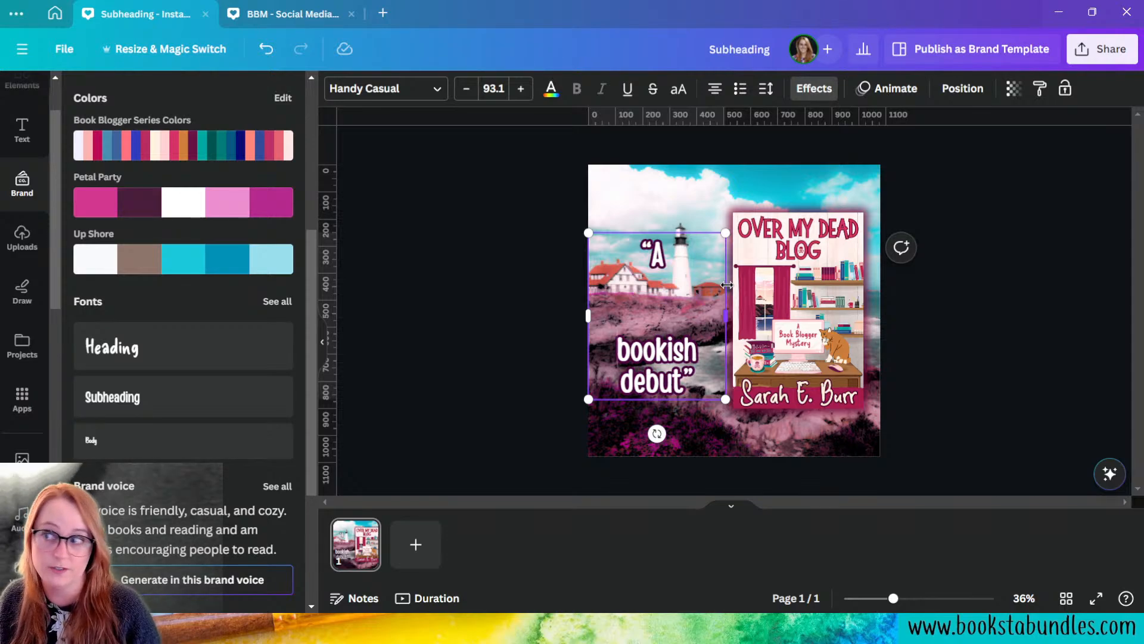
{"action": "left_click", "coordinate": [649, 202]}
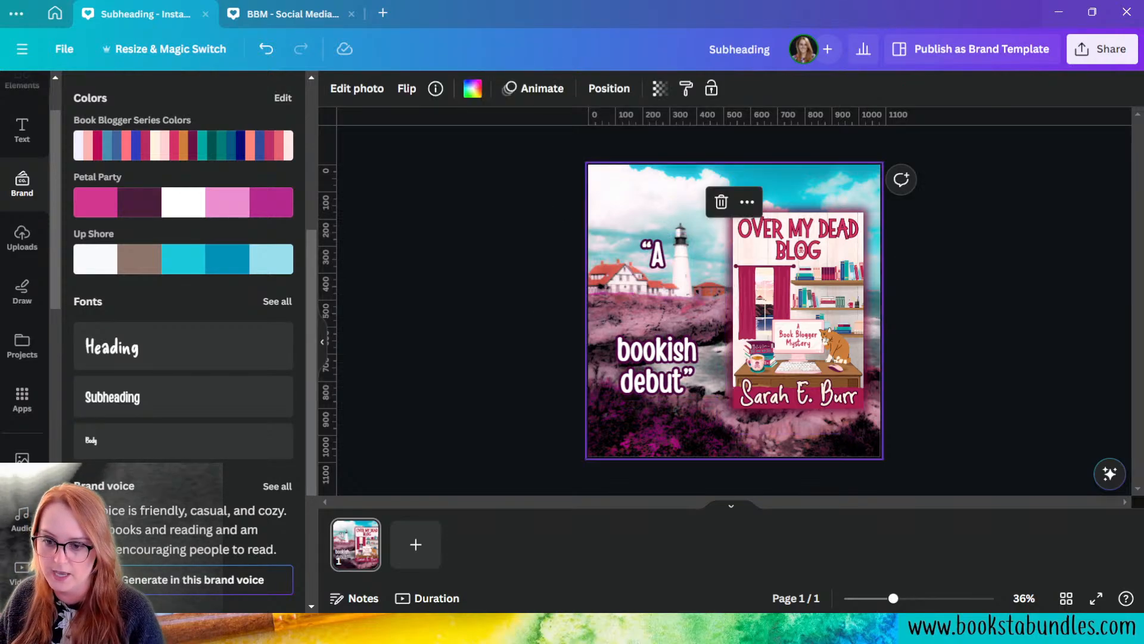
- Open the TypeGradient app and replace its sample main text with "delightfully"
{"action": "scroll", "coordinate": [24, 268], "scroll_direction": "down", "scroll_amount": 10}
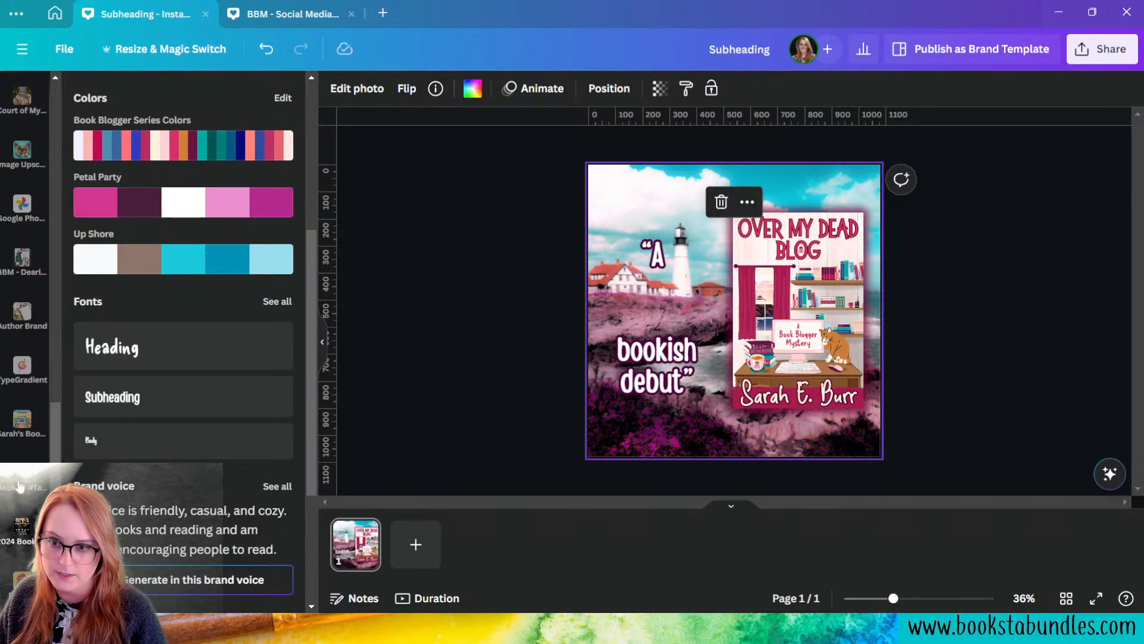
{"action": "scroll", "coordinate": [22, 464], "scroll_direction": "up", "scroll_amount": 2}
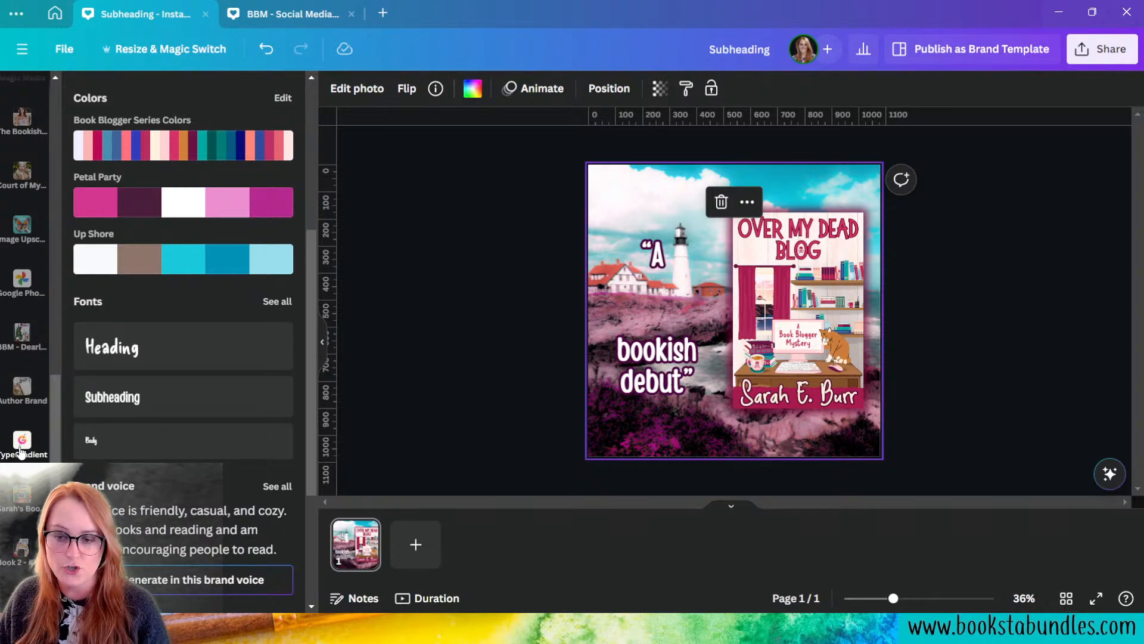
{"action": "left_click", "coordinate": [21, 444]}
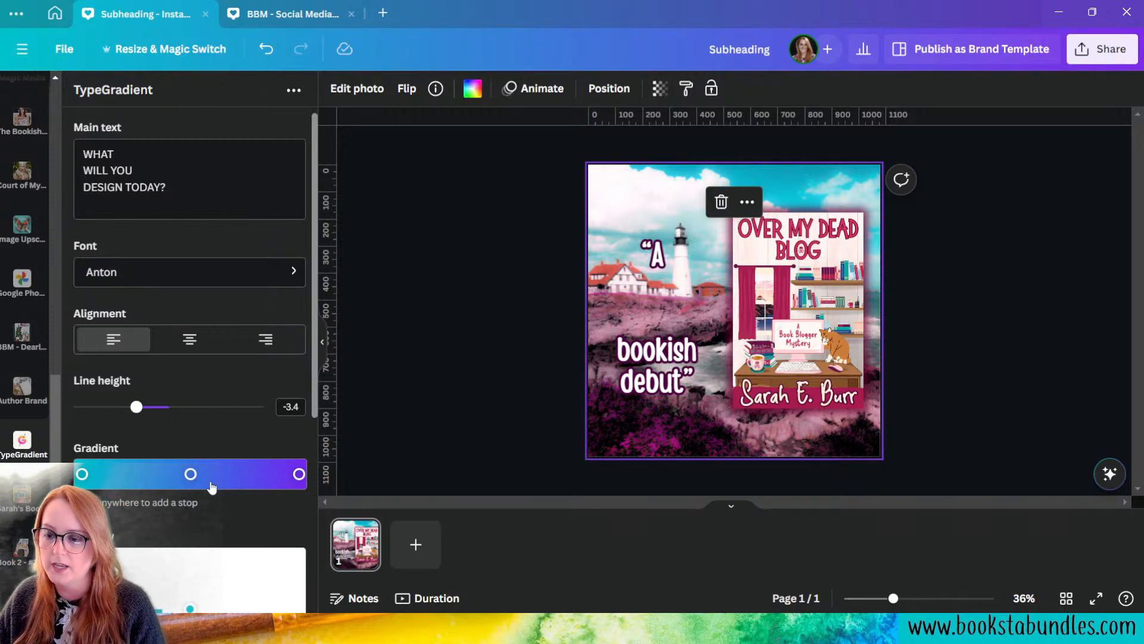
{"action": "scroll", "coordinate": [209, 484], "scroll_direction": "down", "scroll_amount": 3}
{"action": "scroll", "coordinate": [215, 480], "scroll_direction": "down", "scroll_amount": 3}
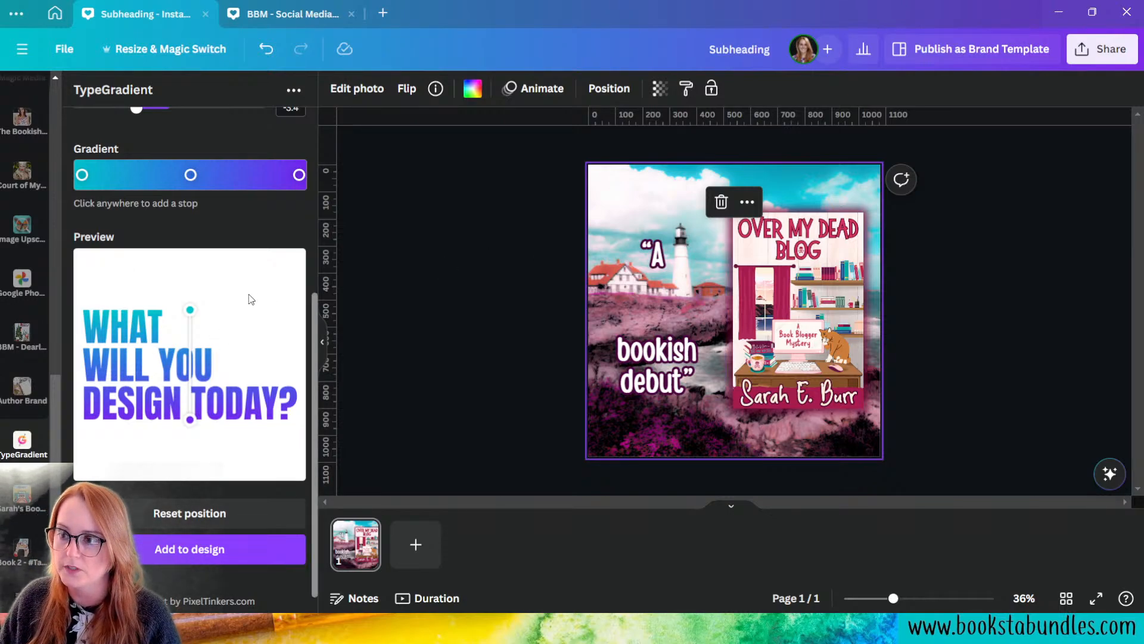
{"action": "scroll", "coordinate": [251, 299], "scroll_direction": "up", "scroll_amount": 6}
{"action": "left_click_drag", "start_coordinate": [190, 188], "coordinate": [69, 147]}
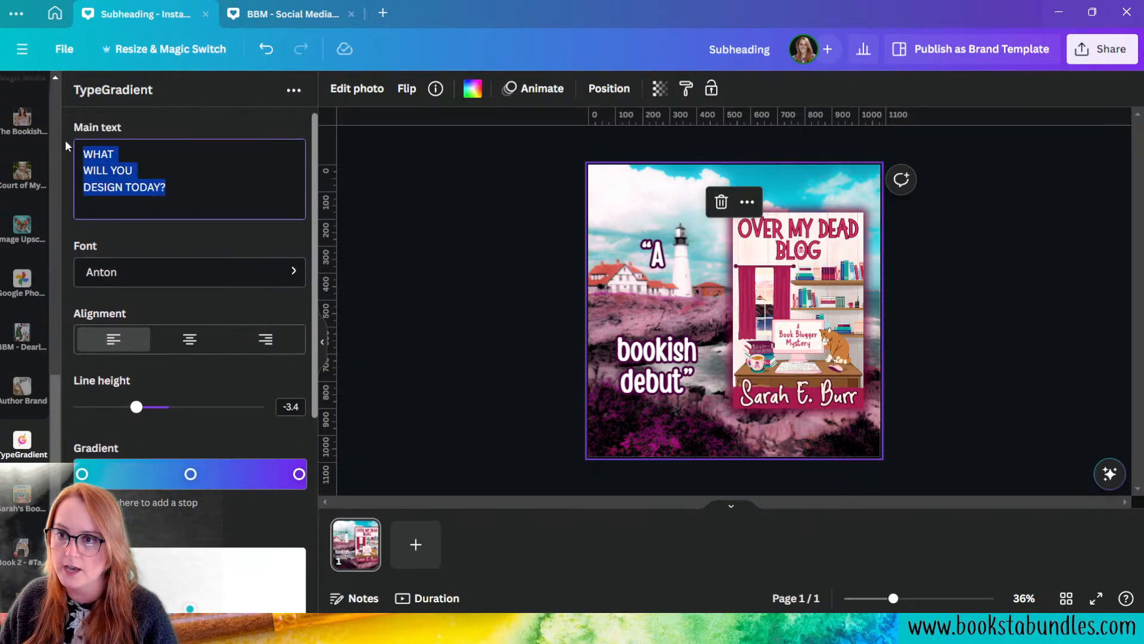
{"action": "type", "text": "delightfully"}
{"action": "scroll", "coordinate": [240, 209], "scroll_direction": "down", "scroll_amount": 4}
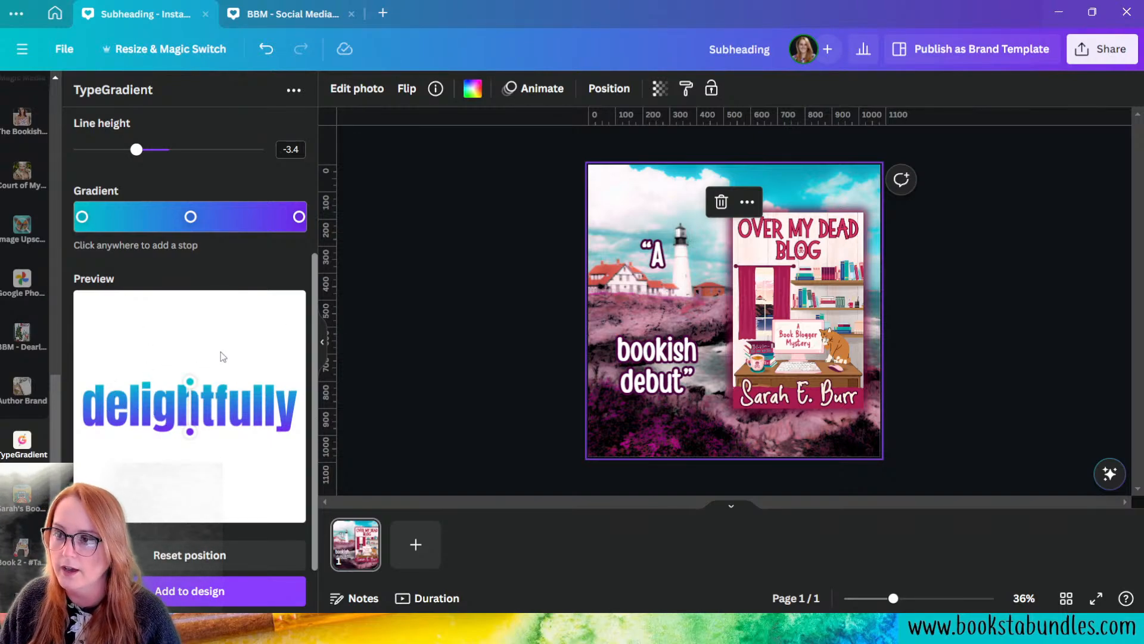
- Browse the TypeGradient fonts for one resembling the quote's lettering and choose Barely Enough
{"action": "scroll", "coordinate": [220, 351], "scroll_direction": "up", "scroll_amount": 3}
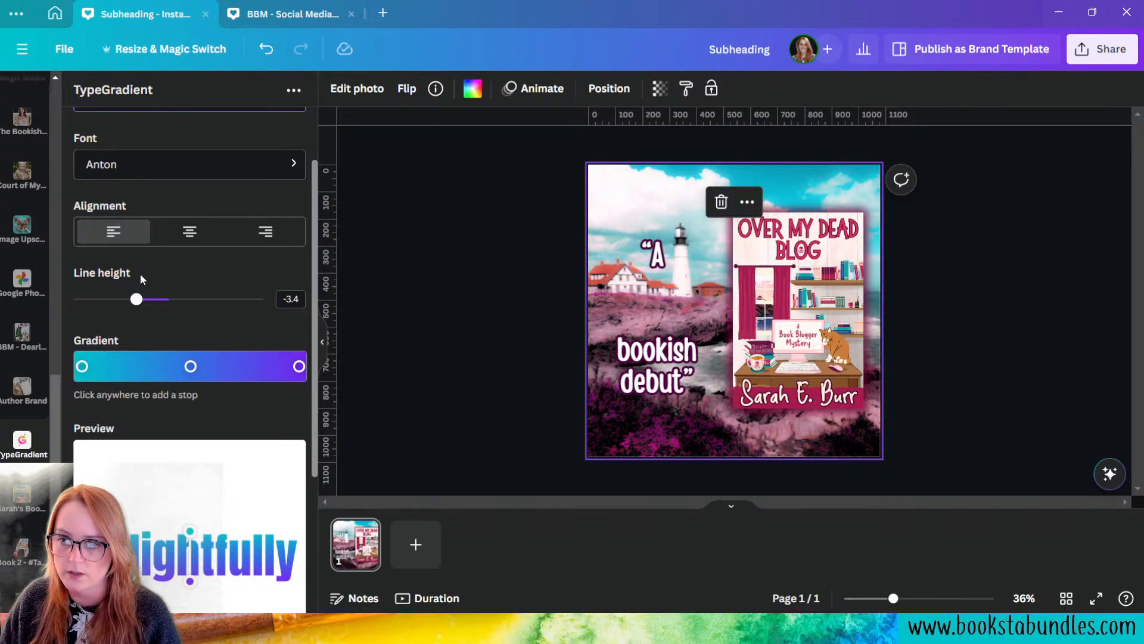
{"action": "left_click", "coordinate": [268, 161]}
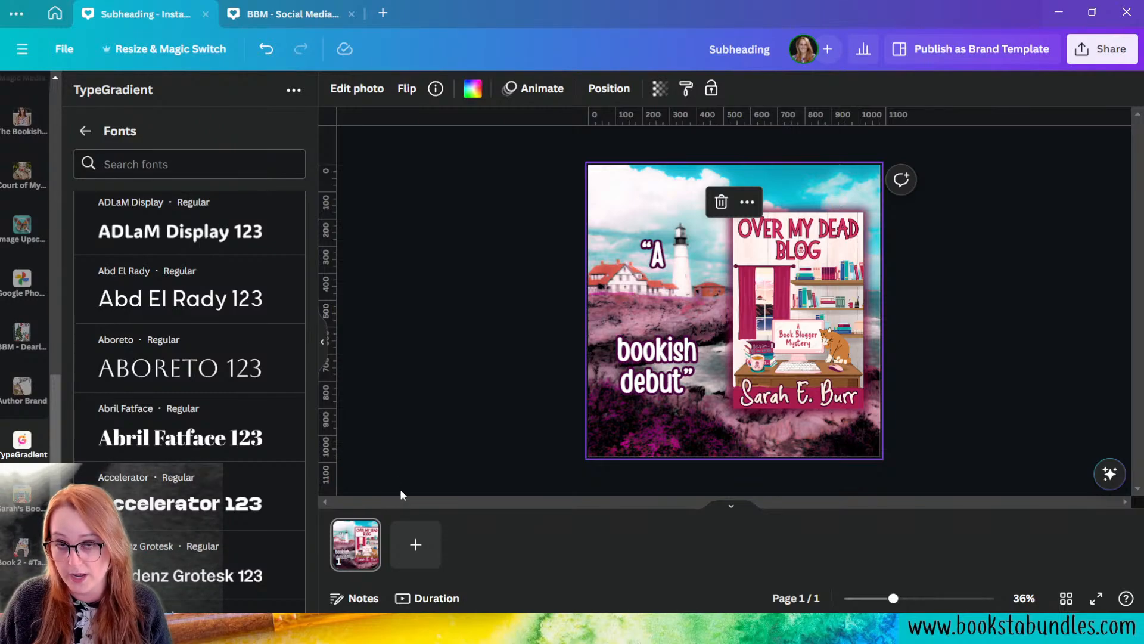
{"action": "scroll", "coordinate": [280, 324], "scroll_direction": "down", "scroll_amount": 3}
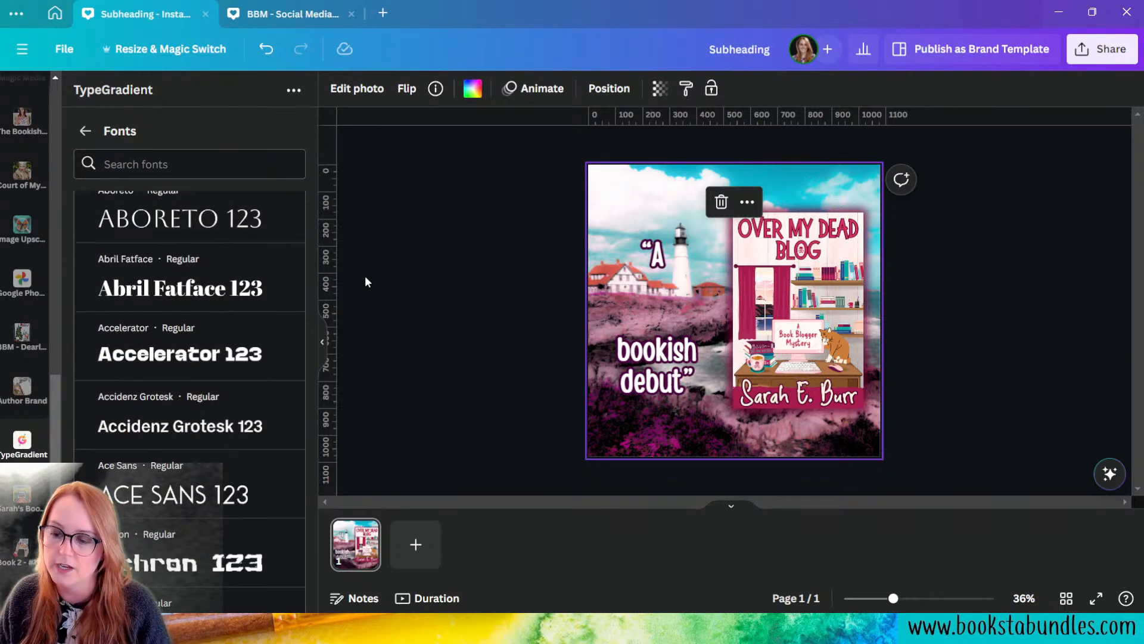
{"action": "scroll", "coordinate": [262, 367], "scroll_direction": "down", "scroll_amount": 4}
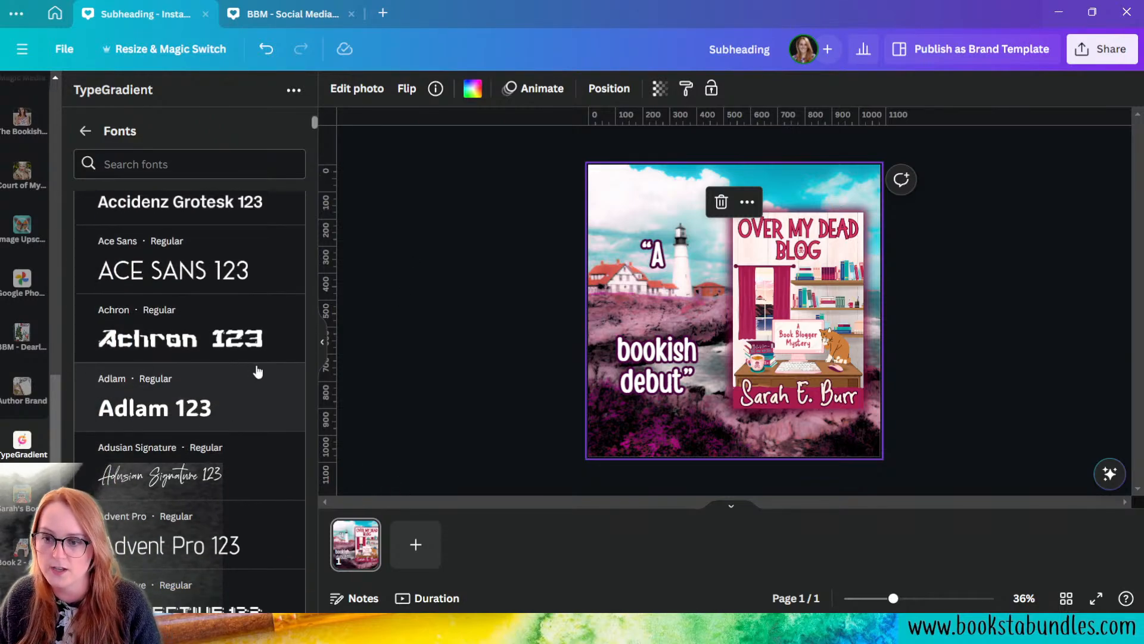
{"action": "scroll", "coordinate": [257, 371], "scroll_direction": "down", "scroll_amount": 1}
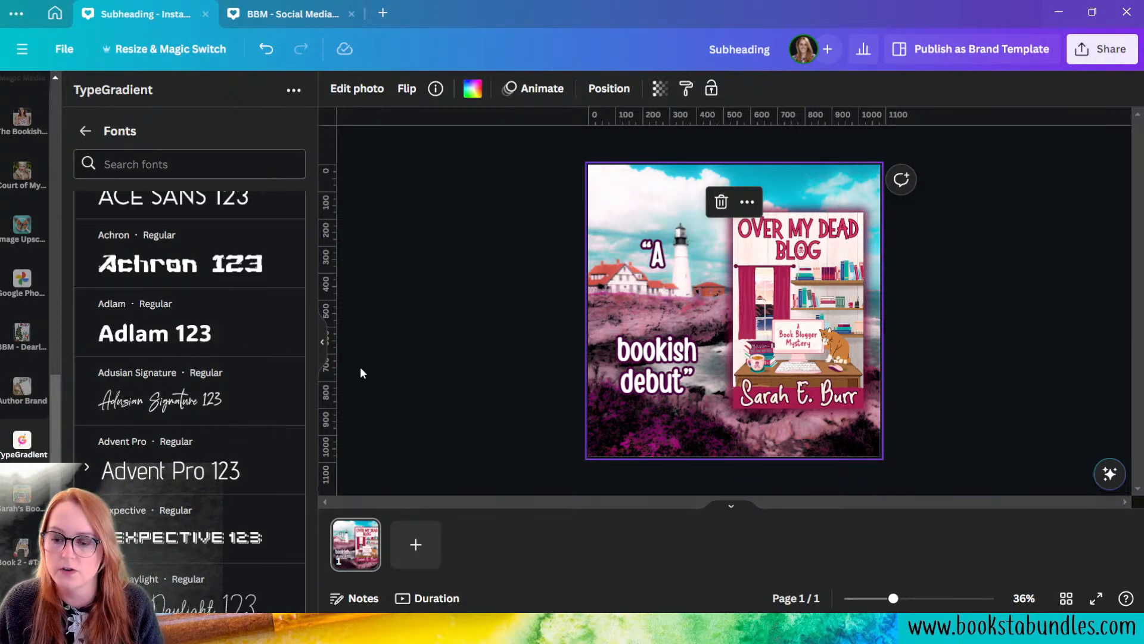
{"action": "scroll", "coordinate": [227, 373], "scroll_direction": "down", "scroll_amount": 1}
{"action": "scroll", "coordinate": [238, 372], "scroll_direction": "down", "scroll_amount": 2}
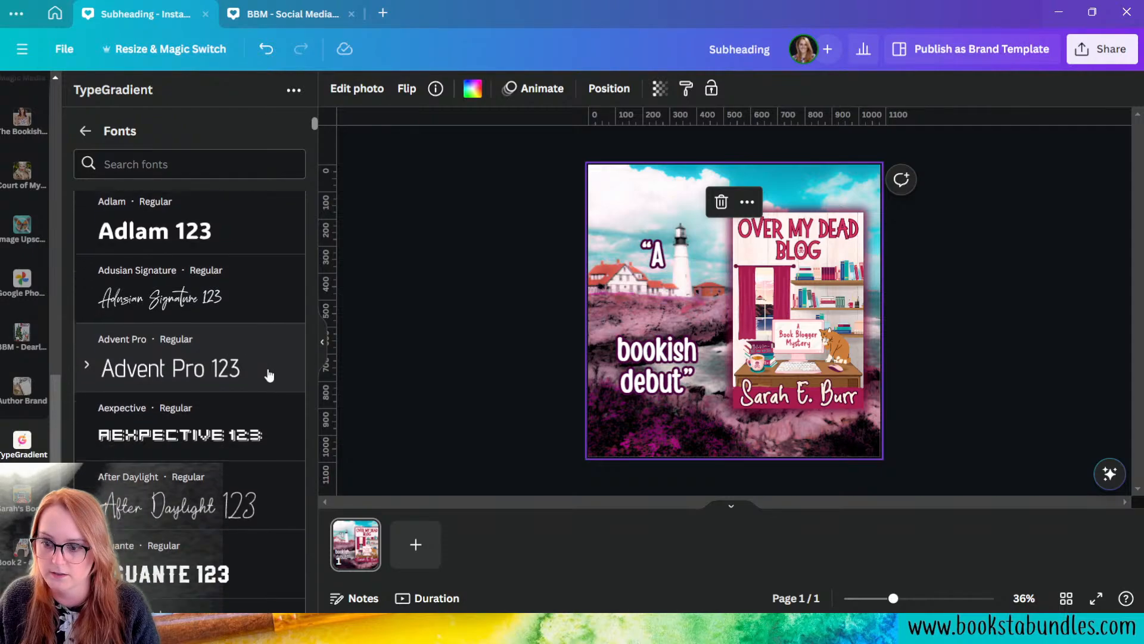
{"action": "scroll", "coordinate": [246, 331], "scroll_direction": "down", "scroll_amount": 2}
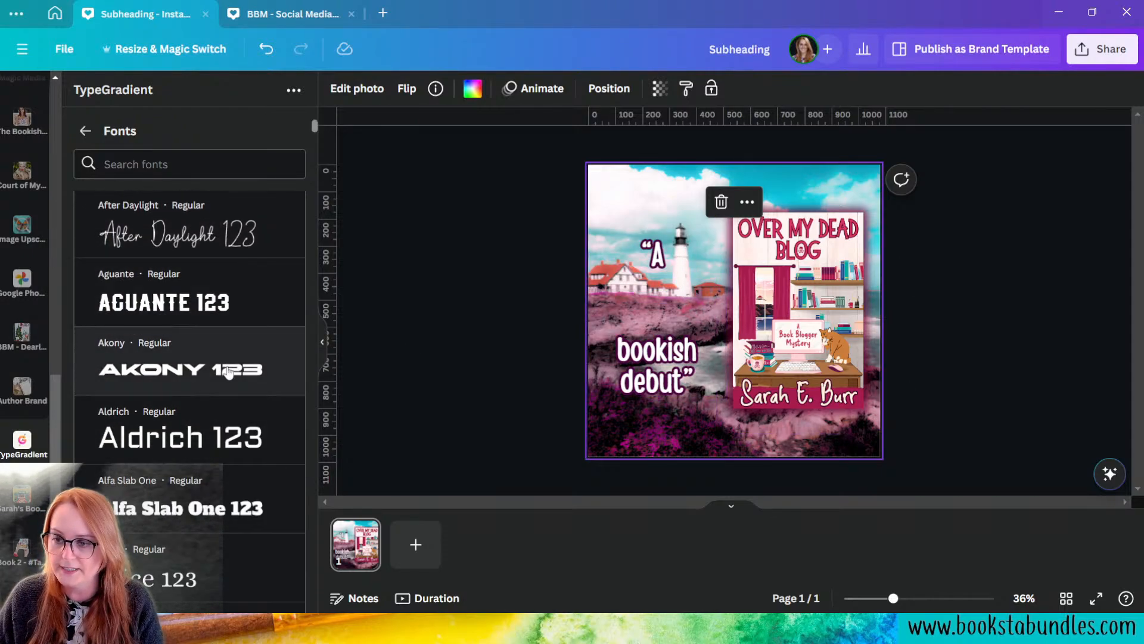
{"action": "scroll", "coordinate": [187, 396], "scroll_direction": "down", "scroll_amount": 3}
{"action": "scroll", "coordinate": [191, 392], "scroll_direction": "down", "scroll_amount": 2}
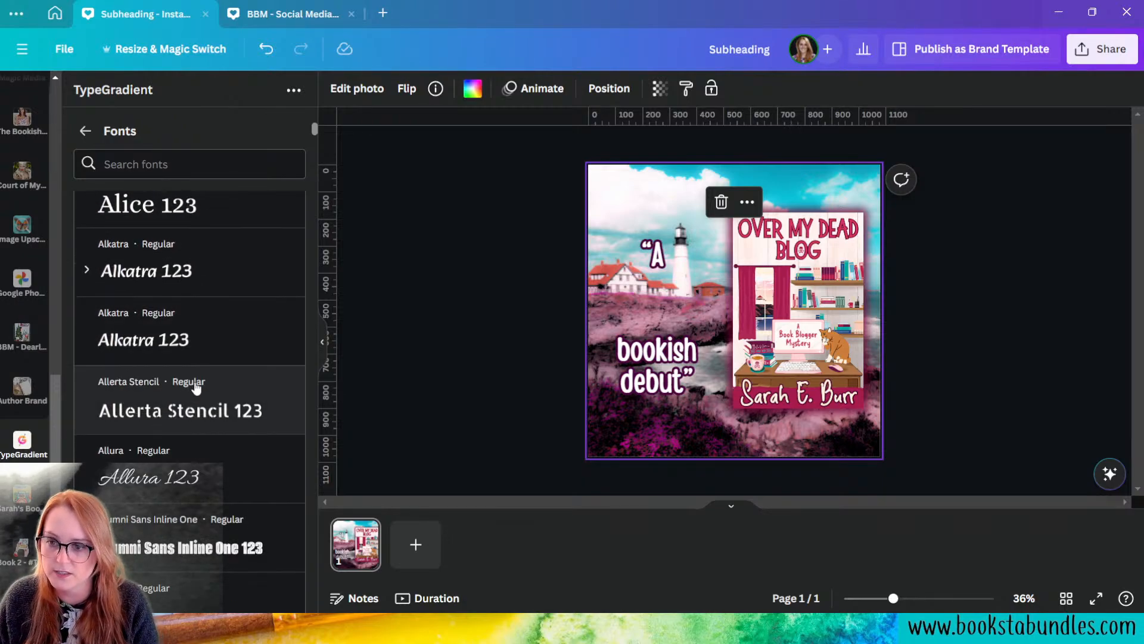
{"action": "scroll", "coordinate": [196, 388], "scroll_direction": "down", "scroll_amount": 5}
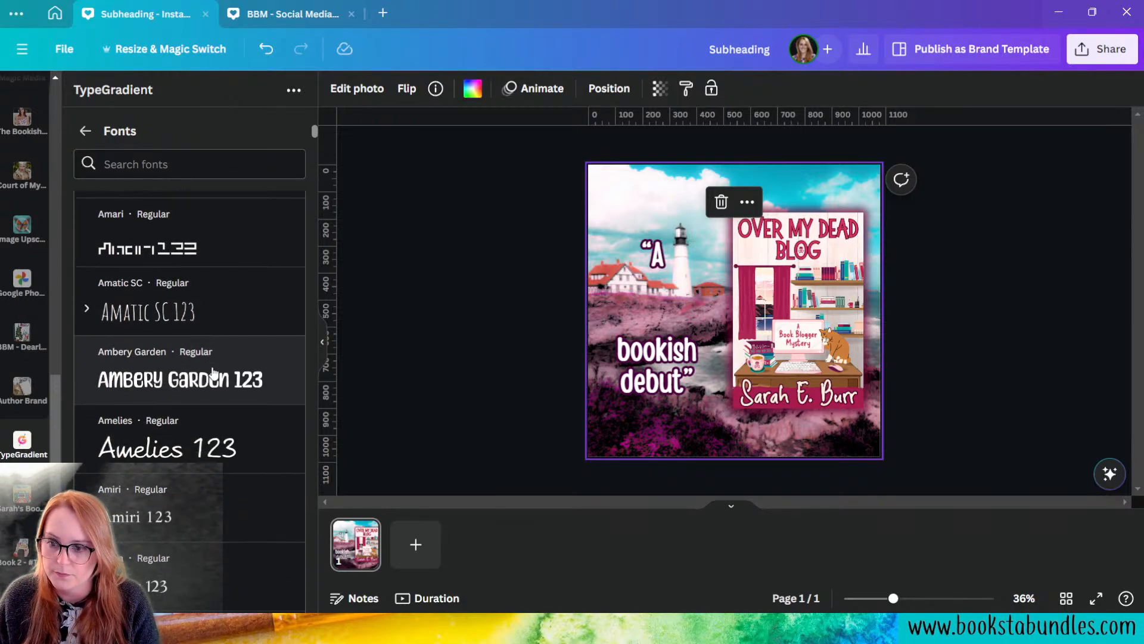
{"action": "scroll", "coordinate": [226, 366], "scroll_direction": "down", "scroll_amount": 3}
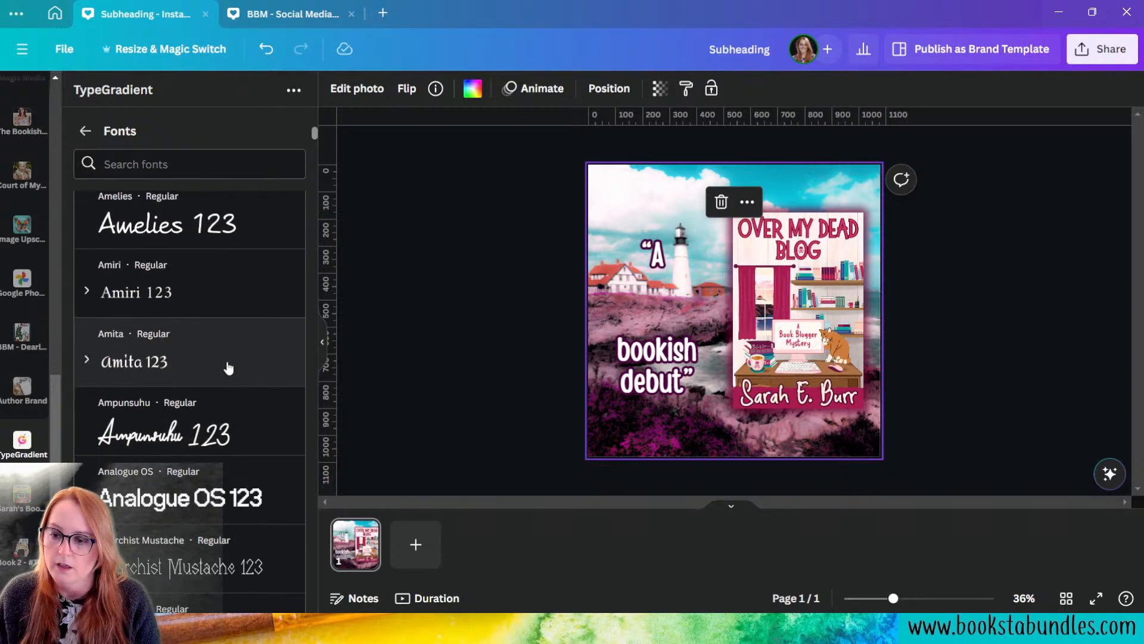
{"action": "scroll", "coordinate": [250, 366], "scroll_direction": "down", "scroll_amount": 3}
{"action": "scroll", "coordinate": [250, 369], "scroll_direction": "down", "scroll_amount": 2}
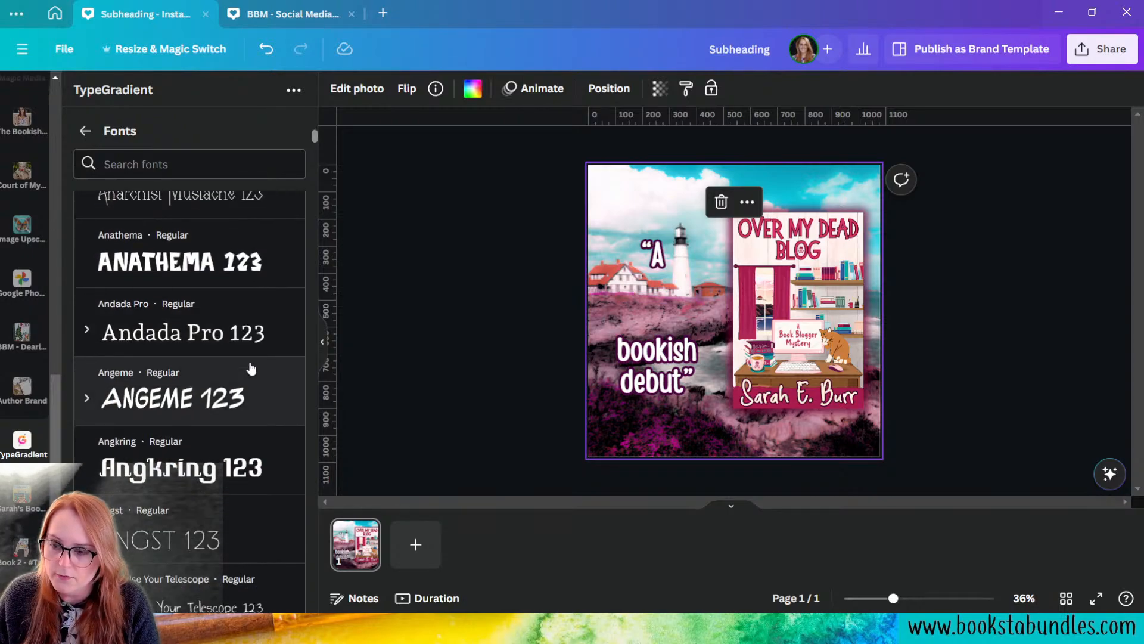
{"action": "scroll", "coordinate": [255, 433], "scroll_direction": "down", "scroll_amount": 7}
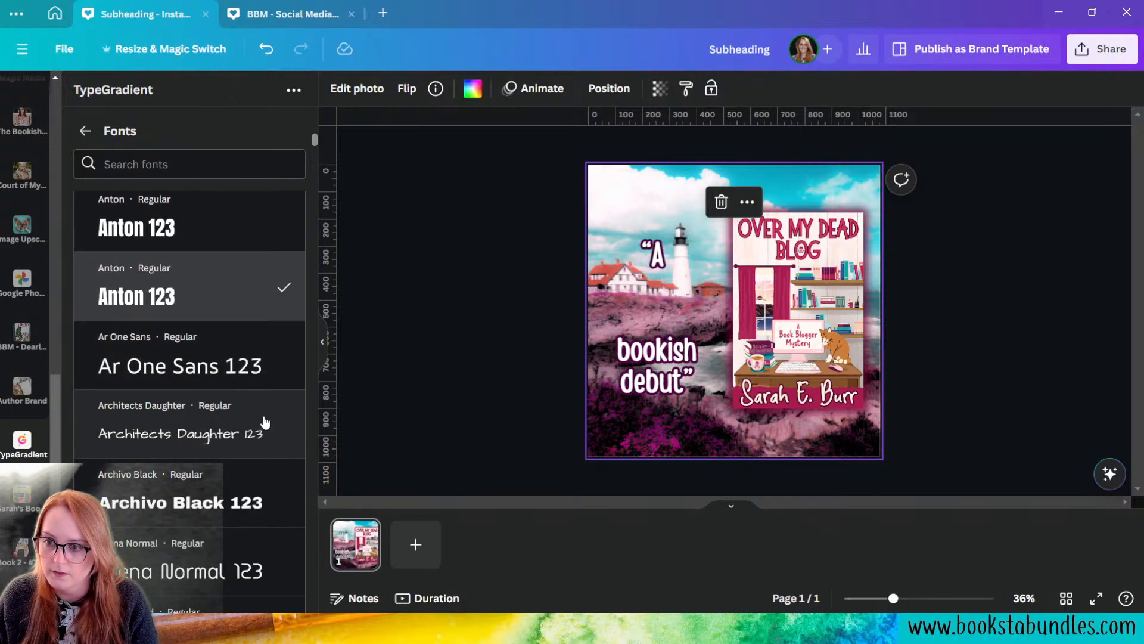
{"action": "scroll", "coordinate": [262, 423], "scroll_direction": "down", "scroll_amount": 4}
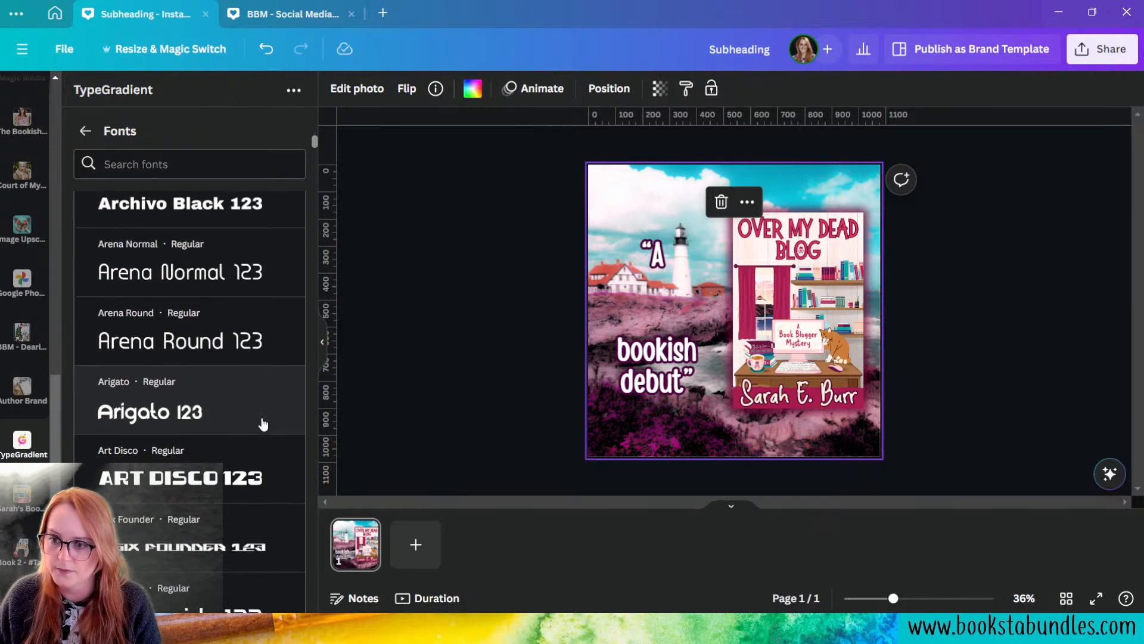
{"action": "scroll", "coordinate": [263, 423], "scroll_direction": "down", "scroll_amount": 7}
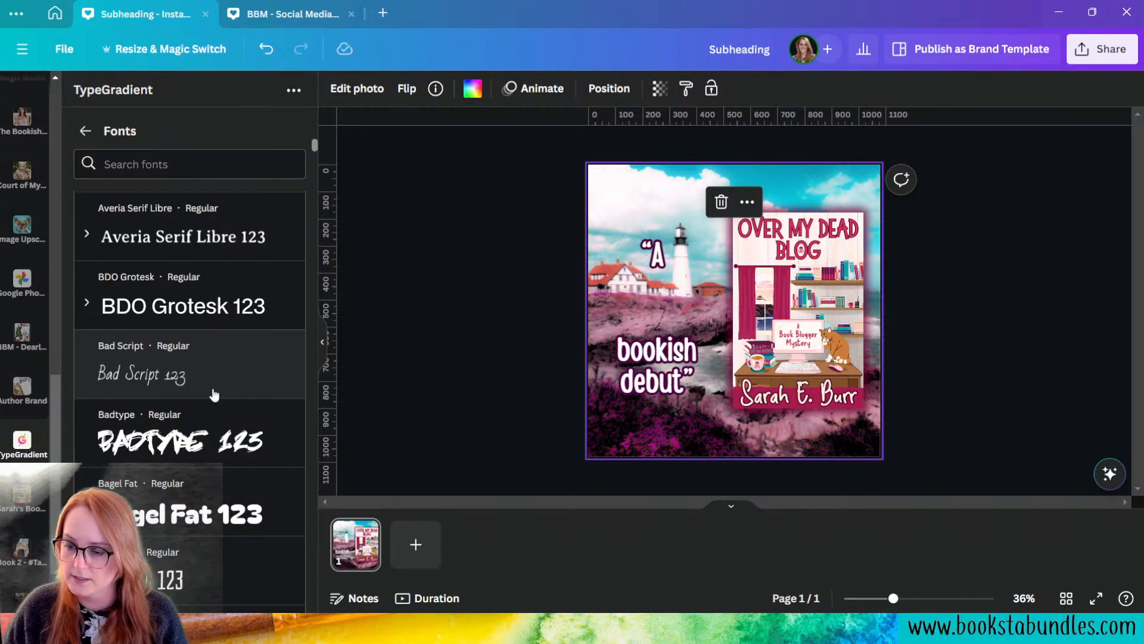
{"action": "scroll", "coordinate": [248, 388], "scroll_direction": "down", "scroll_amount": 1}
{"action": "scroll", "coordinate": [242, 518], "scroll_direction": "down", "scroll_amount": 2}
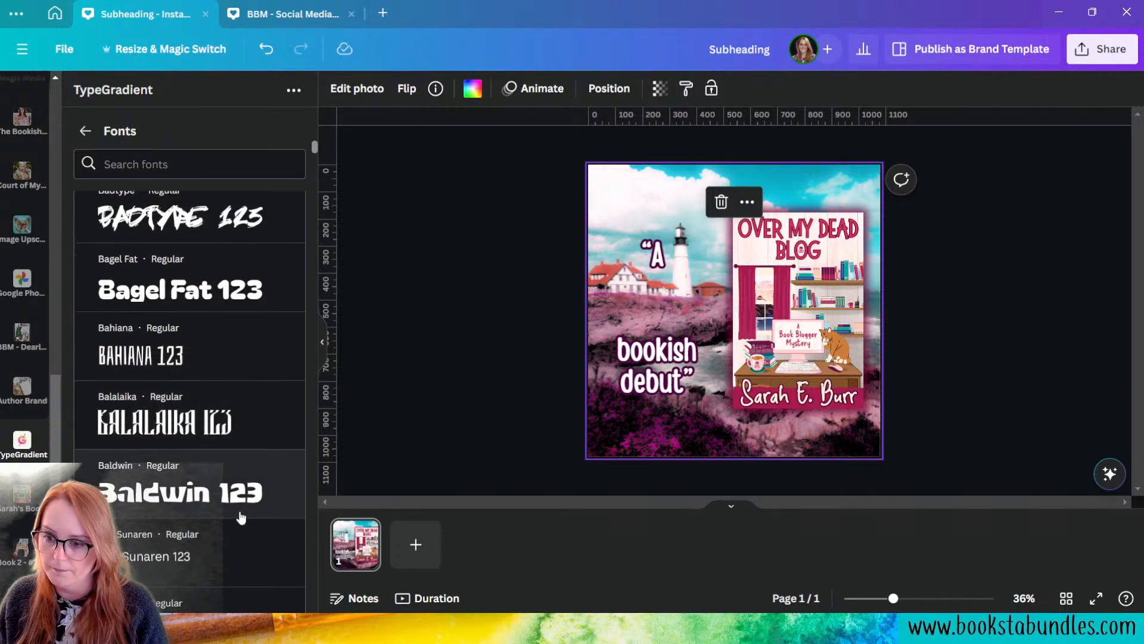
{"action": "scroll", "coordinate": [241, 517], "scroll_direction": "down", "scroll_amount": 6}
{"action": "scroll", "coordinate": [246, 515], "scroll_direction": "down", "scroll_amount": 6}
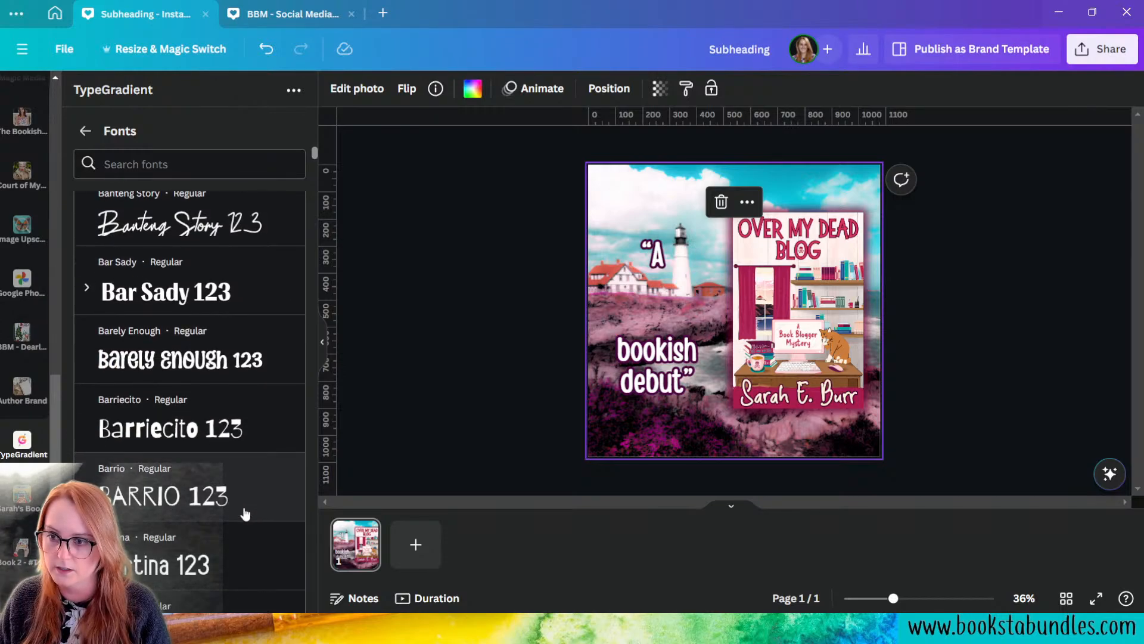
{"action": "left_click", "coordinate": [164, 366]}
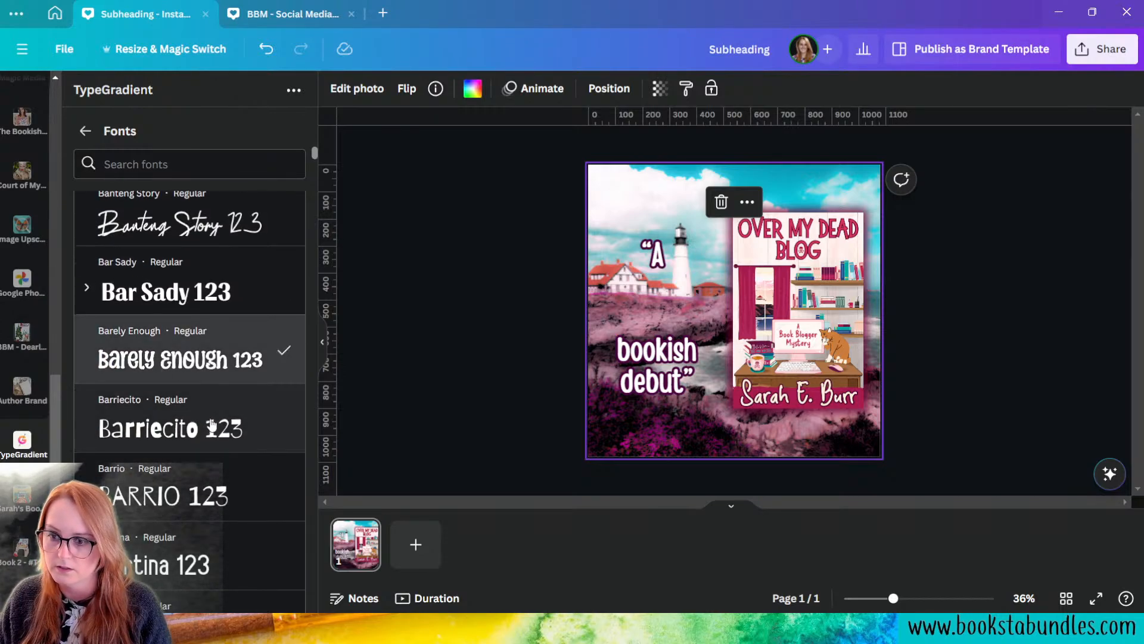
- Set the gradient text's font to Boogaloo and return to the TypeGradient settings
{"action": "scroll", "coordinate": [209, 427], "scroll_direction": "down", "scroll_amount": 4}
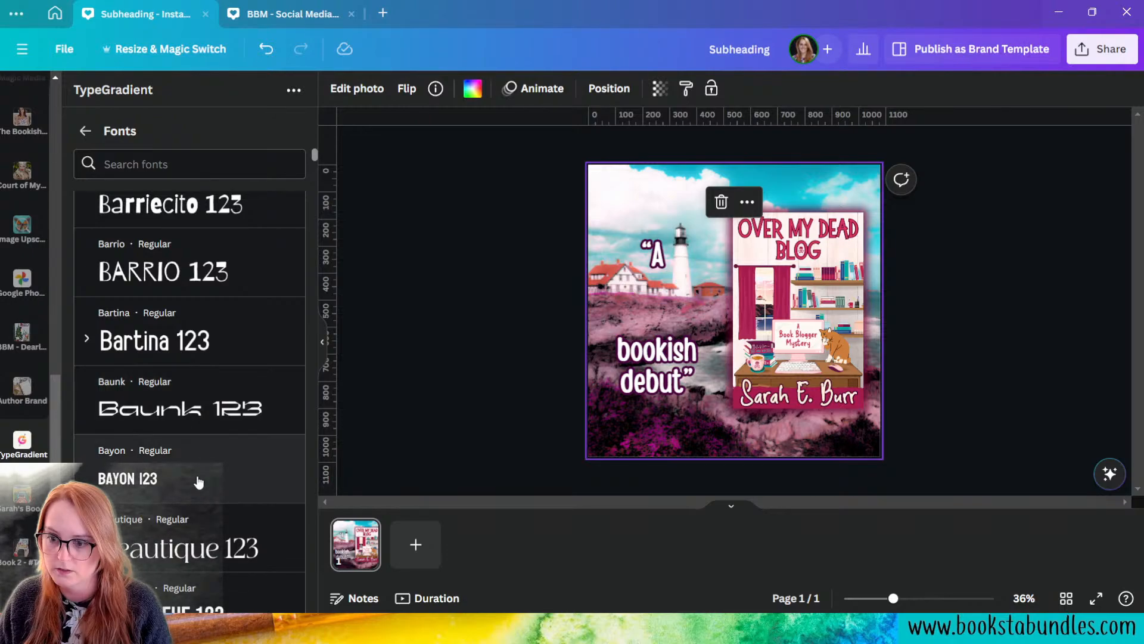
{"action": "scroll", "coordinate": [195, 478], "scroll_direction": "down", "scroll_amount": 2}
{"action": "scroll", "coordinate": [197, 479], "scroll_direction": "down", "scroll_amount": 2}
{"action": "scroll", "coordinate": [198, 480], "scroll_direction": "down", "scroll_amount": 10}
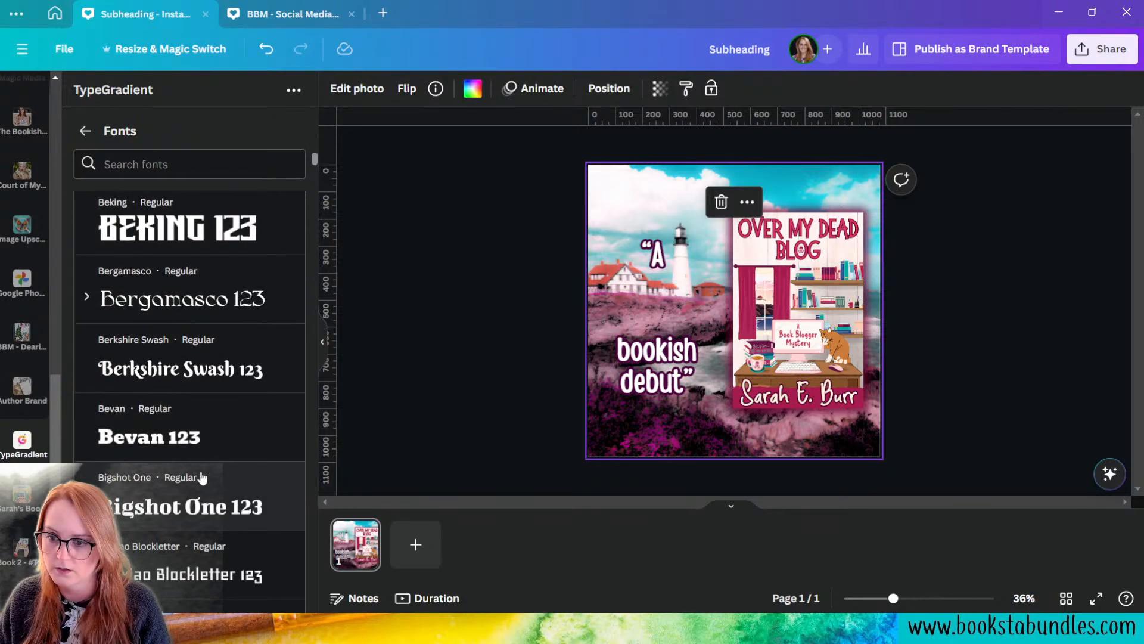
{"action": "scroll", "coordinate": [208, 474], "scroll_direction": "down", "scroll_amount": 15}
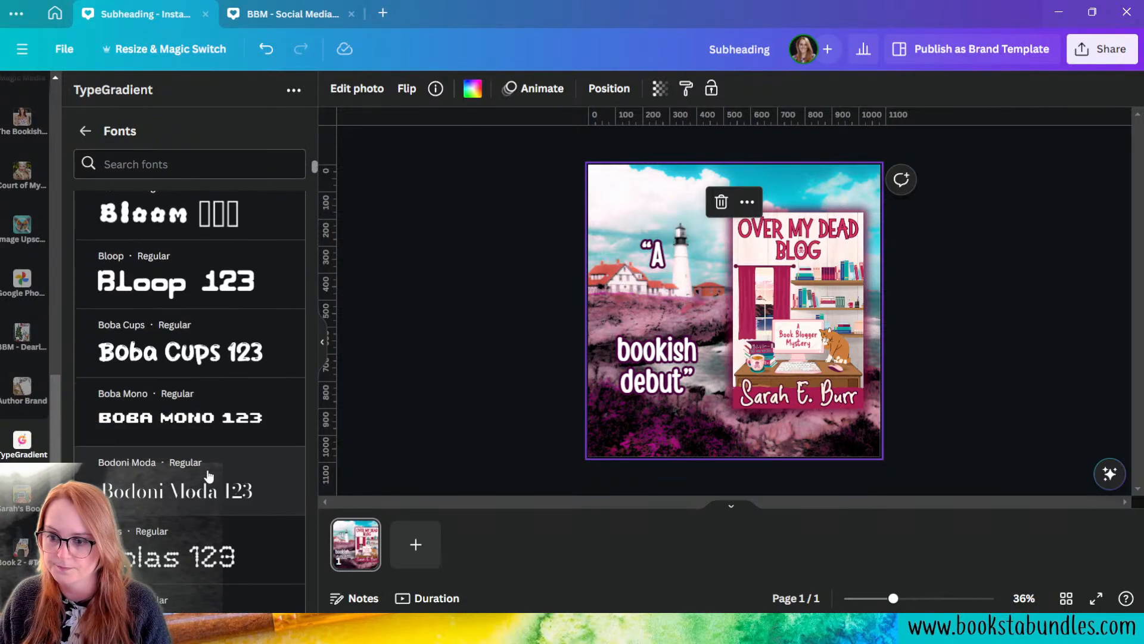
{"action": "scroll", "coordinate": [208, 473], "scroll_direction": "up", "scroll_amount": 3}
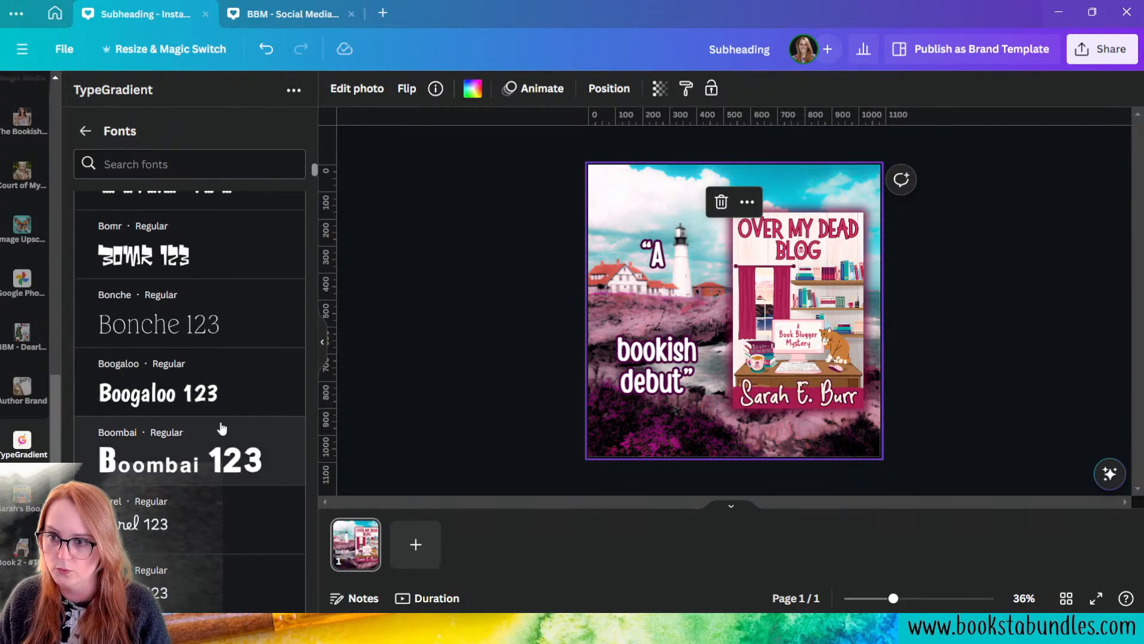
{"action": "left_click", "coordinate": [227, 384]}
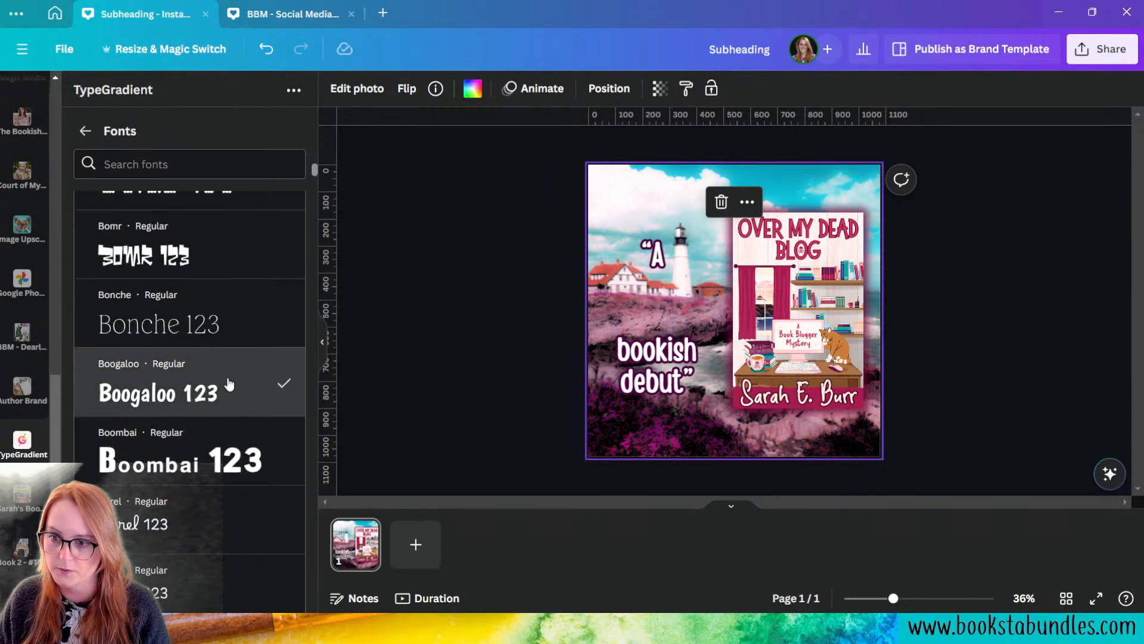
{"action": "left_click", "coordinate": [85, 131]}
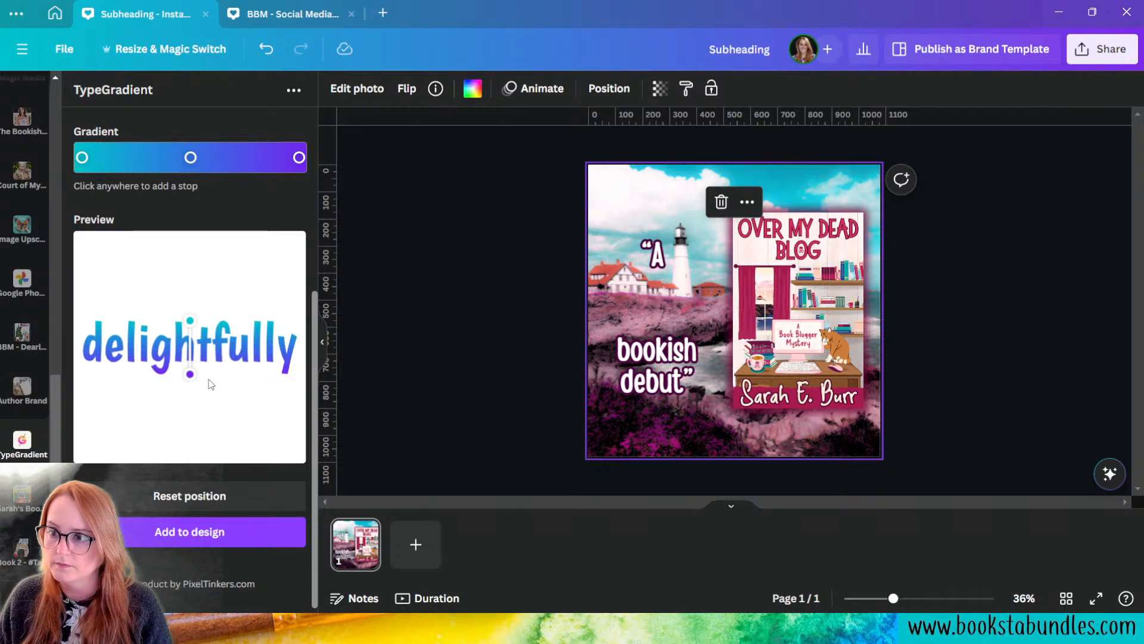
- Change the gradient text to all capitals, "DELIGHTFULLY"
{"action": "scroll", "coordinate": [140, 358], "scroll_direction": "up", "scroll_amount": 5}
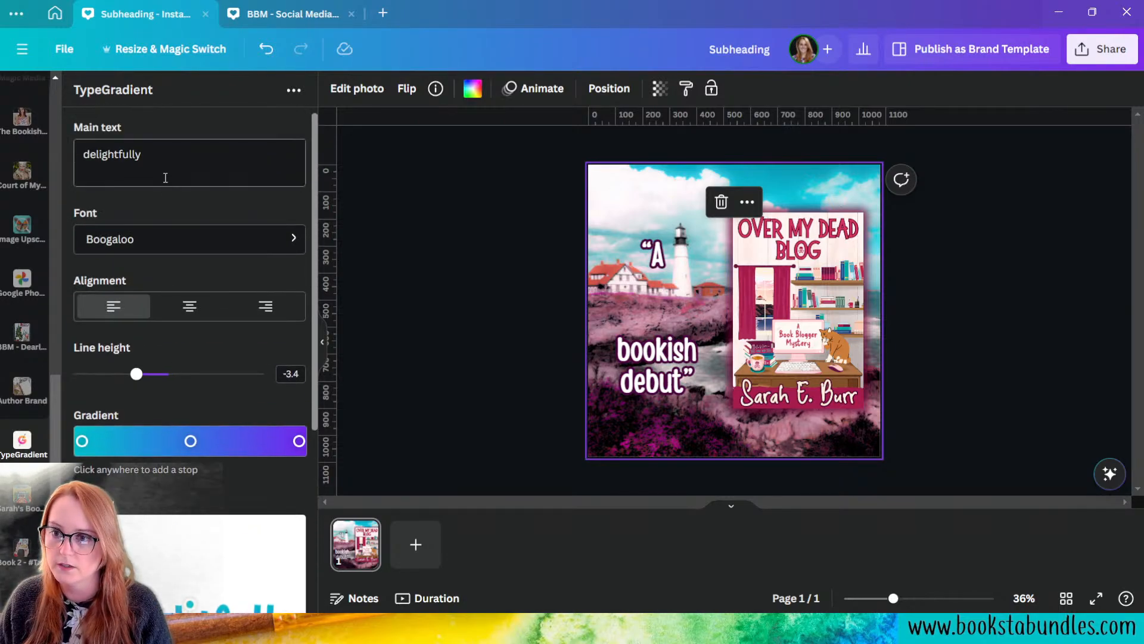
{"action": "double_click", "coordinate": [170, 146]}
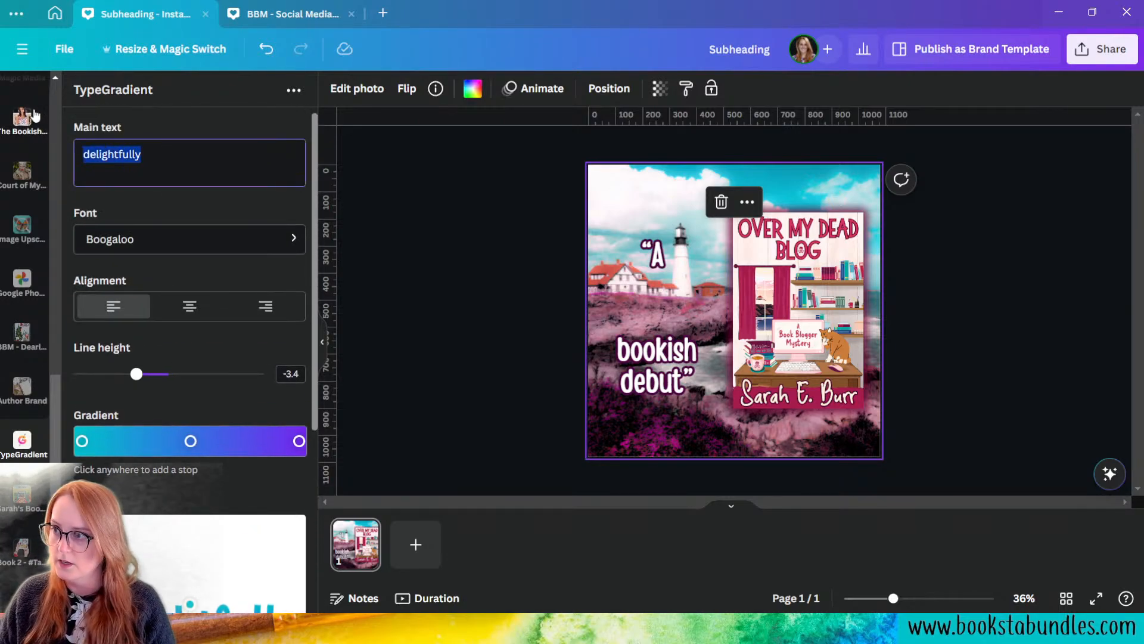
{"action": "type", "text": "DEL"}
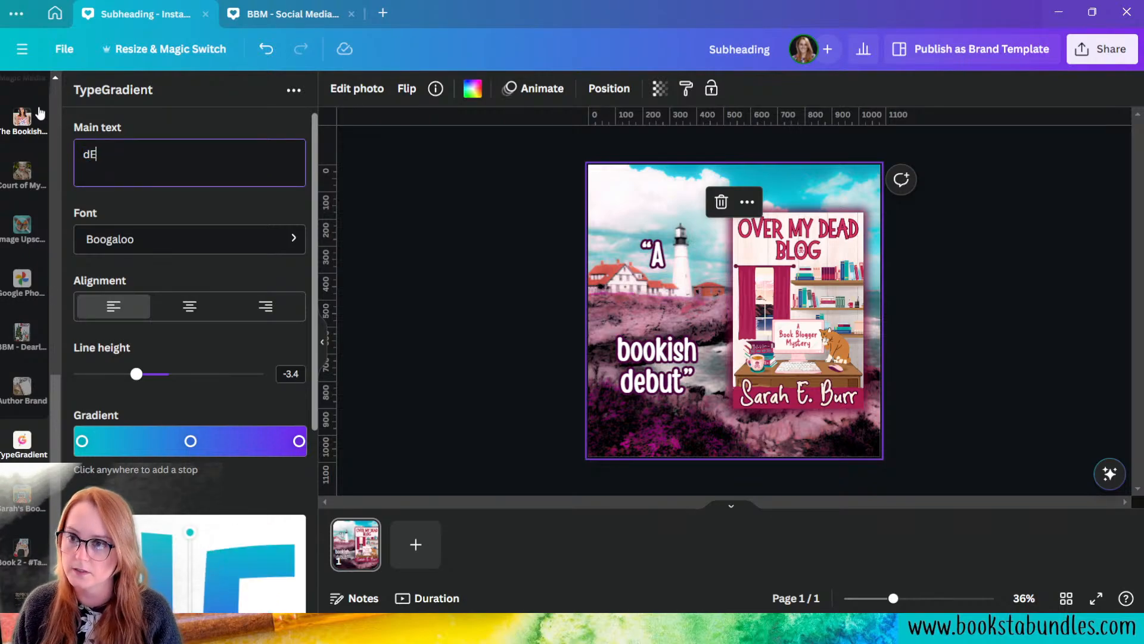
{"action": "type", "text": "IGHTFULLY"}
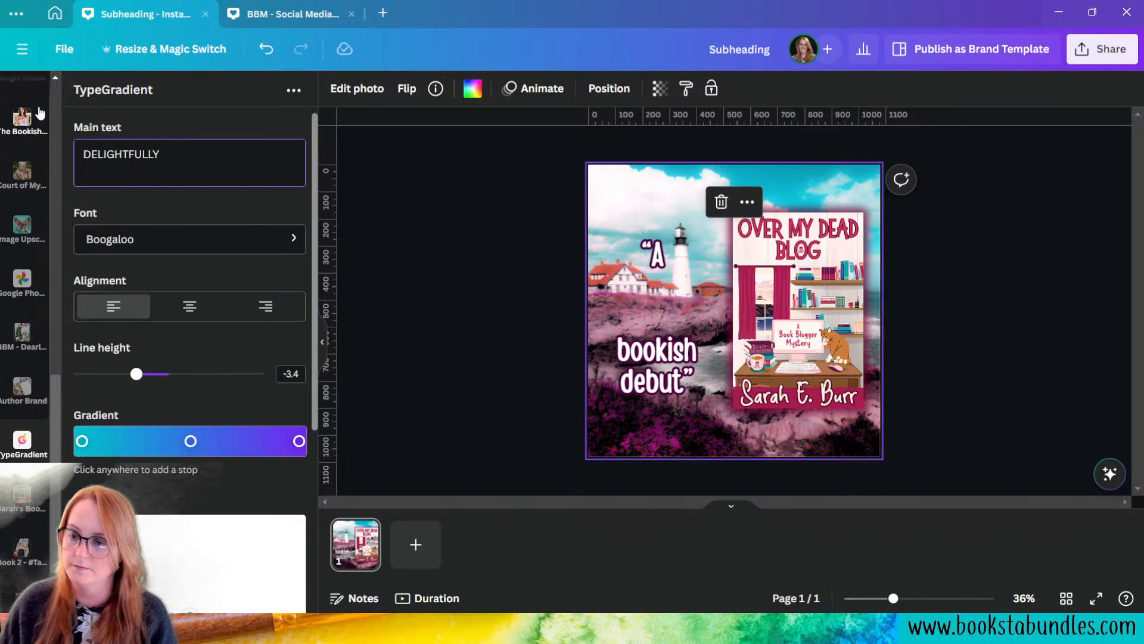
- Set the first gradient stop of the DELIGHTFULLY text to bright yellow #ffd600
{"action": "scroll", "coordinate": [161, 343], "scroll_direction": "down", "scroll_amount": 4}
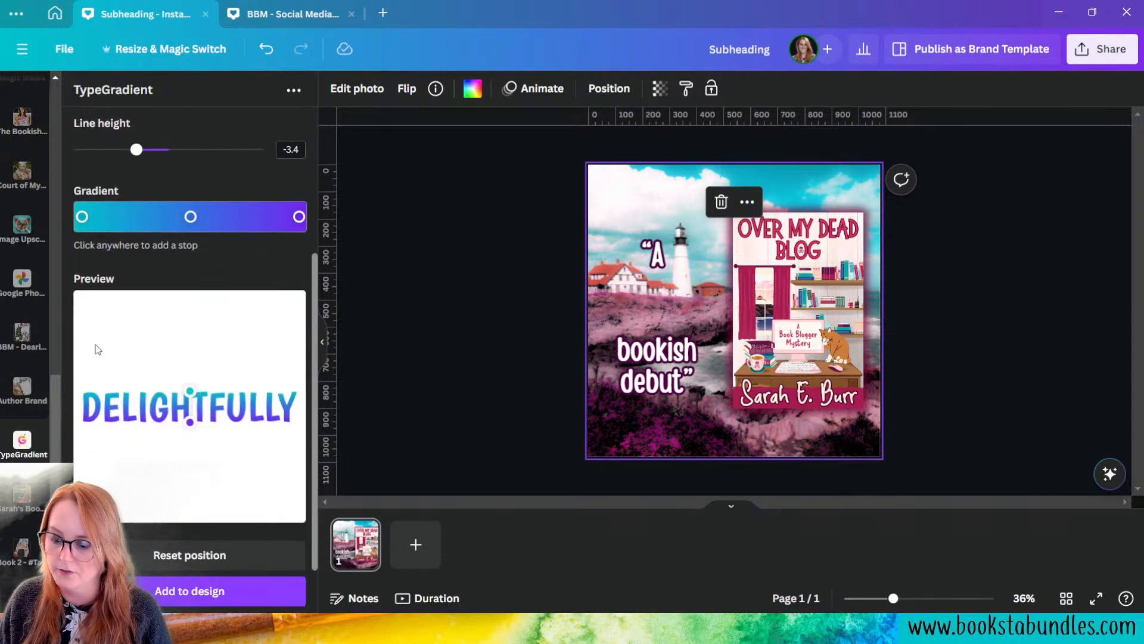
{"action": "scroll", "coordinate": [173, 363], "scroll_direction": "up", "scroll_amount": 4}
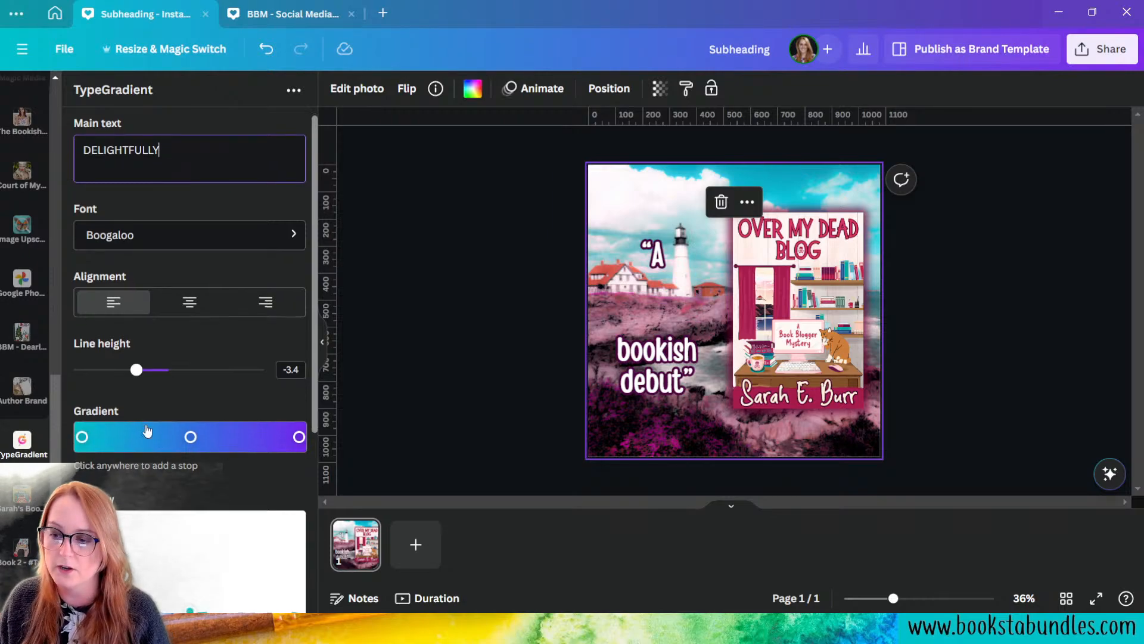
{"action": "scroll", "coordinate": [149, 435], "scroll_direction": "down", "scroll_amount": 5}
{"action": "left_click", "coordinate": [83, 159]}
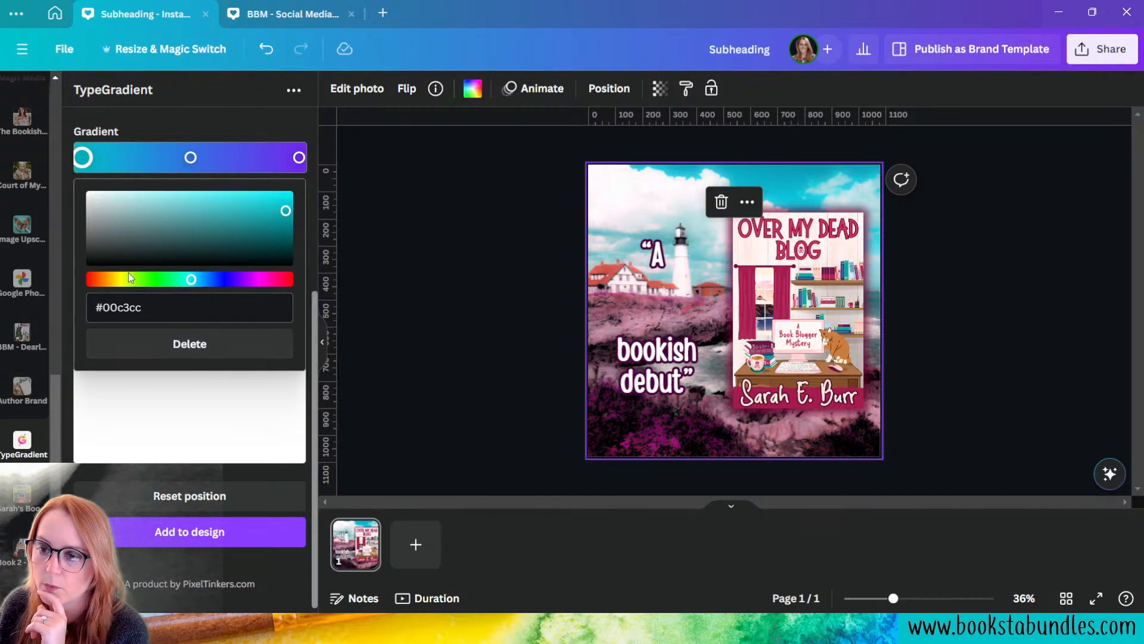
{"action": "left_click_drag", "start_coordinate": [122, 279], "coordinate": [115, 279]}
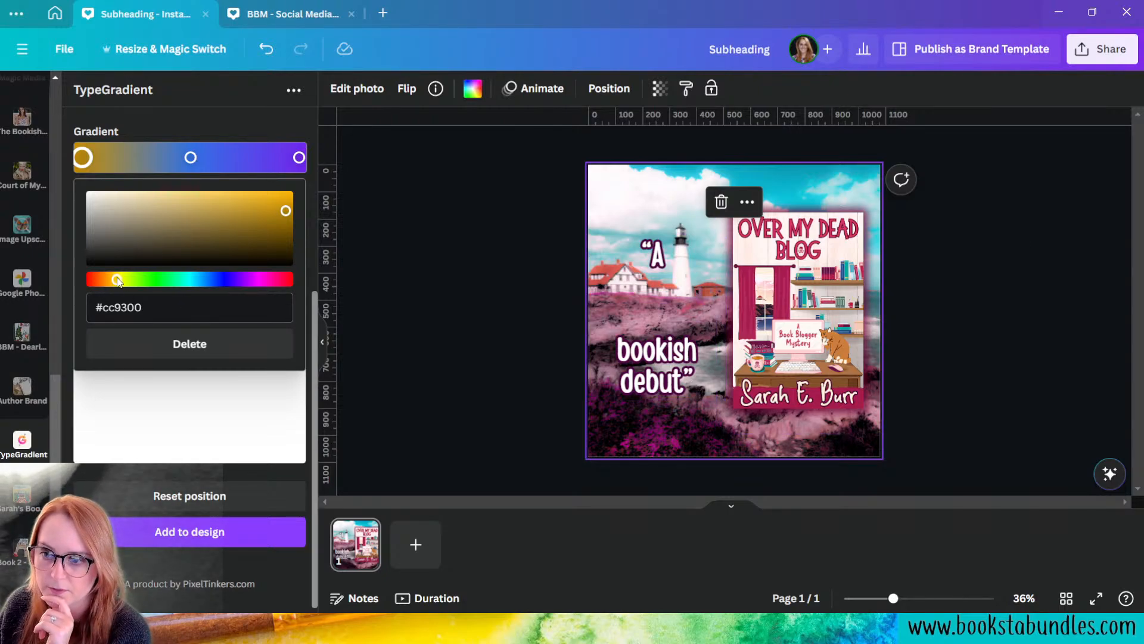
{"action": "left_click_drag", "start_coordinate": [120, 282], "coordinate": [122, 280]}
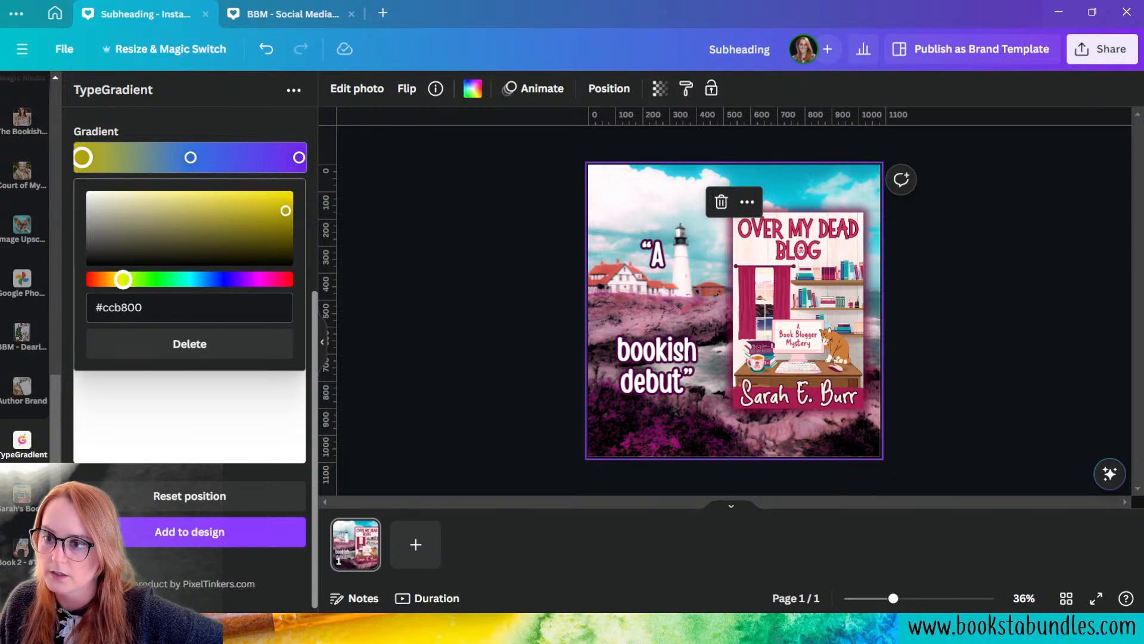
{"action": "left_click_drag", "start_coordinate": [123, 280], "coordinate": [121, 279]}
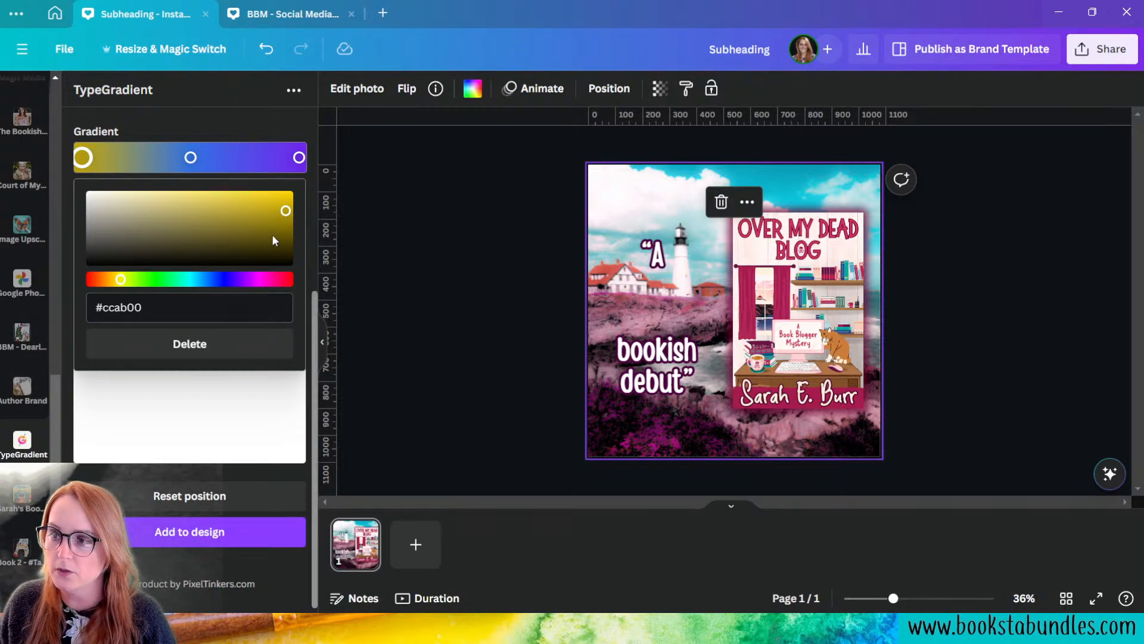
{"action": "left_click_drag", "start_coordinate": [284, 211], "coordinate": [286, 198]}
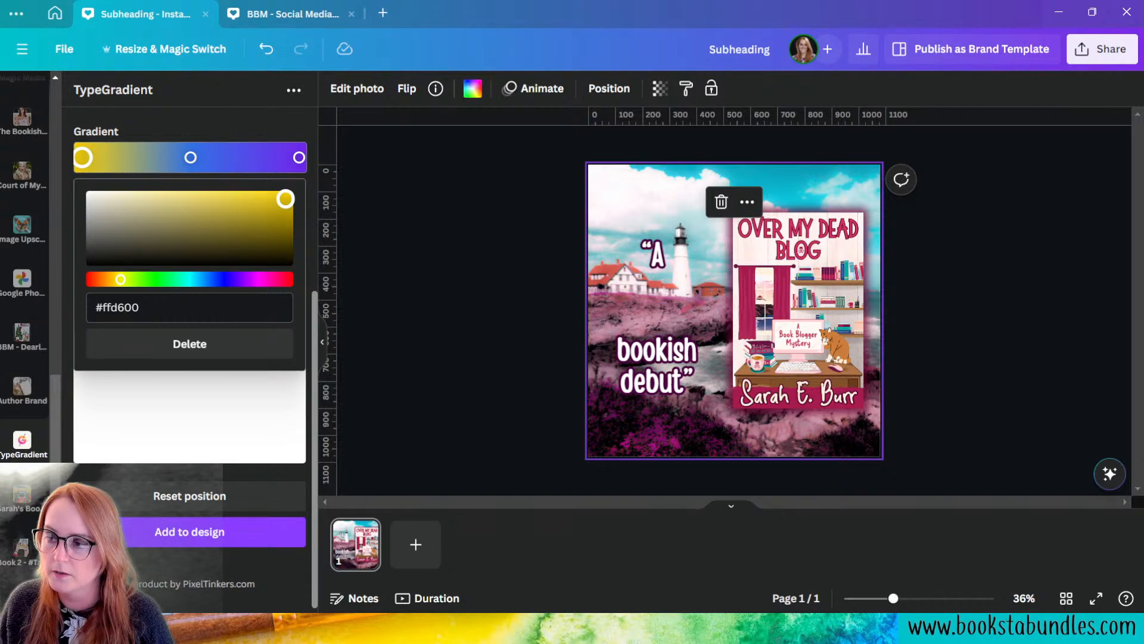
- Change the middle gradient stop to golden yellow #ffc700
{"action": "left_click", "coordinate": [191, 159]}
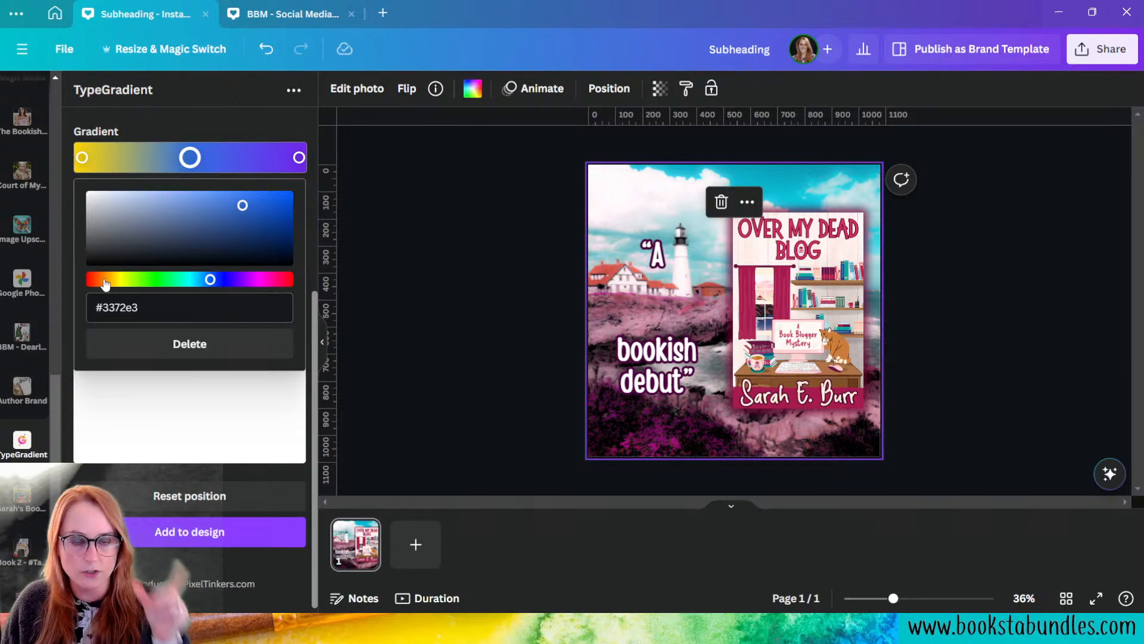
{"action": "scroll", "coordinate": [163, 440], "scroll_direction": "up", "scroll_amount": 1}
{"action": "scroll", "coordinate": [175, 434], "scroll_direction": "down", "scroll_amount": 1}
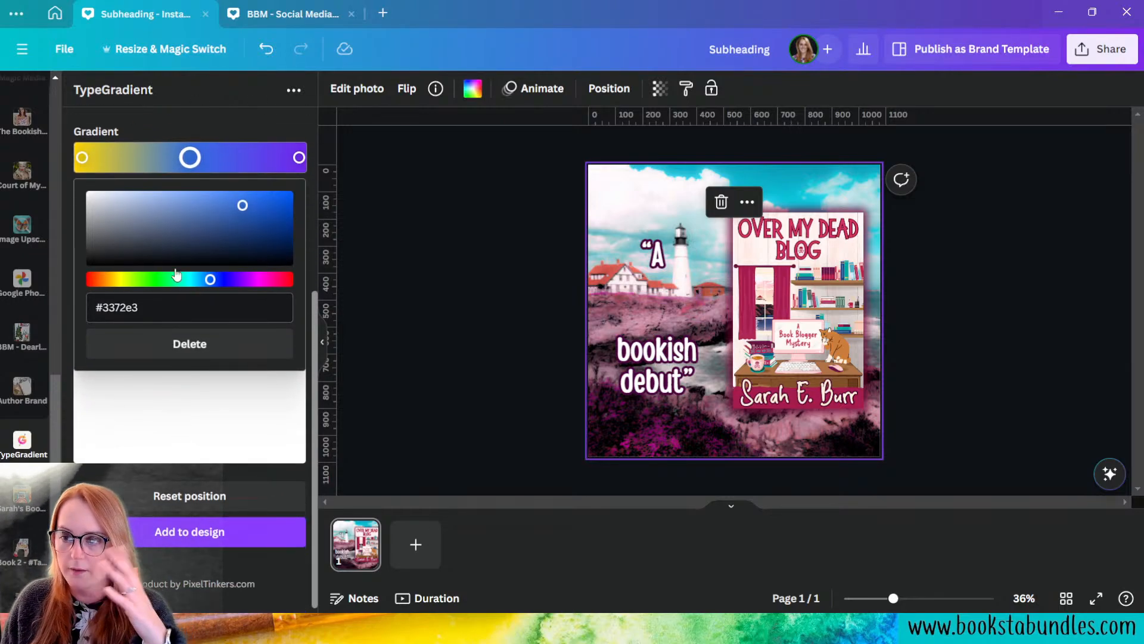
{"action": "left_click_drag", "start_coordinate": [208, 280], "coordinate": [118, 280]}
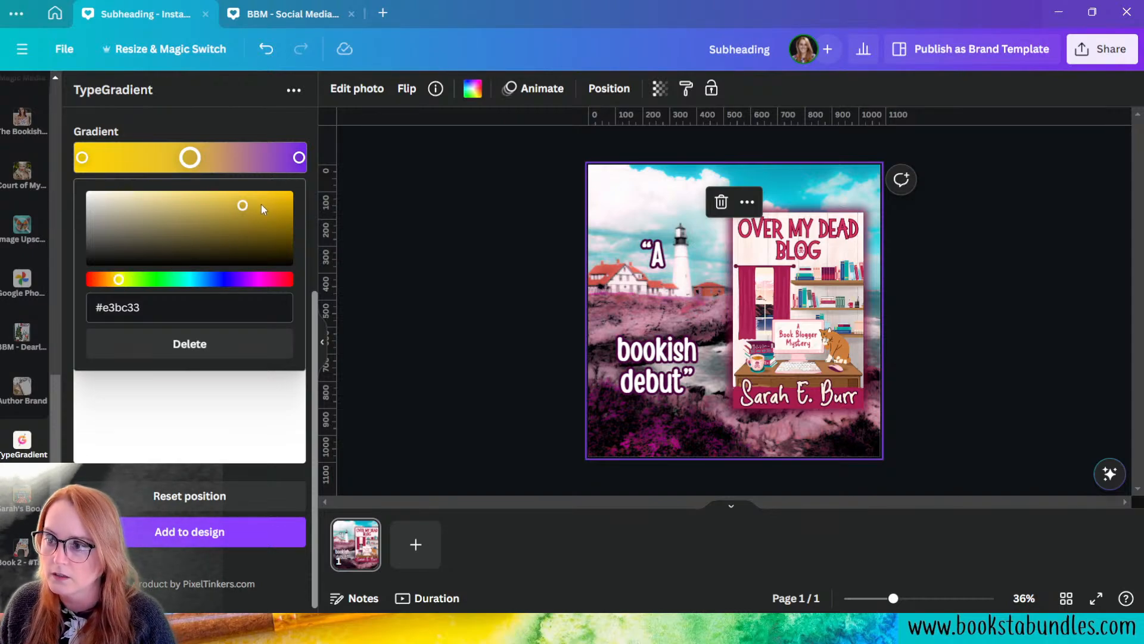
{"action": "left_click_drag", "start_coordinate": [244, 207], "coordinate": [286, 198]}
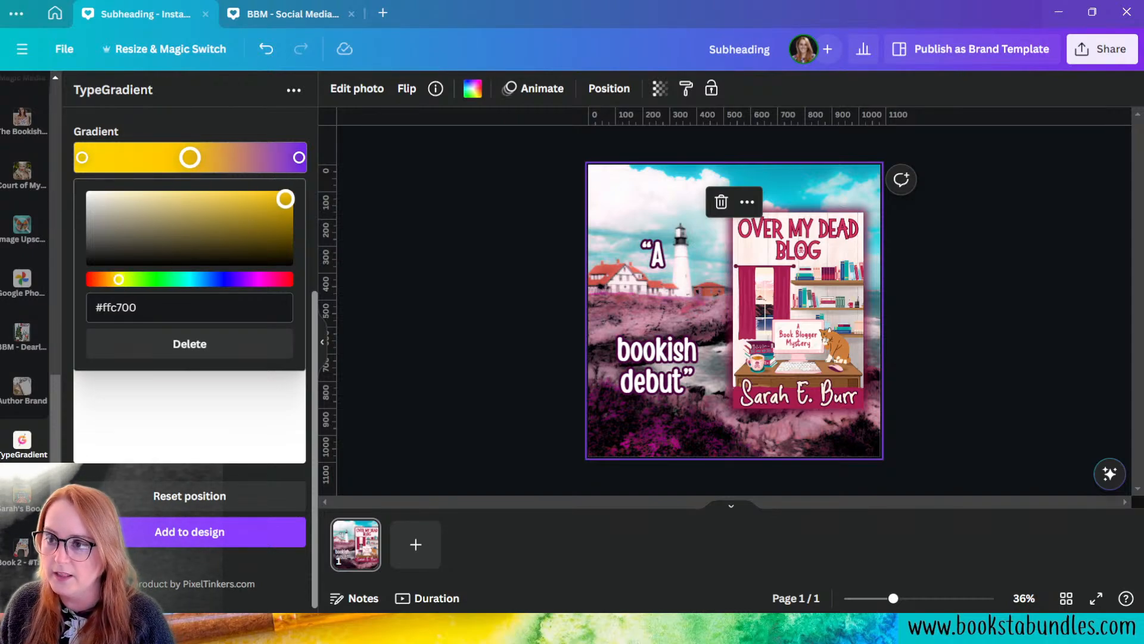
- Change the last gradient stop to orange-gold #f7b200
{"action": "left_click", "coordinate": [299, 158]}
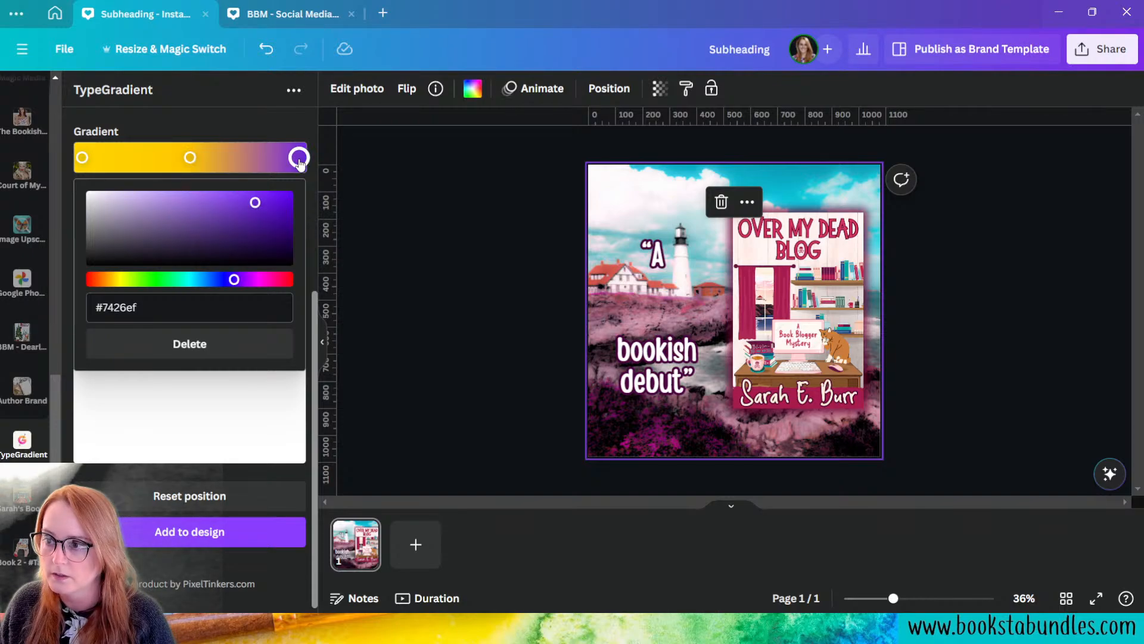
{"action": "left_click_drag", "start_coordinate": [234, 279], "coordinate": [110, 279]}
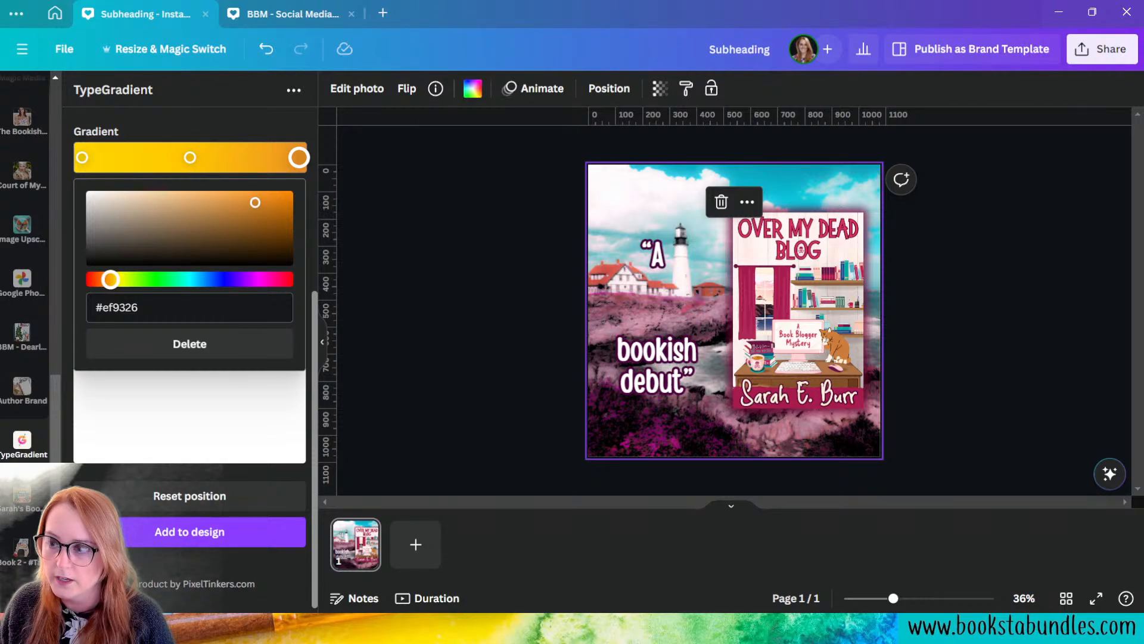
{"action": "left_click_drag", "start_coordinate": [110, 279], "coordinate": [116, 280]}
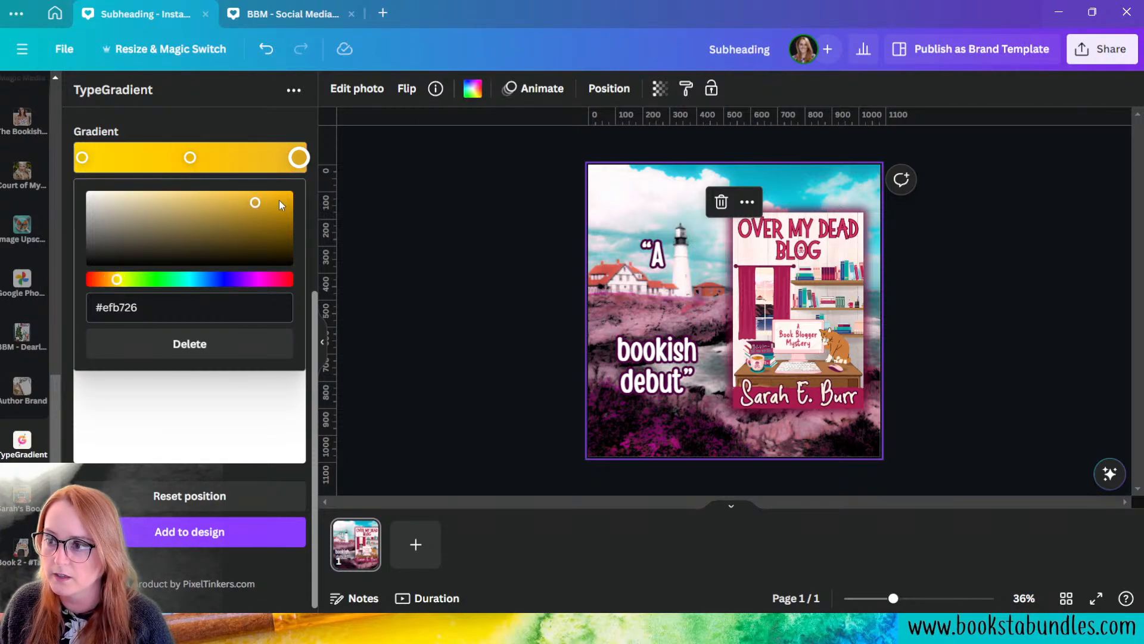
{"action": "mouse_move", "coordinate": [279, 204]}
{"action": "left_mouse_down"}
{"action": "mouse_move", "coordinate": [286, 215]}
{"action": "mouse_move", "coordinate": [286, 201]}
{"action": "left_mouse_up"}
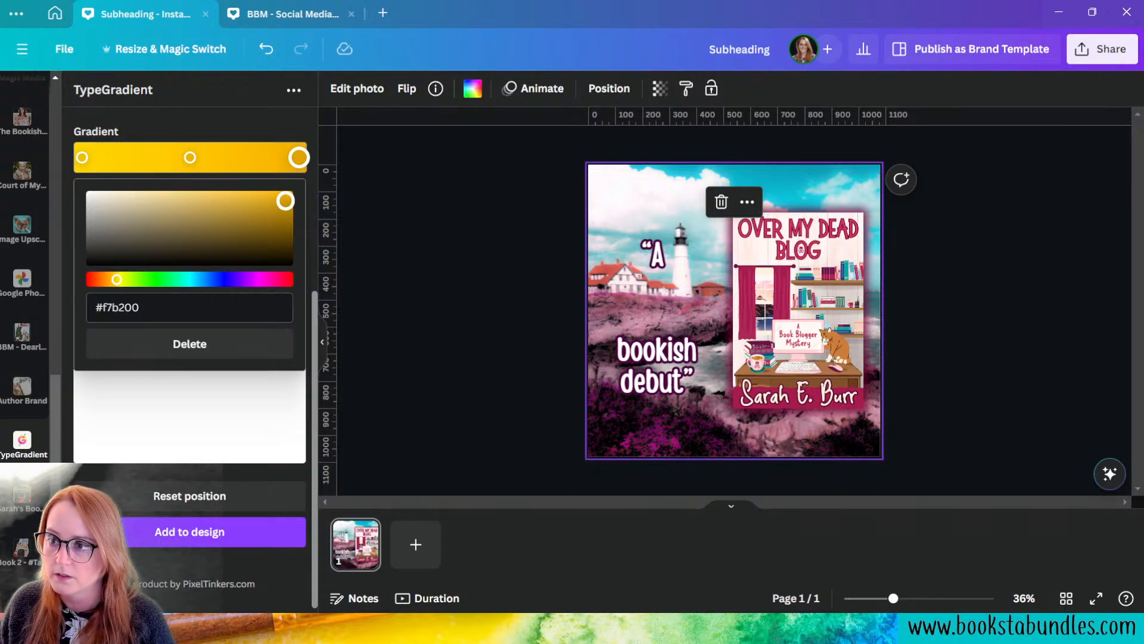
- Lighten the middle gradient stop to pale cream #ffefb5 and close its colour picker
{"action": "left_click", "coordinate": [190, 158]}
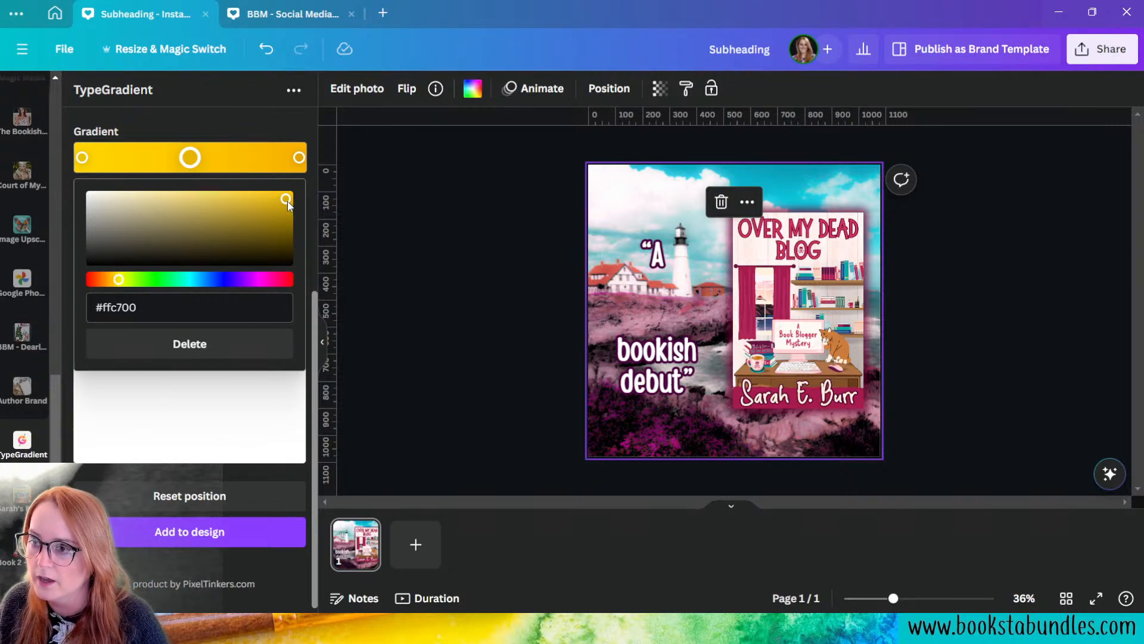
{"action": "left_click_drag", "start_coordinate": [287, 204], "coordinate": [150, 199]}
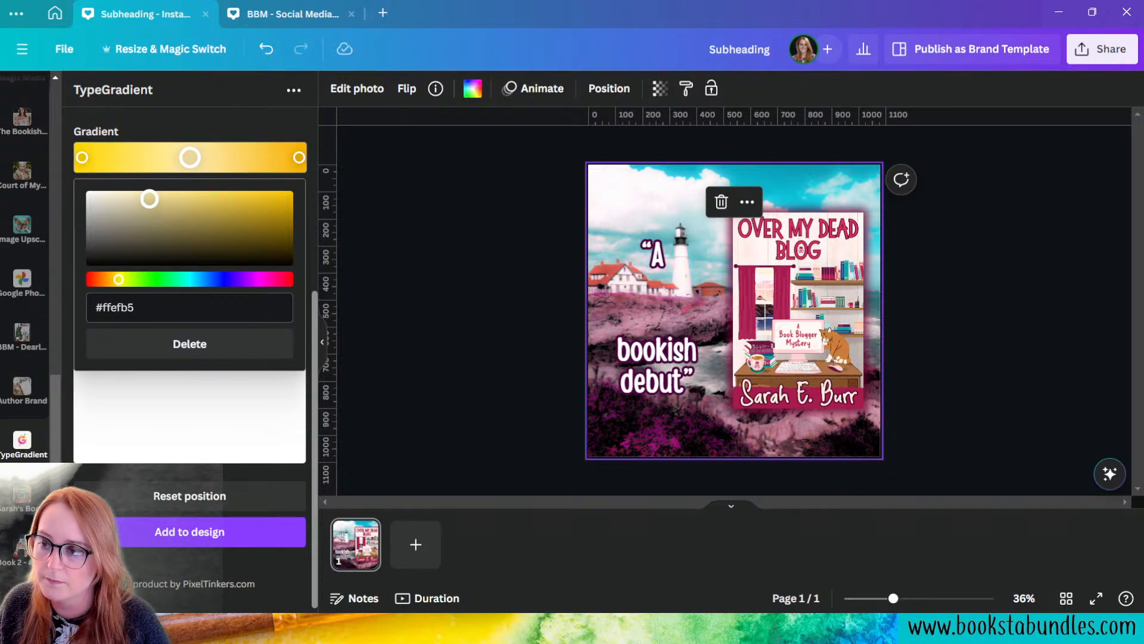
{"action": "left_click", "coordinate": [282, 424]}
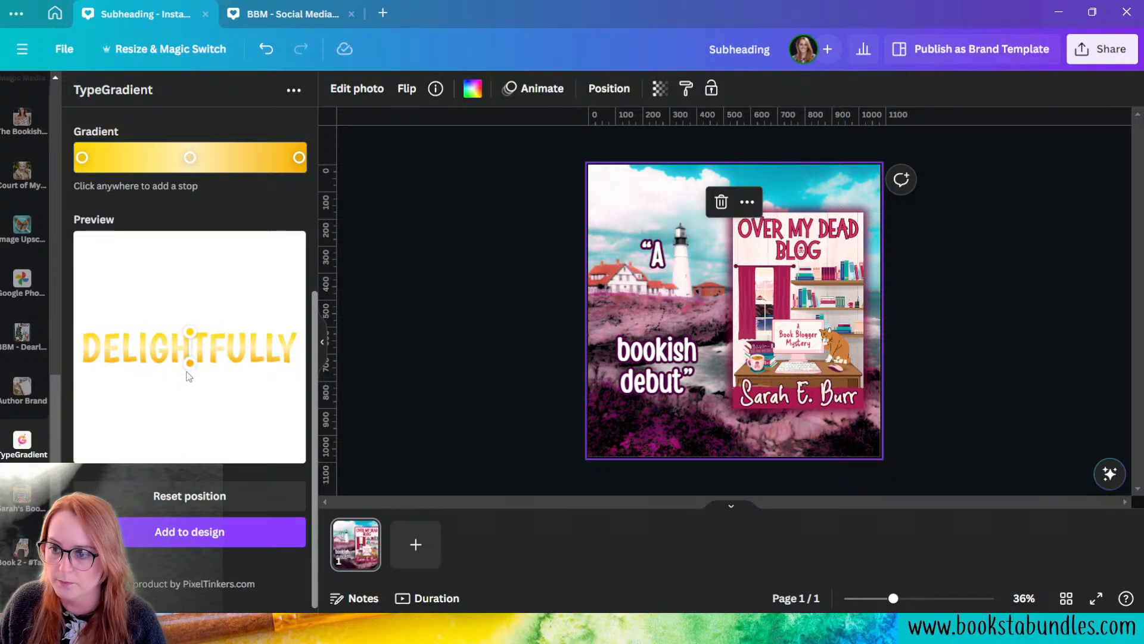
- Angle the gradient direction slightly off vertical in the preview and set the line height to 0.3
{"action": "left_click_drag", "start_coordinate": [189, 333], "coordinate": [177, 366]}
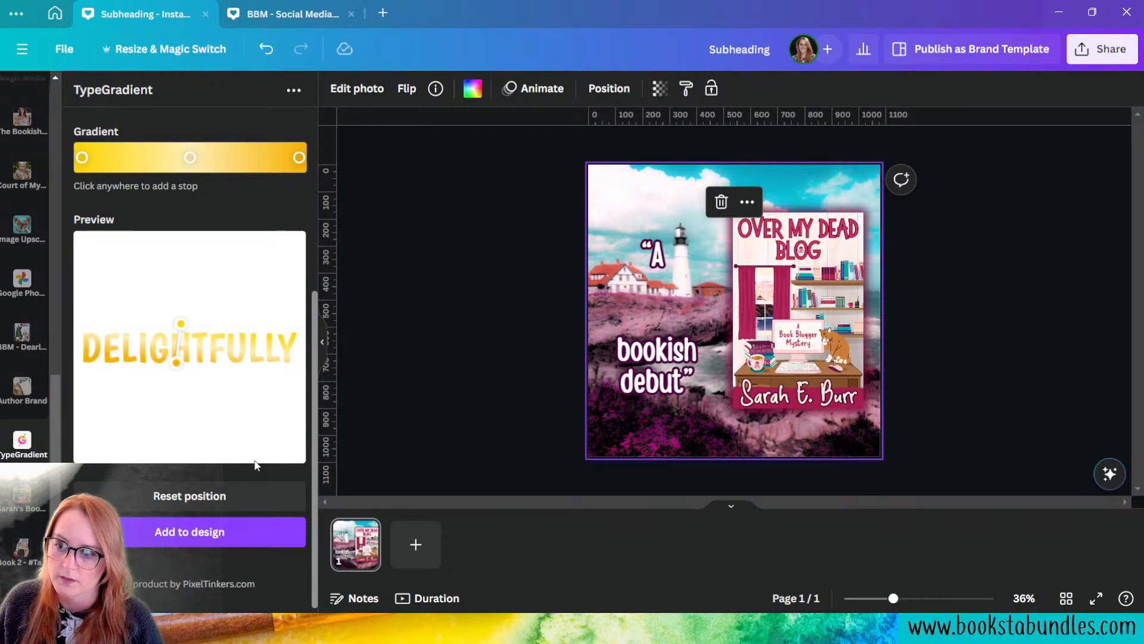
{"action": "scroll", "coordinate": [204, 372], "scroll_direction": "up", "scroll_amount": 5}
{"action": "scroll", "coordinate": [206, 369], "scroll_direction": "down", "scroll_amount": 5}
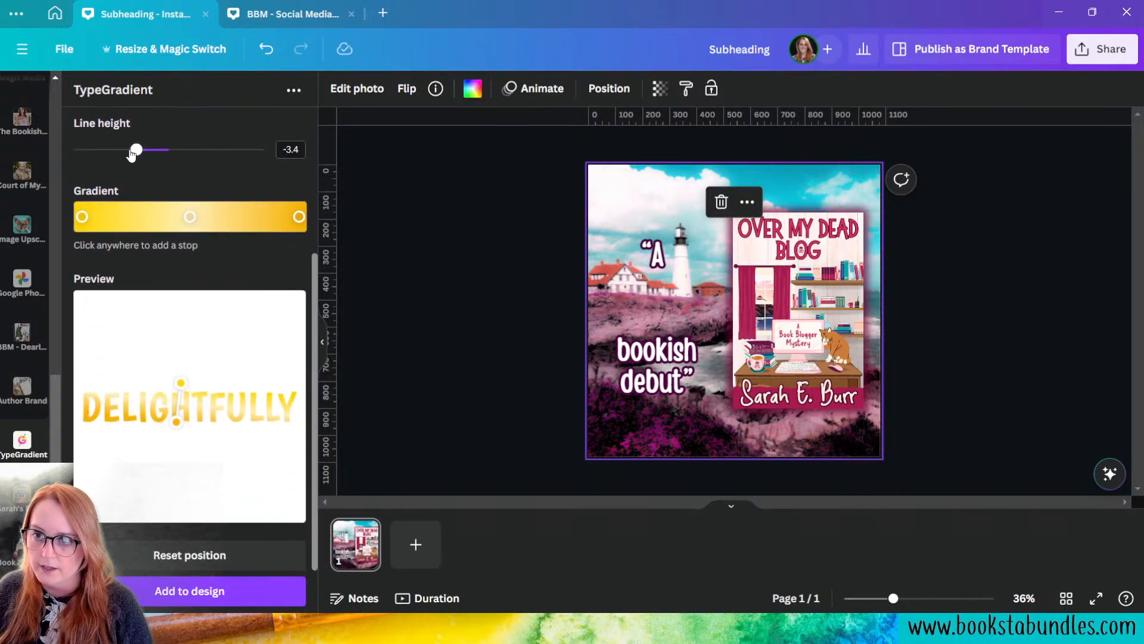
{"action": "left_click_drag", "start_coordinate": [131, 154], "coordinate": [171, 165]}
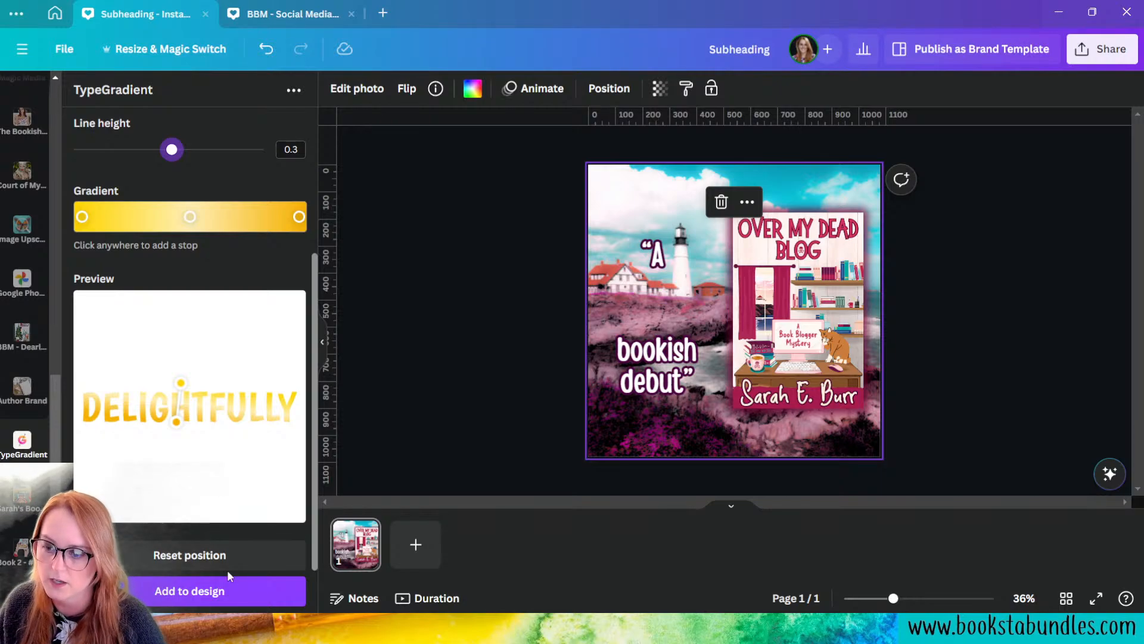
- Add the gold DELIGHTFULLY text to the design, enlarging and placing it directly above "bookish" from the page's left edge
{"action": "left_click", "coordinate": [178, 590]}
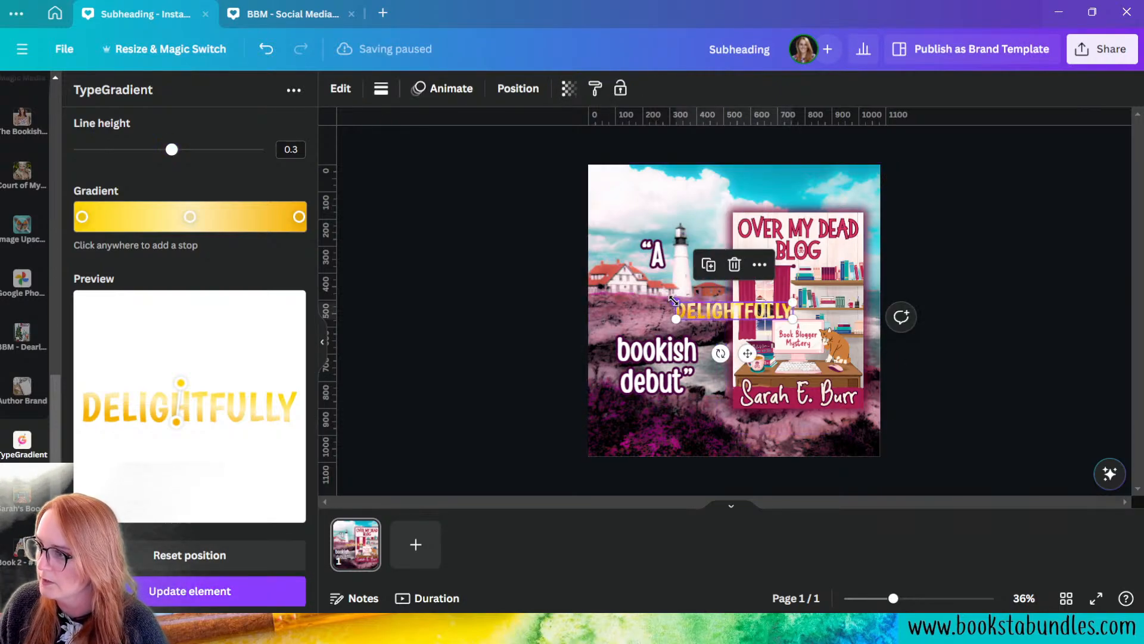
{"action": "left_click_drag", "start_coordinate": [673, 301], "coordinate": [603, 276]}
{"action": "mouse_move", "coordinate": [757, 314]}
{"action": "left_mouse_down"}
{"action": "mouse_move", "coordinate": [731, 311]}
{"action": "mouse_move", "coordinate": [741, 311]}
{"action": "left_mouse_up"}
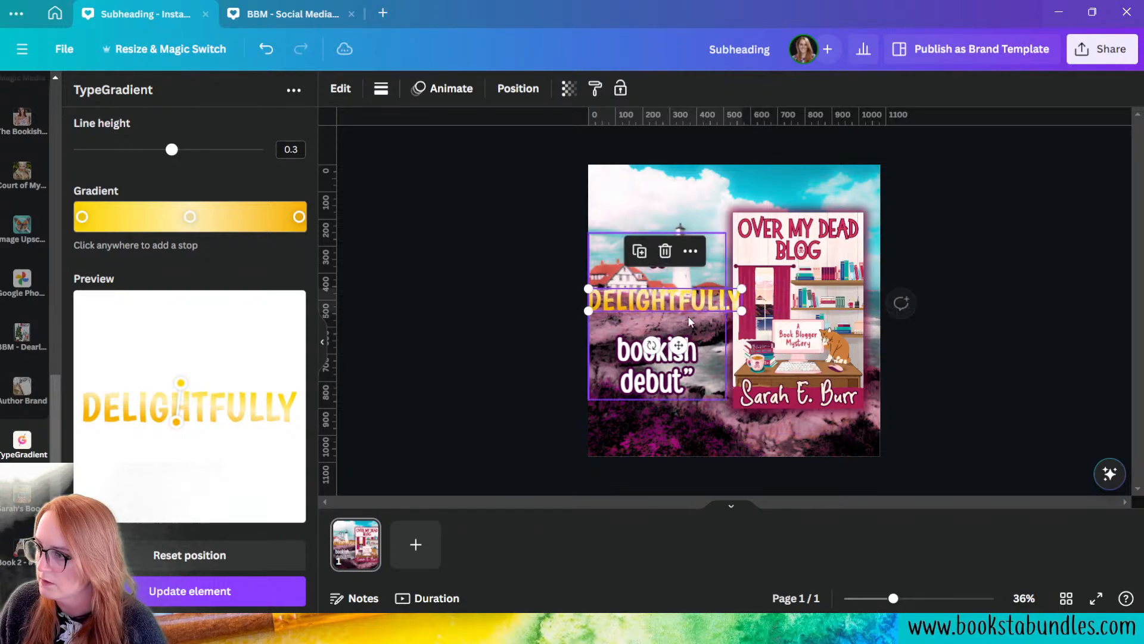
{"action": "left_click_drag", "start_coordinate": [663, 304], "coordinate": [659, 325]}
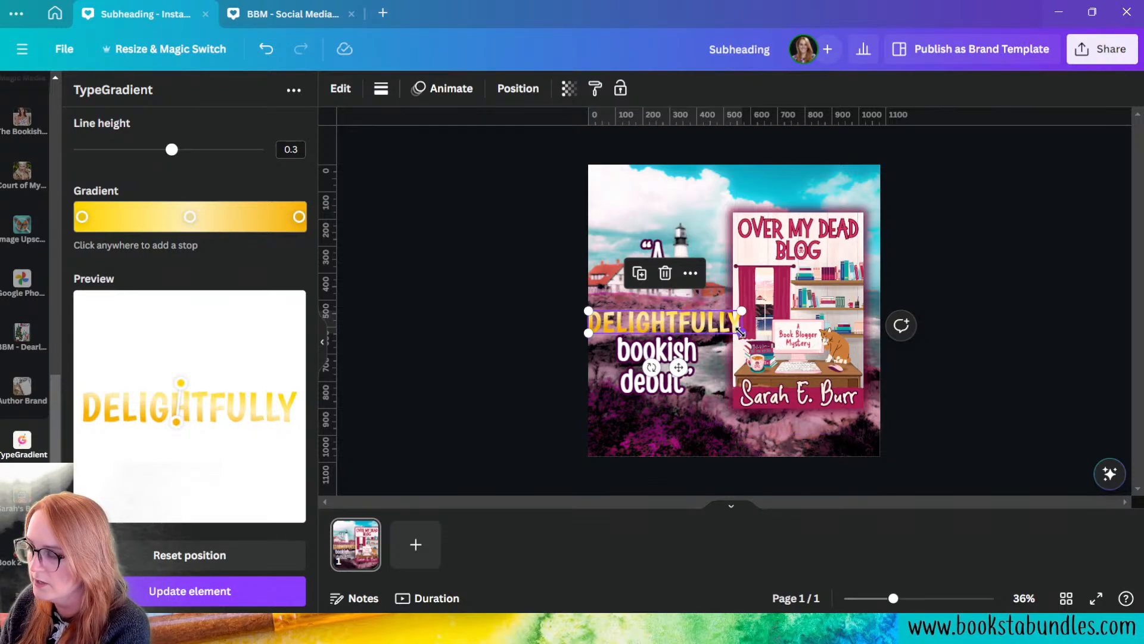
{"action": "left_click", "coordinate": [567, 366]}
{"action": "left_click", "coordinate": [679, 325]}
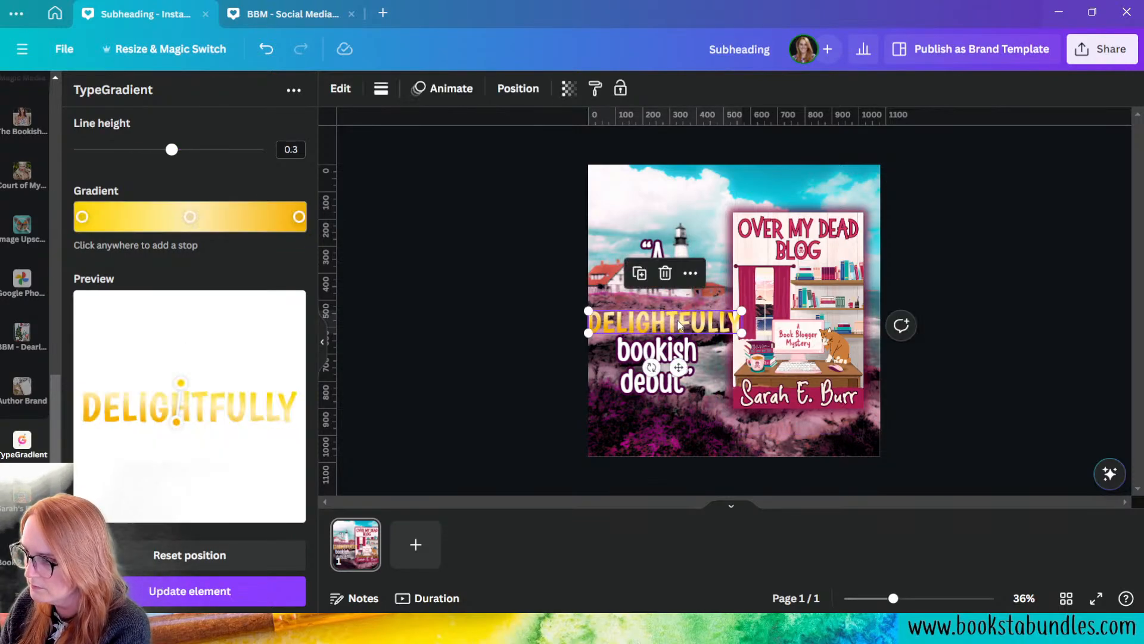
- Shrink the book cover image and move it slightly down to make room beside the quote
{"action": "left_click", "coordinate": [759, 409]}
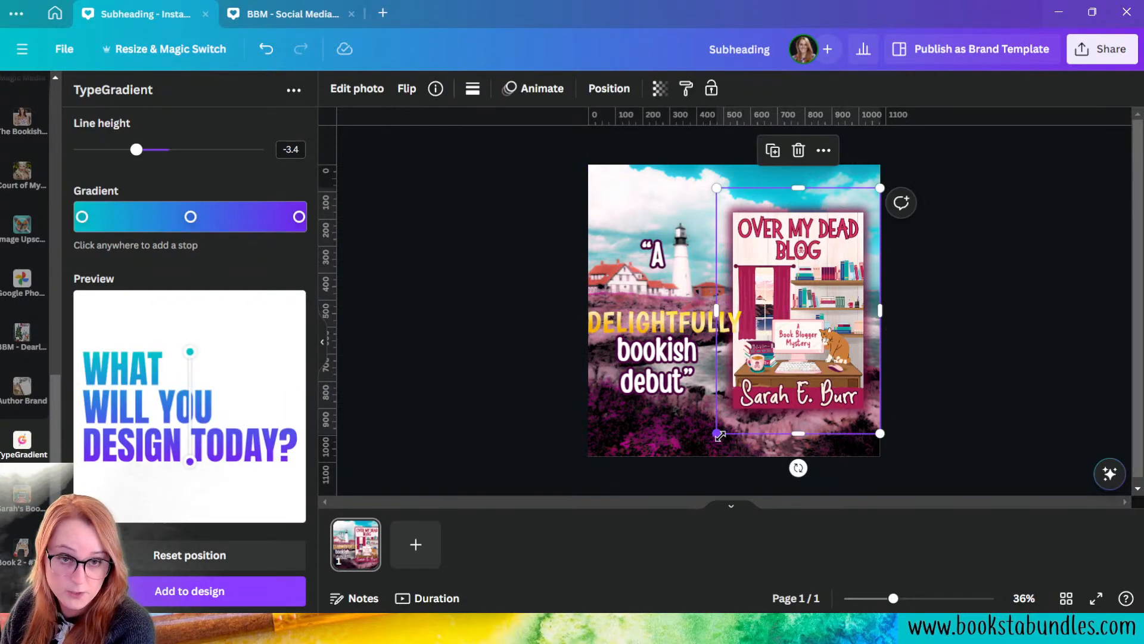
{"action": "left_click_drag", "start_coordinate": [720, 431], "coordinate": [752, 405]}
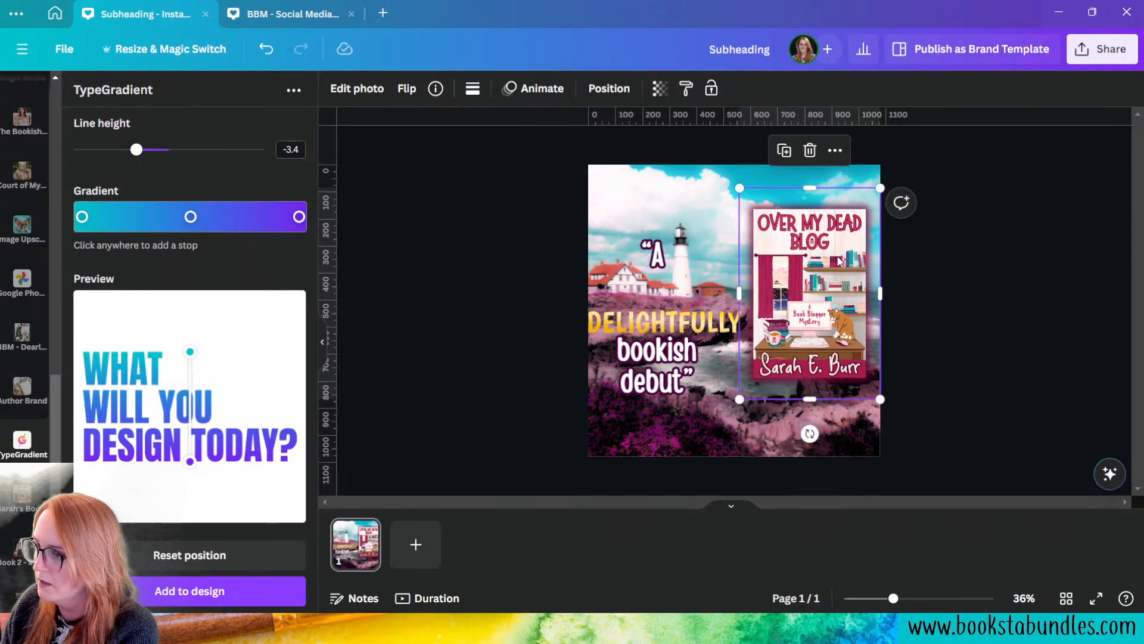
{"action": "left_click_drag", "start_coordinate": [839, 261], "coordinate": [836, 279]}
- Raise DELIGHTFULLY midway between "A" and "bookish", enlarging it over the cover's edge with a slight counterclockwise tilt
{"action": "left_click", "coordinate": [673, 315]}
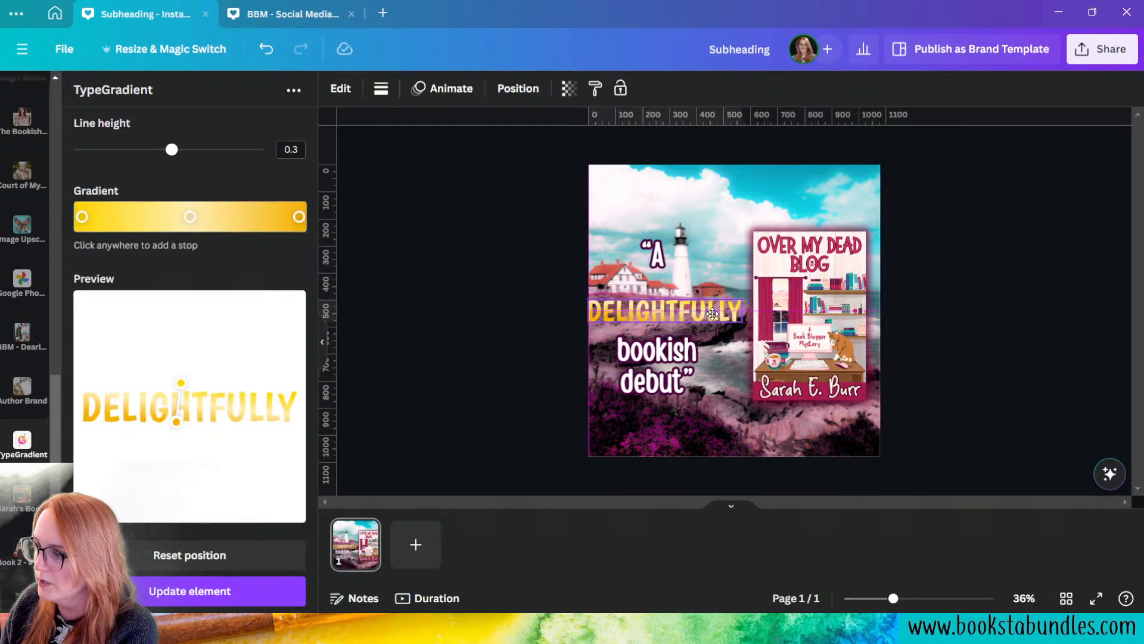
{"action": "left_click", "coordinate": [559, 412]}
{"action": "left_click", "coordinate": [695, 314]}
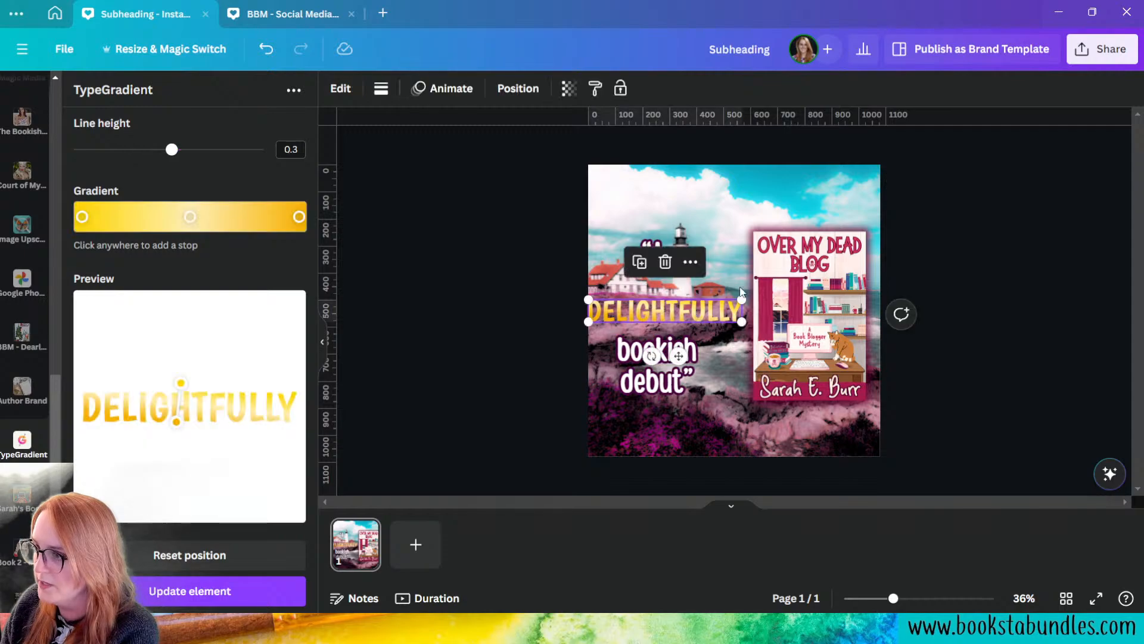
{"action": "left_click_drag", "start_coordinate": [742, 299], "coordinate": [791, 292]}
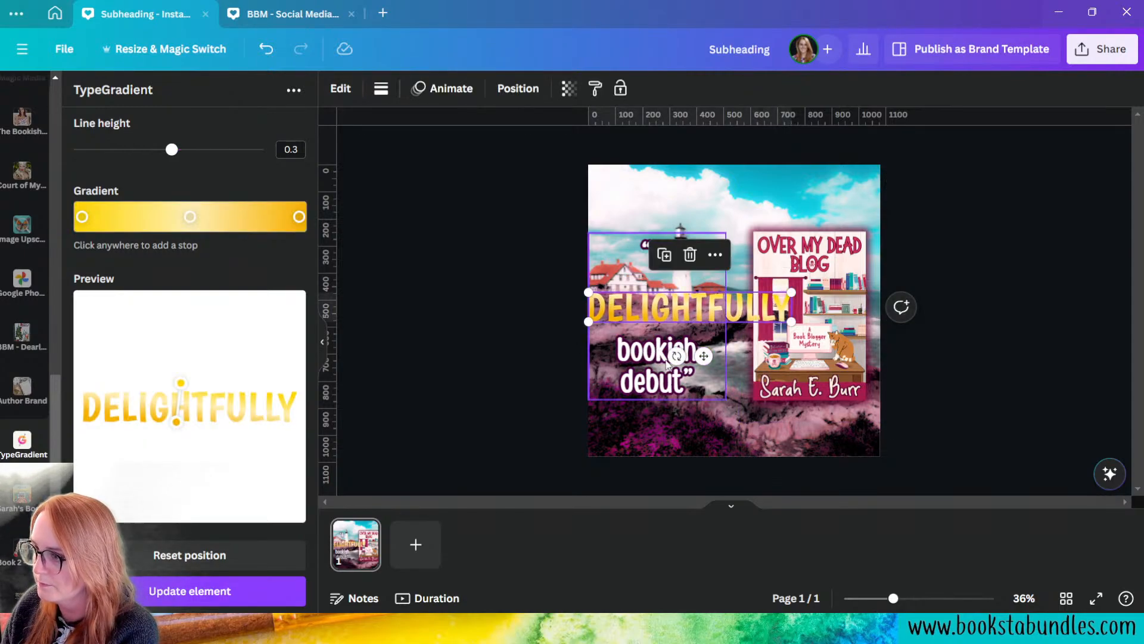
{"action": "left_click_drag", "start_coordinate": [676, 355], "coordinate": [670, 380]}
{"action": "left_click", "coordinate": [542, 449]}
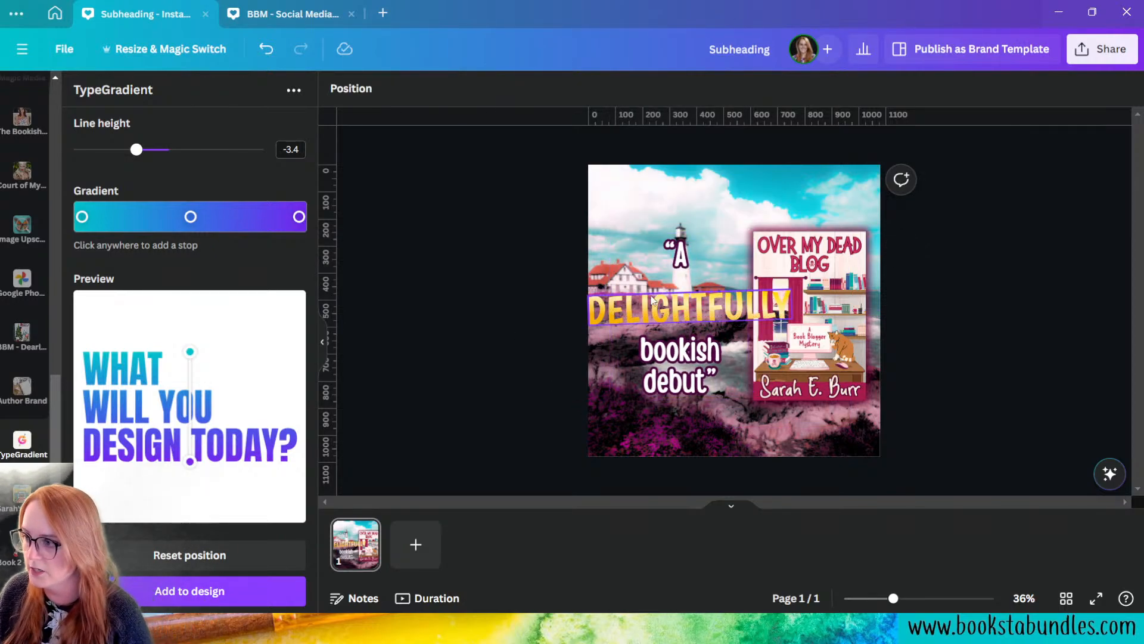
- Shrink the tilted DELIGHTFULLY text so it ends before the book cover, and reposition the white quote text centred around it
{"action": "left_click", "coordinate": [668, 305]}
{"action": "left_click_drag", "start_coordinate": [794, 317], "coordinate": [700, 298]}
{"action": "left_click_drag", "start_coordinate": [681, 375], "coordinate": [662, 374]}
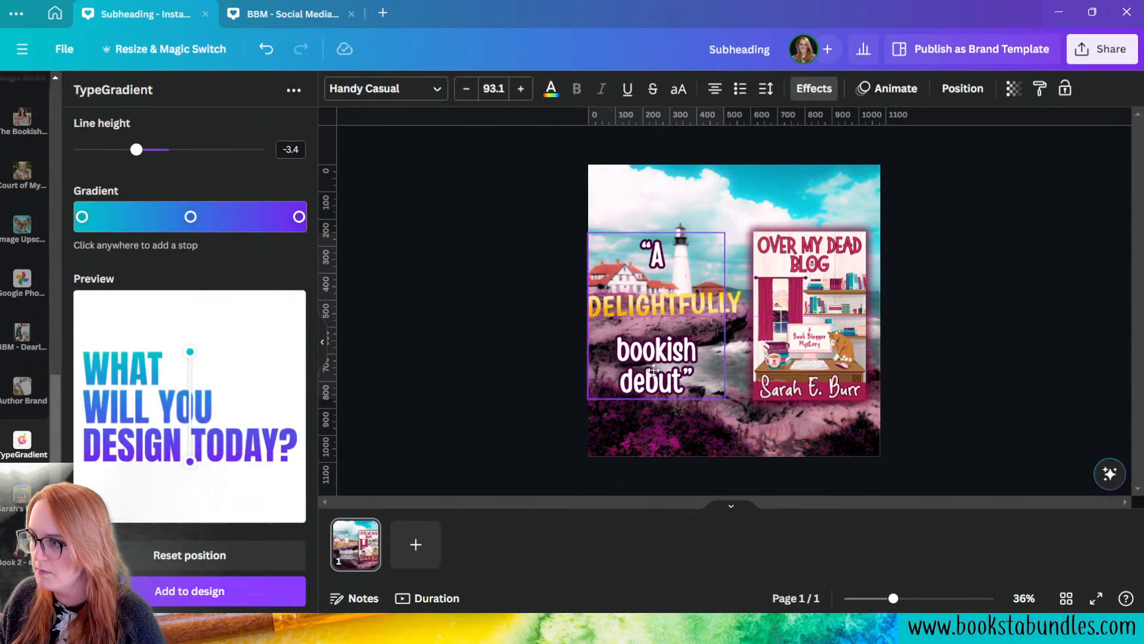
{"action": "left_click", "coordinate": [511, 370]}
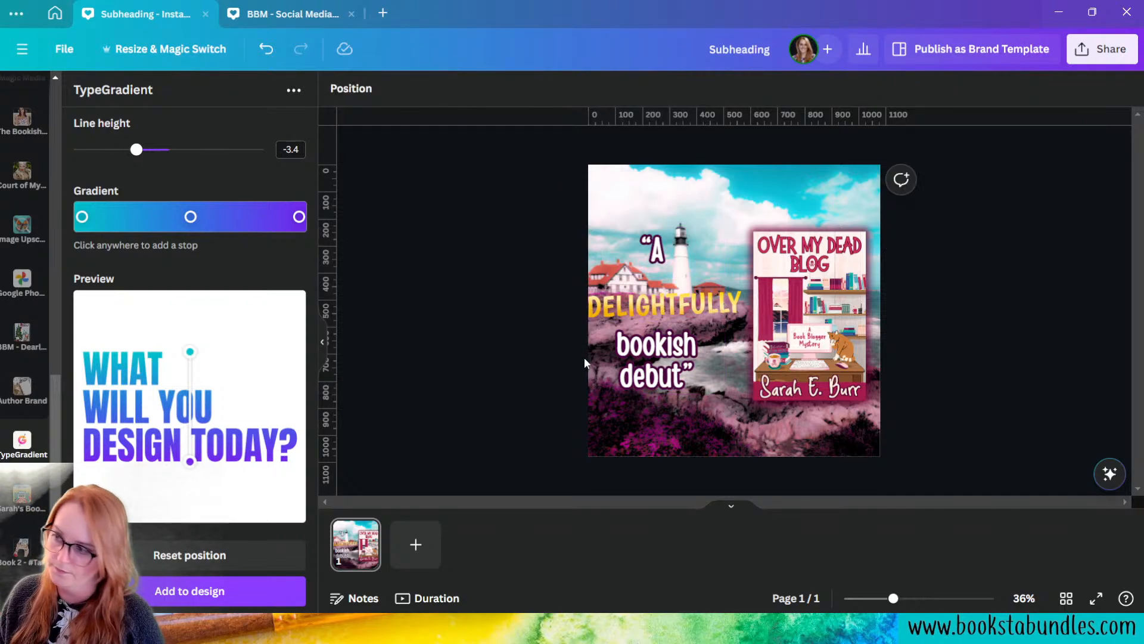
{"action": "left_click_drag", "start_coordinate": [641, 372], "coordinate": [651, 374]}
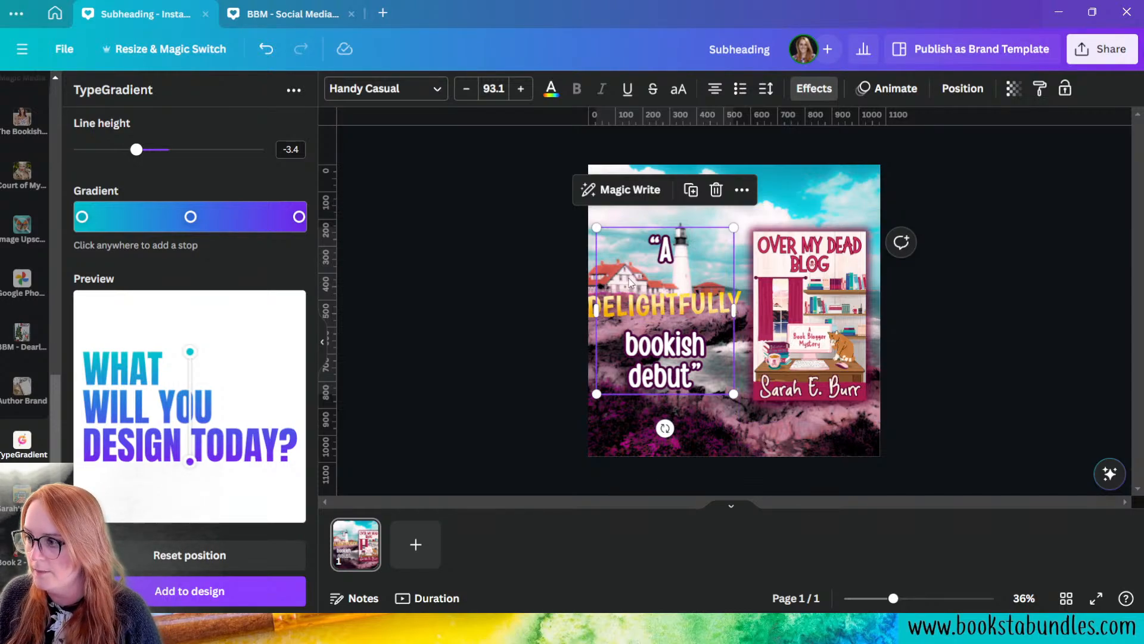
{"action": "left_click", "coordinate": [669, 309]}
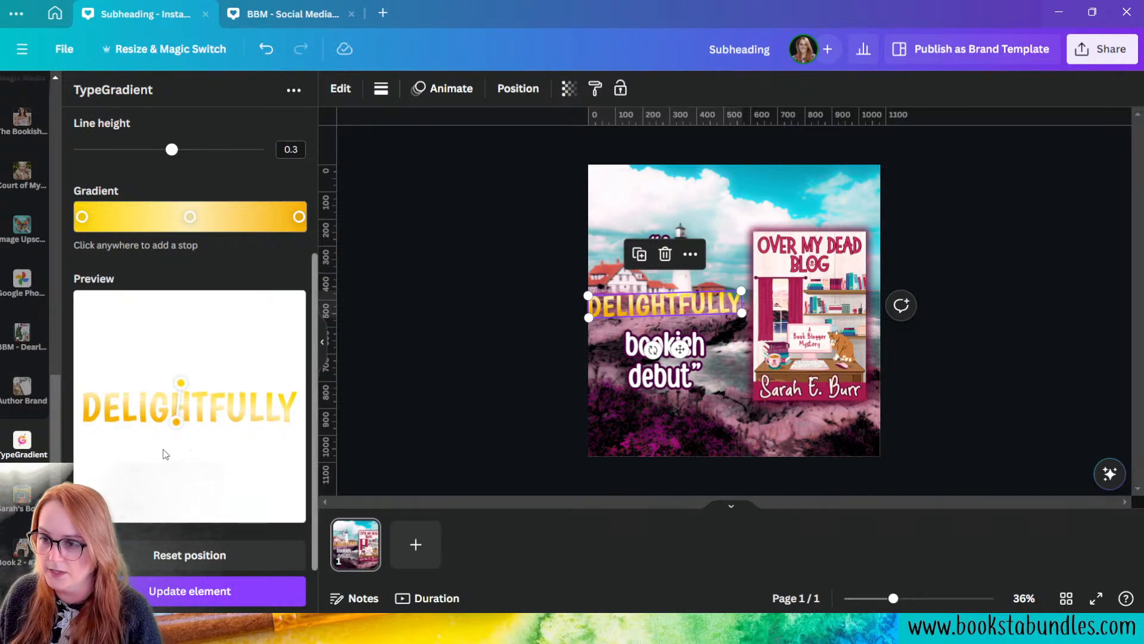
- Replace the gold gradient word DELIGHTFULLY with BOOKISH and move it down over the white "bookish" line
{"action": "scroll", "coordinate": [215, 406], "scroll_direction": "up", "scroll_amount": 4}
{"action": "left_click", "coordinate": [130, 154]}
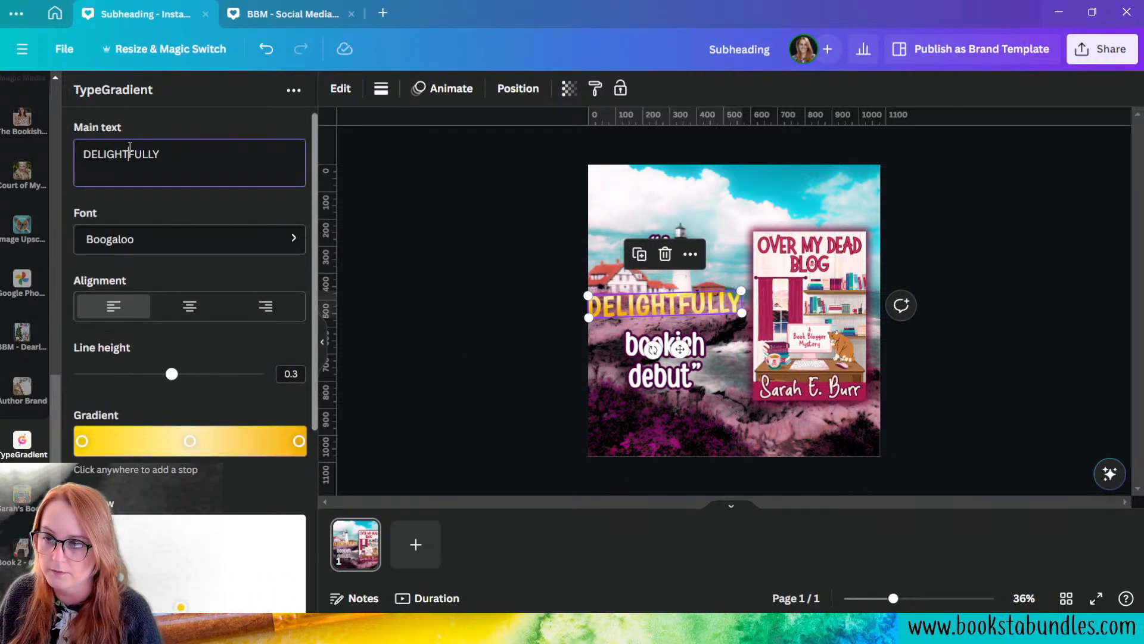
{"action": "double_click", "coordinate": [130, 154]}
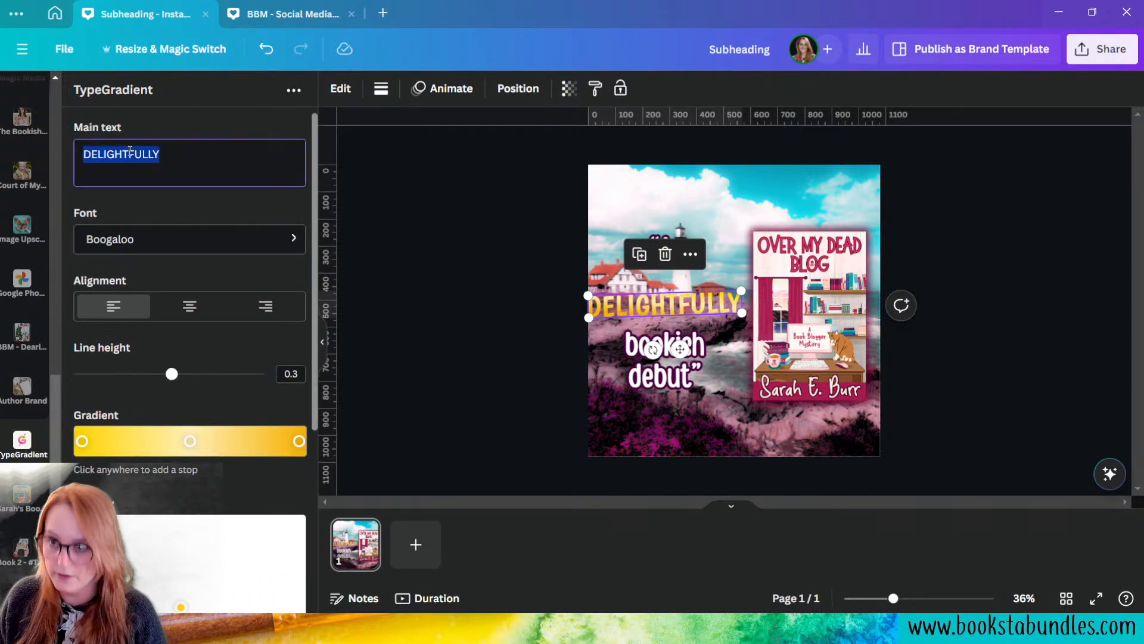
{"action": "type", "text": "BOOKISH"}
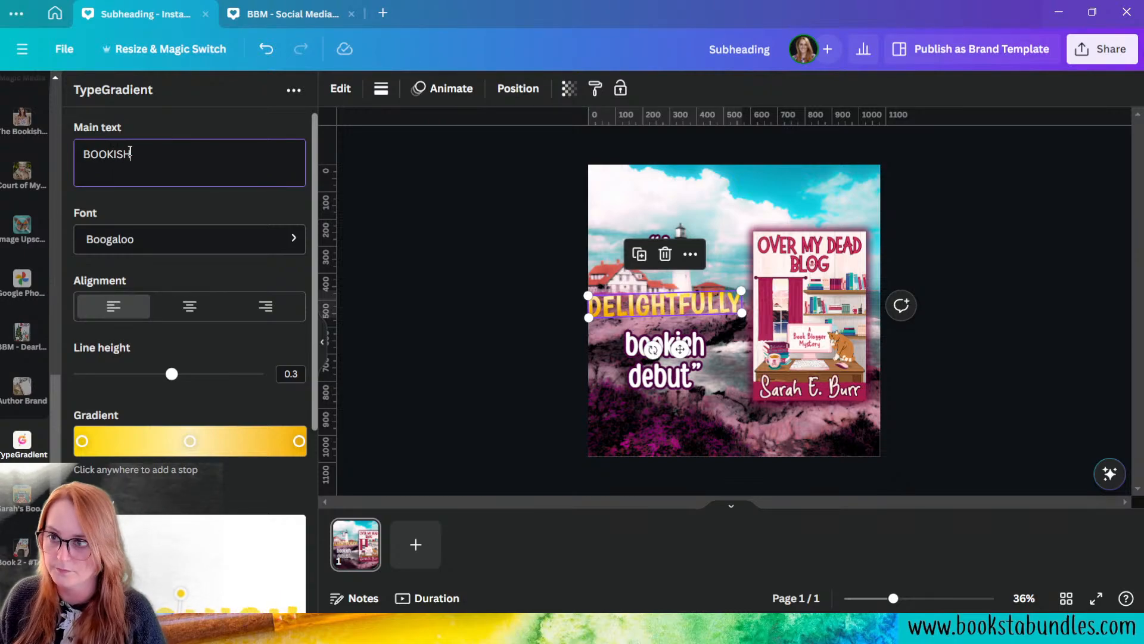
{"action": "scroll", "coordinate": [128, 301], "scroll_direction": "down", "scroll_amount": 5}
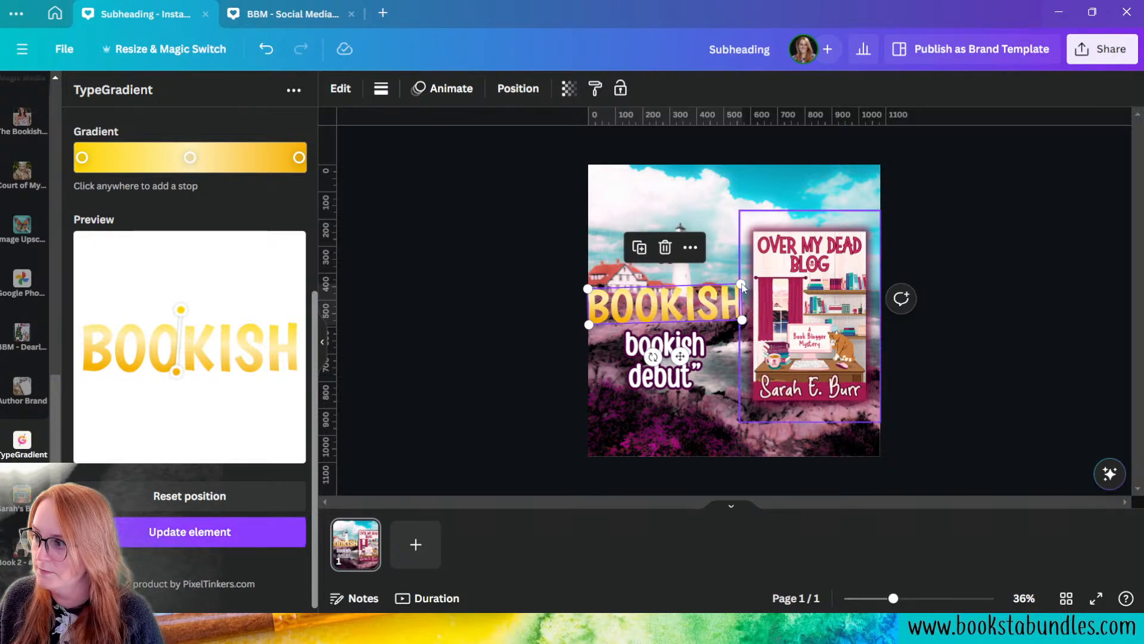
{"action": "left_click_drag", "start_coordinate": [714, 303], "coordinate": [729, 355]}
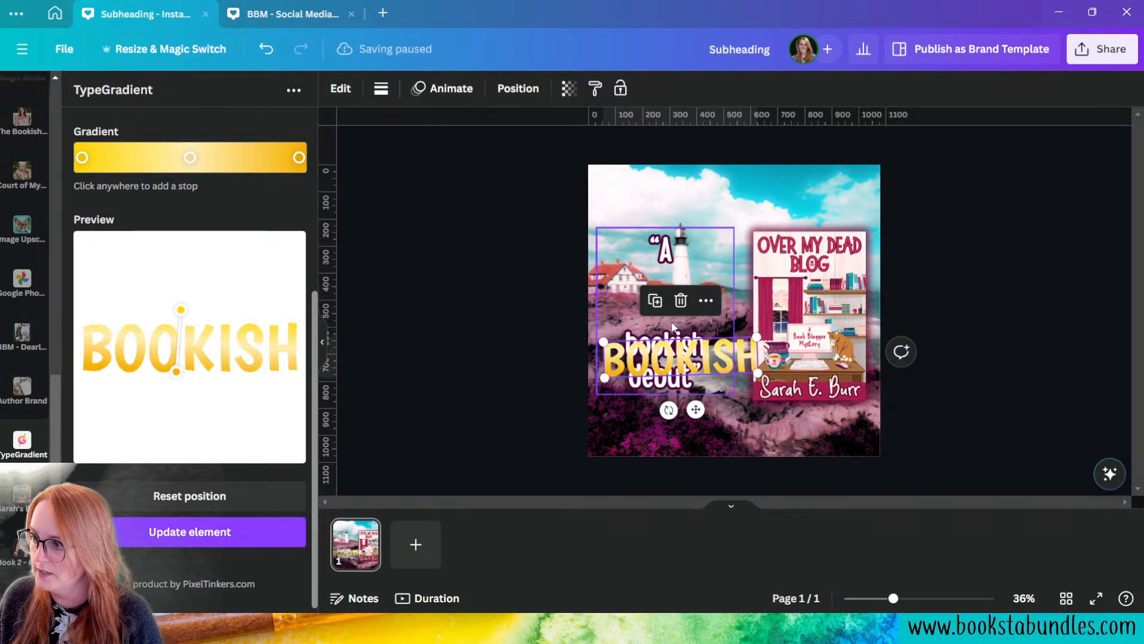
- Delete the word "bookish" and the surplus blank lines from the white quote, leaving "A" directly above "debut"
{"action": "left_click", "coordinate": [667, 295]}
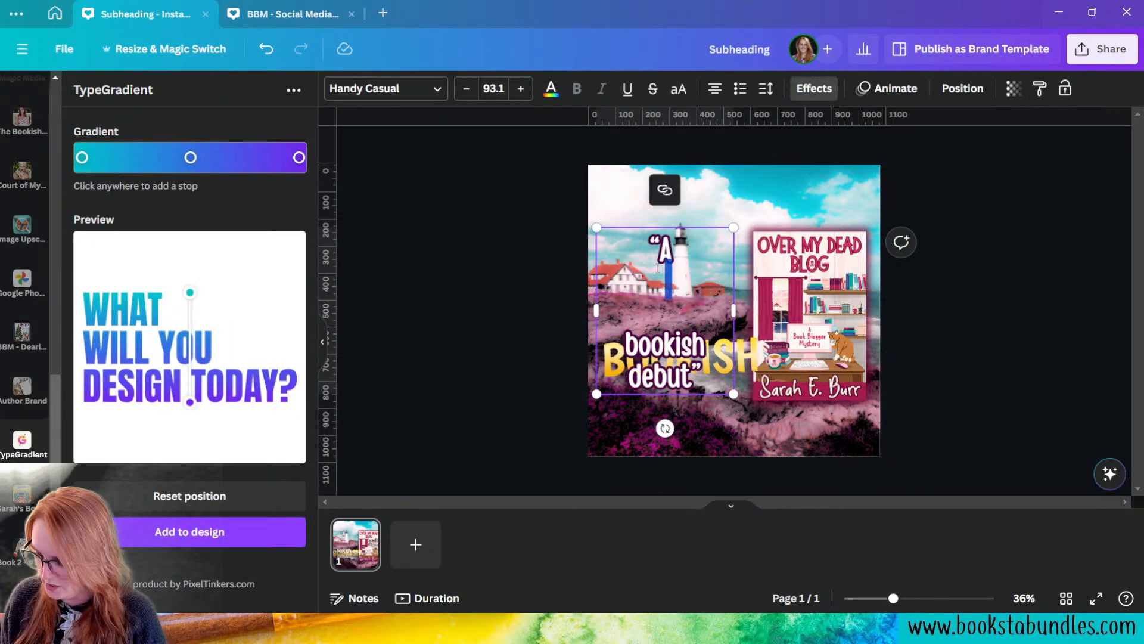
{"action": "key", "text": "Delete"}
{"action": "key", "text": "Delete"}
{"action": "key", "text": "Delete"}
{"action": "key", "text": "Delete"}
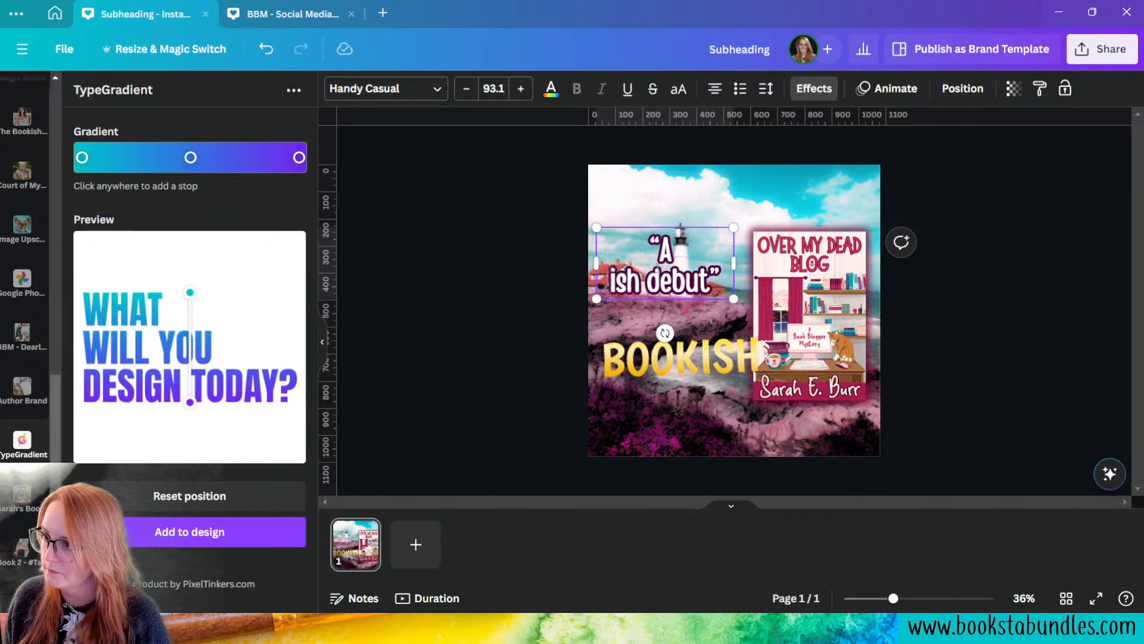
{"action": "key", "text": "Delete"}
{"action": "key", "text": "Delete"}
{"action": "key", "text": "Delete"}
{"action": "key", "text": "Delete"}
- Insert "delightfully" on its own line below "A" in the quote, with empty lines separating it from "debut"
{"action": "type", "text": "DEL"}
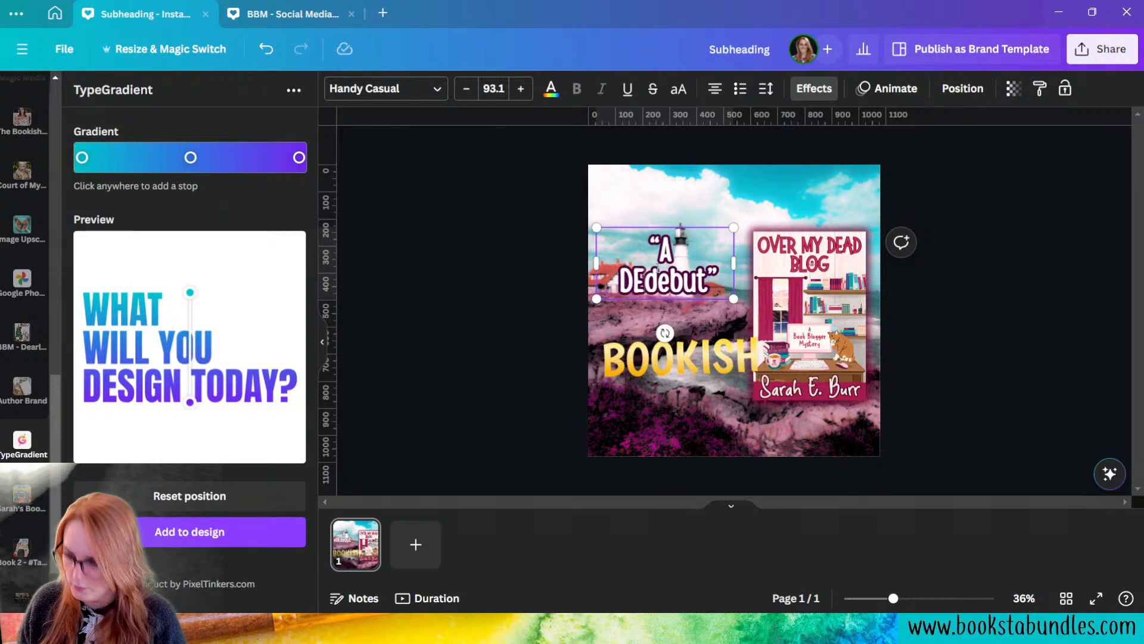
{"action": "key", "text": "BackSpace"}
{"action": "key", "text": "BackSpace"}
{"action": "key", "text": "BackSpace"}
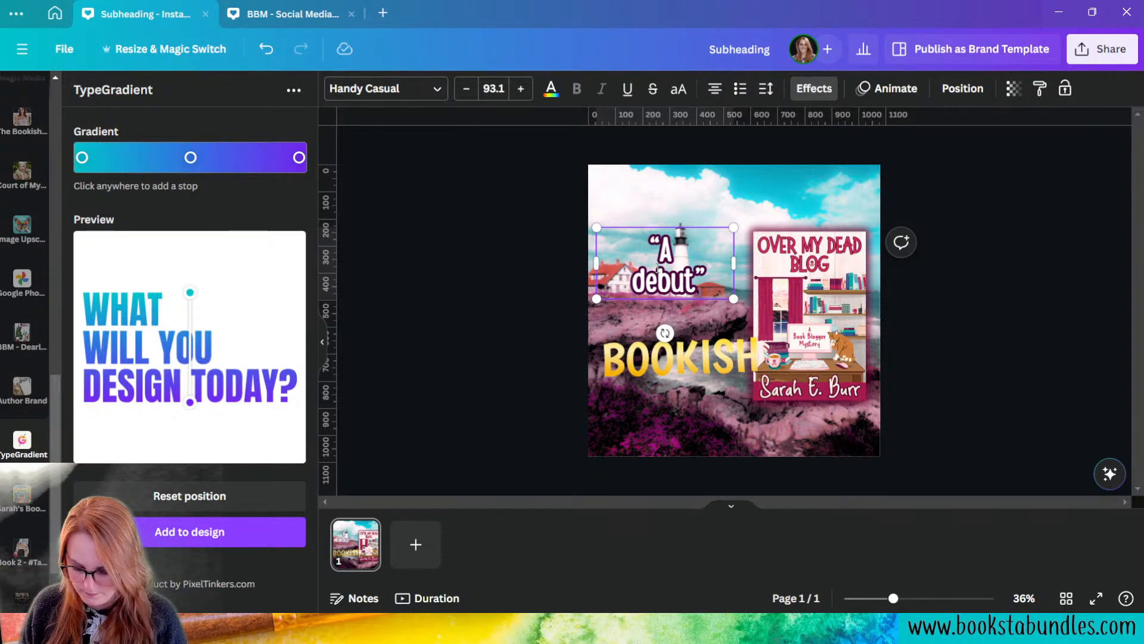
{"action": "type", "text": "delightfully"}
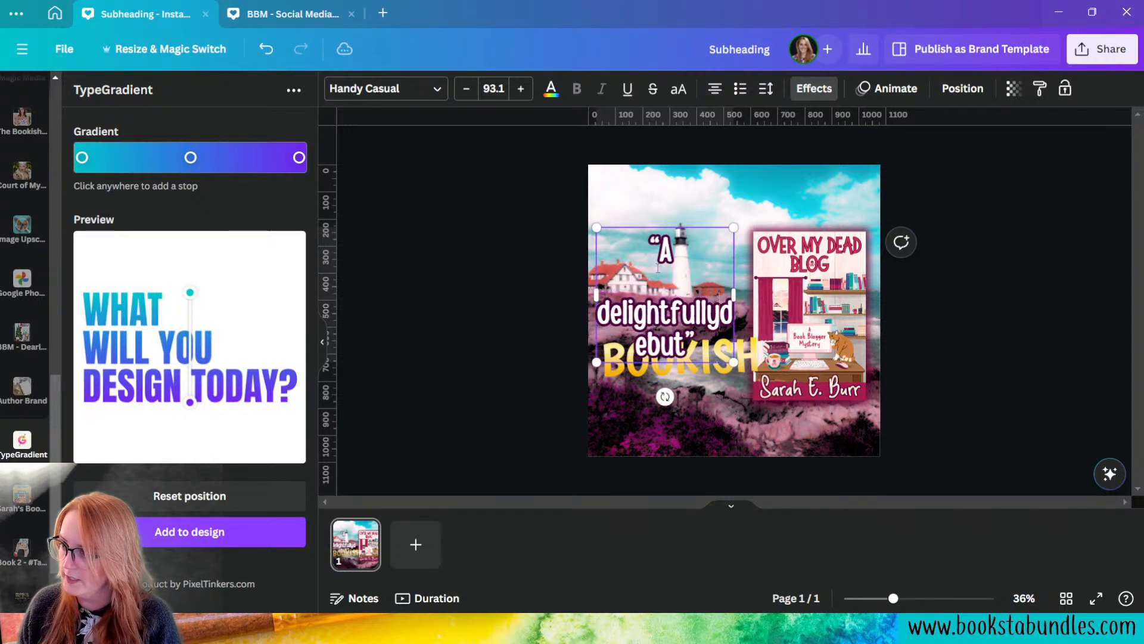
{"action": "key", "text": "Return"}
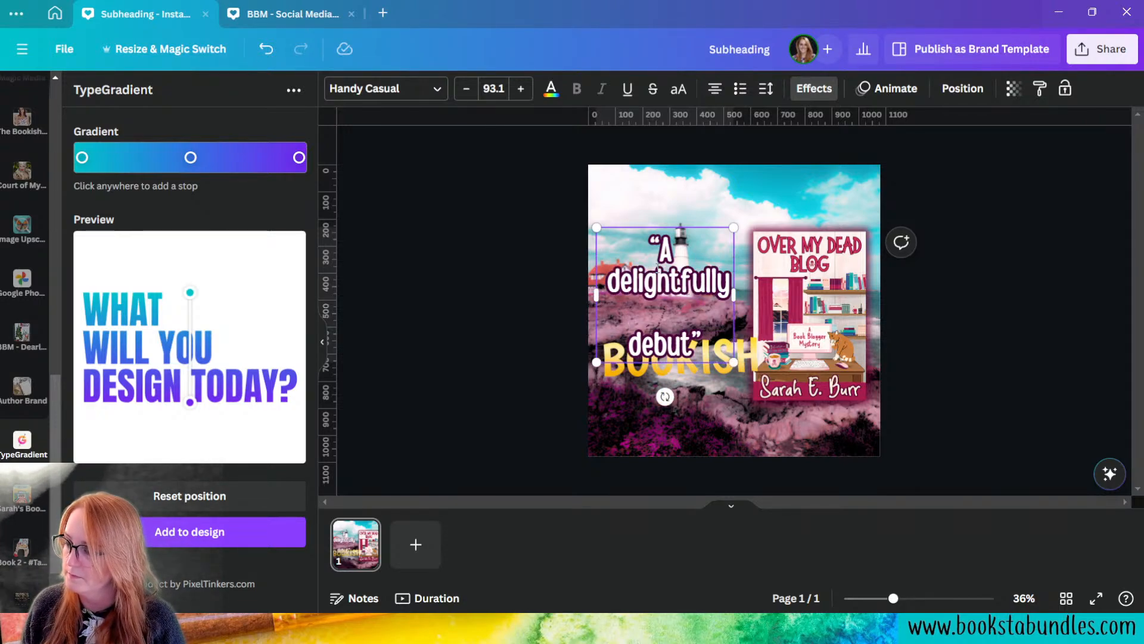
{"action": "key", "text": "Return"}
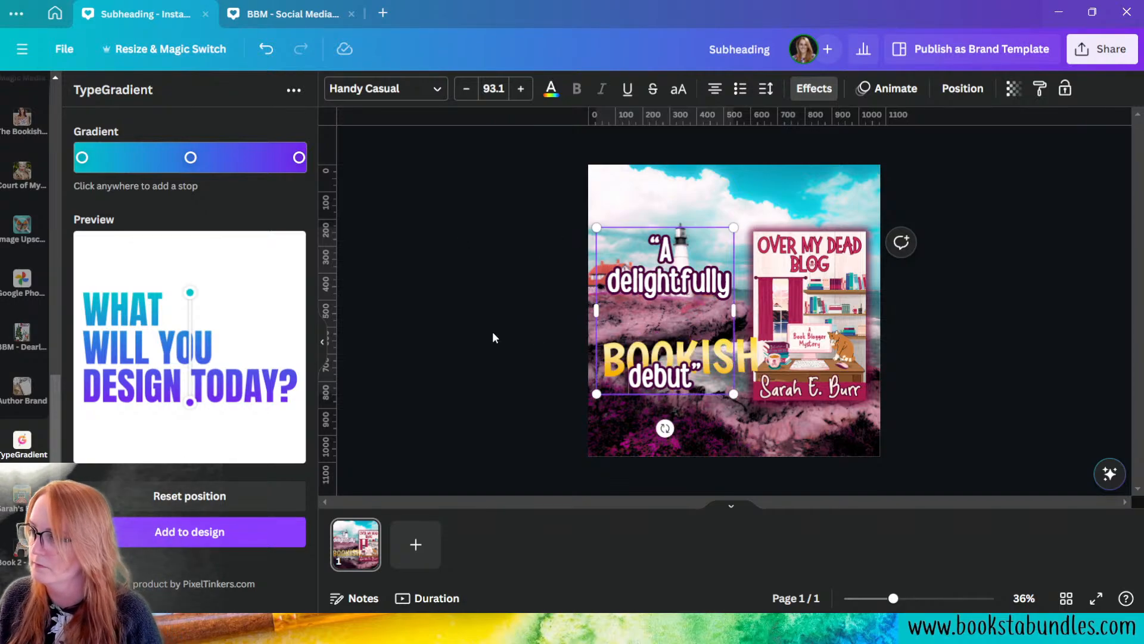
- Place the gold BOOKISH text between "delightfully" and "debut", starting at the page's left edge
{"action": "left_click", "coordinate": [493, 338]}
{"action": "left_click", "coordinate": [680, 332]}
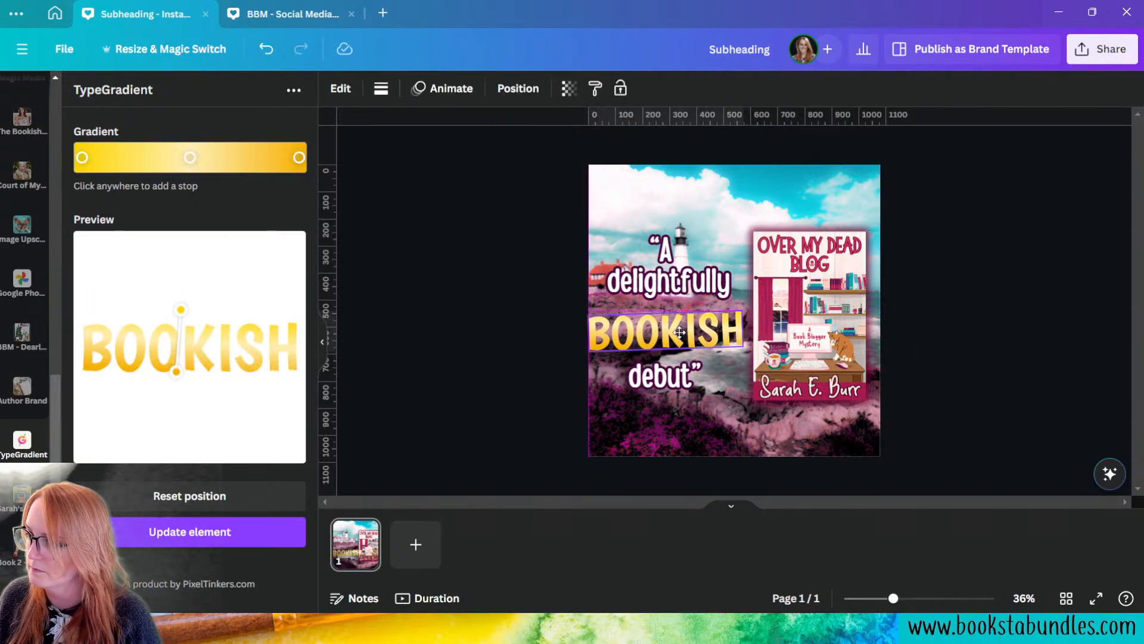
{"action": "left_click", "coordinate": [502, 345]}
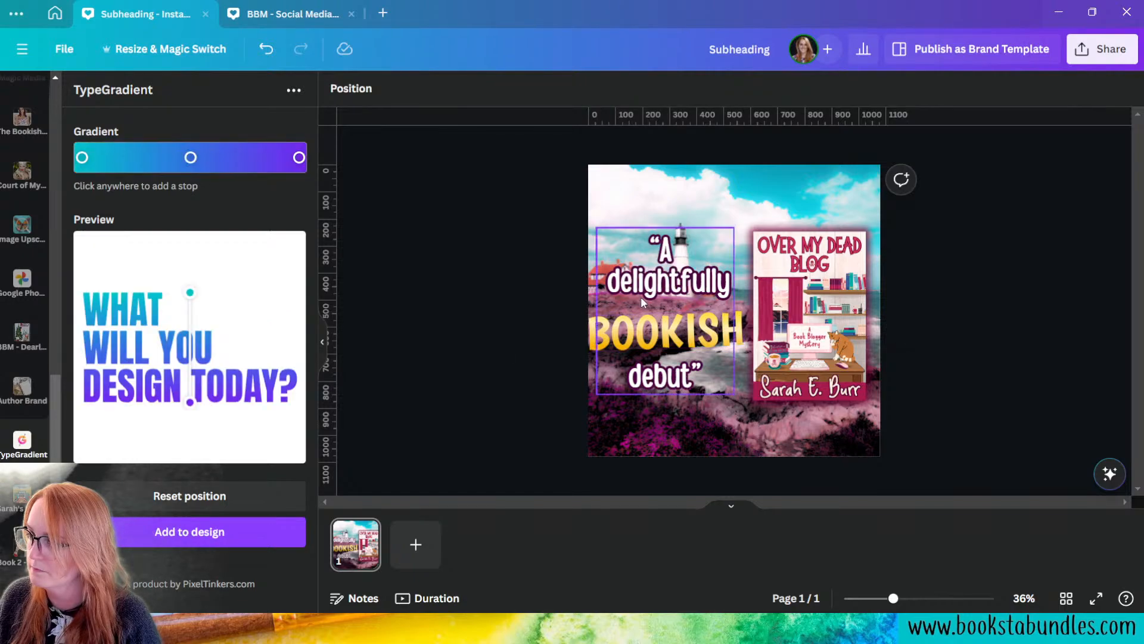
- Tighten the white quote's line spacing to 0.8
{"action": "left_click", "coordinate": [642, 296]}
{"action": "left_click", "coordinate": [765, 91]}
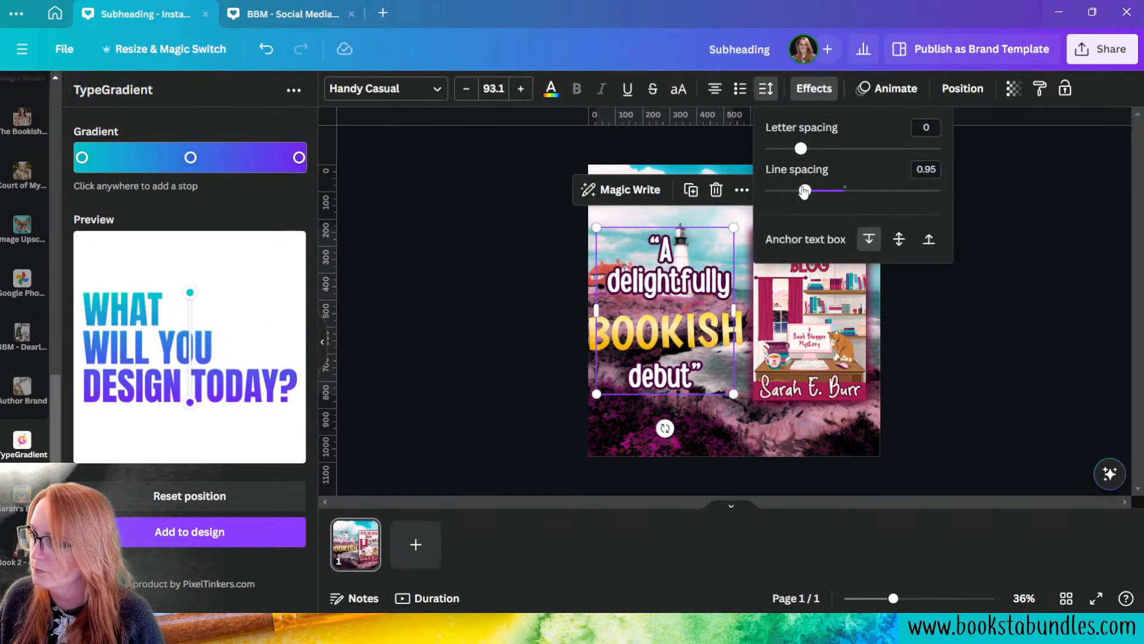
{"action": "left_click_drag", "start_coordinate": [805, 190], "coordinate": [793, 191]}
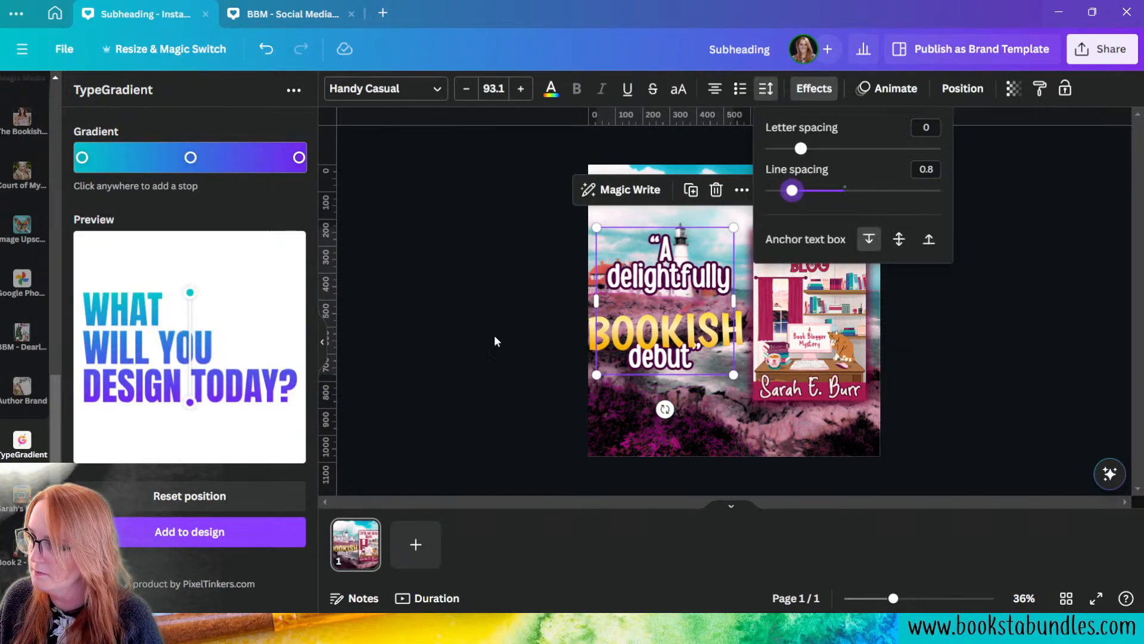
- Move the white quote down so it sits evenly around BOOKISH, and shift both texts slightly up together
{"action": "left_click", "coordinate": [634, 288]}
{"action": "mouse_move", "coordinate": [674, 272]}
{"action": "left_mouse_down"}
{"action": "mouse_move", "coordinate": [665, 278]}
{"action": "mouse_move", "coordinate": [674, 278]}
{"action": "left_mouse_up"}
{"action": "left_click", "coordinate": [459, 358]}
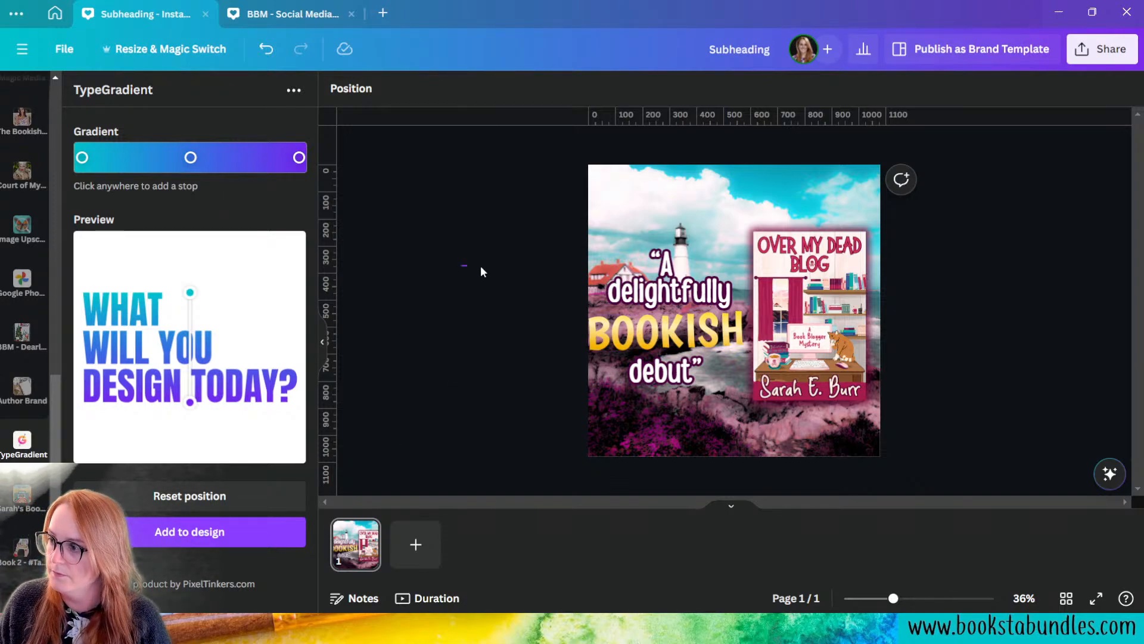
{"action": "left_click_drag", "start_coordinate": [480, 272], "coordinate": [644, 368]}
{"action": "left_click", "coordinate": [510, 415]}
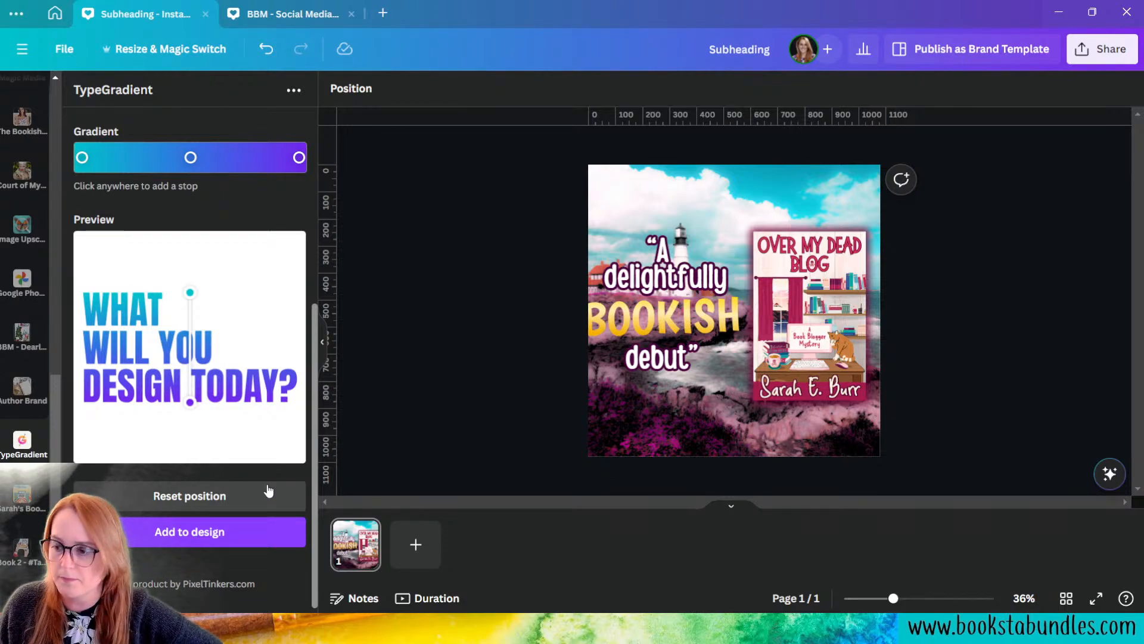
- Duplicate the finished page and return to the first page
{"action": "left_click", "coordinate": [365, 530]}
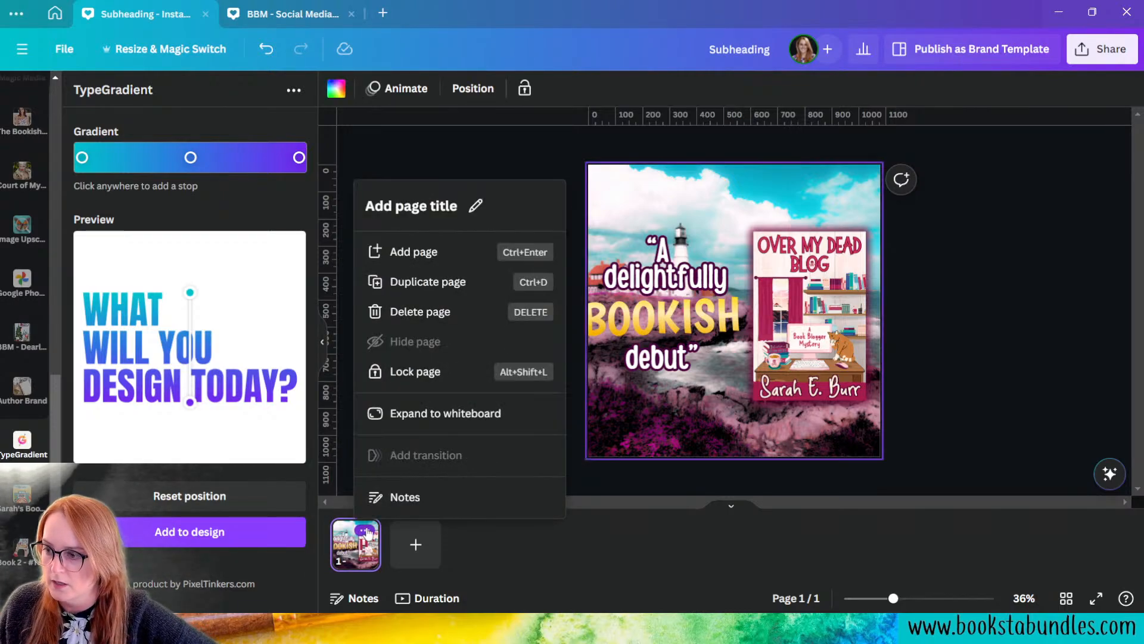
{"action": "left_click", "coordinate": [442, 281]}
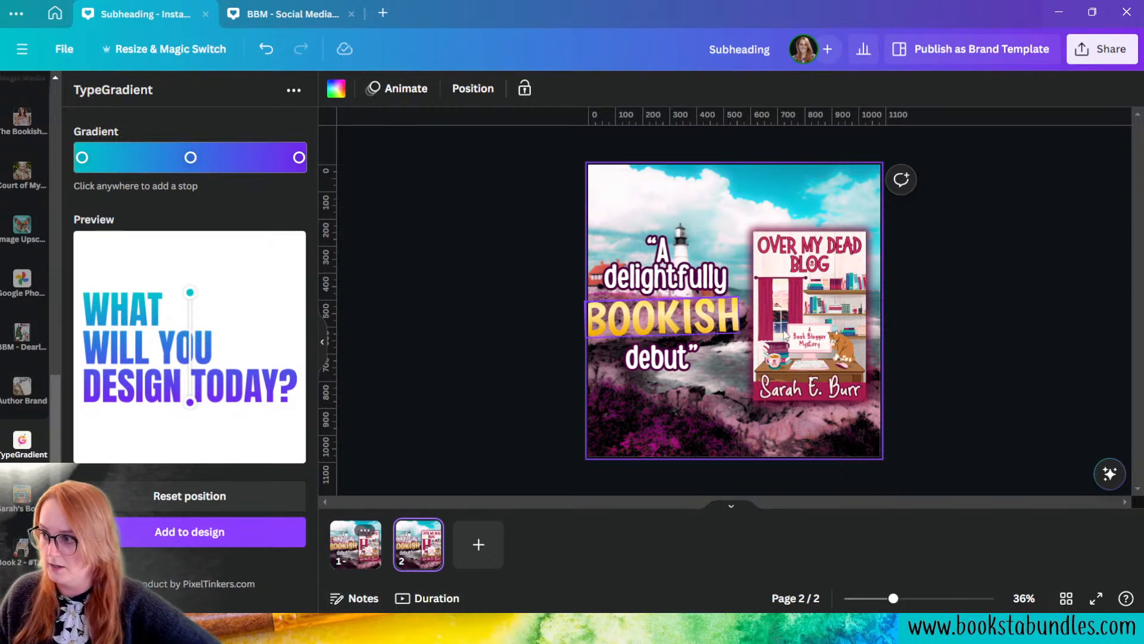
{"action": "left_click", "coordinate": [341, 560]}
- Delete the gold BOOKISH text from the first page and write "bookish" between "delightfully" and "debut" in the white quote
{"action": "left_click", "coordinate": [666, 327]}
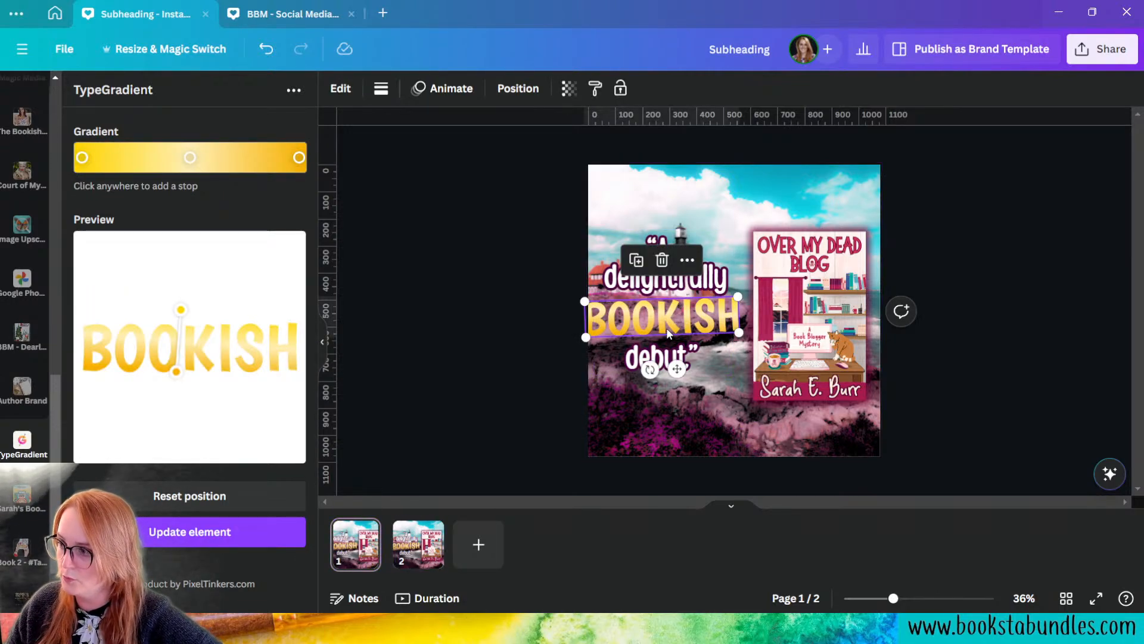
{"action": "left_click", "coordinate": [661, 260]}
{"action": "left_click", "coordinate": [683, 298]}
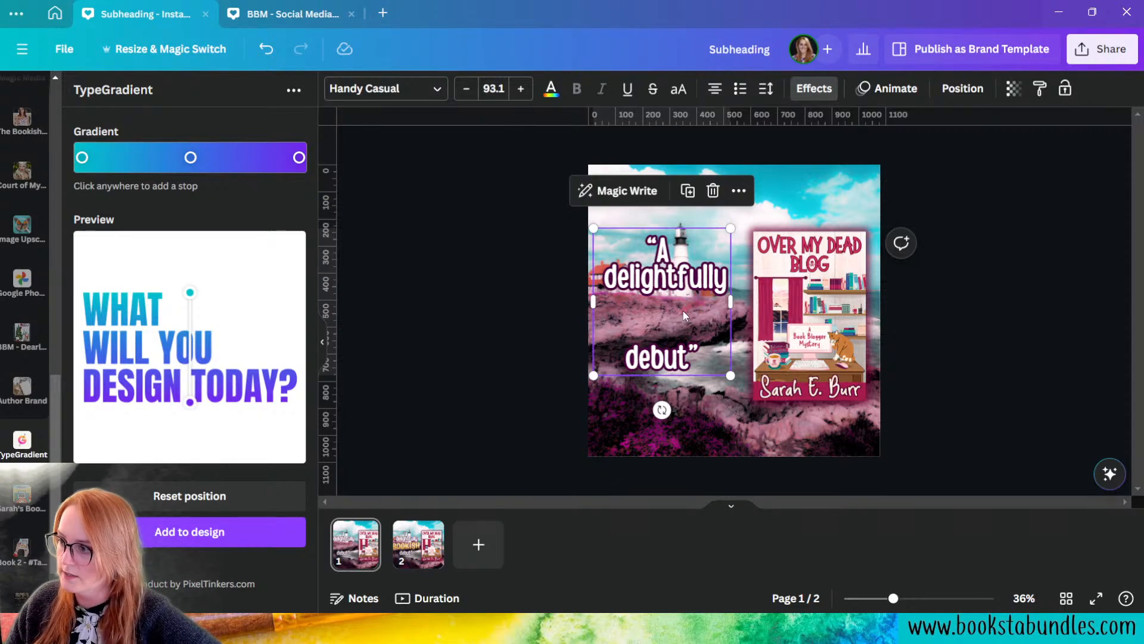
{"action": "left_click", "coordinate": [684, 316]}
{"action": "key", "text": "BackSpace"}
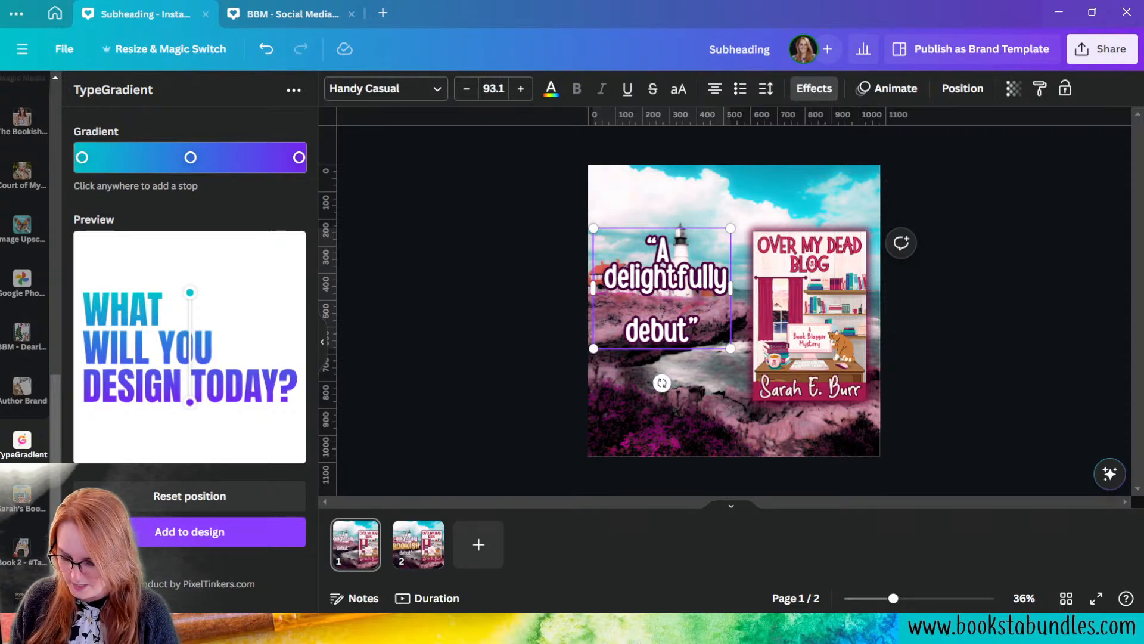
{"action": "type", "text": "bookish"}
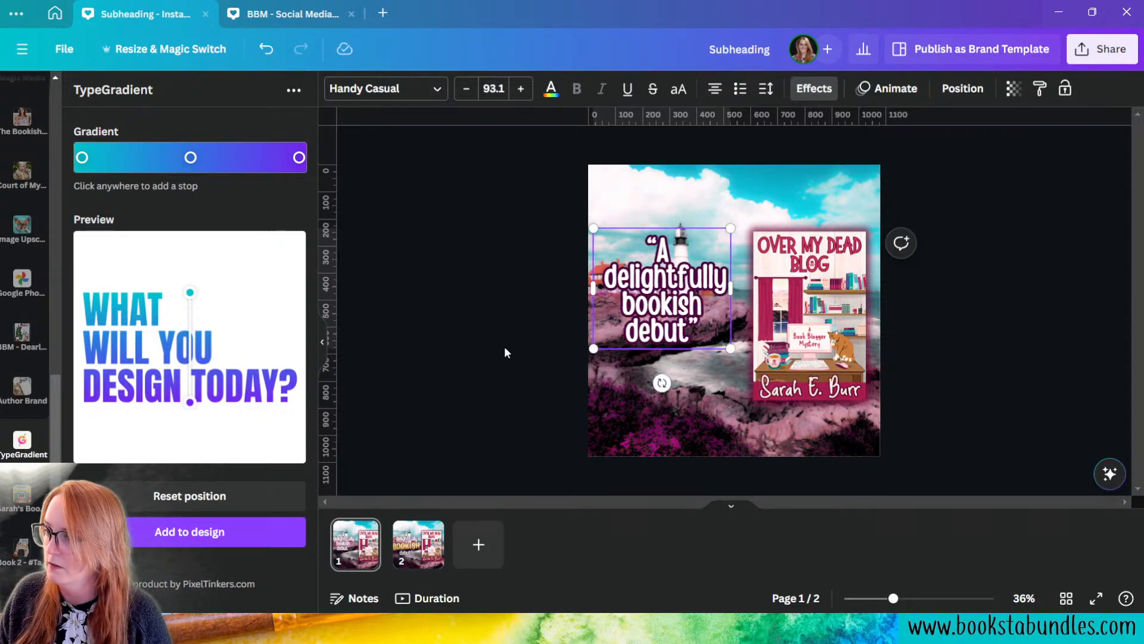
- Set the white quote's line spacing to 0.97 and move the text to the page's left edge
{"action": "left_click", "coordinate": [768, 90]}
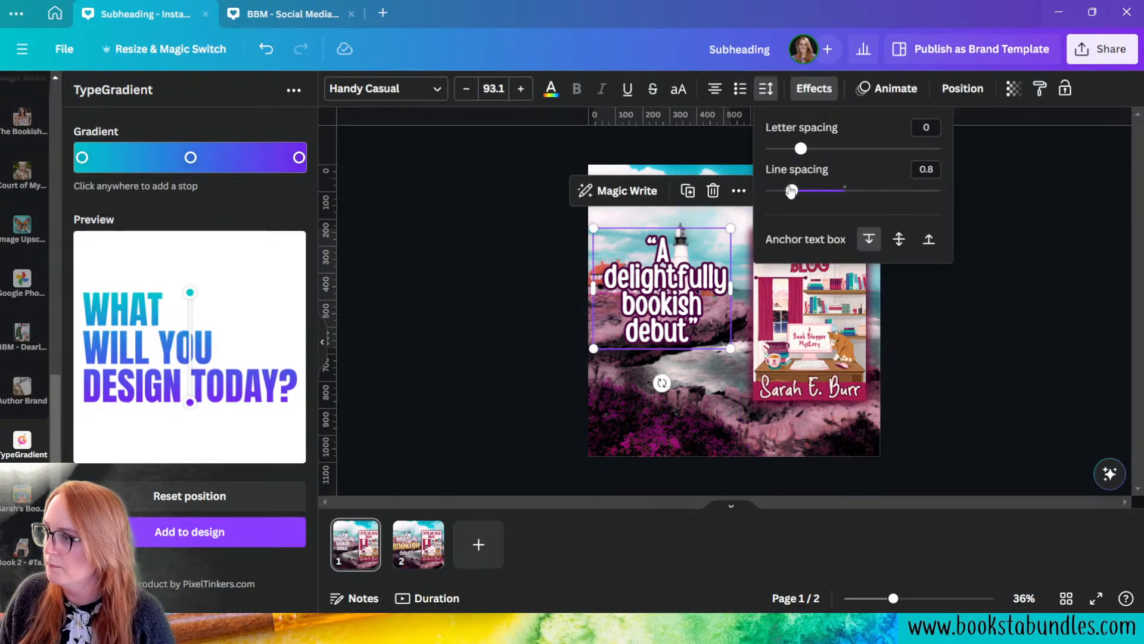
{"action": "left_click_drag", "start_coordinate": [792, 190], "coordinate": [807, 191]}
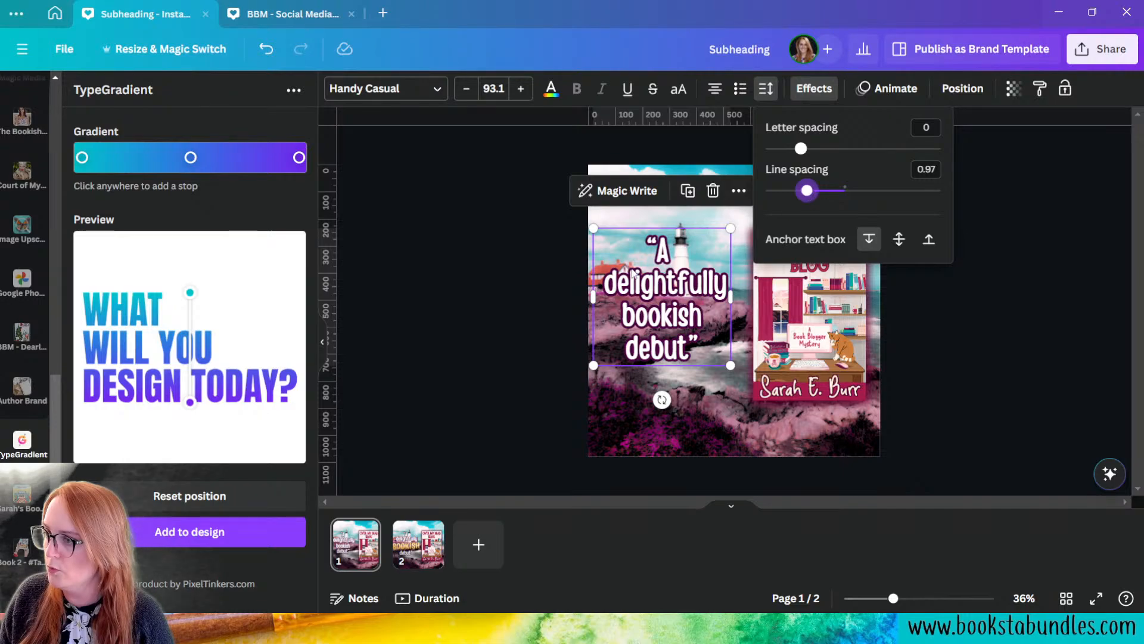
{"action": "left_click", "coordinate": [451, 272]}
{"action": "left_click_drag", "start_coordinate": [694, 284], "coordinate": [688, 285]}
{"action": "left_click", "coordinate": [496, 313]}
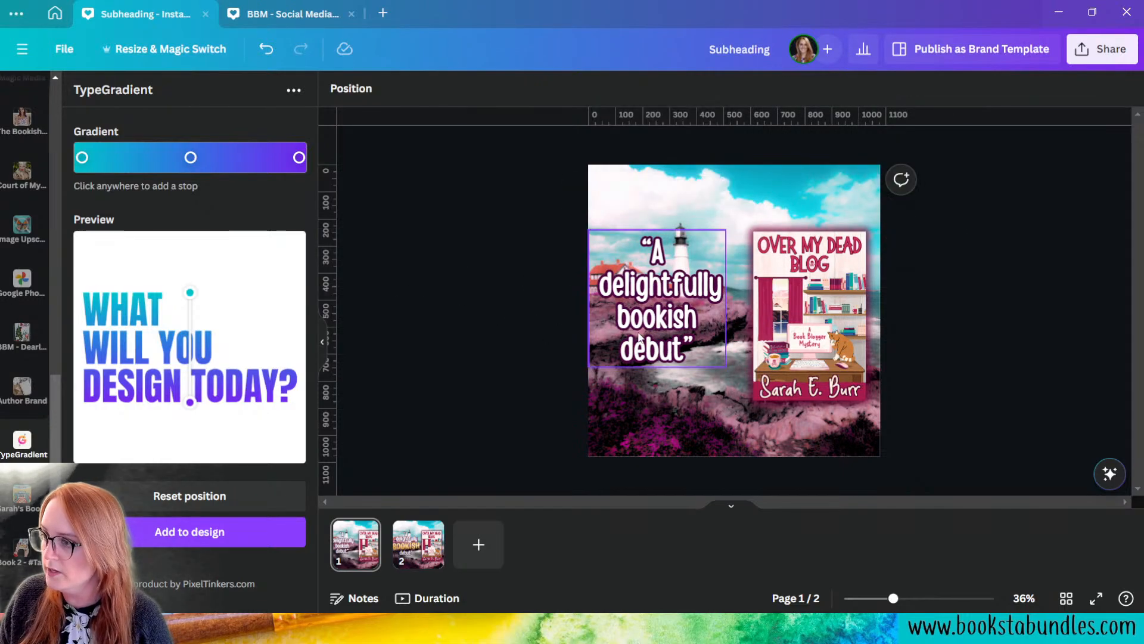
- Enlarge the white quote to font size 102 and position it around the page's vertical middle, beside the book cover
{"action": "left_click_drag", "start_coordinate": [659, 329], "coordinate": [659, 304]}
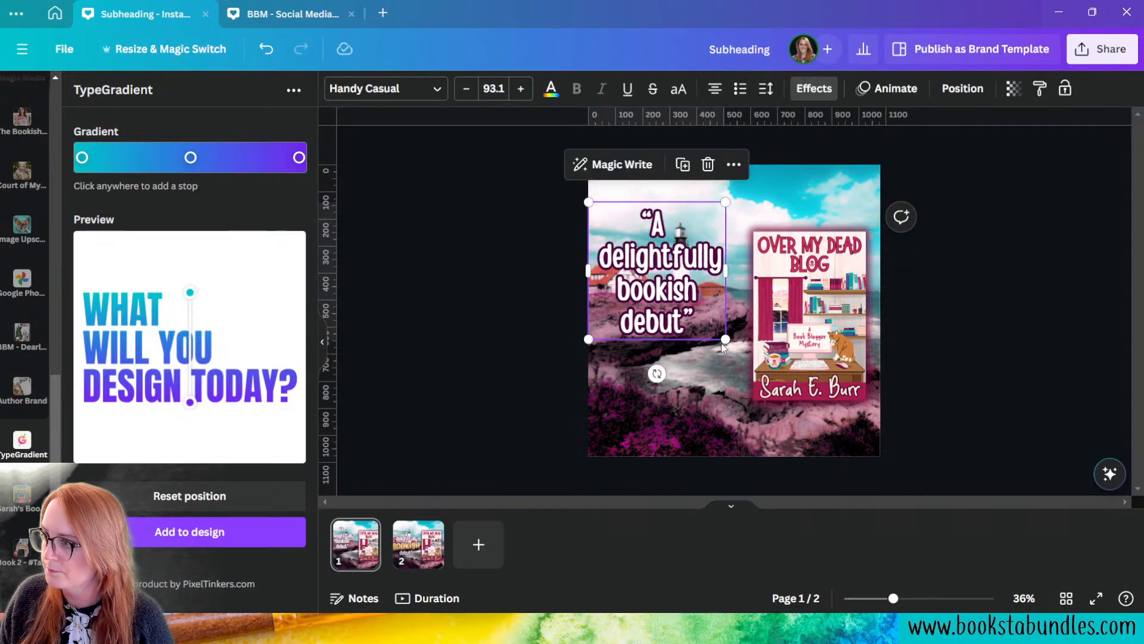
{"action": "left_click", "coordinate": [599, 256]}
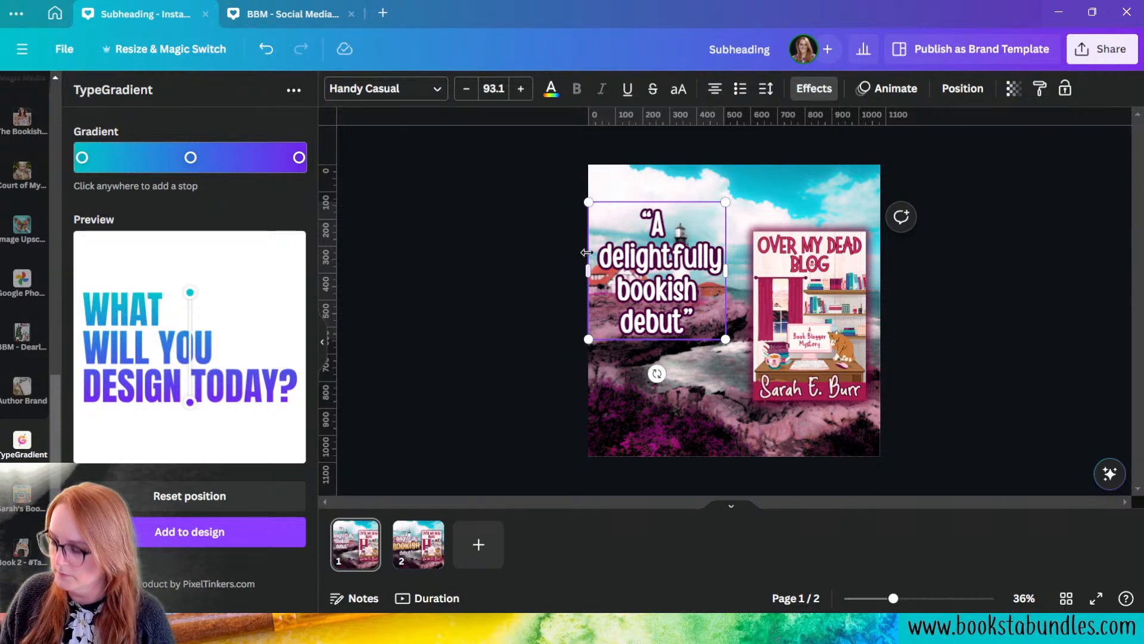
{"action": "left_click_drag", "start_coordinate": [586, 253], "coordinate": [588, 270]}
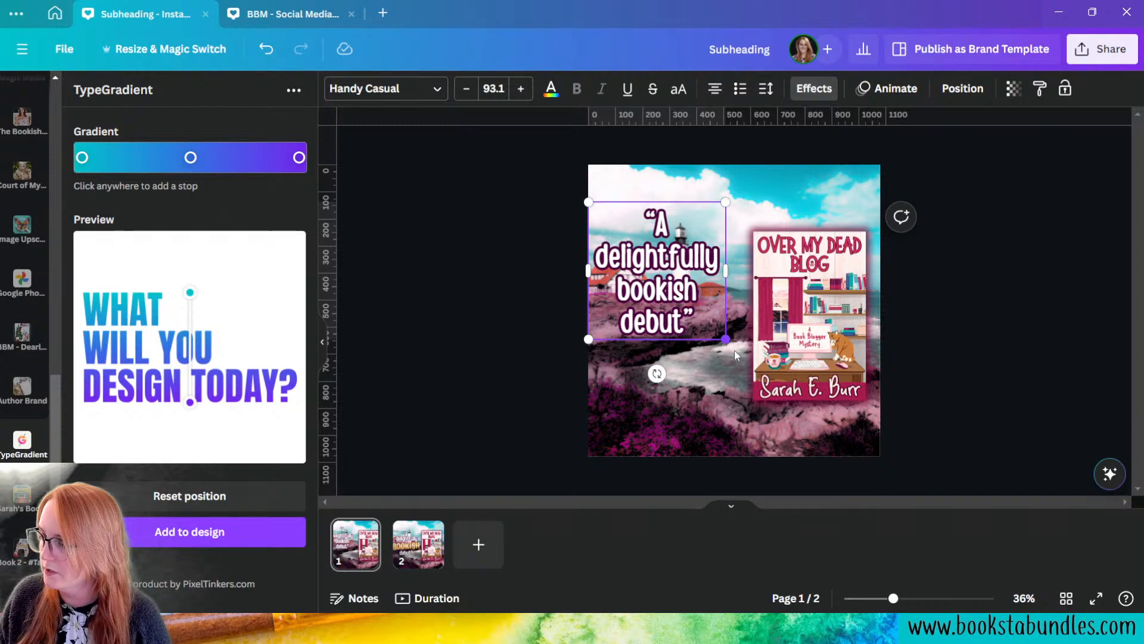
{"action": "mouse_move", "coordinate": [725, 339]}
{"action": "left_mouse_down"}
{"action": "mouse_move", "coordinate": [772, 385]}
{"action": "mouse_move", "coordinate": [739, 353]}
{"action": "left_mouse_up"}
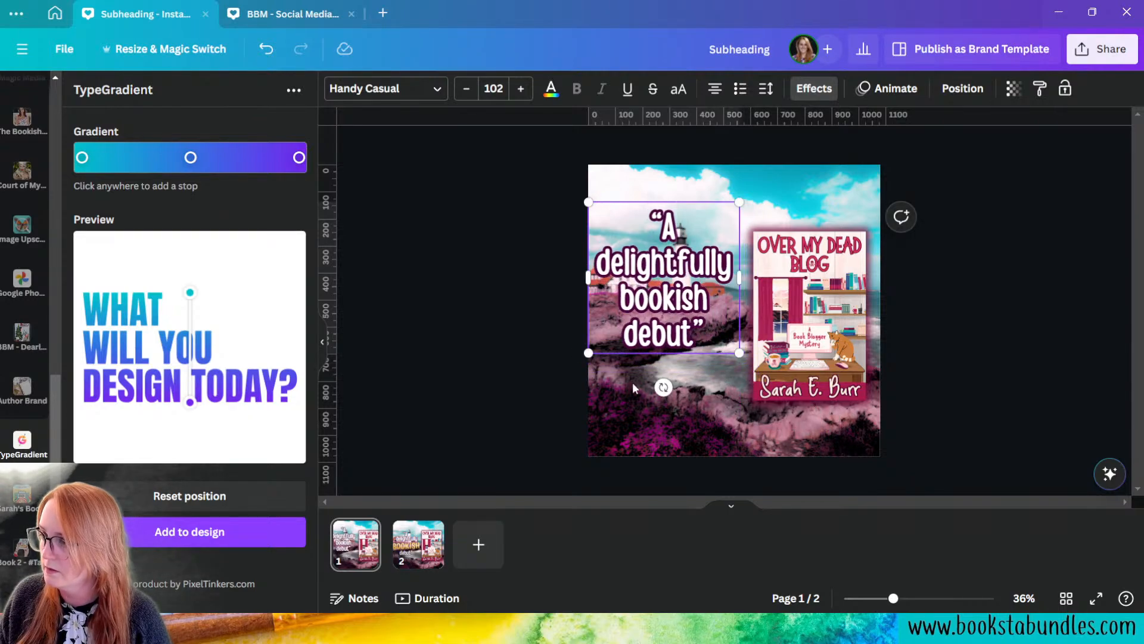
{"action": "left_click", "coordinate": [501, 401]}
{"action": "left_click_drag", "start_coordinate": [663, 287], "coordinate": [665, 318]}
- Enlarge the book cover image slightly toward the quote and align it to the vertical middle of the page
{"action": "left_click", "coordinate": [782, 338]}
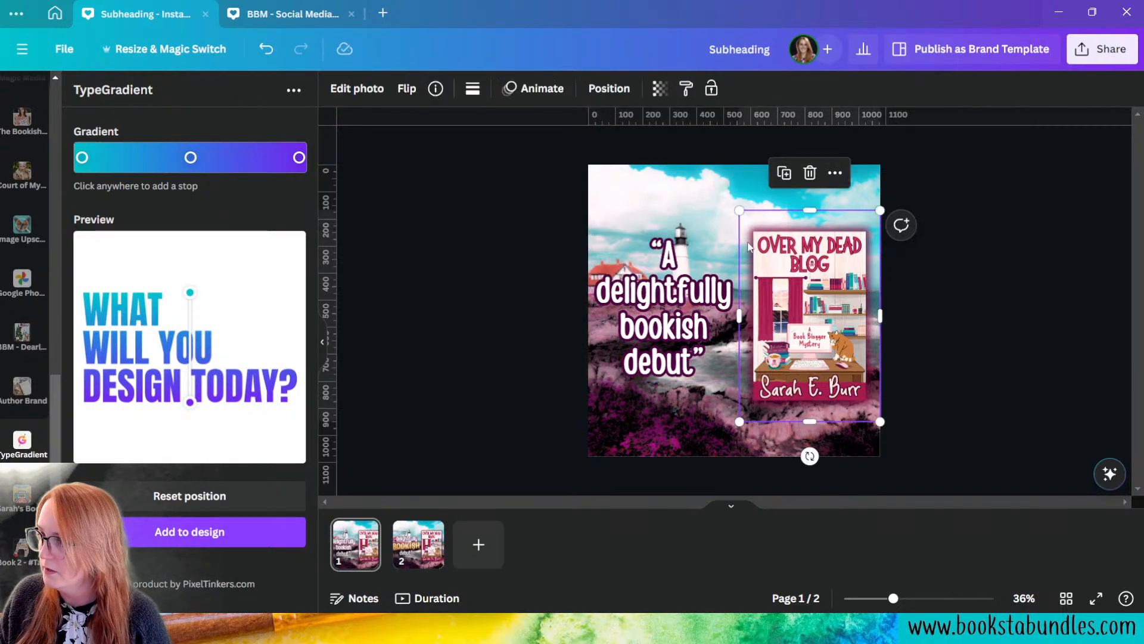
{"action": "mouse_move", "coordinate": [737, 210]}
{"action": "left_mouse_down"}
{"action": "mouse_move", "coordinate": [722, 207]}
{"action": "mouse_move", "coordinate": [728, 194]}
{"action": "left_mouse_up"}
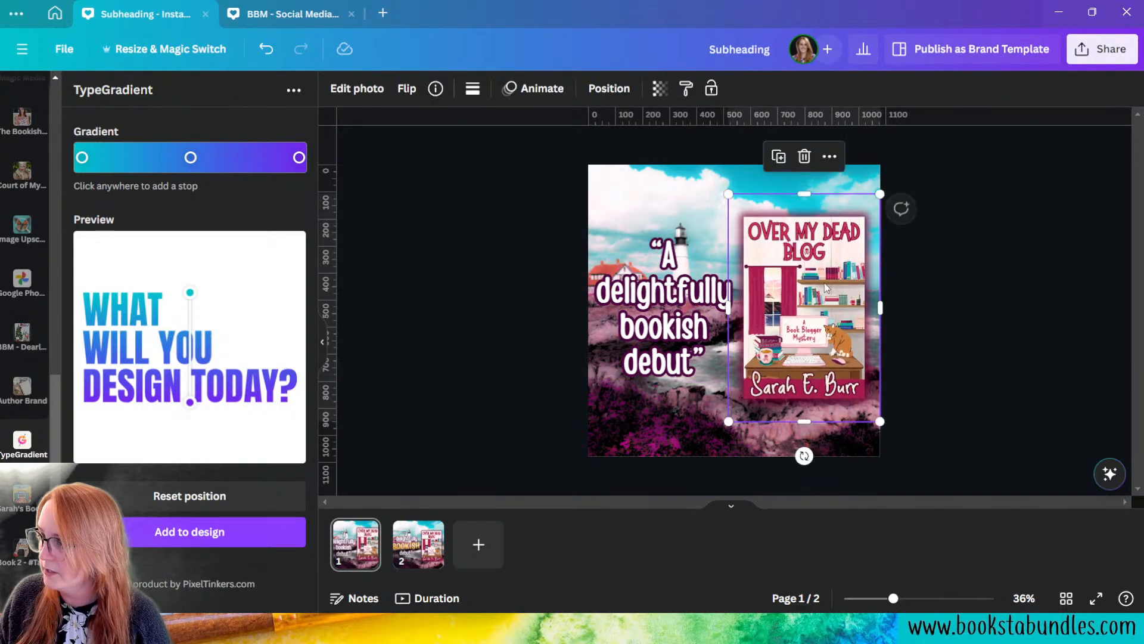
{"action": "right_click", "coordinate": [829, 334]}
{"action": "mouse_move", "coordinate": [953, 357]}
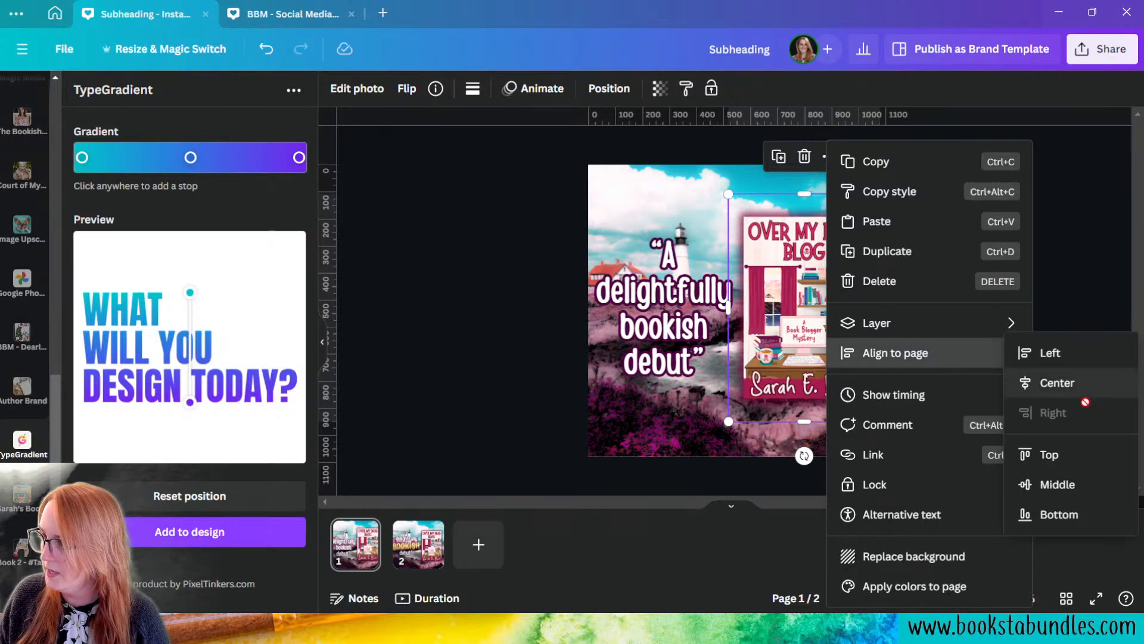
{"action": "left_click", "coordinate": [1091, 484]}
{"action": "left_click", "coordinate": [1008, 409]}
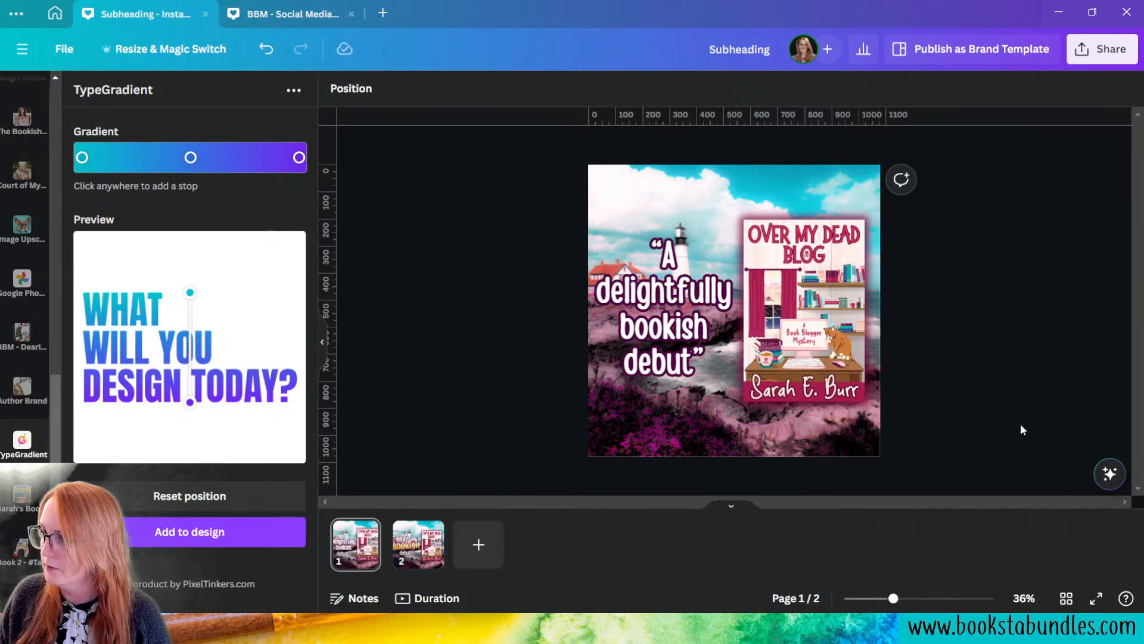
- Nudge the white quote up slightly on the first page, making room beneath it
{"action": "left_click", "coordinate": [688, 283]}
{"action": "key", "text": "Up"}
{"action": "key", "text": "Up"}
{"action": "key", "text": "Up"}
{"action": "key", "text": "Up"}
{"action": "key", "text": "Up"}
{"action": "key", "text": "Up"}
{"action": "key", "text": "Up"}
{"action": "key", "text": "Up"}
{"action": "key", "text": "Up"}
{"action": "key", "text": "Up"}
{"action": "key", "text": "Up"}
{"action": "key", "text": "Up"}
{"action": "key", "text": "Up"}
{"action": "key", "text": "Up"}
{"action": "key", "text": "Up"}
{"action": "key", "text": "Up"}
{"action": "key", "text": "Up"}
{"action": "key", "text": "Up"}
{"action": "key", "text": "Up"}
{"action": "key", "text": "Up"}
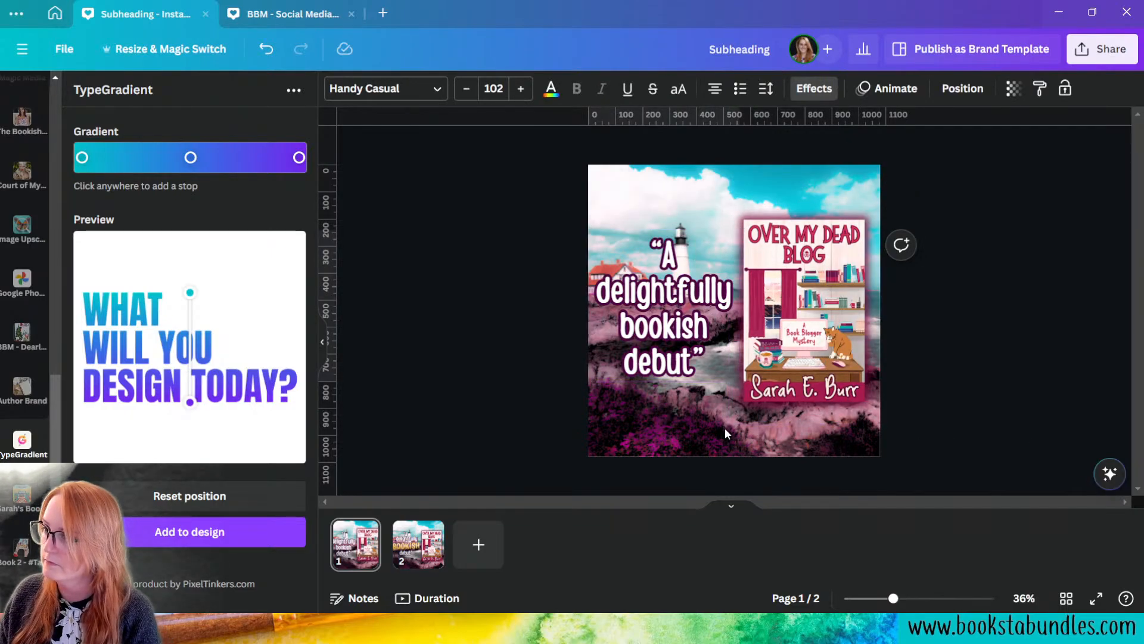
{"action": "left_click", "coordinate": [467, 409]}
{"action": "left_click", "coordinate": [656, 398]}
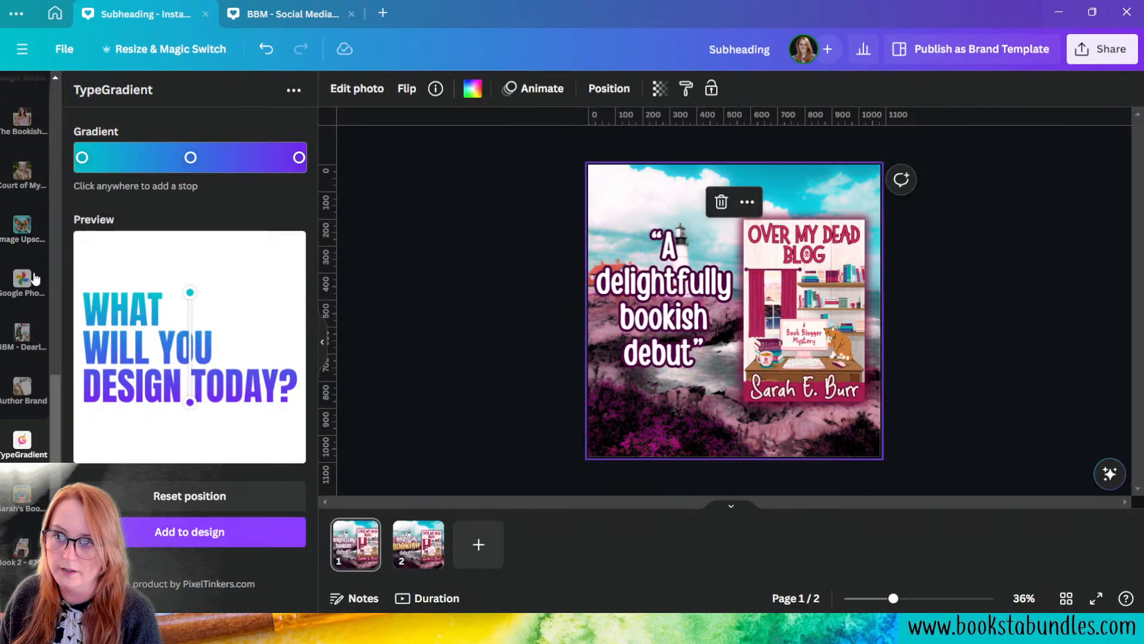
- Add a body text reading "-- Goodreads", move it beneath the quote and enlarge it to font size 51.7
{"action": "scroll", "coordinate": [36, 280], "scroll_direction": "up", "scroll_amount": 6}
{"action": "scroll", "coordinate": [35, 298], "scroll_direction": "up", "scroll_amount": 5}
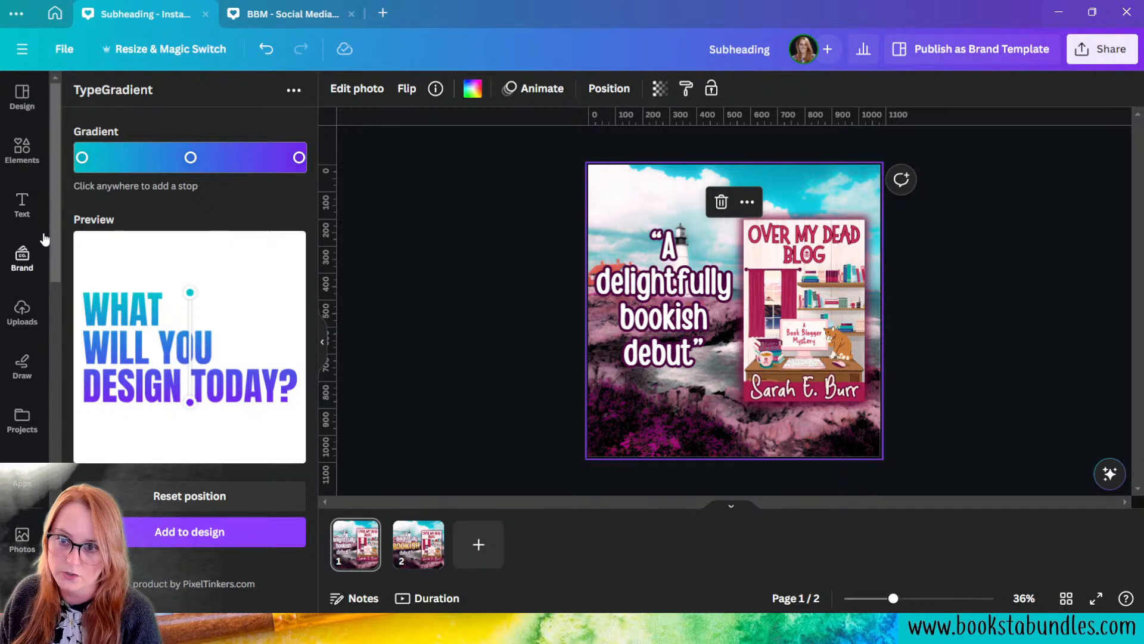
{"action": "left_click", "coordinate": [23, 263]}
{"action": "left_click", "coordinate": [22, 204]}
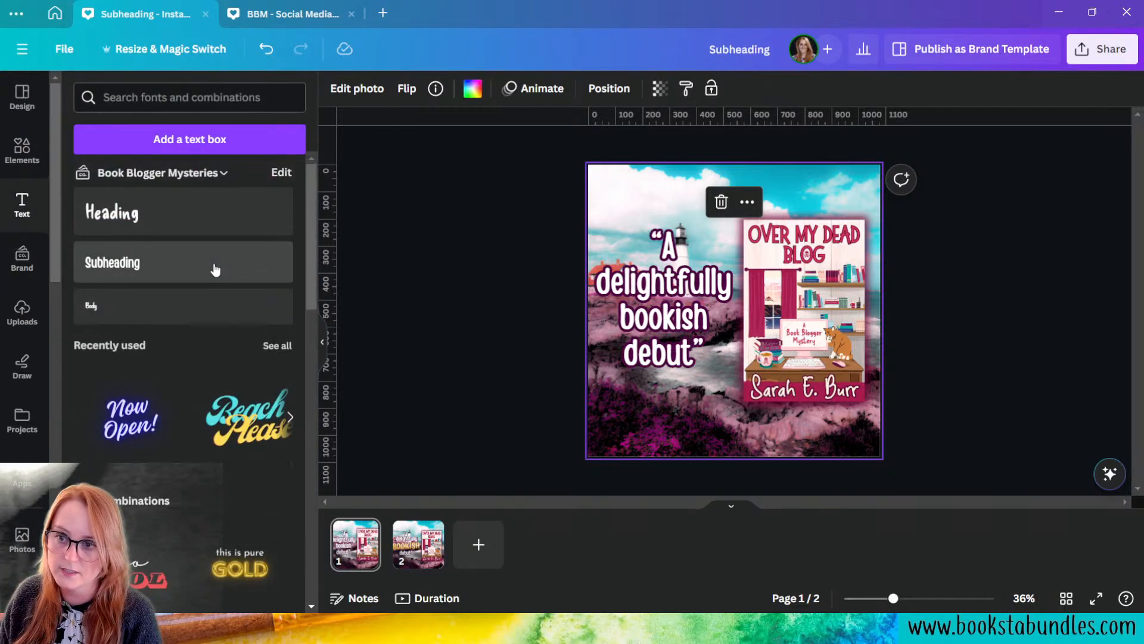
{"action": "left_click", "coordinate": [178, 306]}
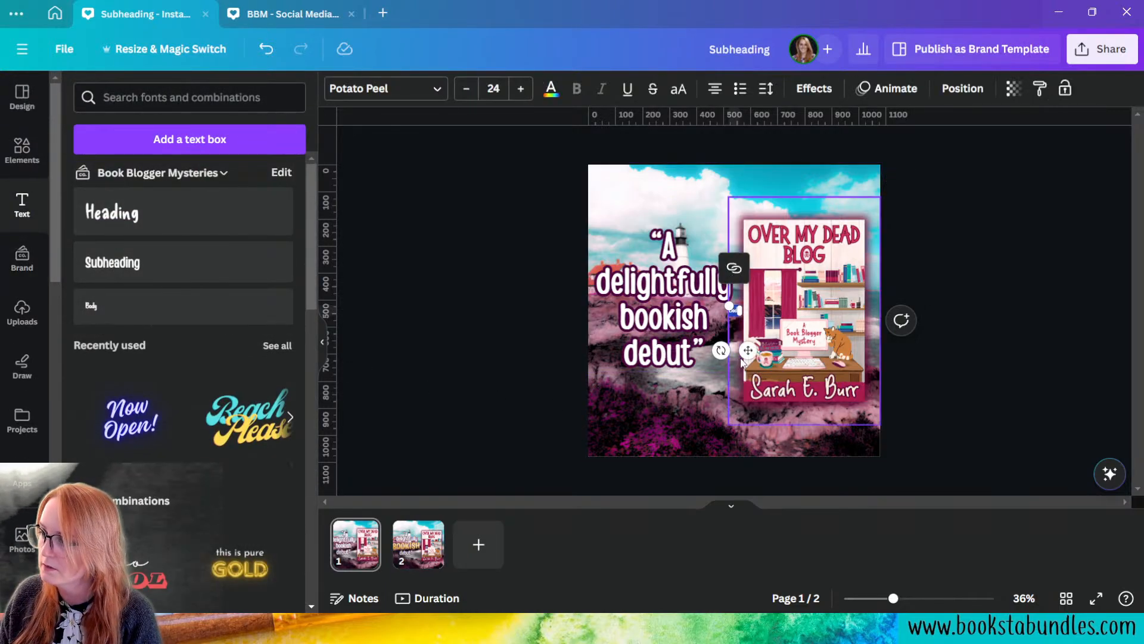
{"action": "left_click_drag", "start_coordinate": [748, 350], "coordinate": [702, 425]}
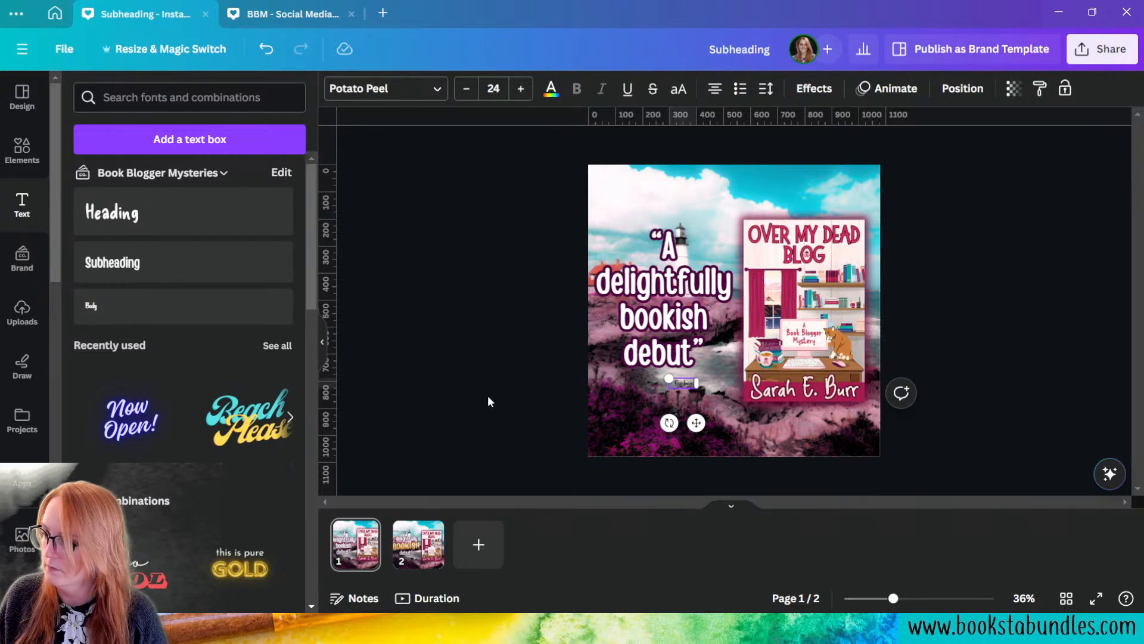
{"action": "left_click_drag", "start_coordinate": [696, 388], "coordinate": [728, 398]}
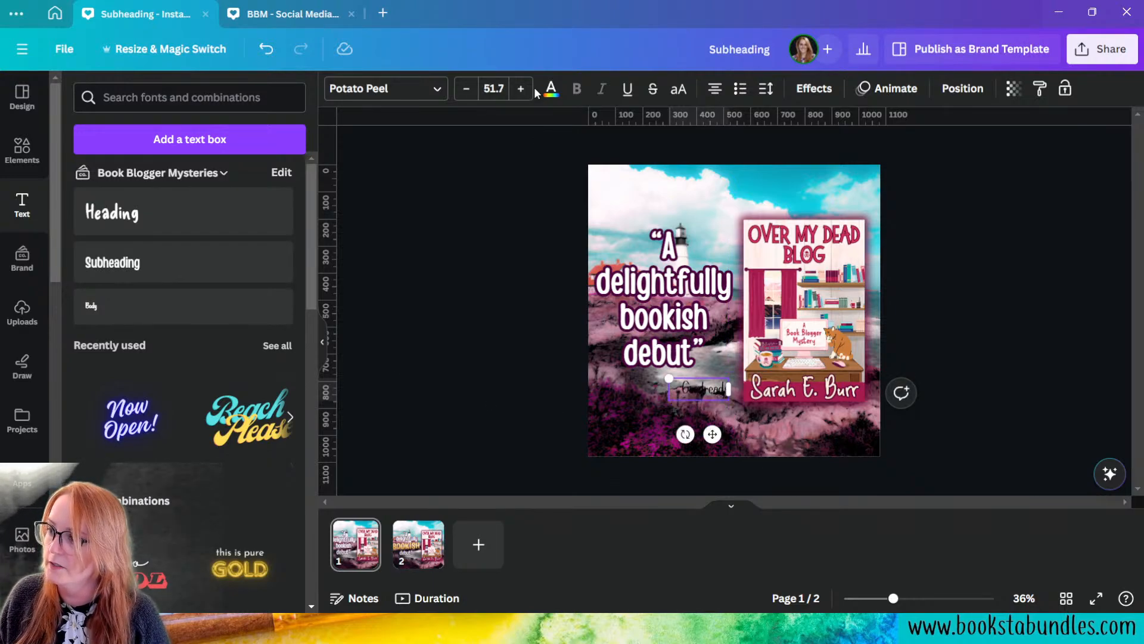
- Copy the white quote's text style onto the "-- Goodreads" attribution
{"action": "left_click", "coordinate": [696, 342]}
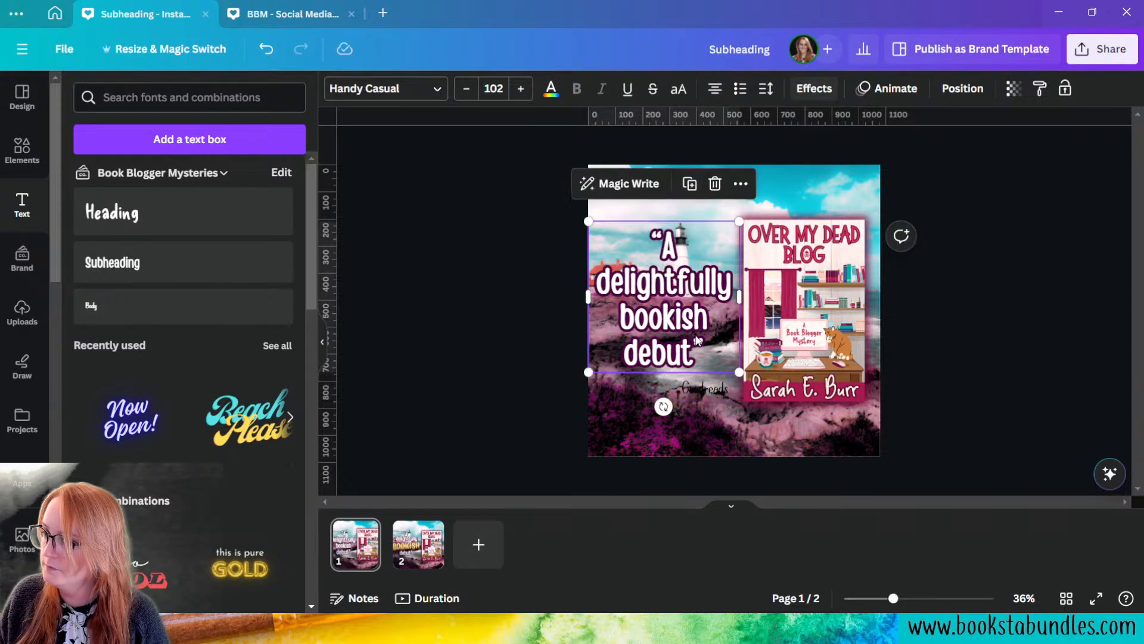
{"action": "left_click", "coordinate": [740, 184]}
{"action": "left_click", "coordinate": [742, 90]}
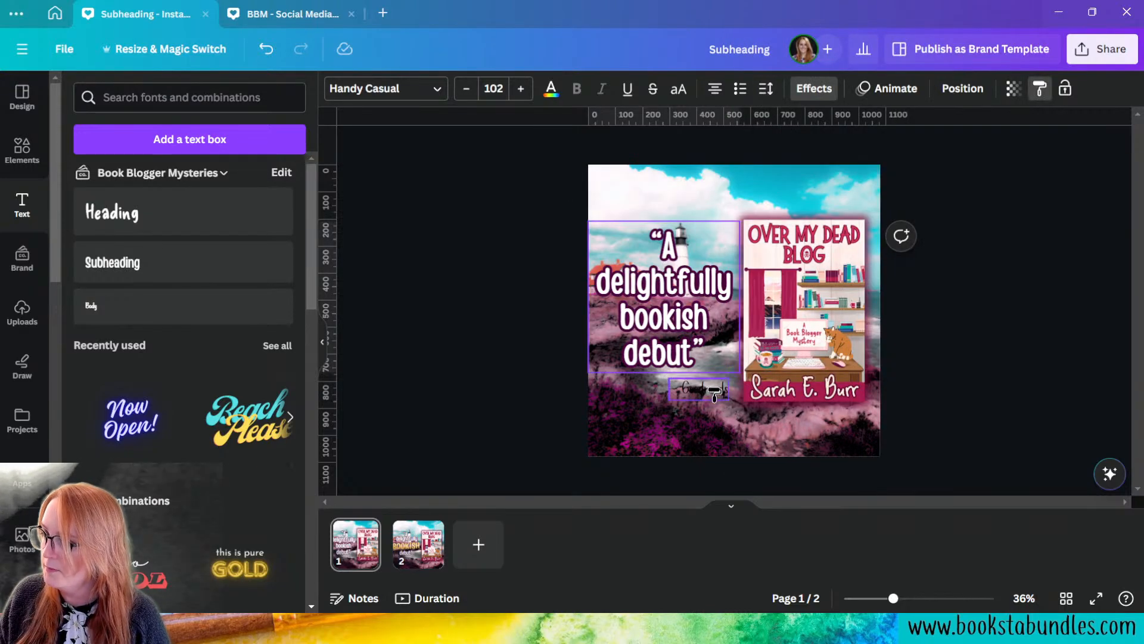
{"action": "left_click", "coordinate": [691, 391]}
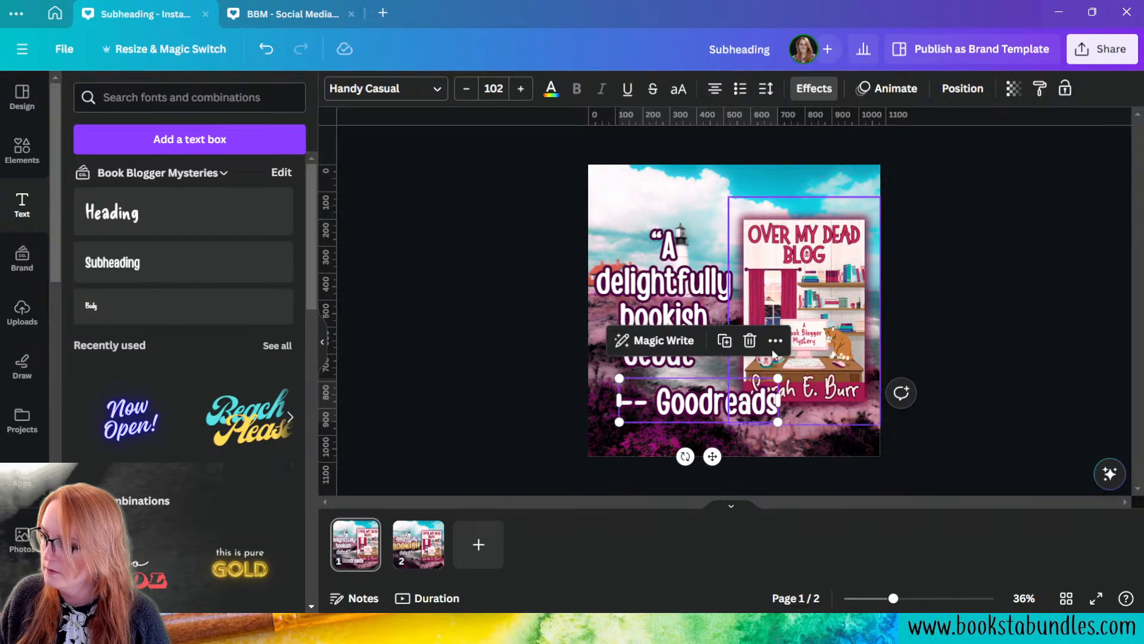
- Set the "-- Goodreads" attribution to Delicious Handrawn Regular at font size 34.2 and centre it beneath the quote
{"action": "left_click", "coordinate": [419, 90]}
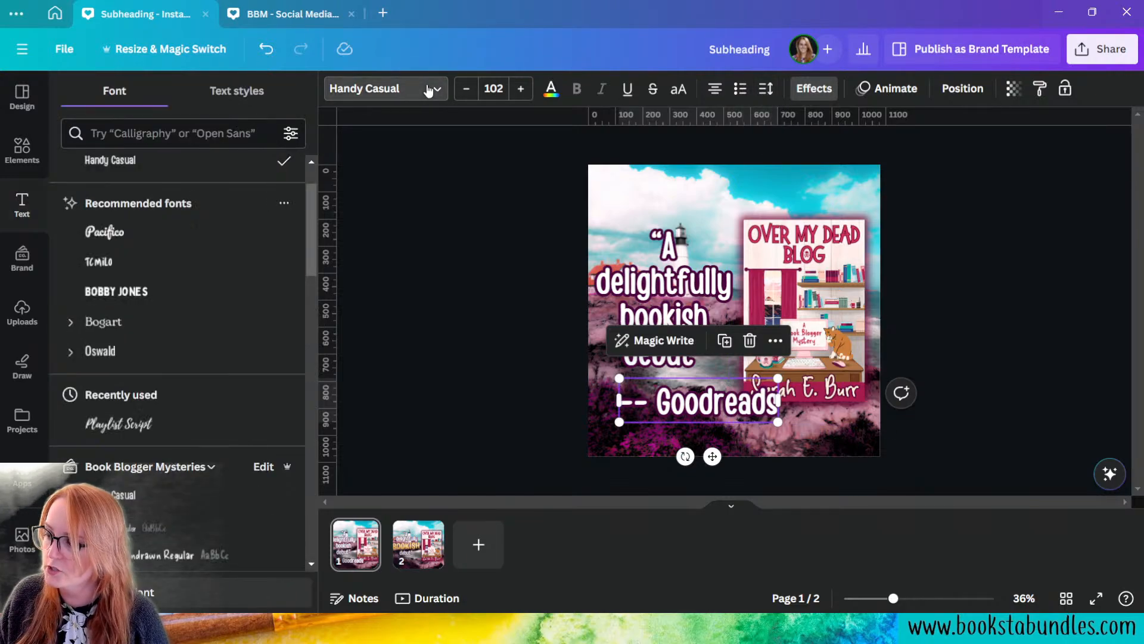
{"action": "scroll", "coordinate": [197, 326], "scroll_direction": "down", "scroll_amount": 3}
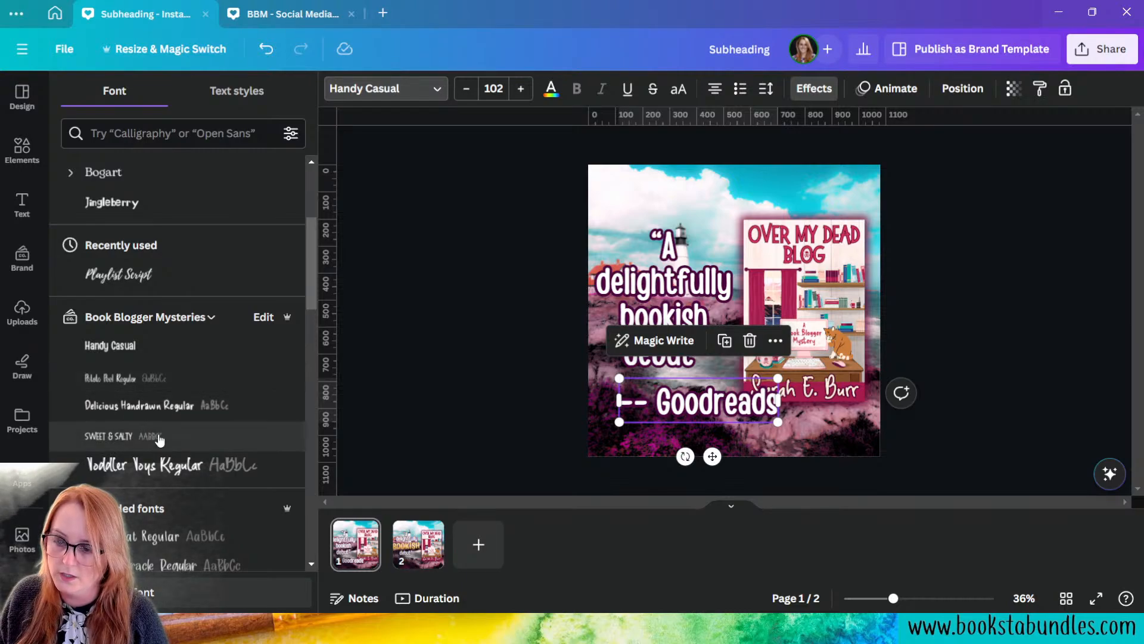
{"action": "left_click", "coordinate": [153, 405]}
{"action": "left_click_drag", "start_coordinate": [781, 421], "coordinate": [680, 430]}
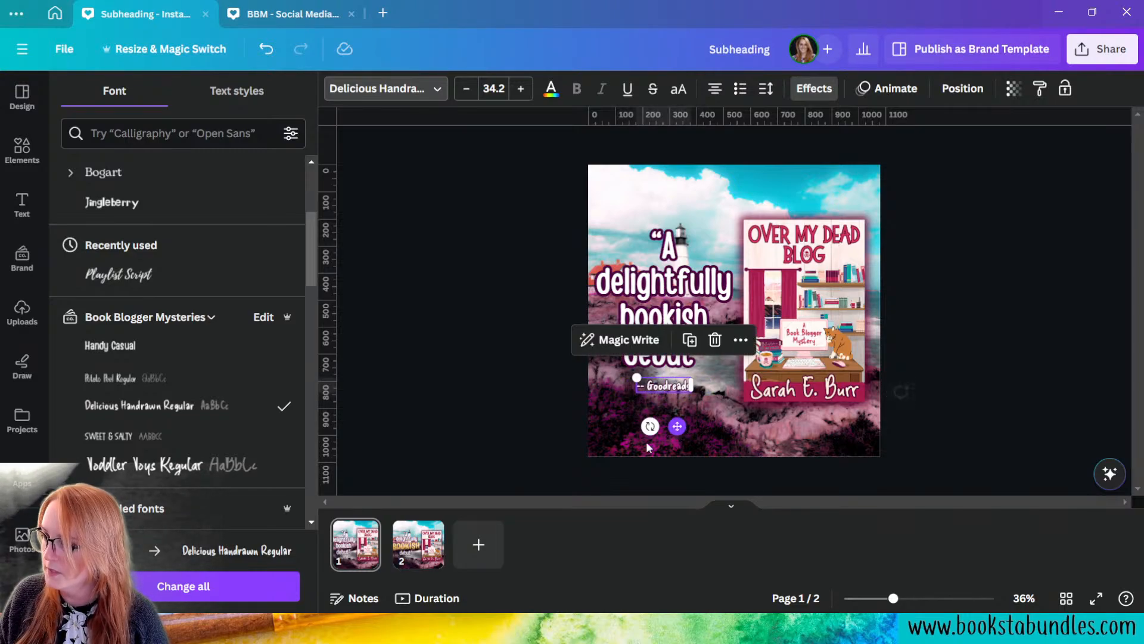
- Search the design elements for "5 stars"
{"action": "left_click", "coordinate": [10, 156]}
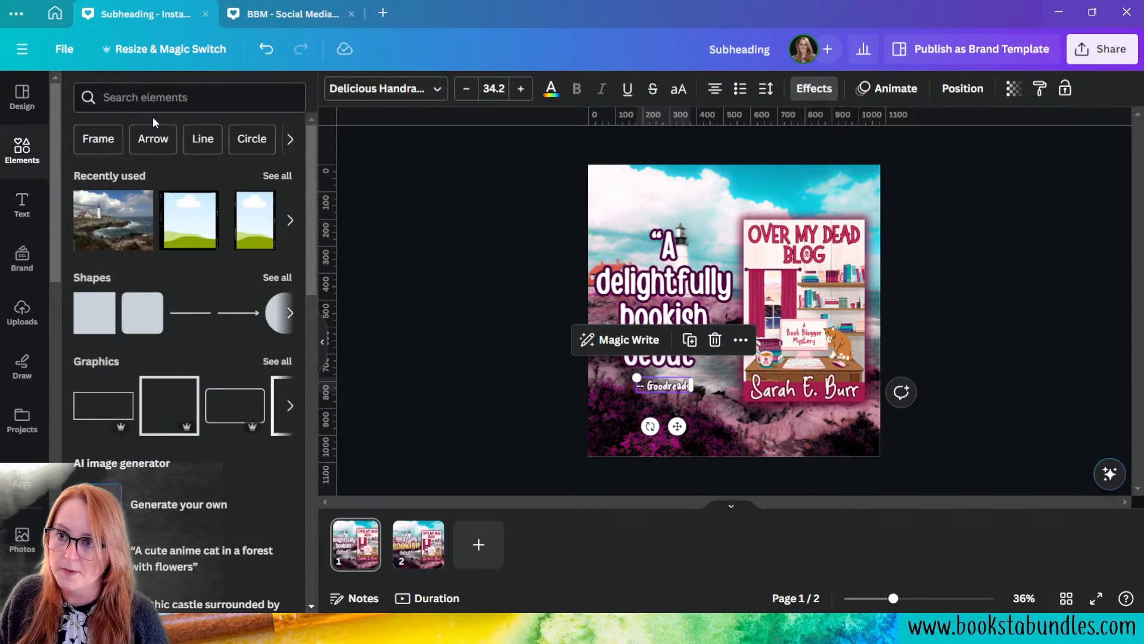
{"action": "left_click", "coordinate": [152, 98]}
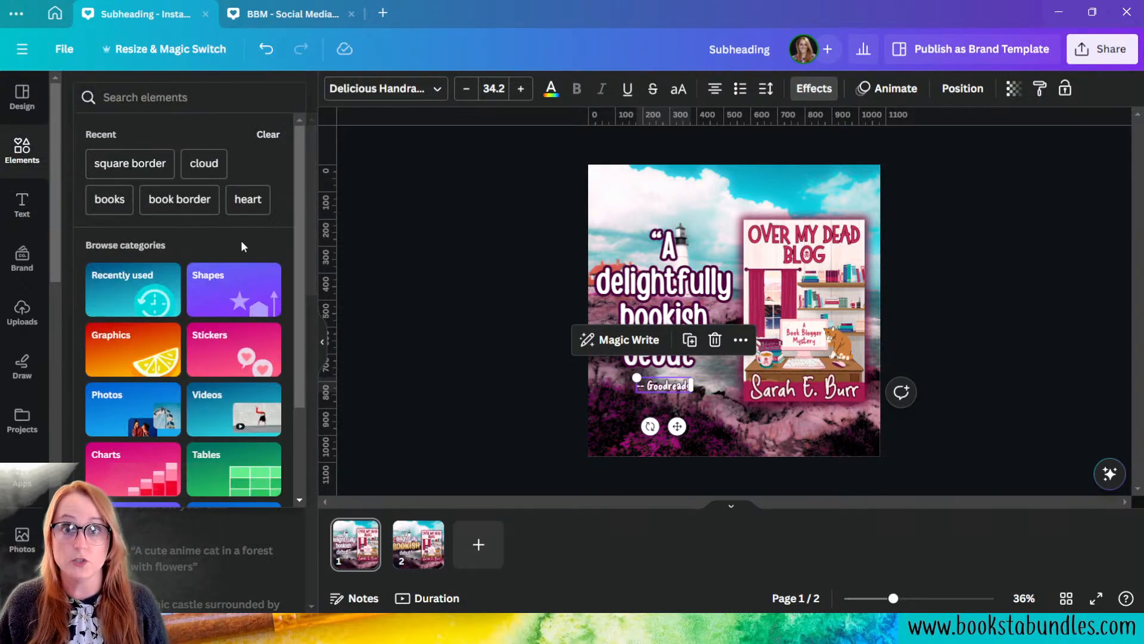
{"action": "type", "text": "gol"}
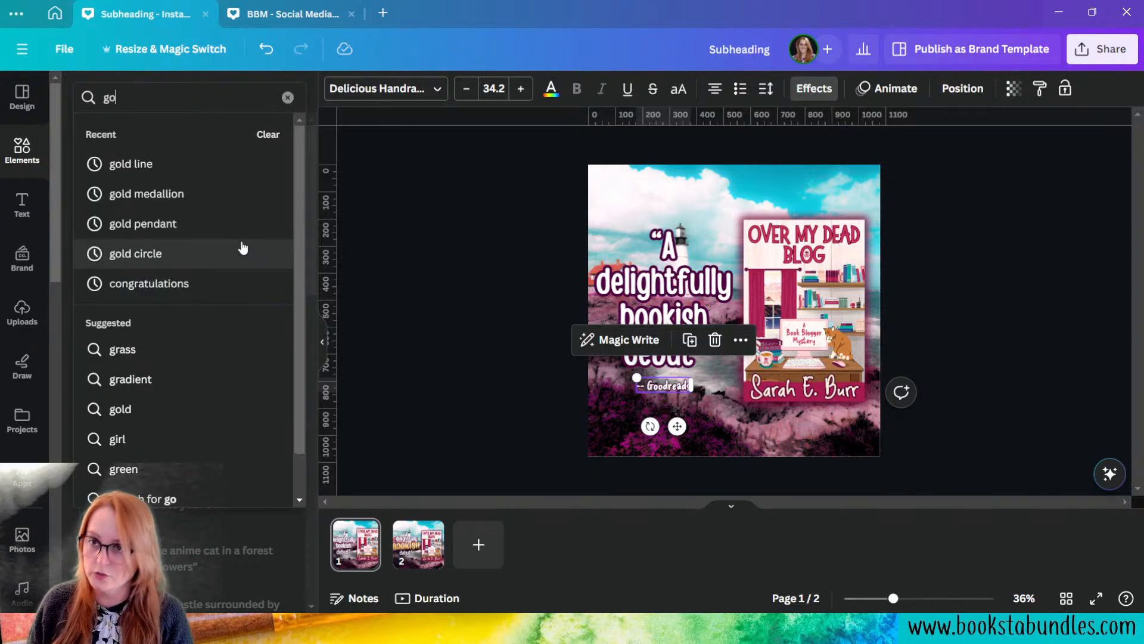
{"action": "key", "text": "BackSpace"}
{"action": "key", "text": "BackSpace"}
{"action": "key", "text": "BackSpace"}
{"action": "type", "text": "5 stars"}
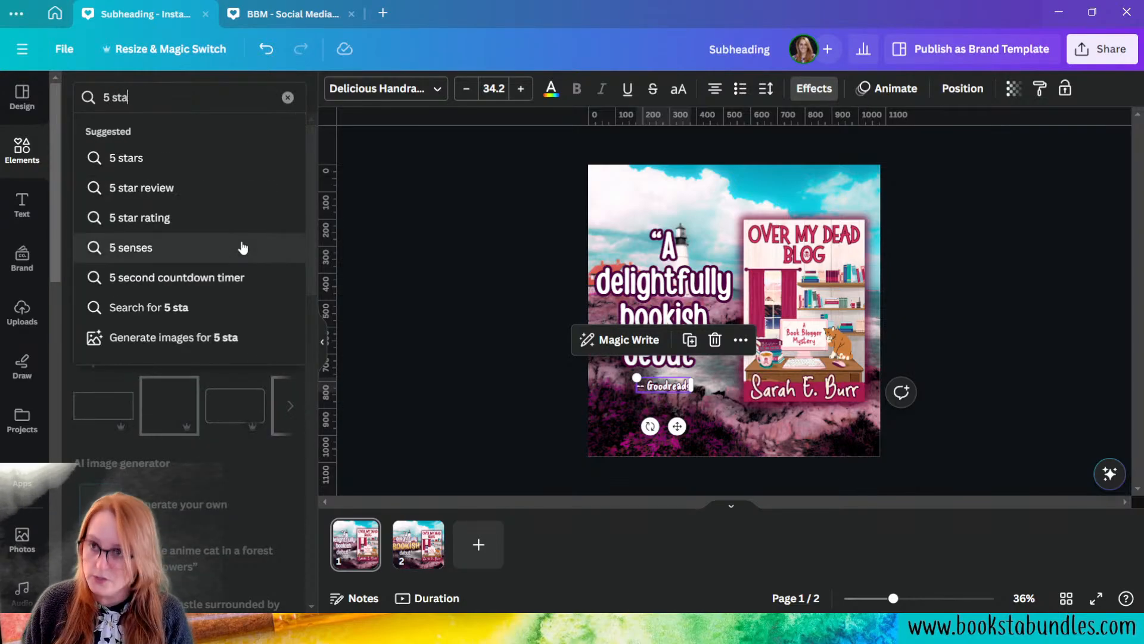
{"action": "key", "text": "Return"}
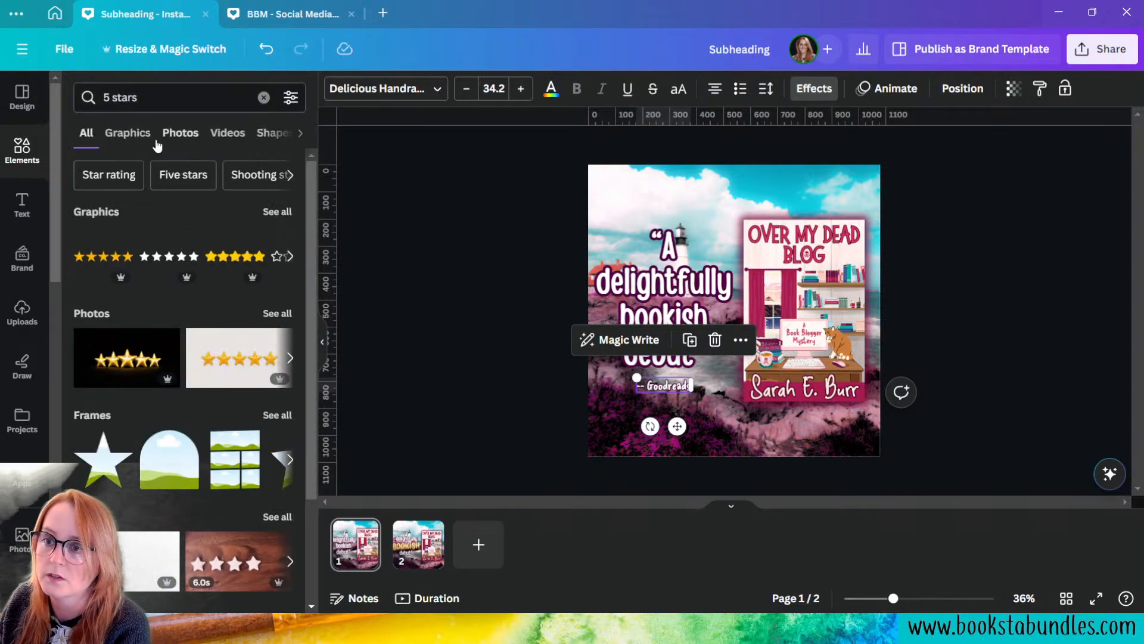
- Add a graphic of five solid gold stars in a straight row and place it beneath the Goodreads attribution
{"action": "left_click", "coordinate": [128, 132]}
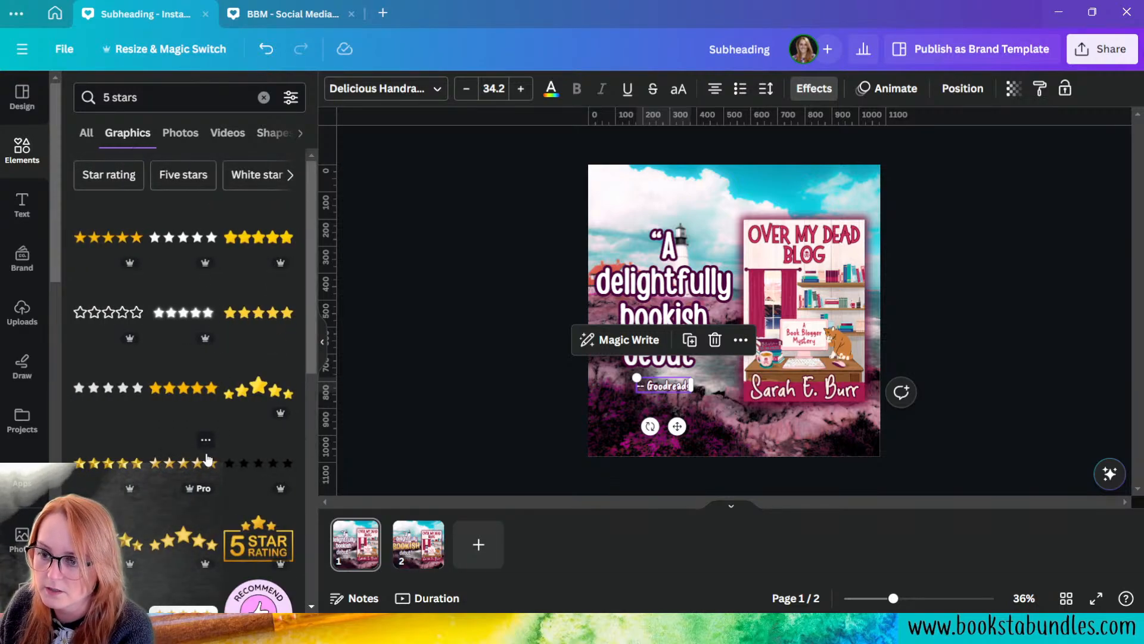
{"action": "scroll", "coordinate": [204, 456], "scroll_direction": "down", "scroll_amount": 5}
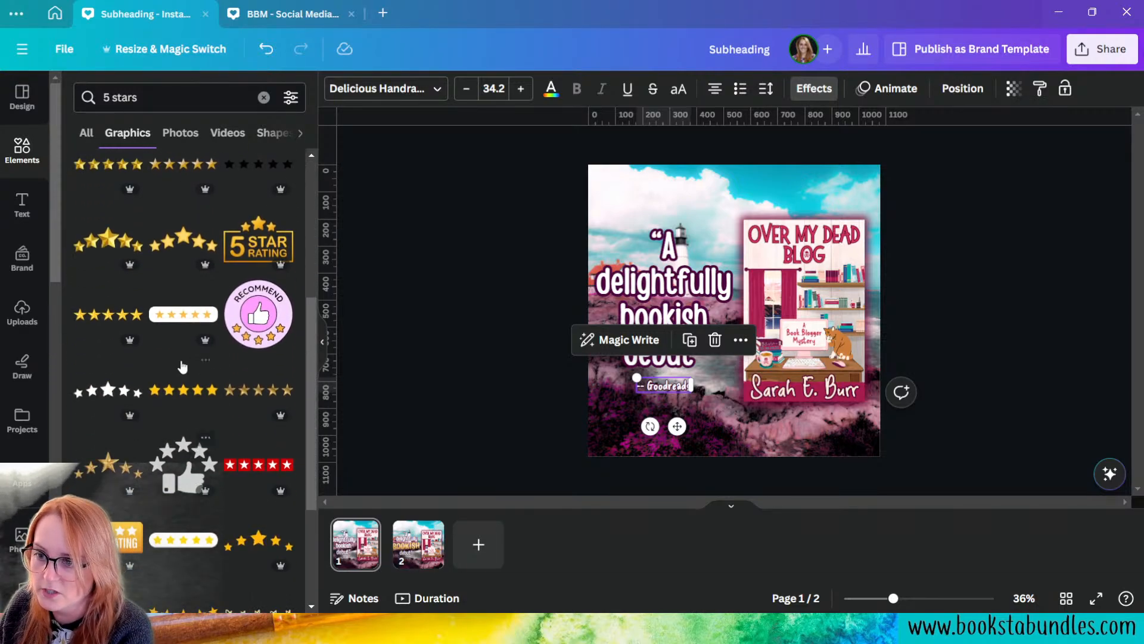
{"action": "left_click", "coordinate": [185, 399]}
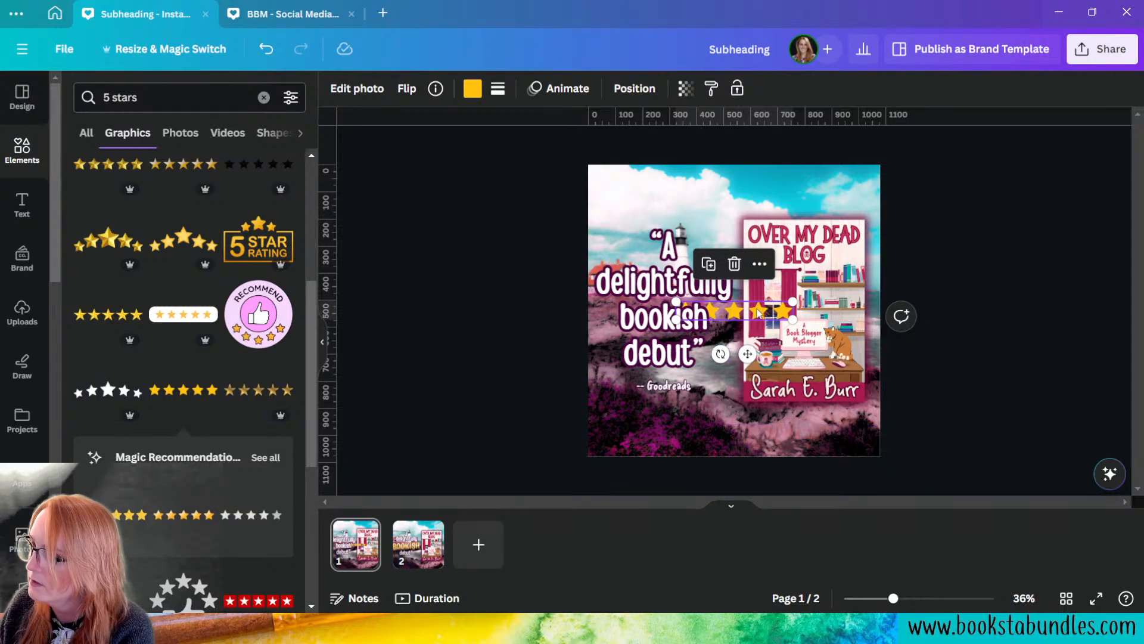
{"action": "left_click_drag", "start_coordinate": [762, 311], "coordinate": [692, 415]}
- Nudge the quote, the Goodreads attribution and the star row upward together
{"action": "left_click_drag", "start_coordinate": [490, 205], "coordinate": [662, 422]}
{"action": "key", "text": "Up"}
{"action": "key", "text": "Up"}
{"action": "key", "text": "Up"}
{"action": "key", "text": "Up"}
{"action": "key", "text": "Up"}
{"action": "key", "text": "Up"}
{"action": "key", "text": "Up"}
{"action": "key", "text": "Up"}
{"action": "key", "text": "Up"}
{"action": "key", "text": "Up"}
{"action": "key", "text": "Up"}
{"action": "key", "text": "Up"}
{"action": "key", "text": "Up"}
{"action": "key", "text": "Up"}
{"action": "key", "text": "Up"}
{"action": "key", "text": "Up"}
{"action": "key", "text": "Up"}
{"action": "key", "text": "Up"}
{"action": "key", "text": "Up"}
{"action": "key", "text": "Up"}
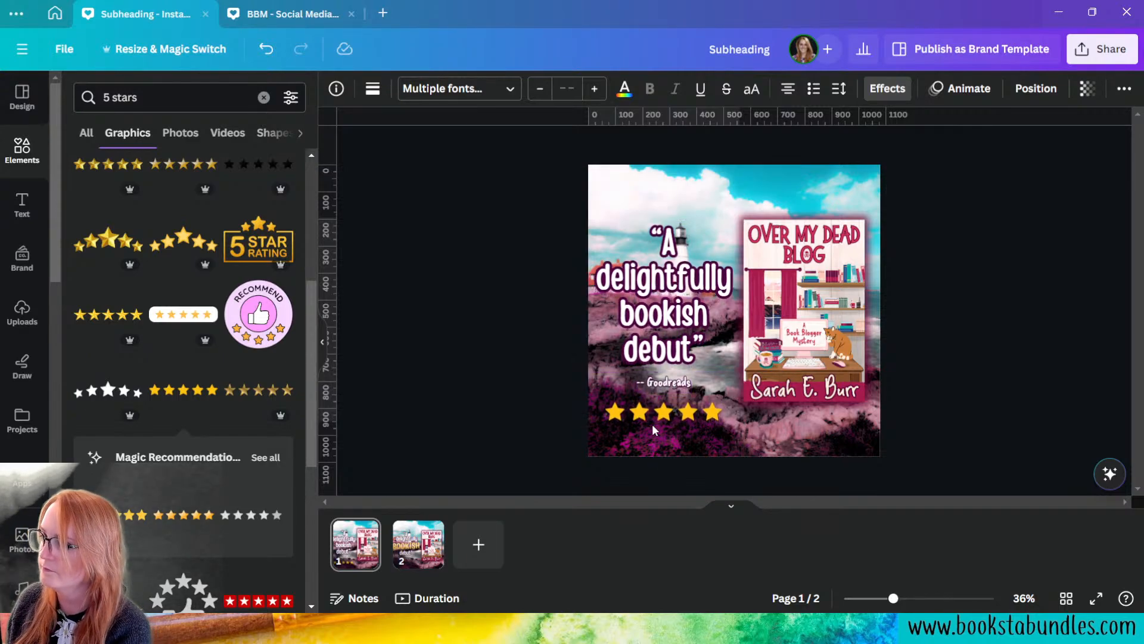
{"action": "key", "text": "Up"}
{"action": "key", "text": "Up"}
{"action": "key", "text": "Up"}
{"action": "key", "text": "Up"}
{"action": "key", "text": "Up"}
{"action": "key", "text": "Up"}
{"action": "key", "text": "Up"}
{"action": "key", "text": "Up"}
{"action": "key", "text": "Up"}
{"action": "key", "text": "Up"}
{"action": "key", "text": "Up"}
{"action": "key", "text": "Up"}
{"action": "key", "text": "Up"}
{"action": "key", "text": "Up"}
{"action": "key", "text": "Up"}
{"action": "key", "text": "Up"}
{"action": "key", "text": "Up"}
{"action": "key", "text": "Up"}
{"action": "key", "text": "Up"}
{"action": "key", "text": "Up"}
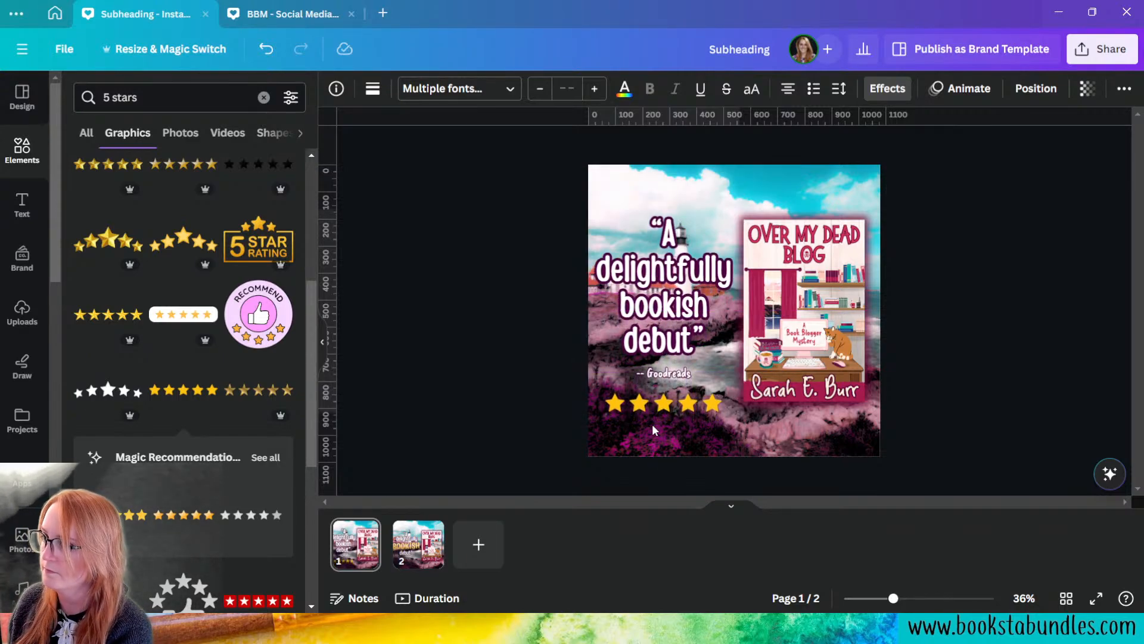
{"action": "left_click", "coordinate": [1061, 448]}
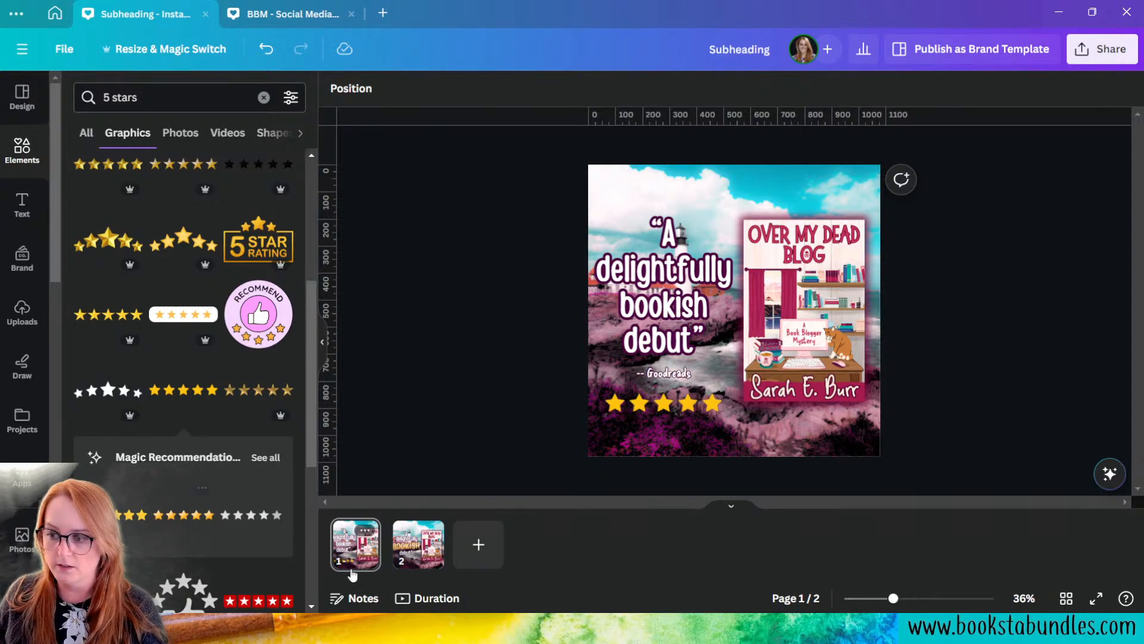
- Duplicate the first page and search the stock photos for "books by computer"
{"action": "left_click", "coordinate": [364, 530]}
{"action": "left_click", "coordinate": [437, 292]}
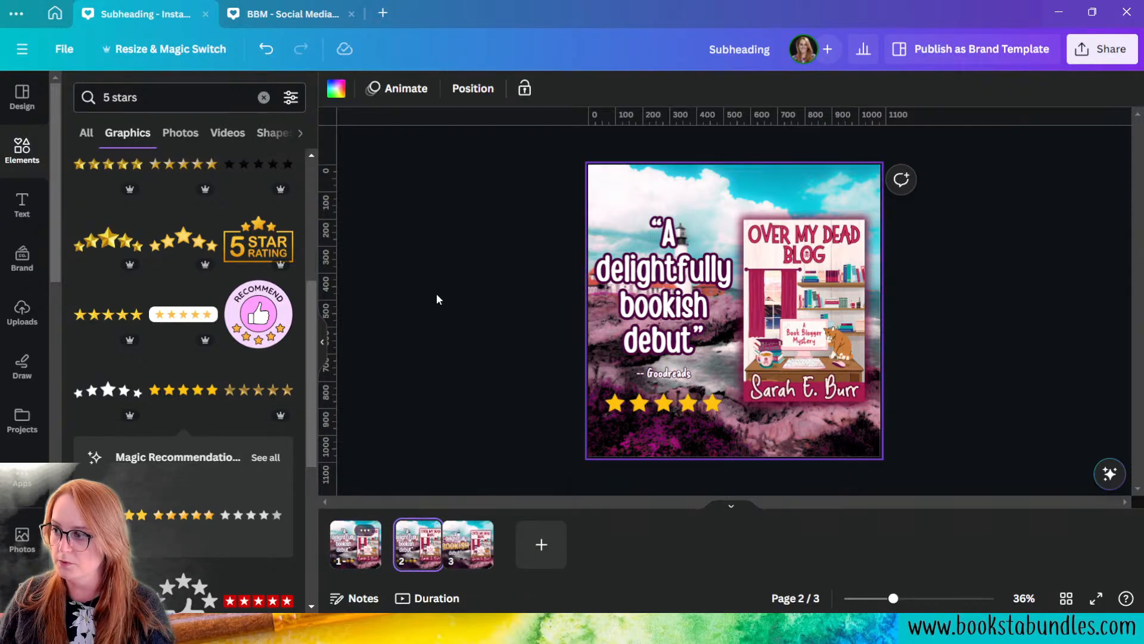
{"action": "left_click", "coordinate": [22, 539]}
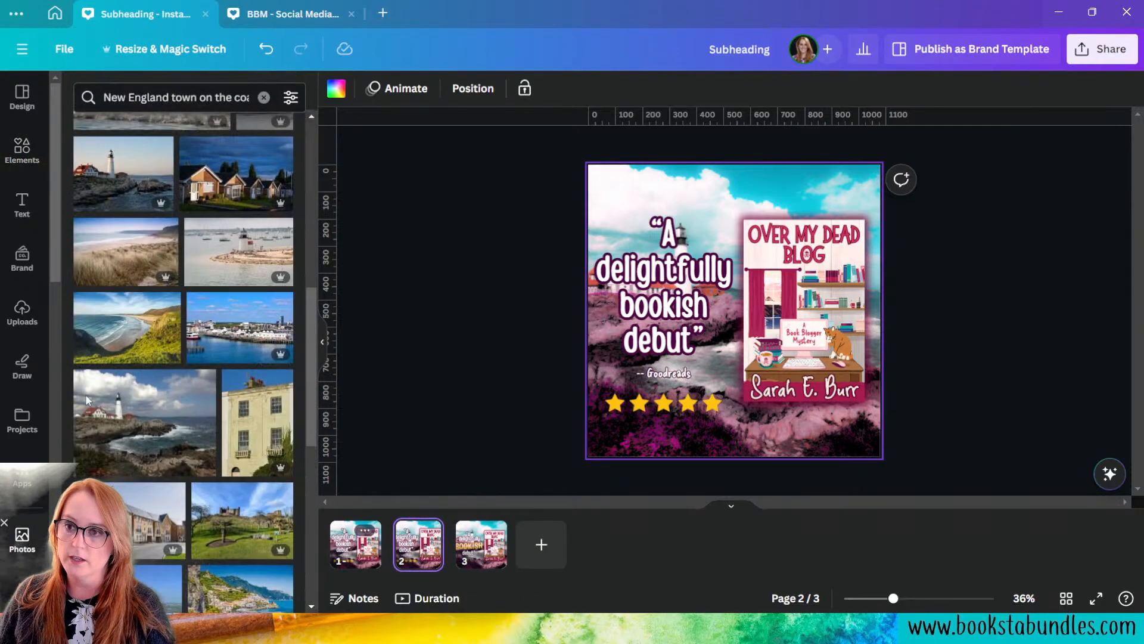
{"action": "left_click", "coordinate": [199, 97]}
{"action": "triple_click", "coordinate": [198, 99]}
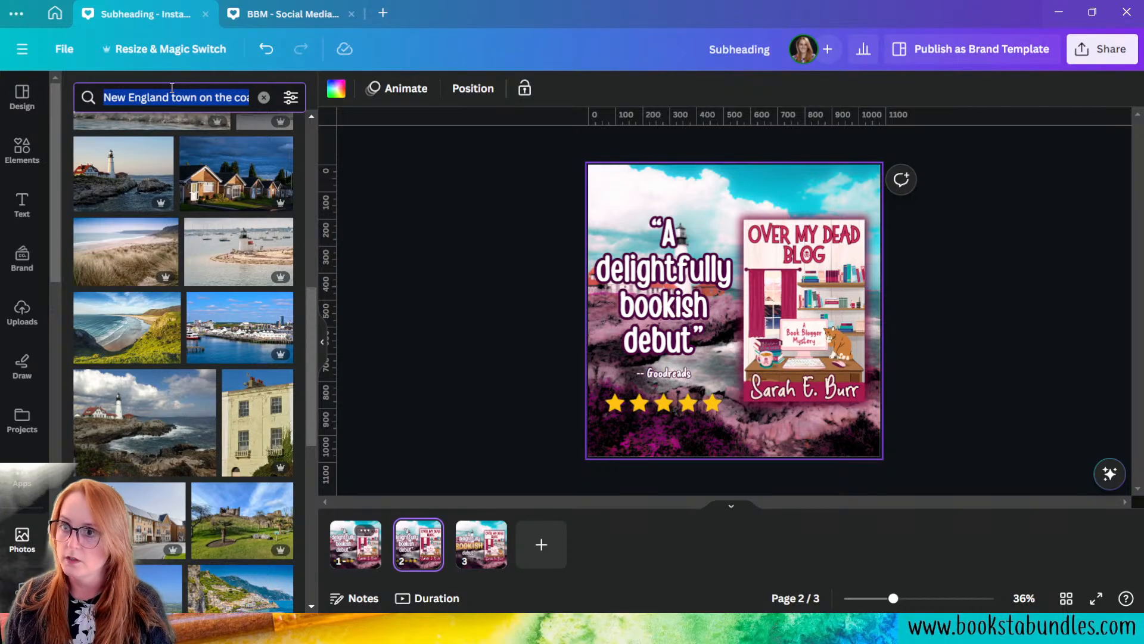
{"action": "type", "text": "books by"}
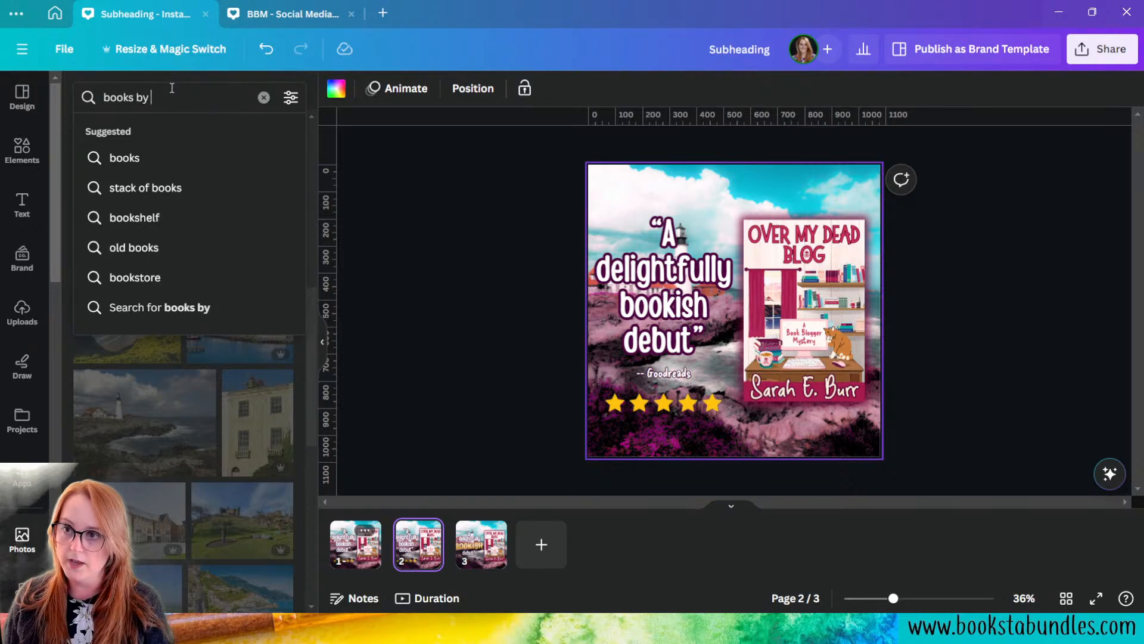
{"action": "type", "text": " computer"}
{"action": "left_click", "coordinate": [97, 187]}
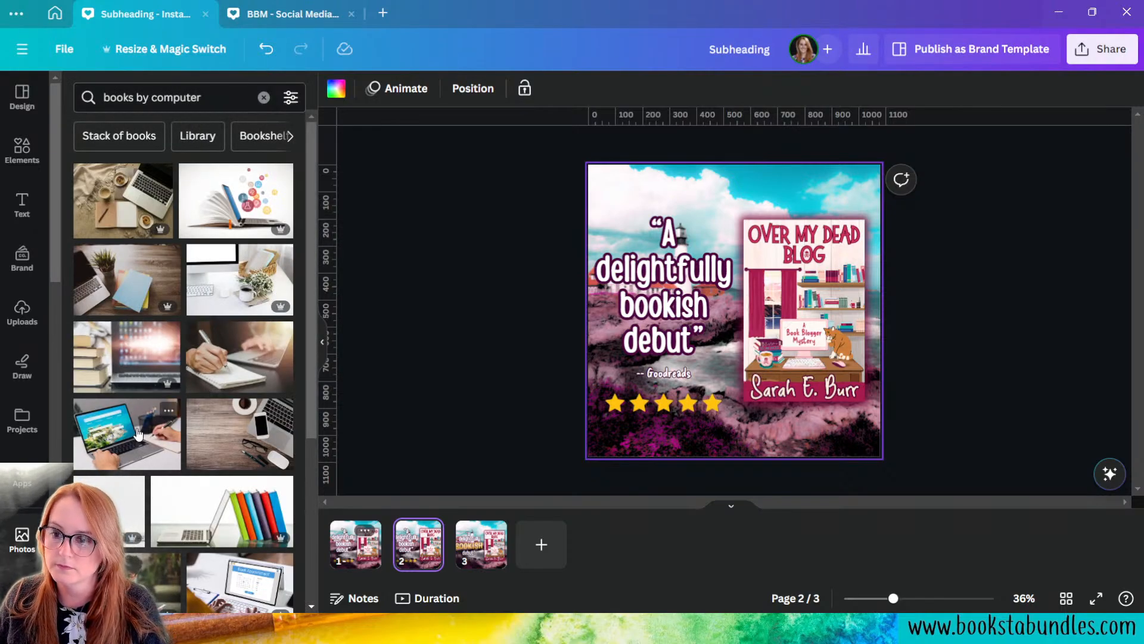
- Add the photo of stacked books beside a laptop and set it as the duplicated page's background
{"action": "left_click", "coordinate": [142, 372]}
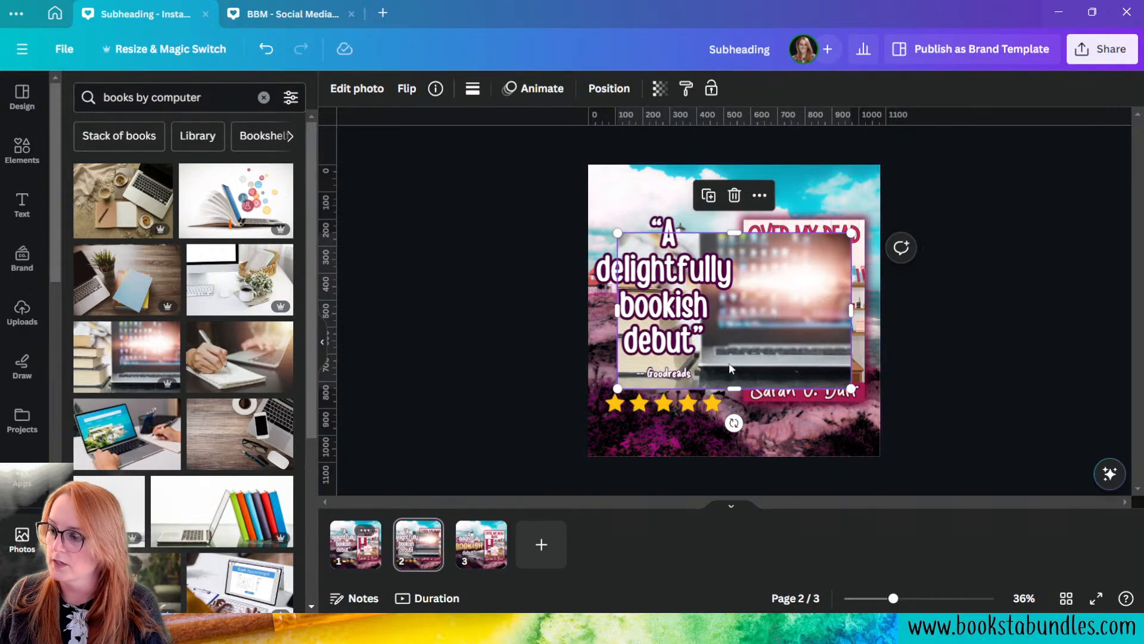
{"action": "right_click", "coordinate": [771, 315]}
{"action": "left_click", "coordinate": [945, 557]}
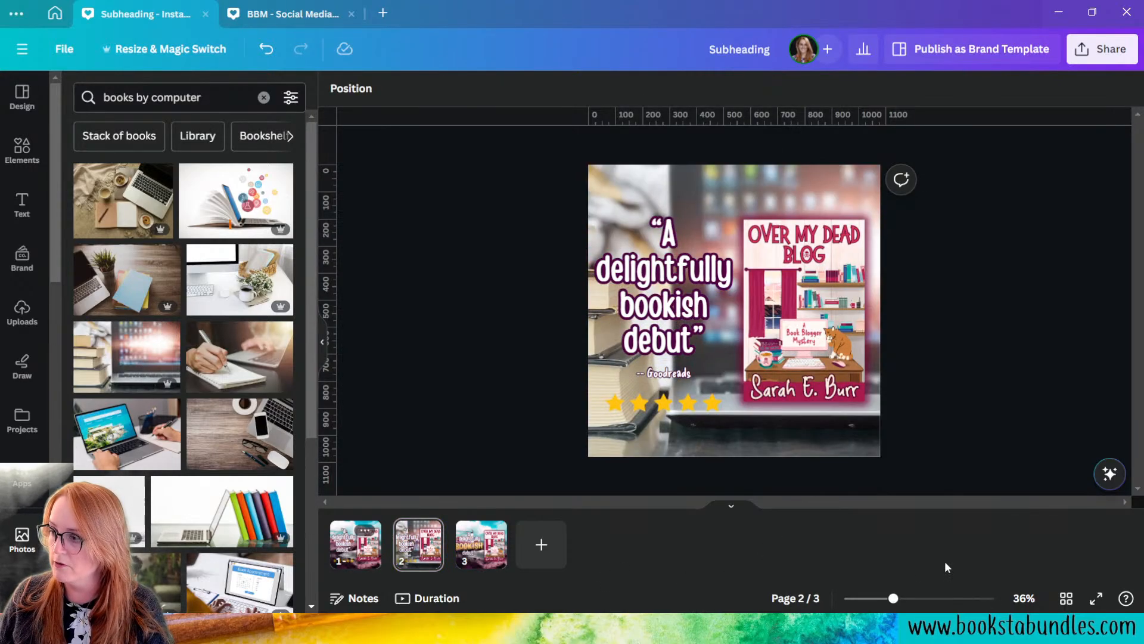
- Shift the background photo rightward within its crop to show more of the book stack behind the quote
{"action": "left_click", "coordinate": [721, 448]}
{"action": "left_click_drag", "start_coordinate": [706, 440], "coordinate": [756, 431]}
{"action": "left_click", "coordinate": [476, 362]}
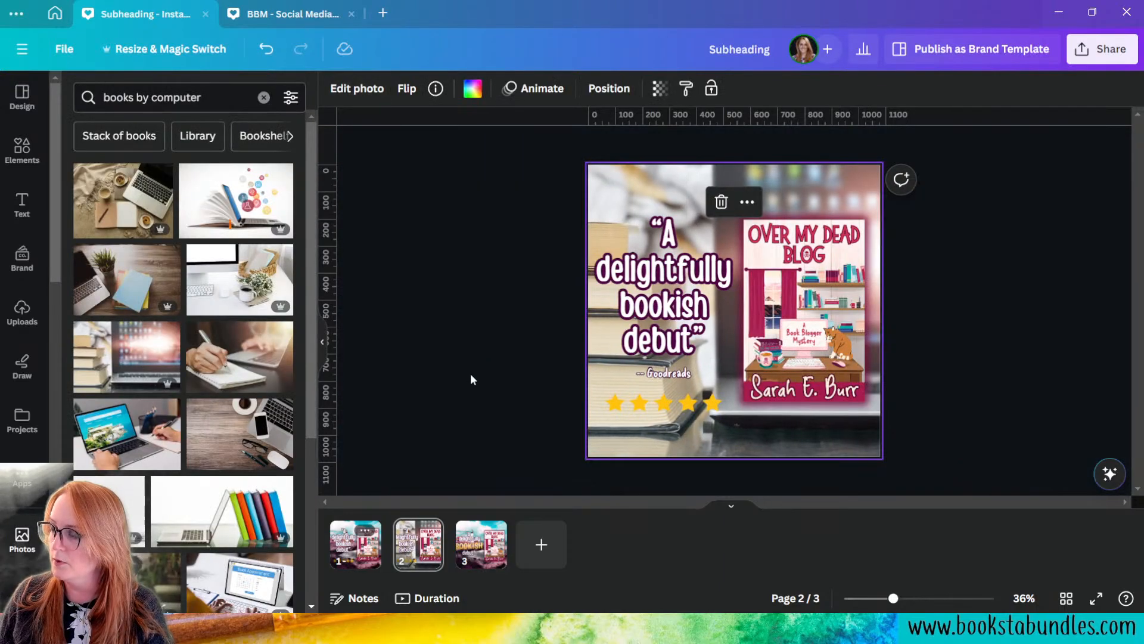
- Enlarge the background photo slightly within its crop on the second page, keeping the book cover where it was
{"action": "left_click_drag", "start_coordinate": [833, 299], "coordinate": [831, 269]}
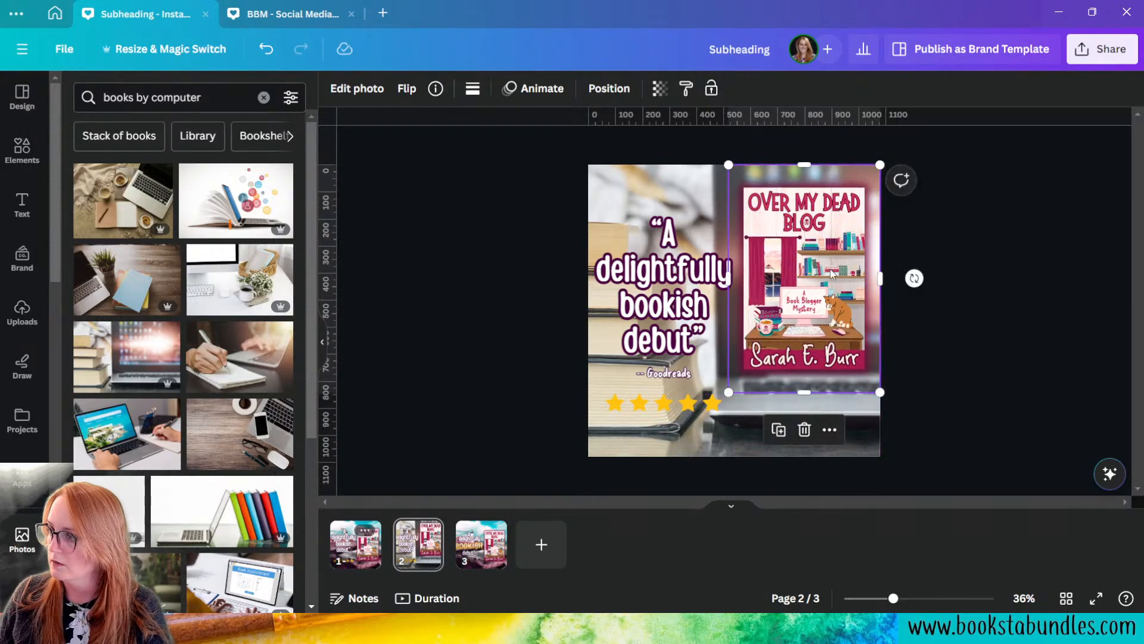
{"action": "key", "text": "ctrl+z"}
{"action": "double_click", "coordinate": [847, 451]}
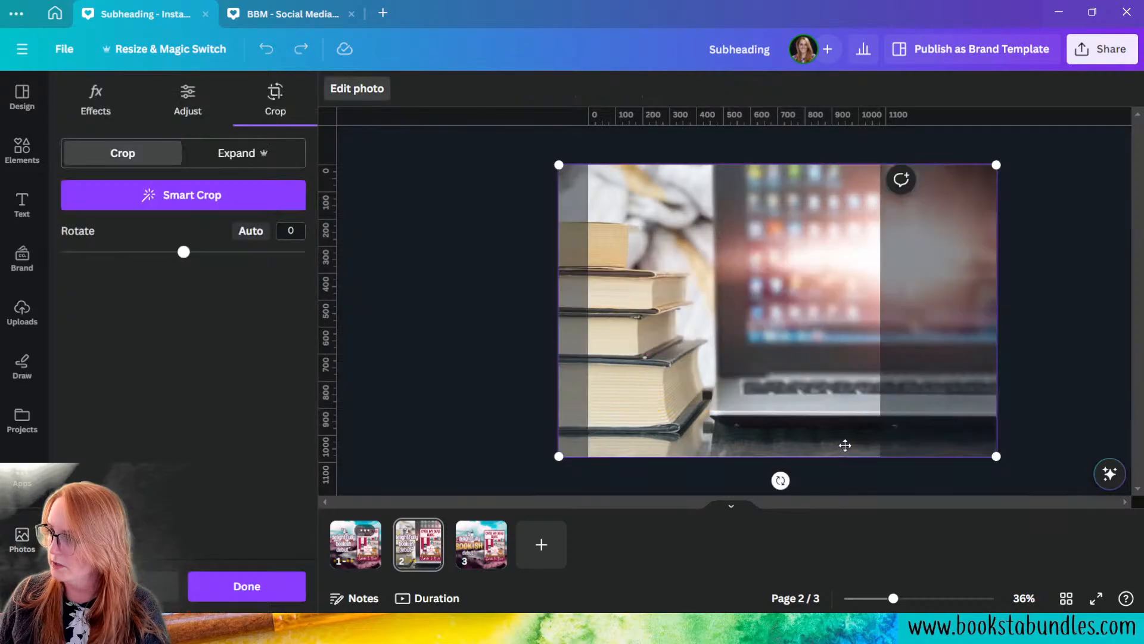
{"action": "left_click_drag", "start_coordinate": [992, 455], "coordinate": [1027, 477]}
{"action": "left_click", "coordinate": [586, 417]}
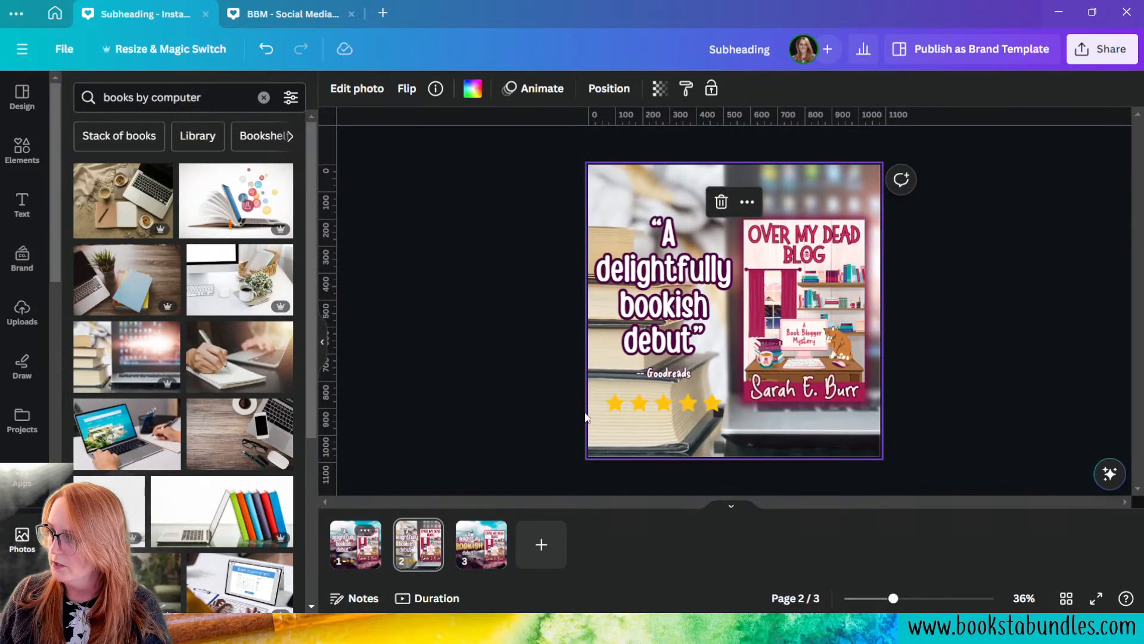
- Shift the second page's background photo slightly leftward within its crop, bringing more of the laptop behind the book cover
{"action": "double_click", "coordinate": [797, 445]}
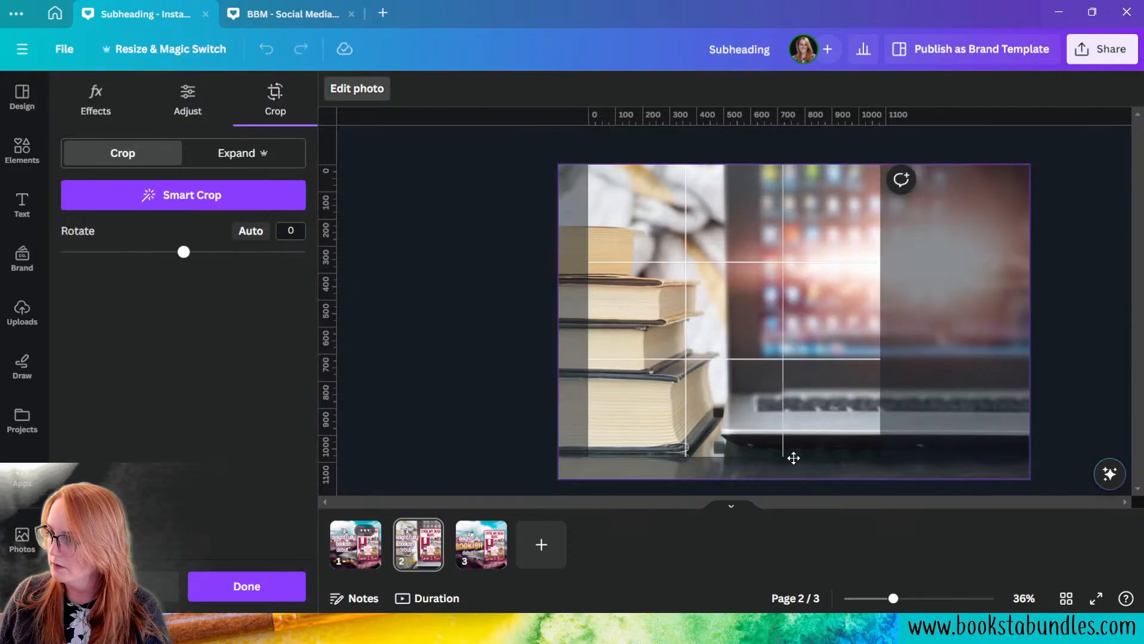
{"action": "left_click_drag", "start_coordinate": [793, 458], "coordinate": [726, 450]}
{"action": "left_click", "coordinate": [489, 396]}
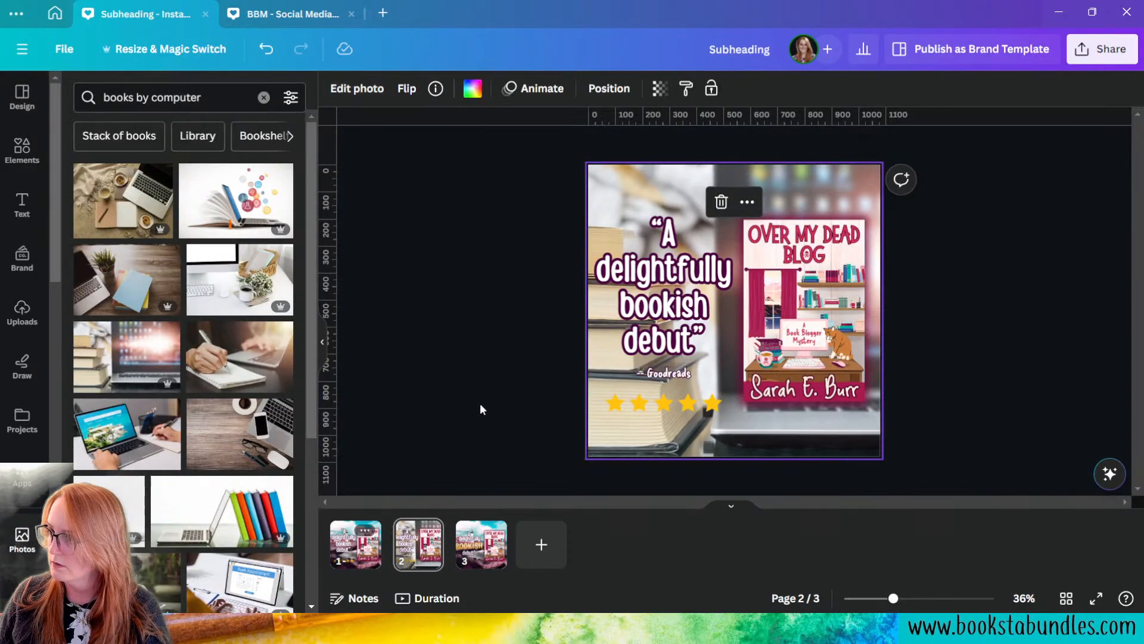
{"action": "left_click", "coordinate": [482, 409]}
- Nudge the book cover slightly upward on the second page in small increments
{"action": "left_click", "coordinate": [851, 311]}
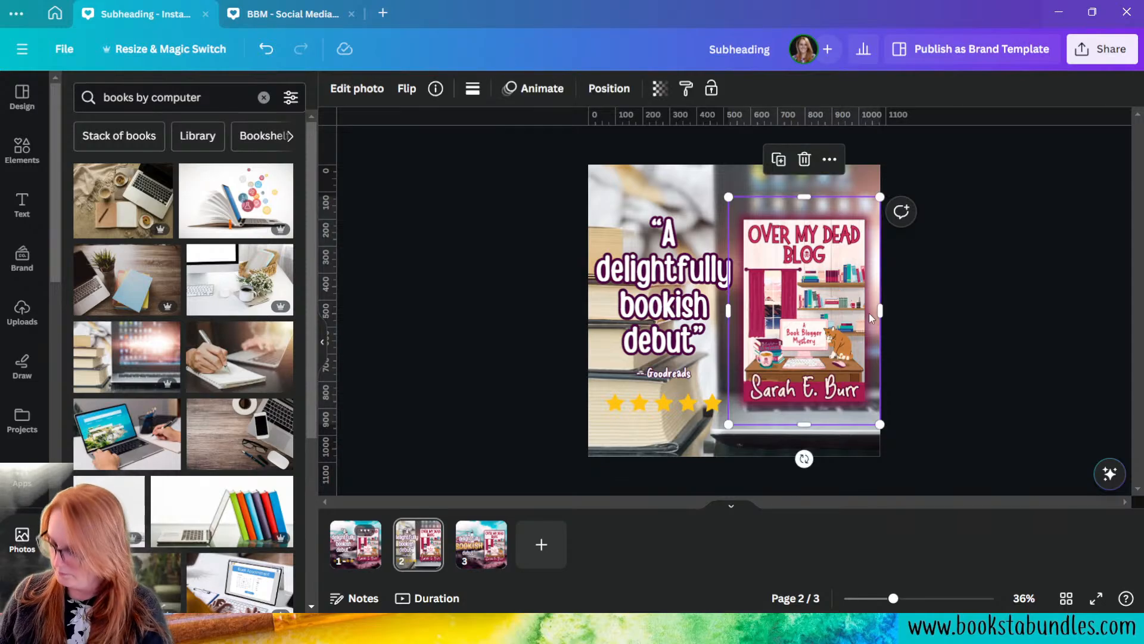
{"action": "key", "text": "Up"}
{"action": "key", "text": "Up"}
{"action": "key", "text": "Up"}
{"action": "key", "text": "Up"}
{"action": "key", "text": "Up"}
{"action": "key", "text": "Up"}
{"action": "key", "text": "Up"}
{"action": "key", "text": "Up"}
{"action": "key", "text": "Up"}
{"action": "key", "text": "Up"}
{"action": "key", "text": "Up"}
{"action": "key", "text": "Up"}
{"action": "key", "text": "Up"}
{"action": "key", "text": "Up"}
{"action": "key", "text": "Up"}
{"action": "key", "text": "Up"}
{"action": "key", "text": "Up"}
{"action": "key", "text": "Up"}
{"action": "key", "text": "Up"}
{"action": "key", "text": "Up"}
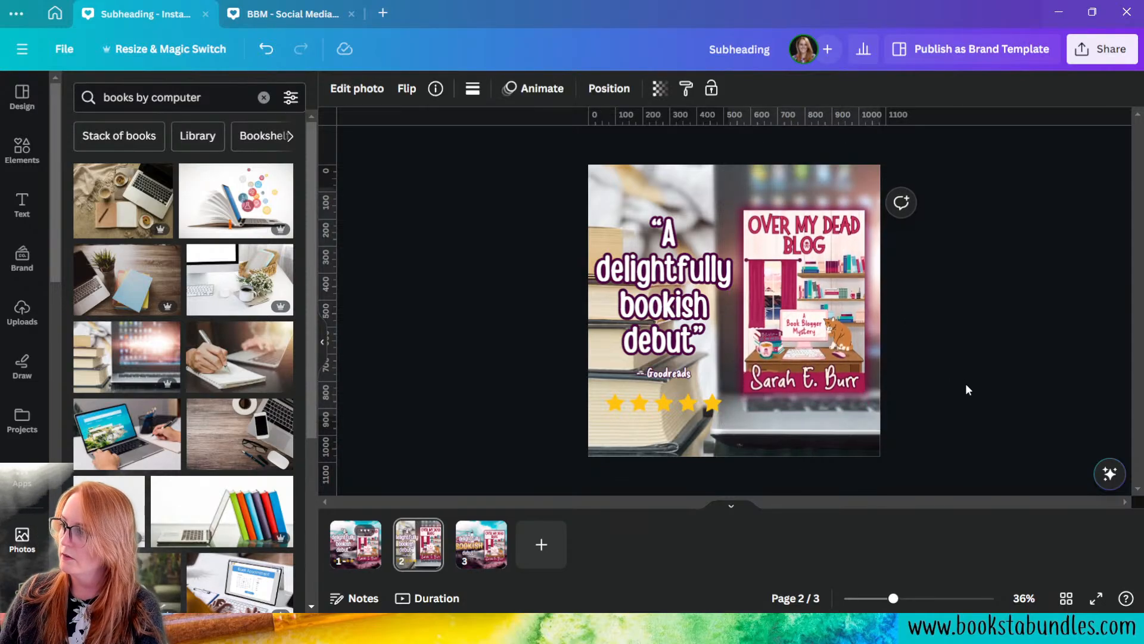
{"action": "key", "text": "Down"}
{"action": "key", "text": "Down"}
{"action": "key", "text": "Down"}
{"action": "key", "text": "Down"}
{"action": "key", "text": "Down"}
{"action": "key", "text": "Down"}
{"action": "key", "text": "Down"}
{"action": "key", "text": "Down"}
{"action": "key", "text": "Down"}
{"action": "key", "text": "Down"}
{"action": "key", "text": "Down"}
{"action": "key", "text": "Down"}
{"action": "key", "text": "Down"}
{"action": "key", "text": "Down"}
{"action": "key", "text": "Down"}
{"action": "key", "text": "Down"}
{"action": "key", "text": "Down"}
{"action": "key", "text": "Down"}
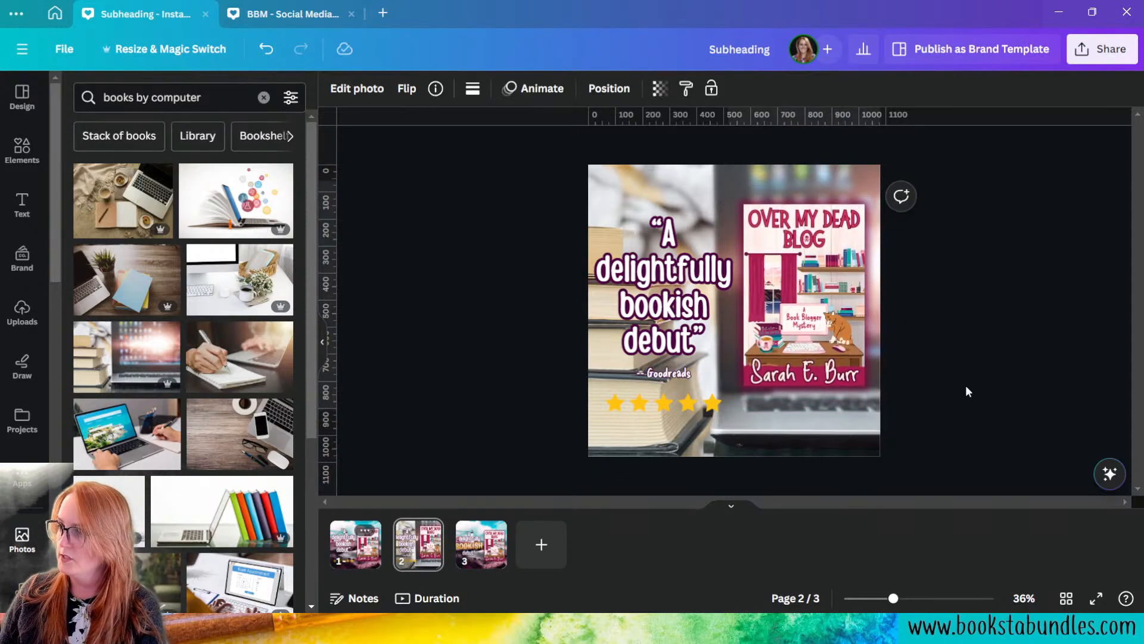
{"action": "key", "text": "Down"}
{"action": "key", "text": "Down"}
{"action": "key", "text": "Down"}
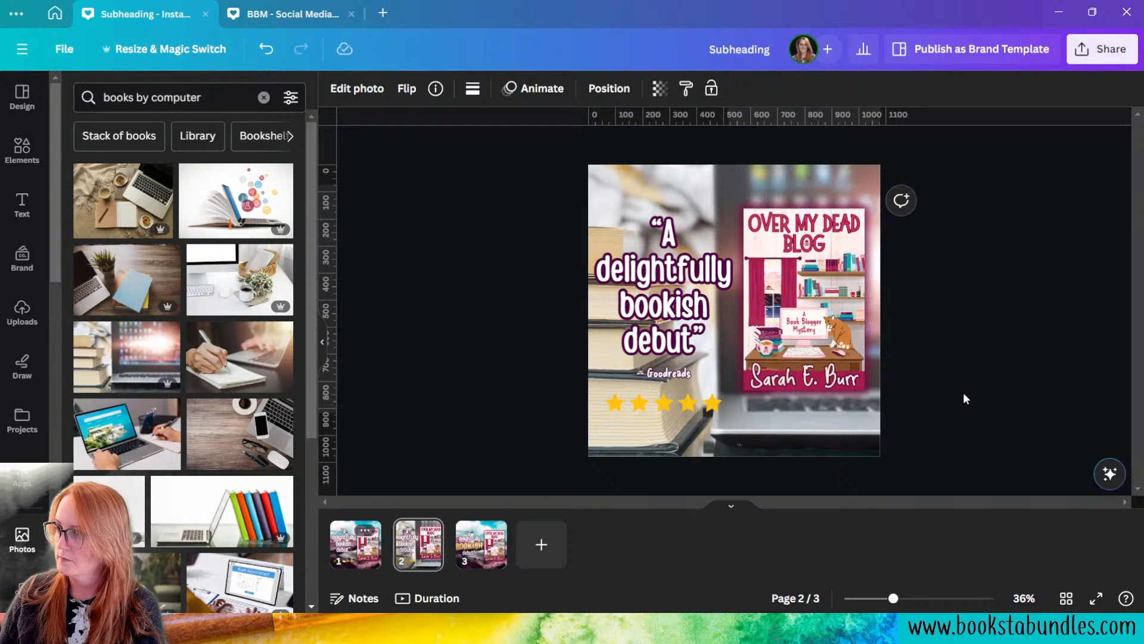
{"action": "left_click", "coordinate": [963, 394]}
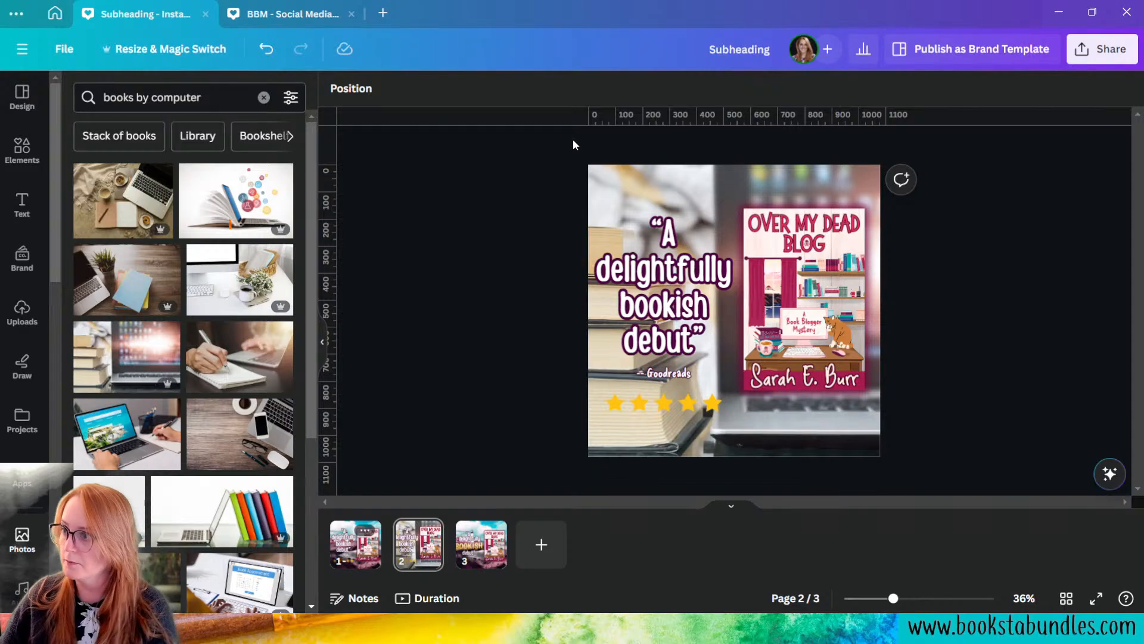
- Try the Fresco and Belvedere filters on the background photo, and settle on the Color Pop filter just before X-Pro -
{"action": "left_click", "coordinate": [616, 189]}
{"action": "left_click", "coordinate": [375, 96]}
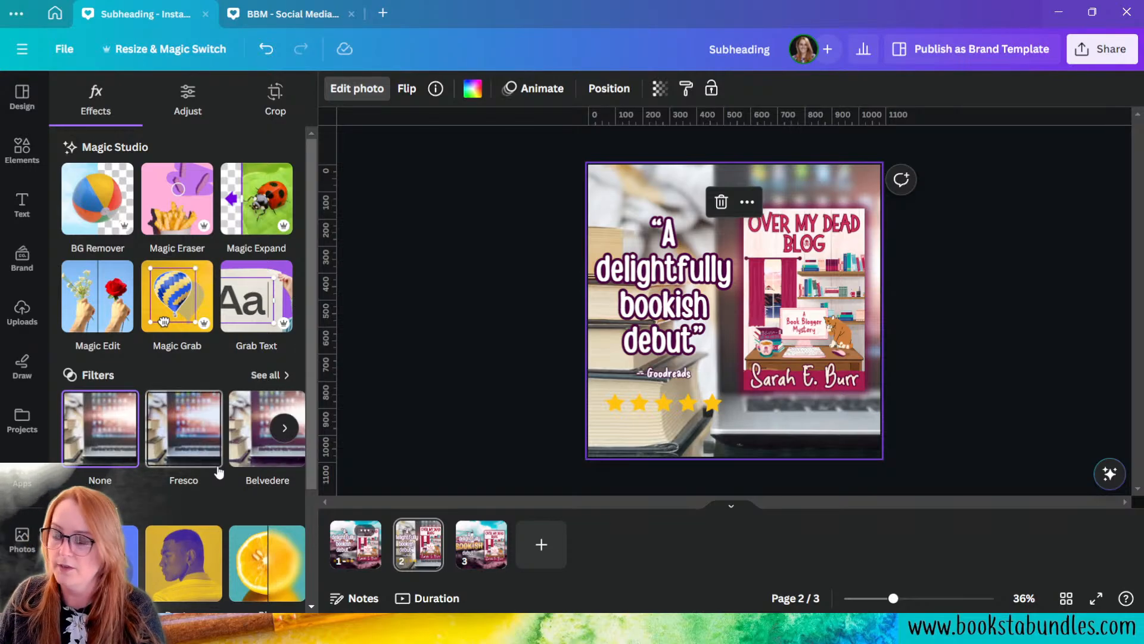
{"action": "left_click", "coordinate": [196, 441]}
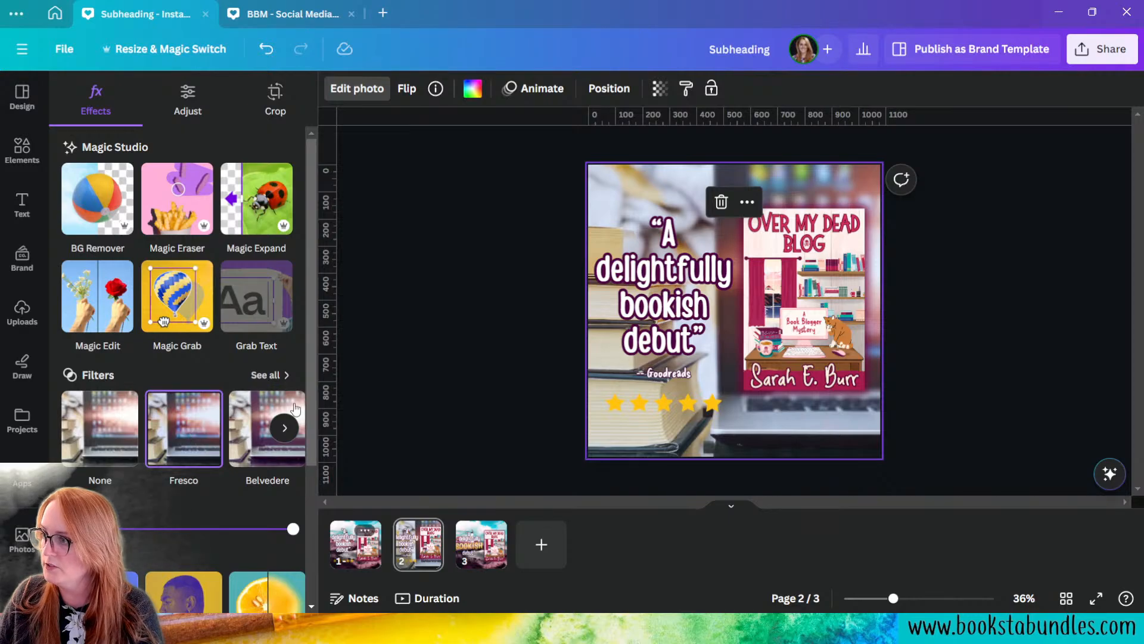
{"action": "left_click", "coordinate": [255, 419]}
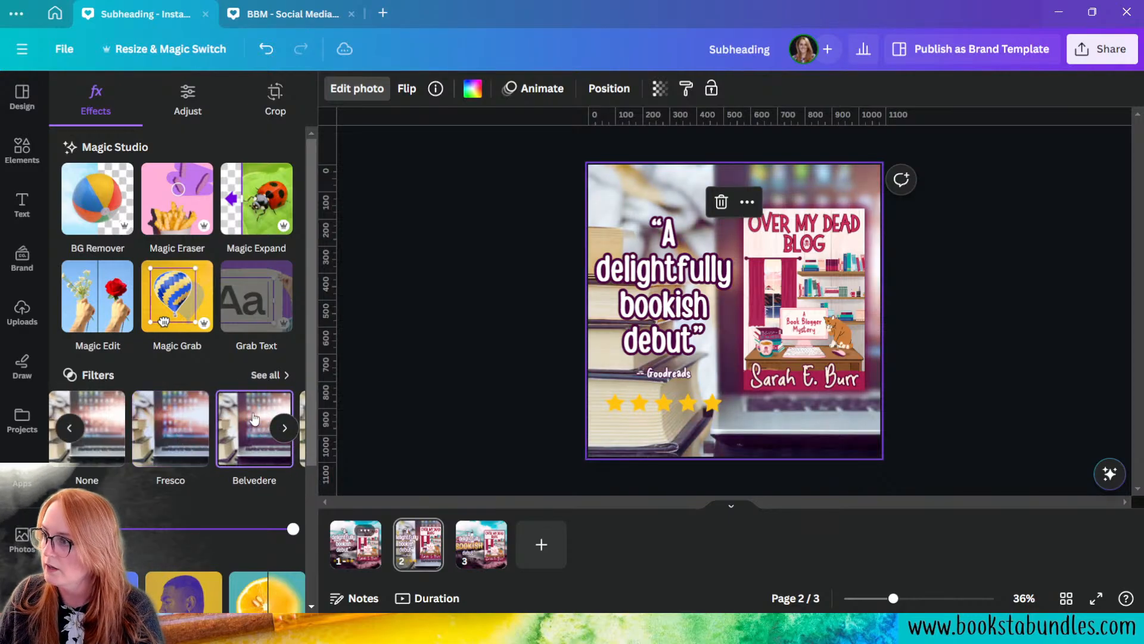
{"action": "left_click", "coordinate": [268, 375]}
{"action": "scroll", "coordinate": [235, 381], "scroll_direction": "down", "scroll_amount": 10}
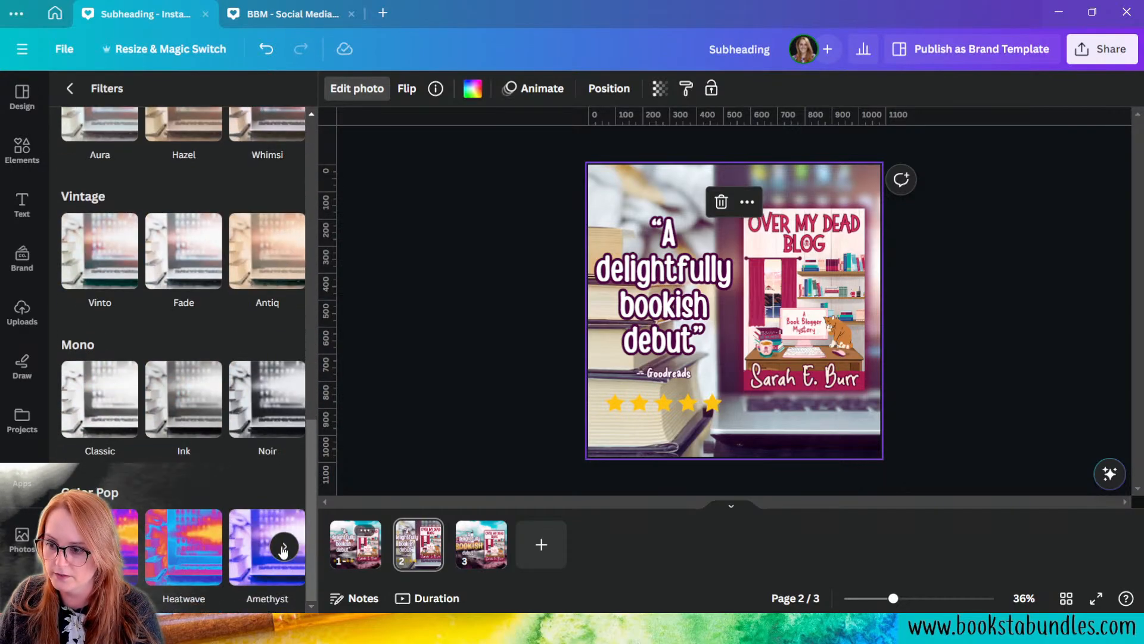
{"action": "left_click", "coordinate": [277, 546]}
{"action": "left_click", "coordinate": [280, 548]}
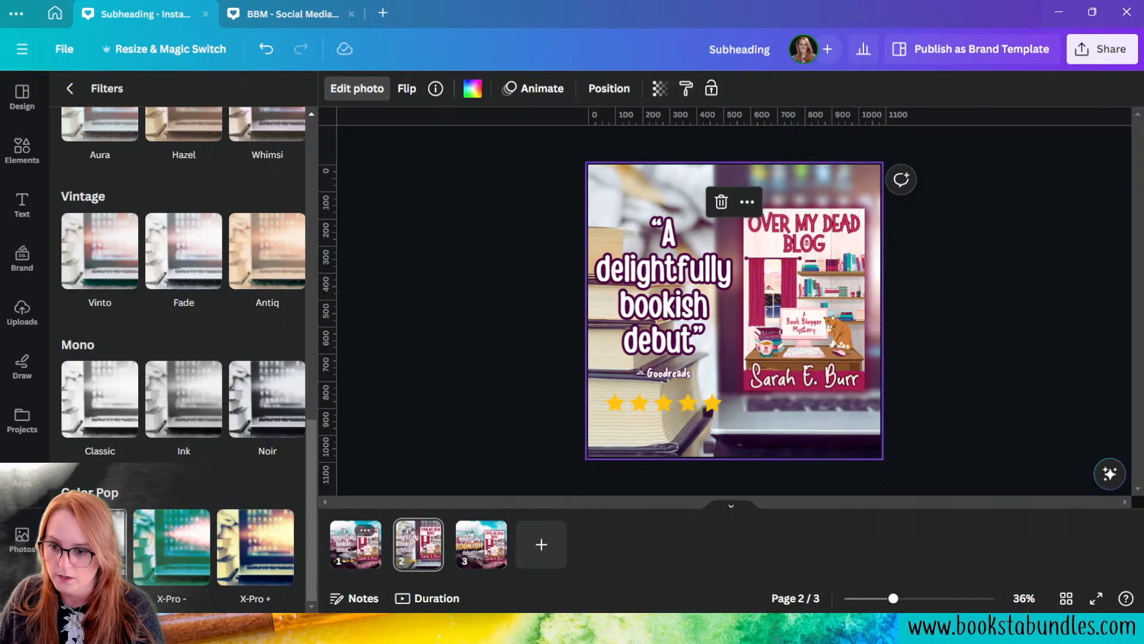
{"action": "left_click", "coordinate": [89, 546]}
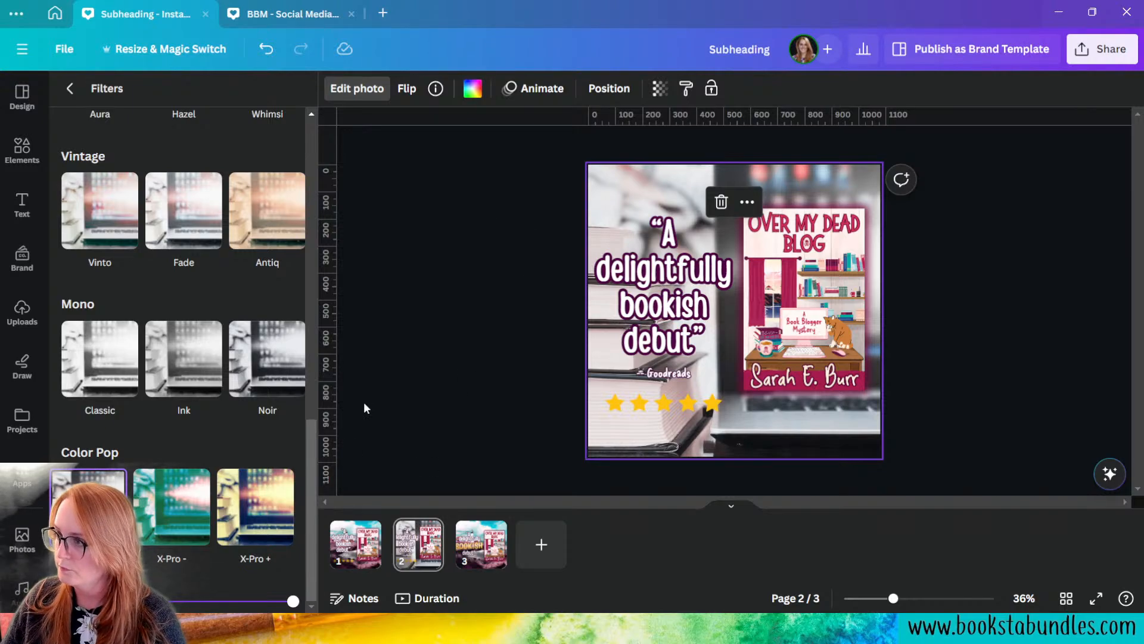
{"action": "left_click", "coordinate": [402, 322]}
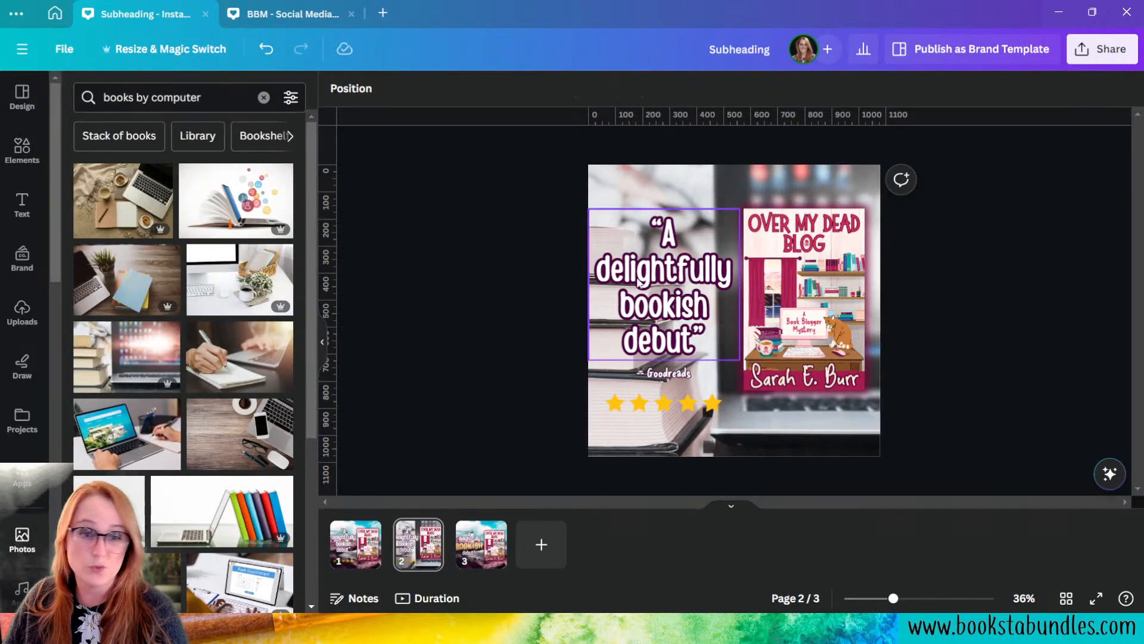
- Replace the second page's quote with “Full of charm and bookish fun!”
{"action": "double_click", "coordinate": [661, 307]}
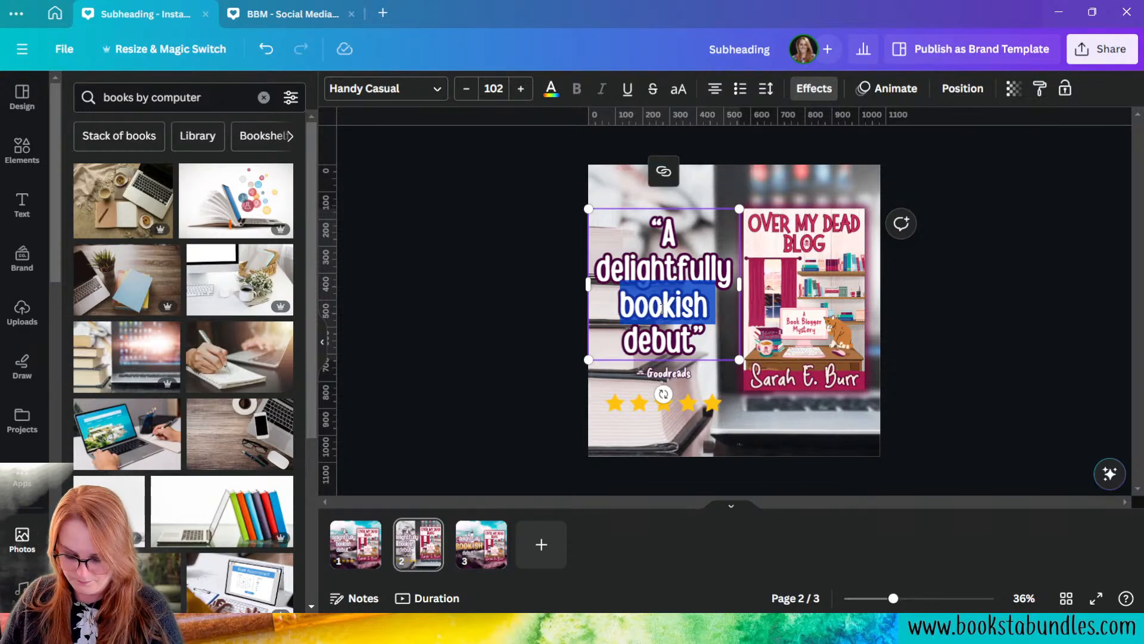
{"action": "triple_click", "coordinate": [662, 307]}
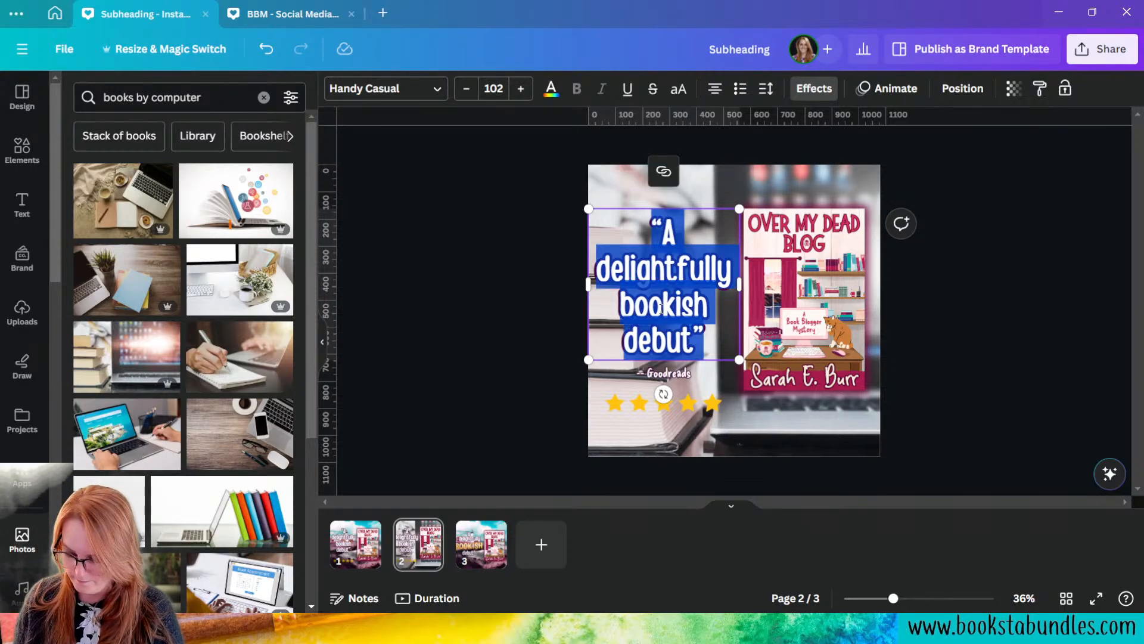
{"action": "type", "text": "I can"}
{"action": "key", "text": "BackSpace"}
{"action": "key", "text": "BackSpace"}
{"action": "key", "text": "BackSpace"}
{"action": "key", "text": "BackSpace"}
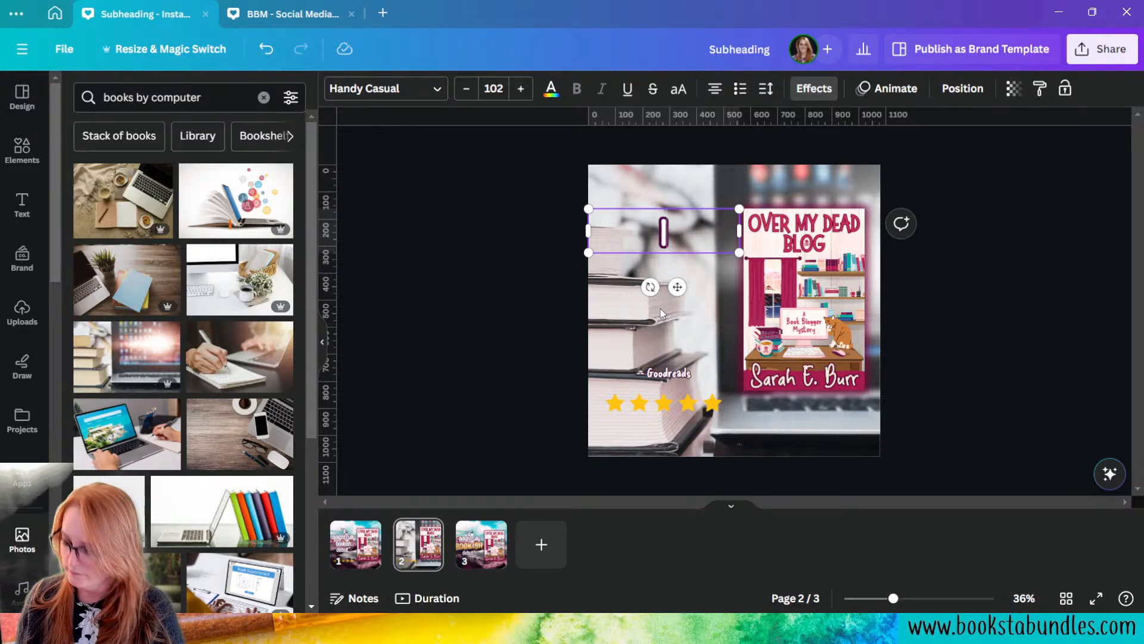
{"action": "key", "text": "BackSpace"}
{"action": "type", "text": "\""}
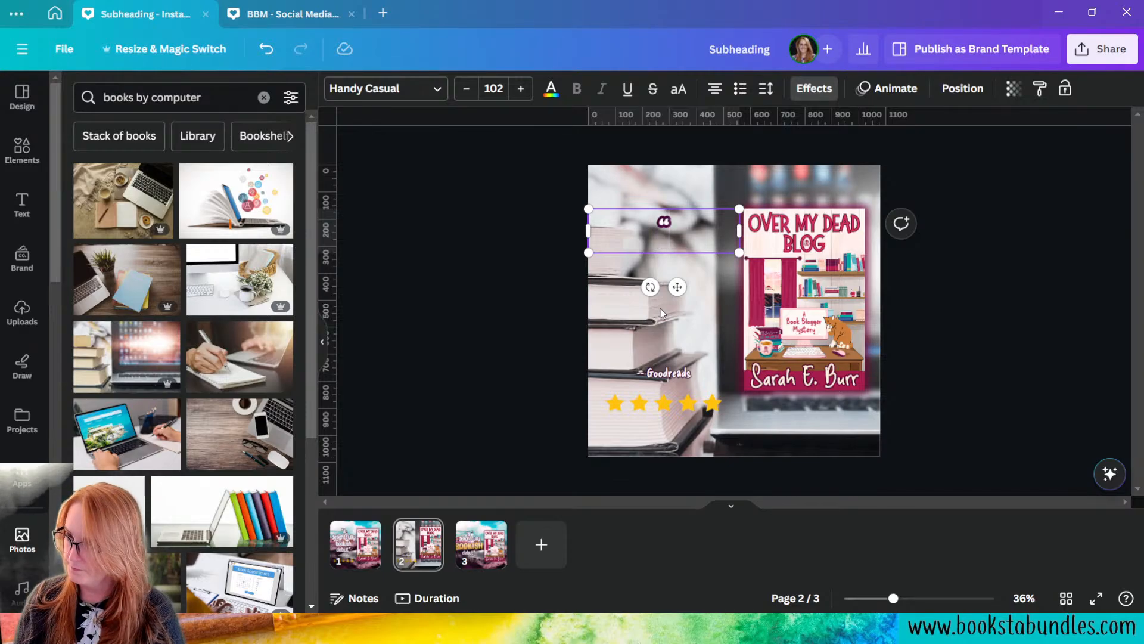
{"action": "type", "text": "Full"}
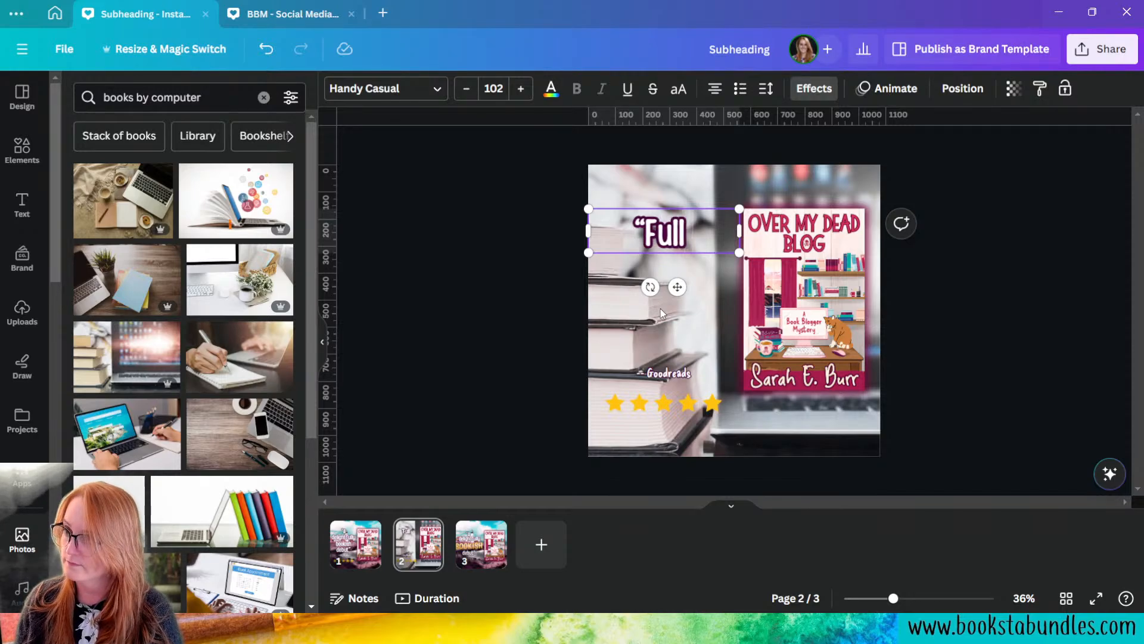
{"action": "type", "text": " of charm and"}
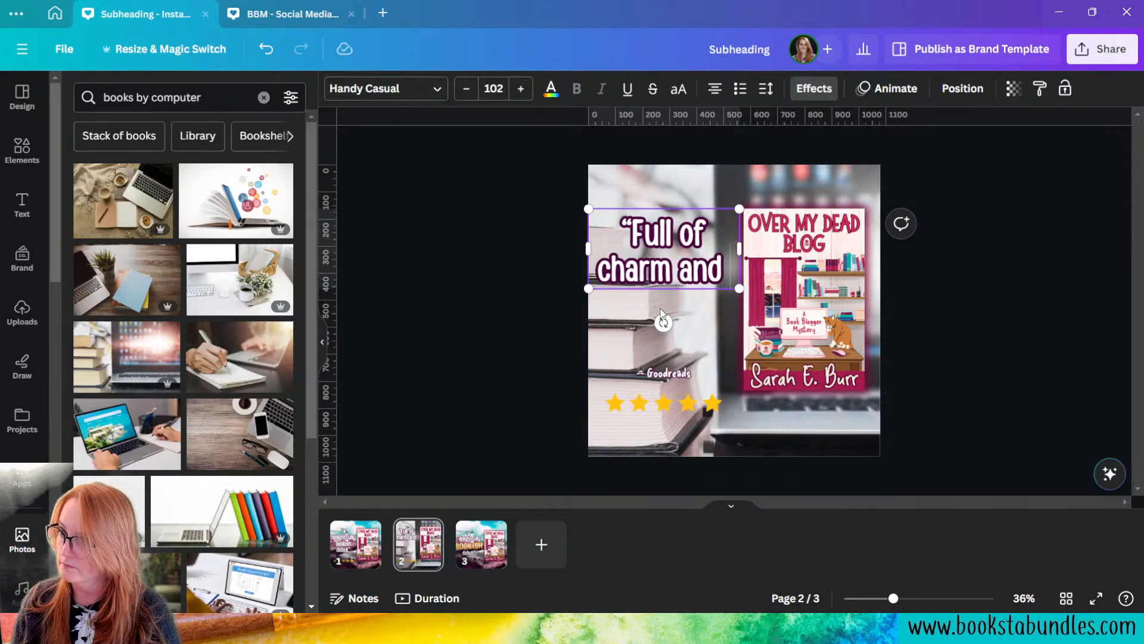
{"action": "type", "text": " bookish f"}
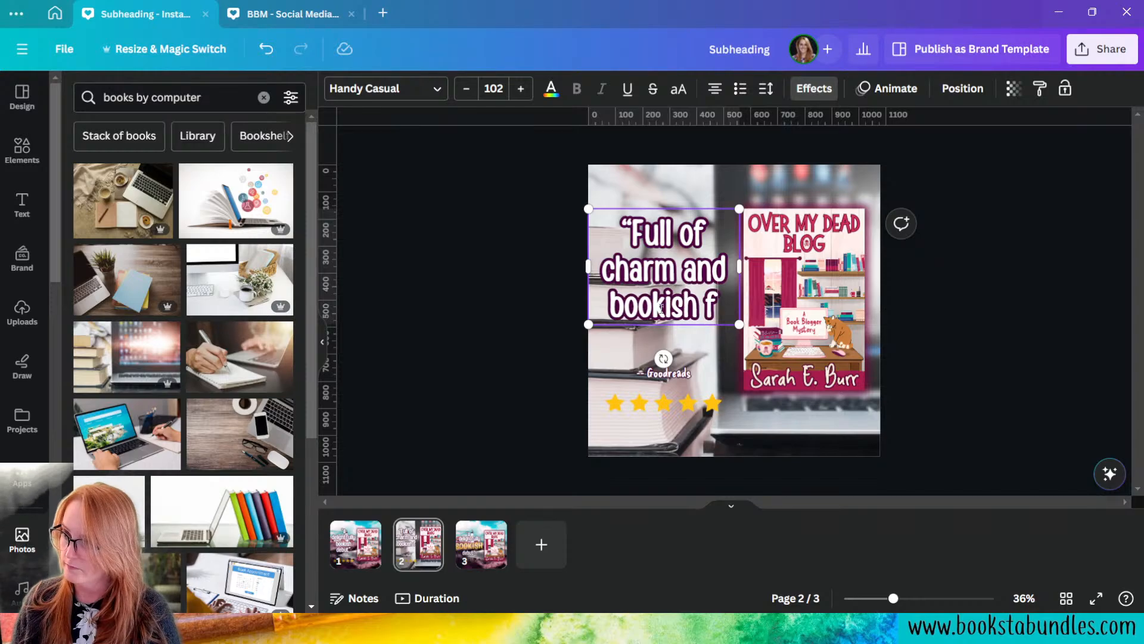
{"action": "type", "text": "un!”"}
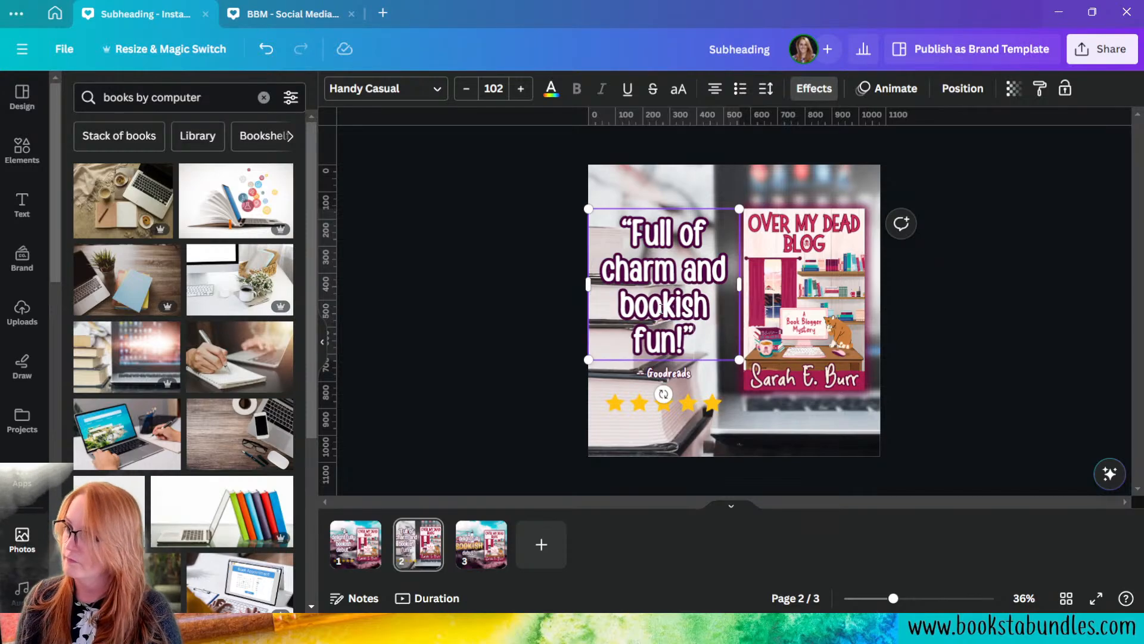
{"action": "left_click", "coordinate": [1006, 379]}
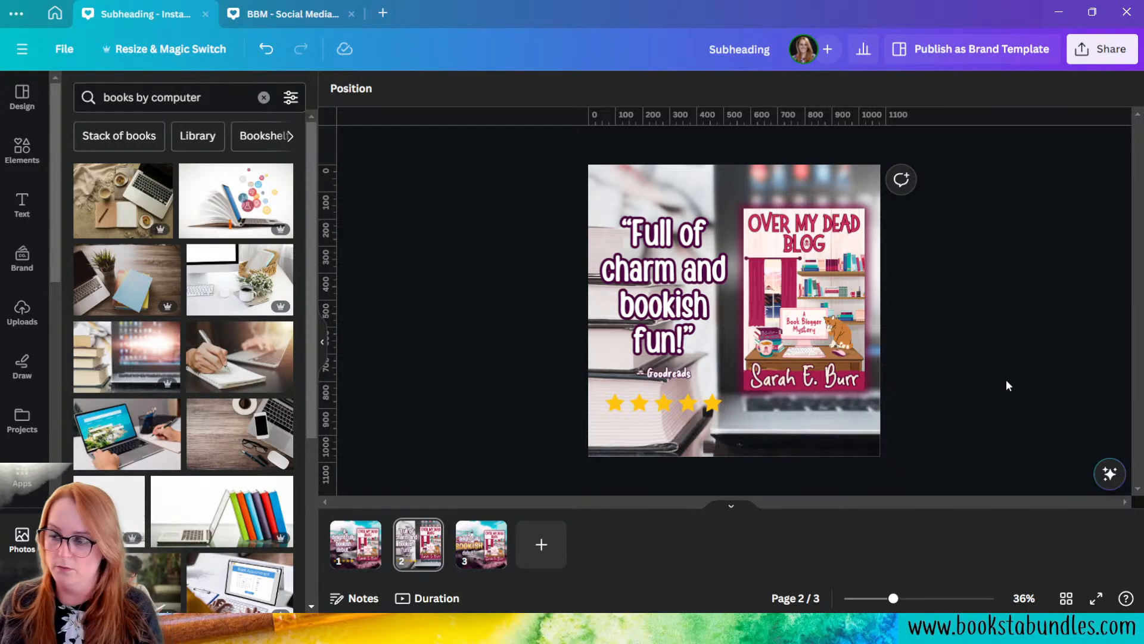
- Group the second page's quote, Goodreads attribution and stars, and swap their place with the book cover so the cover sits on the left
{"action": "left_click", "coordinate": [356, 542]}
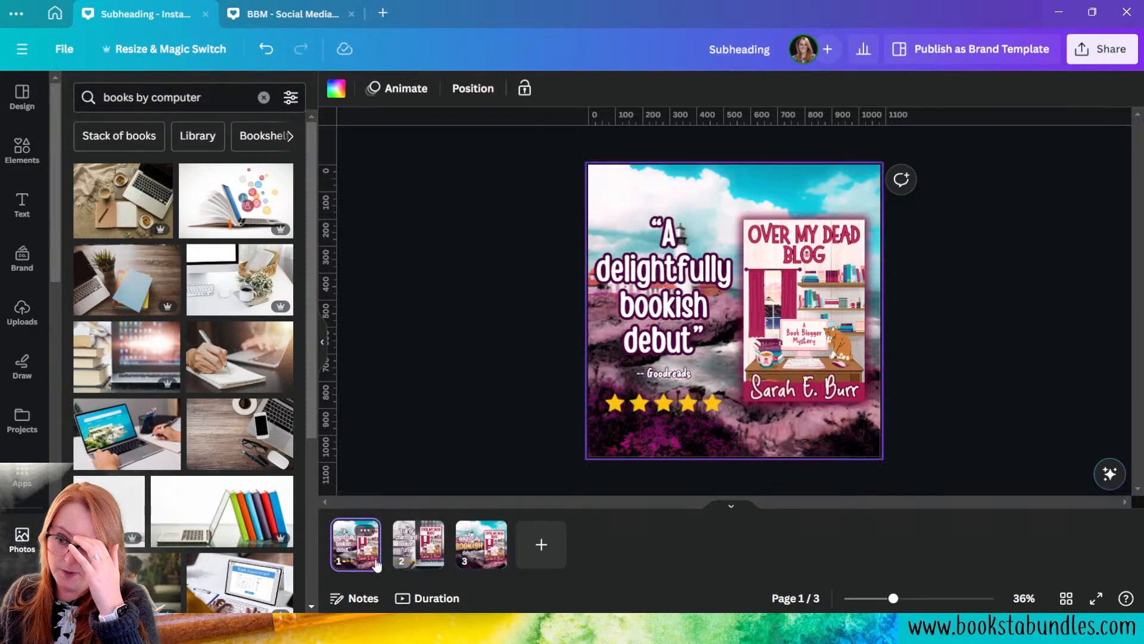
{"action": "left_click", "coordinate": [418, 543]}
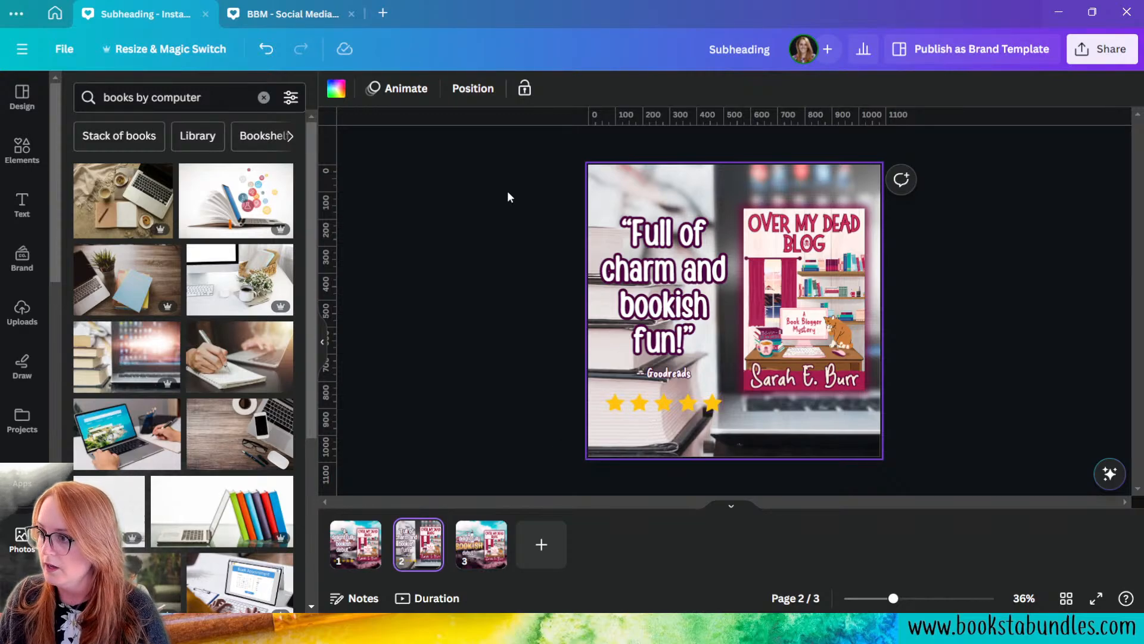
{"action": "left_click_drag", "start_coordinate": [506, 191], "coordinate": [692, 422]}
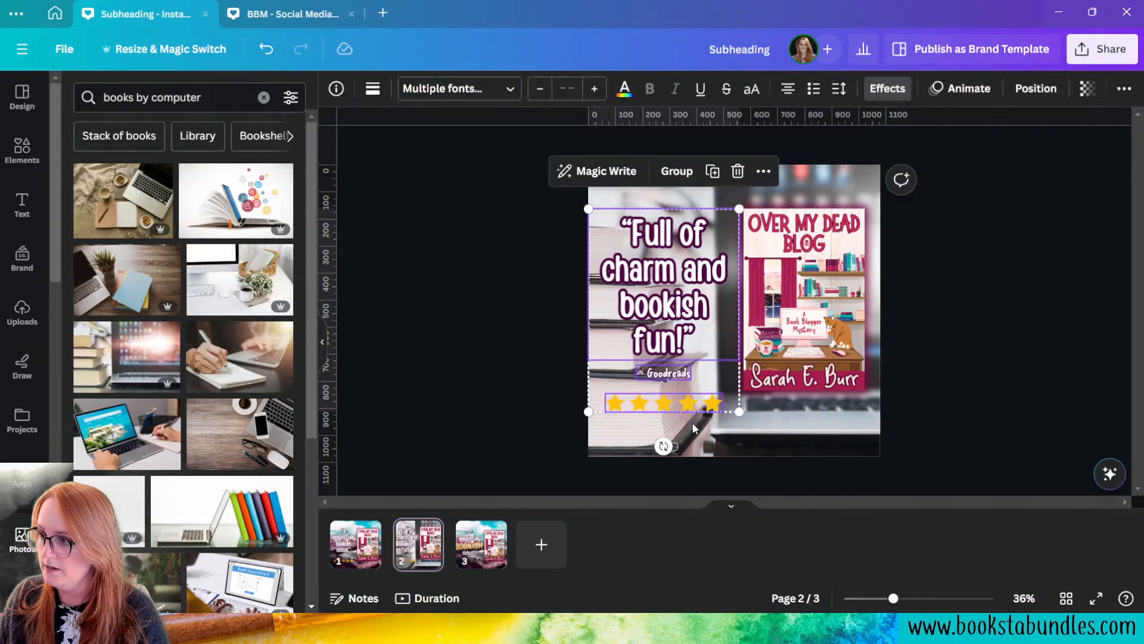
{"action": "left_click", "coordinate": [678, 172]}
{"action": "left_click_drag", "start_coordinate": [642, 310], "coordinate": [787, 311]}
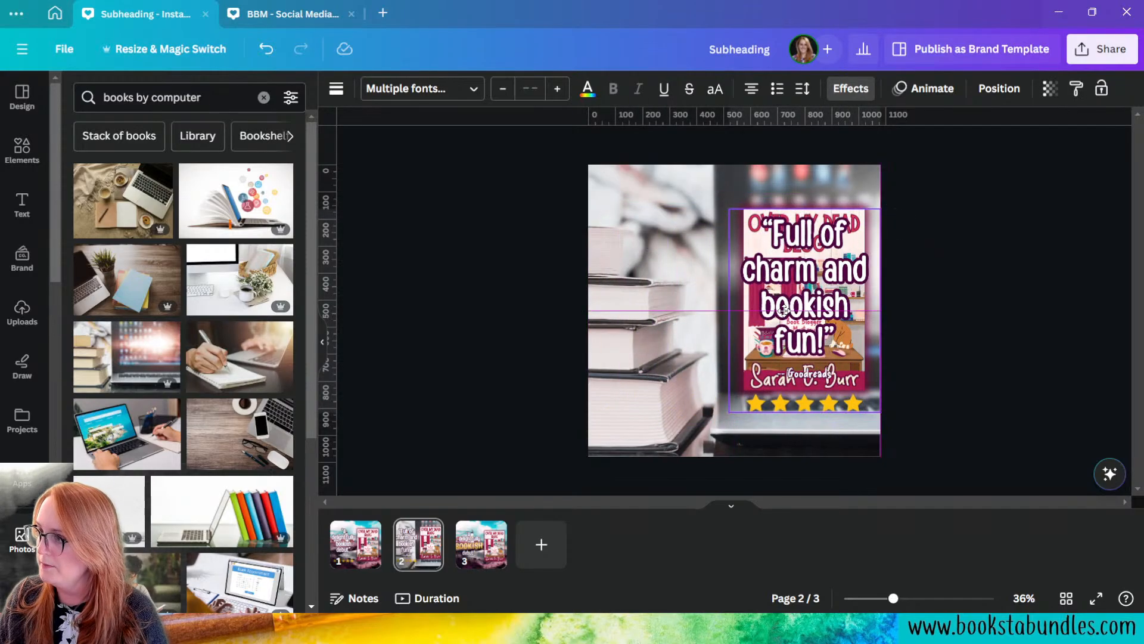
{"action": "left_click", "coordinate": [793, 209]}
{"action": "left_click_drag", "start_coordinate": [790, 200], "coordinate": [646, 209]}
{"action": "left_click", "coordinate": [1016, 408]}
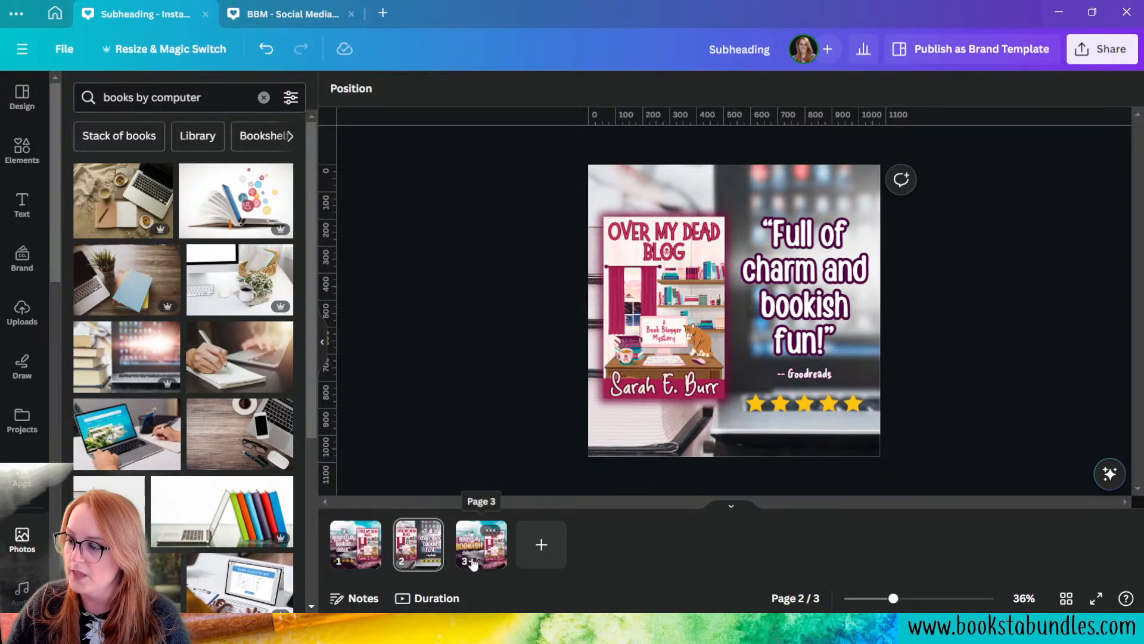
- Duplicate the second page and select the background photo of the copy
{"action": "mouse_move", "coordinate": [426, 532]}
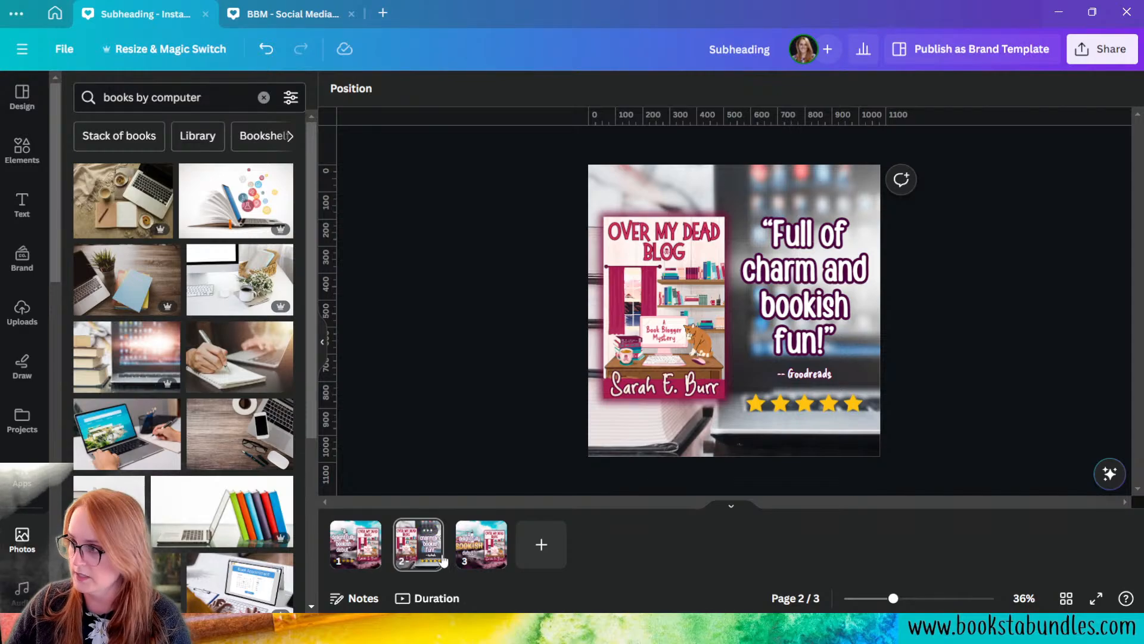
{"action": "left_click", "coordinate": [437, 535]}
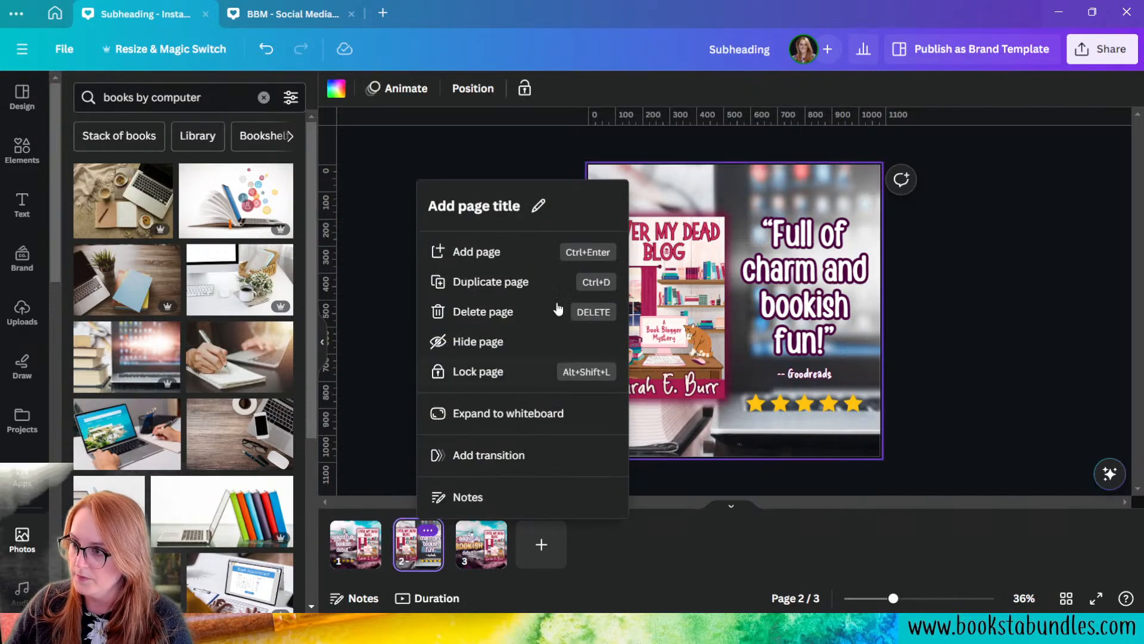
{"action": "left_click", "coordinate": [517, 283]}
{"action": "left_click", "coordinate": [634, 444]}
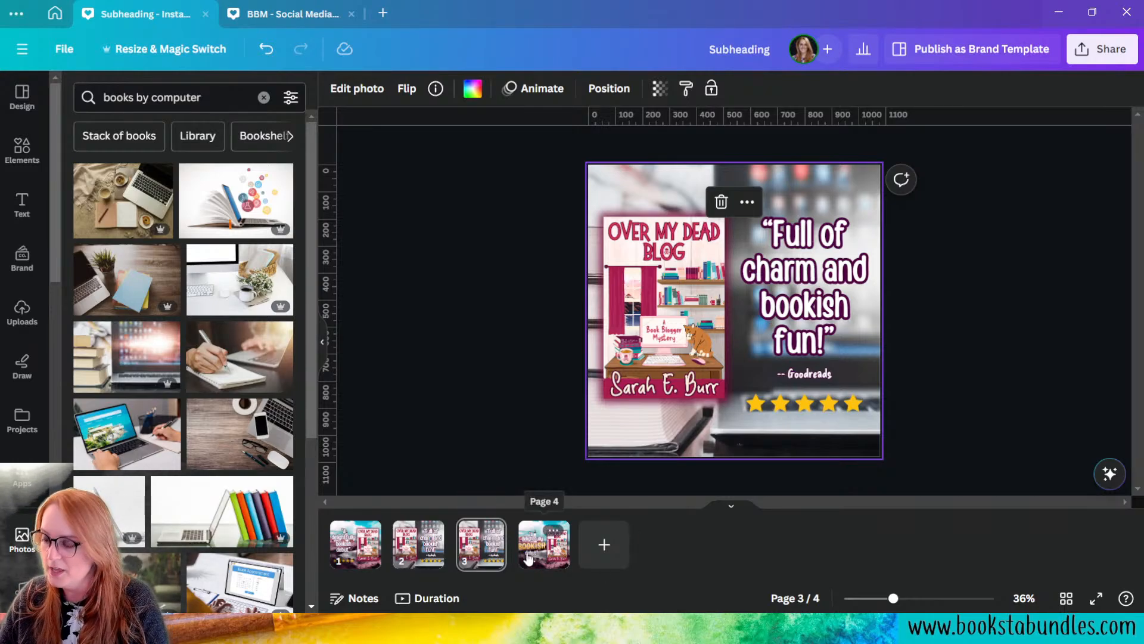
- Delete the lighthouse background photo from the fourth page
{"action": "right_click", "coordinate": [552, 562]}
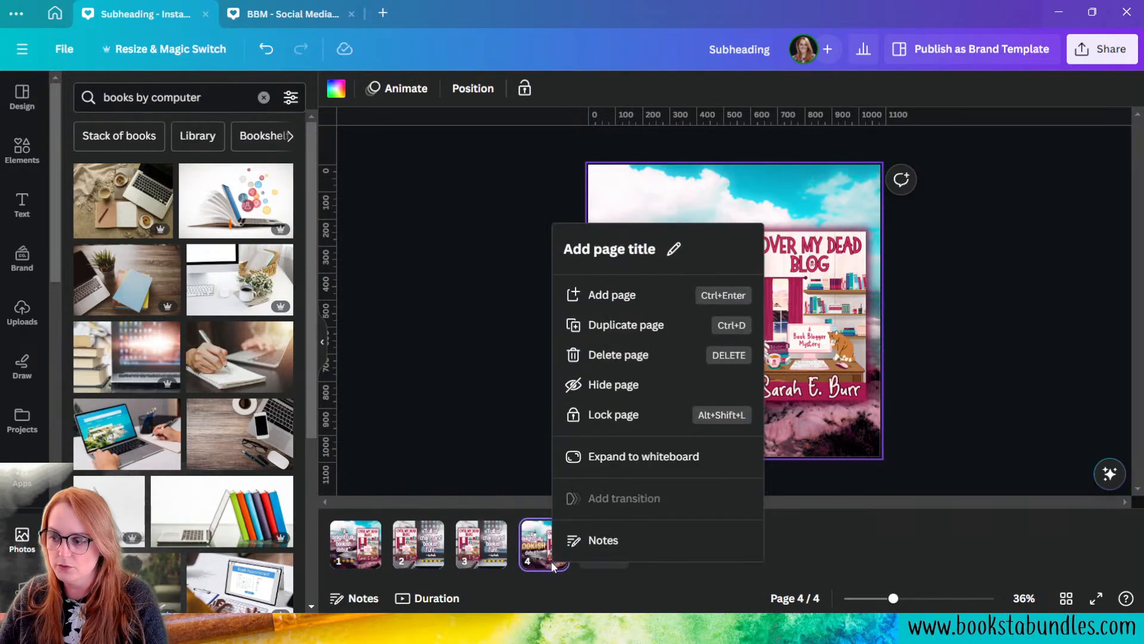
{"action": "left_click", "coordinate": [466, 361]}
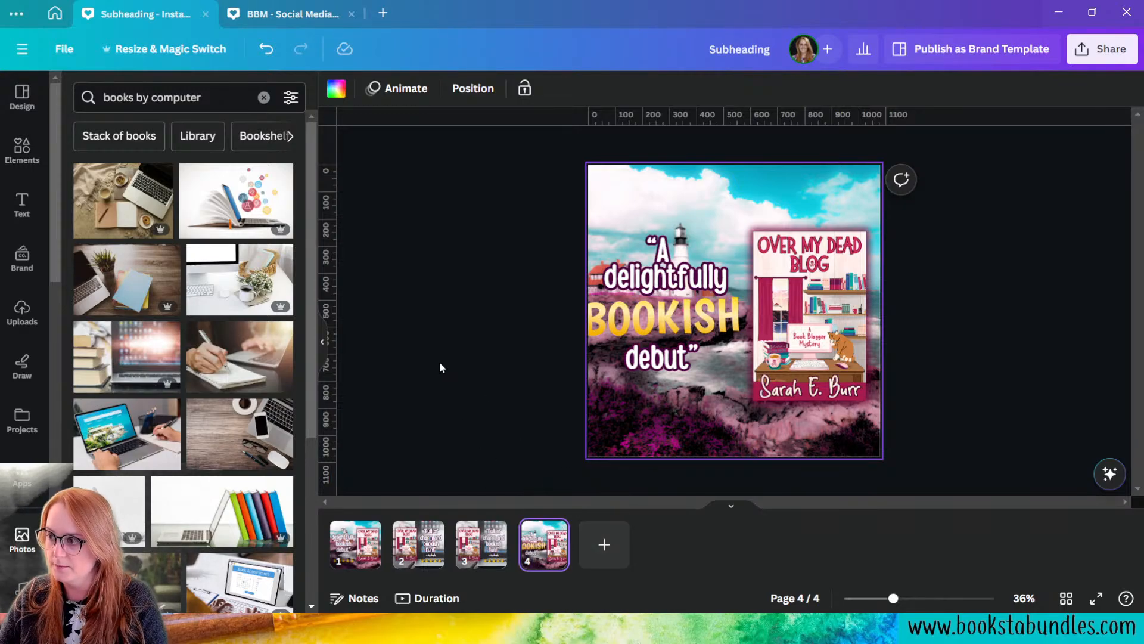
{"action": "left_click", "coordinate": [438, 364]}
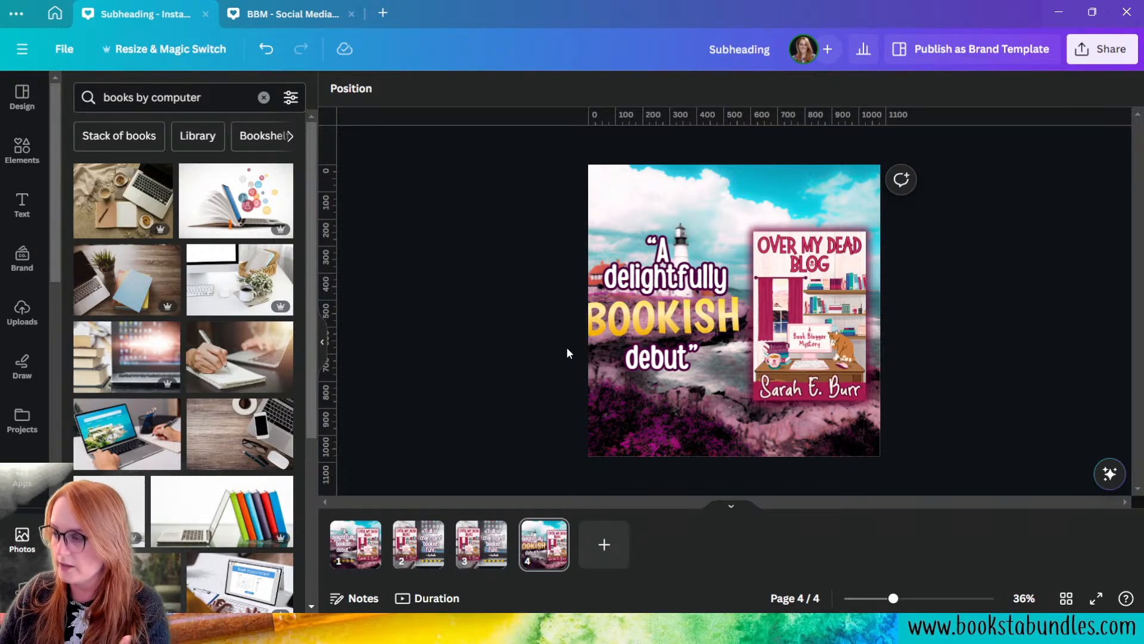
{"action": "left_click", "coordinate": [732, 179]}
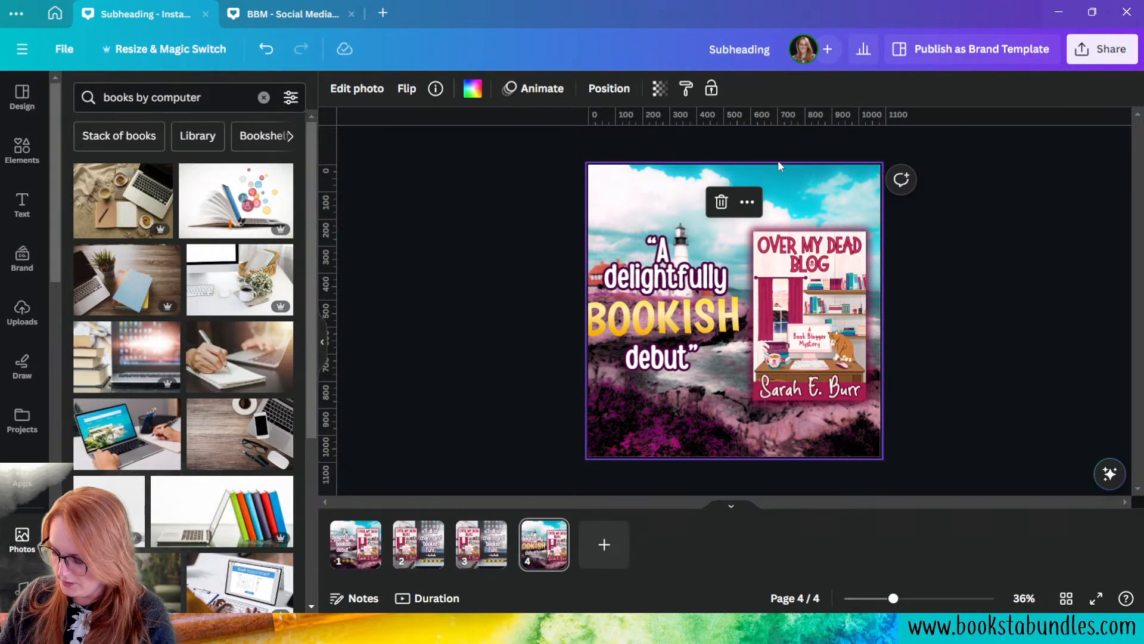
{"action": "key", "text": "Delete"}
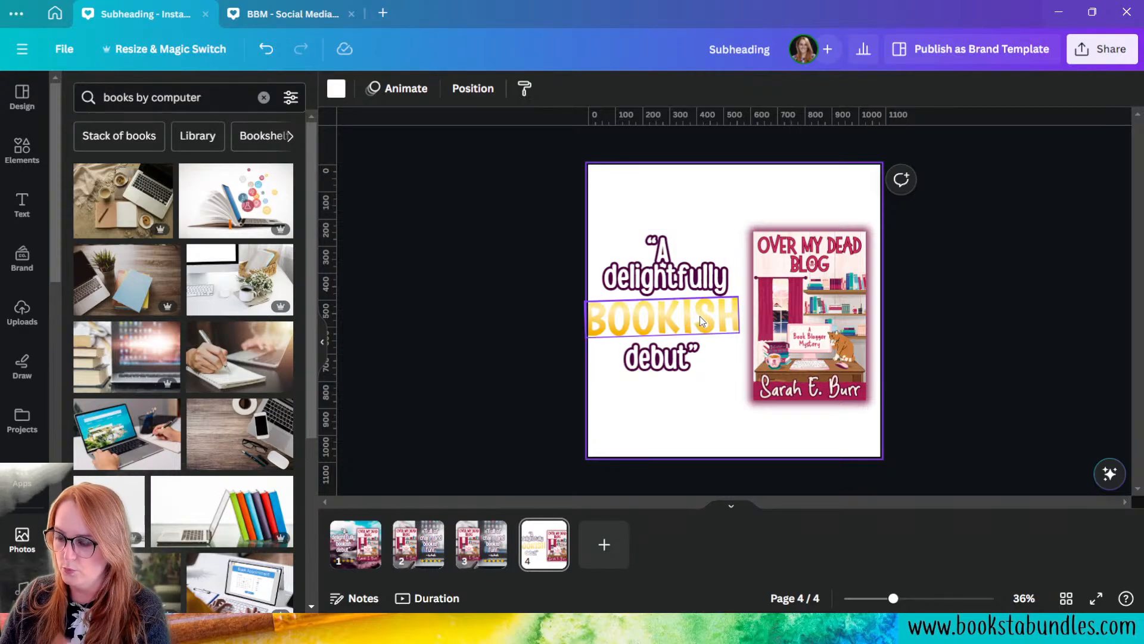
- Find the photo of a white-framed tablet on a bookshelf in the results and set it as the fourth page's background
{"action": "scroll", "coordinate": [200, 423], "scroll_direction": "down", "scroll_amount": 3}
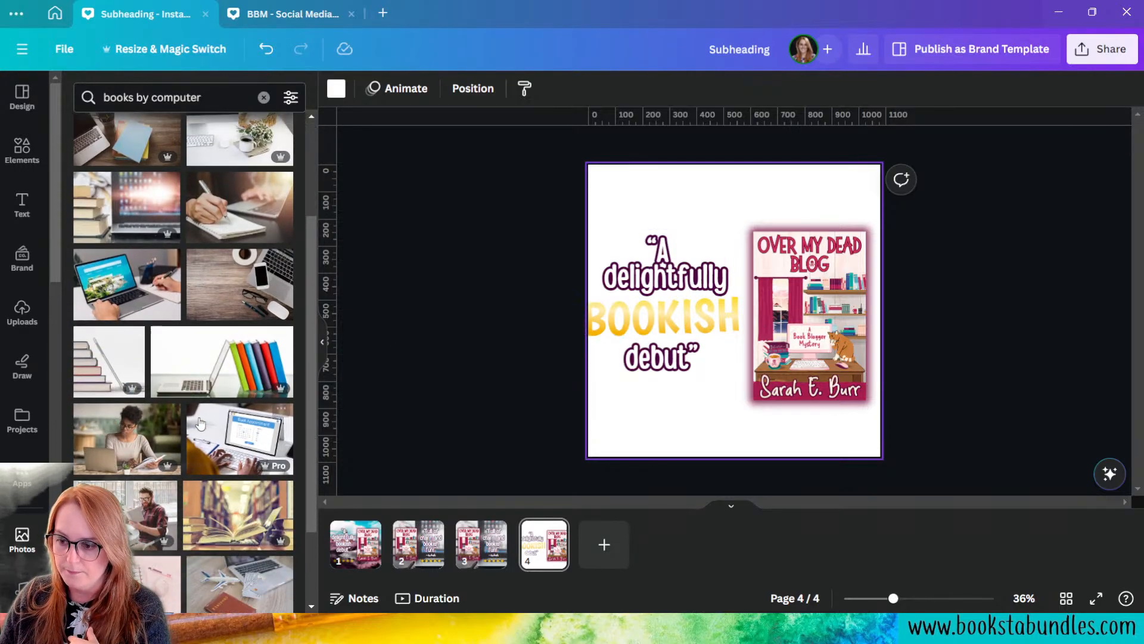
{"action": "scroll", "coordinate": [200, 423], "scroll_direction": "down", "scroll_amount": 4}
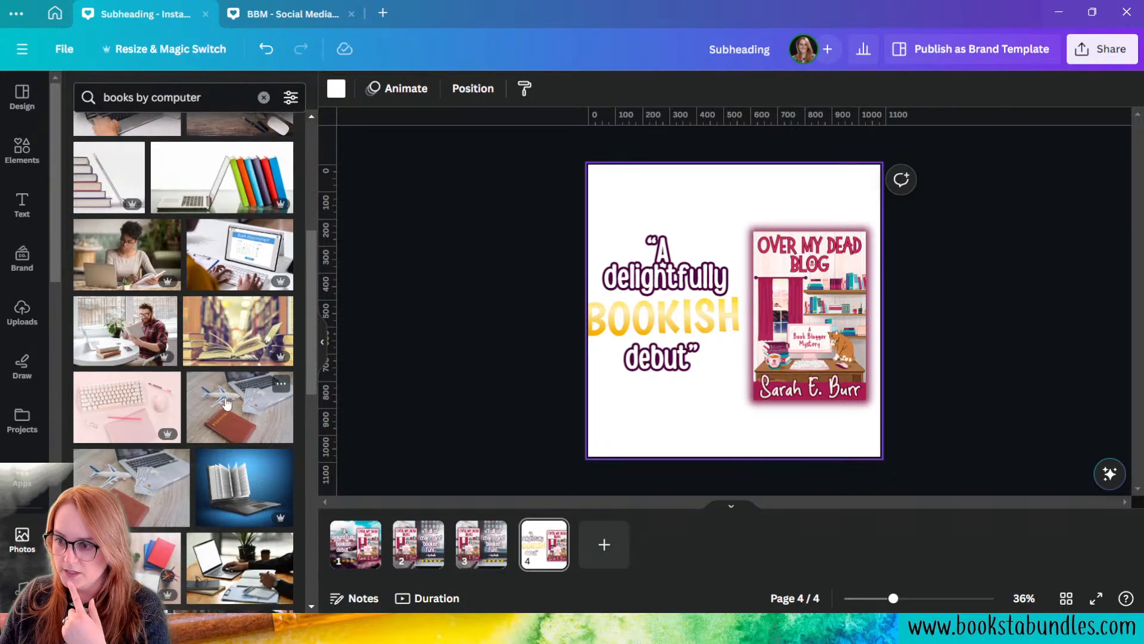
{"action": "scroll", "coordinate": [216, 430], "scroll_direction": "down", "scroll_amount": 5}
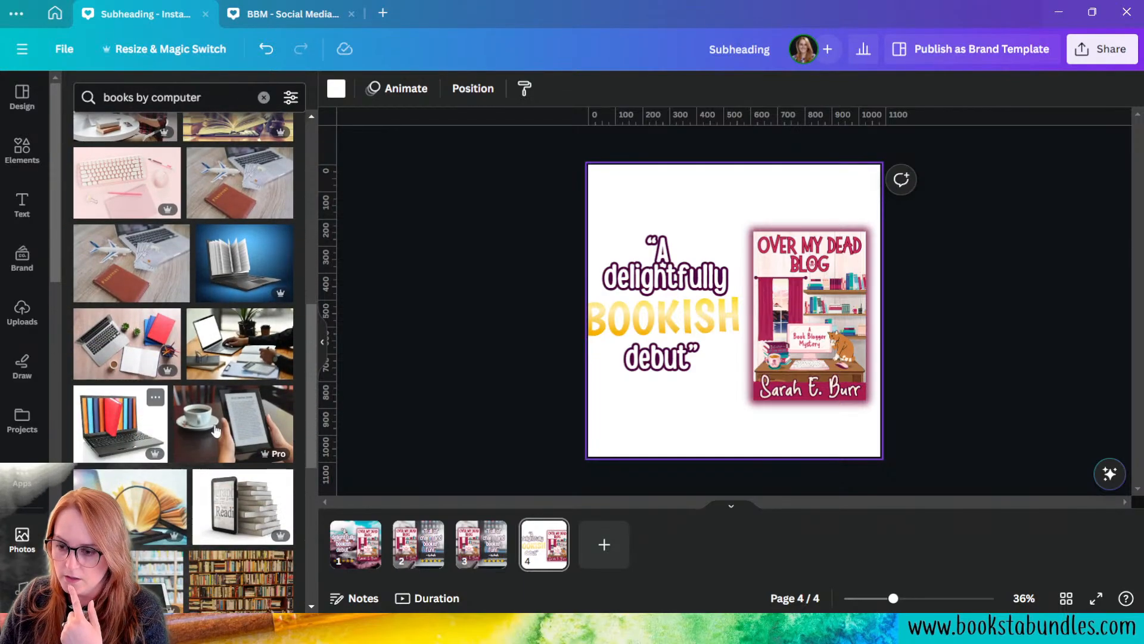
{"action": "scroll", "coordinate": [216, 430], "scroll_direction": "down", "scroll_amount": 5}
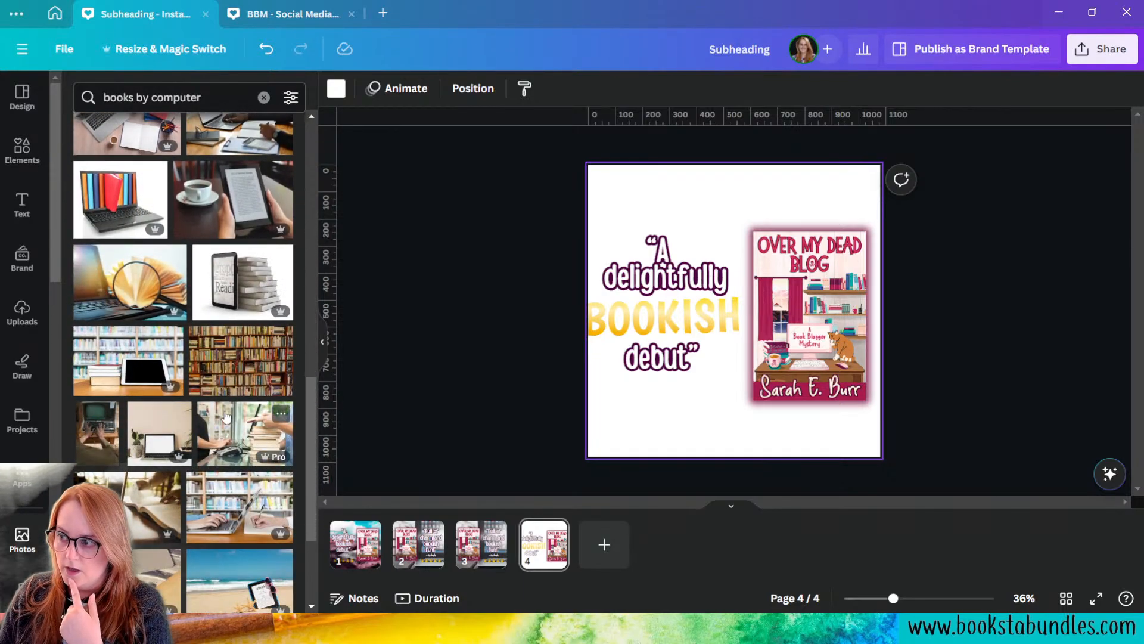
{"action": "scroll", "coordinate": [226, 418], "scroll_direction": "down", "scroll_amount": 8}
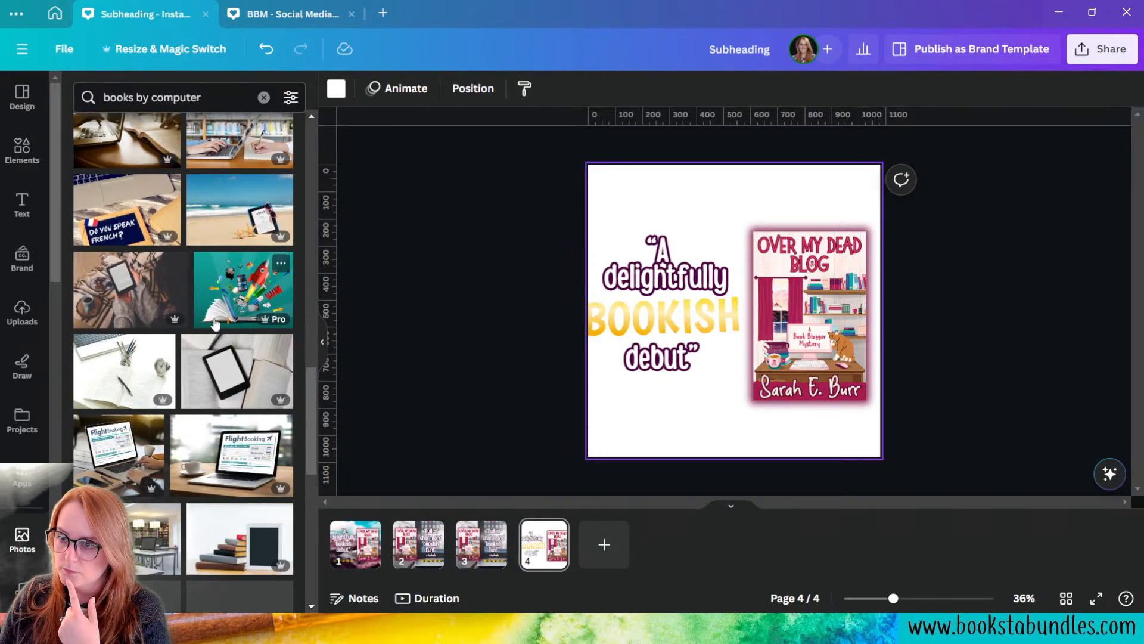
{"action": "scroll", "coordinate": [216, 325], "scroll_direction": "down", "scroll_amount": 3}
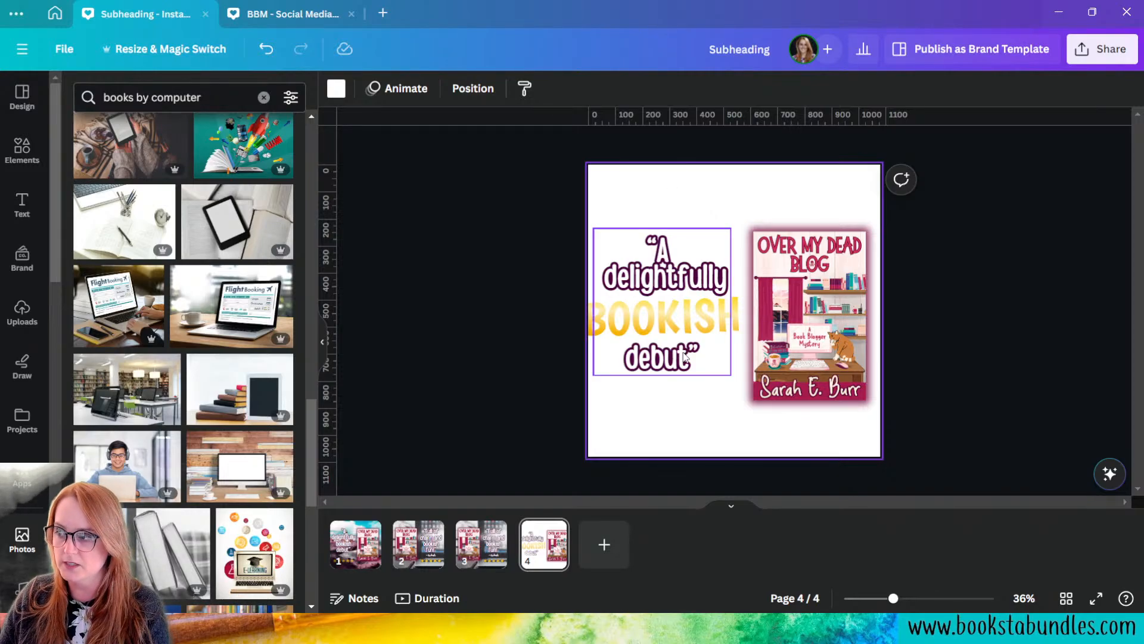
{"action": "scroll", "coordinate": [208, 417], "scroll_direction": "down", "scroll_amount": 6}
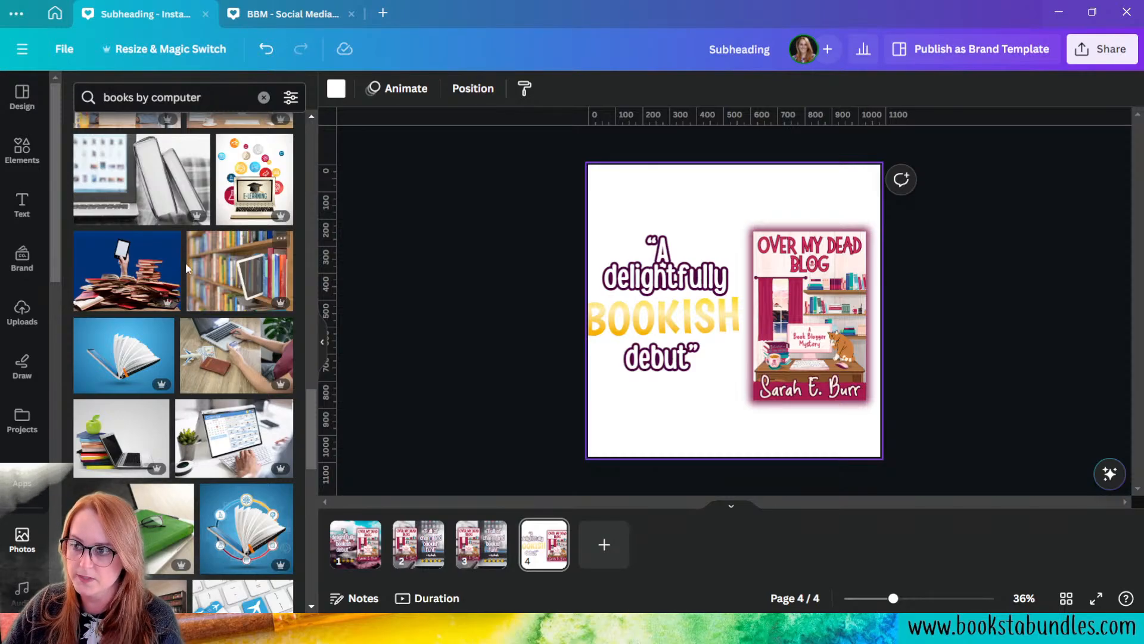
{"action": "left_click", "coordinate": [240, 271]}
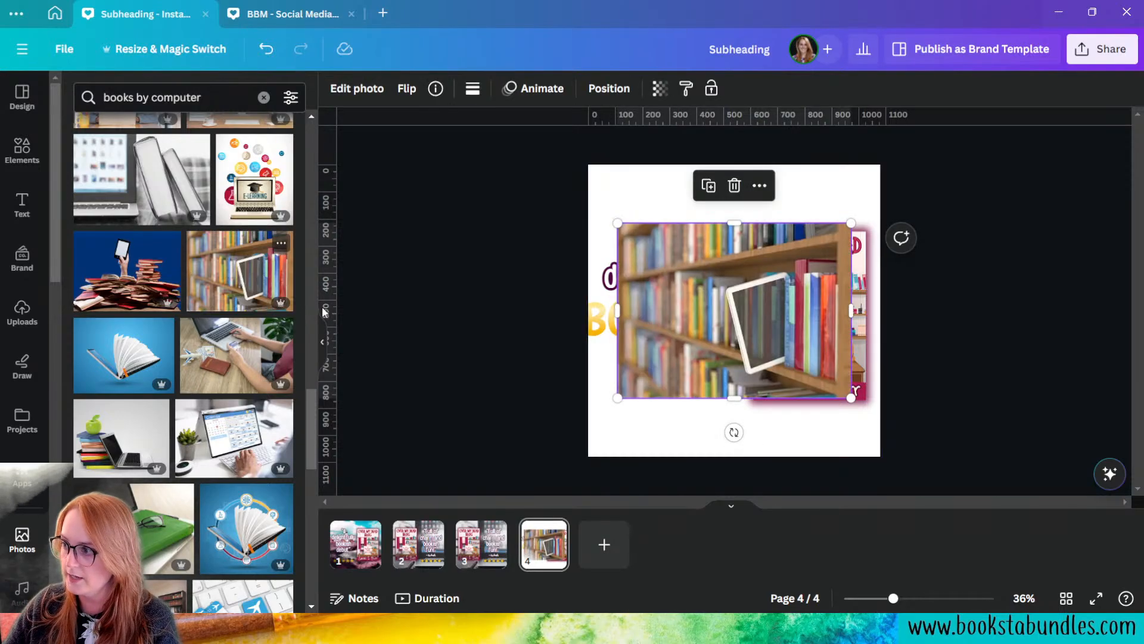
{"action": "right_click", "coordinate": [699, 270]}
{"action": "left_click", "coordinate": [793, 556]}
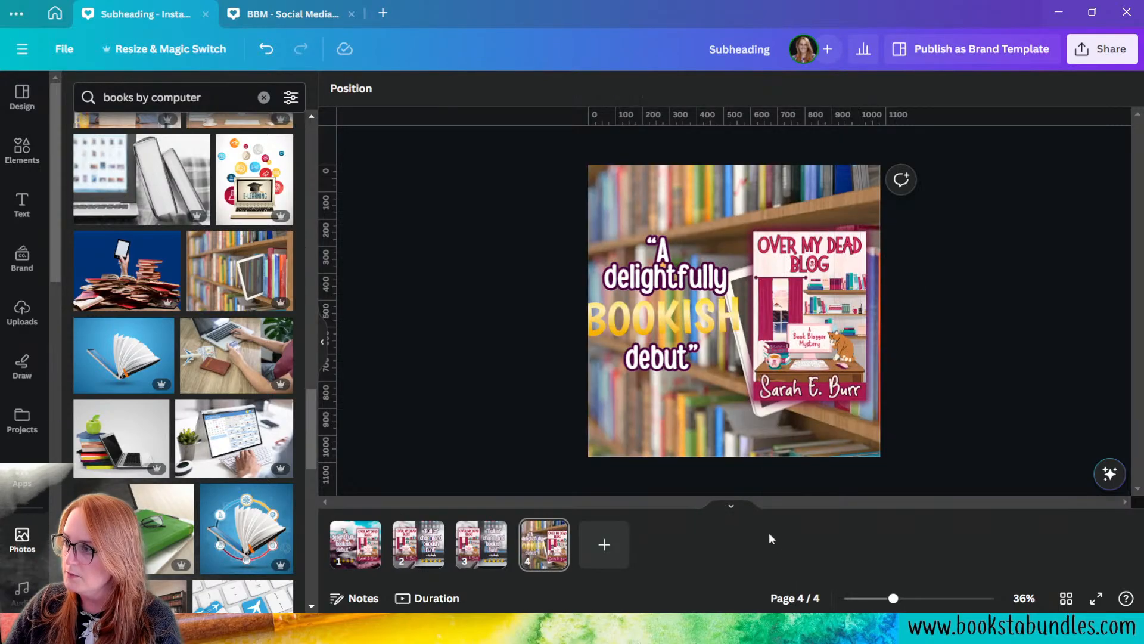
- Shift the bookshelf background photo sideways within its crop so its left edge meets the page's left edge
{"action": "left_click", "coordinate": [707, 423]}
{"action": "double_click", "coordinate": [707, 424]}
{"action": "left_click_drag", "start_coordinate": [706, 423], "coordinate": [750, 424]}
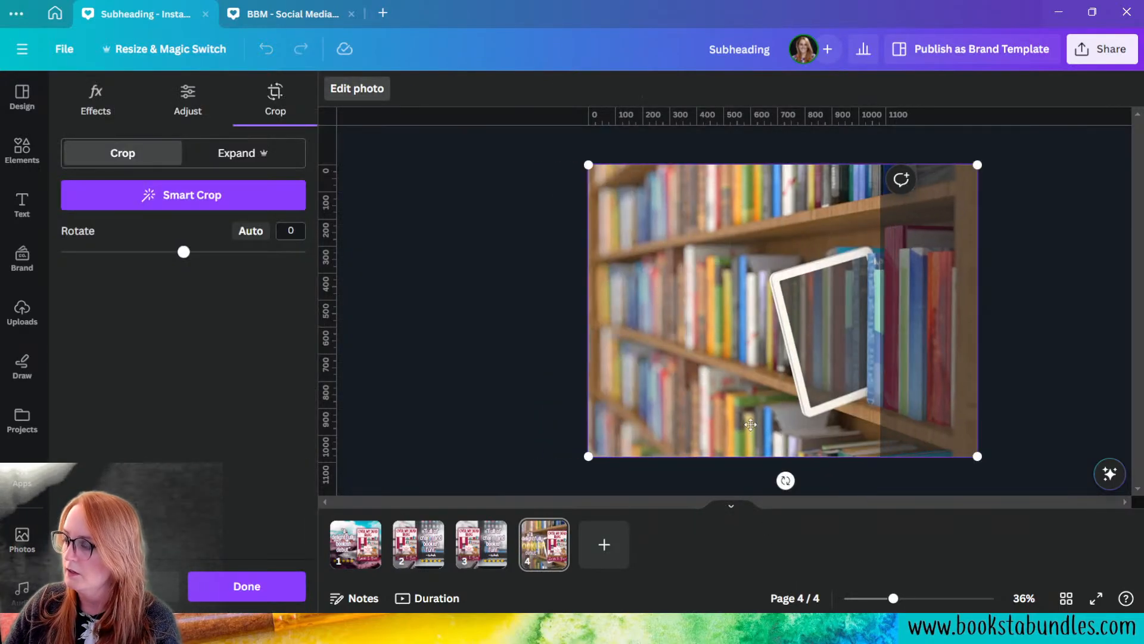
{"action": "left_click", "coordinate": [509, 405]}
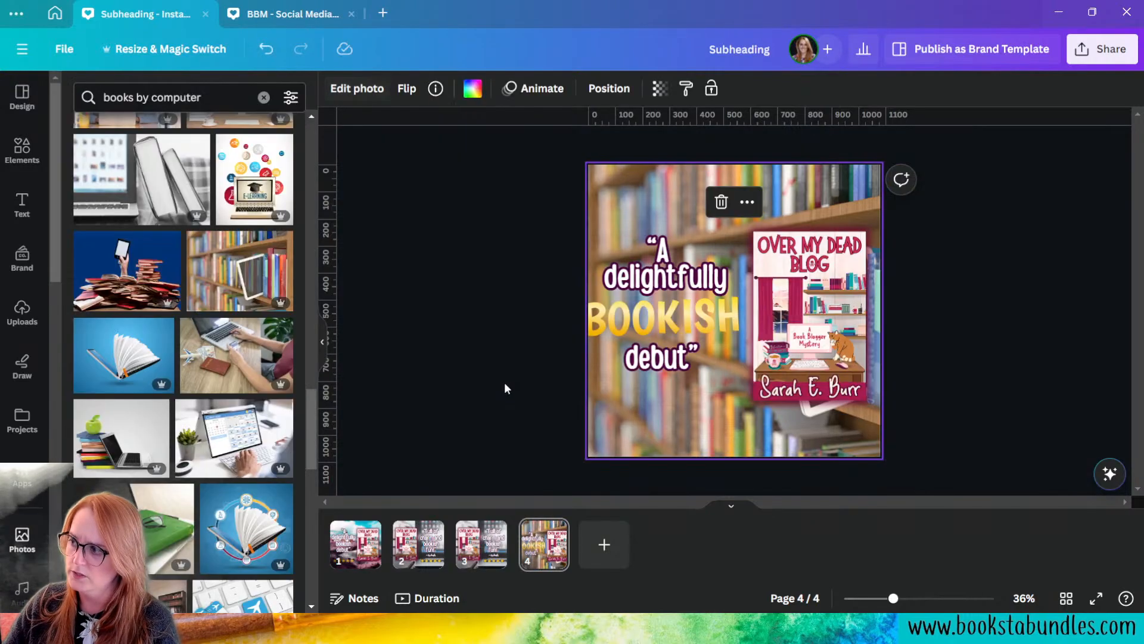
{"action": "double_click", "coordinate": [816, 437]}
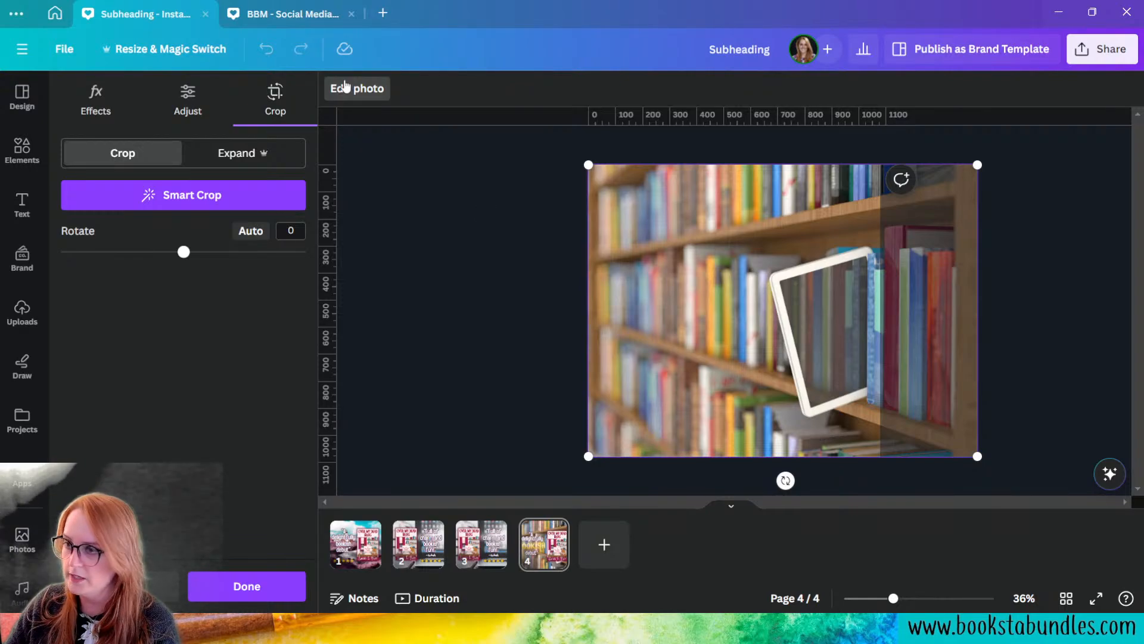
{"action": "left_click", "coordinate": [481, 344]}
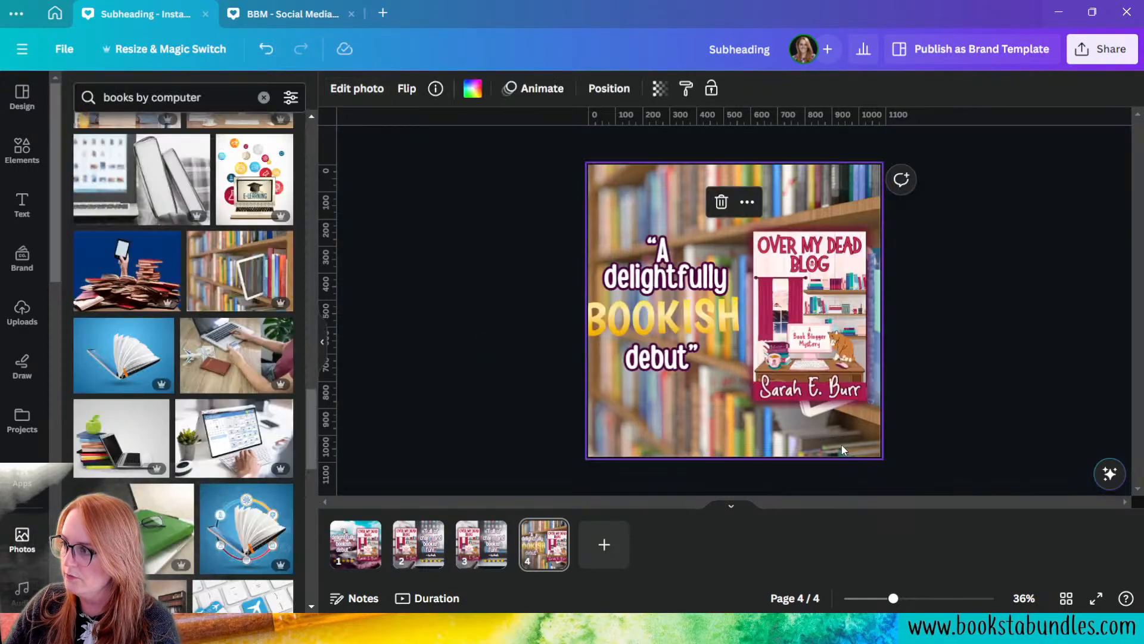
- Enlarge the bookshelf background photo and reposition its crop so most of the tablet falls outside the page
{"action": "double_click", "coordinate": [684, 178]}
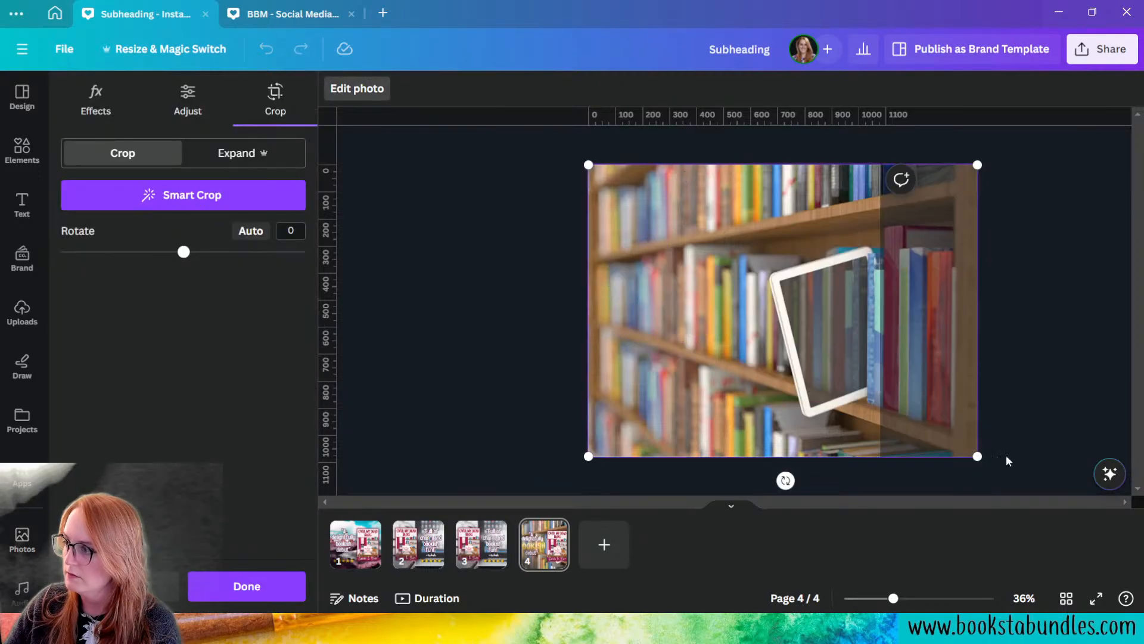
{"action": "left_click_drag", "start_coordinate": [977, 456], "coordinate": [1142, 596]}
{"action": "left_click_drag", "start_coordinate": [992, 374], "coordinate": [1086, 285]}
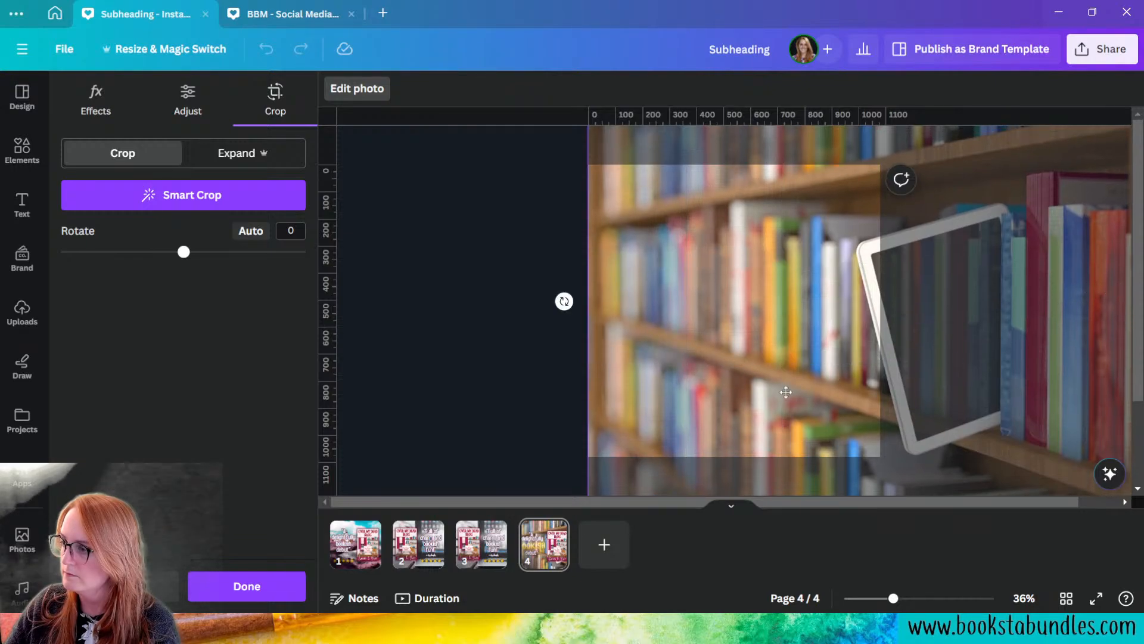
{"action": "left_click", "coordinate": [532, 351]}
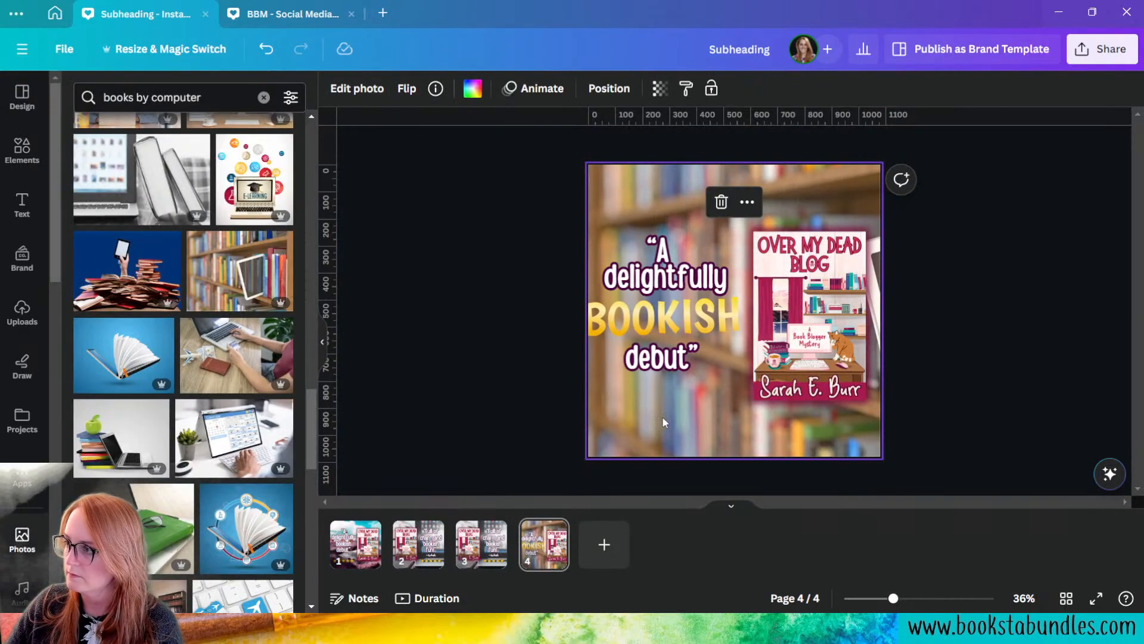
{"action": "double_click", "coordinate": [720, 430]}
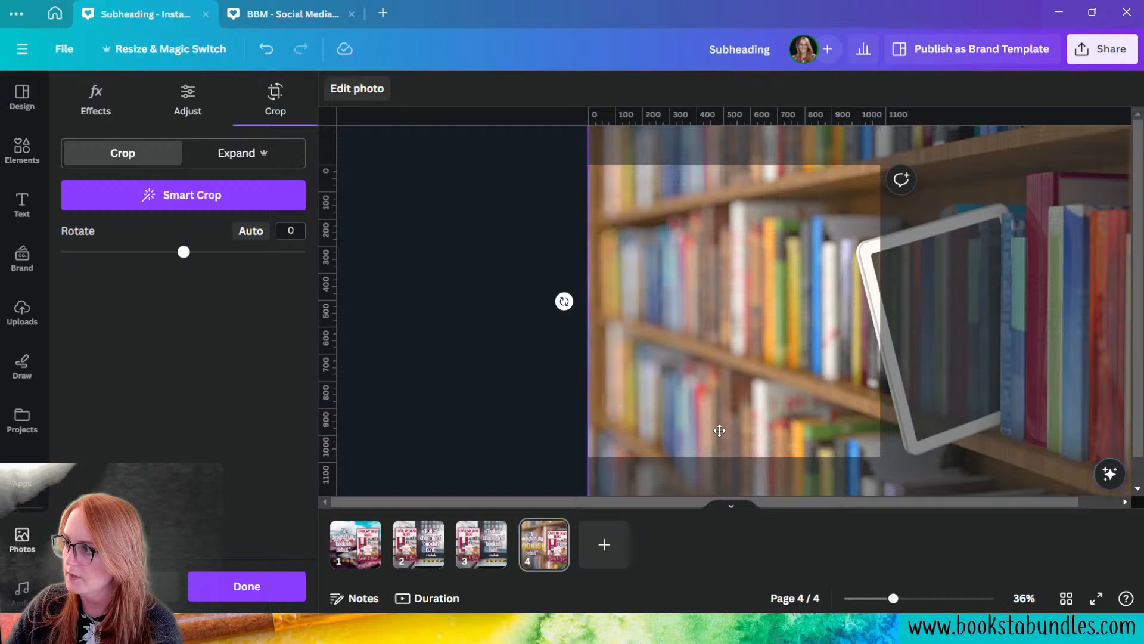
{"action": "left_click", "coordinate": [559, 294]}
- Erase the upper left edge of the tablet from the background photo using Magic Eraser with brush size 40
{"action": "left_click", "coordinate": [387, 90]}
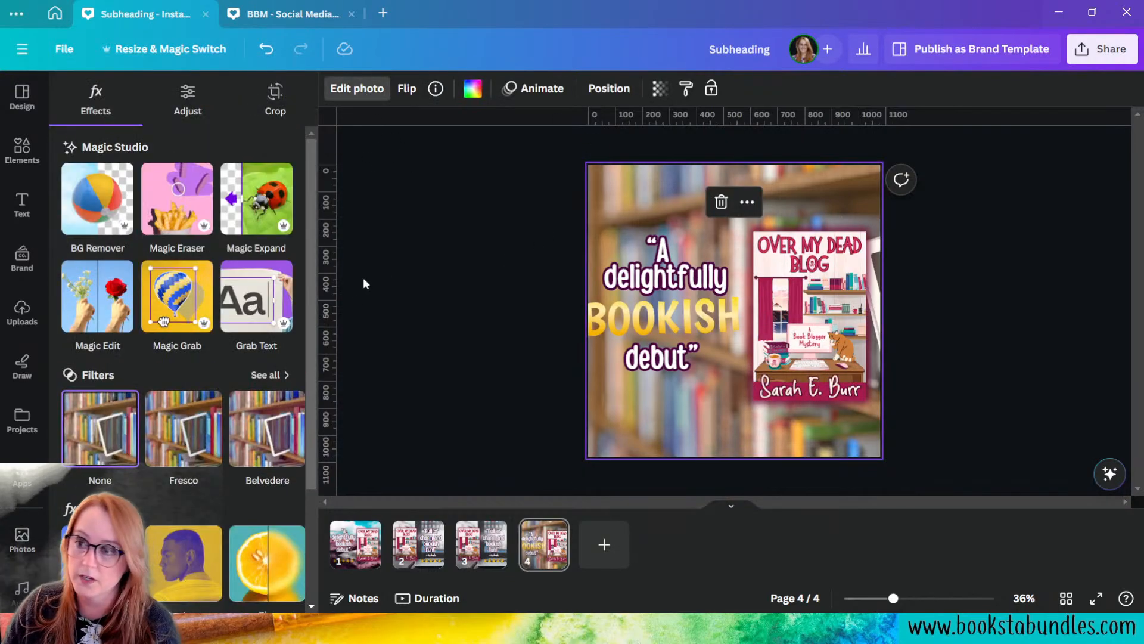
{"action": "left_click", "coordinate": [154, 213]}
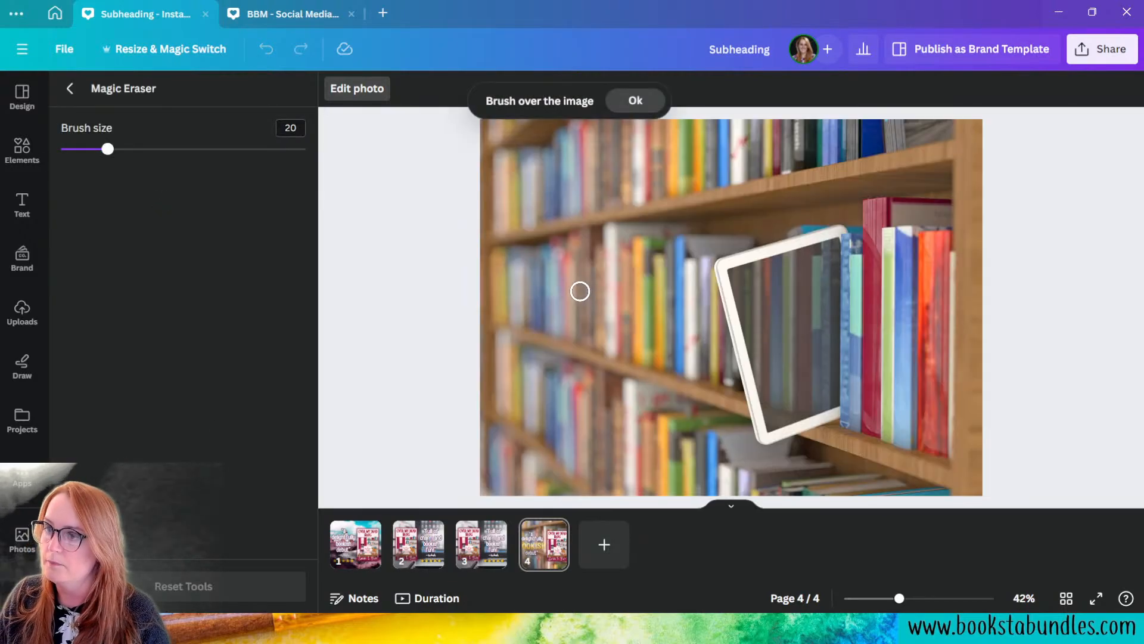
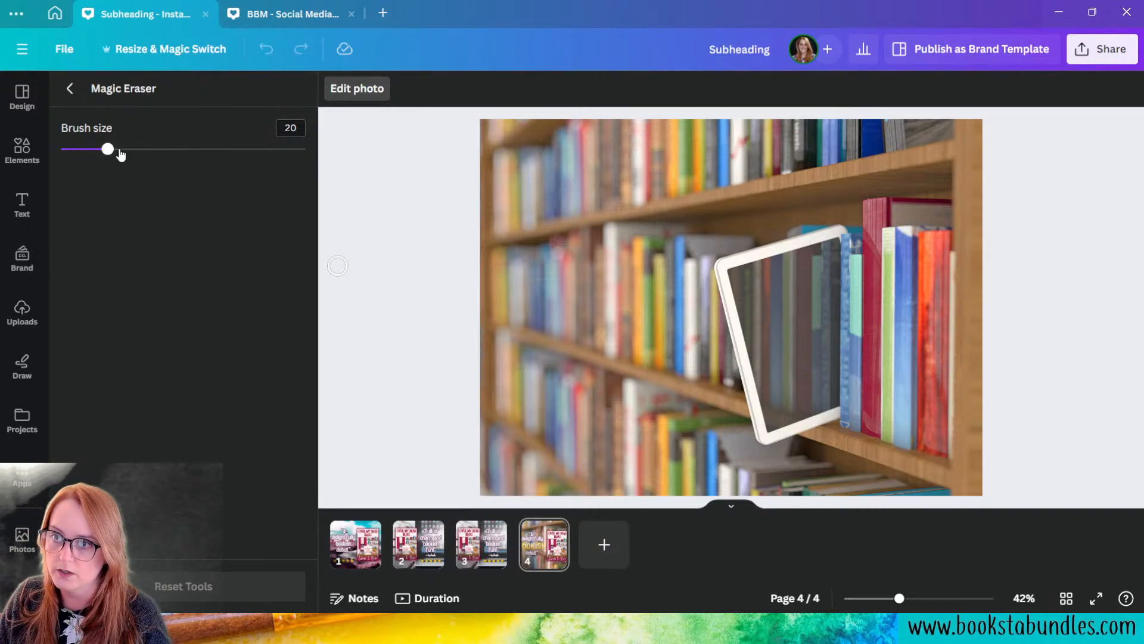
{"action": "left_click_drag", "start_coordinate": [106, 149], "coordinate": [157, 149]}
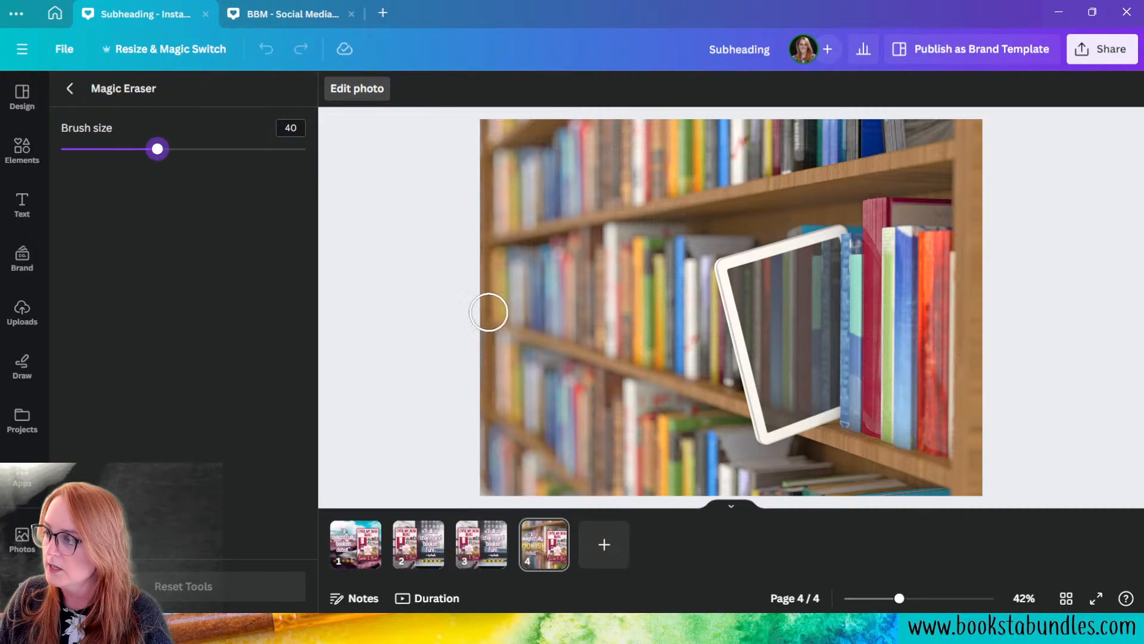
{"action": "mouse_move", "coordinate": [734, 343]}
{"action": "left_mouse_down"}
{"action": "mouse_move", "coordinate": [715, 274]}
{"action": "mouse_move", "coordinate": [775, 258]}
{"action": "left_mouse_up"}
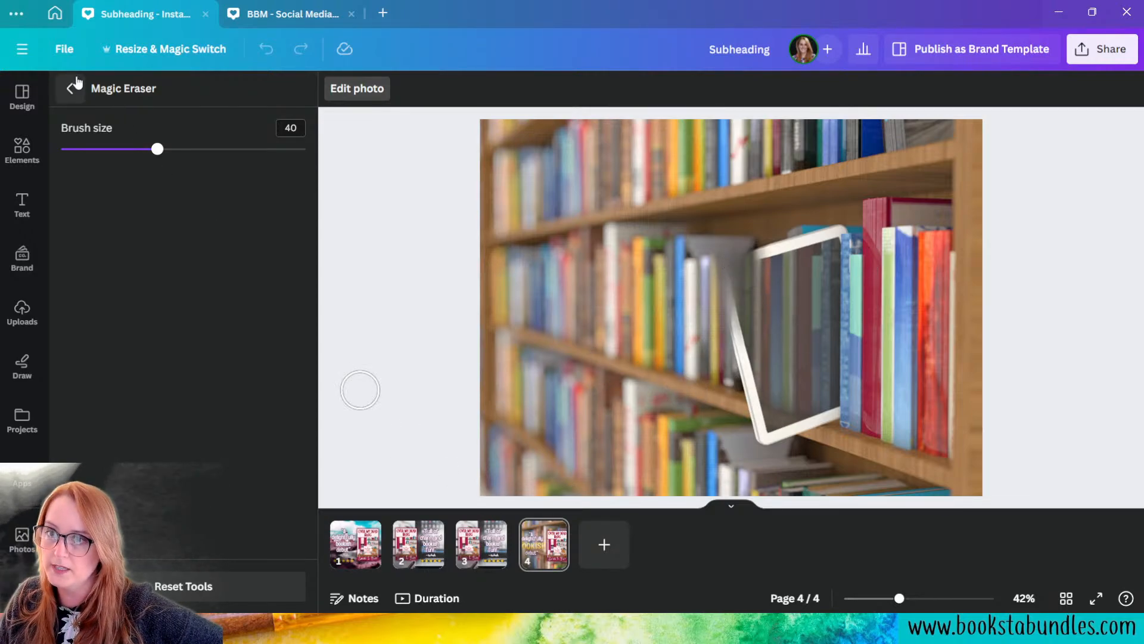
{"action": "left_click", "coordinate": [69, 89]}
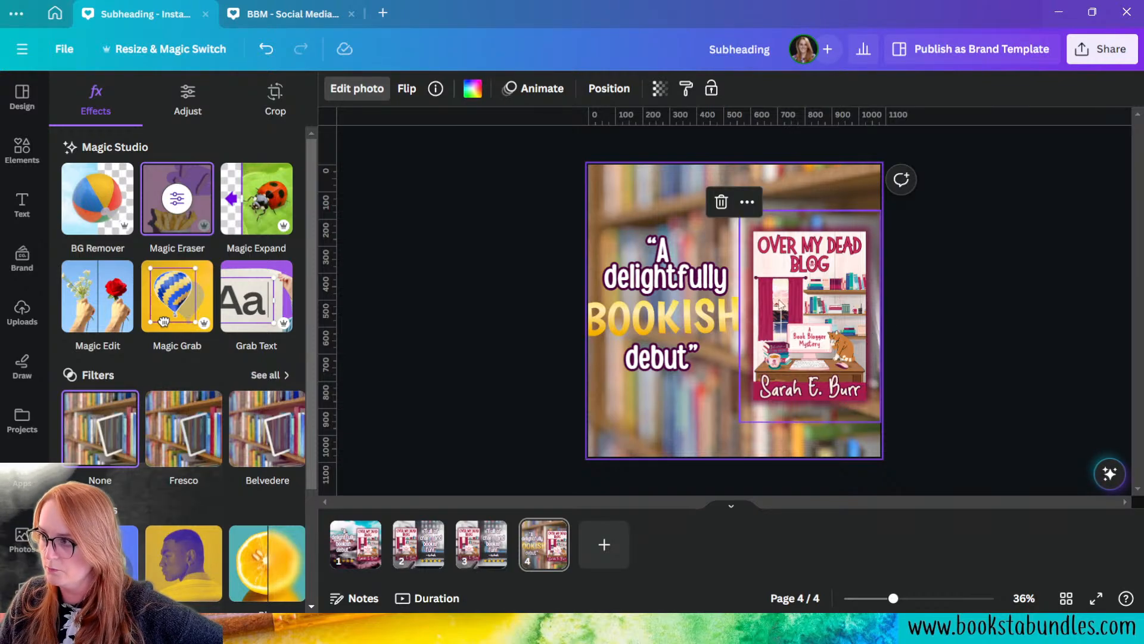
- Erase the rest of the tablet from the background photo using Magic Eraser with brush size 43
{"action": "left_click", "coordinate": [182, 207]}
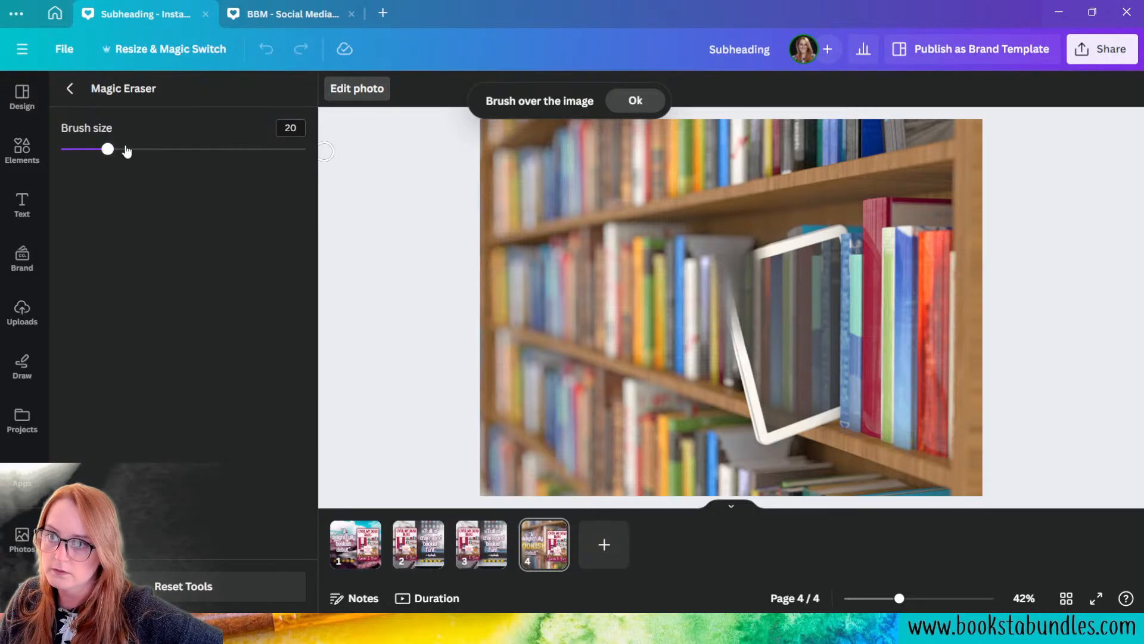
{"action": "left_click_drag", "start_coordinate": [127, 150], "coordinate": [165, 149]}
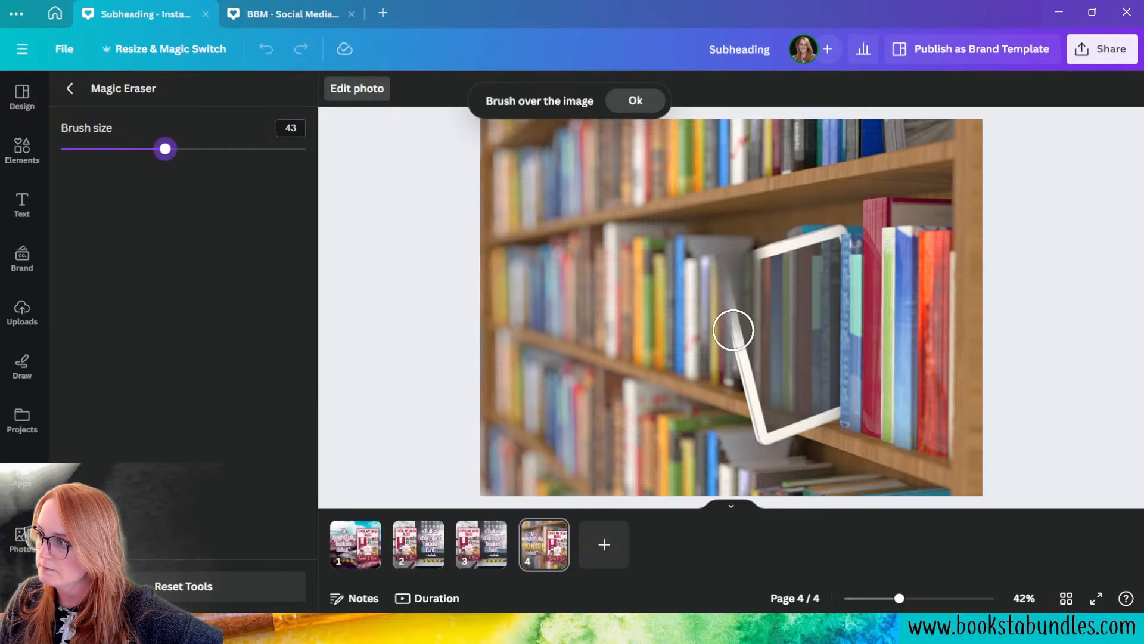
{"action": "mouse_move", "coordinate": [733, 330]}
{"action": "left_mouse_down"}
{"action": "mouse_move", "coordinate": [749, 355]}
{"action": "mouse_move", "coordinate": [739, 290]}
{"action": "mouse_move", "coordinate": [772, 261]}
{"action": "mouse_move", "coordinate": [749, 357]}
{"action": "mouse_move", "coordinate": [755, 422]}
{"action": "mouse_move", "coordinate": [795, 428]}
{"action": "mouse_move", "coordinate": [823, 416]}
{"action": "mouse_move", "coordinate": [785, 399]}
{"action": "mouse_move", "coordinate": [781, 379]}
{"action": "mouse_move", "coordinate": [828, 403]}
{"action": "mouse_move", "coordinate": [775, 342]}
{"action": "mouse_move", "coordinate": [794, 297]}
{"action": "mouse_move", "coordinate": [785, 255]}
{"action": "mouse_move", "coordinate": [854, 237]}
{"action": "mouse_move", "coordinate": [818, 266]}
{"action": "mouse_move", "coordinate": [804, 341]}
{"action": "mouse_move", "coordinate": [818, 363]}
{"action": "mouse_move", "coordinate": [838, 273]}
{"action": "left_mouse_up"}
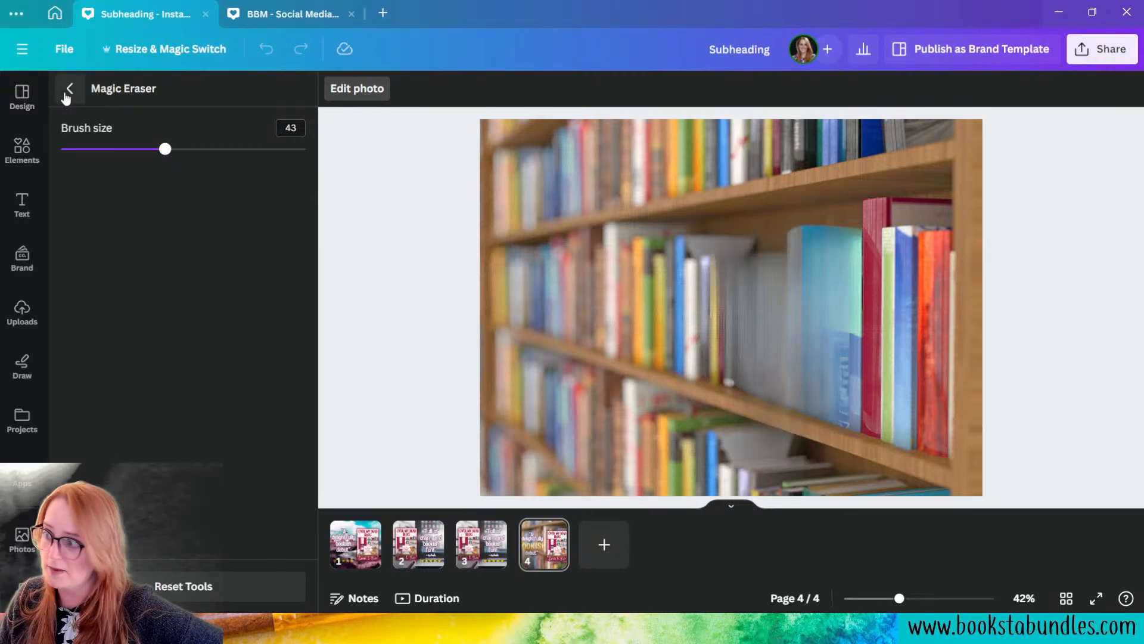
{"action": "left_click", "coordinate": [68, 90]}
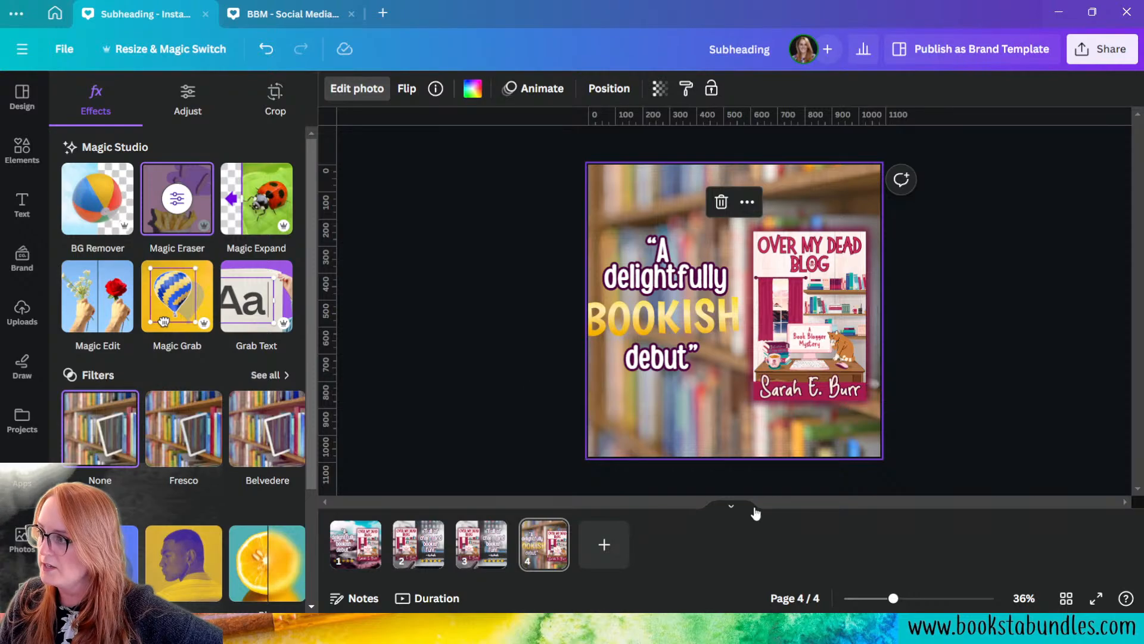
- Shift the bookshelf background photo downward within its crop on page 4, keeping its left edge on the page's left edge
{"action": "double_click", "coordinate": [676, 435]}
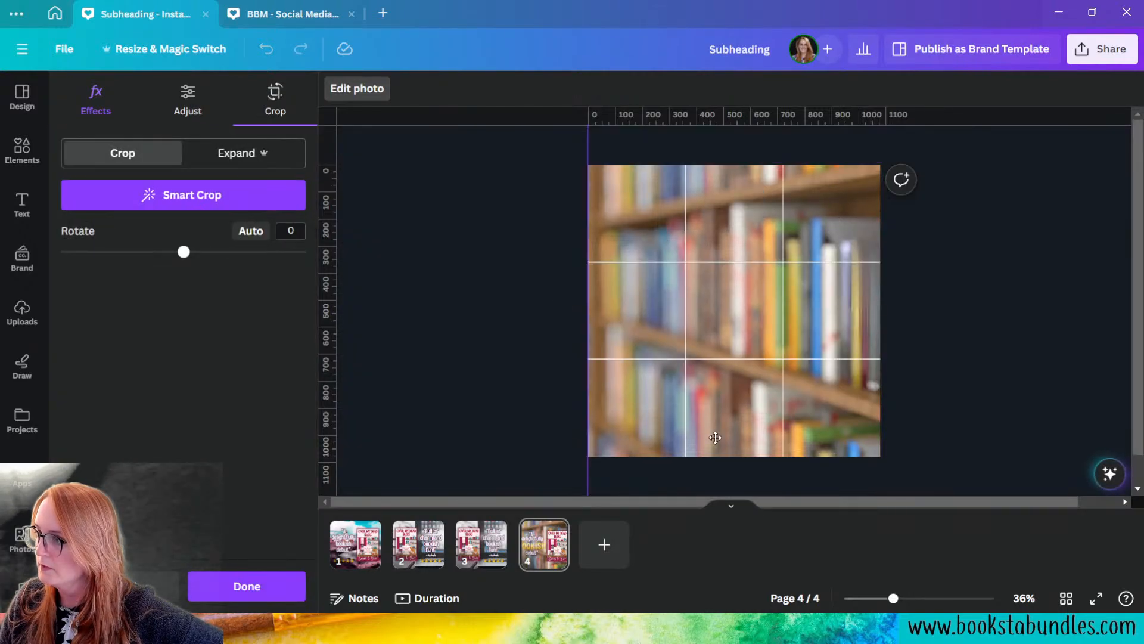
{"action": "left_click_drag", "start_coordinate": [711, 436], "coordinate": [728, 472]}
{"action": "left_click", "coordinate": [542, 400]}
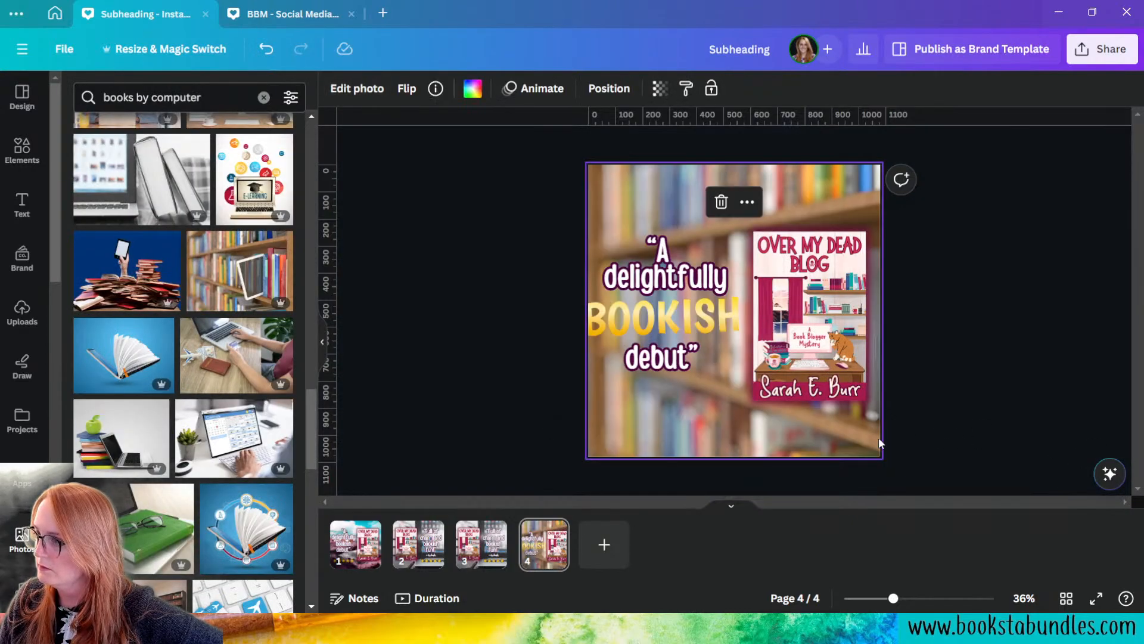
{"action": "double_click", "coordinate": [867, 179]}
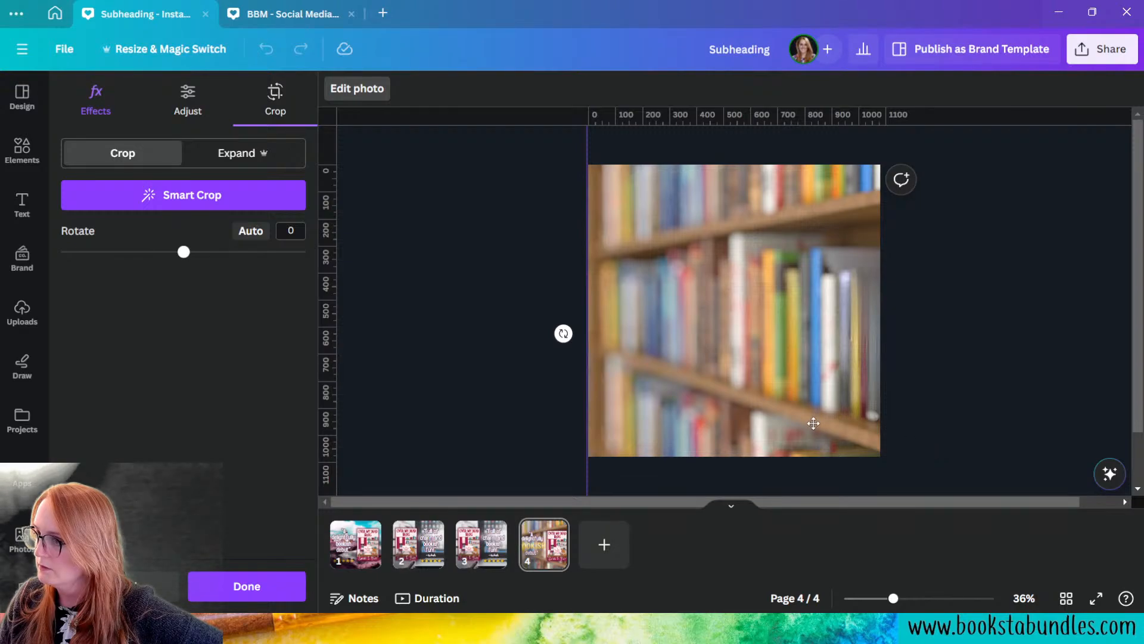
{"action": "key", "text": "Escape"}
{"action": "double_click", "coordinate": [822, 444]}
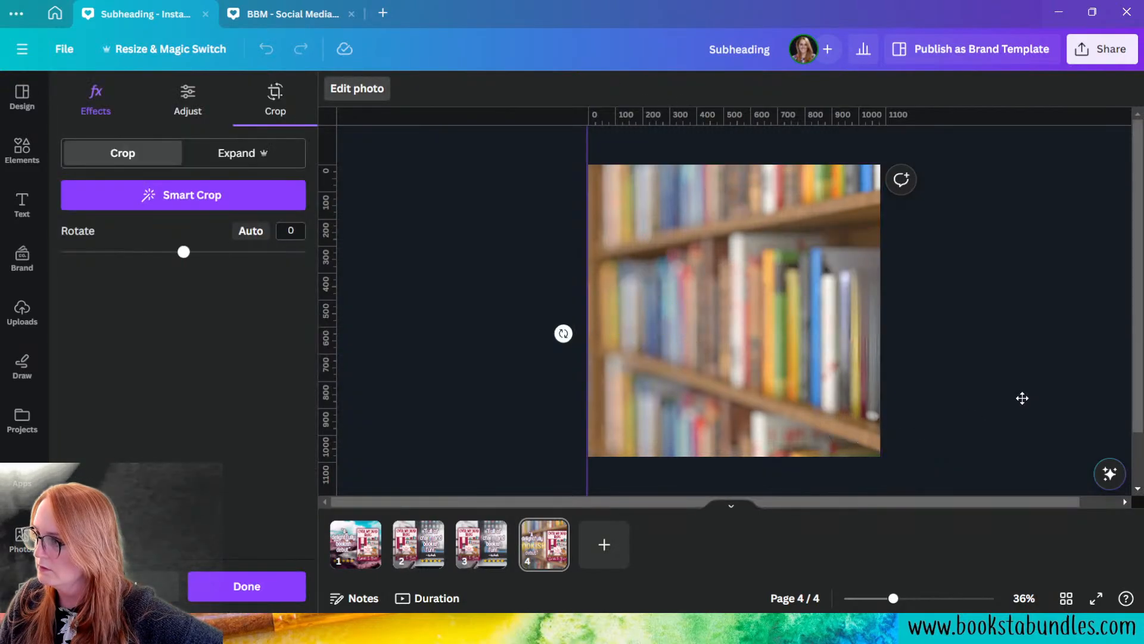
{"action": "key", "text": "Escape"}
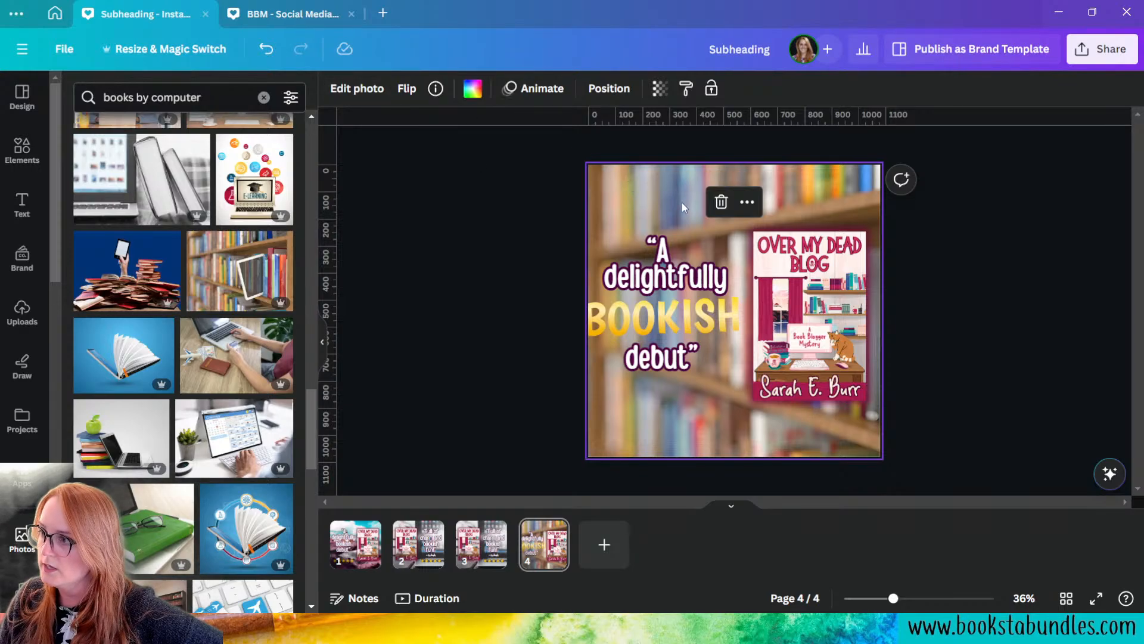
{"action": "double_click", "coordinate": [649, 192]}
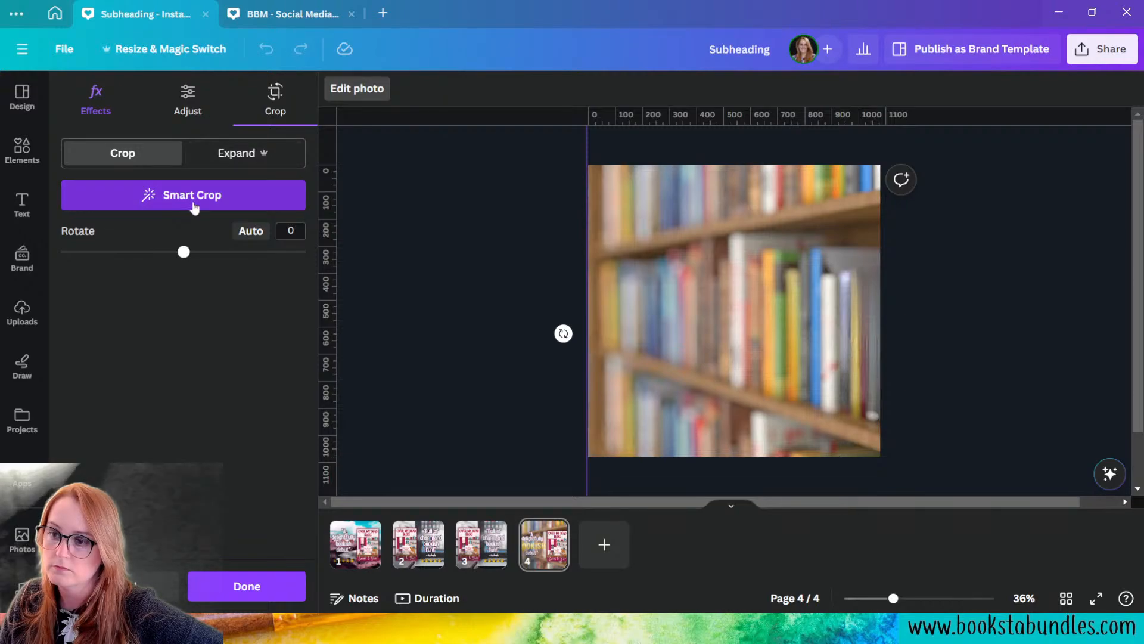
{"action": "left_click", "coordinate": [161, 586]}
- Try to expand the bookshelf background photo using Magic Expand
{"action": "double_click", "coordinate": [697, 451]}
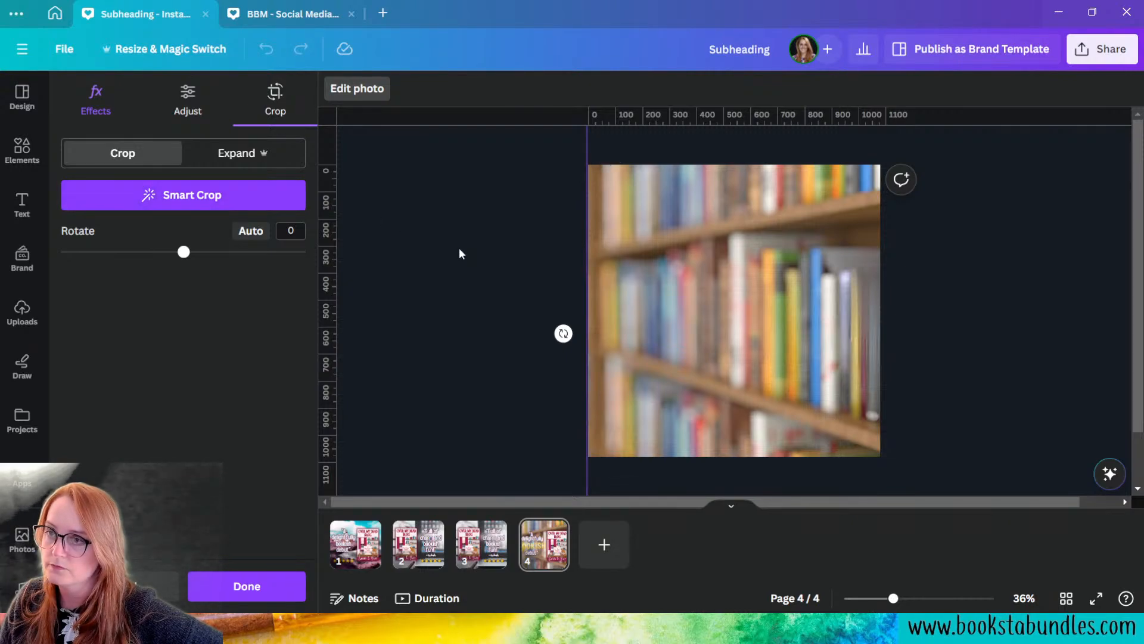
{"action": "left_click", "coordinate": [236, 157]}
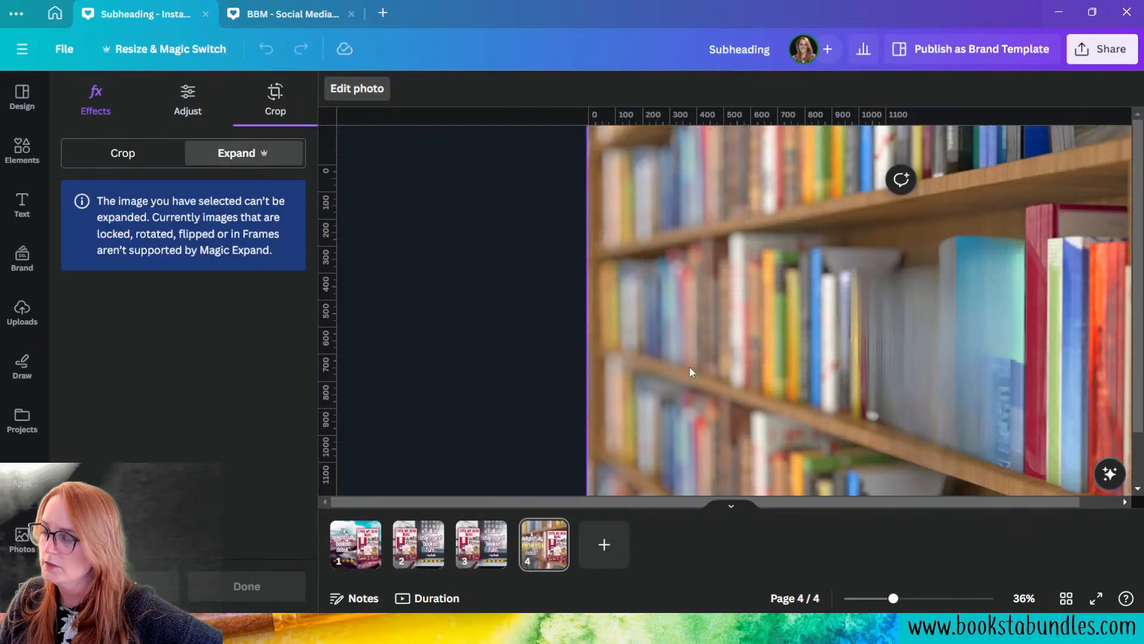
{"action": "left_click", "coordinate": [449, 341]}
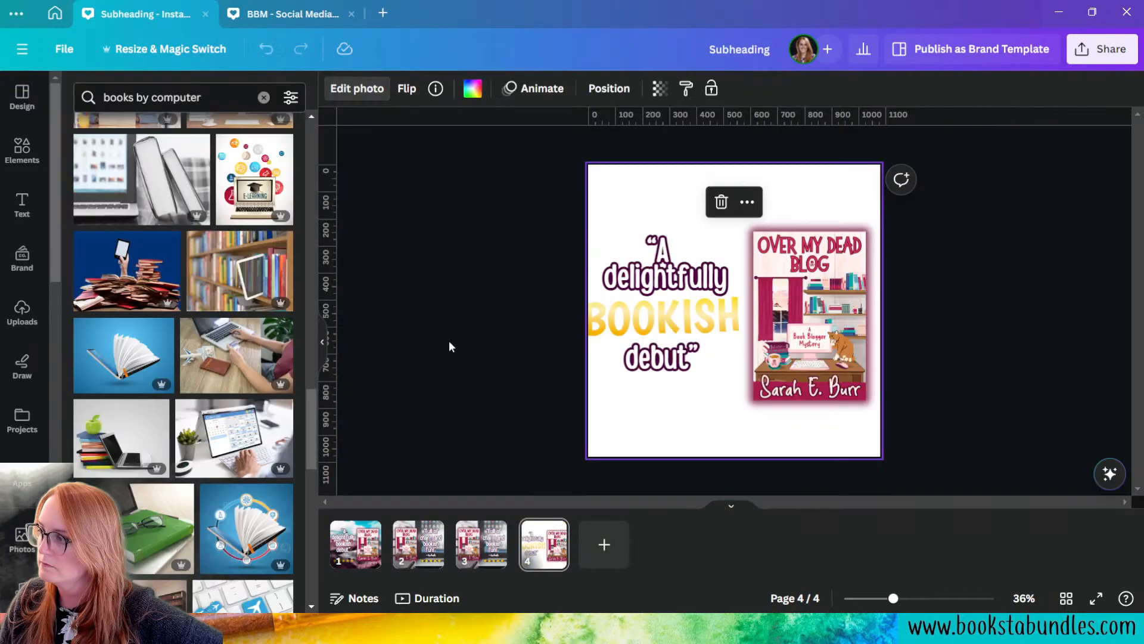
- Shrink the bookshelf background photo within its crop and reposition it to show more shelves behind the quote and cover
{"action": "double_click", "coordinate": [769, 436]}
{"action": "left_click_drag", "start_coordinate": [774, 432], "coordinate": [700, 358]}
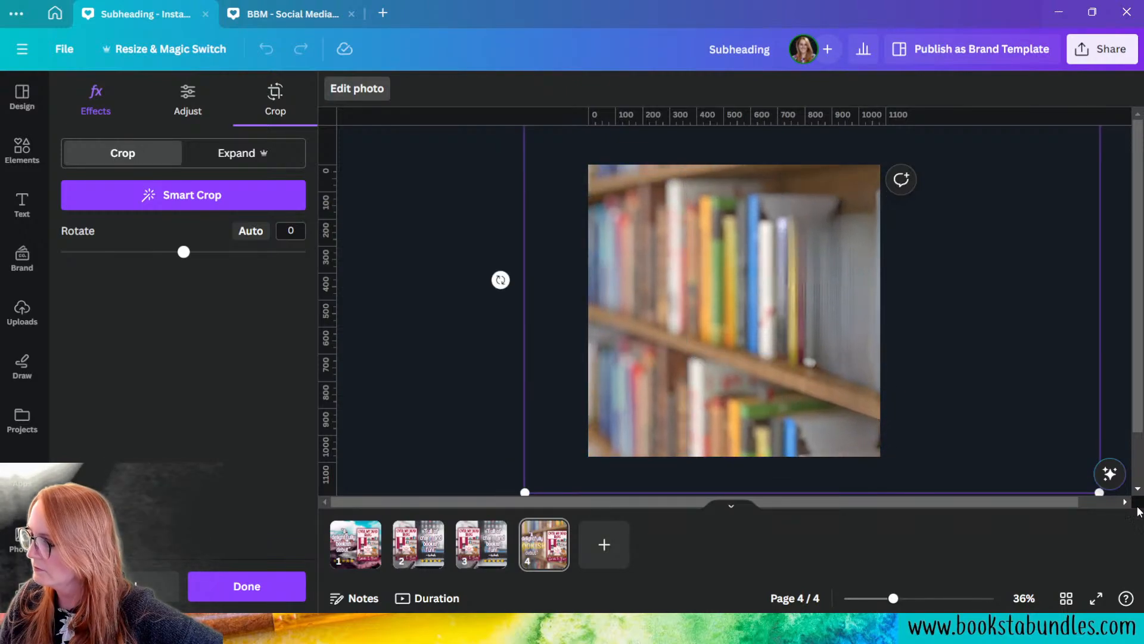
{"action": "left_click_drag", "start_coordinate": [1100, 493], "coordinate": [916, 431]}
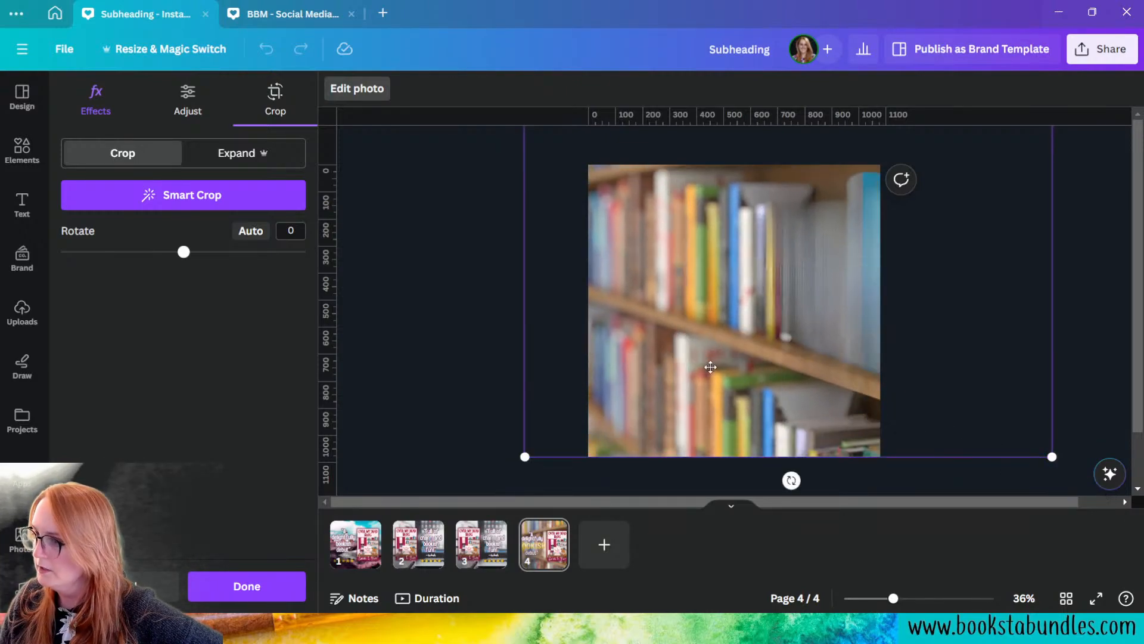
{"action": "left_click_drag", "start_coordinate": [710, 363], "coordinate": [784, 374]}
{"action": "left_click_drag", "start_coordinate": [943, 382], "coordinate": [931, 353]}
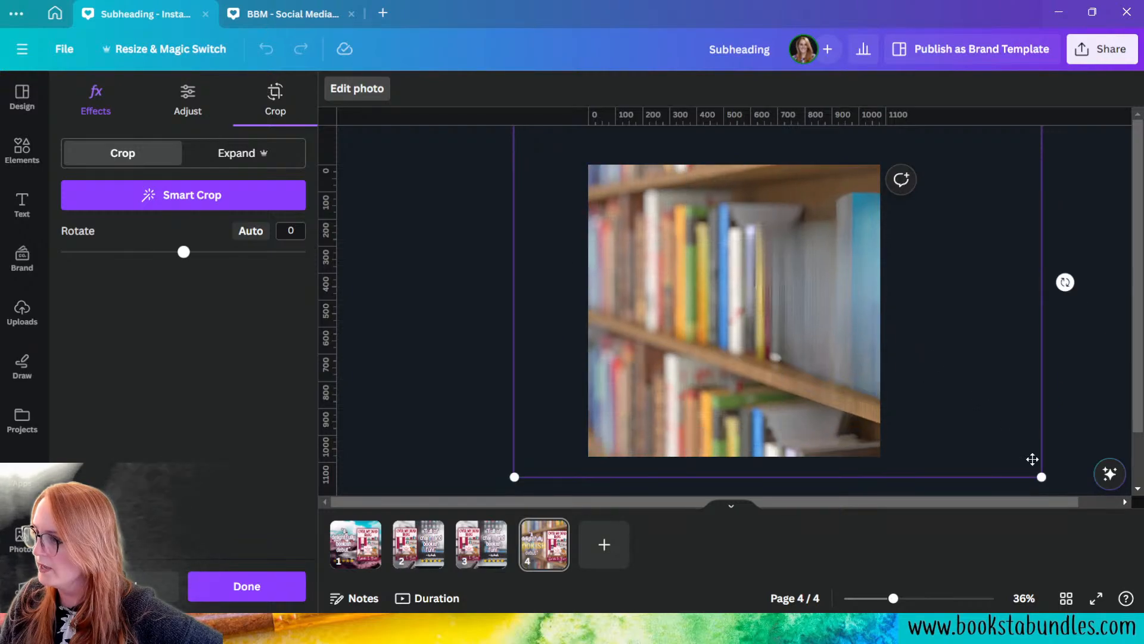
{"action": "left_click_drag", "start_coordinate": [1045, 481], "coordinate": [1007, 468]}
{"action": "left_click_drag", "start_coordinate": [964, 381], "coordinate": [985, 410]}
{"action": "left_click", "coordinate": [1081, 414]}
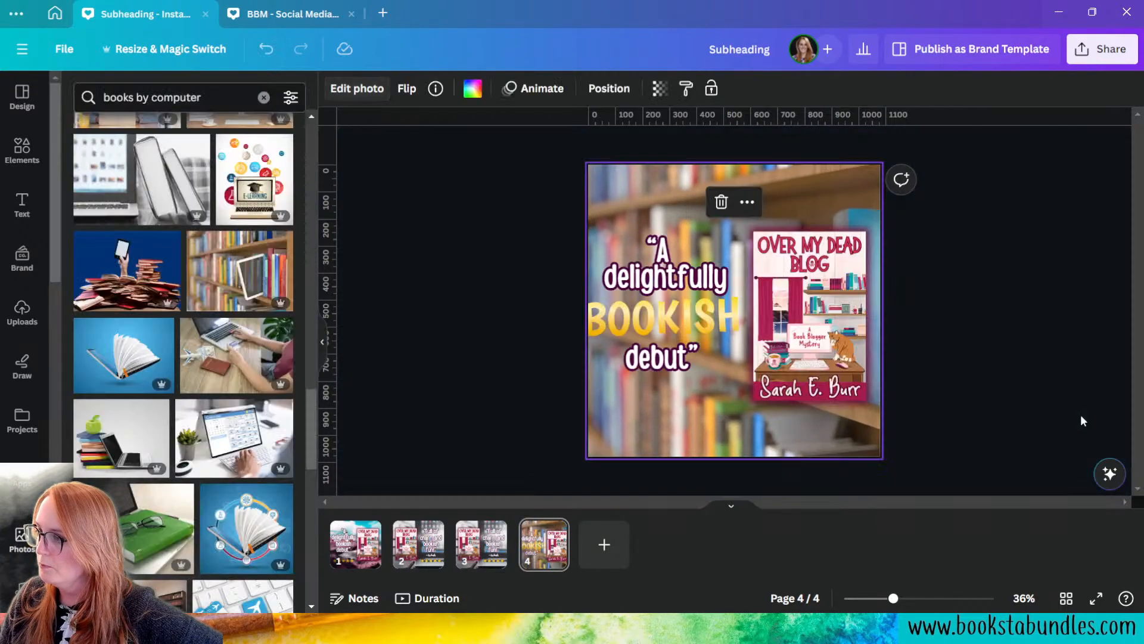
{"action": "double_click", "coordinate": [633, 433]}
{"action": "left_click_drag", "start_coordinate": [633, 434], "coordinate": [654, 451]}
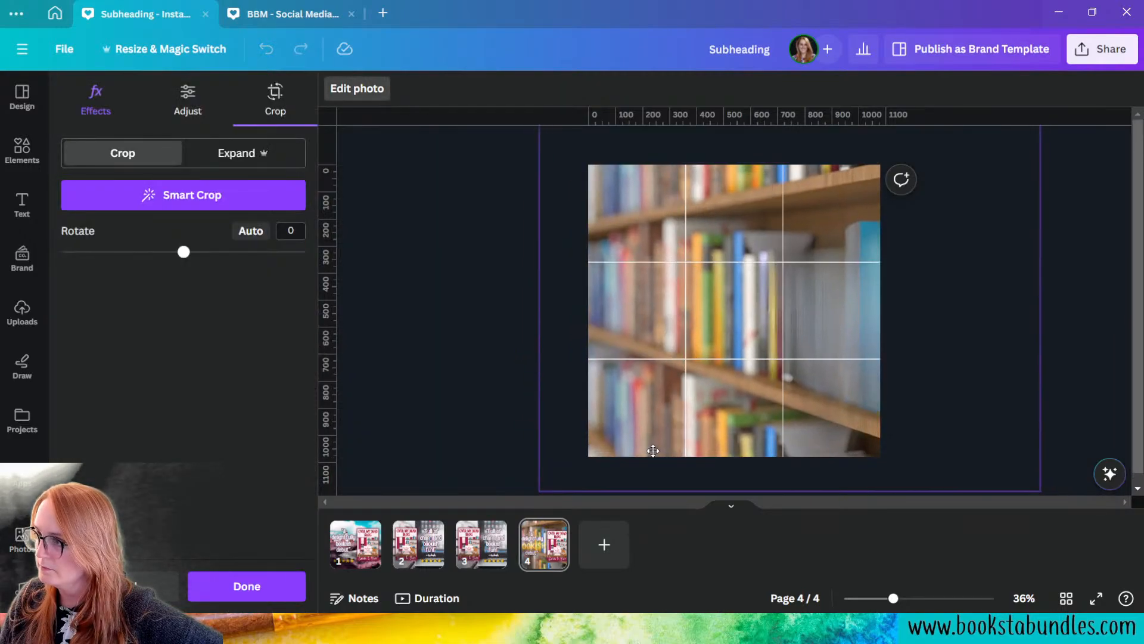
{"action": "left_click", "coordinate": [499, 430]}
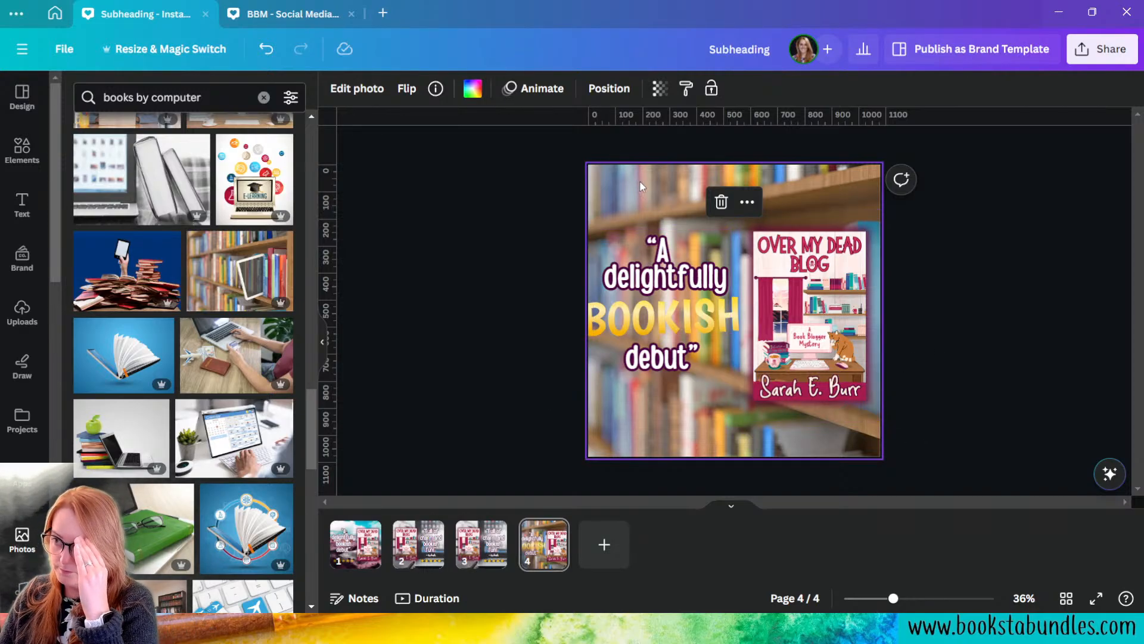
- Apply the Hibiscus filter from the Color Pop group to the bookshelf background photo
{"action": "left_click", "coordinate": [342, 95]}
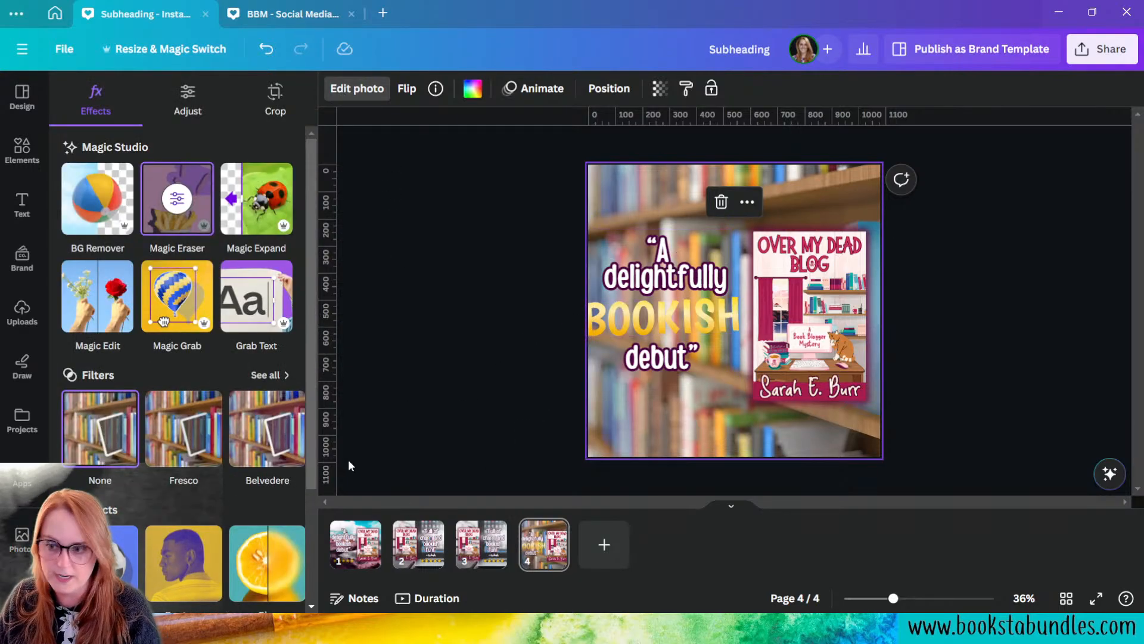
{"action": "left_click", "coordinate": [280, 375]}
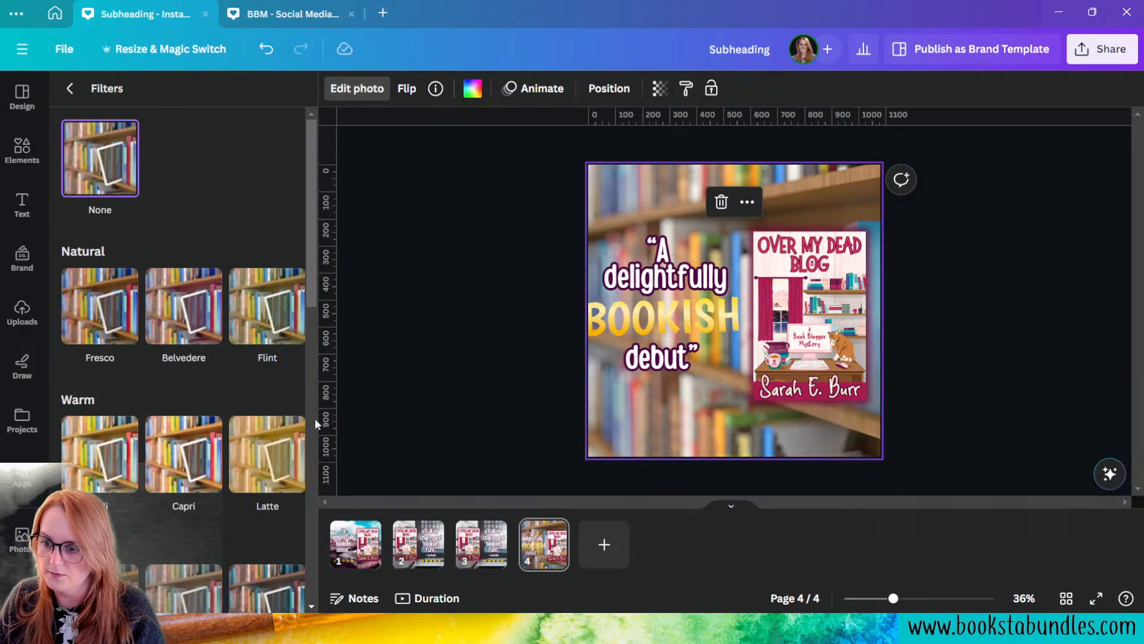
{"action": "scroll", "coordinate": [268, 455], "scroll_direction": "down", "scroll_amount": 5}
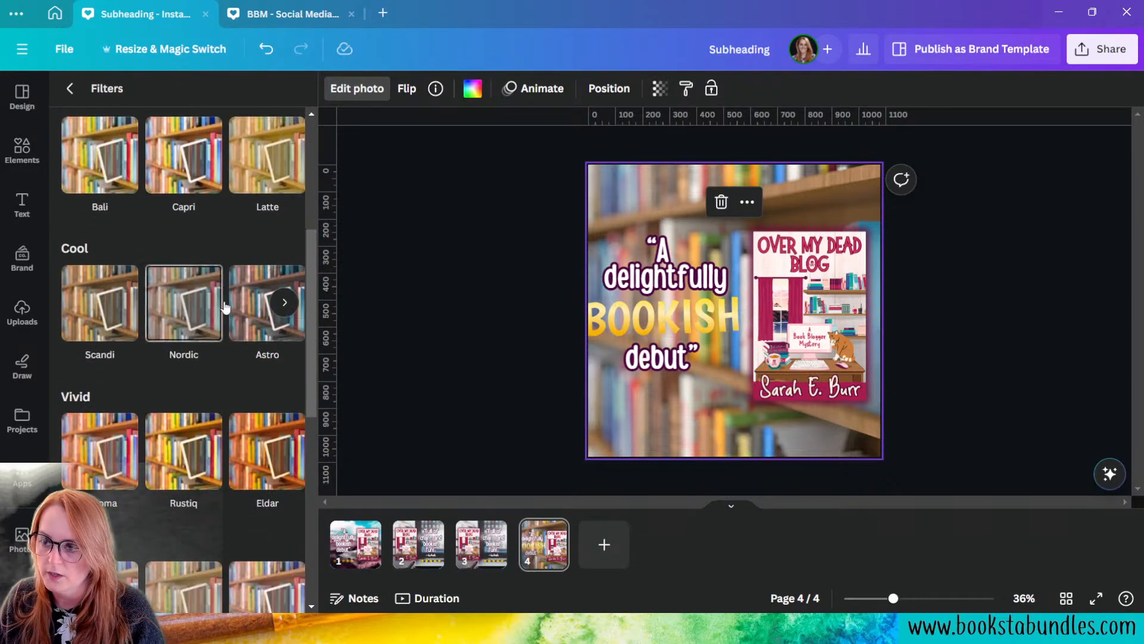
{"action": "scroll", "coordinate": [233, 387], "scroll_direction": "down", "scroll_amount": 8}
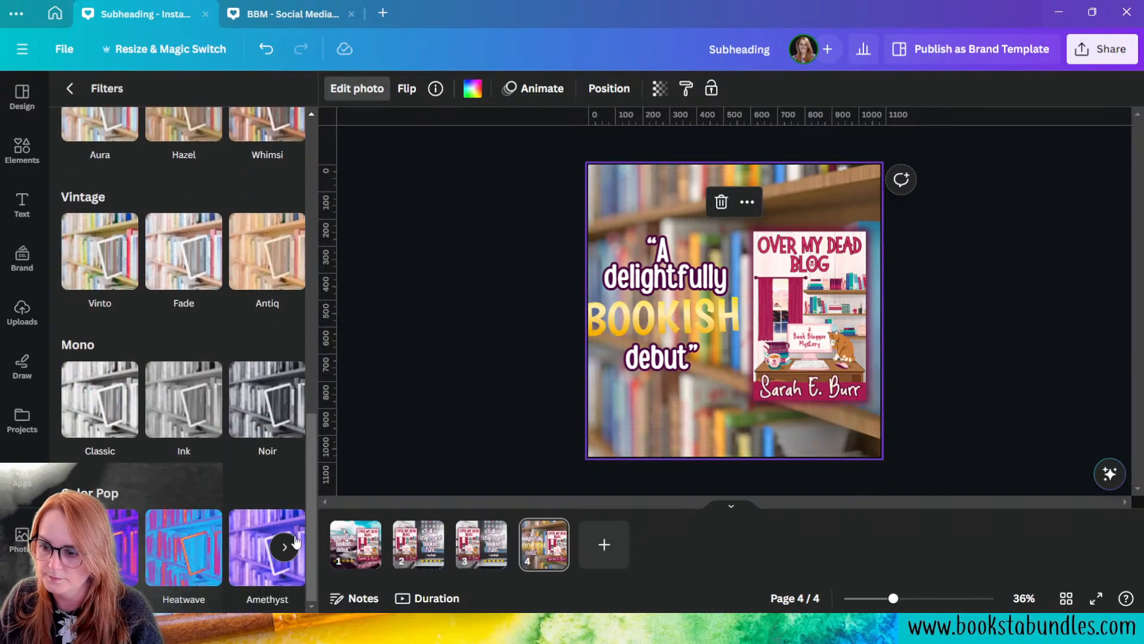
{"action": "left_click", "coordinate": [286, 548]}
{"action": "left_click", "coordinate": [260, 569]}
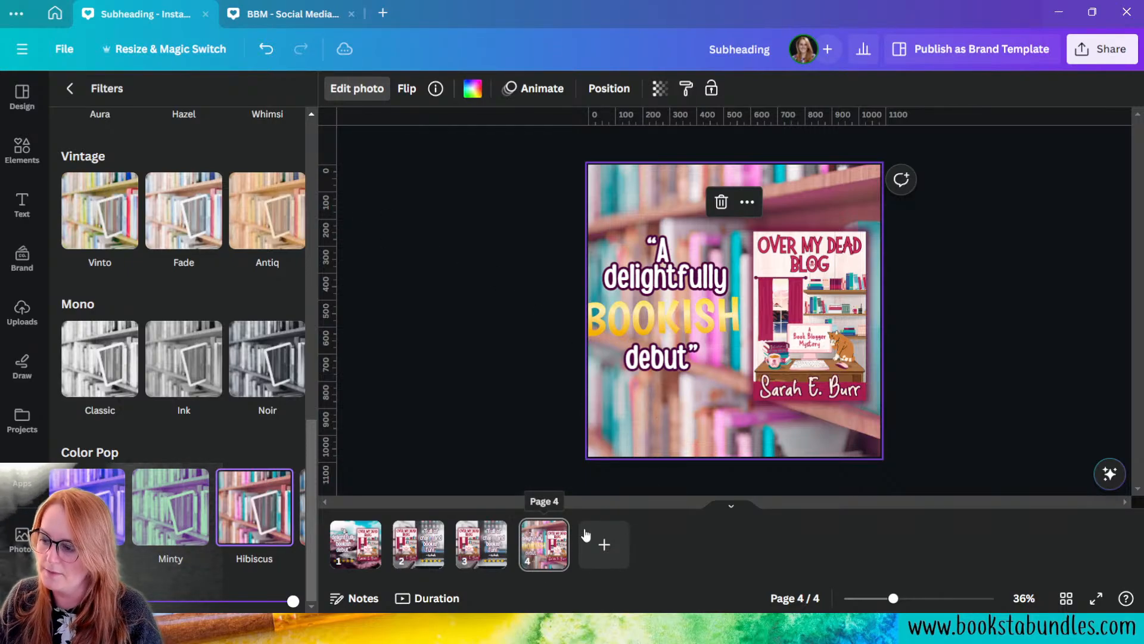
- Duplicate page 4 and delete all the quote text from the original page 4
{"action": "left_click", "coordinate": [554, 531]}
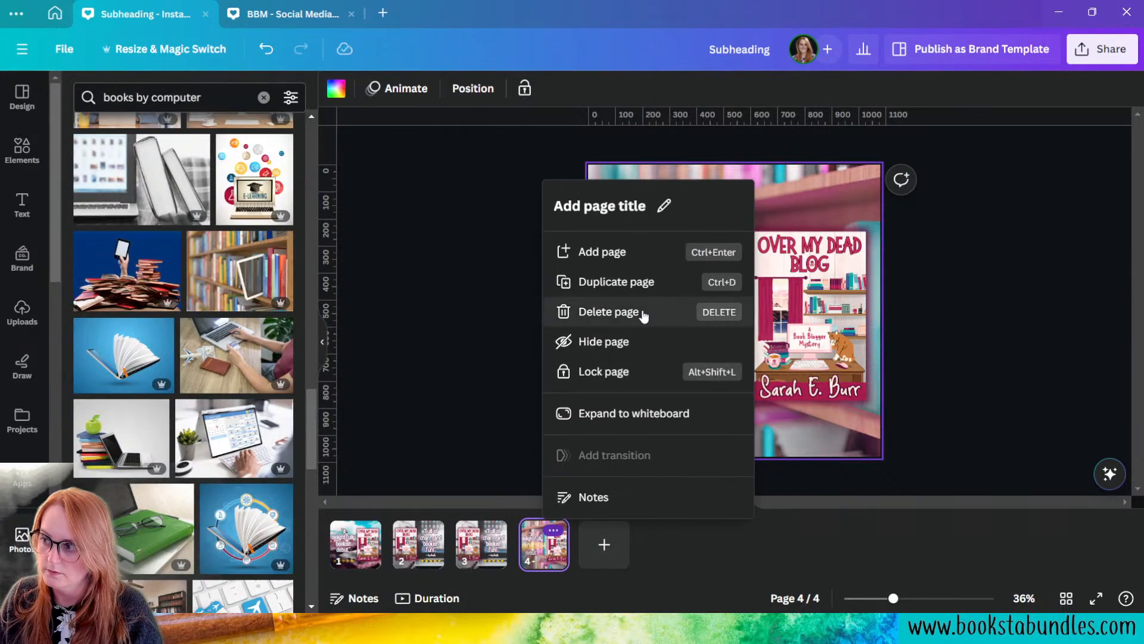
{"action": "left_click", "coordinate": [618, 292]}
{"action": "left_click", "coordinate": [547, 557]}
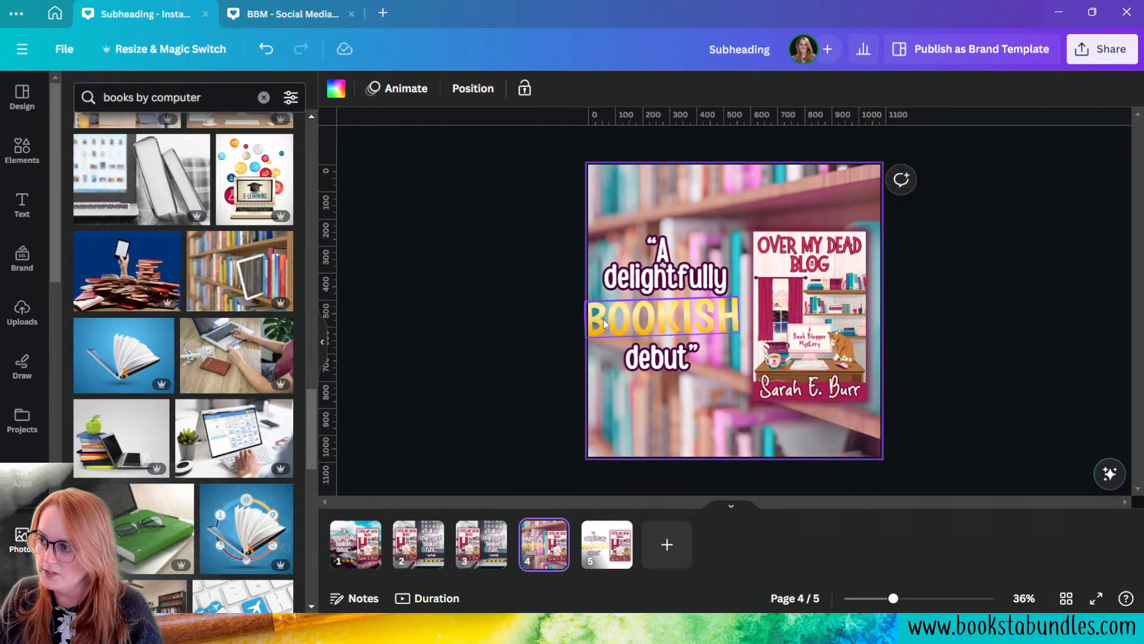
{"action": "left_click_drag", "start_coordinate": [538, 253], "coordinate": [739, 424]}
{"action": "key", "text": "Delete"}
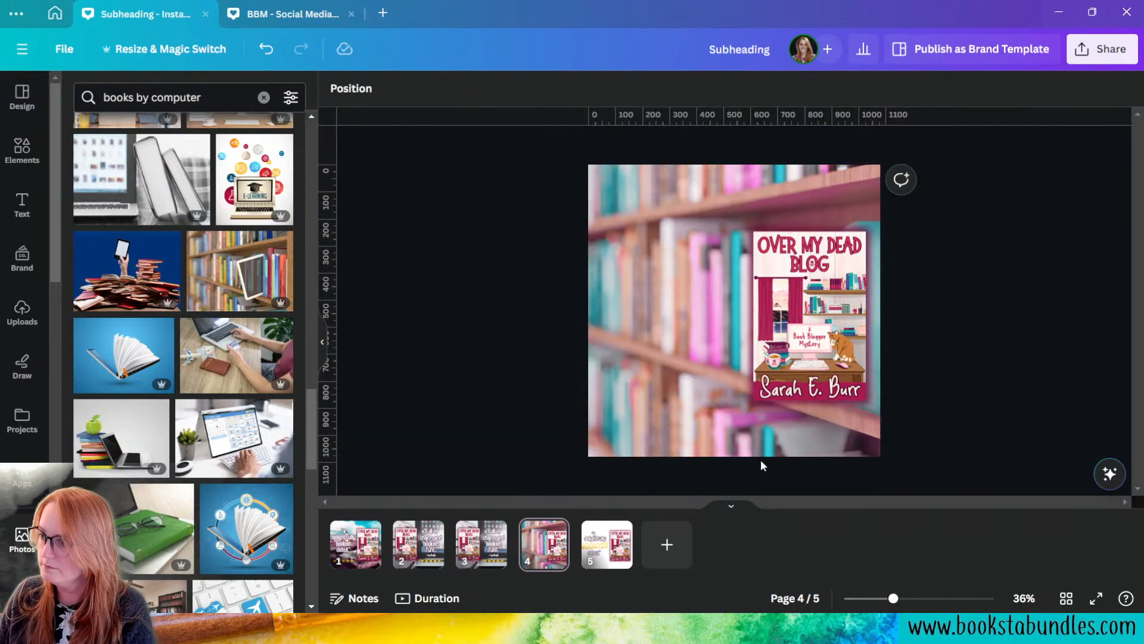
- Enlarge the book cover on page 4 and align its image frame with the page's right edge
{"action": "left_click", "coordinate": [799, 370]}
{"action": "left_click", "coordinate": [669, 299]}
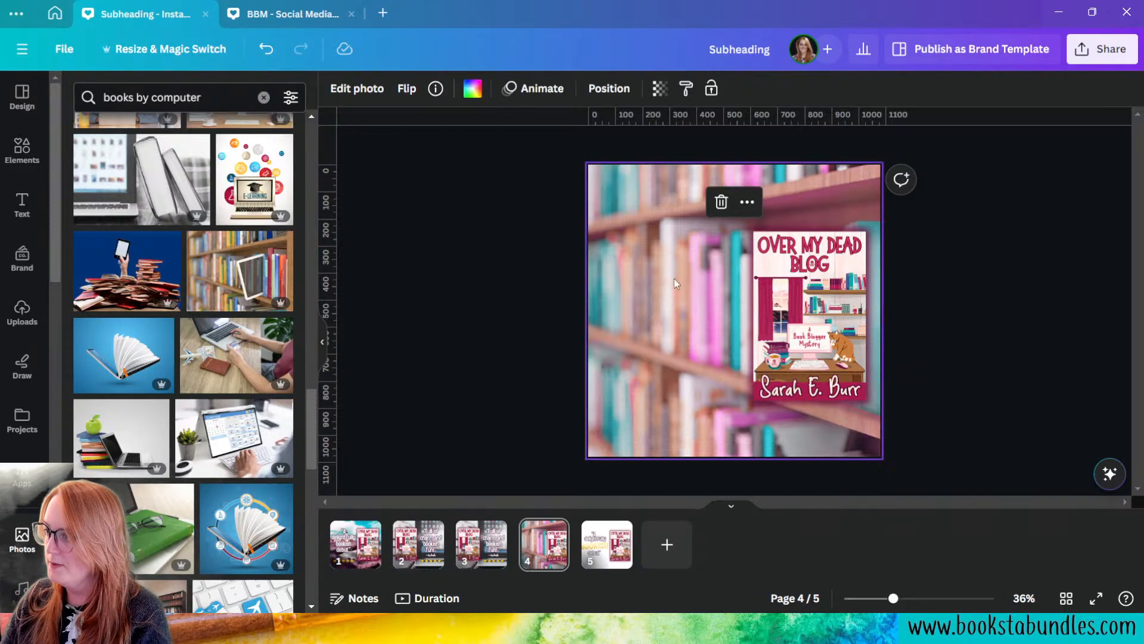
{"action": "left_click_drag", "start_coordinate": [789, 270], "coordinate": [784, 269]}
{"action": "key", "text": "ctrl+z"}
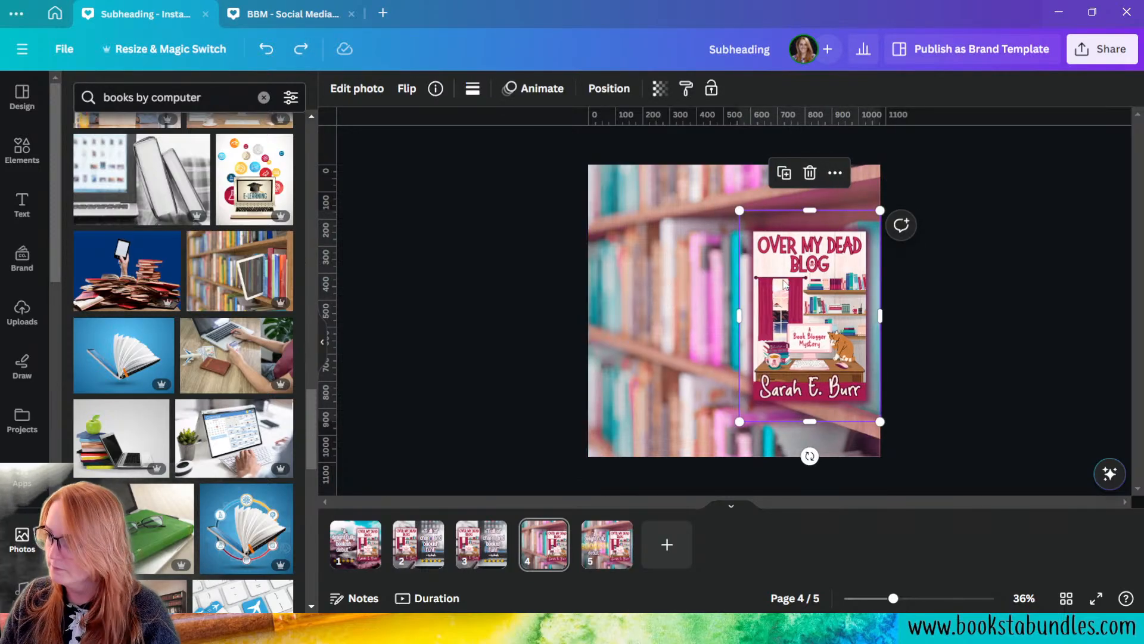
{"action": "left_click_drag", "start_coordinate": [740, 210], "coordinate": [690, 173]}
{"action": "left_click_drag", "start_coordinate": [800, 298], "coordinate": [805, 313]}
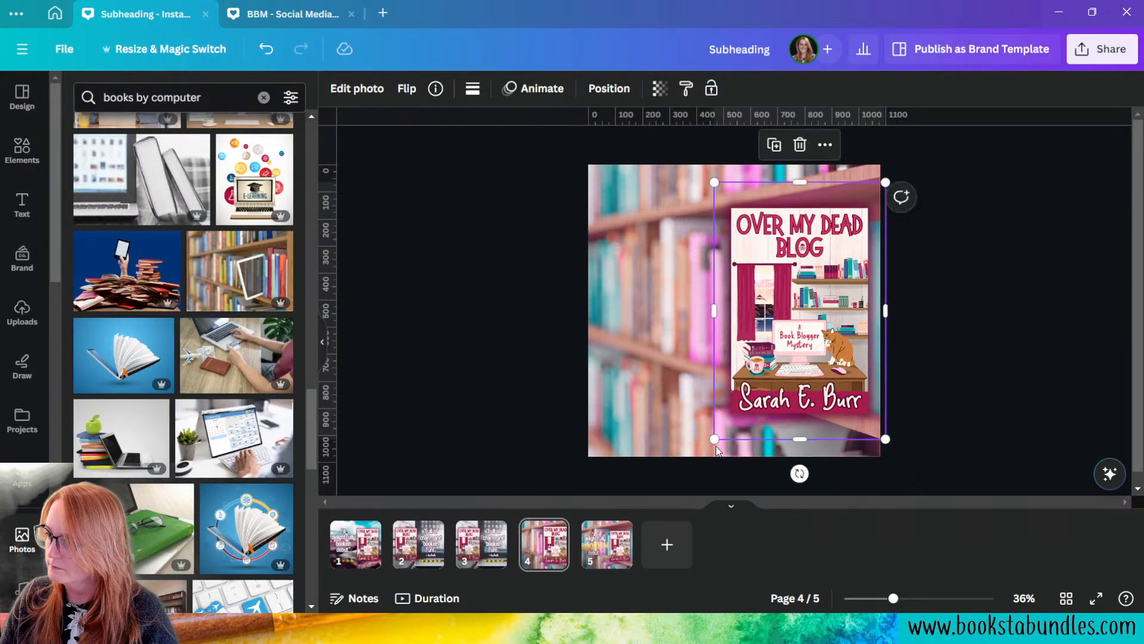
{"action": "left_click_drag", "start_coordinate": [713, 439], "coordinate": [727, 420]}
{"action": "left_click_drag", "start_coordinate": [826, 343], "coordinate": [821, 360]}
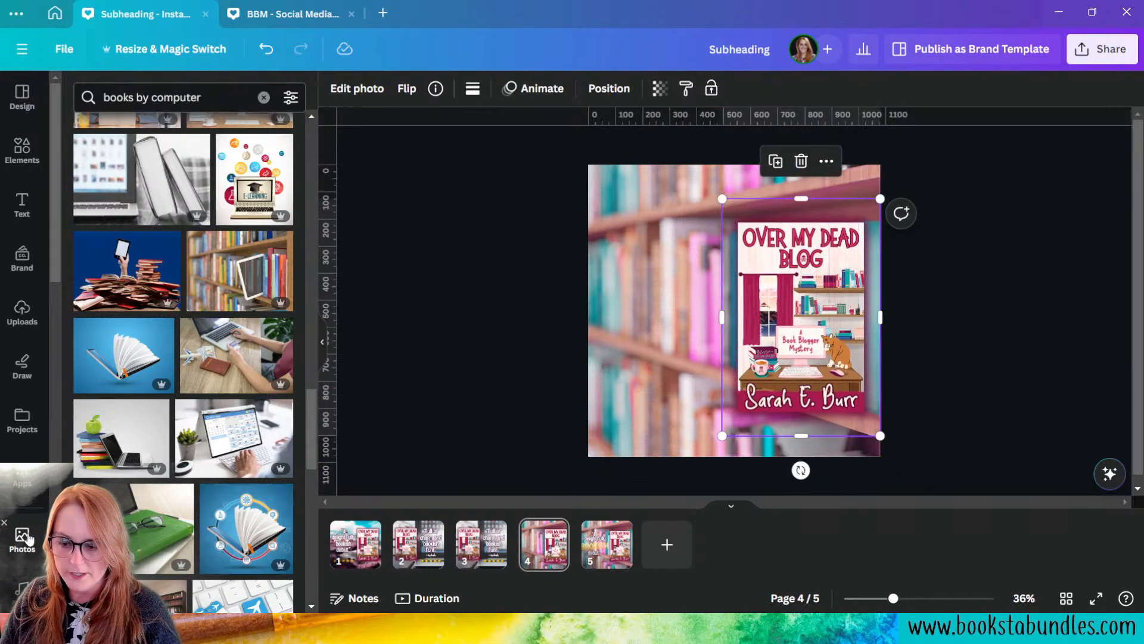
- Open the Magic Media image generator and choose the Concept art style
{"action": "scroll", "coordinate": [23, 358], "scroll_direction": "down", "scroll_amount": 6}
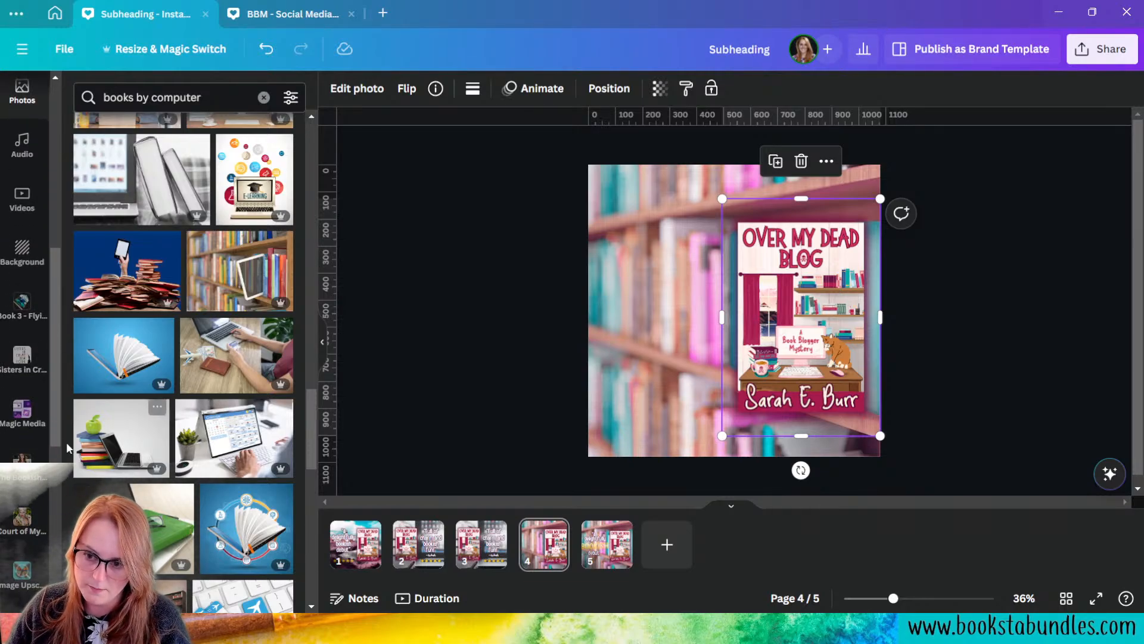
{"action": "left_click", "coordinate": [22, 411]}
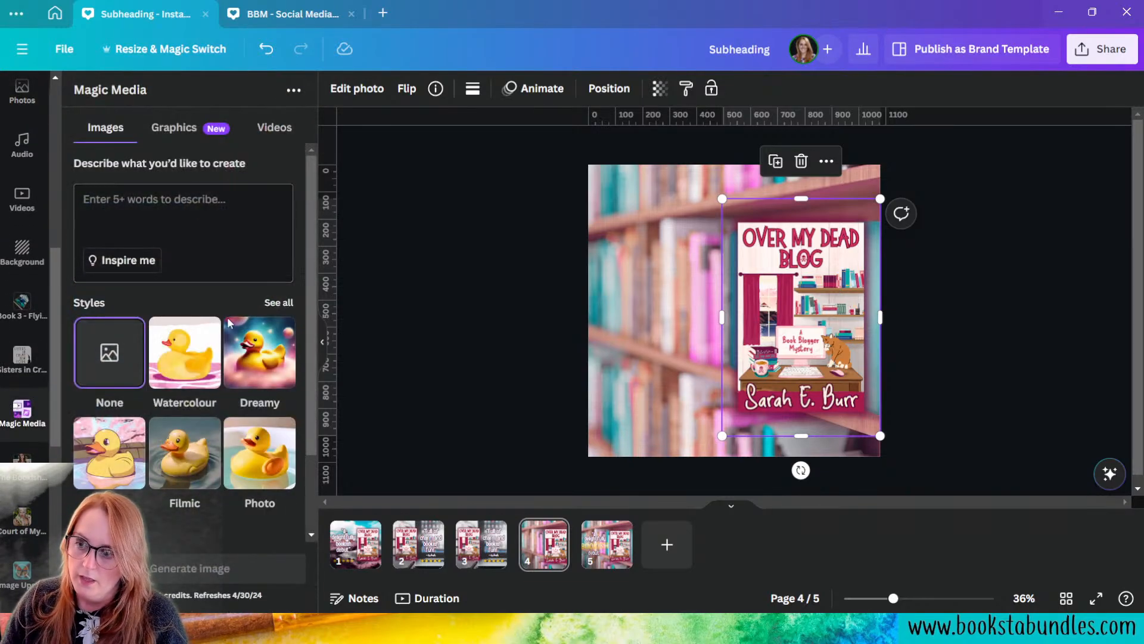
{"action": "left_click", "coordinate": [277, 304]}
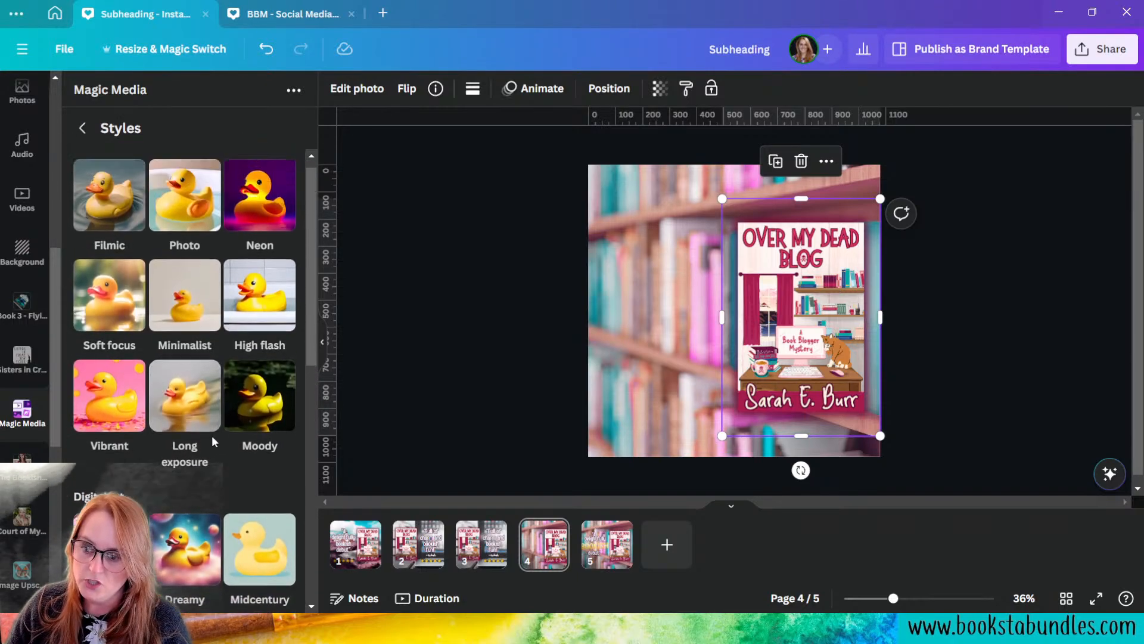
{"action": "scroll", "coordinate": [204, 348], "scroll_direction": "down", "scroll_amount": 4}
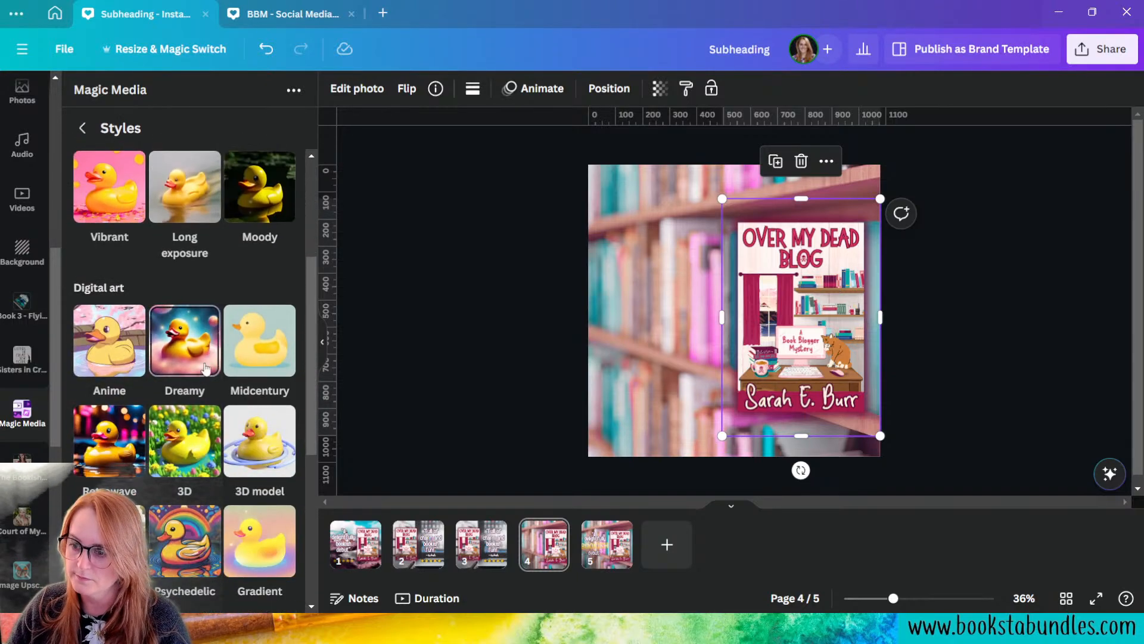
{"action": "left_click", "coordinate": [82, 128]}
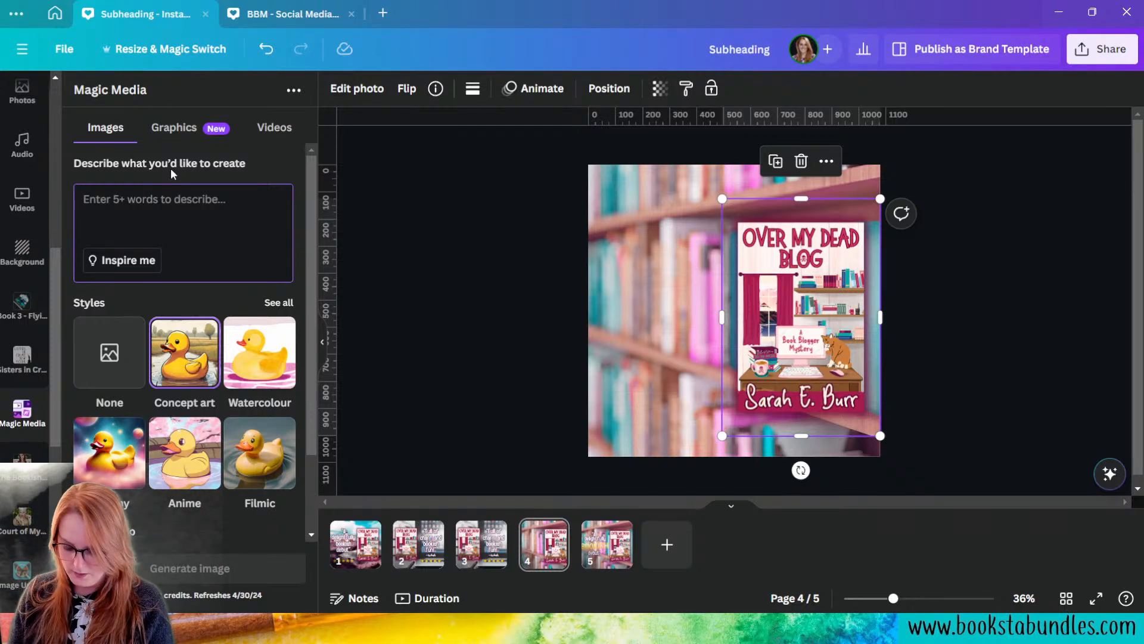
- Describe the image as "A pretty white woman with black hair. Her eyes are indigo colored. She is smiling and holding a book."
{"action": "type", "text": "A"}
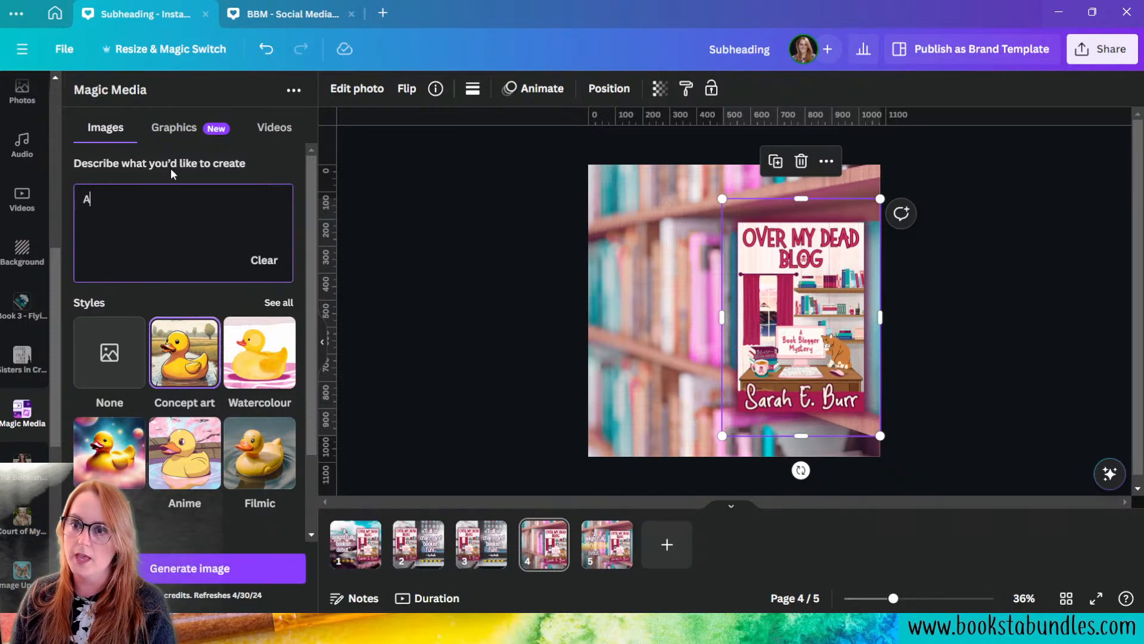
{"action": "type", "text": " prett"}
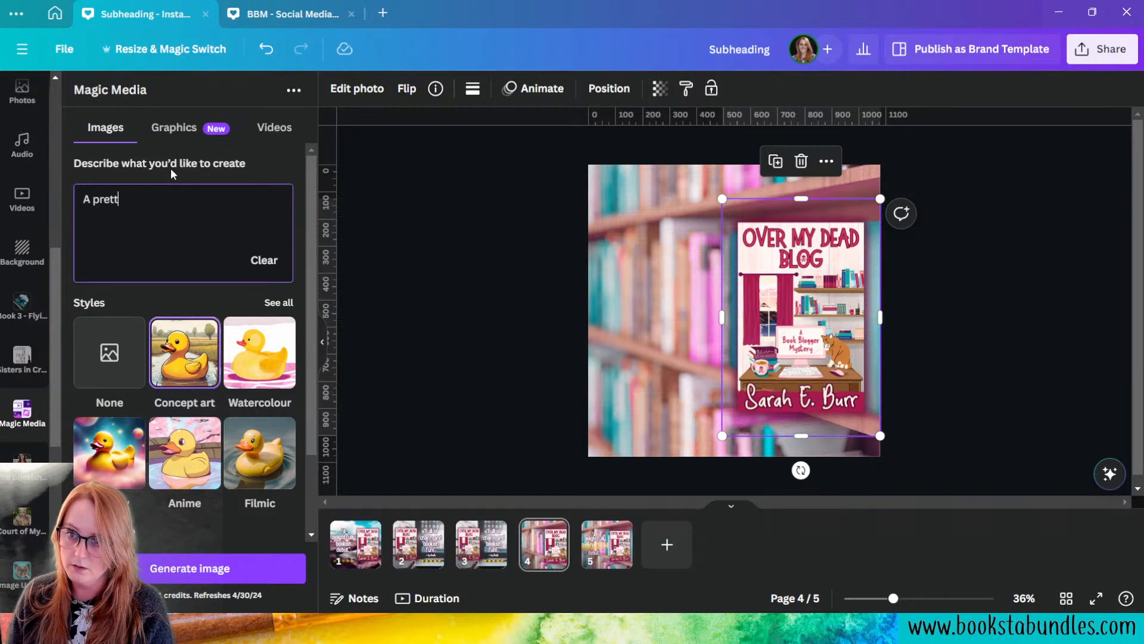
{"action": "type", "text": "y white wo"}
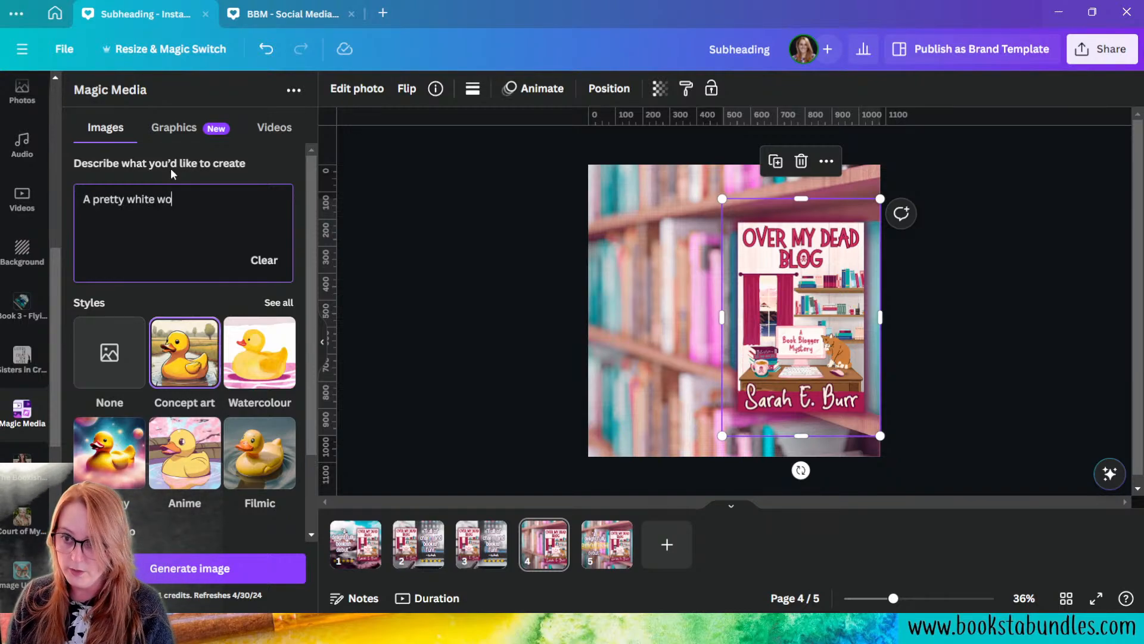
{"action": "type", "text": "man with"}
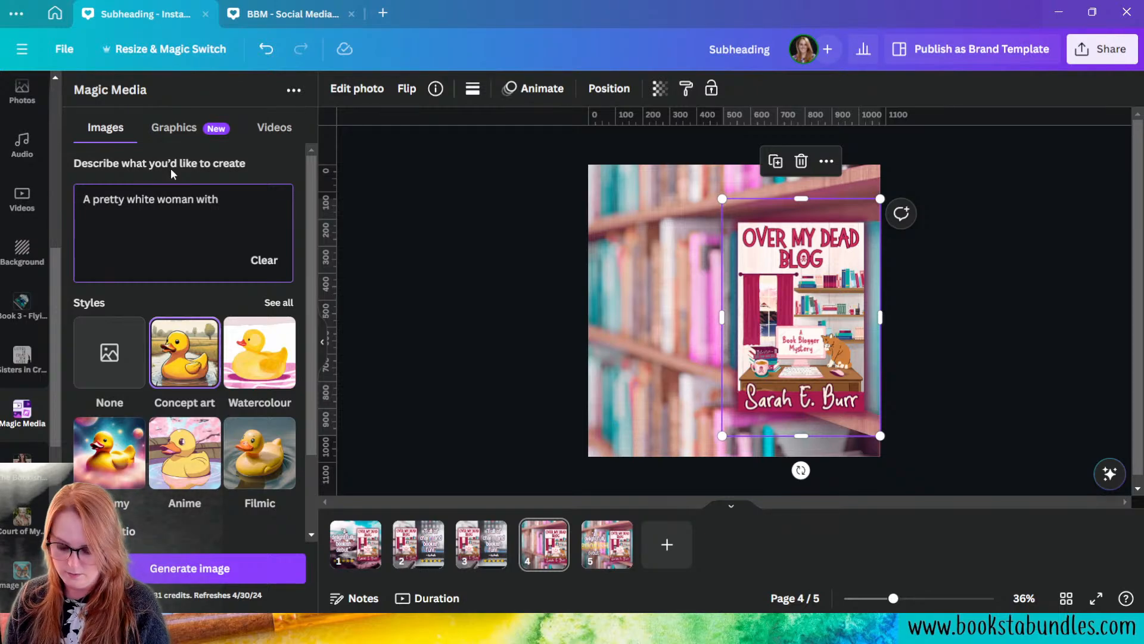
{"action": "type", "text": " black h"}
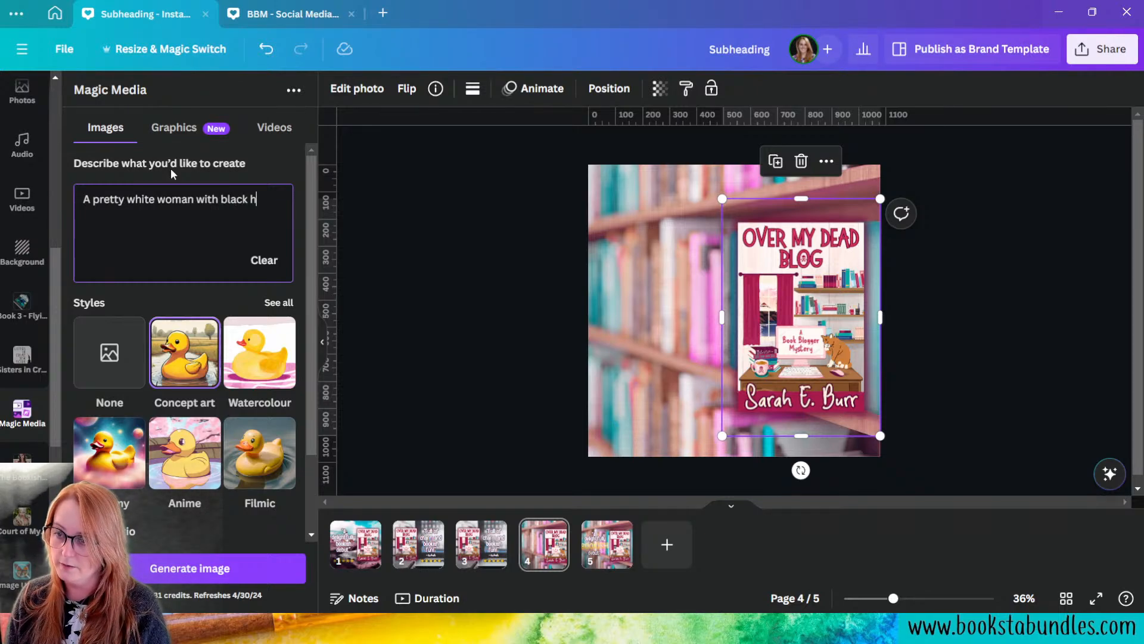
{"action": "type", "text": "air. Her e"}
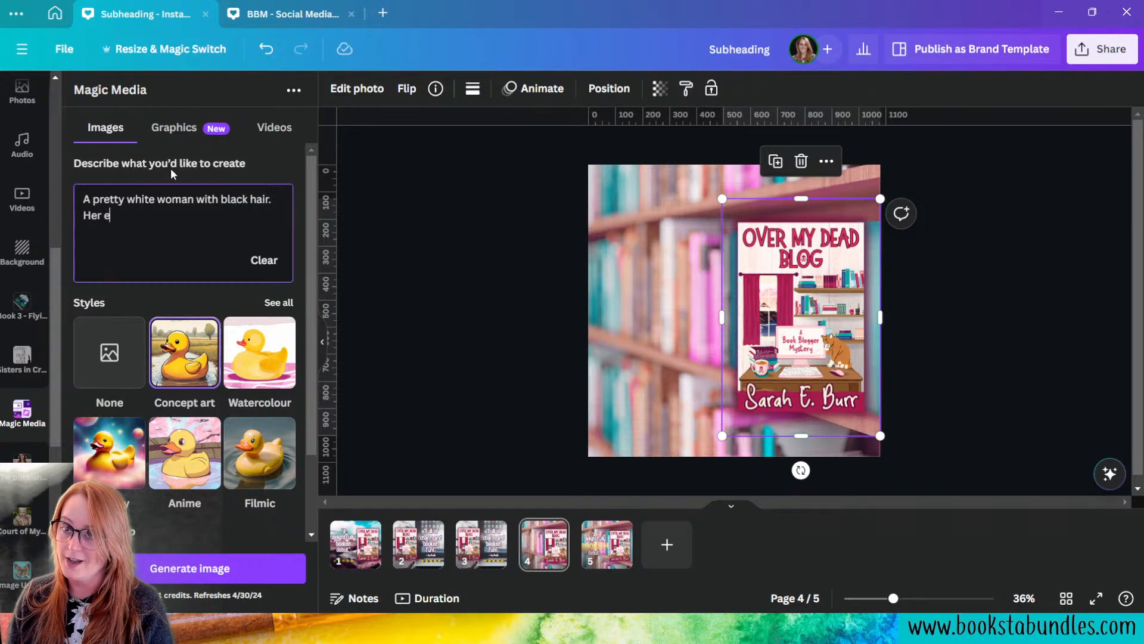
{"action": "type", "text": "yes are in"}
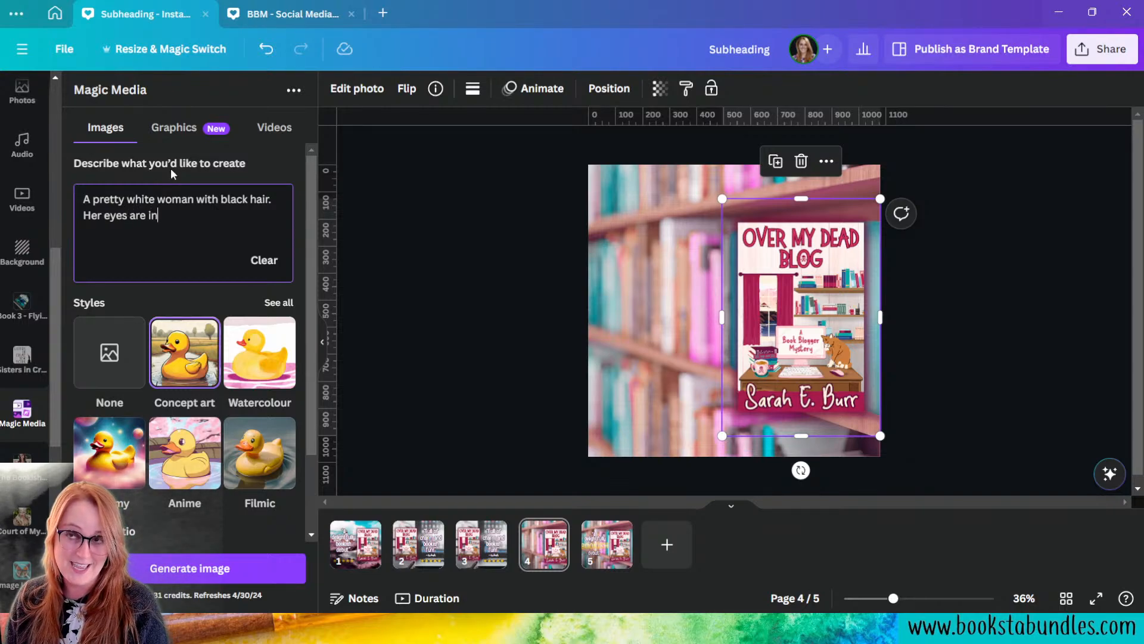
{"action": "type", "text": "digo"}
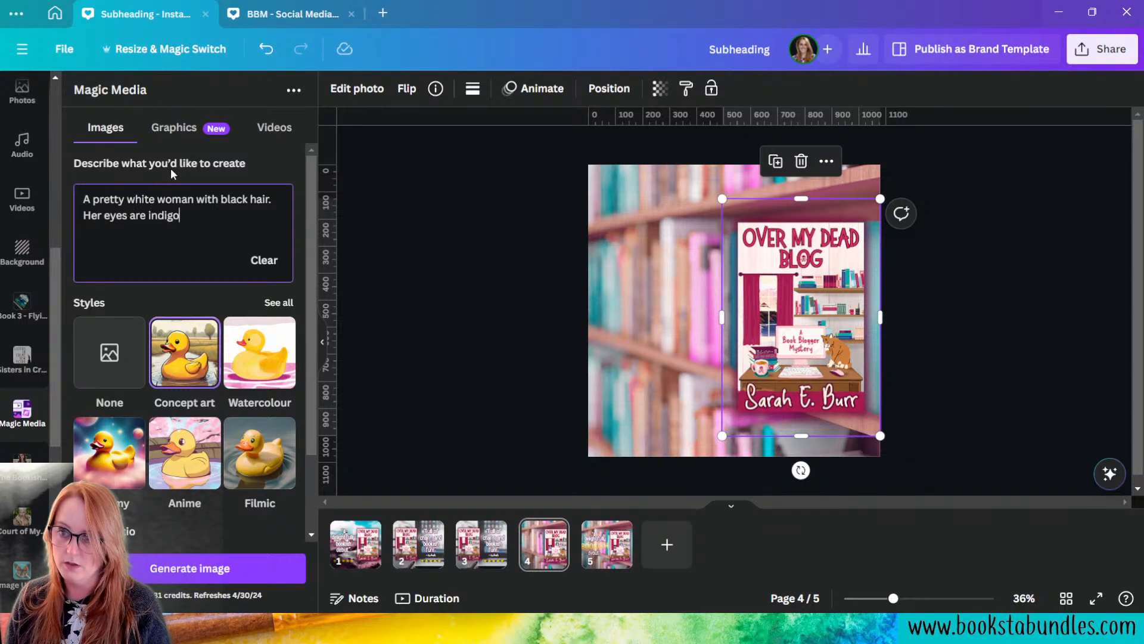
{"action": "type", "text": " colored."}
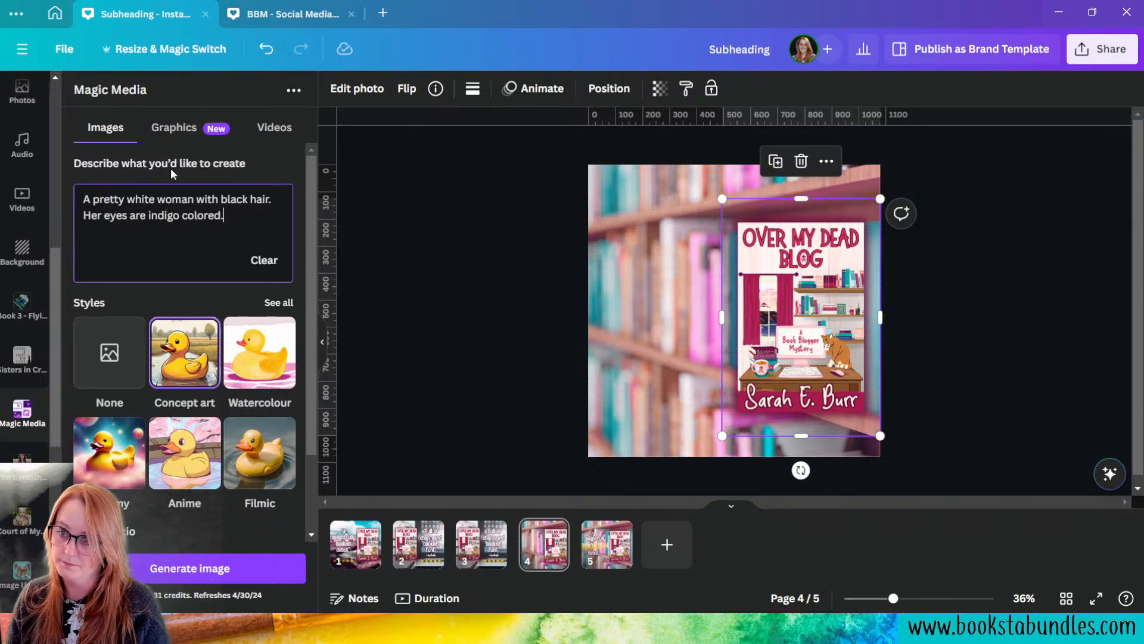
{"action": "type", "text": " She is s"}
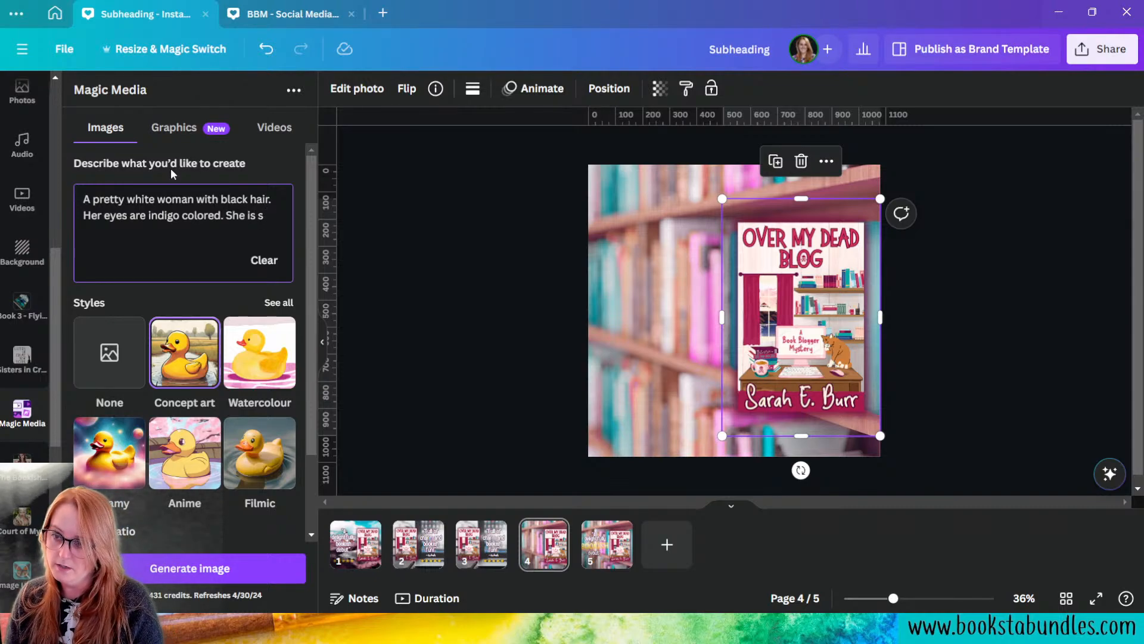
{"action": "type", "text": "miling and "}
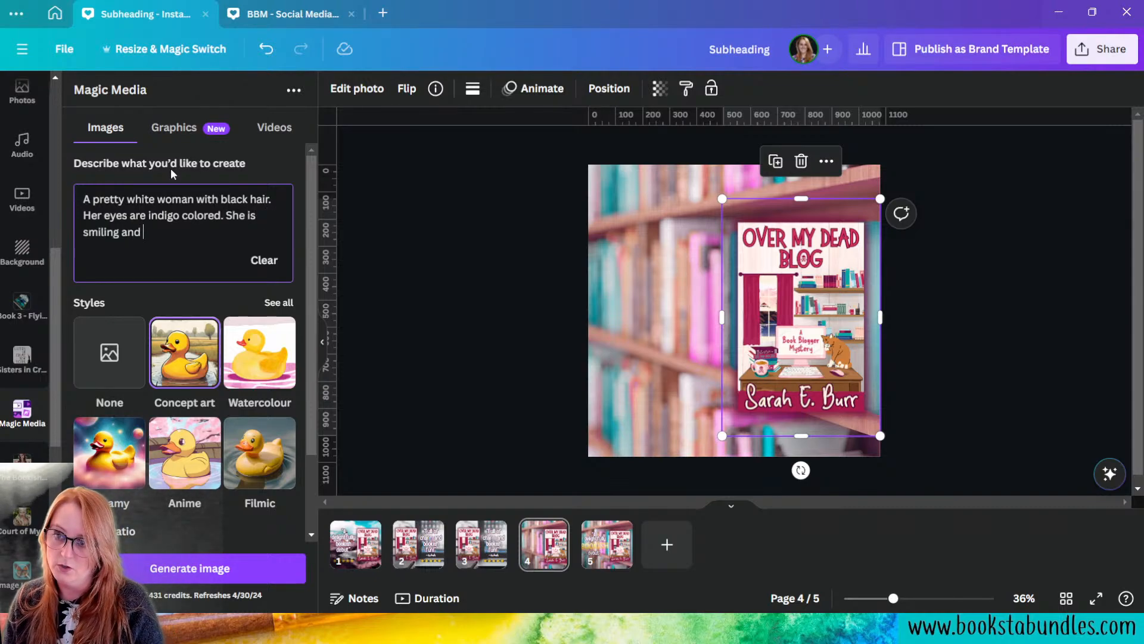
{"action": "type", "text": "holding a bo"}
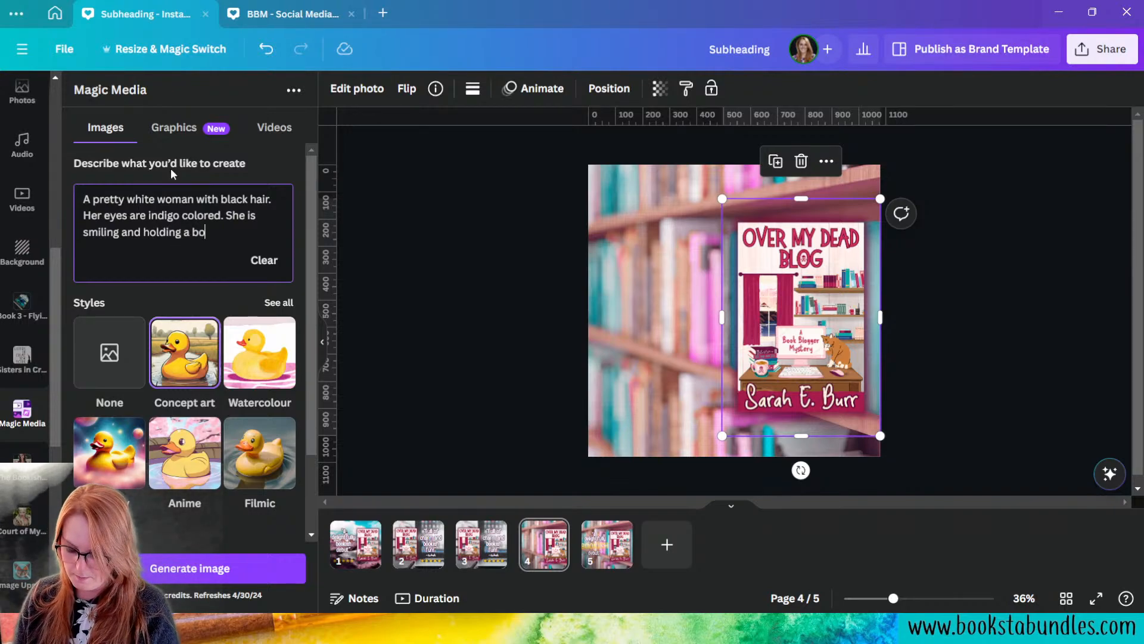
{"action": "type", "text": "ok."}
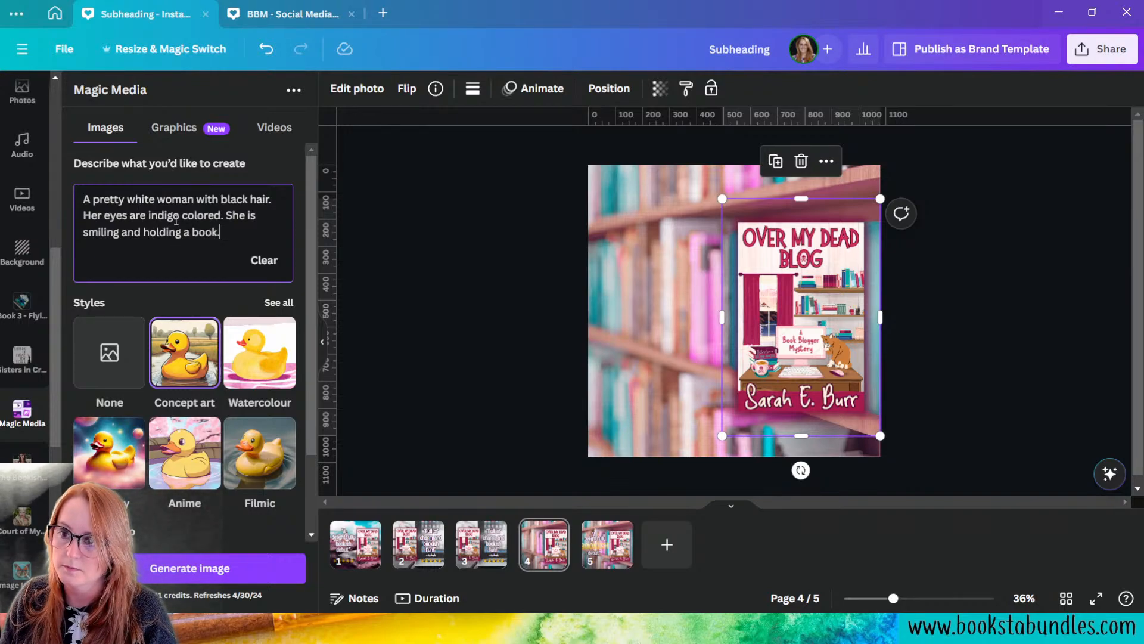
- Refine the prompt wording to "long black hair" and "indigo-colored", and generate the Concept art images
{"action": "key", "text": "BackSpace"}
{"action": "type", "text": "-"}
{"action": "left_click", "coordinate": [226, 211]}
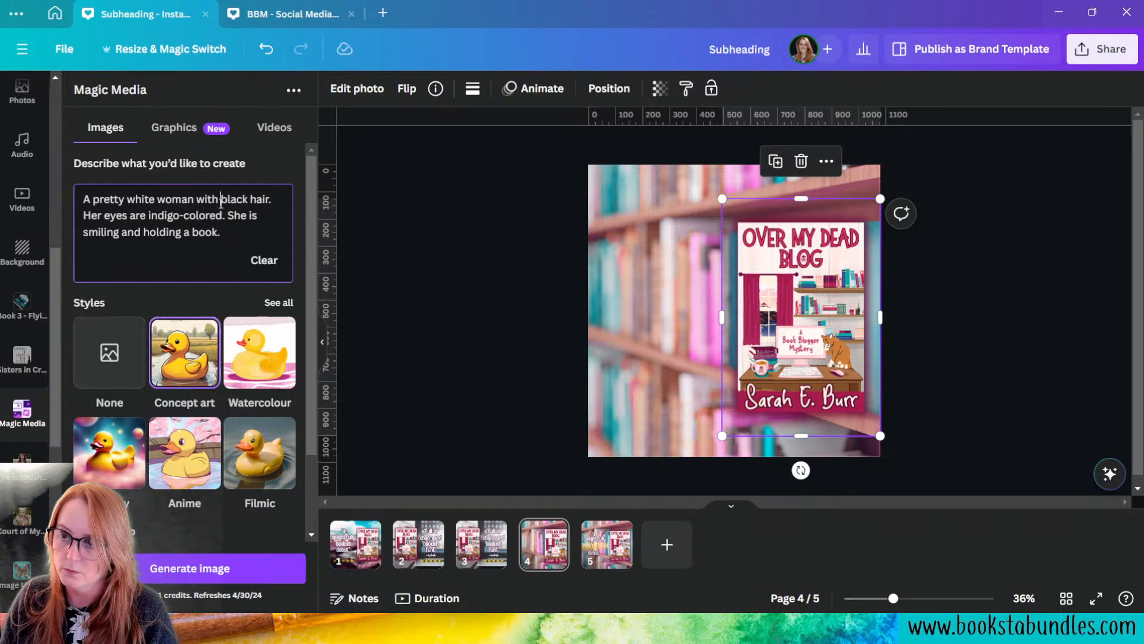
{"action": "left_click", "coordinate": [221, 203]}
{"action": "type", "text": "long"}
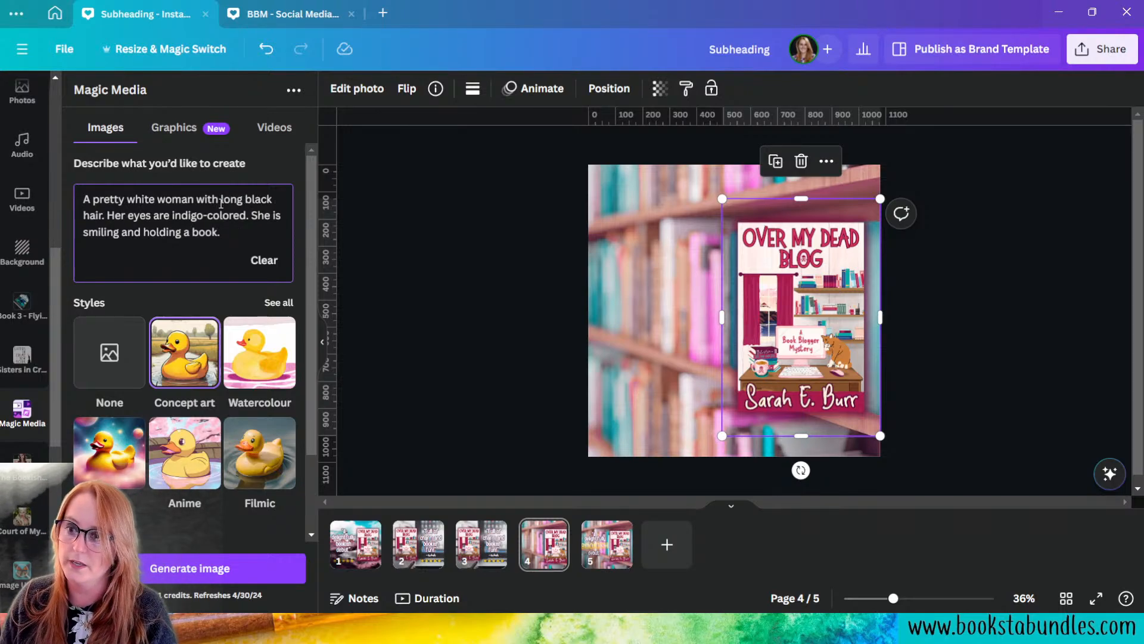
{"action": "left_click", "coordinate": [176, 356]}
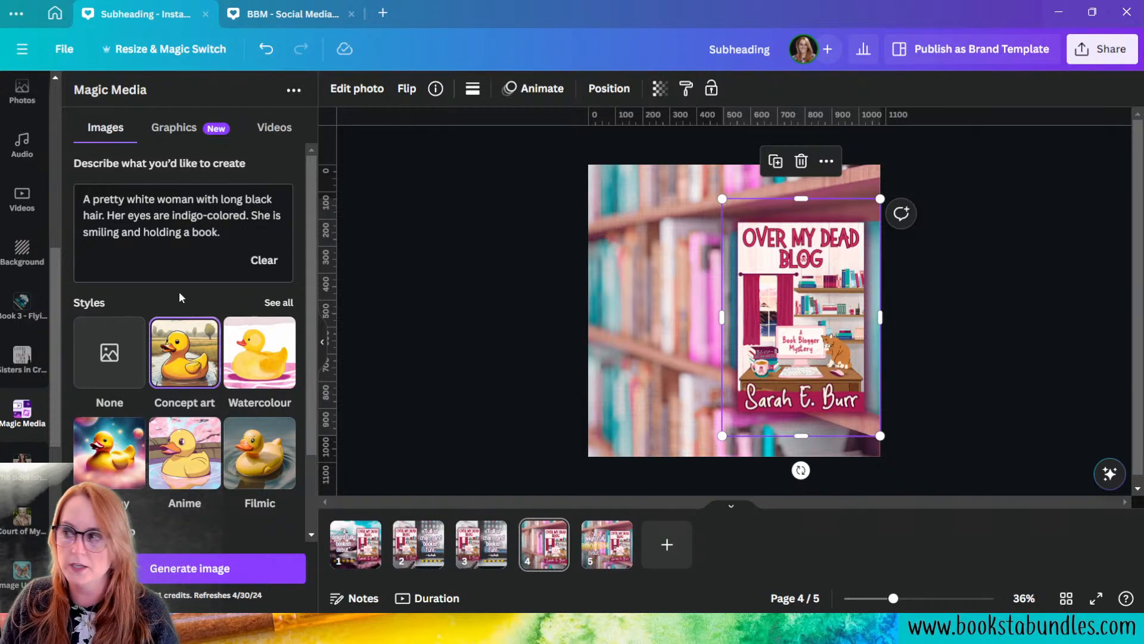
{"action": "left_click", "coordinate": [266, 567]}
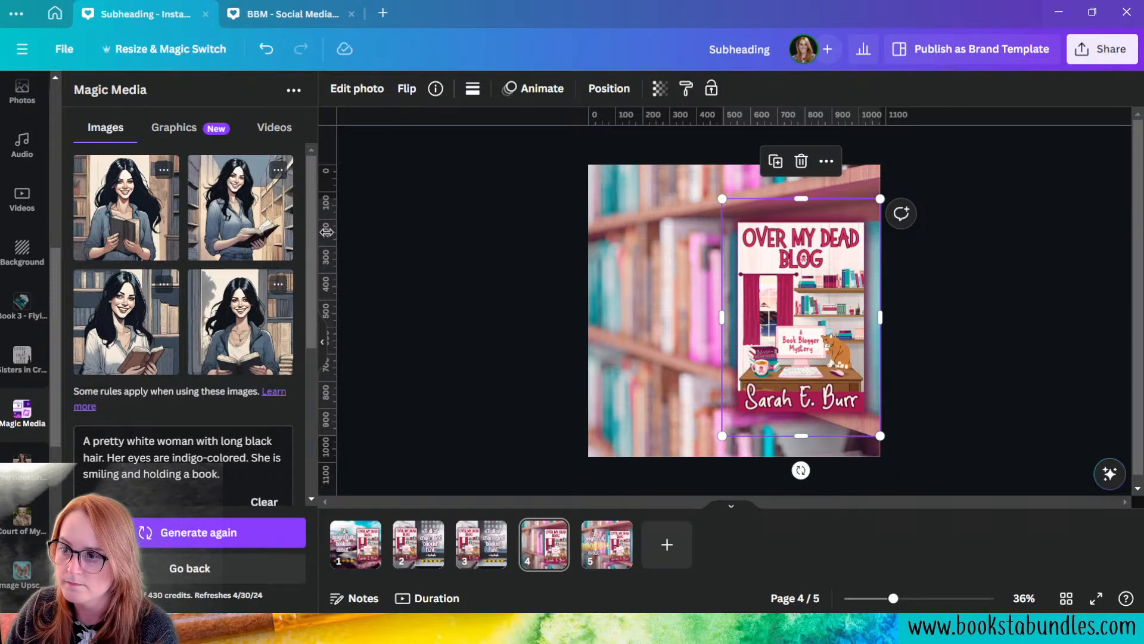
- Generate more images like the second result and place the fourth variation, the woman with shoulder straps, on page 4
{"action": "left_click", "coordinate": [279, 171]}
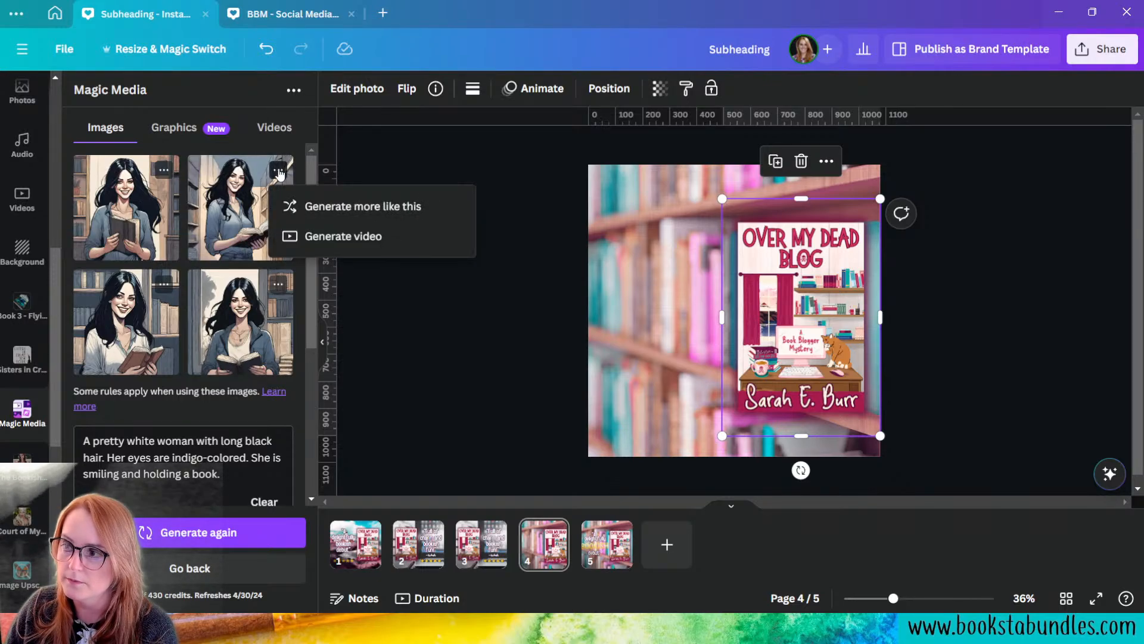
{"action": "left_click", "coordinate": [327, 206]}
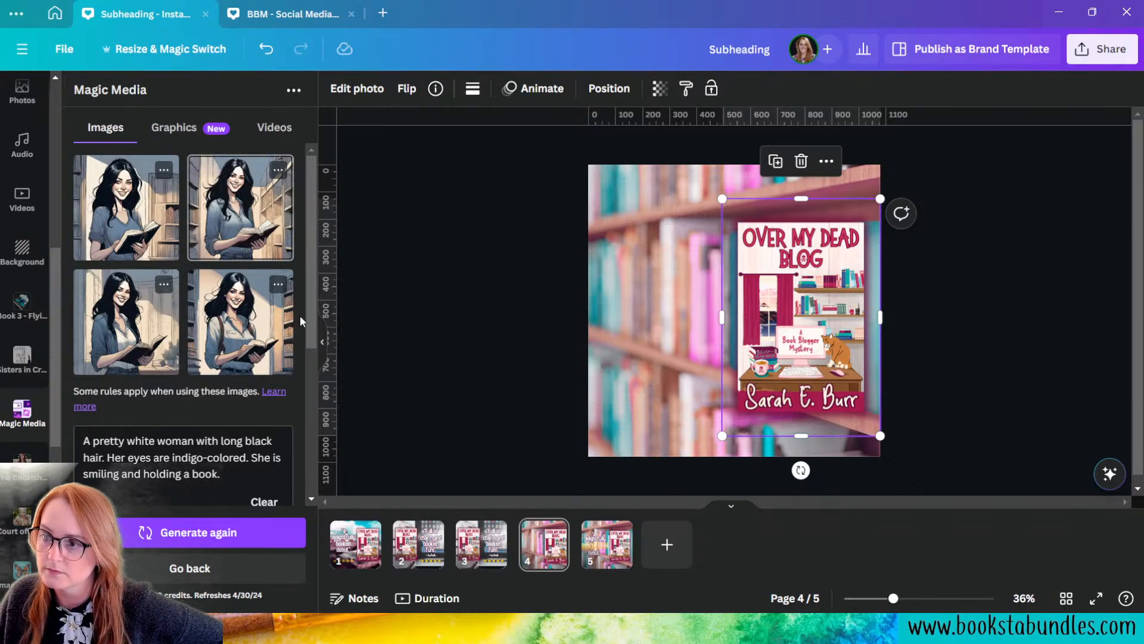
{"action": "left_click", "coordinate": [251, 312]}
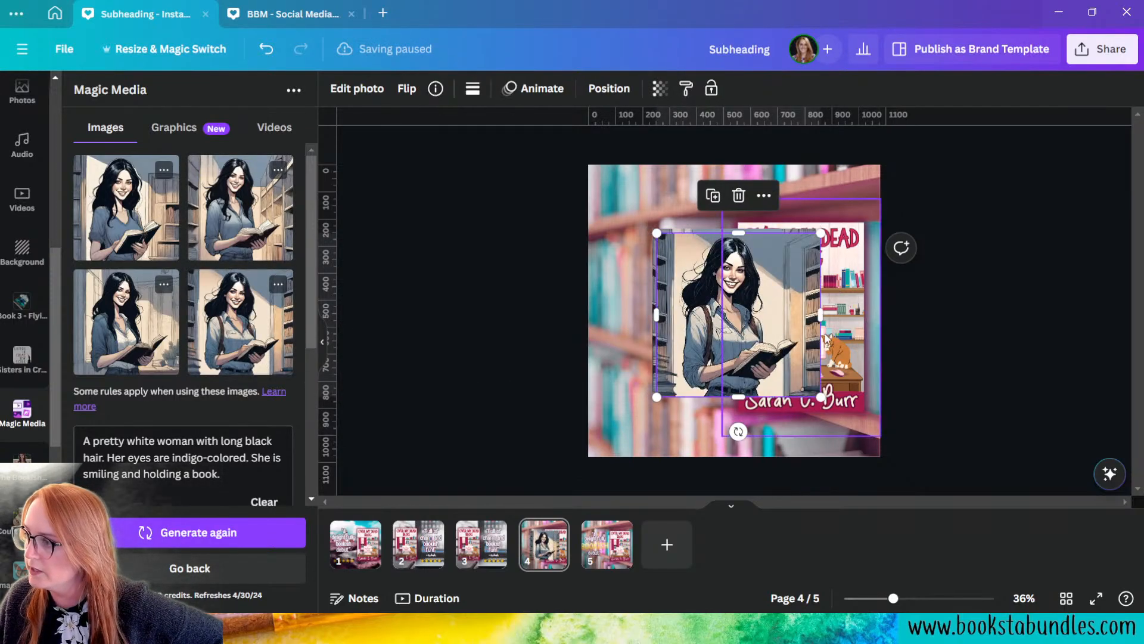
{"action": "left_click_drag", "start_coordinate": [764, 340], "coordinate": [720, 329]}
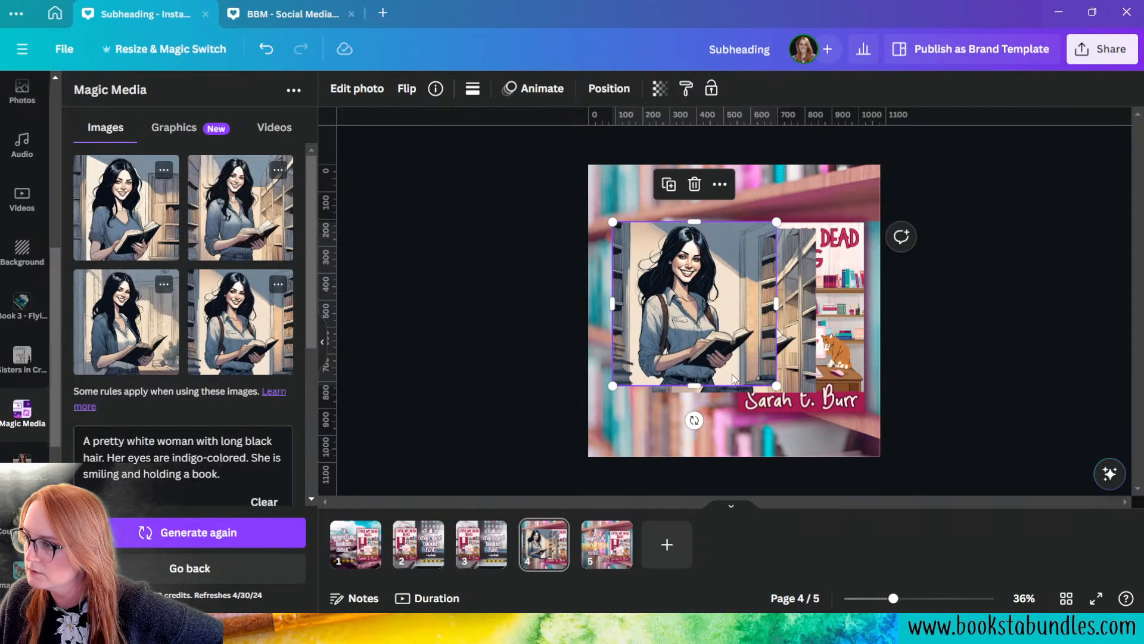
- Generate more images like the woman with shoulder straps and place the second variation over the lower right of page 4
{"action": "left_click", "coordinate": [278, 285]}
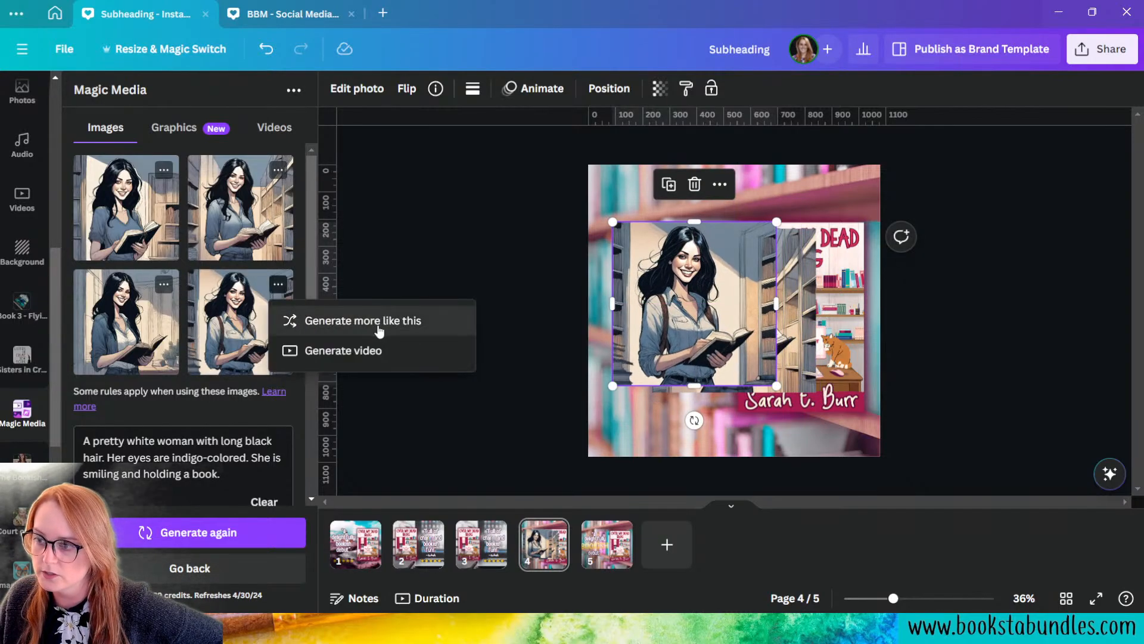
{"action": "left_click", "coordinate": [358, 320]}
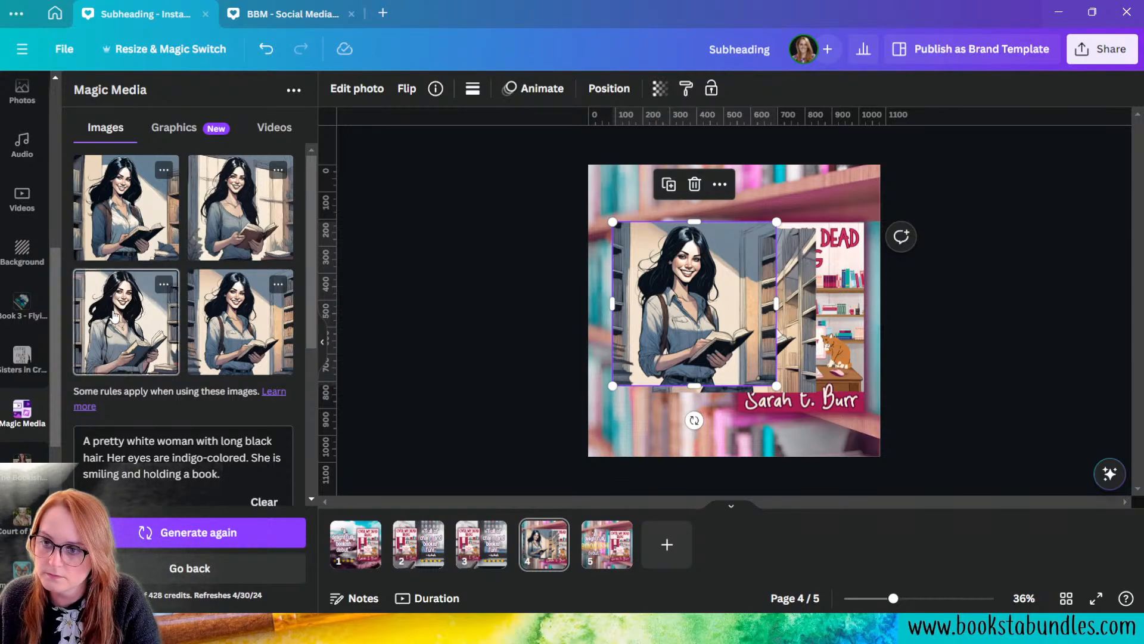
{"action": "left_click", "coordinate": [238, 209]}
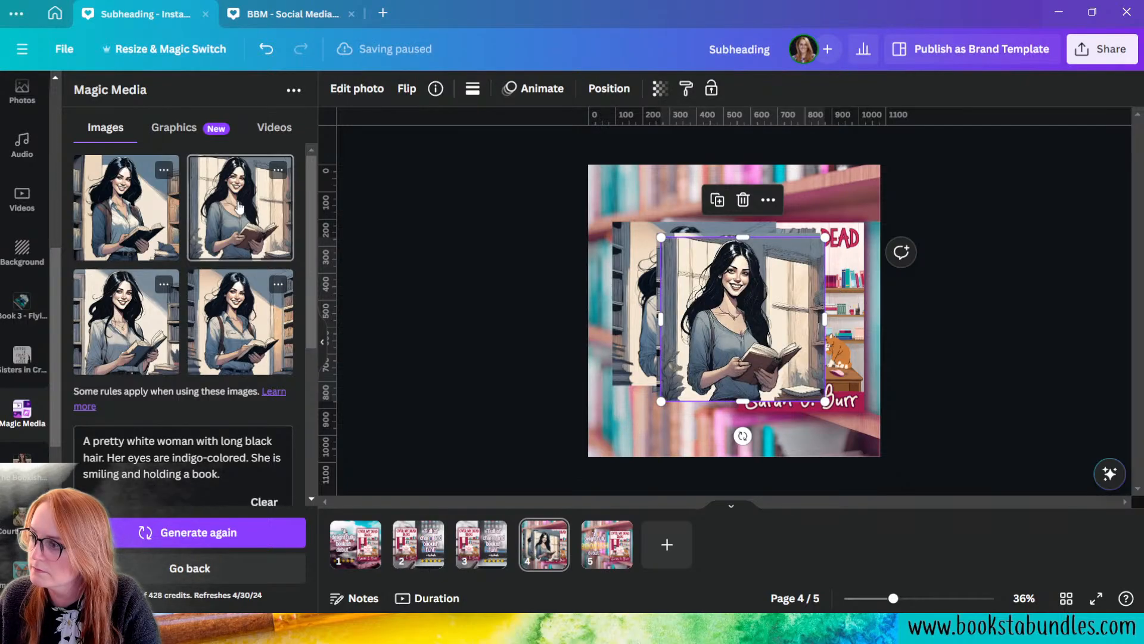
{"action": "left_click_drag", "start_coordinate": [727, 316], "coordinate": [788, 365]}
- Delete both copies of the woman with shoulder straps from page 4
{"action": "left_click", "coordinate": [706, 289]}
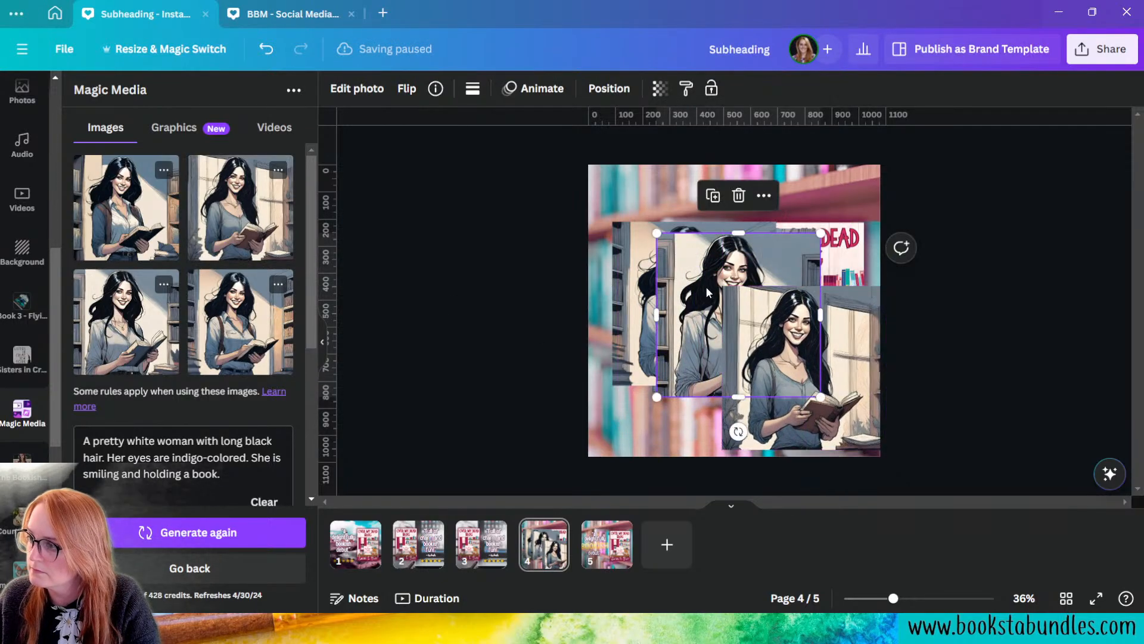
{"action": "key", "text": "Delete"}
{"action": "left_click", "coordinate": [685, 295]}
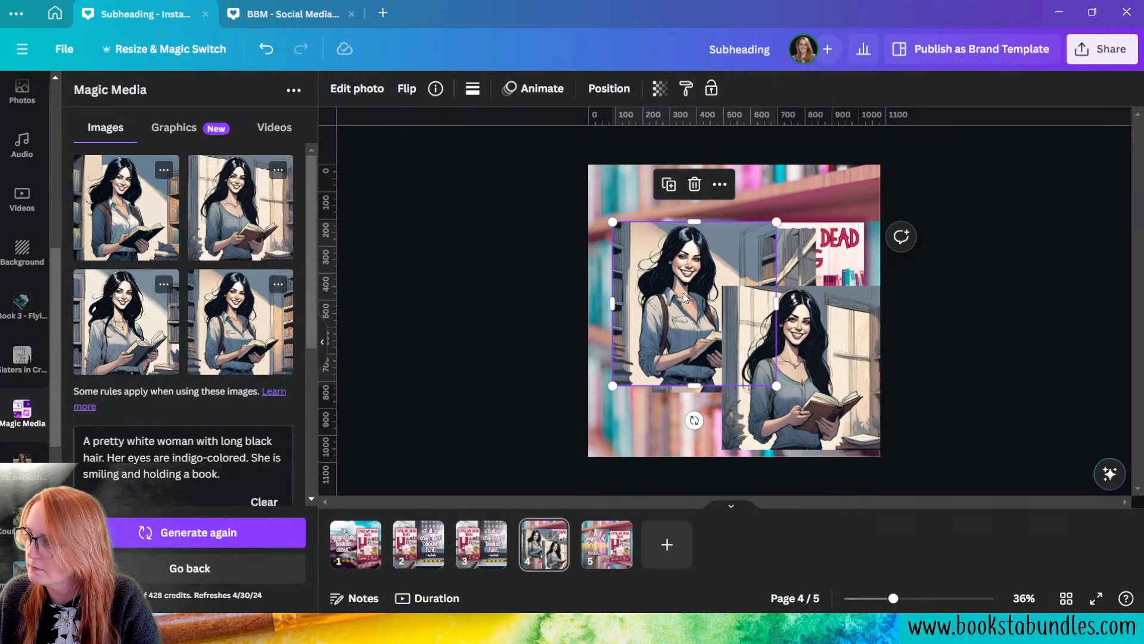
{"action": "left_click_drag", "start_coordinate": [681, 292], "coordinate": [617, 328]}
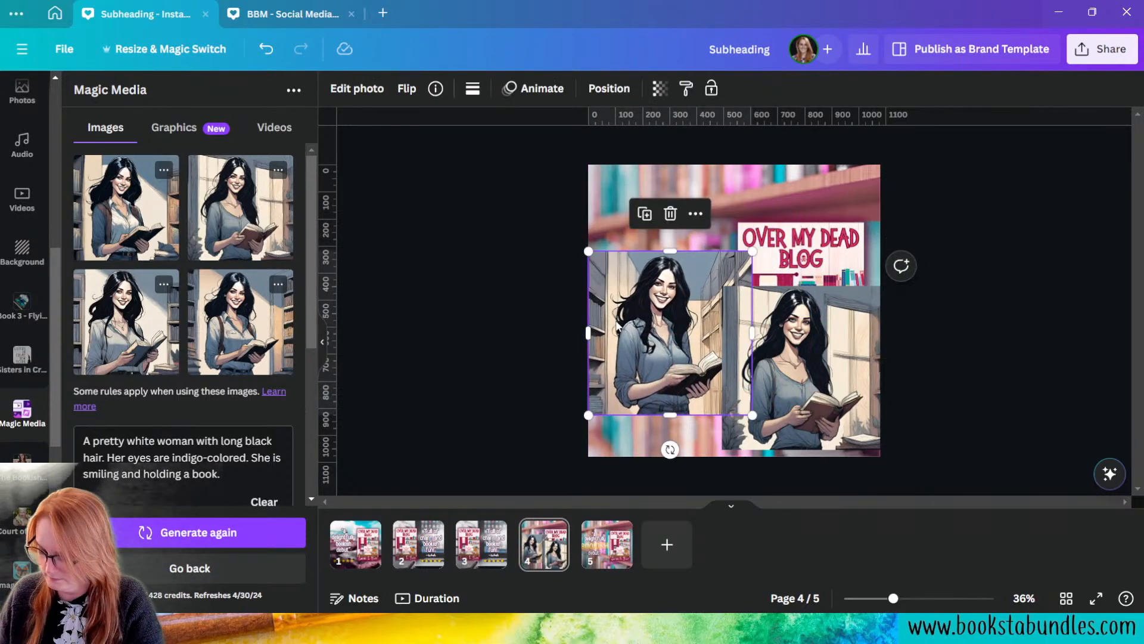
{"action": "key", "text": "Delete"}
- Move the remaining woman image to the left half of the page and remove its background
{"action": "left_click_drag", "start_coordinate": [799, 368], "coordinate": [681, 317]}
{"action": "left_click", "coordinate": [346, 96]}
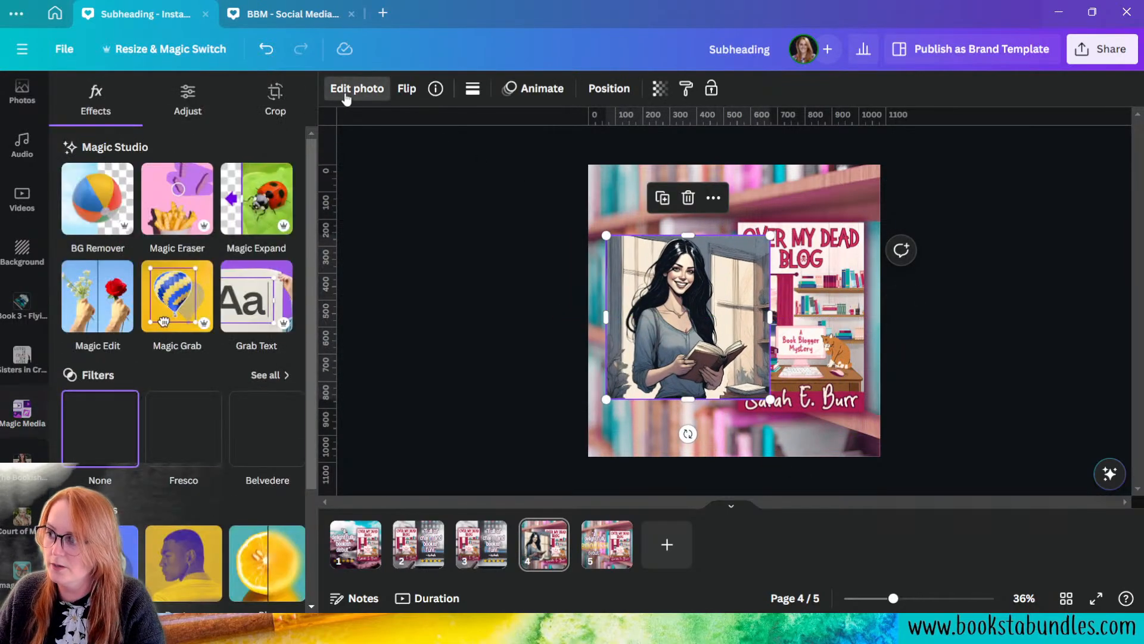
{"action": "left_click", "coordinate": [93, 212]}
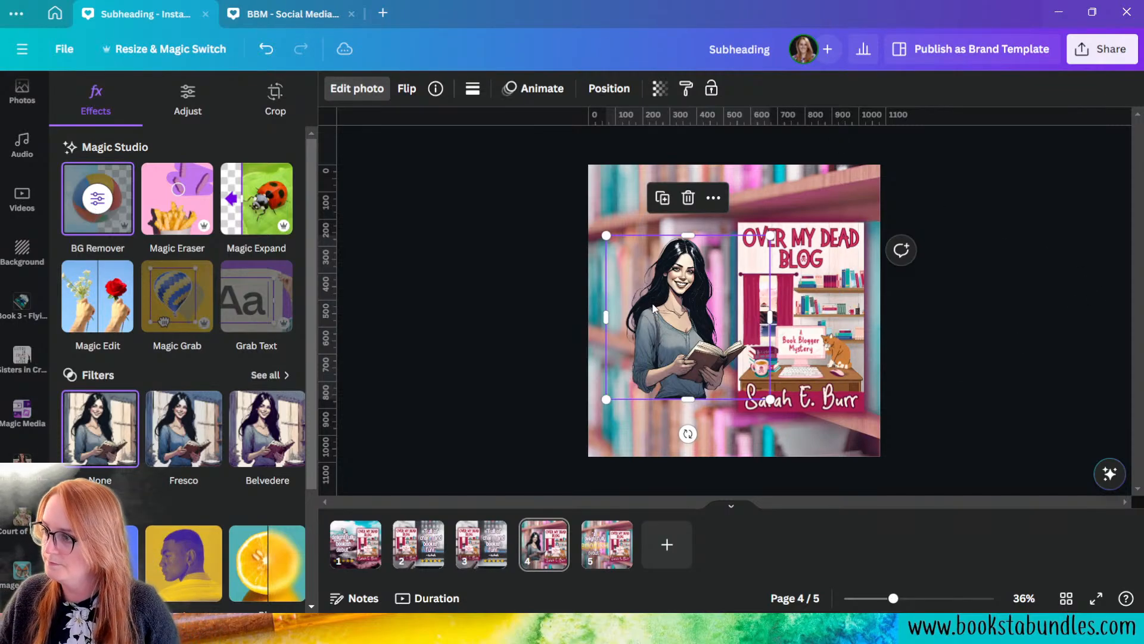
- Enlarge the cut-out woman and position her in the page's lower-left corner, beside the book cover
{"action": "left_click_drag", "start_coordinate": [606, 399], "coordinate": [480, 455]}
{"action": "mouse_move", "coordinate": [684, 321]}
{"action": "left_mouse_down"}
{"action": "mouse_move", "coordinate": [707, 313]}
{"action": "mouse_move", "coordinate": [696, 317]}
{"action": "left_mouse_up"}
{"action": "left_click", "coordinate": [984, 446]}
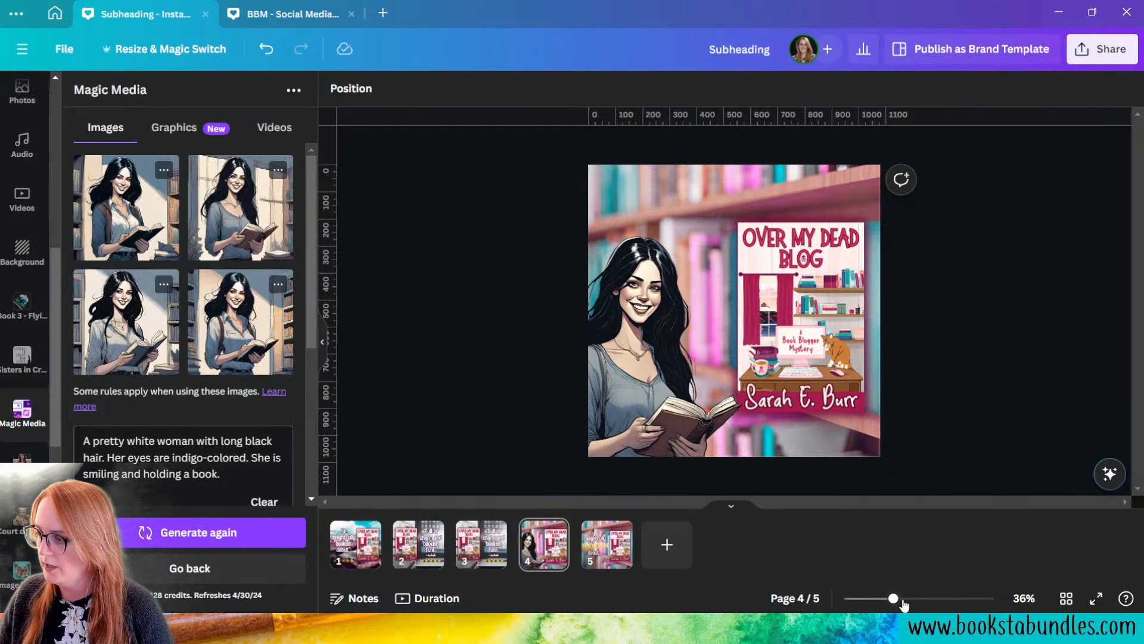
- Set up a dark blue marker with weight 5 and transparency 75 for retouching the woman's eyes on page 4
{"action": "left_click_drag", "start_coordinate": [896, 599], "coordinate": [960, 599]}
{"action": "left_click_drag", "start_coordinate": [828, 505], "coordinate": [690, 501]}
{"action": "scroll", "coordinate": [503, 290], "scroll_direction": "up", "scroll_amount": 3}
{"action": "scroll", "coordinate": [674, 375], "scroll_direction": "down", "scroll_amount": 3}
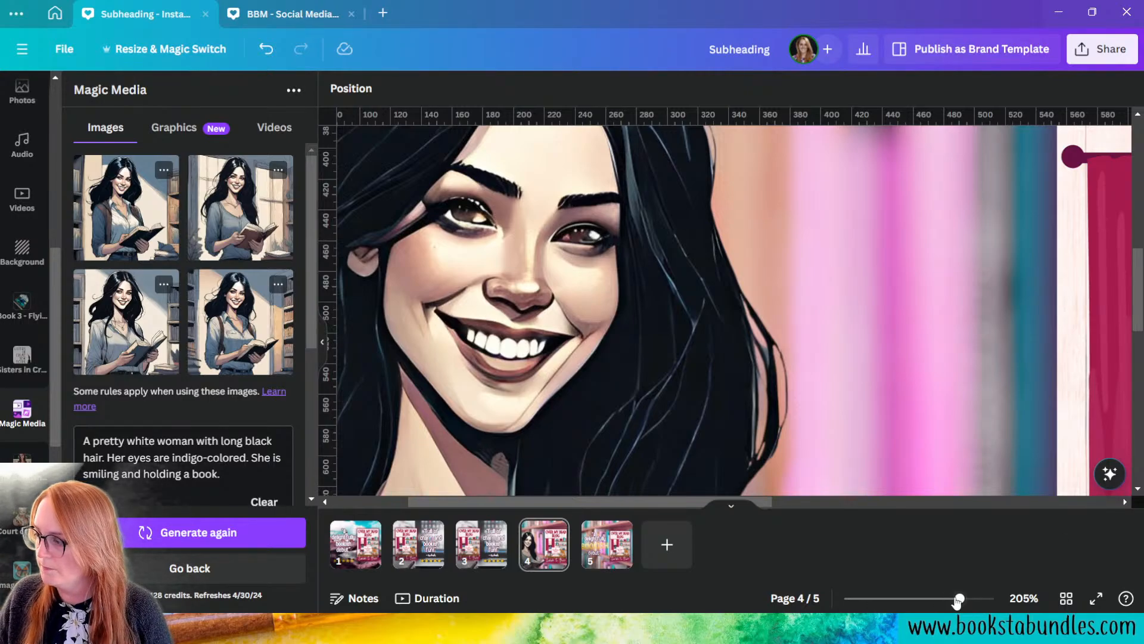
{"action": "left_click_drag", "start_coordinate": [958, 600], "coordinate": [978, 599]}
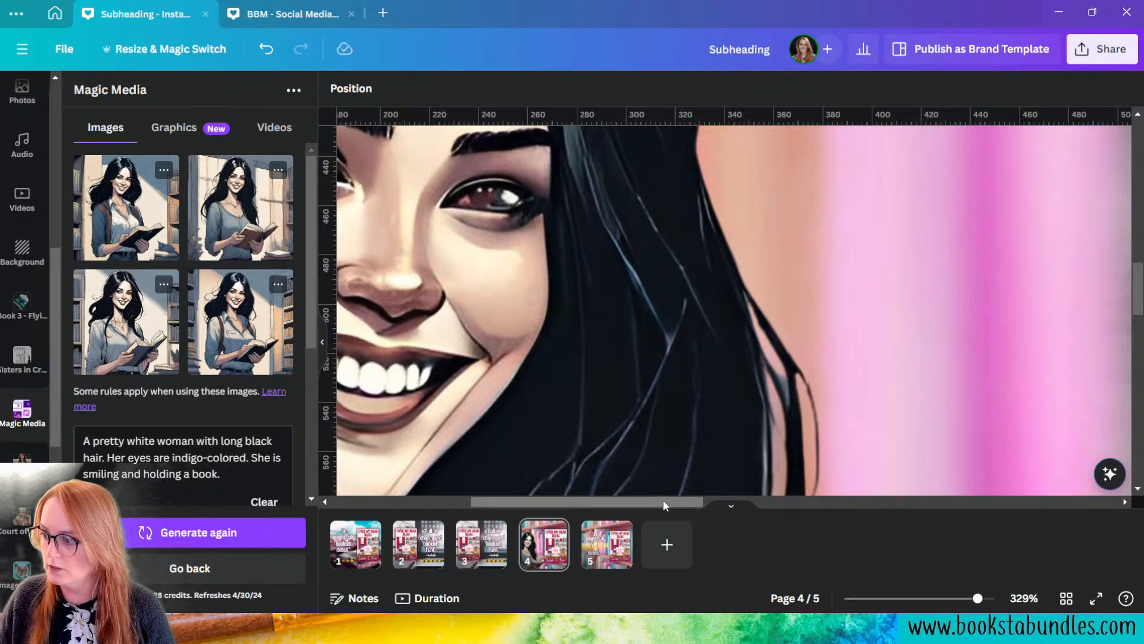
{"action": "left_click_drag", "start_coordinate": [665, 501], "coordinate": [588, 503]}
{"action": "scroll", "coordinate": [813, 355], "scroll_direction": "up", "scroll_amount": 3}
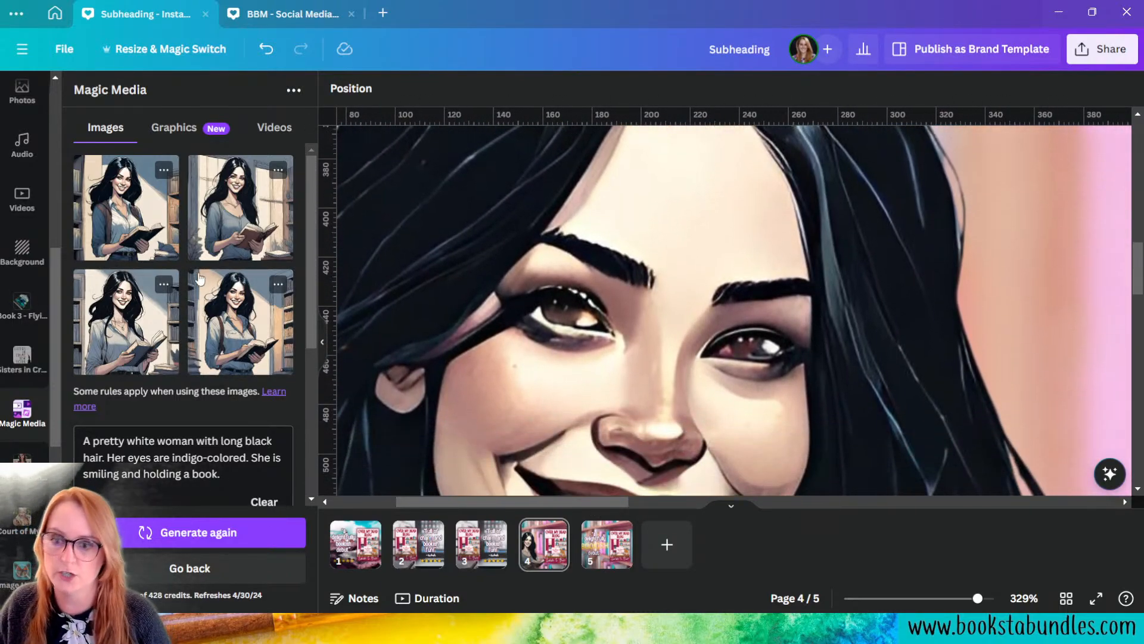
{"action": "scroll", "coordinate": [36, 396], "scroll_direction": "up", "scroll_amount": 5}
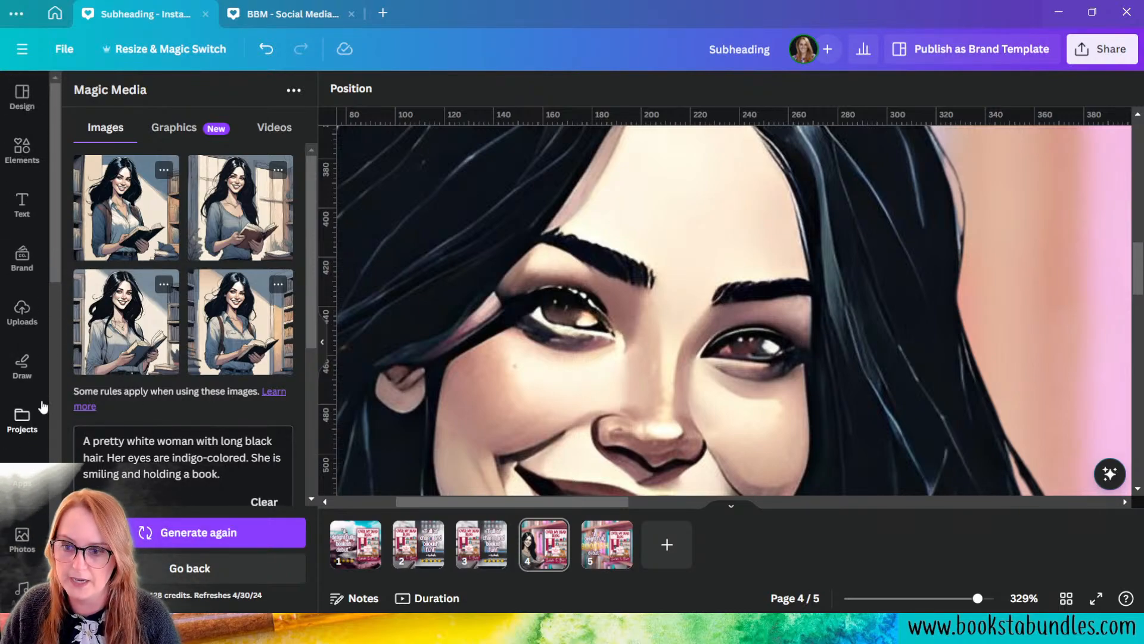
{"action": "left_click", "coordinate": [22, 369]}
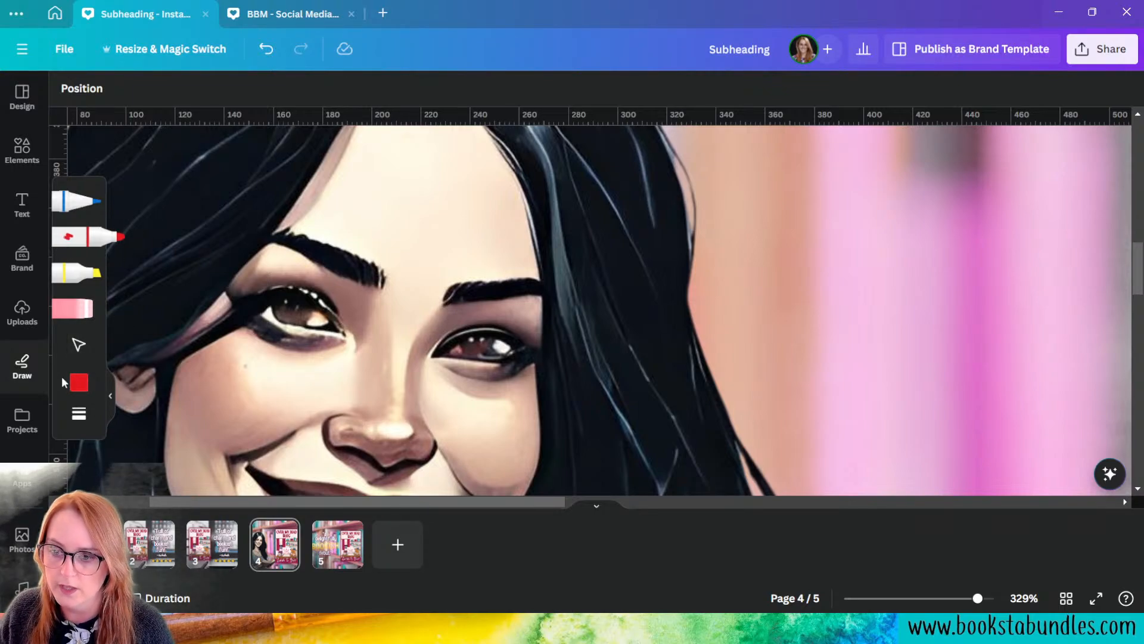
{"action": "left_click", "coordinate": [71, 382]}
{"action": "scroll", "coordinate": [174, 470], "scroll_direction": "down", "scroll_amount": 3}
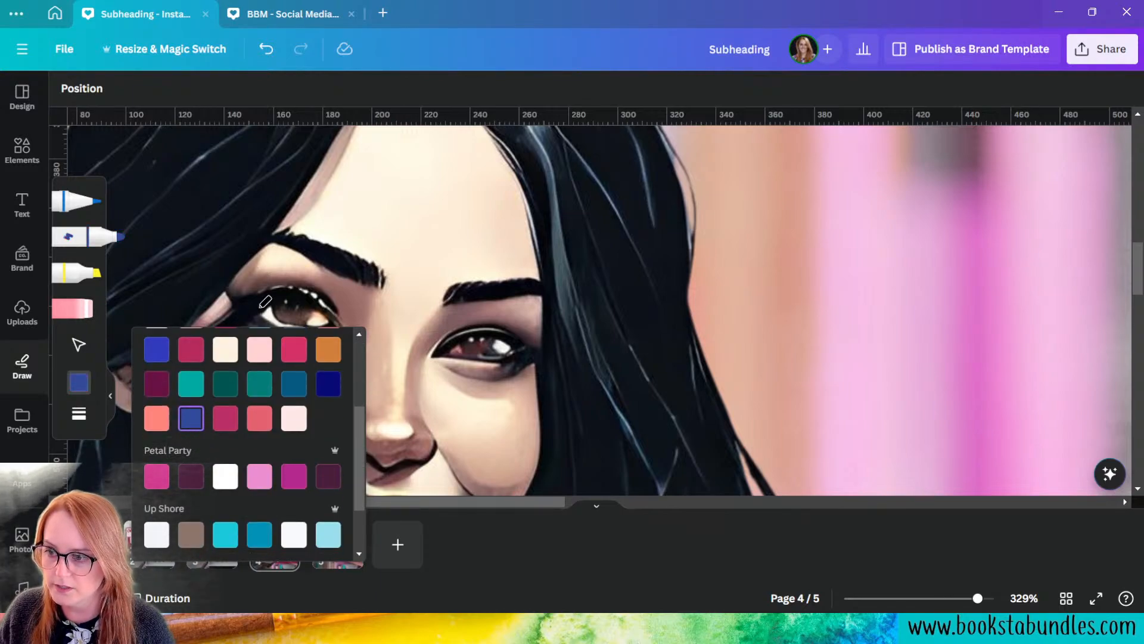
{"action": "left_click", "coordinate": [84, 419]}
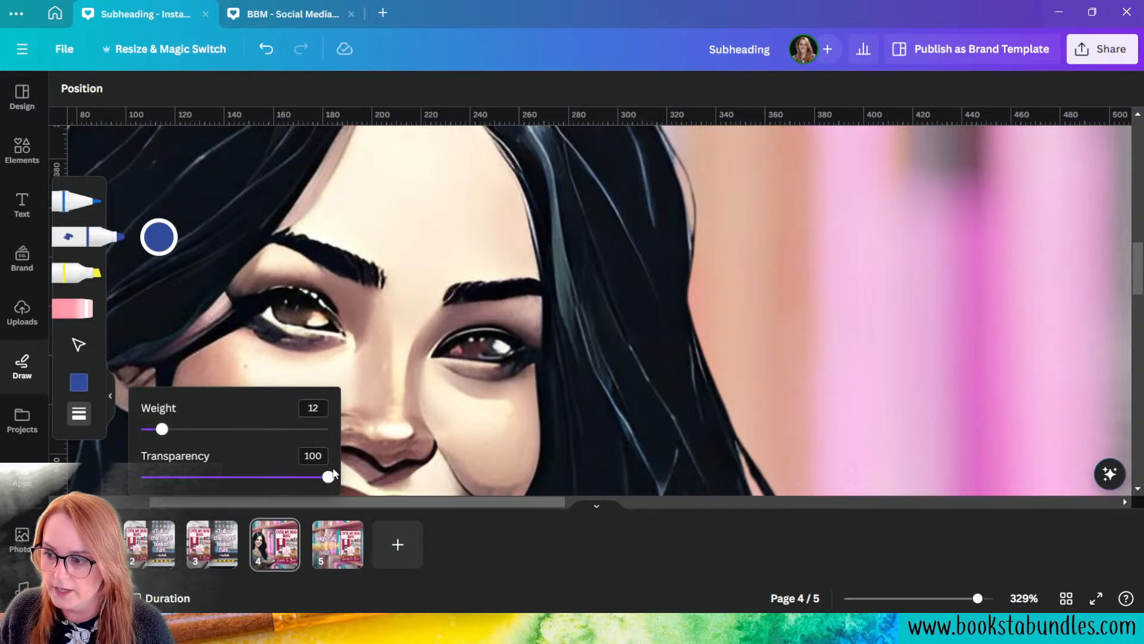
{"action": "left_click_drag", "start_coordinate": [328, 478], "coordinate": [282, 480]}
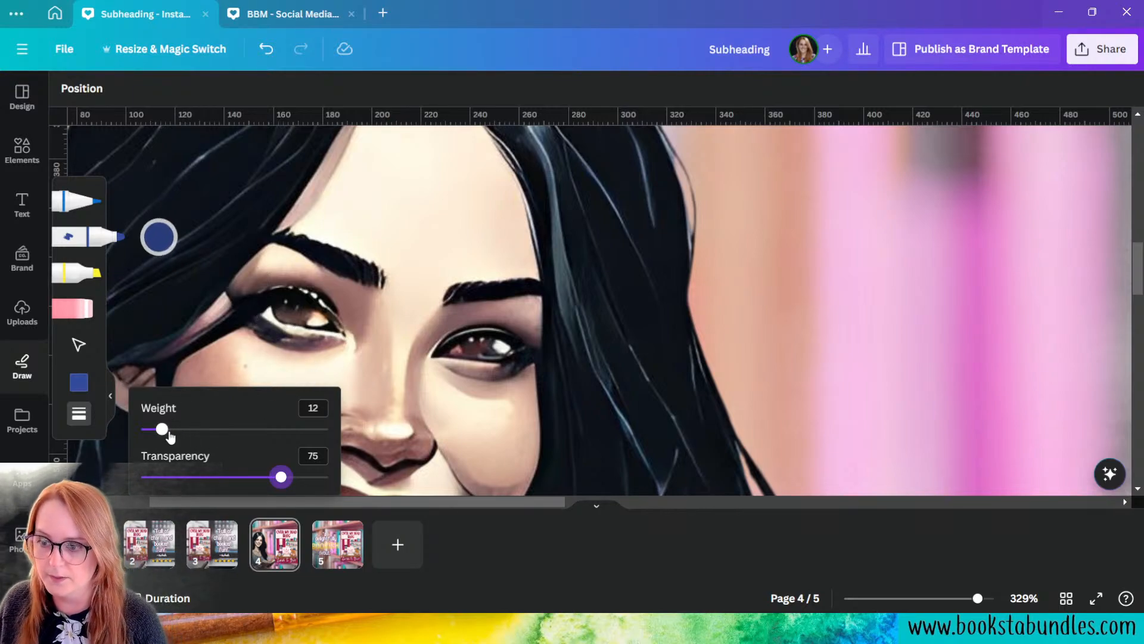
{"action": "left_click_drag", "start_coordinate": [170, 436], "coordinate": [156, 436]}
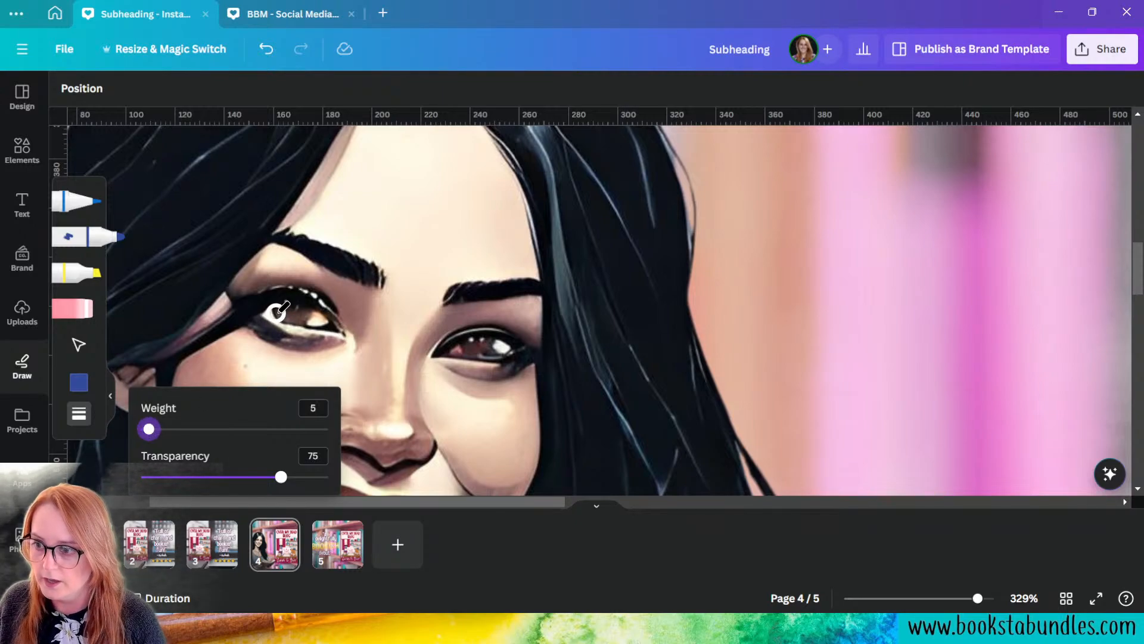
- Paint over the irises of both of the woman's eyes with the blue marker and check the result at page size
{"action": "left_click_drag", "start_coordinate": [280, 305], "coordinate": [292, 314]}
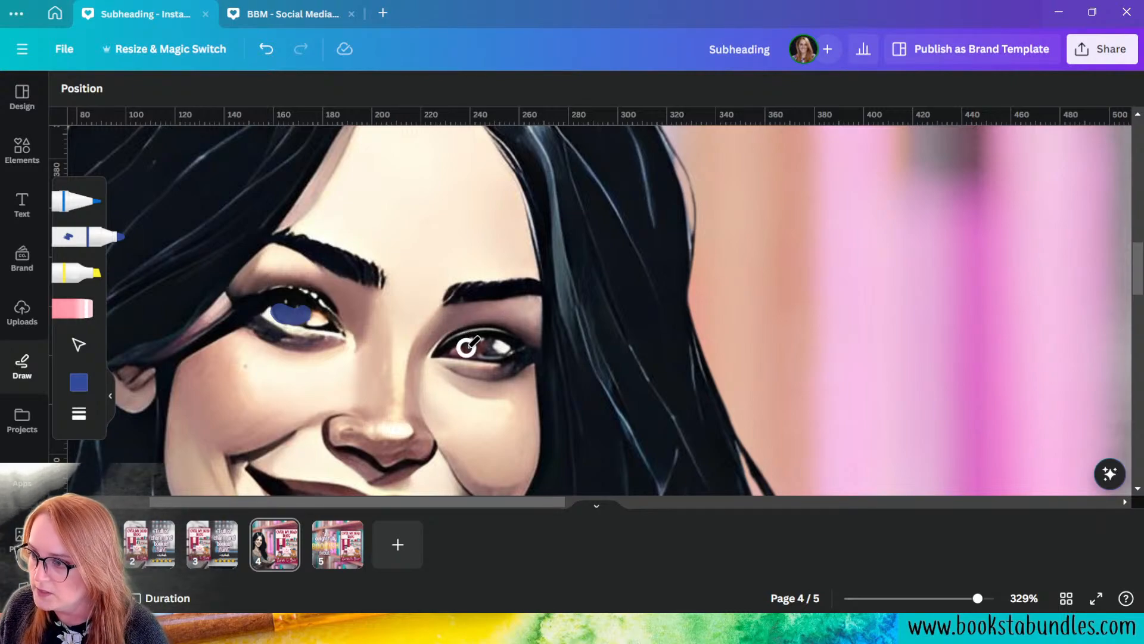
{"action": "left_click_drag", "start_coordinate": [466, 347], "coordinate": [491, 341]}
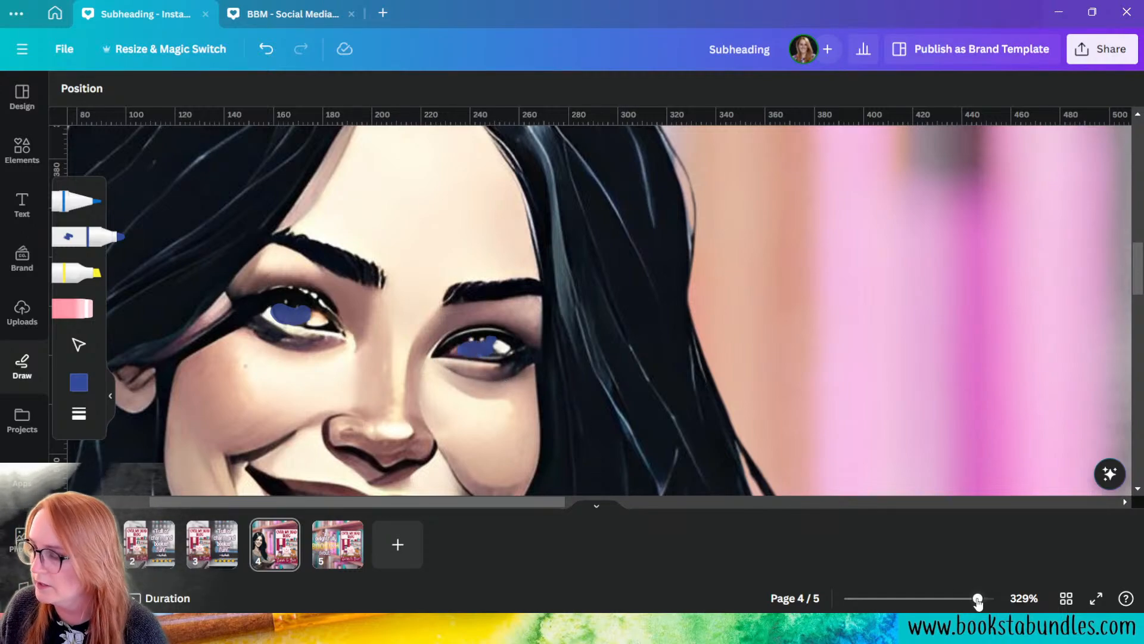
{"action": "left_click_drag", "start_coordinate": [978, 600], "coordinate": [896, 591]}
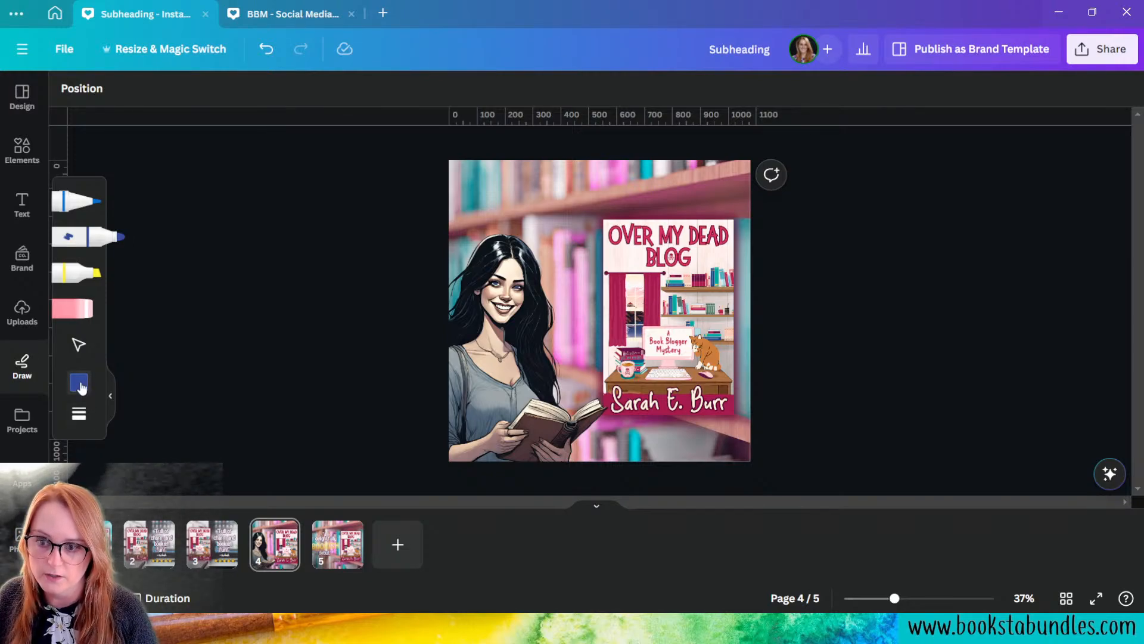
{"action": "left_click", "coordinate": [79, 413]}
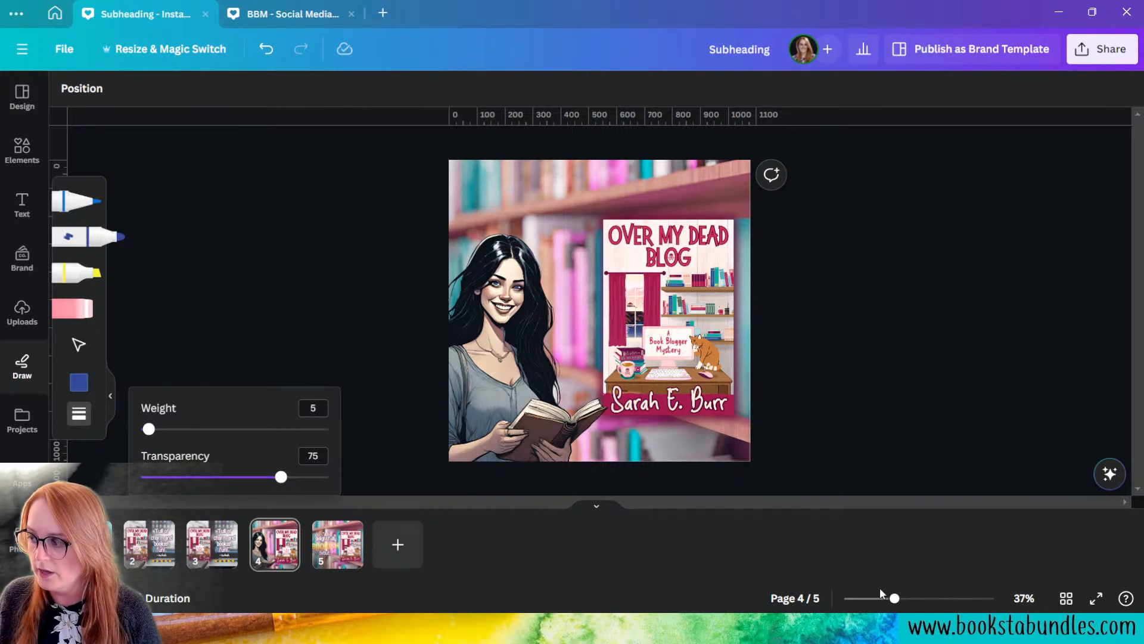
{"action": "mouse_move", "coordinate": [893, 600]}
{"action": "left_mouse_down"}
{"action": "mouse_move", "coordinate": [958, 598]}
{"action": "mouse_move", "coordinate": [876, 598]}
{"action": "mouse_move", "coordinate": [899, 598]}
{"action": "left_mouse_up"}
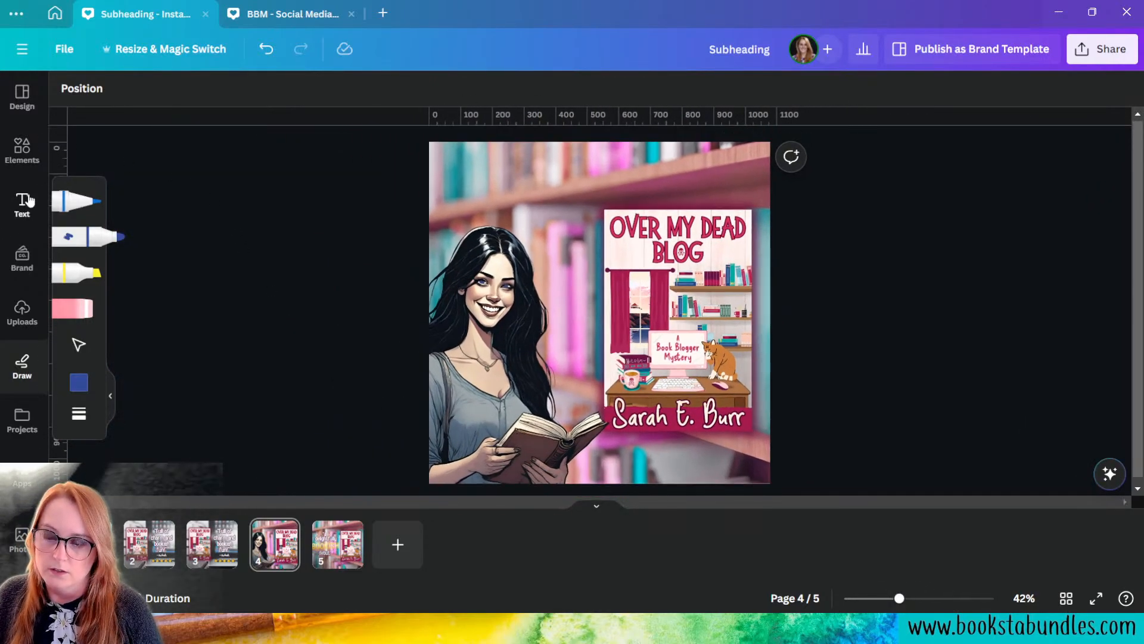
- Add the heading "Meet Book Blogger Winnie Lark" near the top of page 4 and enlarge it to span the page width
{"action": "left_click", "coordinate": [22, 202]}
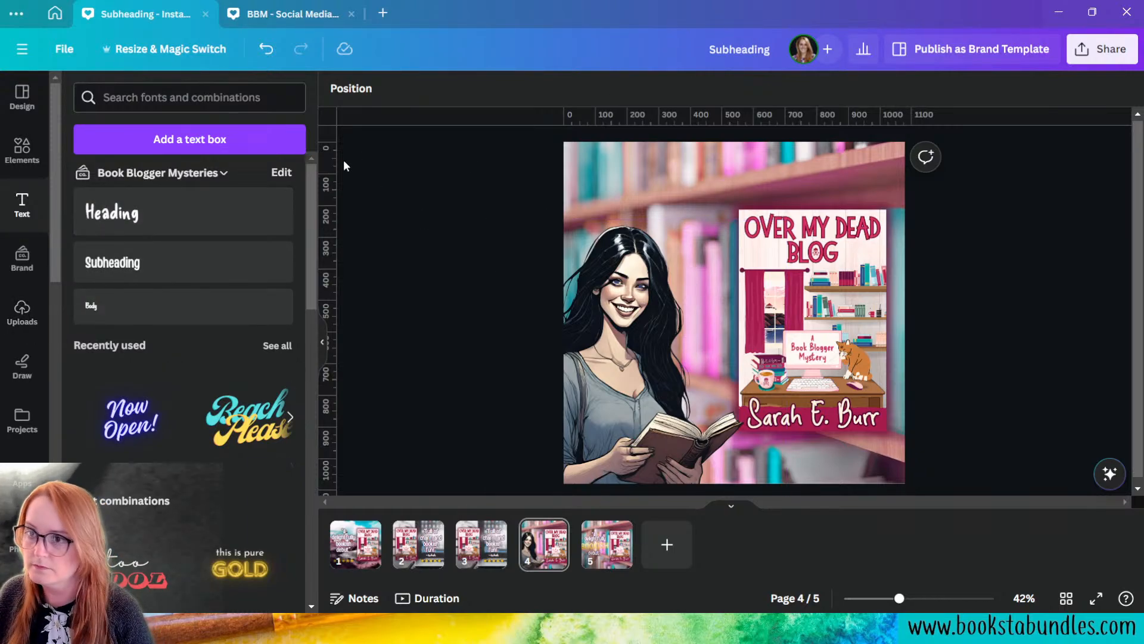
{"action": "left_click", "coordinate": [112, 212]}
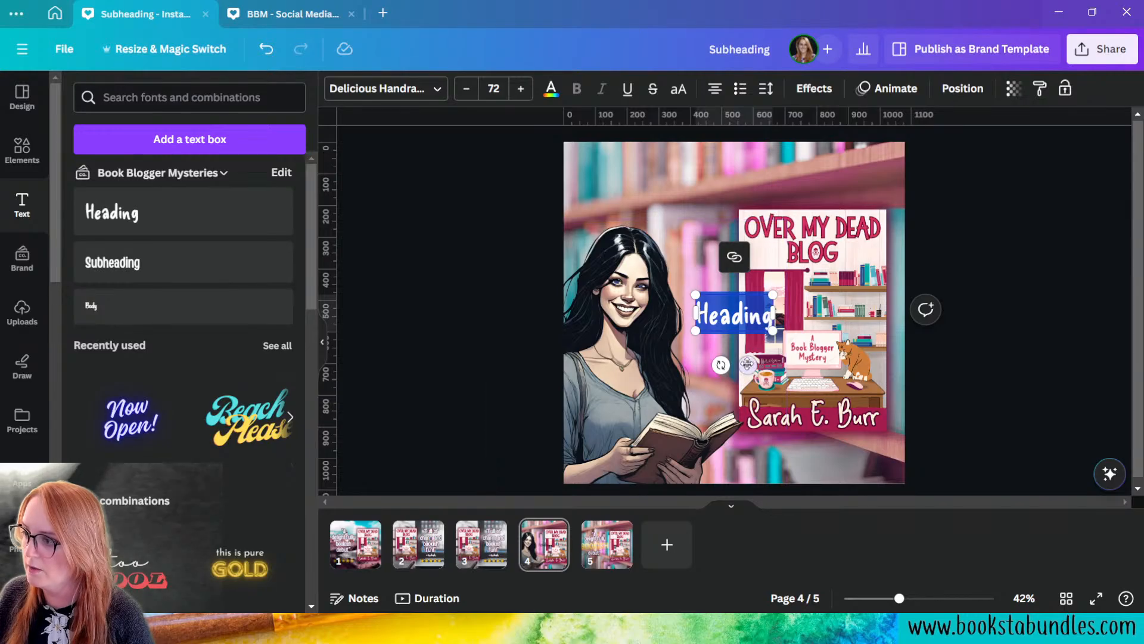
{"action": "left_click_drag", "start_coordinate": [738, 327], "coordinate": [730, 199]}
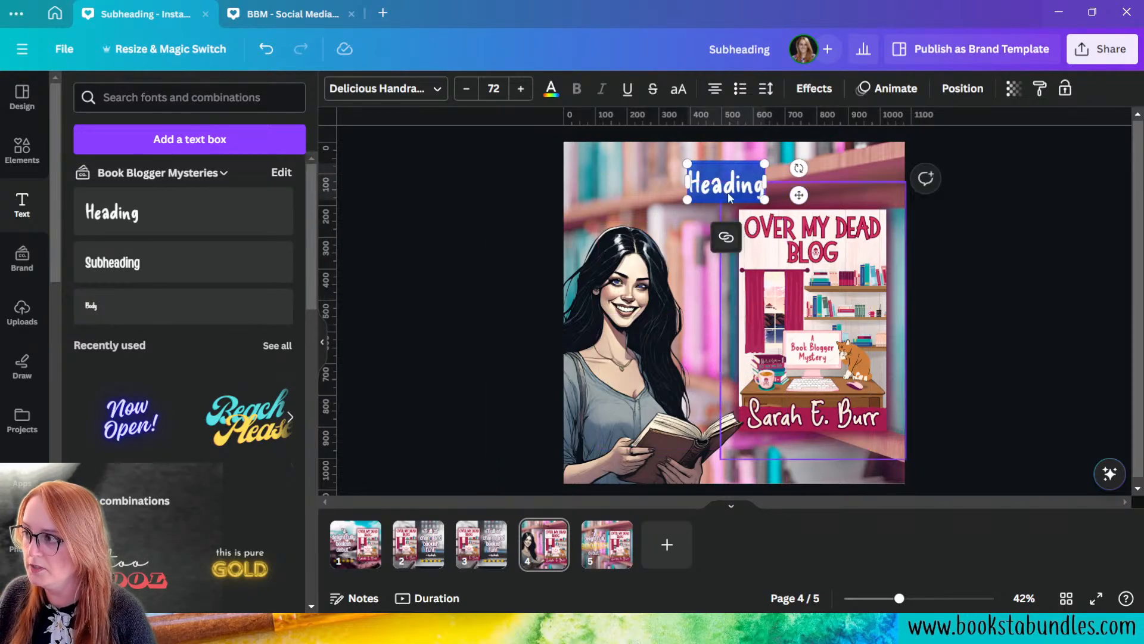
{"action": "type", "text": "M"}
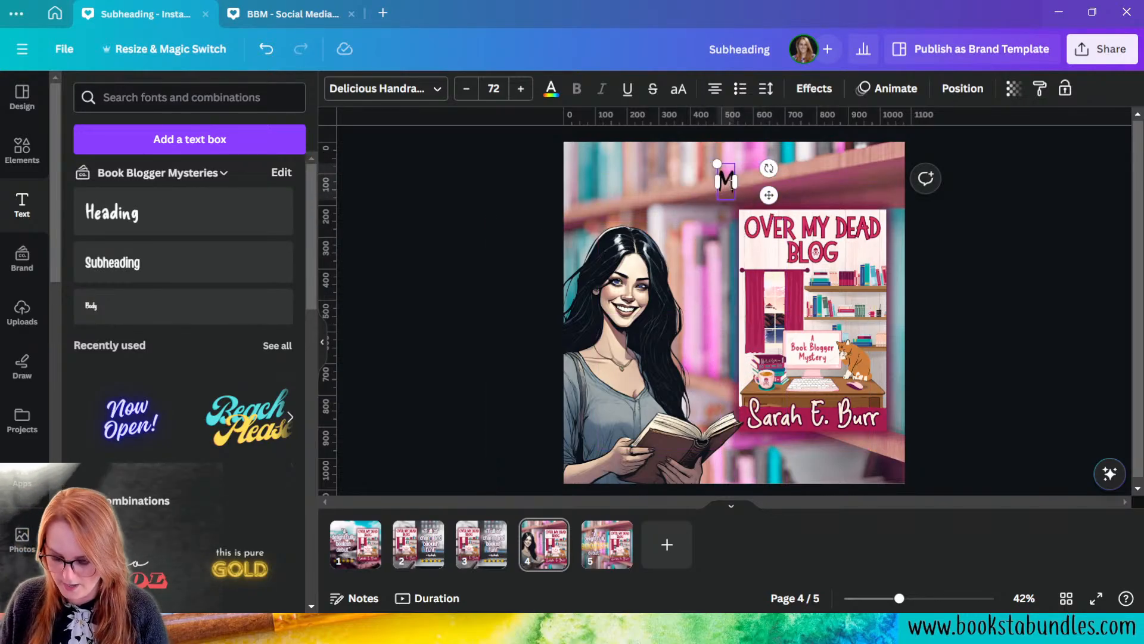
{"action": "type", "text": "eet Book B"}
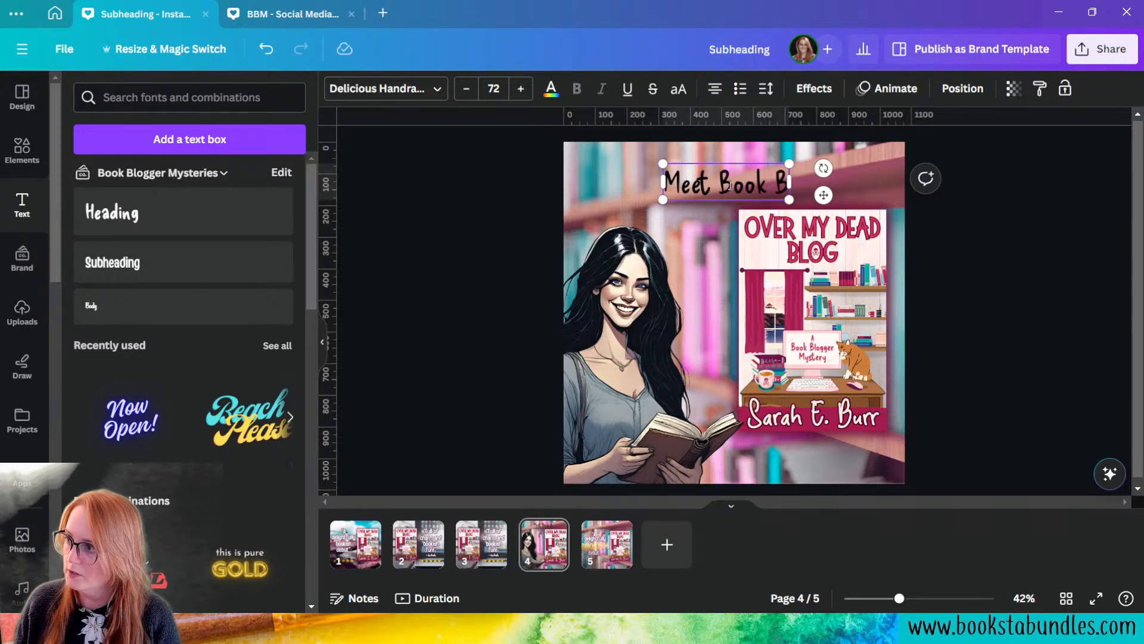
{"action": "type", "text": "logger"}
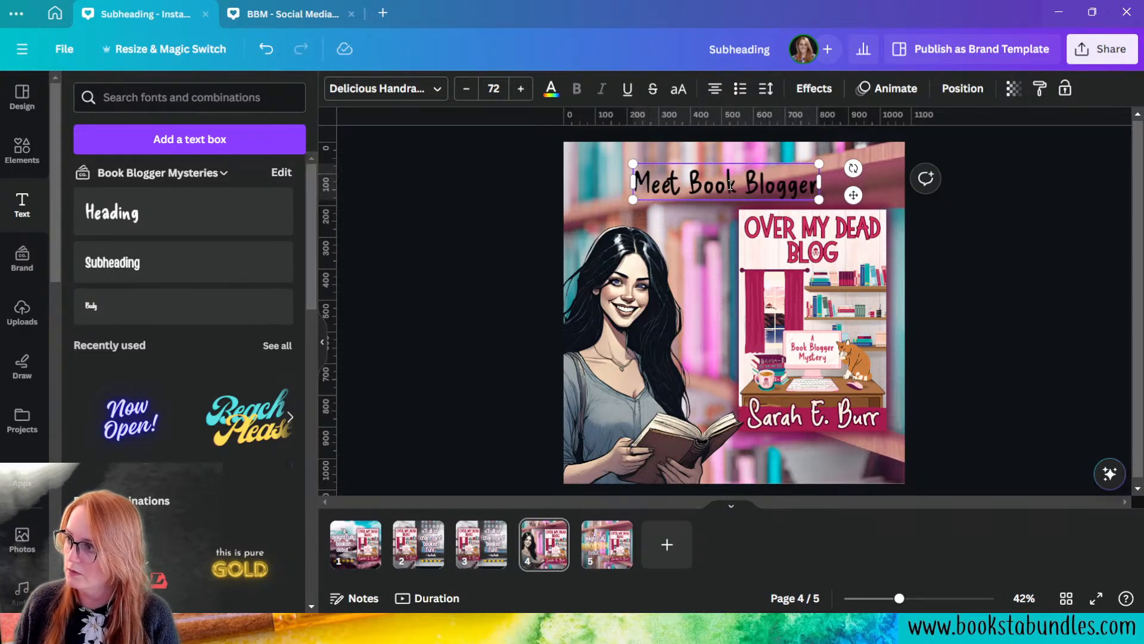
{"action": "type", "text": " Winnie Lark"}
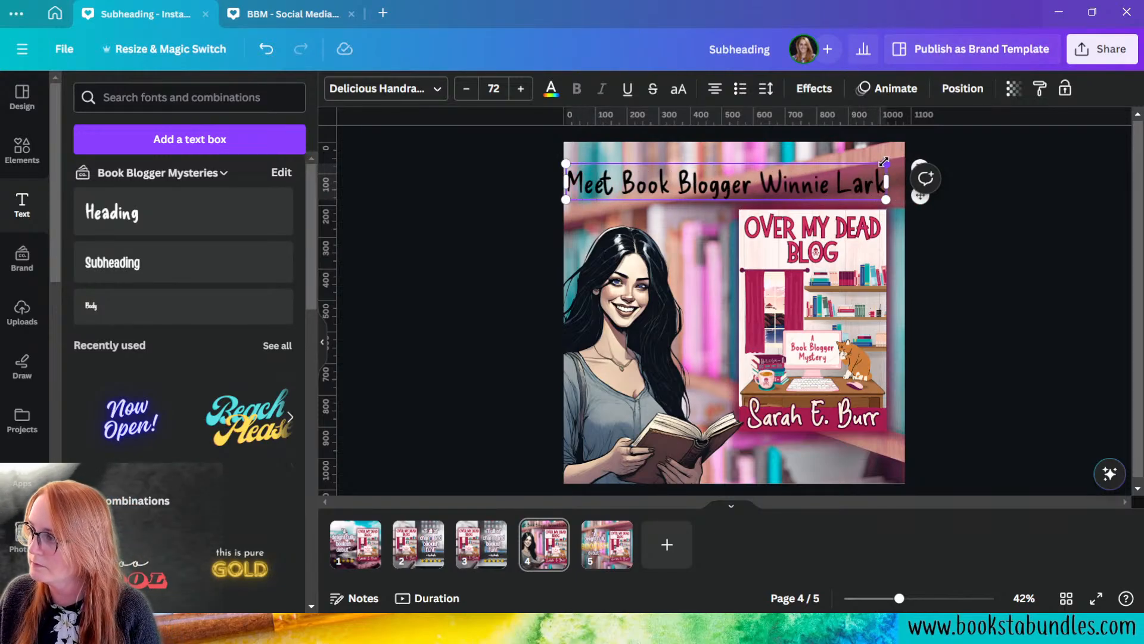
{"action": "left_click_drag", "start_coordinate": [884, 161], "coordinate": [906, 161]}
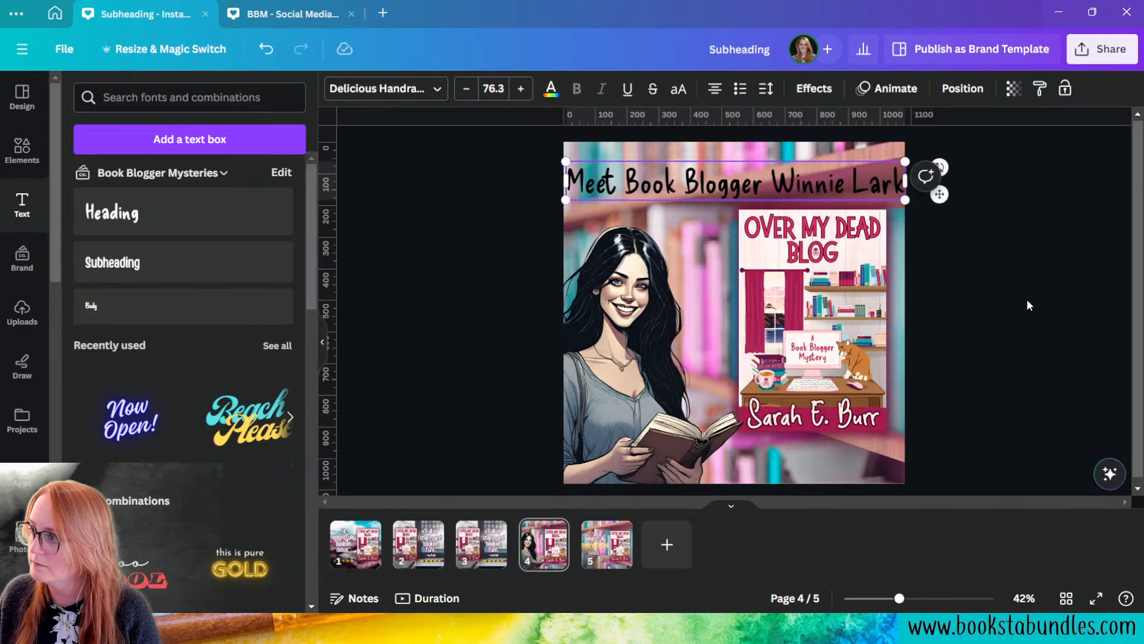
{"action": "left_click", "coordinate": [1029, 305]}
- Shrink the book cover slightly and move it into the page's lower-right corner, clear of the heading
{"action": "left_click", "coordinate": [775, 237]}
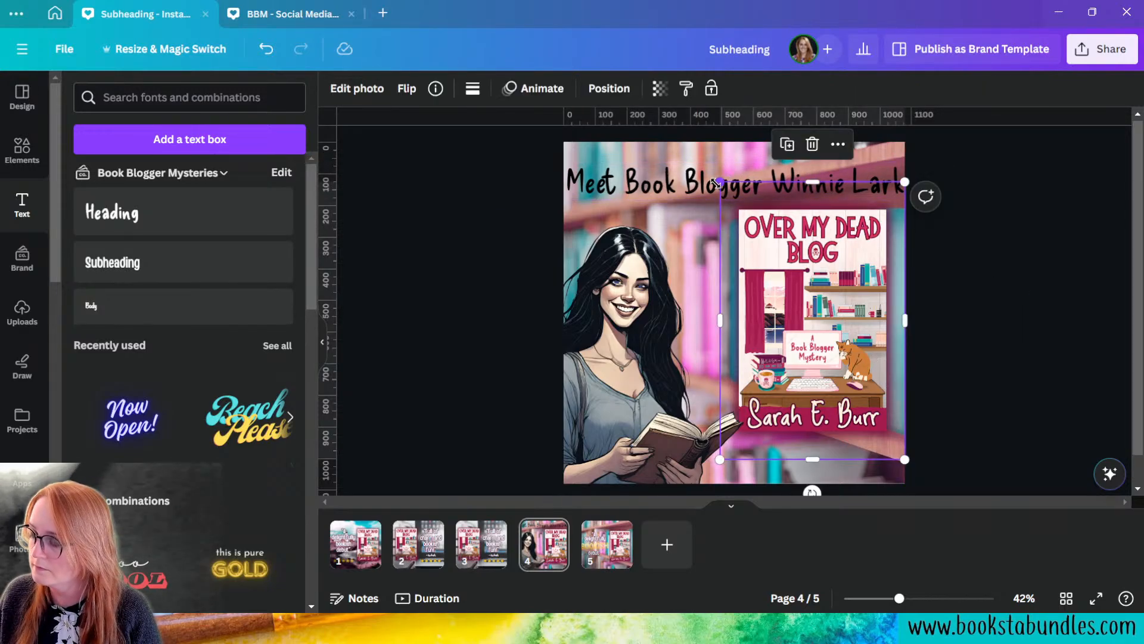
{"action": "left_click_drag", "start_coordinate": [717, 182], "coordinate": [761, 207]}
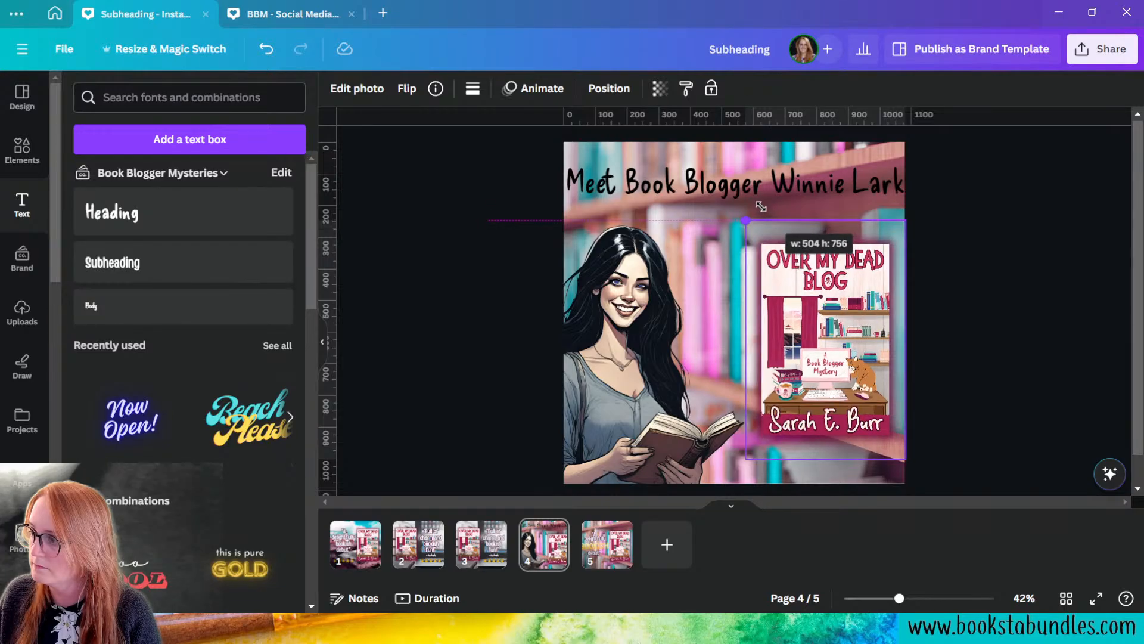
{"action": "left_click_drag", "start_coordinate": [837, 320], "coordinate": [839, 337]}
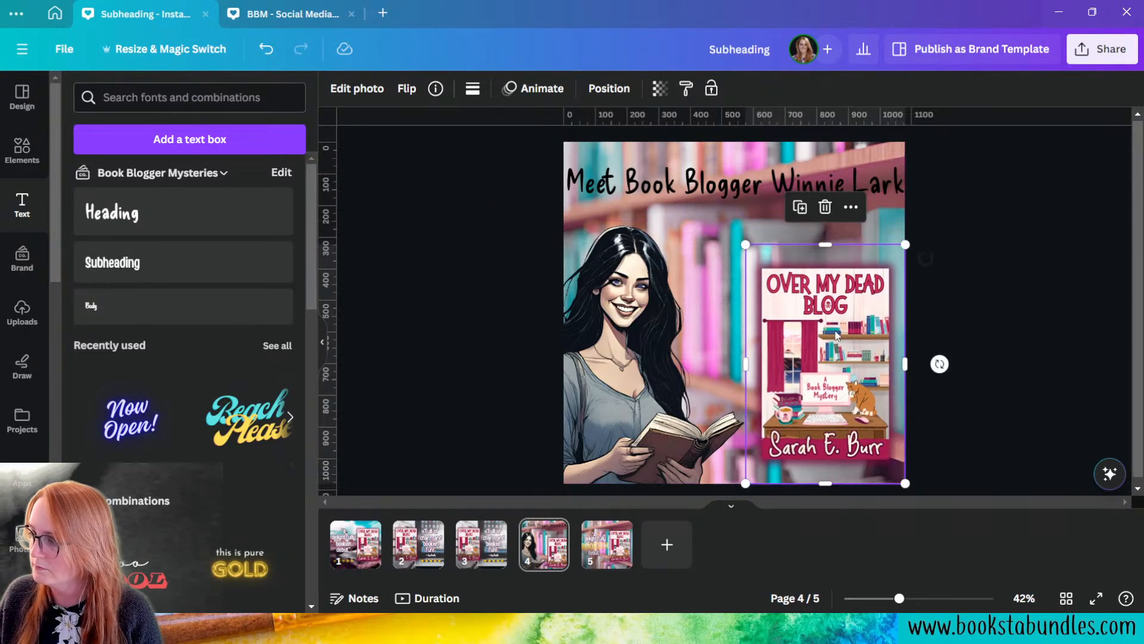
{"action": "left_click_drag", "start_coordinate": [747, 245], "coordinate": [732, 234]}
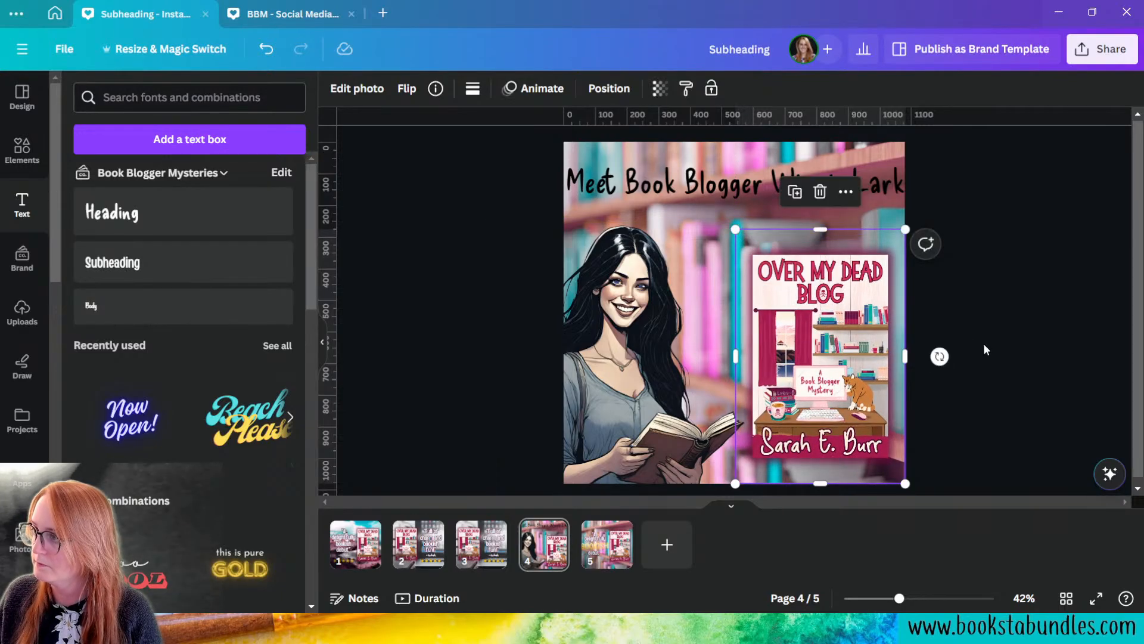
{"action": "left_click", "coordinate": [1009, 351]}
- Duplicate the heading, cut the copy down to "Winnie Lark" and place it just above the book cover
{"action": "left_click", "coordinate": [786, 174]}
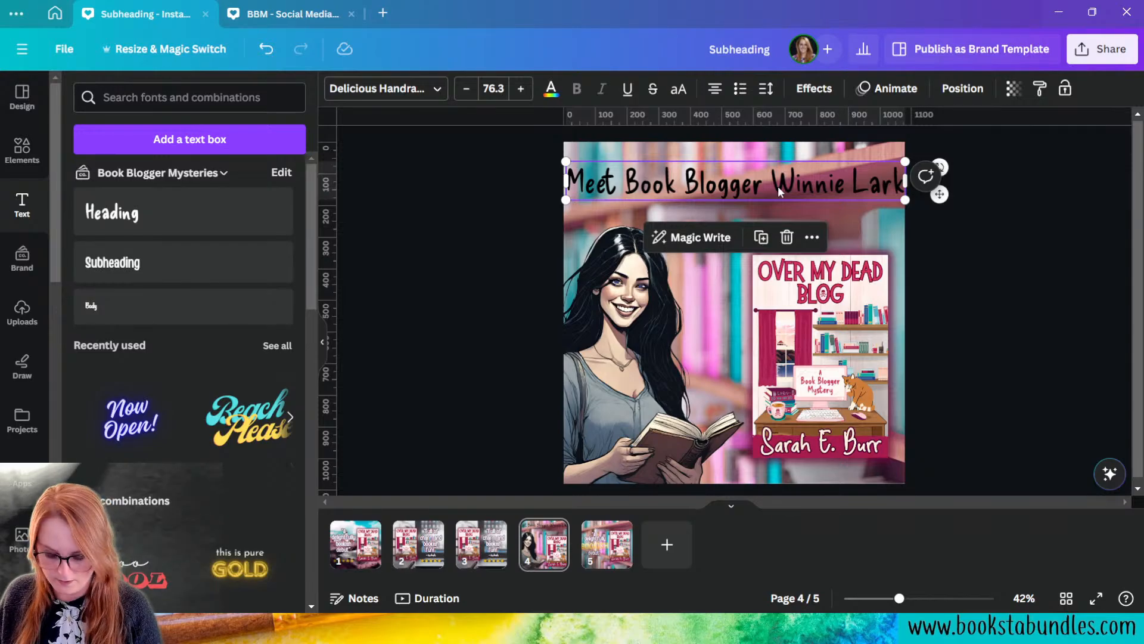
{"action": "key", "text": "ctrl+d"}
{"action": "left_click_drag", "start_coordinate": [778, 189], "coordinate": [561, 181]}
{"action": "double_click", "coordinate": [786, 213]}
{"action": "key", "text": "BackSpace"}
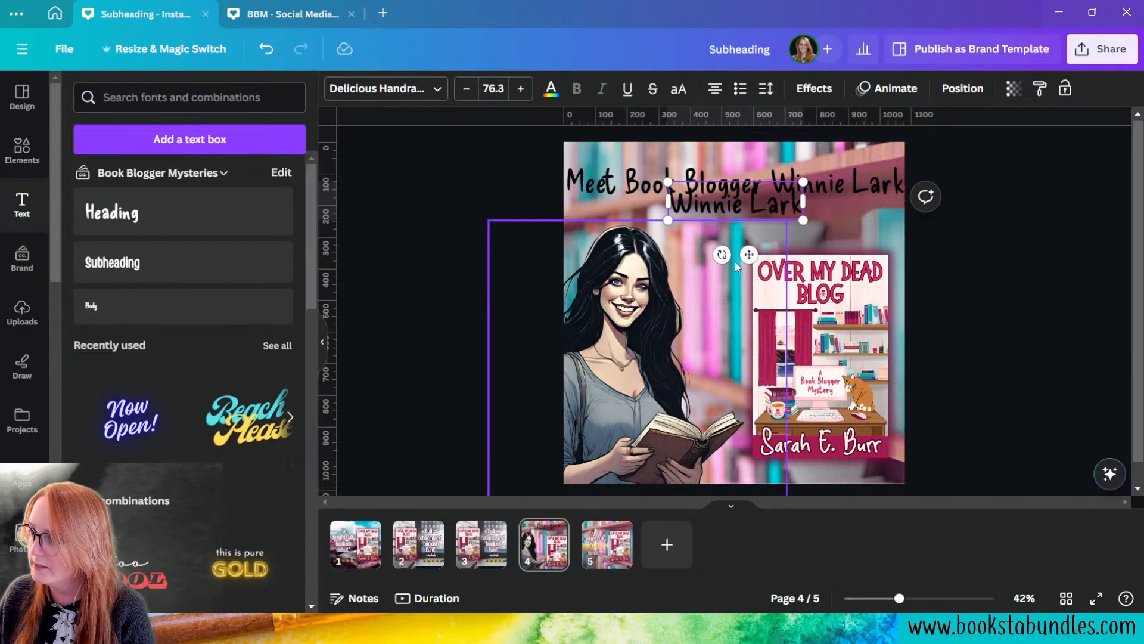
{"action": "left_click_drag", "start_coordinate": [751, 253], "coordinate": [847, 270]}
- Shorten the original heading to "Meet Book Blogger" and move it to the page's upper-left corner
{"action": "left_click", "coordinate": [838, 184]}
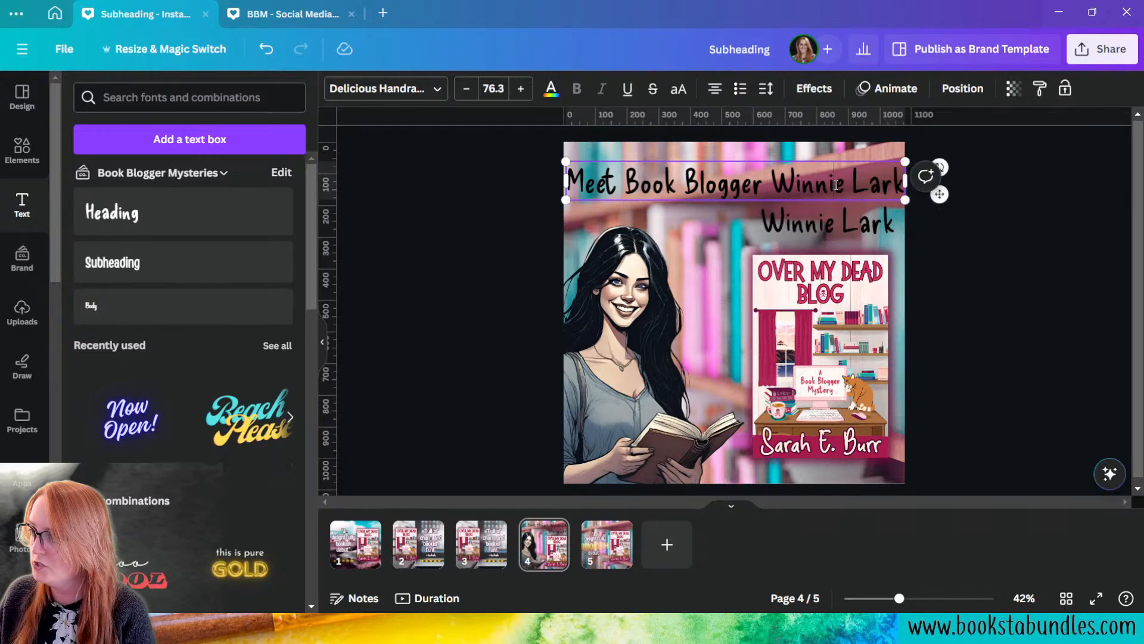
{"action": "left_click_drag", "start_coordinate": [773, 174], "coordinate": [896, 185]}
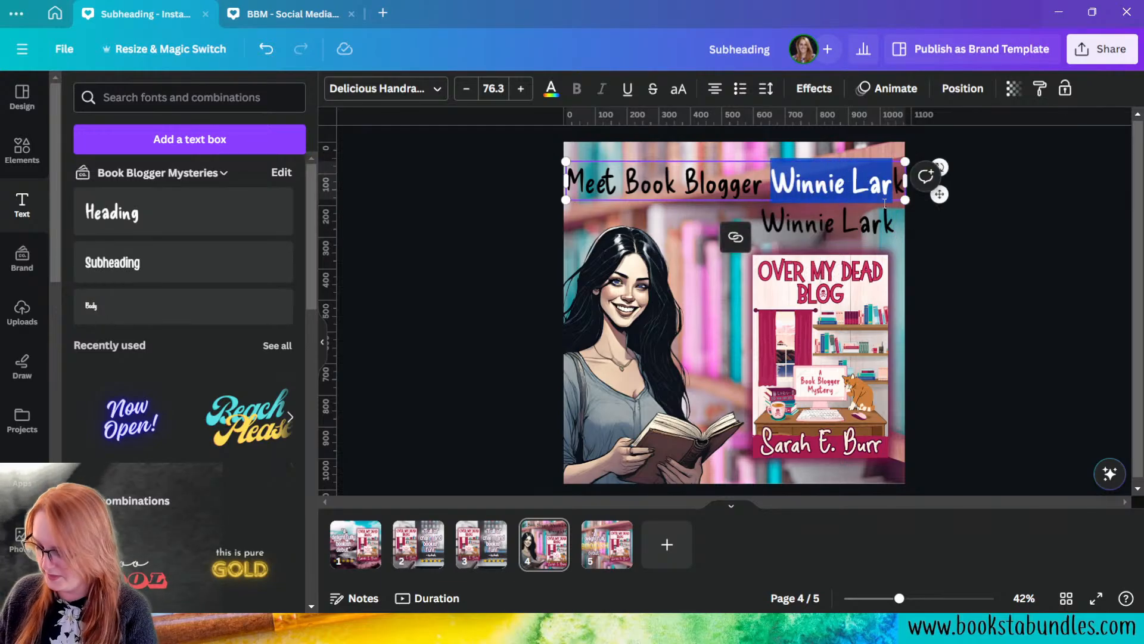
{"action": "key", "text": "BackSpace"}
{"action": "key", "text": "BackSpace"}
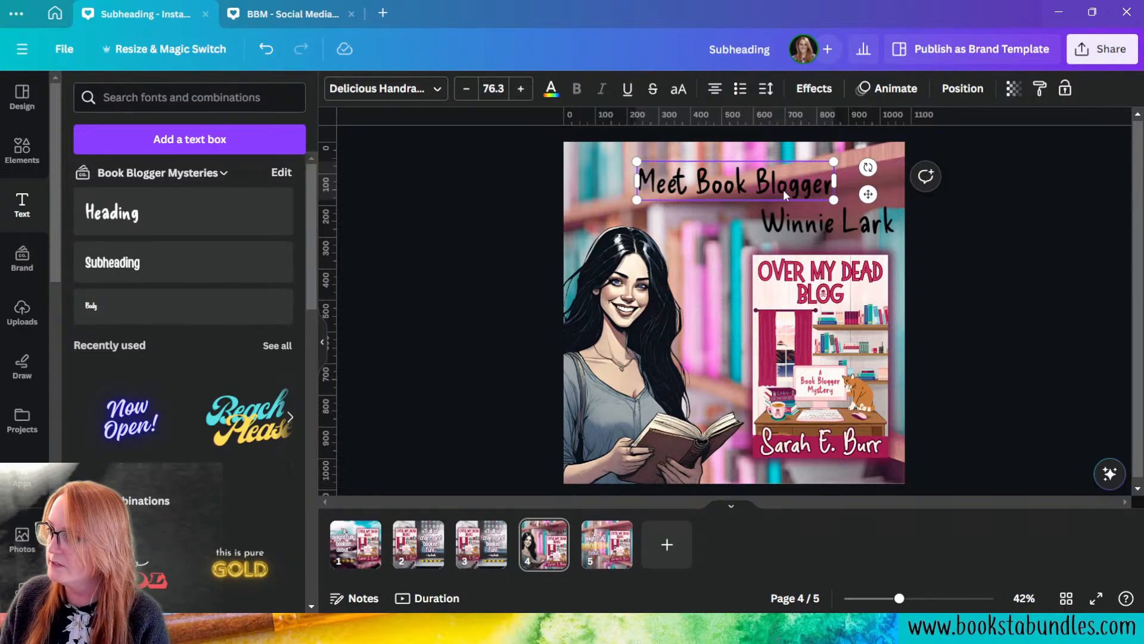
{"action": "left_click_drag", "start_coordinate": [704, 189], "coordinate": [637, 169]}
- Enlarge the "Winnie Lark" text up and to the left, and lower "Meet Book Blogger" slightly toward it
{"action": "left_click", "coordinate": [799, 215]}
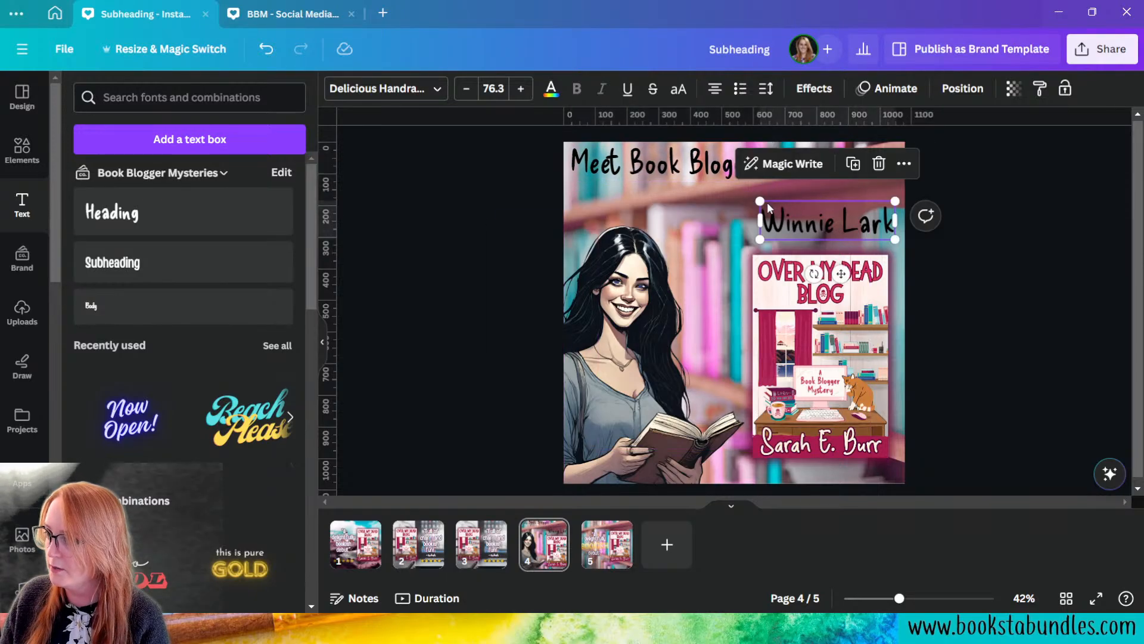
{"action": "left_click_drag", "start_coordinate": [760, 202], "coordinate": [701, 184]}
{"action": "left_click", "coordinate": [668, 169]}
{"action": "left_click", "coordinate": [954, 332]}
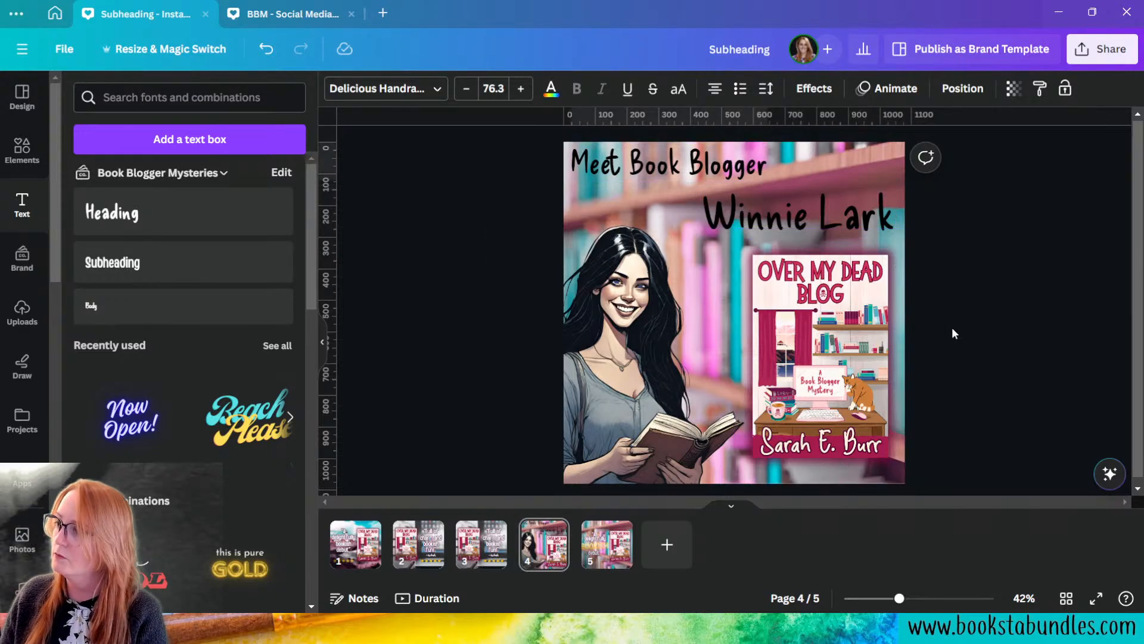
{"action": "left_click", "coordinate": [639, 173]}
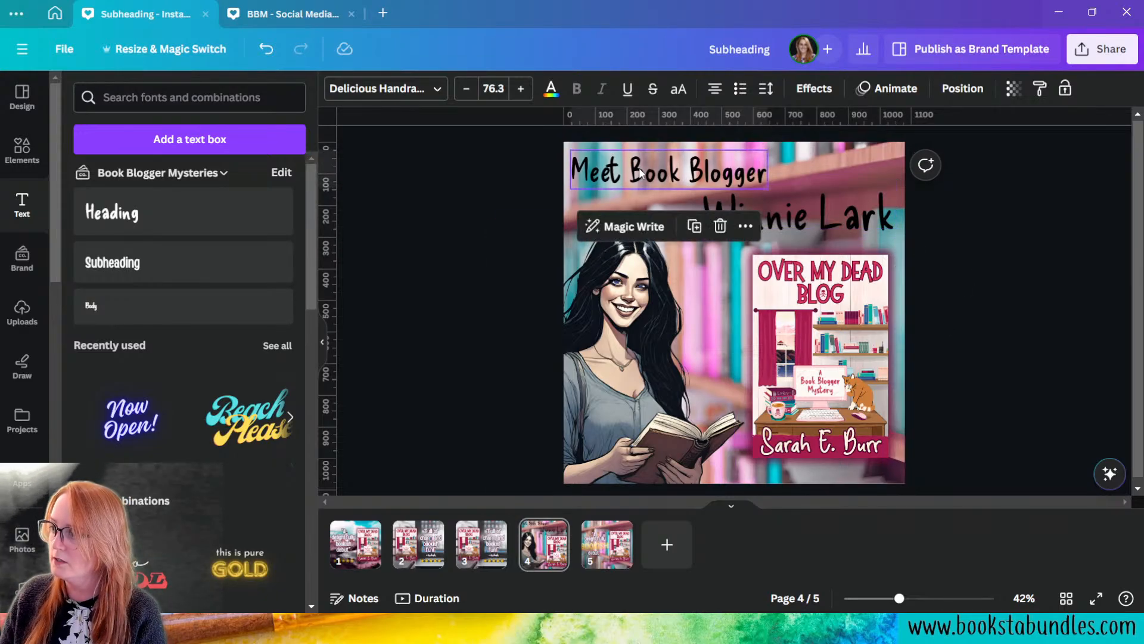
{"action": "left_click", "coordinate": [639, 172]}
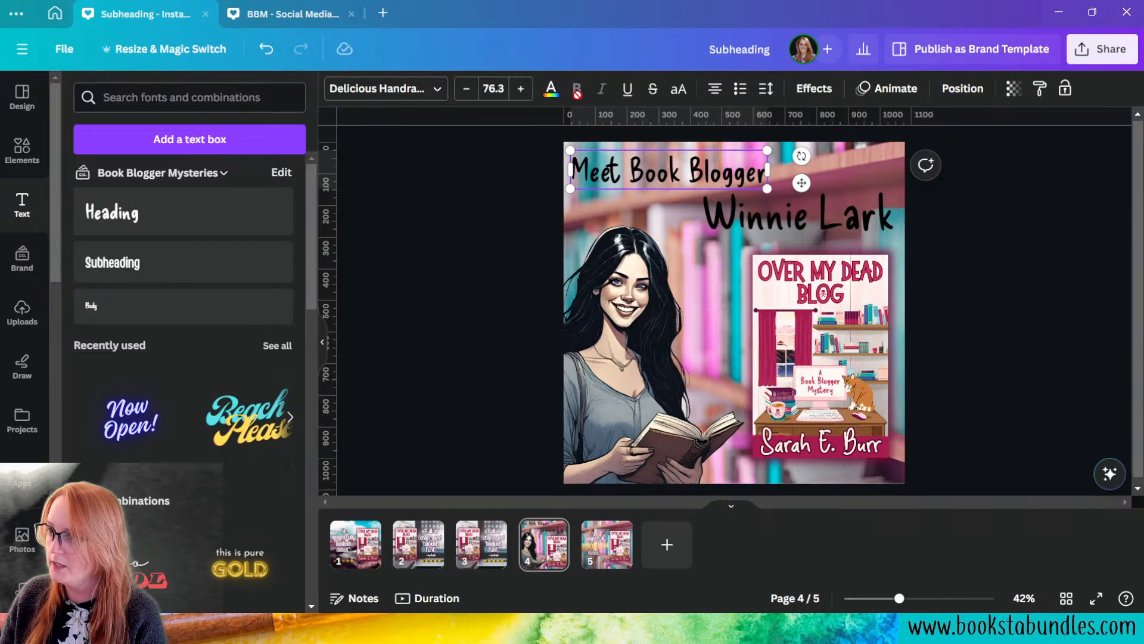
- Recolor the whole "Meet Book Blogger" heading white
{"action": "left_click", "coordinate": [550, 89]}
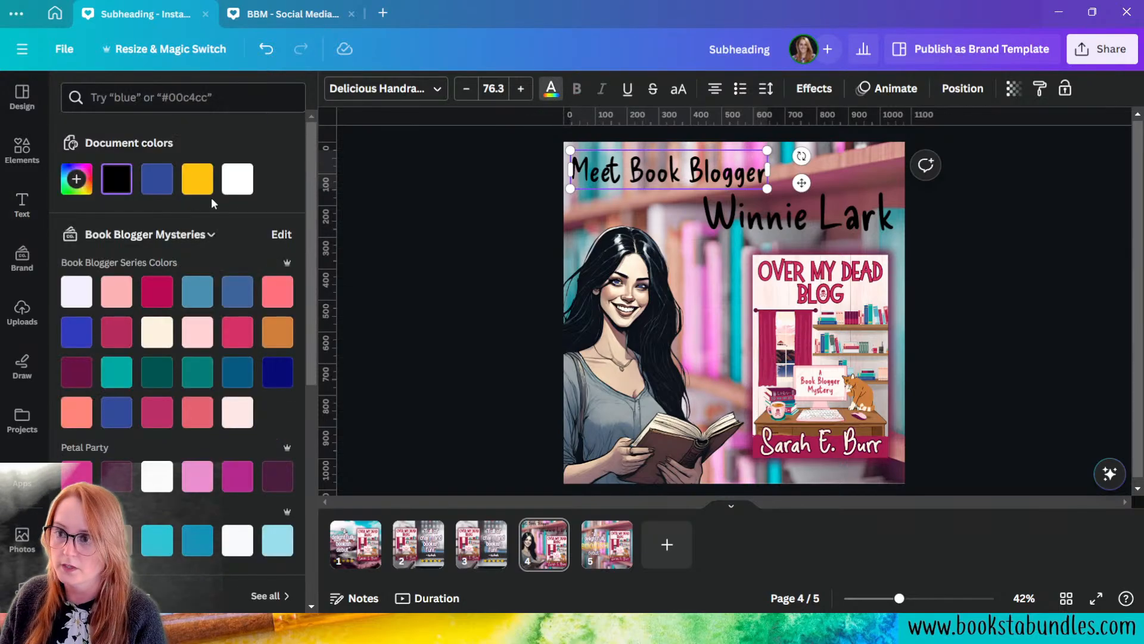
{"action": "left_click", "coordinate": [237, 179]}
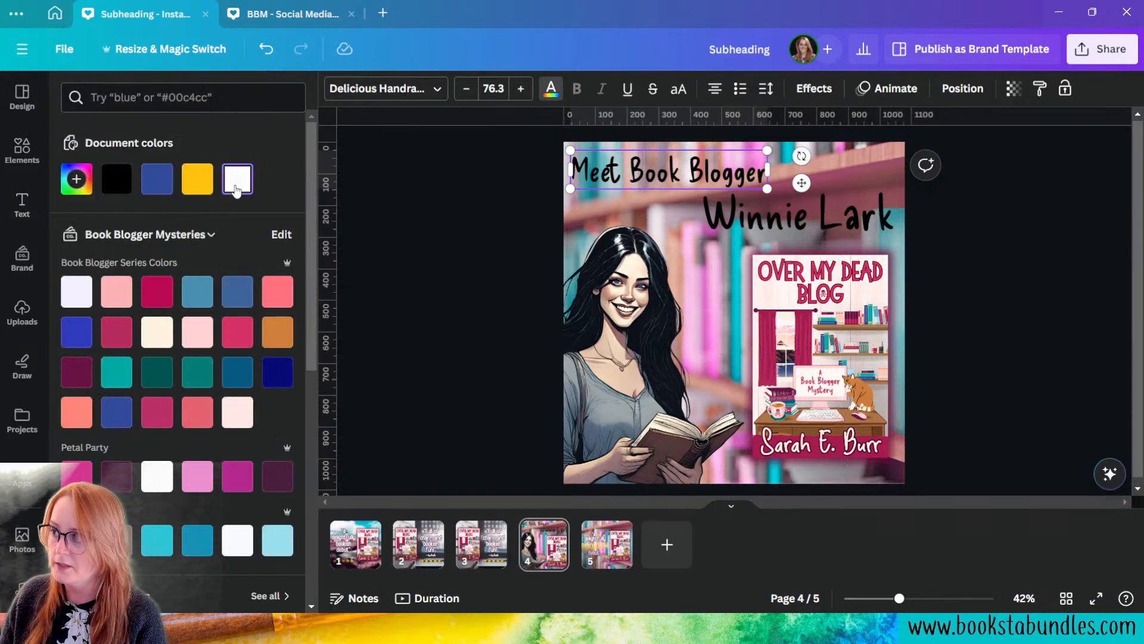
{"action": "left_click", "coordinate": [509, 176]}
{"action": "triple_click", "coordinate": [623, 171]}
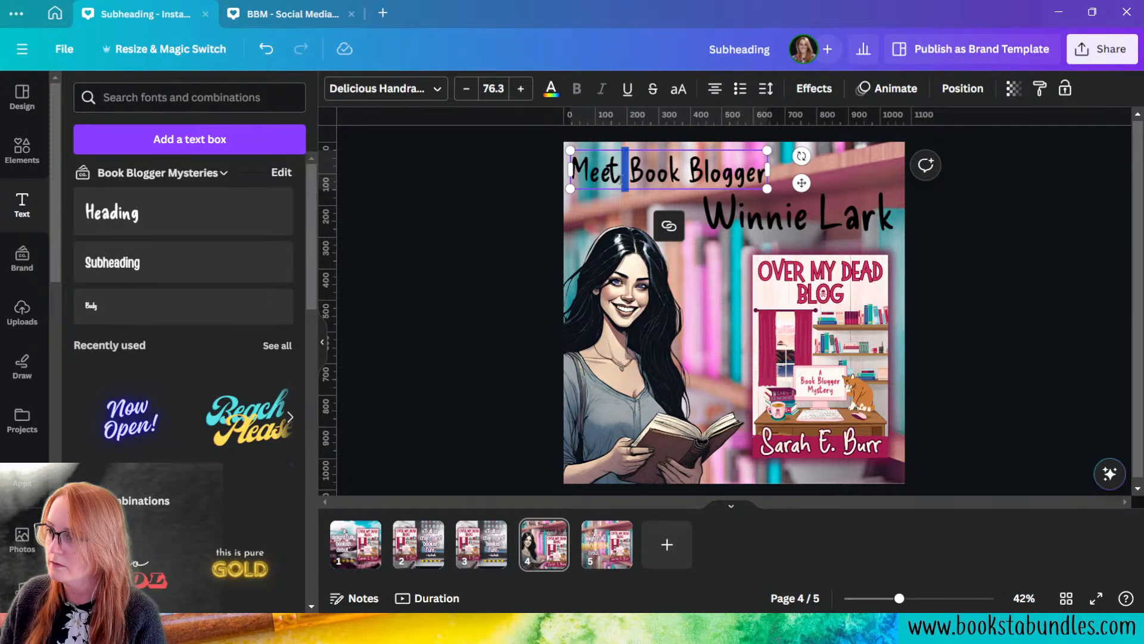
{"action": "left_click", "coordinate": [551, 89]}
{"action": "left_click", "coordinate": [459, 209]}
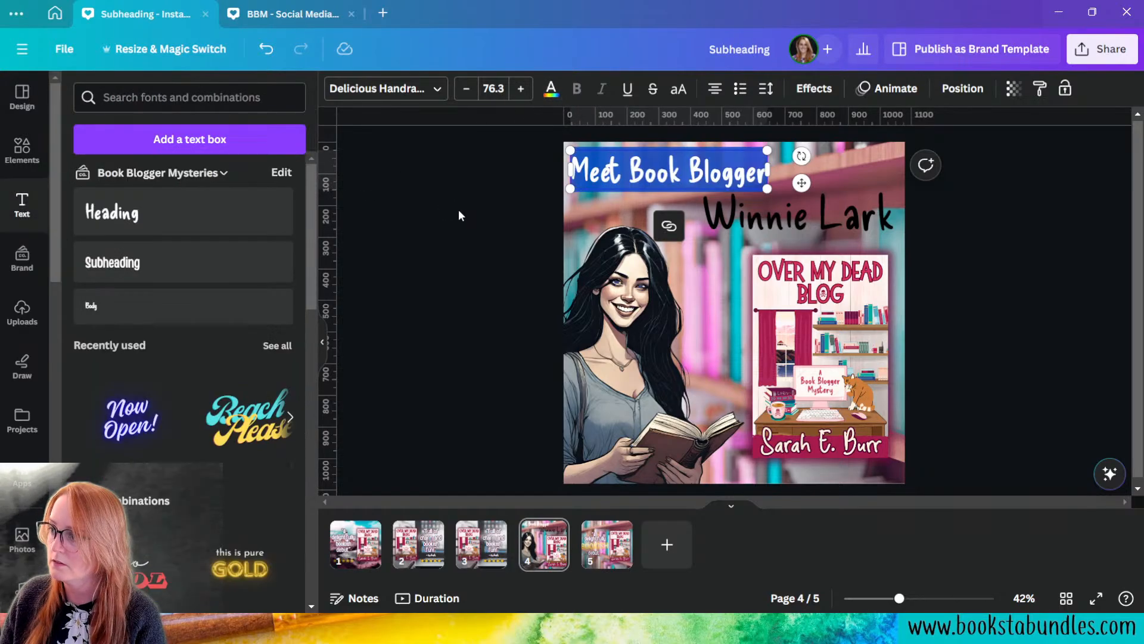
- Copy the text style of "Meet Book Blogger" and apply it to the "Winnie Lark" text
{"action": "left_click", "coordinate": [769, 213]}
{"action": "left_click", "coordinate": [665, 172]}
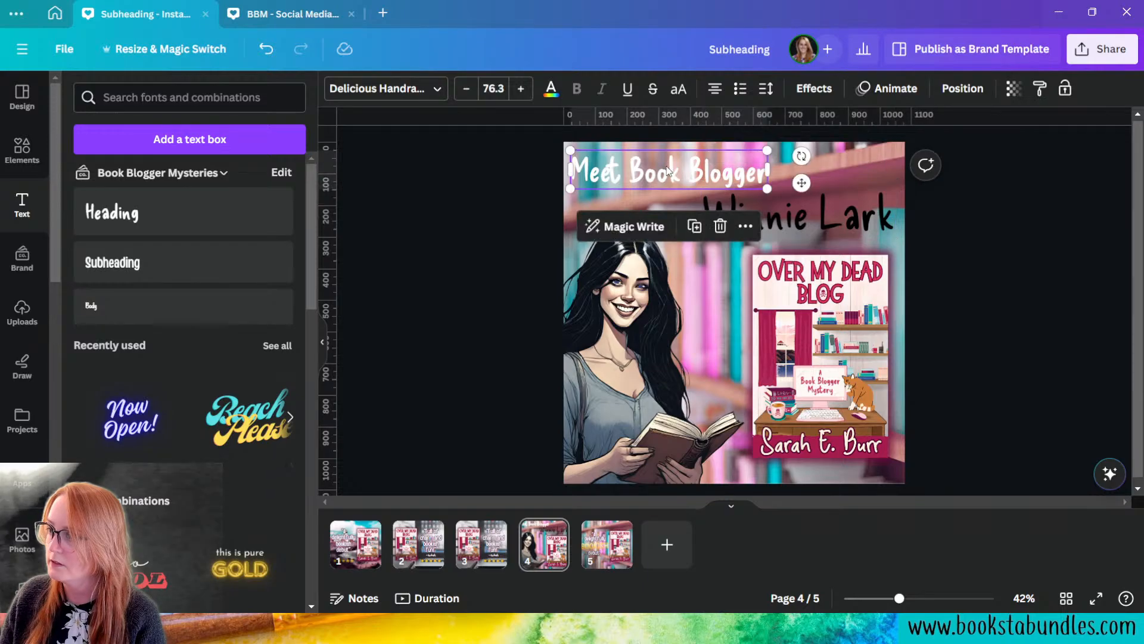
{"action": "left_click", "coordinate": [745, 226]}
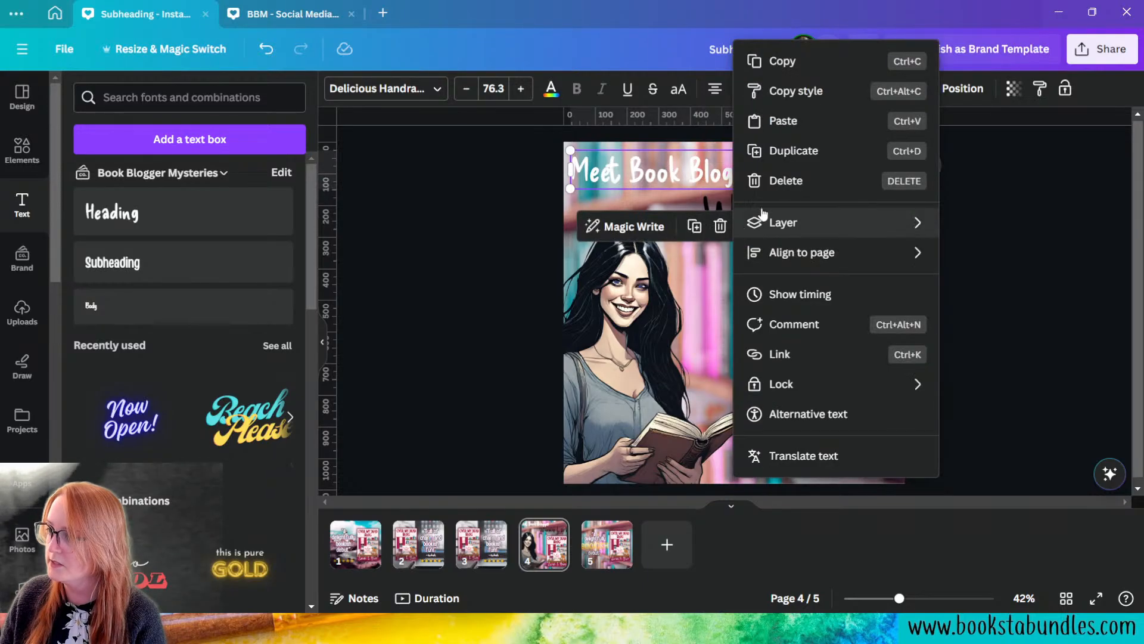
{"action": "left_click", "coordinate": [768, 88]}
{"action": "left_click", "coordinate": [788, 206]}
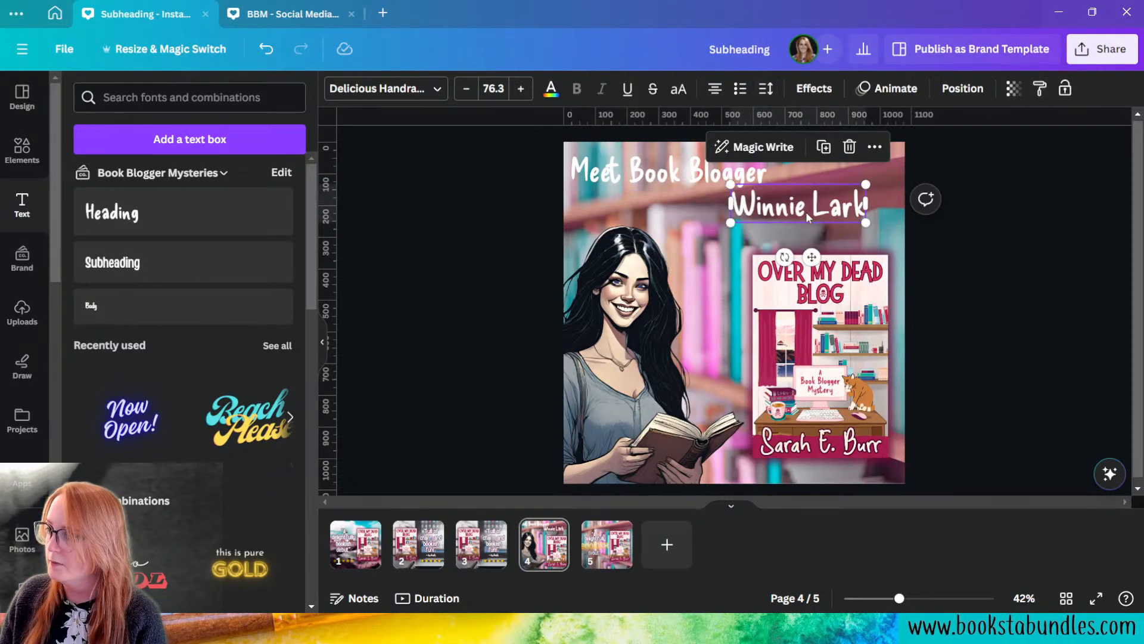
{"action": "left_click", "coordinate": [1013, 271]}
- Give "Meet Book Blogger" an Outline effect in the deep magenta from the Book Blogger Series Colors
{"action": "left_click", "coordinate": [737, 182]}
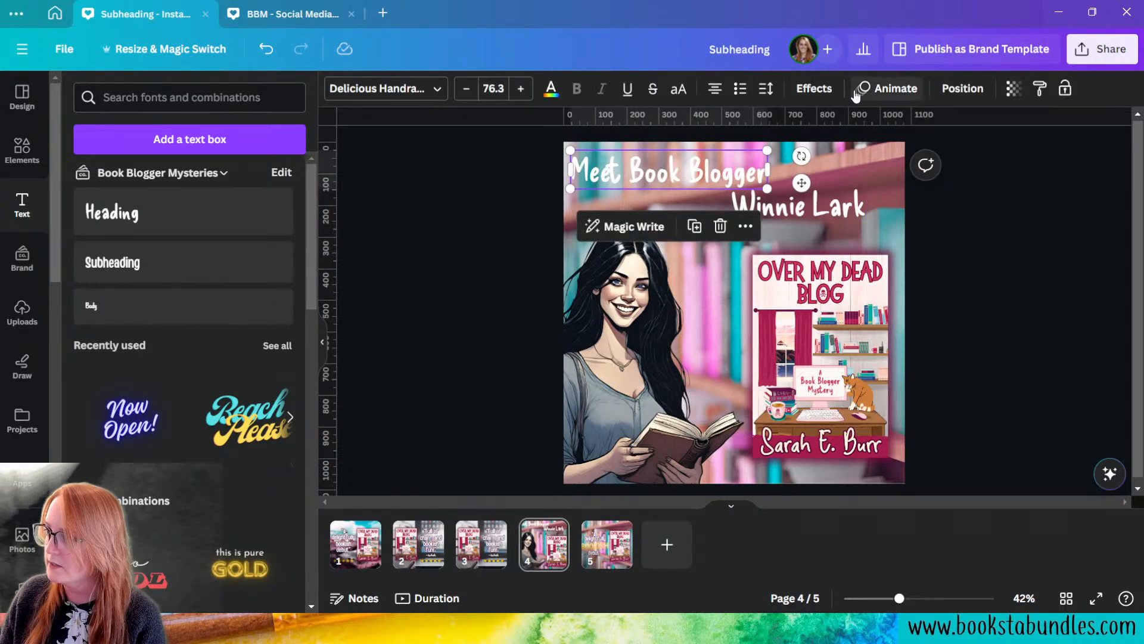
{"action": "left_click", "coordinate": [814, 88]}
{"action": "left_click", "coordinate": [256, 280]}
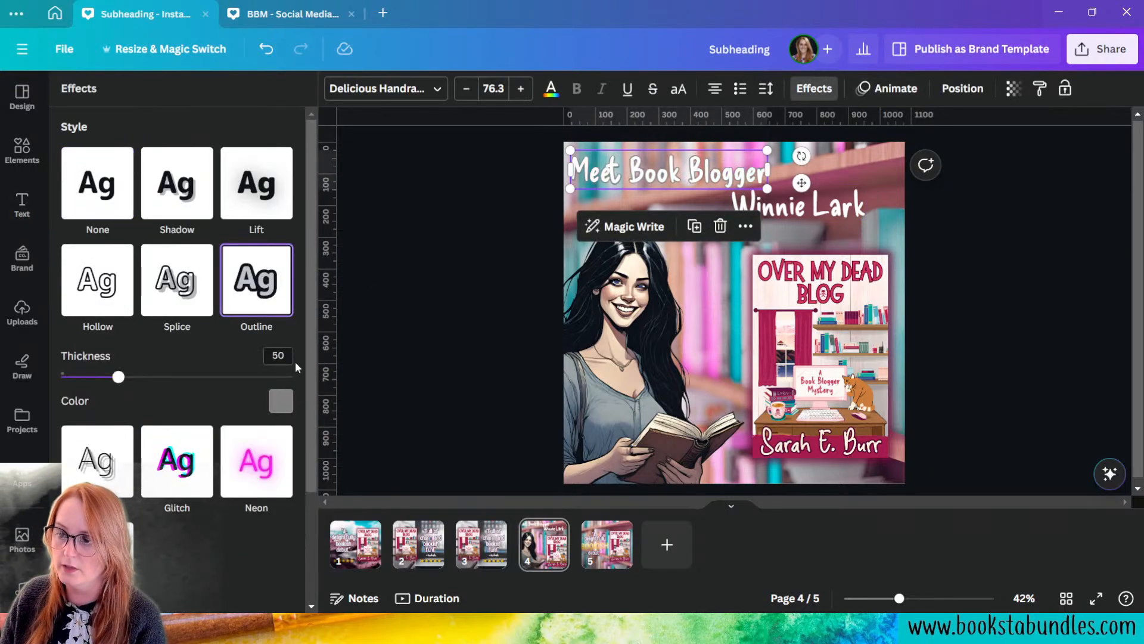
{"action": "left_click", "coordinate": [281, 403]}
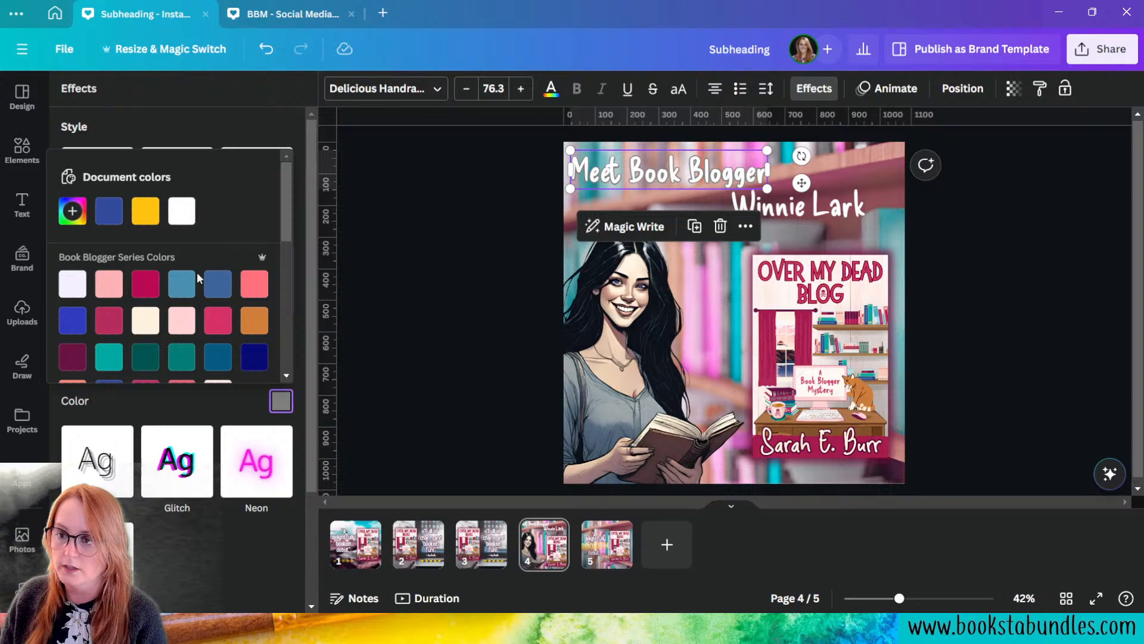
{"action": "left_click", "coordinate": [142, 289]}
{"action": "left_click", "coordinate": [111, 388]}
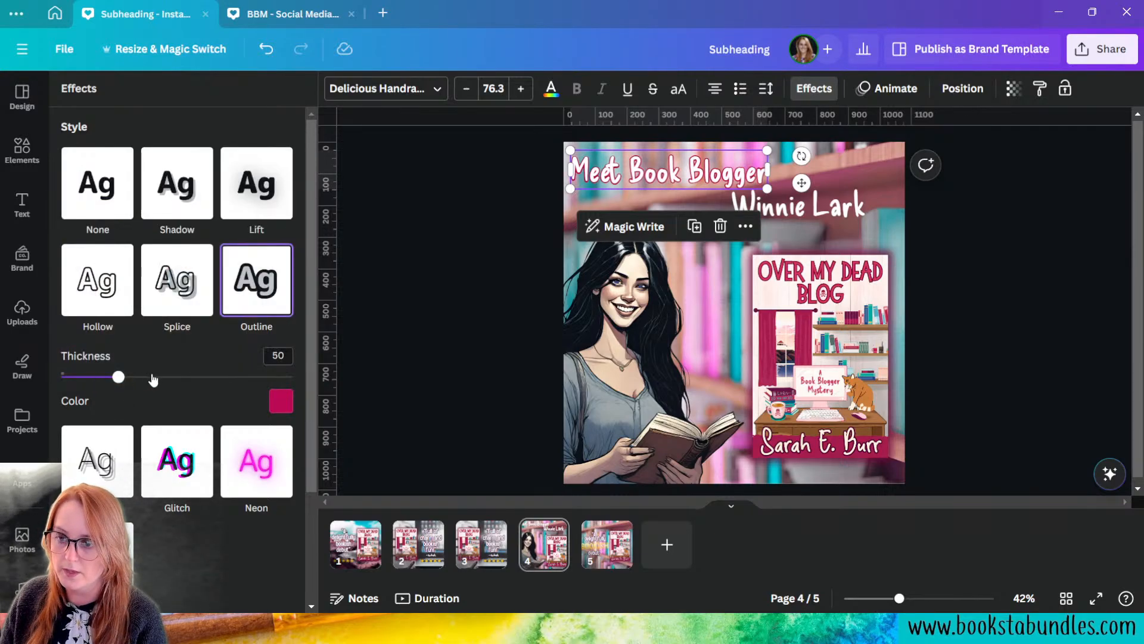
- Set the "Meet Book Blogger" outline thickness to 186 and copy its style onto the character-name text
{"action": "left_click_drag", "start_coordinate": [122, 376], "coordinate": [279, 382]}
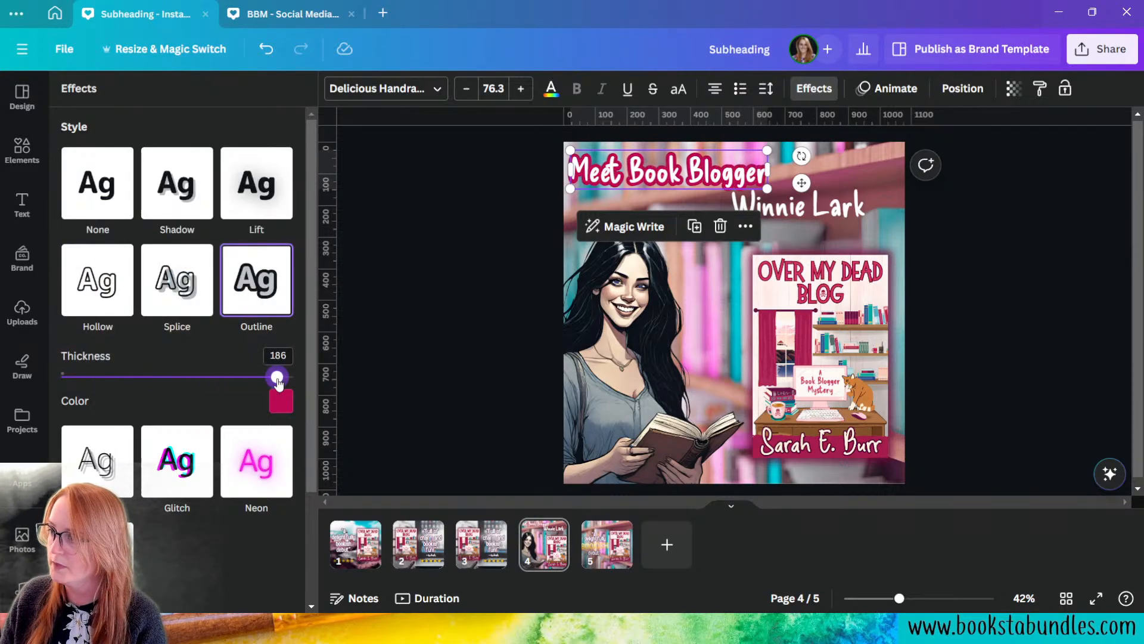
{"action": "left_click", "coordinate": [746, 226]}
{"action": "left_click", "coordinate": [796, 91]}
{"action": "left_click", "coordinate": [801, 222]}
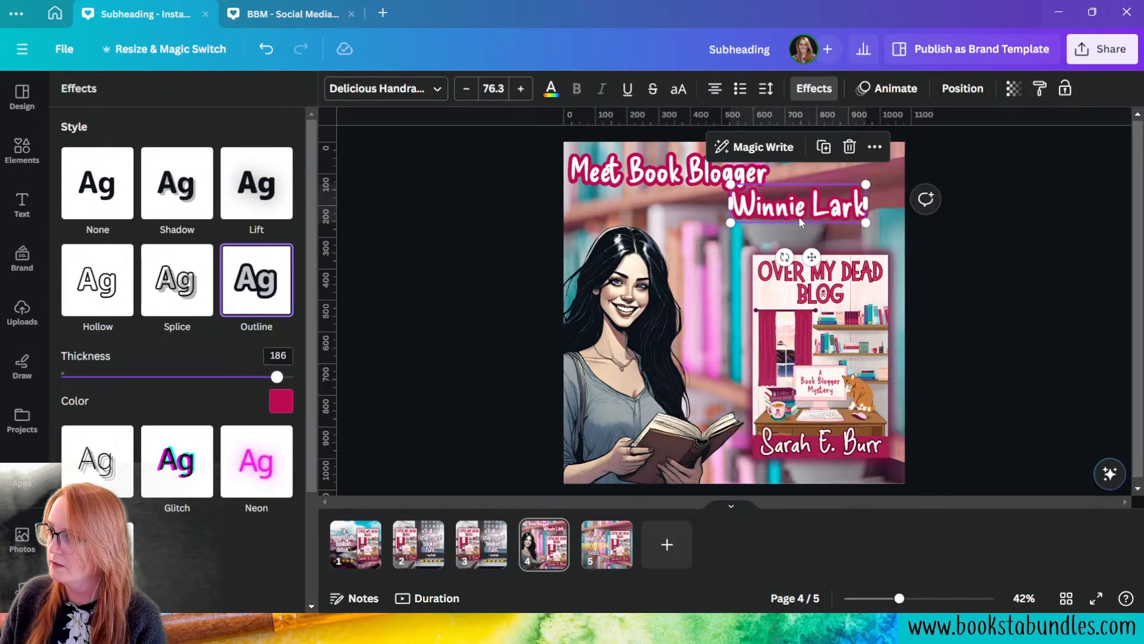
- Enlarge the character-name text to size 119 and move it toward the page's right edge
{"action": "left_click_drag", "start_coordinate": [725, 222], "coordinate": [651, 243]}
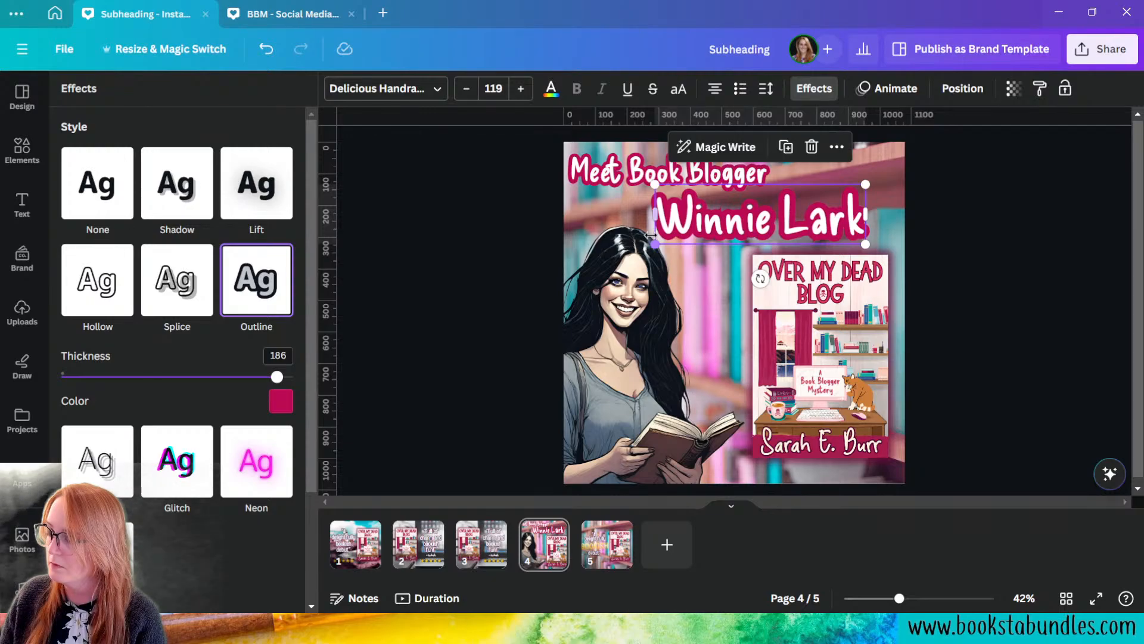
{"action": "left_click_drag", "start_coordinate": [801, 225], "coordinate": [834, 221]}
{"action": "left_click", "coordinate": [1034, 305]}
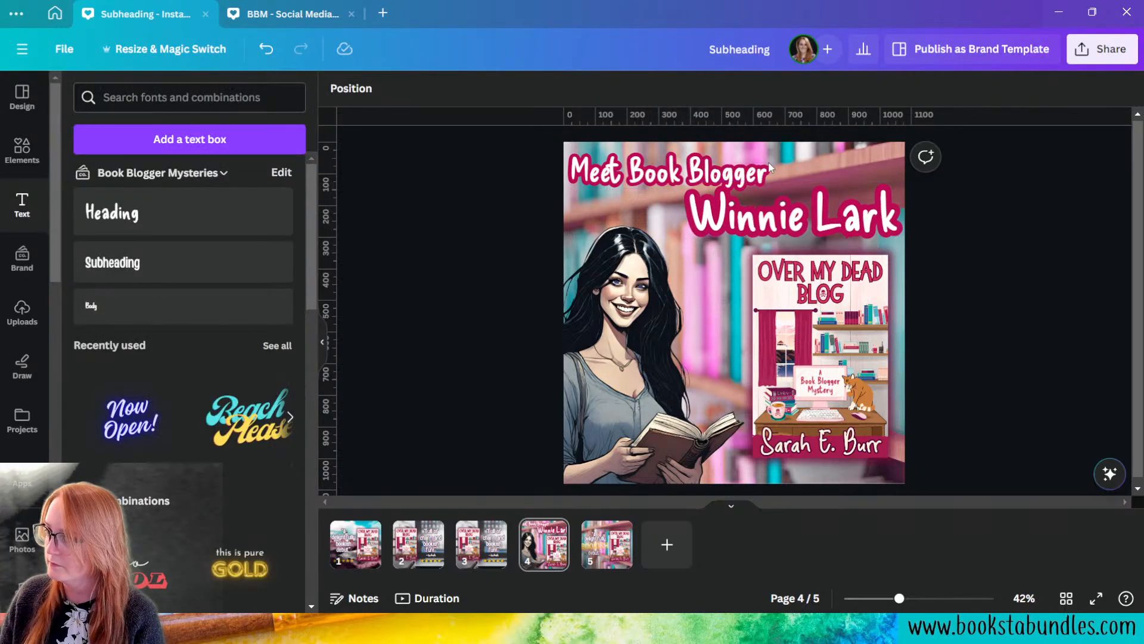
{"action": "left_click", "coordinate": [769, 169]}
{"action": "left_click", "coordinate": [863, 211]}
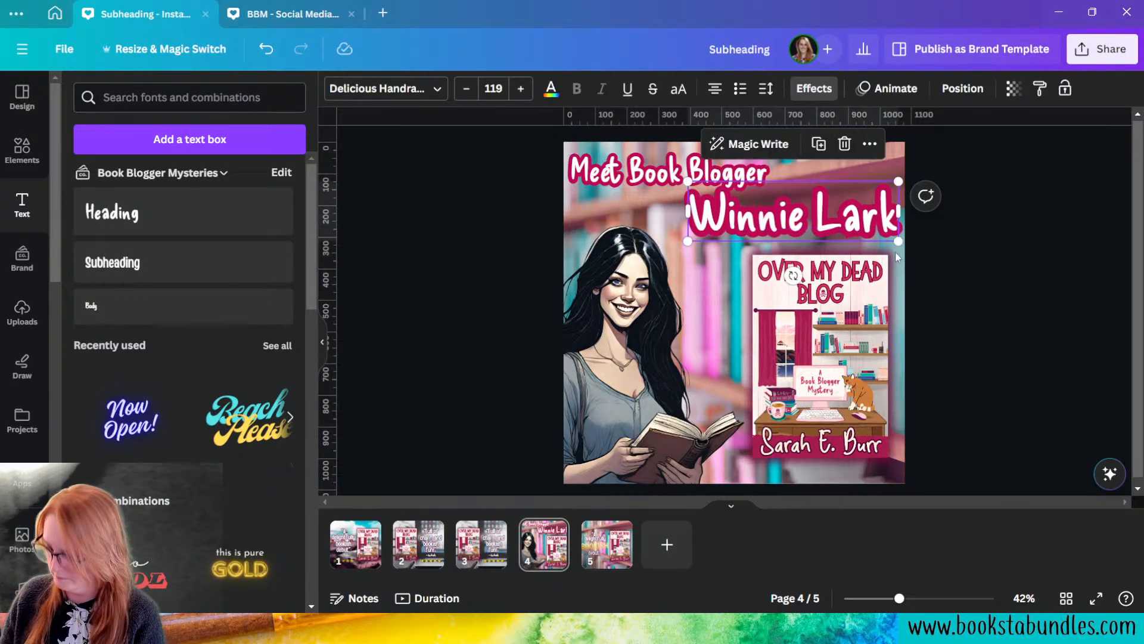
{"action": "scroll", "coordinate": [996, 264], "scroll_direction": "down", "scroll_amount": 1}
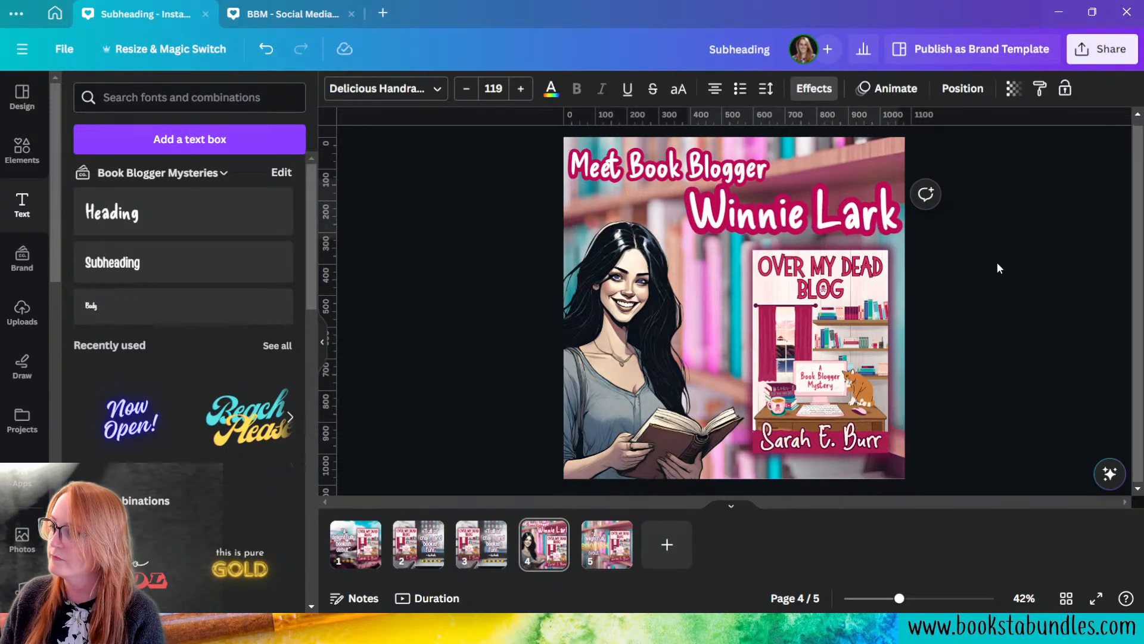
{"action": "left_click", "coordinate": [1042, 361]}
- Shrink the book cover image and shift it slightly left beneath the character name
{"action": "left_click", "coordinate": [810, 440]}
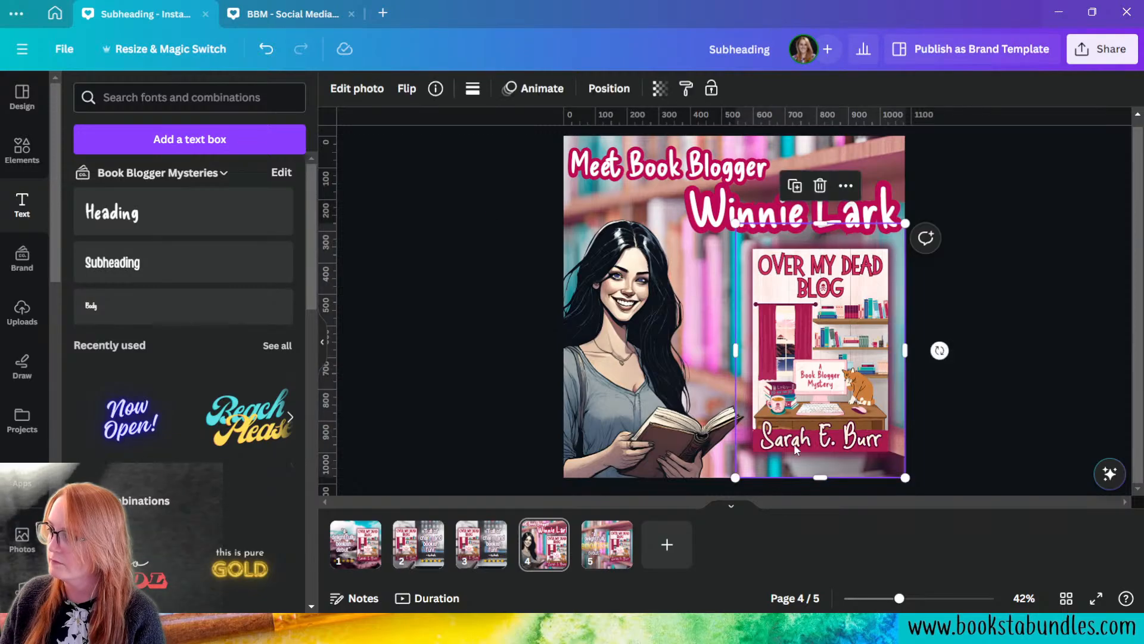
{"action": "left_click_drag", "start_coordinate": [737, 481], "coordinate": [758, 443]}
{"action": "left_click_drag", "start_coordinate": [844, 384], "coordinate": [838, 384]}
{"action": "left_click", "coordinate": [1017, 360]}
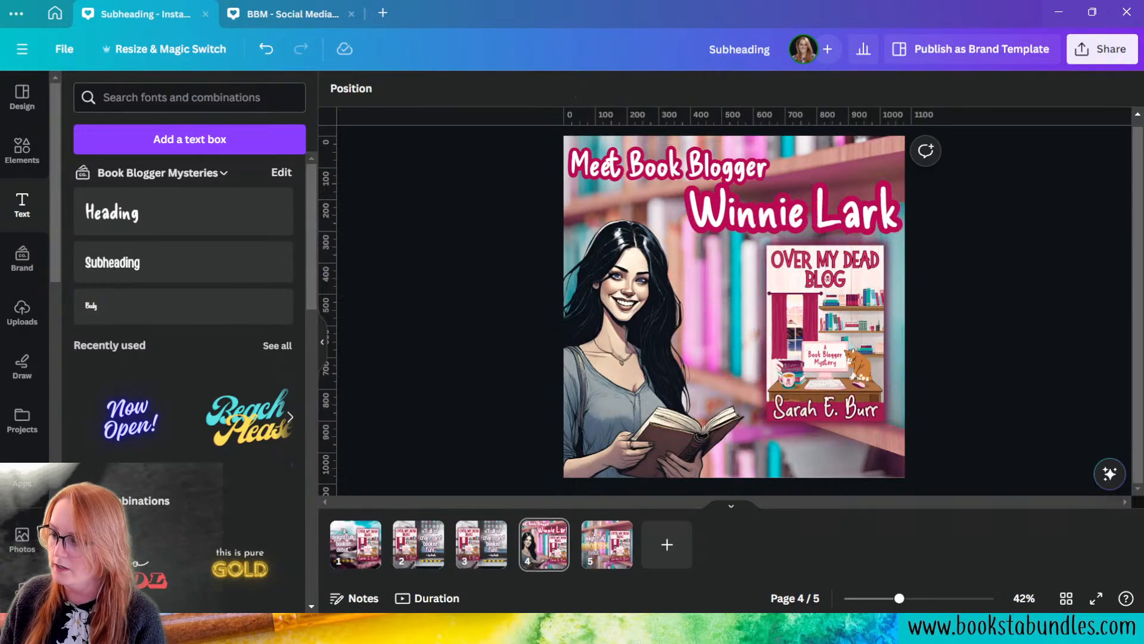
- Copy the review quote text from page 1 and paste it onto page 4
{"action": "left_click", "coordinate": [475, 557]}
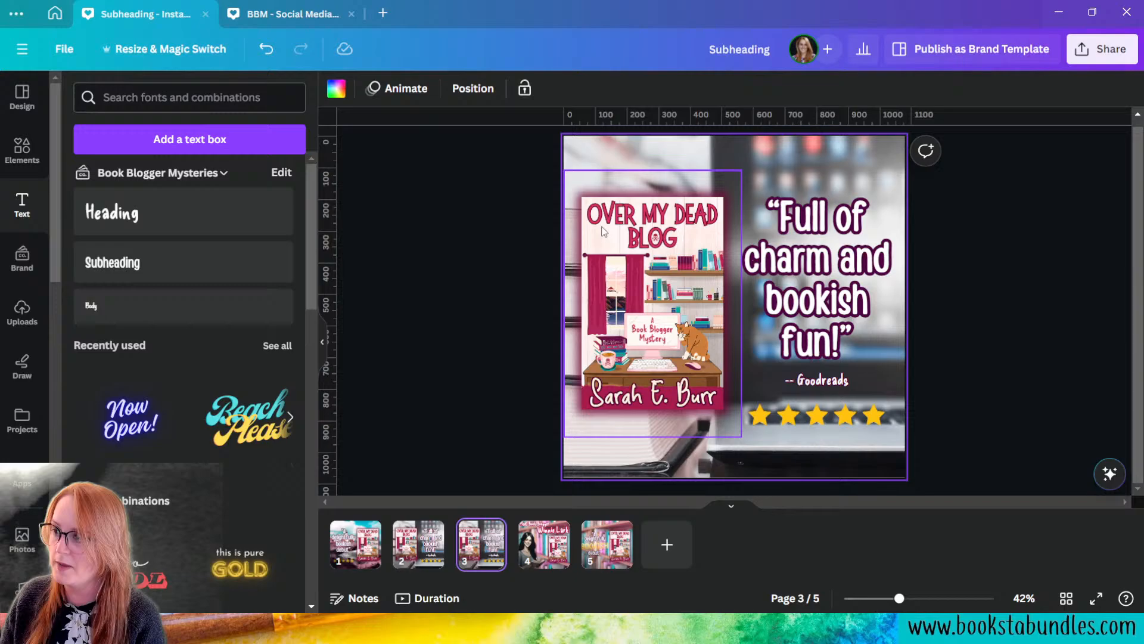
{"action": "left_click", "coordinate": [826, 292]}
{"action": "left_click", "coordinate": [356, 543]}
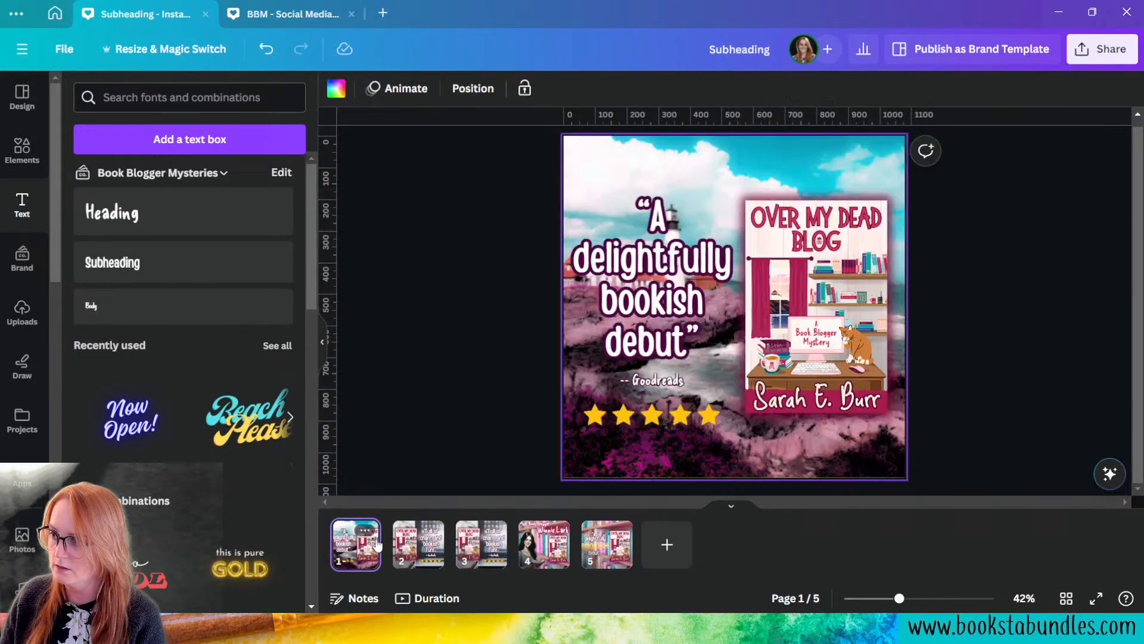
{"action": "left_click", "coordinate": [627, 265]}
{"action": "key", "text": "ctrl+c"}
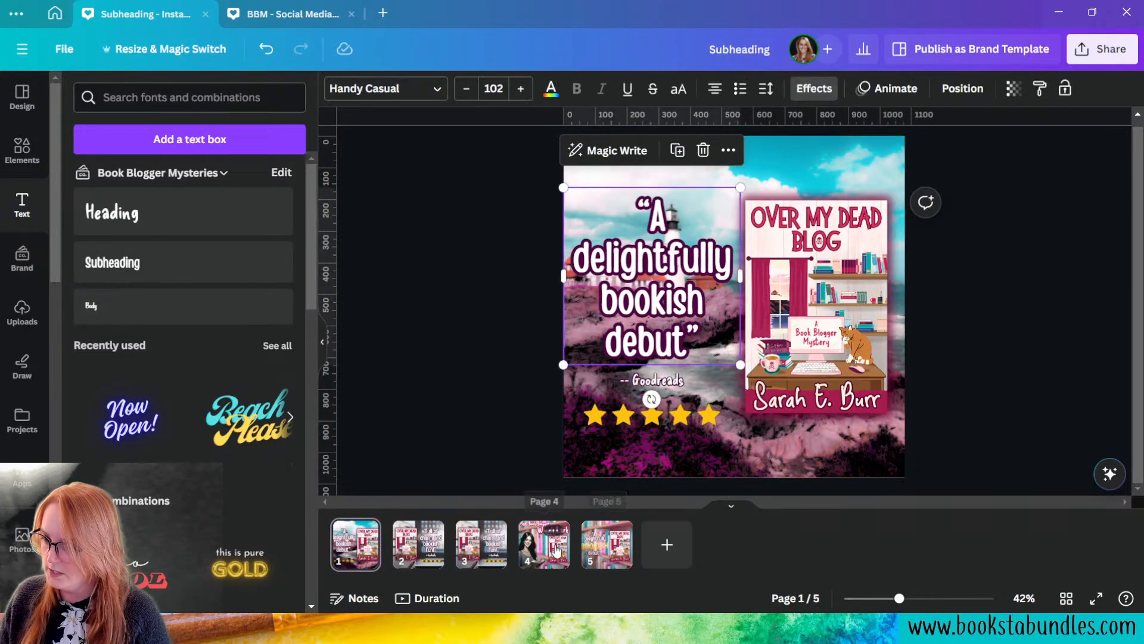
{"action": "left_click", "coordinate": [544, 544]}
{"action": "key", "text": "ctrl+v"}
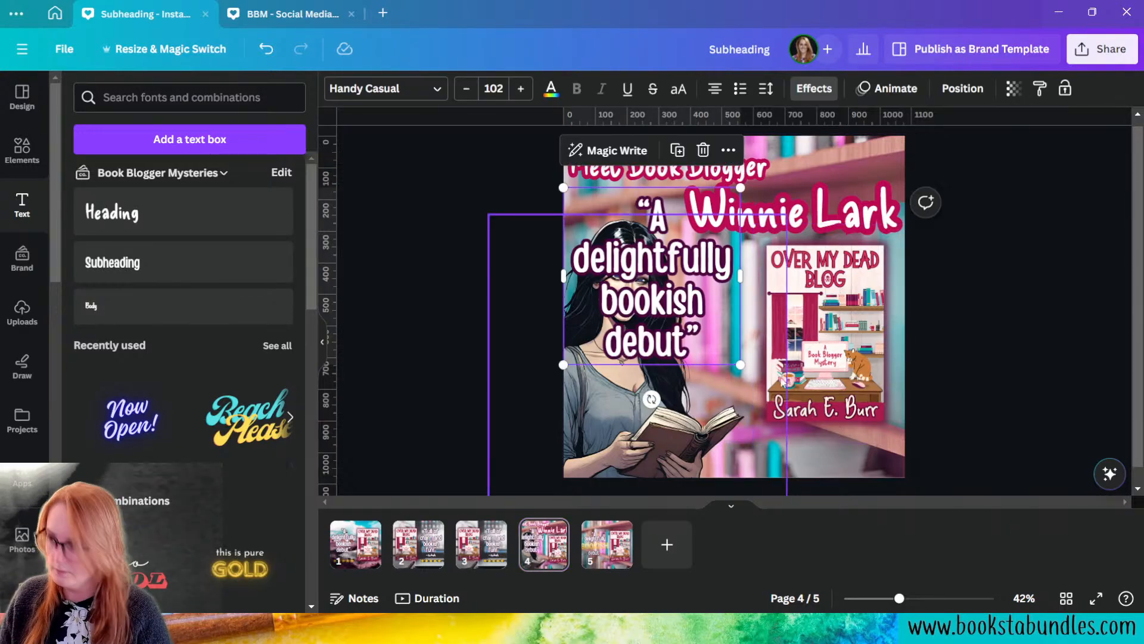
- Replace the pasted quote's text with "in her first case!"
{"action": "left_click", "coordinate": [675, 255]}
{"action": "type", "text": "in her"}
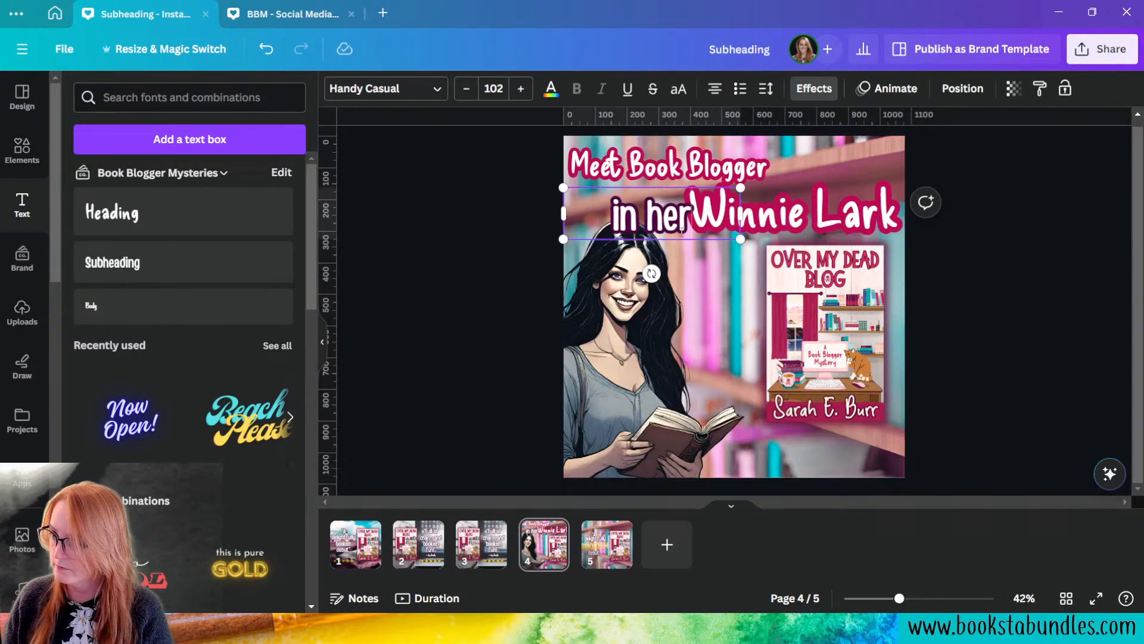
{"action": "type", "text": " first case!"}
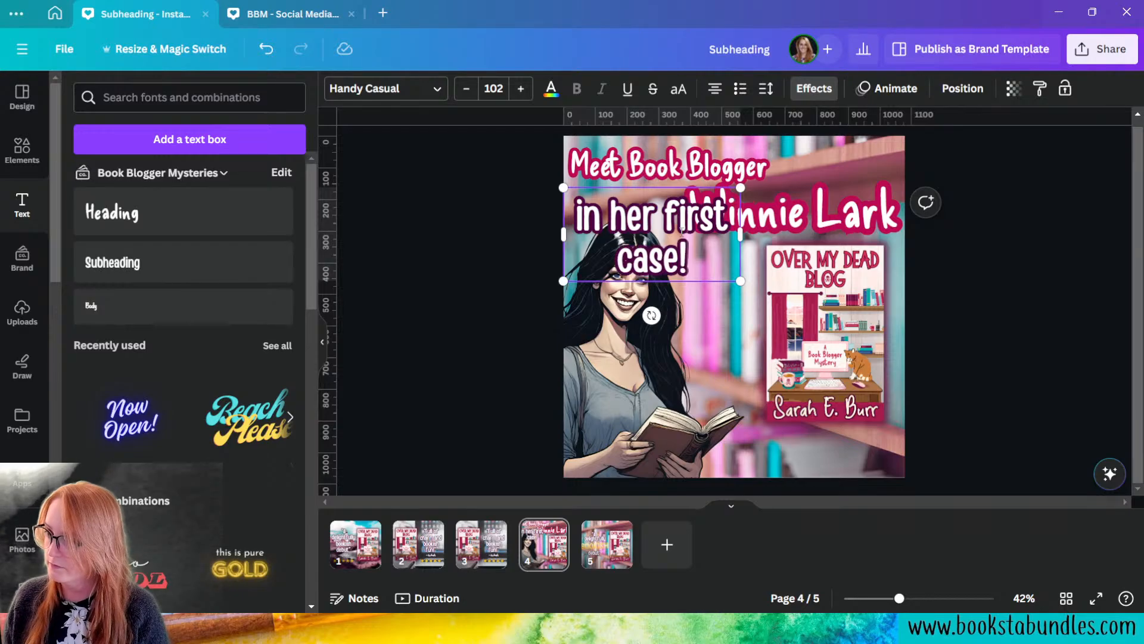
- Scale the "in her first case!" text down to size 58 and place it on one line below the book cover
{"action": "left_click_drag", "start_coordinate": [563, 188], "coordinate": [640, 229]}
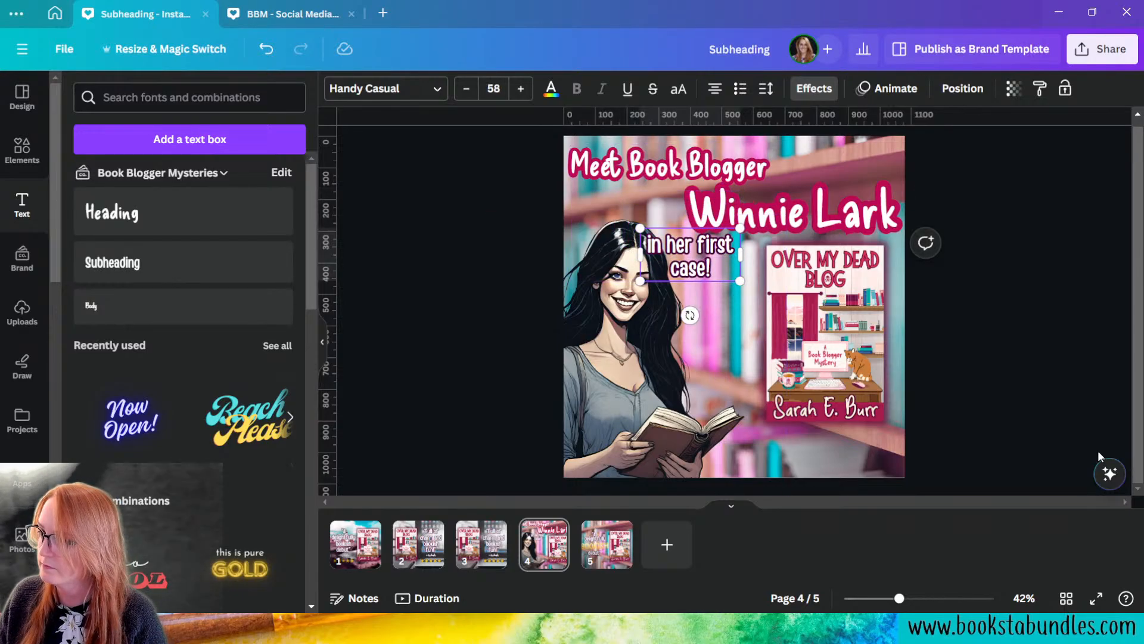
{"action": "left_click_drag", "start_coordinate": [693, 267], "coordinate": [906, 453]}
{"action": "left_click_drag", "start_coordinate": [828, 442], "coordinate": [834, 451]}
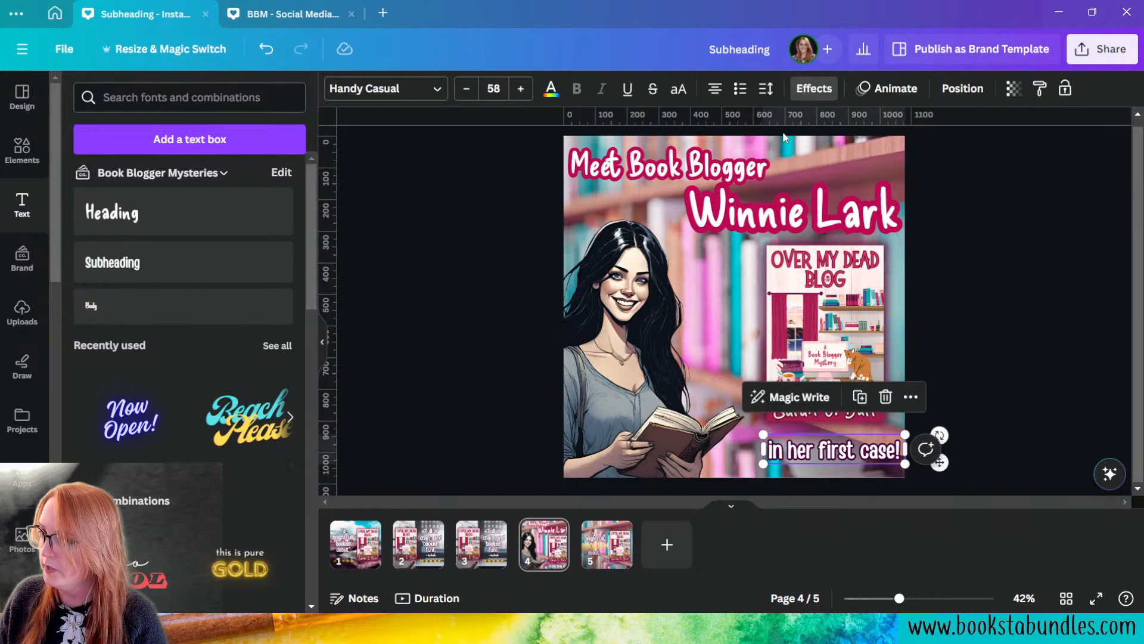
- Give the "in her first case!" text a crimson outline from Book Blogger Series Colors with thickness 169
{"action": "left_click", "coordinate": [813, 89]}
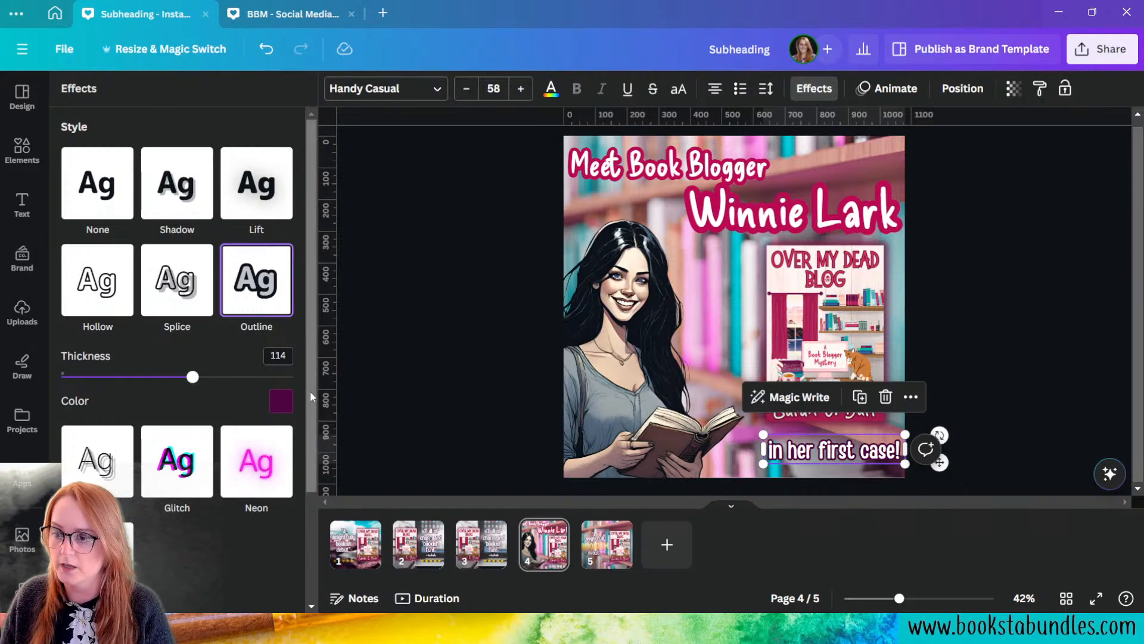
{"action": "left_click", "coordinate": [283, 402]}
{"action": "left_click", "coordinate": [147, 280]}
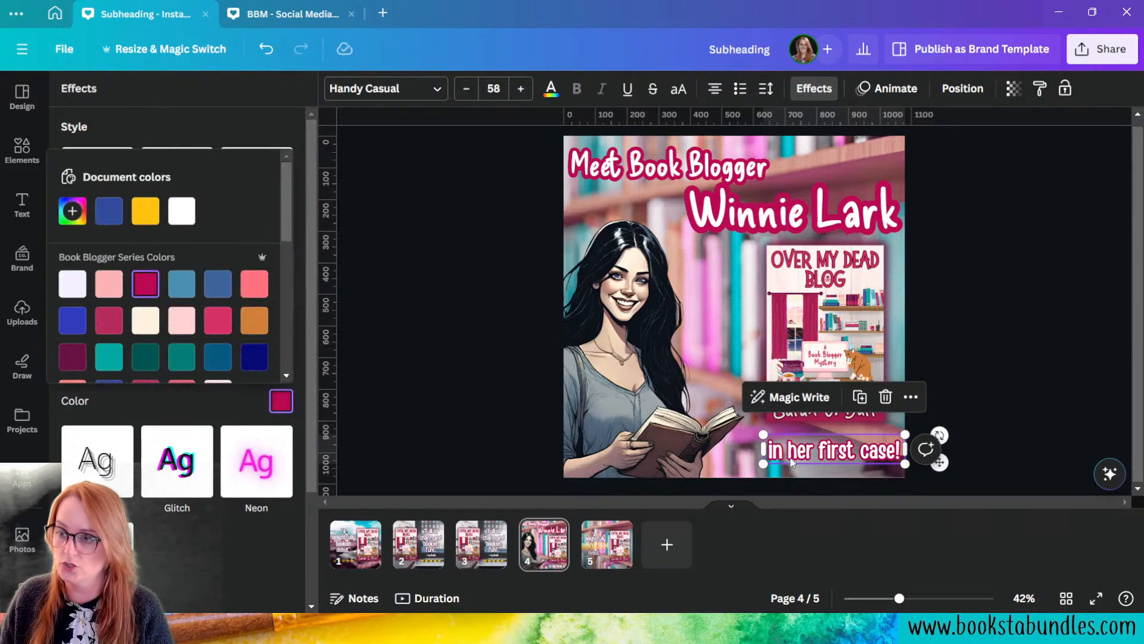
{"action": "left_click", "coordinate": [206, 398]}
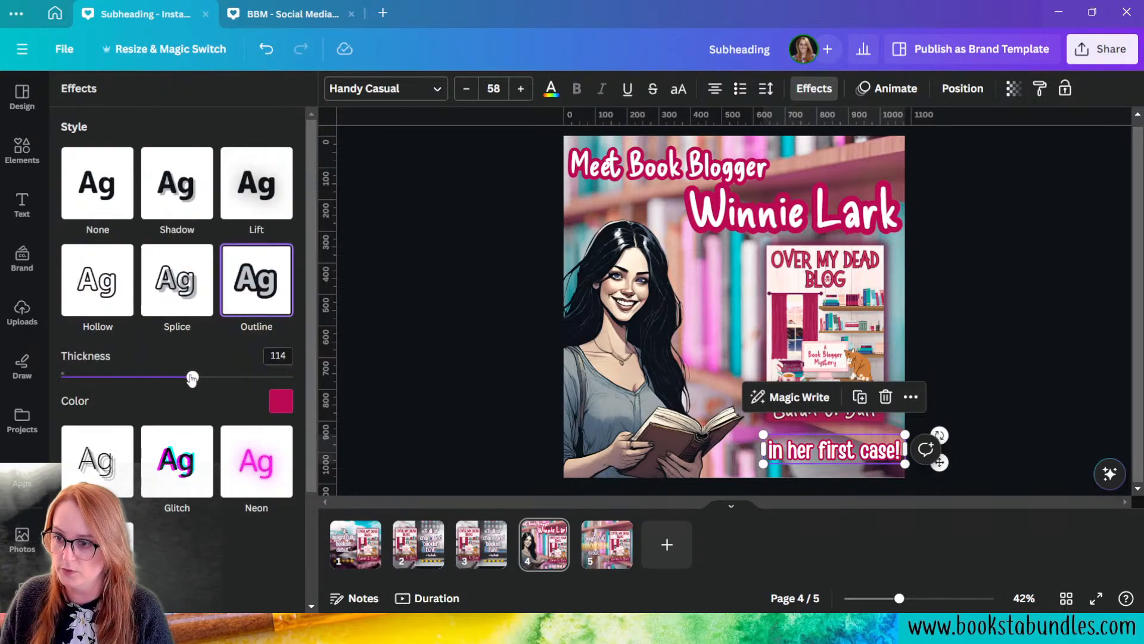
{"action": "left_click_drag", "start_coordinate": [192, 379], "coordinate": [258, 384]}
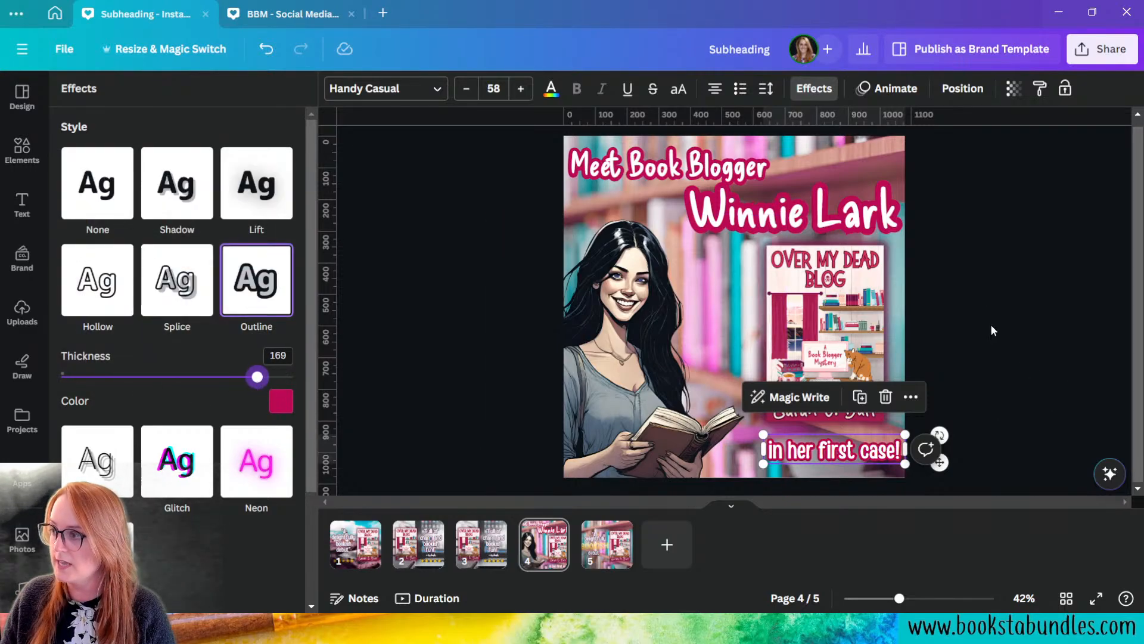
{"action": "left_click", "coordinate": [1089, 244]}
- Shift the "in her first case!" text slightly left so it sits centred under the book cover
{"action": "left_click", "coordinate": [865, 457]}
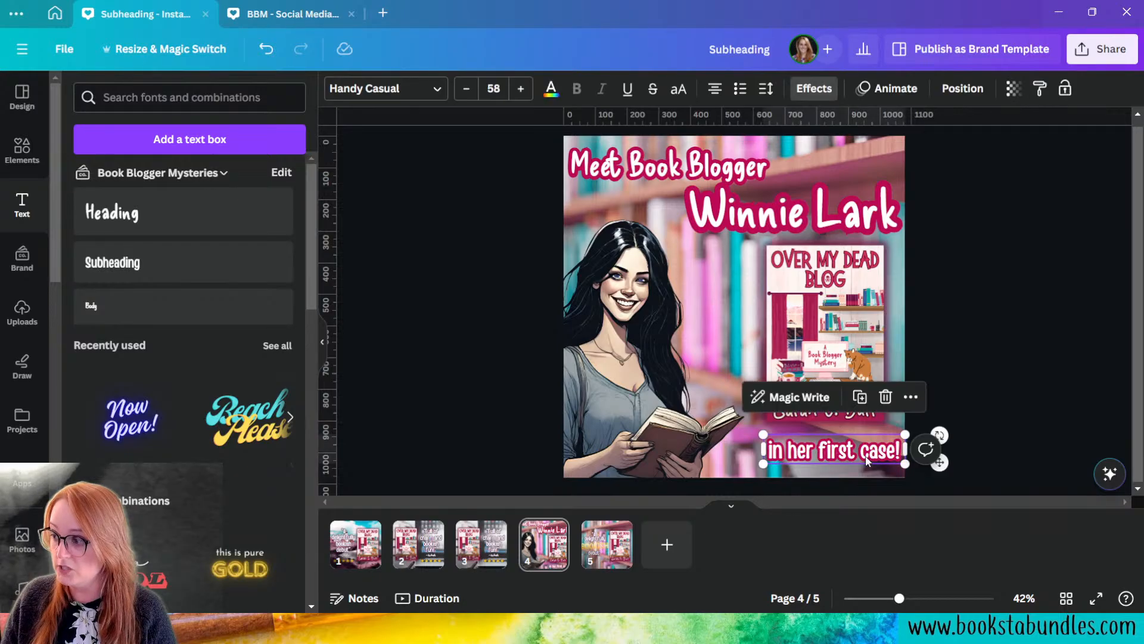
{"action": "left_click_drag", "start_coordinate": [865, 458], "coordinate": [857, 456]}
{"action": "left_click", "coordinate": [971, 295]}
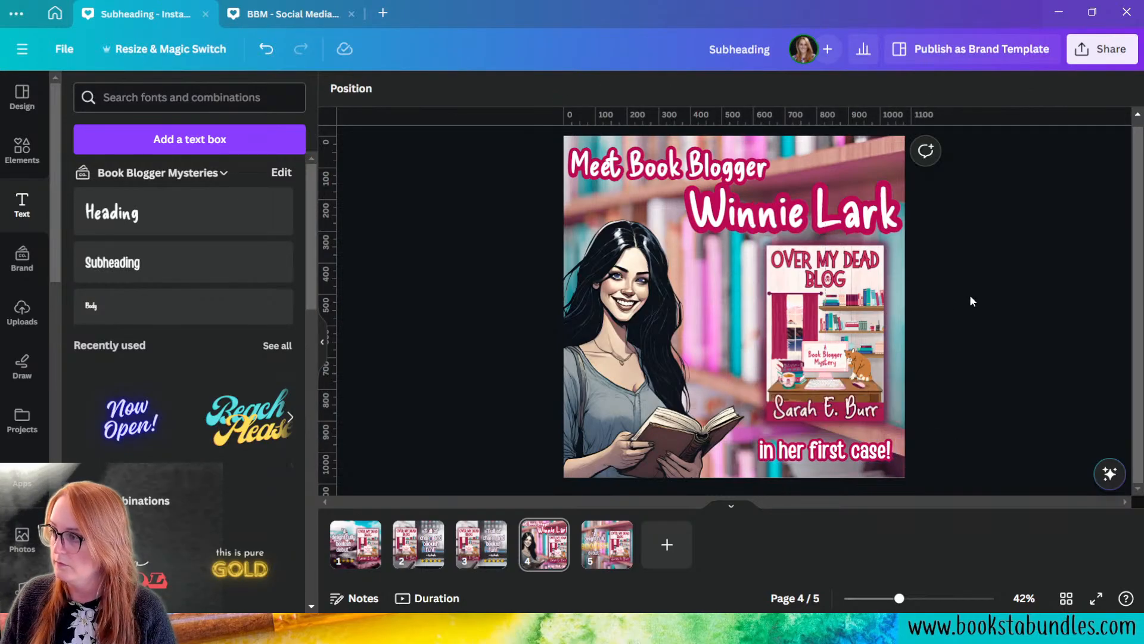
- Nudge the book cover image down, closer to the "in her first case!" text
{"action": "left_click_drag", "start_coordinate": [953, 298], "coordinate": [842, 309]}
{"action": "key", "text": "Down"}
{"action": "key", "text": "Down"}
{"action": "key", "text": "Down"}
{"action": "key", "text": "Down"}
{"action": "key", "text": "Down"}
{"action": "key", "text": "Down"}
{"action": "key", "text": "Down"}
{"action": "key", "text": "Down"}
{"action": "key", "text": "Down"}
{"action": "key", "text": "Down"}
{"action": "key", "text": "Down"}
{"action": "key", "text": "Down"}
{"action": "key", "text": "Down"}
{"action": "key", "text": "Down"}
{"action": "key", "text": "Down"}
{"action": "key", "text": "Down"}
{"action": "key", "text": "Down"}
{"action": "key", "text": "Down"}
{"action": "key", "text": "Down"}
{"action": "key", "text": "Down"}
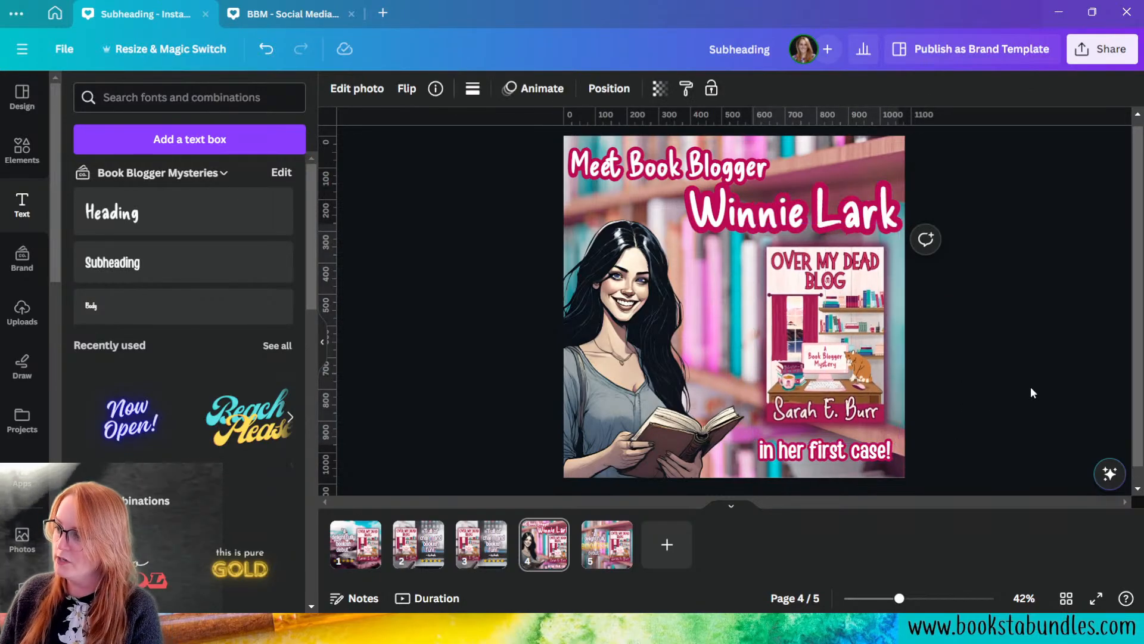
{"action": "left_click", "coordinate": [966, 341]}
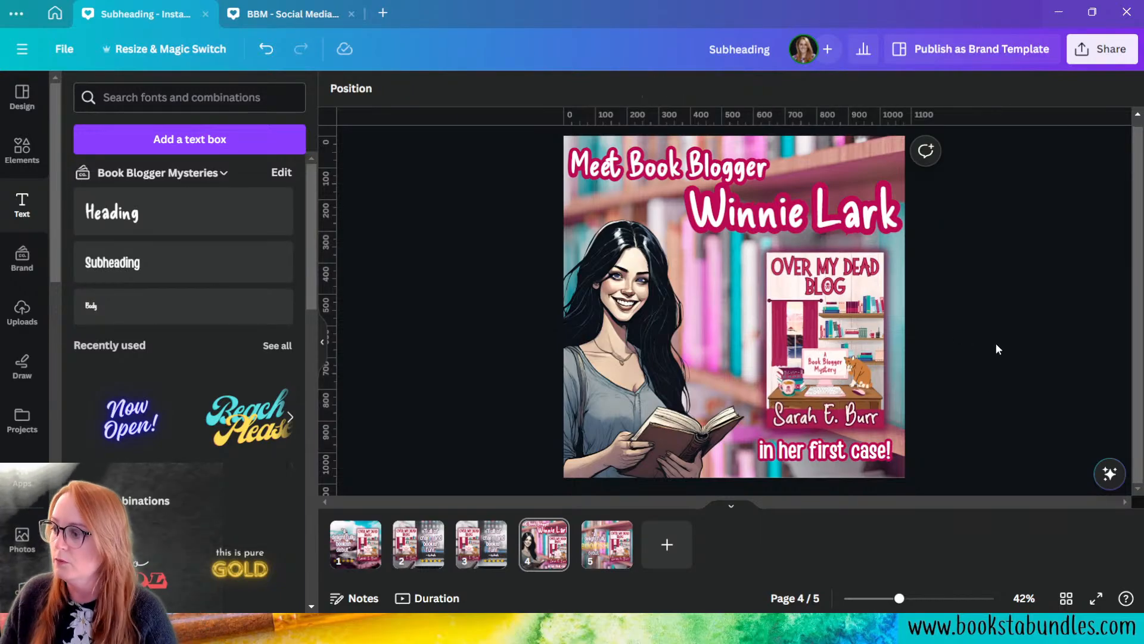
- Enlarge the "in her first case!" text to size 68.1 and move it slightly right and down into the page corner
{"action": "left_click", "coordinate": [873, 455]}
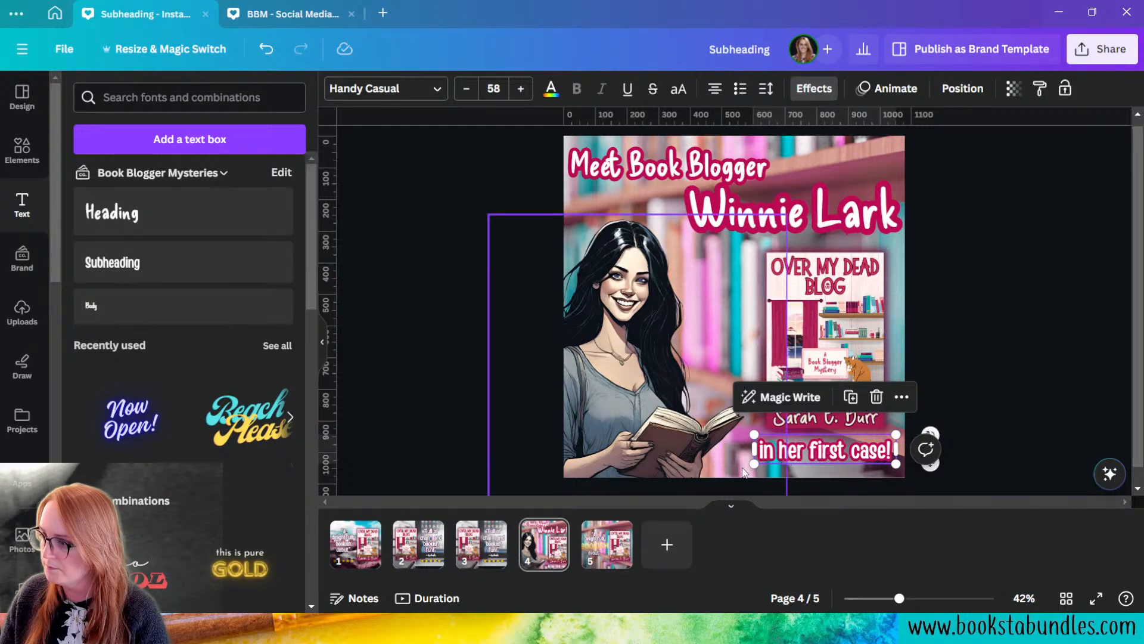
{"action": "left_click_drag", "start_coordinate": [754, 464], "coordinate": [728, 467]}
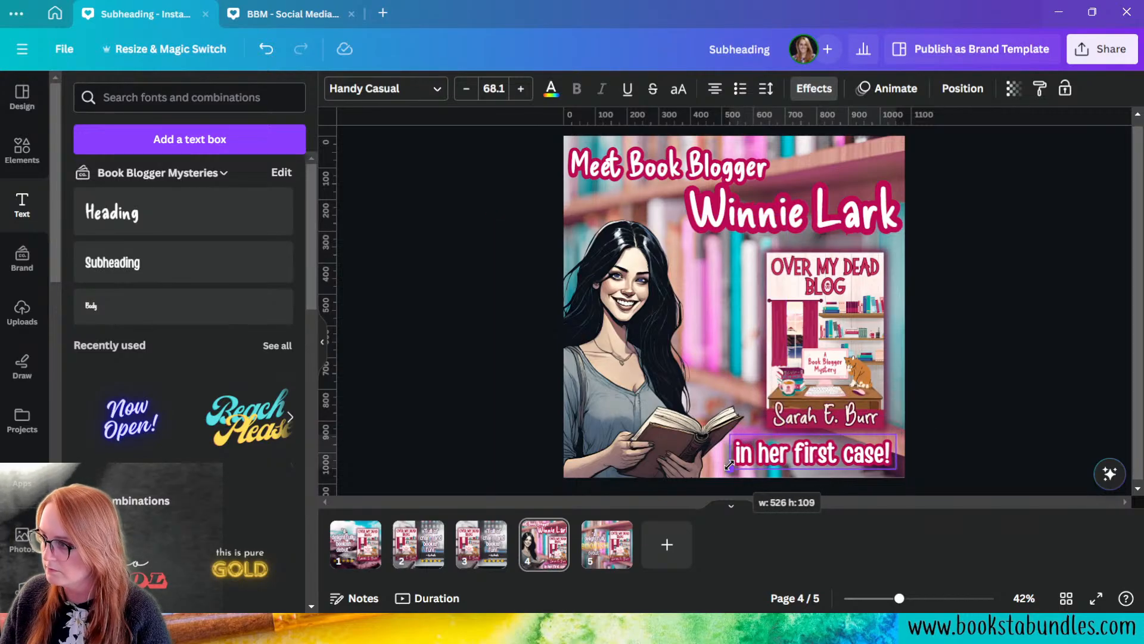
{"action": "left_click_drag", "start_coordinate": [803, 454], "coordinate": [817, 458]}
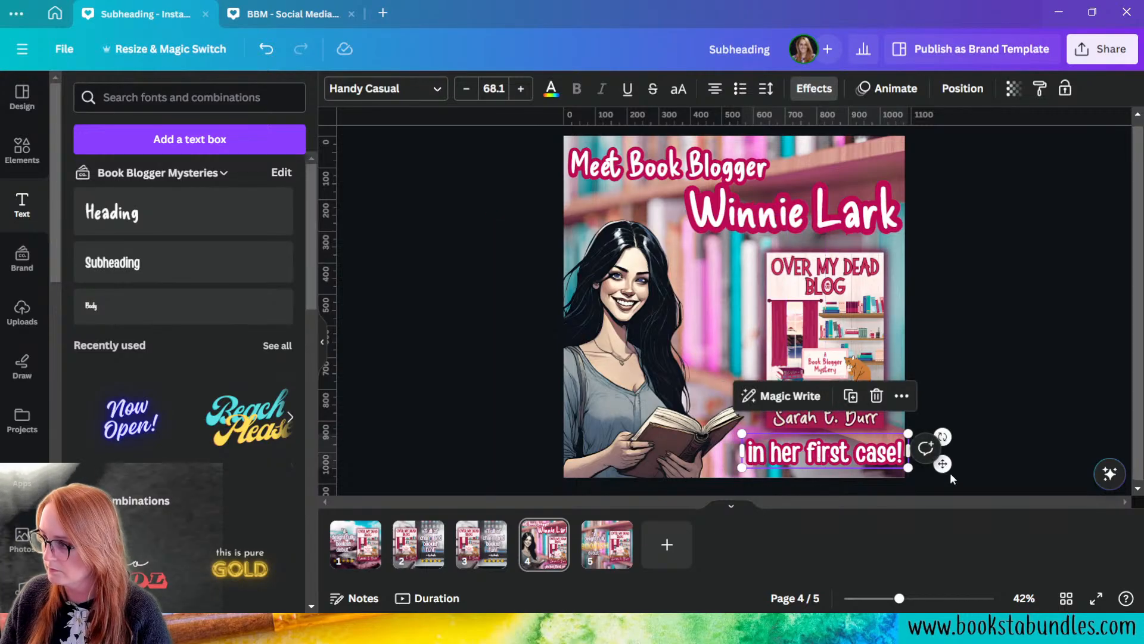
{"action": "left_click", "coordinate": [947, 477]}
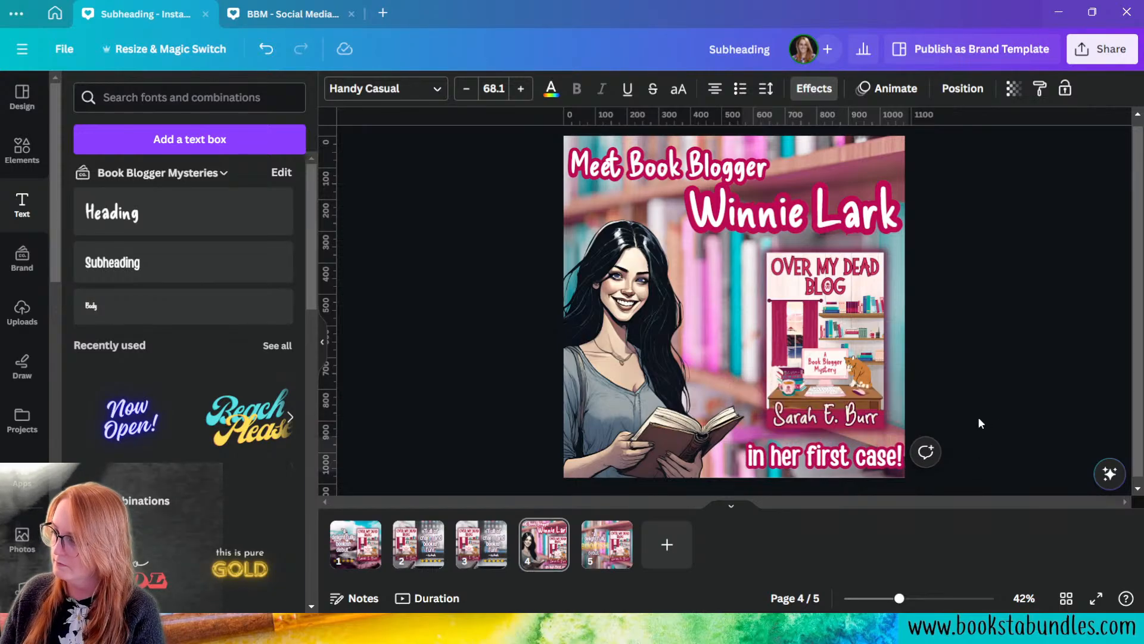
- Try teal shades from Book Blogger Series Colors for the "in her first case!" outline, ending on the medium-dark teal
{"action": "left_click", "coordinate": [840, 456]}
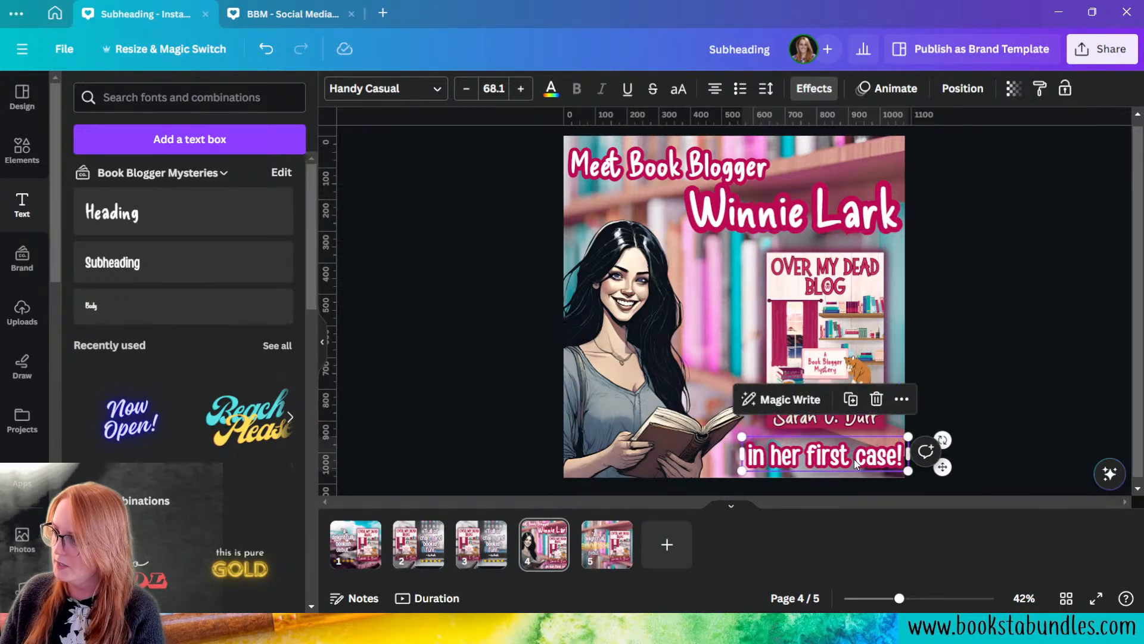
{"action": "left_click", "coordinate": [814, 89]}
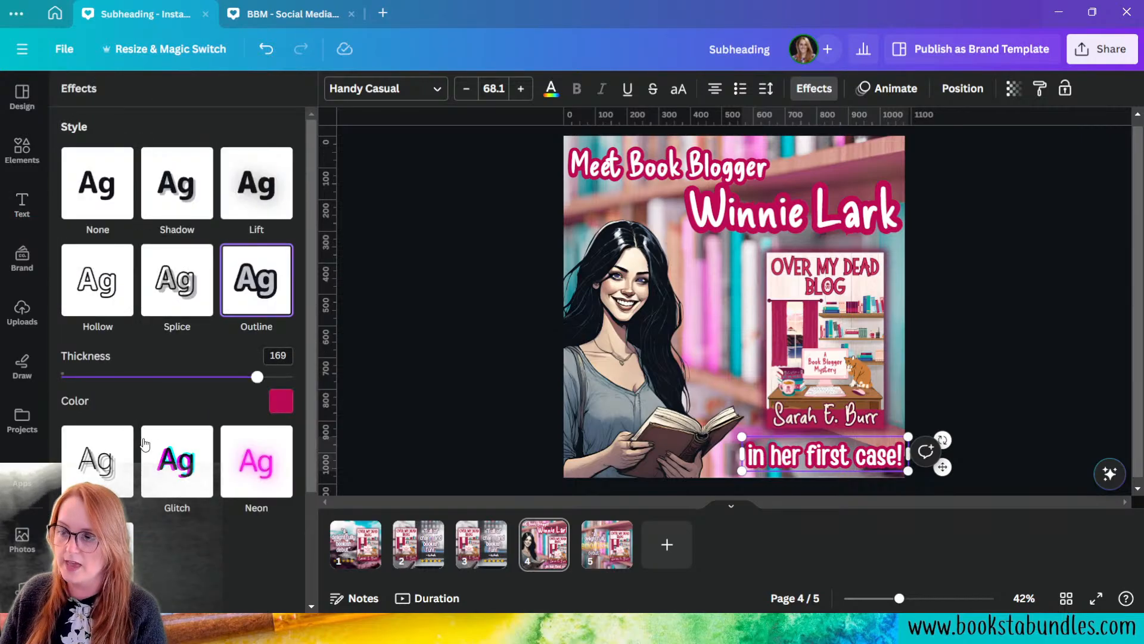
{"action": "left_click", "coordinate": [281, 401]}
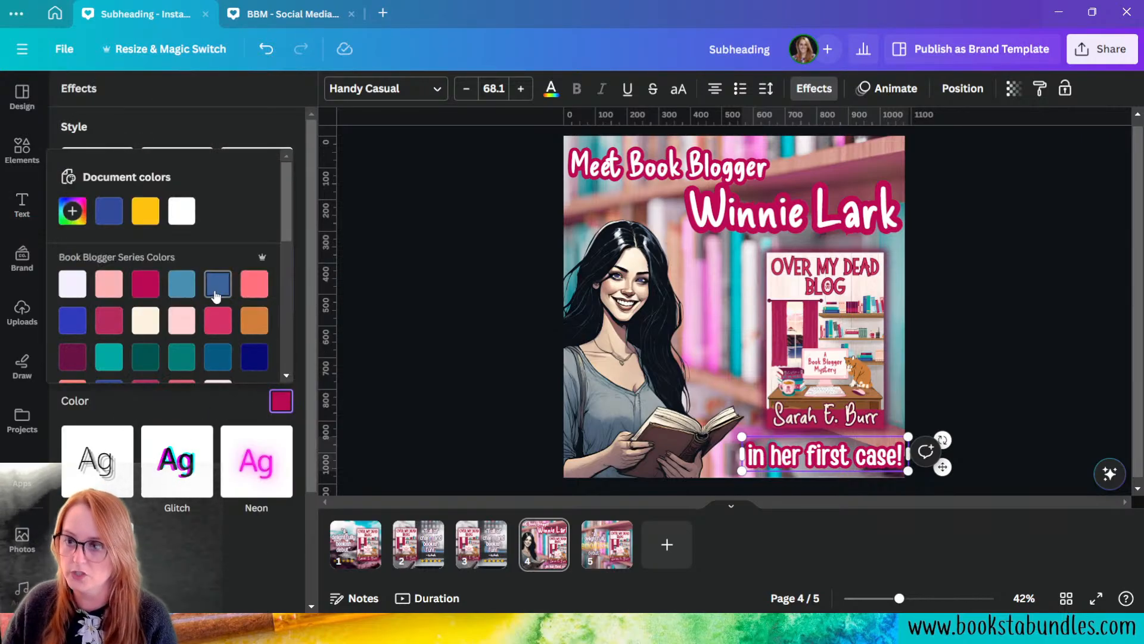
{"action": "scroll", "coordinate": [216, 296], "scroll_direction": "down", "scroll_amount": 4}
{"action": "scroll", "coordinate": [179, 293], "scroll_direction": "up", "scroll_amount": 1}
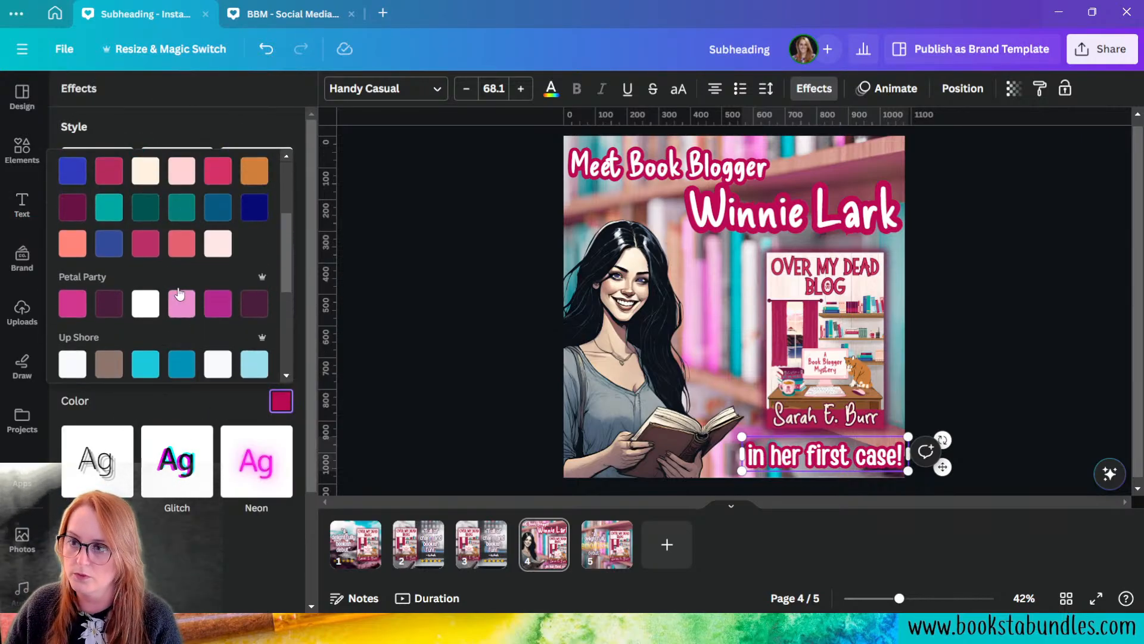
{"action": "scroll", "coordinate": [141, 258], "scroll_direction": "up", "scroll_amount": 1}
{"action": "left_click", "coordinate": [103, 289]}
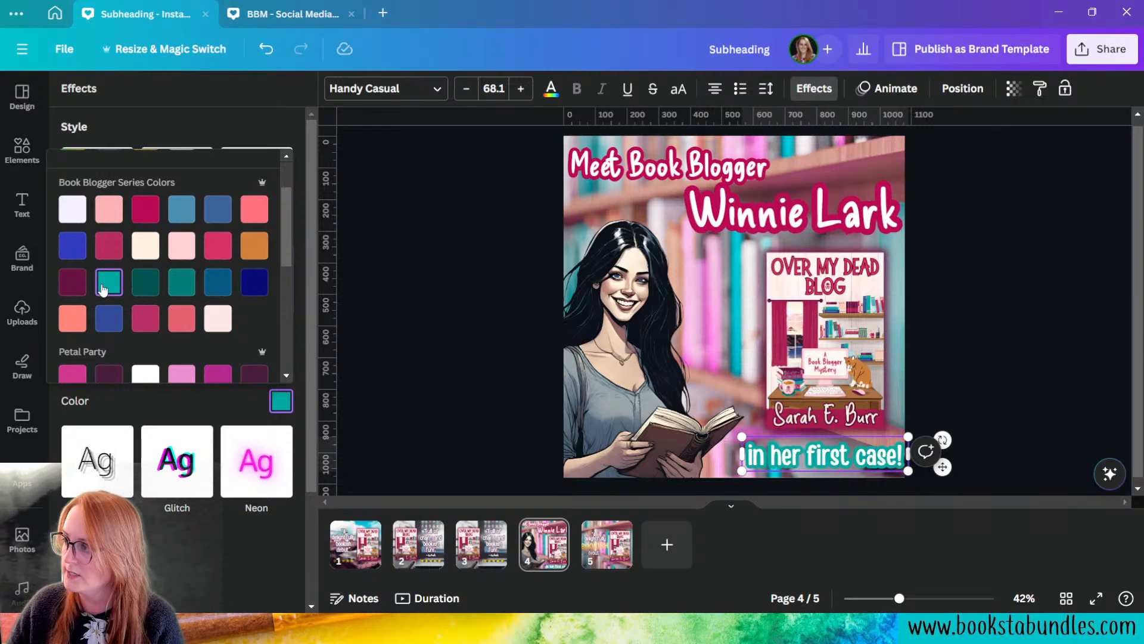
{"action": "left_click", "coordinate": [150, 288]}
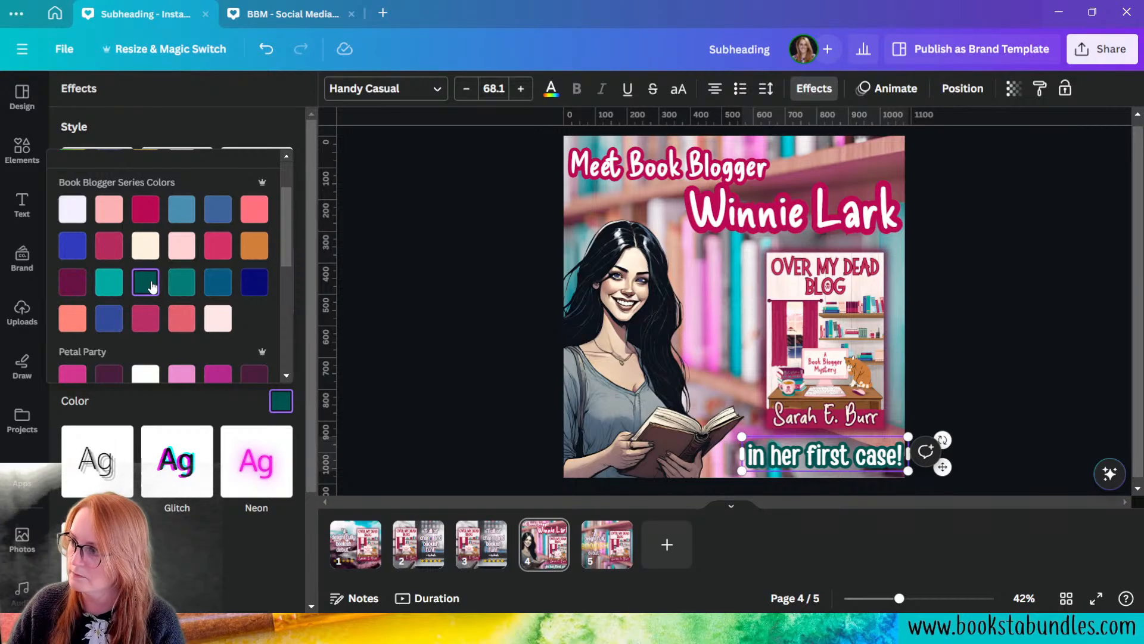
{"action": "left_click", "coordinate": [181, 282]}
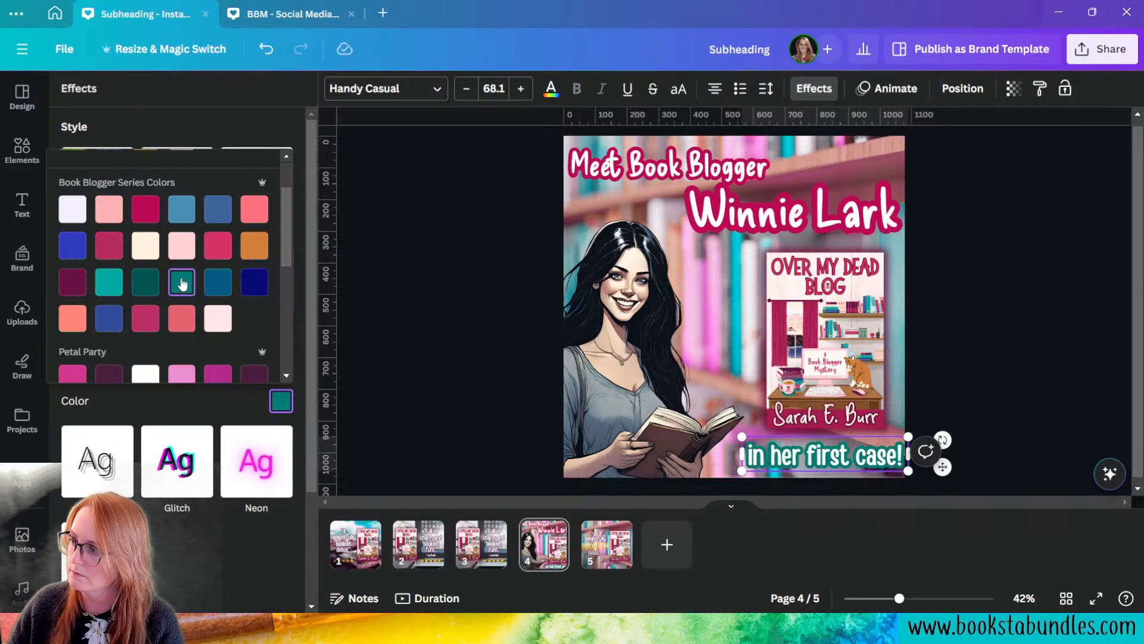
- Color the "in her first case!" outline with the darkest teal from Book Blogger Series Colors and set its thickness to 136
{"action": "left_click", "coordinate": [105, 288]}
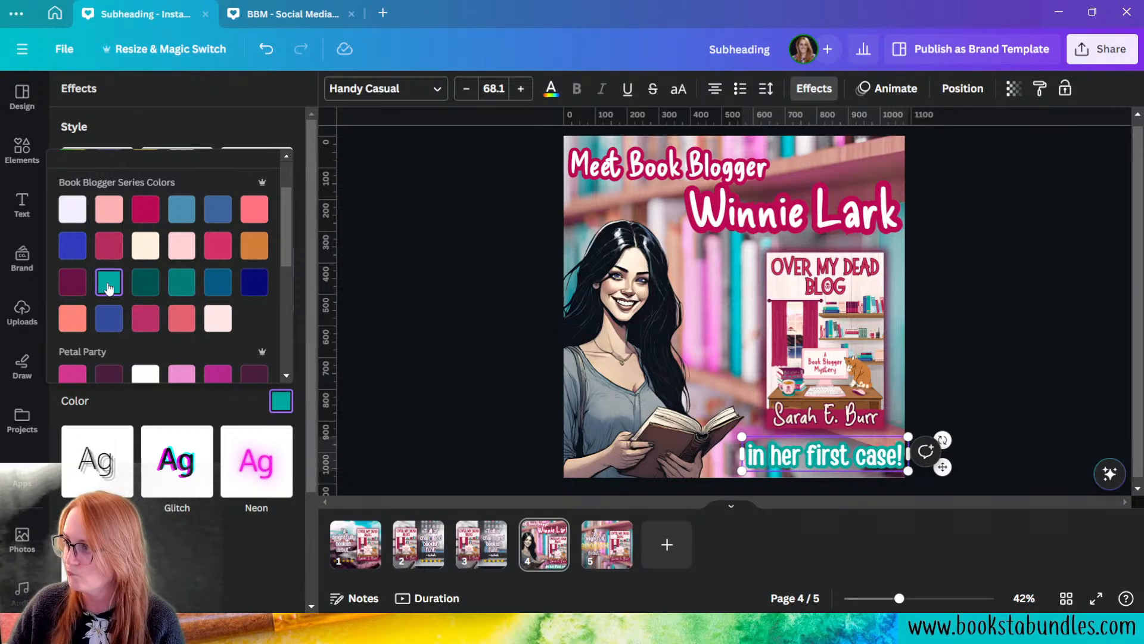
{"action": "left_click", "coordinate": [150, 289]}
{"action": "left_click", "coordinate": [217, 416]}
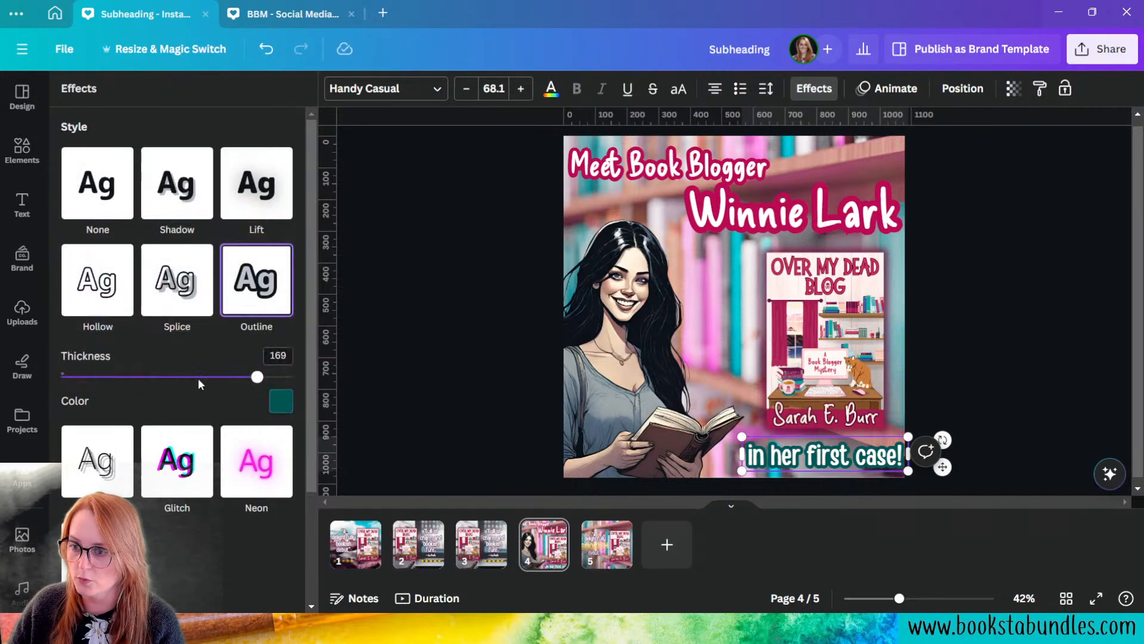
{"action": "left_click_drag", "start_coordinate": [253, 380], "coordinate": [219, 375]}
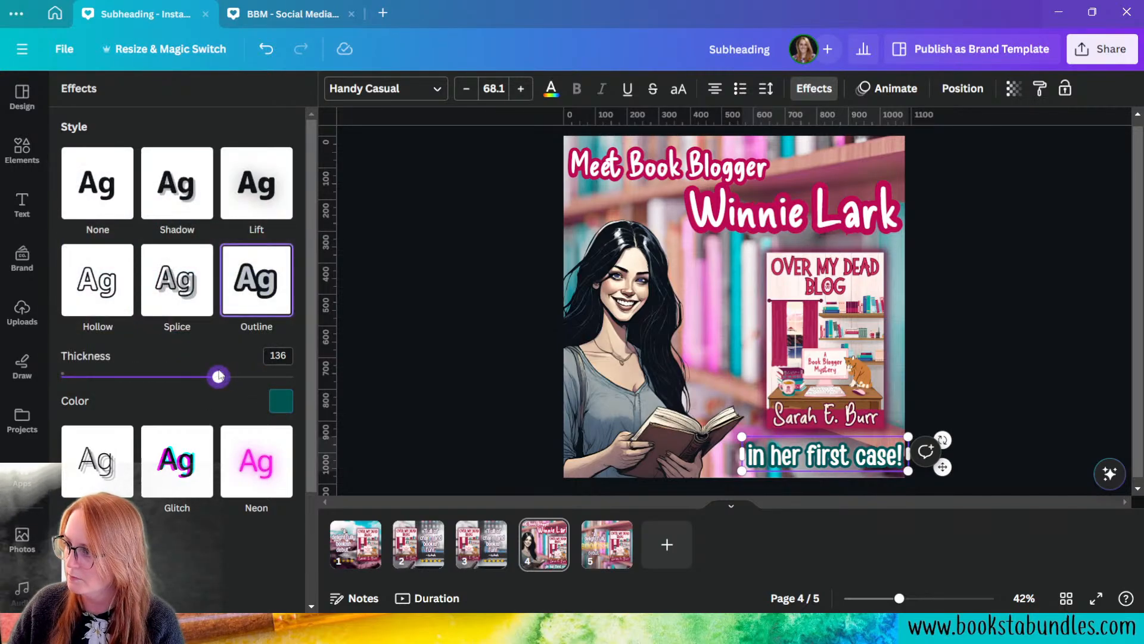
{"action": "left_click", "coordinate": [970, 238]}
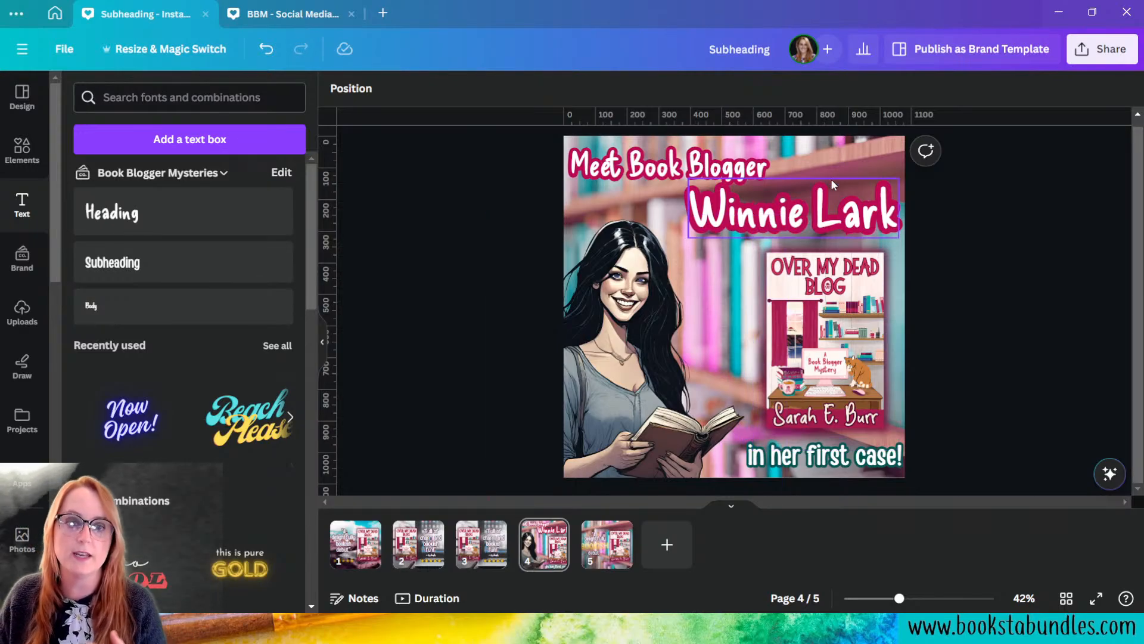
- In the woman image's color edit, try shifting blue #5c738d toward green with hue -39, saturation 92 and brightness -30
{"action": "left_click", "coordinate": [647, 398]}
{"action": "left_click", "coordinate": [356, 88]}
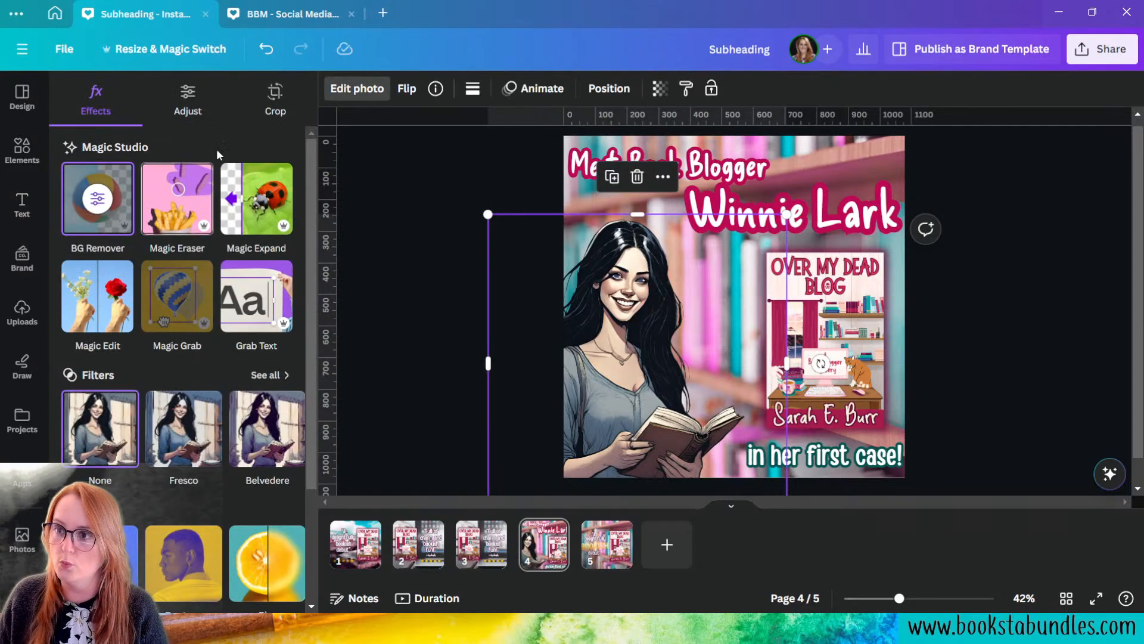
{"action": "left_click", "coordinate": [188, 101]}
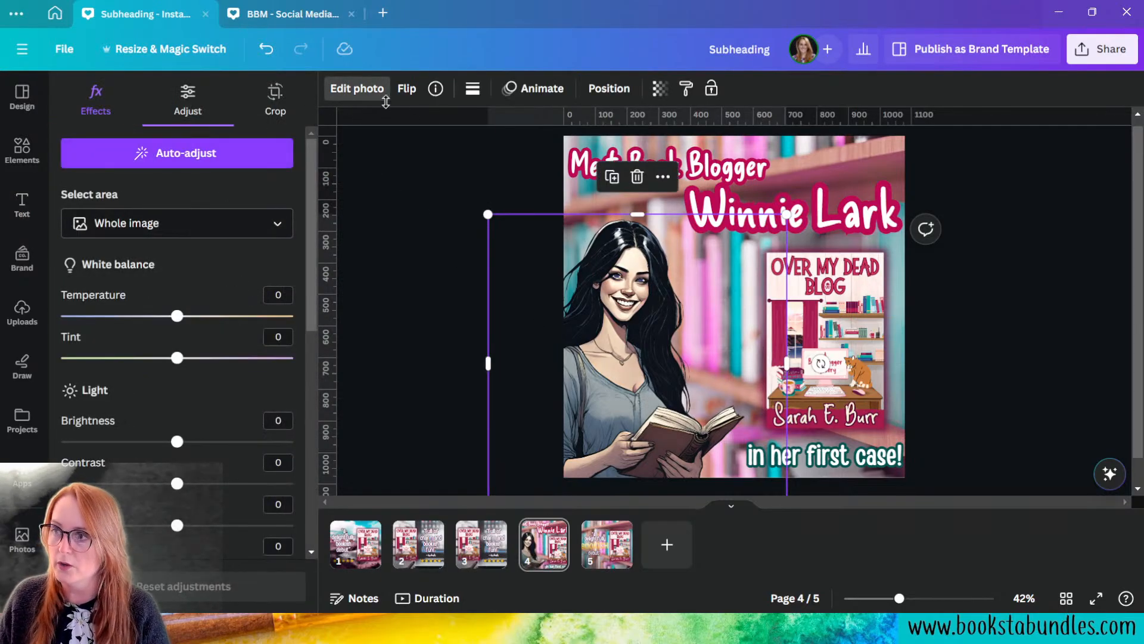
{"action": "scroll", "coordinate": [203, 416], "scroll_direction": "down", "scroll_amount": 8}
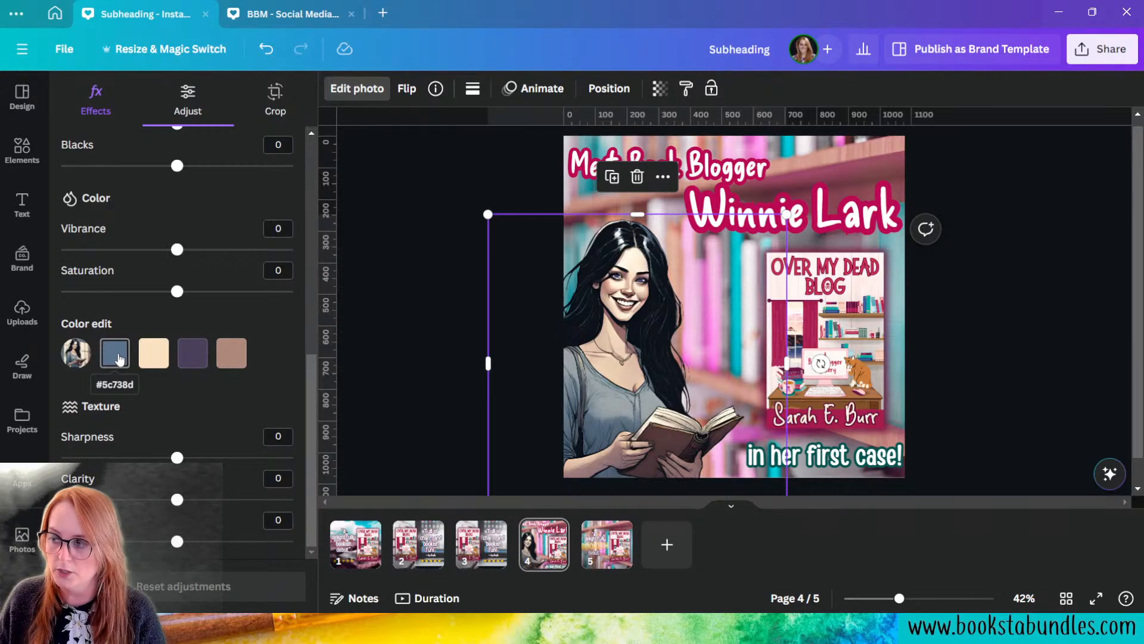
{"action": "left_click", "coordinate": [117, 354]}
{"action": "left_click_drag", "start_coordinate": [175, 424], "coordinate": [132, 421]}
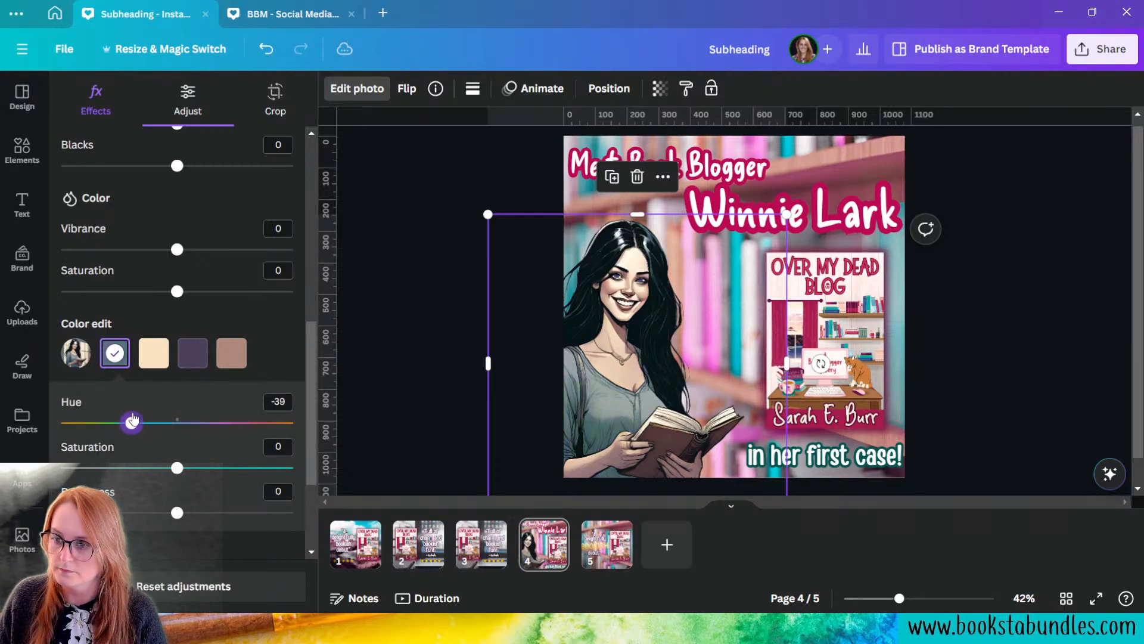
{"action": "left_click_drag", "start_coordinate": [177, 467], "coordinate": [244, 467]}
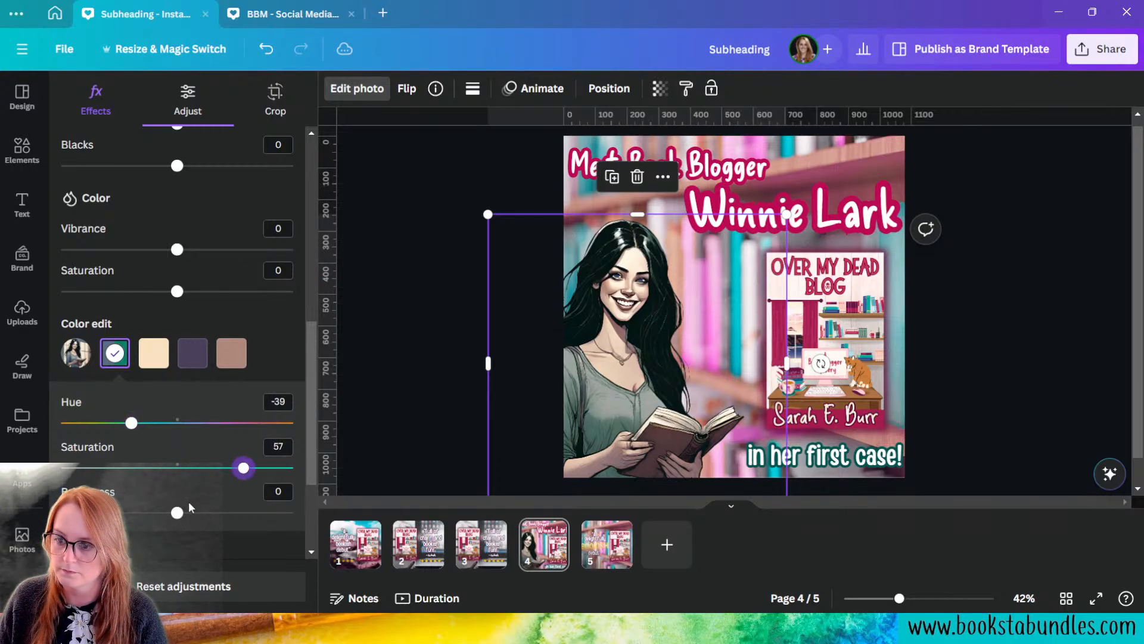
{"action": "left_click_drag", "start_coordinate": [179, 513], "coordinate": [143, 484]}
{"action": "left_click_drag", "start_coordinate": [243, 467], "coordinate": [285, 470]}
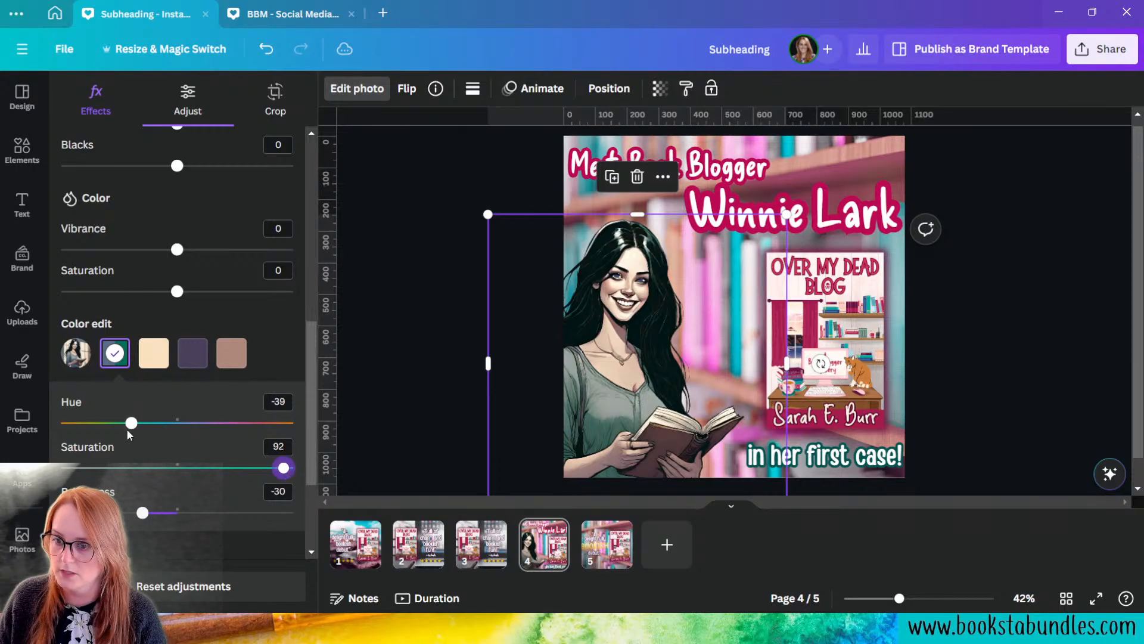
- Shift the woman image's blue #5c738d toward purple with hue 25, saturation 100 and brightness -61
{"action": "left_click_drag", "start_coordinate": [132, 425], "coordinate": [208, 417]}
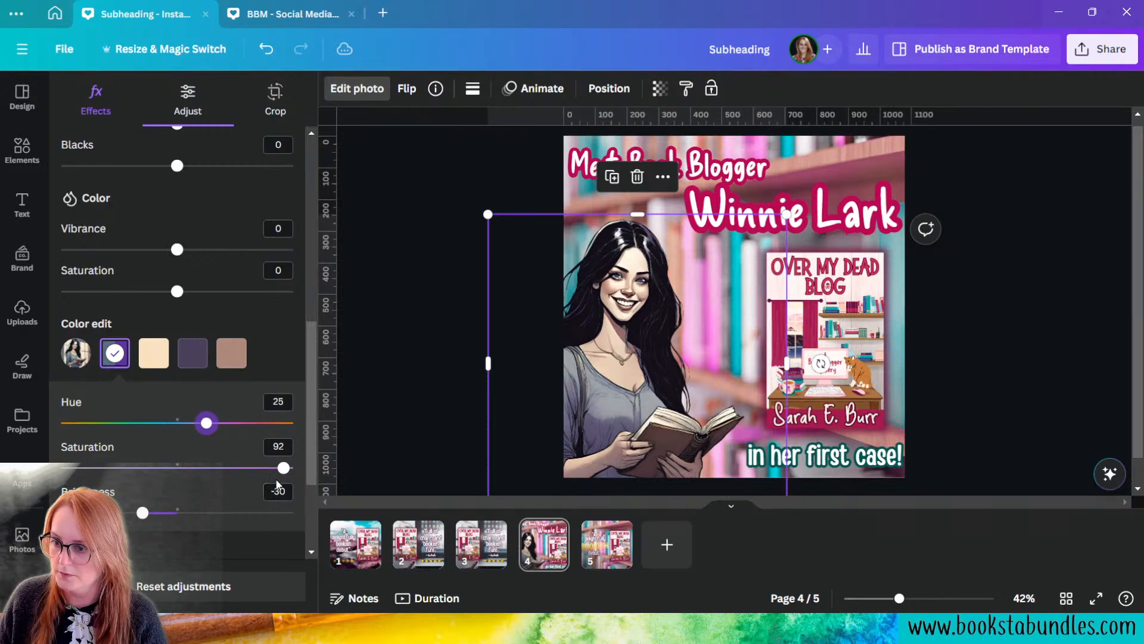
{"action": "left_click_drag", "start_coordinate": [284, 467], "coordinate": [294, 467]}
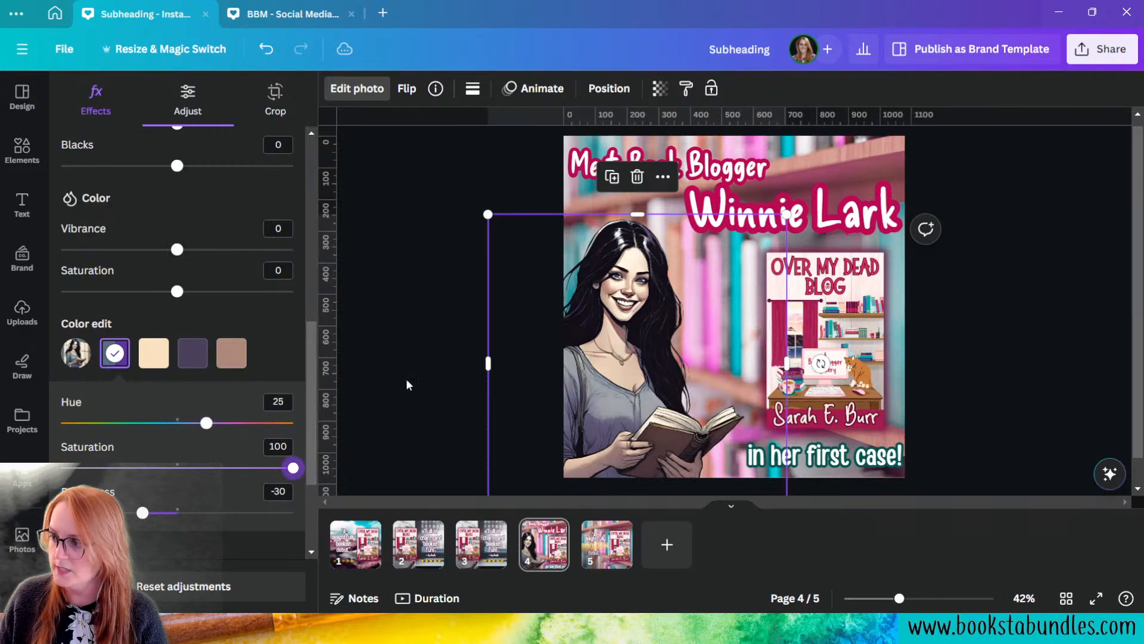
{"action": "left_click_drag", "start_coordinate": [143, 512], "coordinate": [107, 456]}
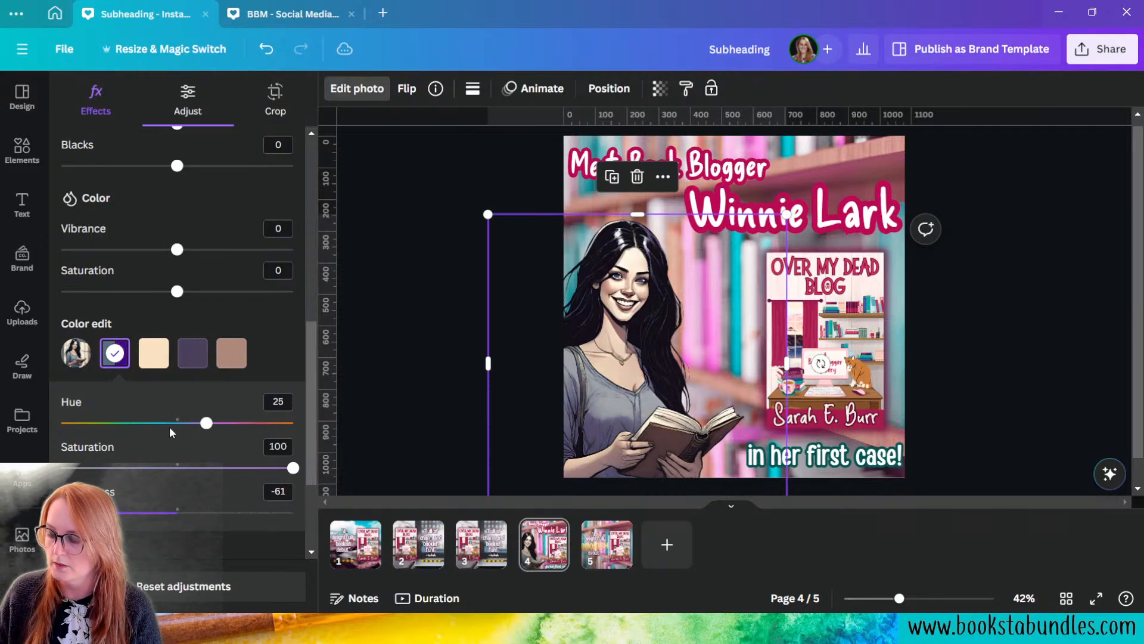
- Adjust the dark purple tone in the woman image to saturation 87 and brightness -86
{"action": "left_click", "coordinate": [193, 352]}
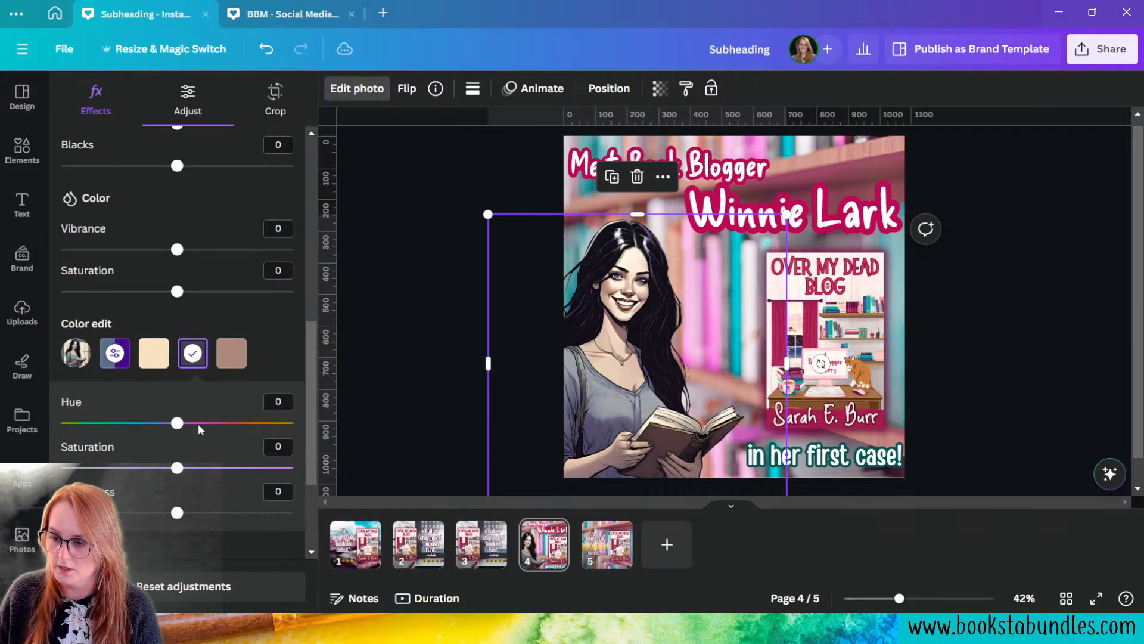
{"action": "mouse_move", "coordinate": [182, 470]}
{"action": "left_mouse_down"}
{"action": "mouse_move", "coordinate": [285, 471]}
{"action": "mouse_move", "coordinate": [104, 468]}
{"action": "mouse_move", "coordinate": [203, 463]}
{"action": "mouse_move", "coordinate": [183, 462]}
{"action": "left_mouse_up"}
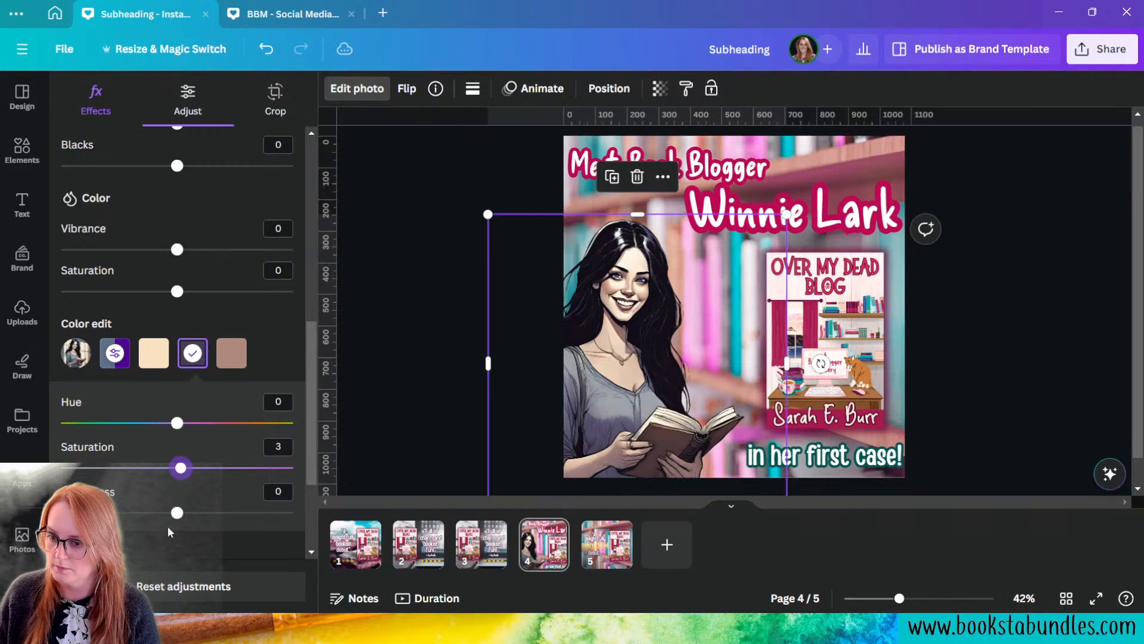
{"action": "left_click_drag", "start_coordinate": [180, 516], "coordinate": [77, 510]}
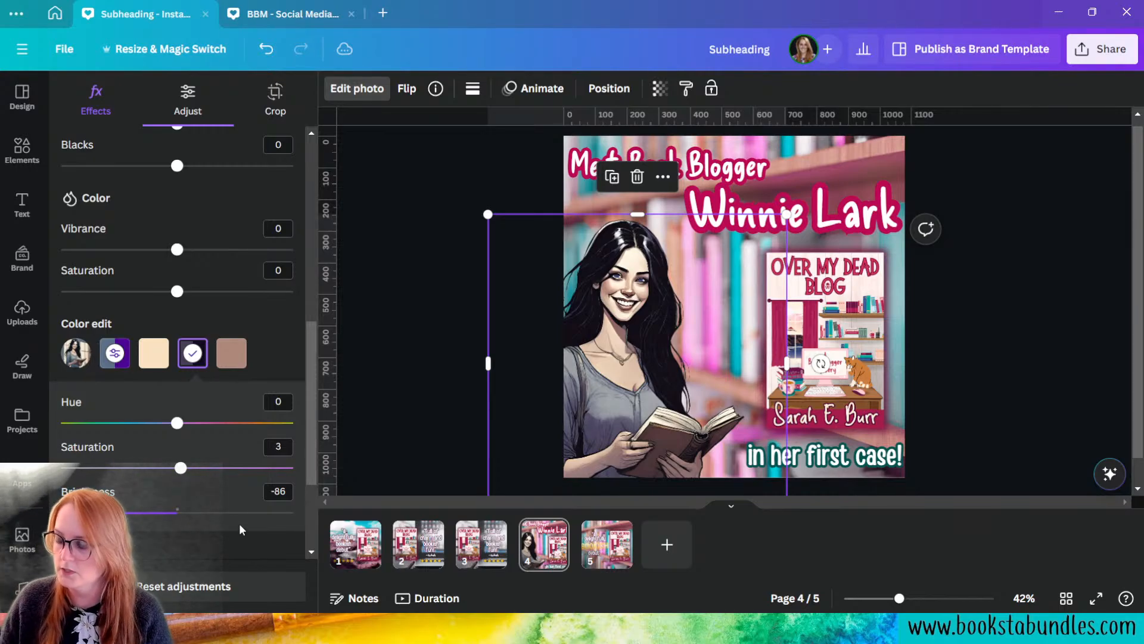
{"action": "left_click_drag", "start_coordinate": [180, 467], "coordinate": [279, 477]}
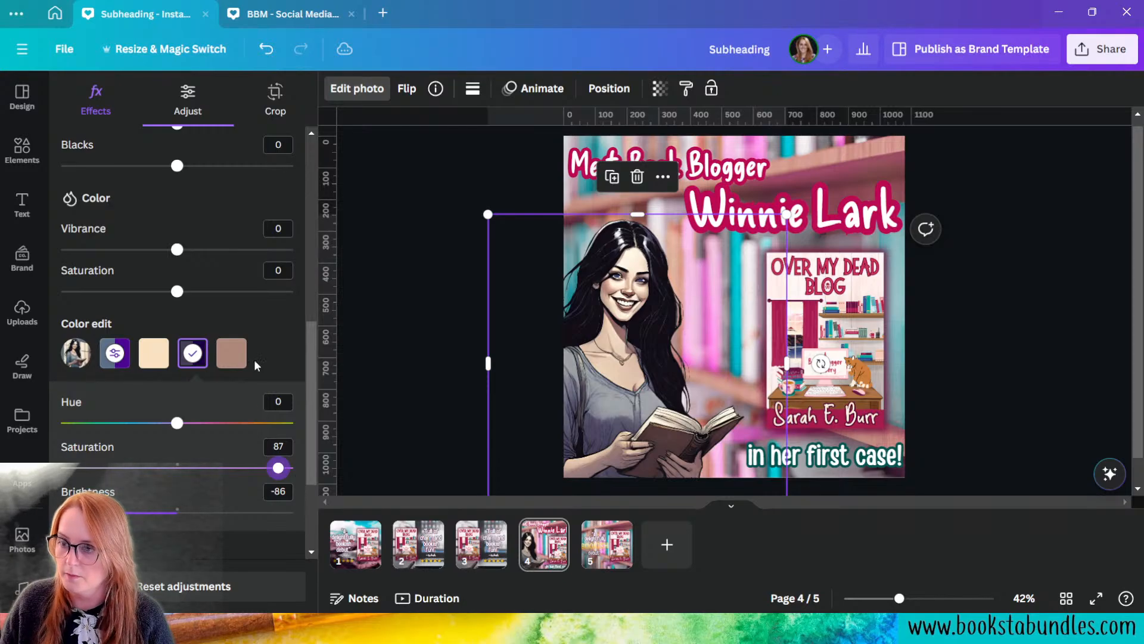
- Adjust the brown tone in the woman image to hue 7, saturation 26 and brightness 40
{"action": "left_click", "coordinate": [231, 356]}
{"action": "mouse_move", "coordinate": [177, 422]}
{"action": "left_mouse_down"}
{"action": "mouse_move", "coordinate": [132, 420]}
{"action": "mouse_move", "coordinate": [186, 417]}
{"action": "left_mouse_up"}
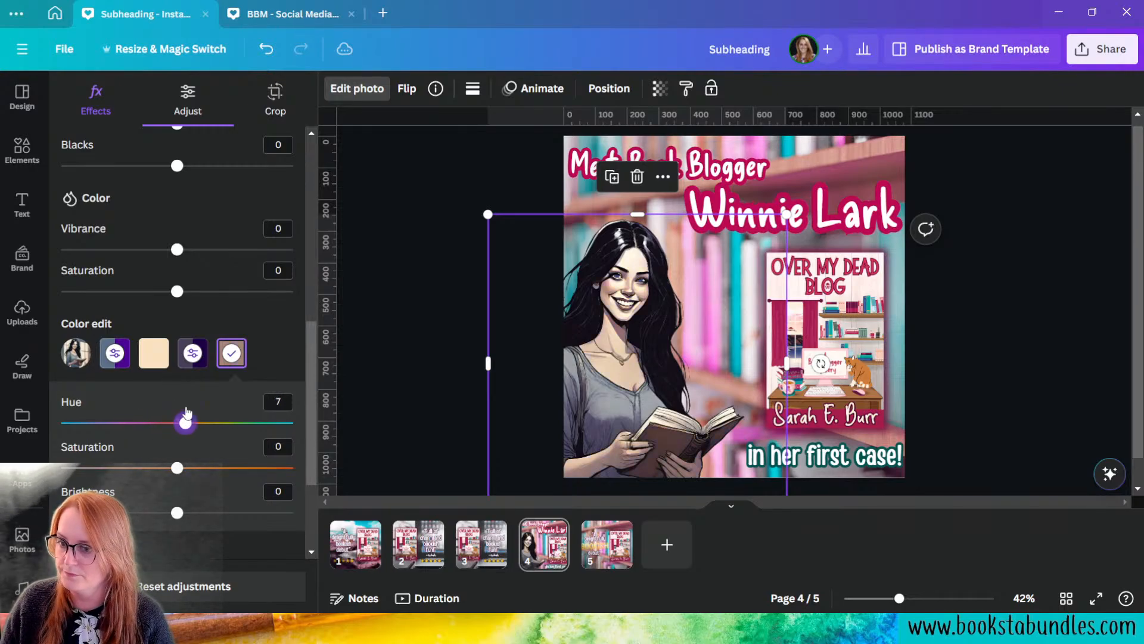
{"action": "left_click_drag", "start_coordinate": [177, 516], "coordinate": [225, 507]}
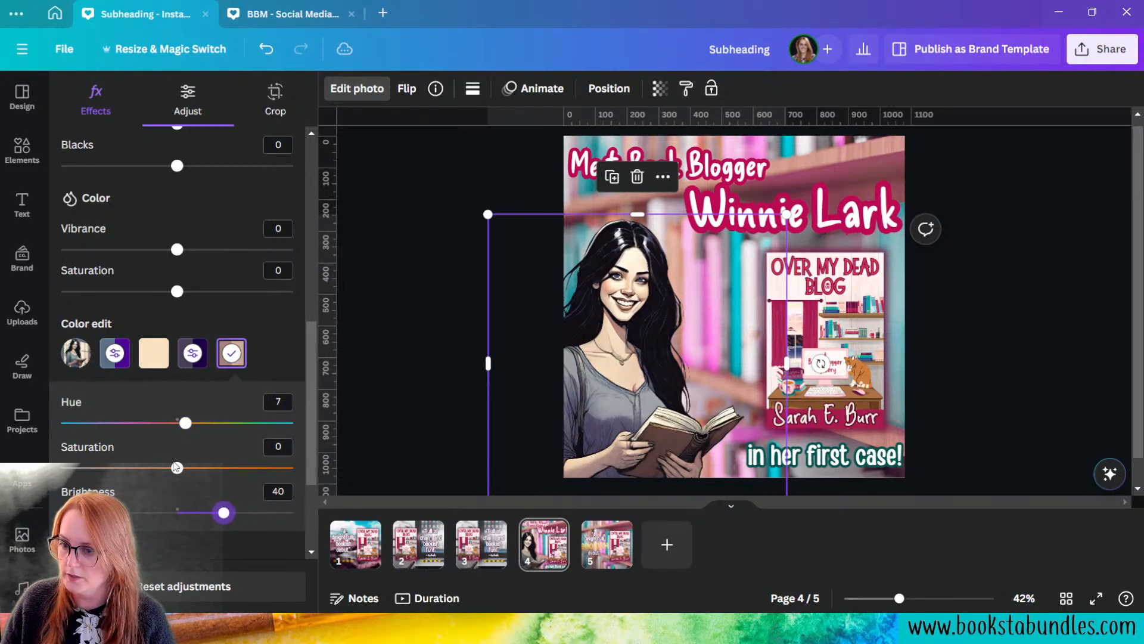
{"action": "left_click_drag", "start_coordinate": [178, 470], "coordinate": [209, 471]}
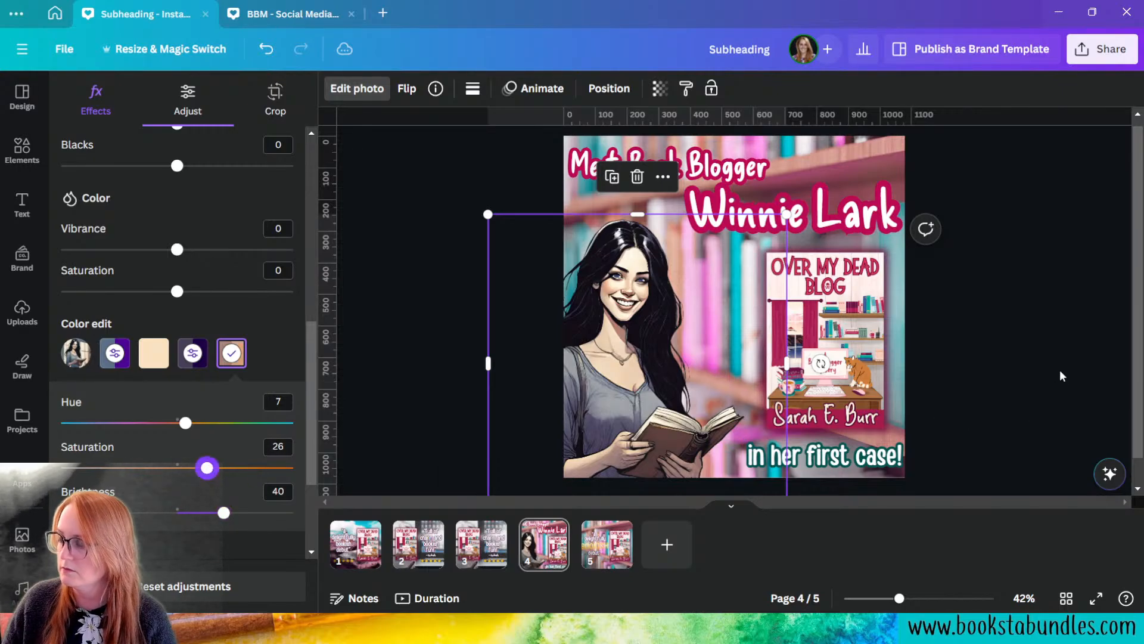
{"action": "left_click", "coordinate": [1037, 378]}
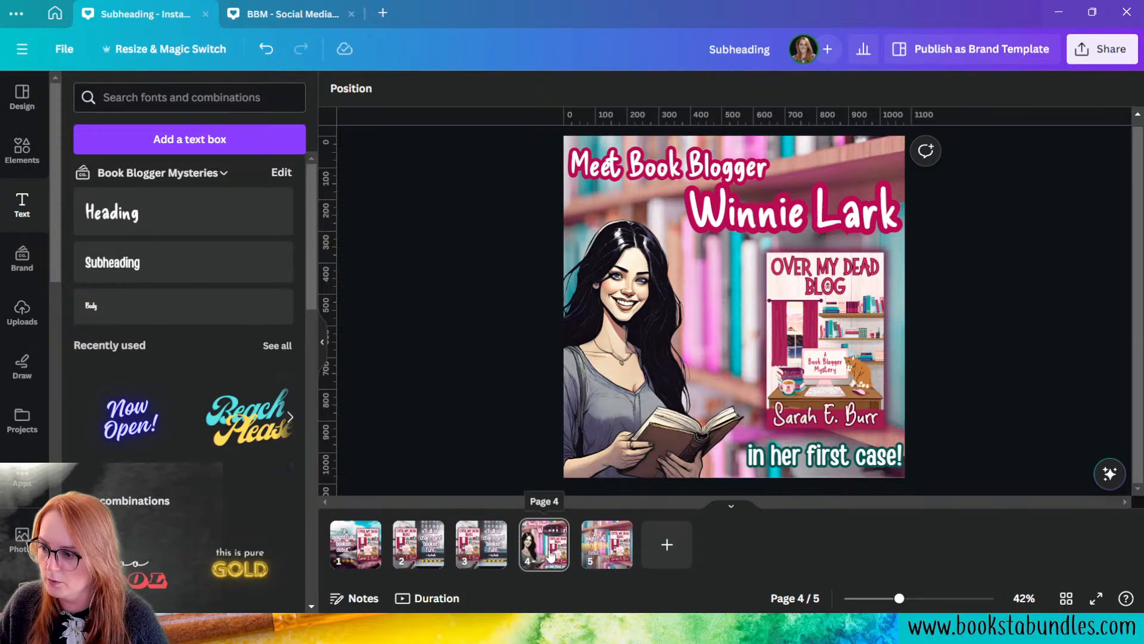
{"action": "left_click_drag", "start_coordinate": [550, 555], "coordinate": [482, 546]}
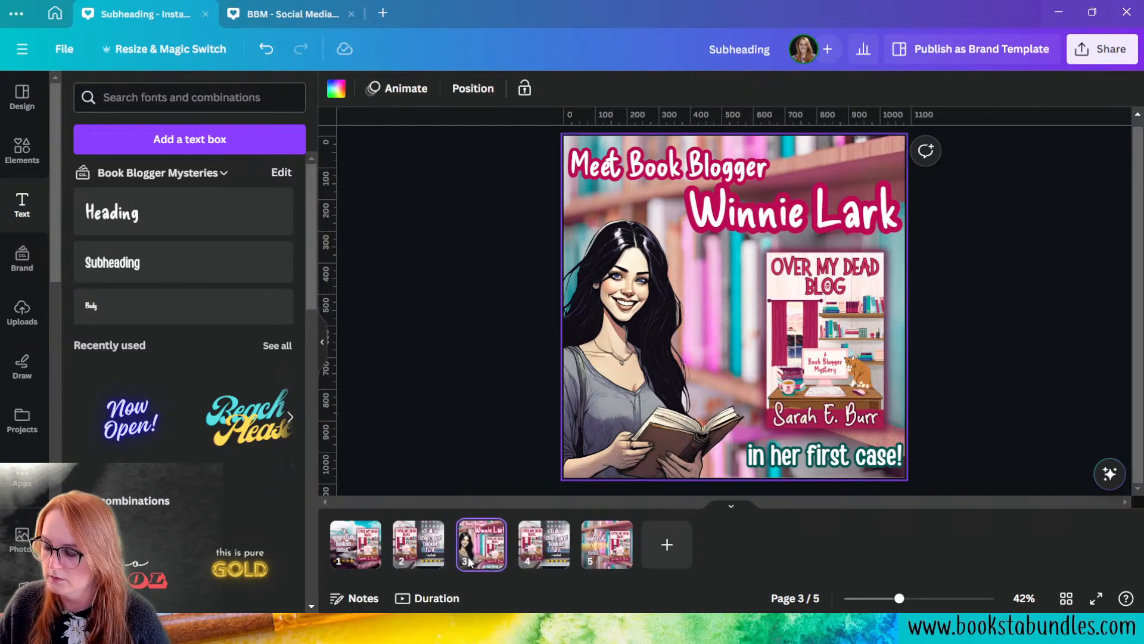
{"action": "left_click", "coordinate": [341, 550]}
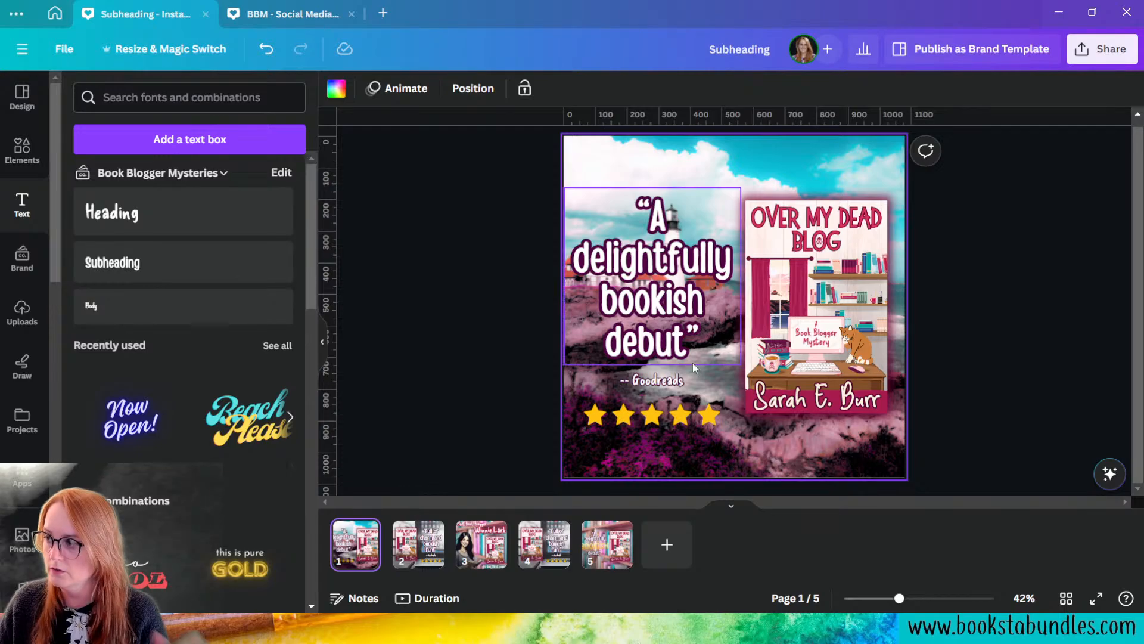
{"action": "left_click", "coordinate": [415, 545]}
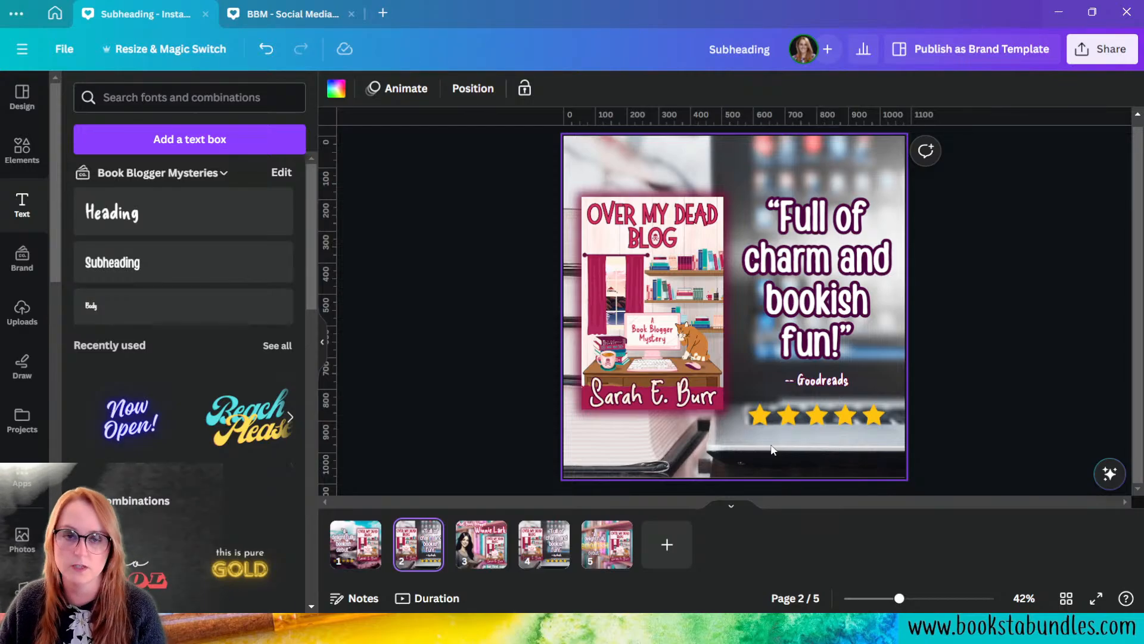
{"action": "left_click", "coordinate": [481, 544]}
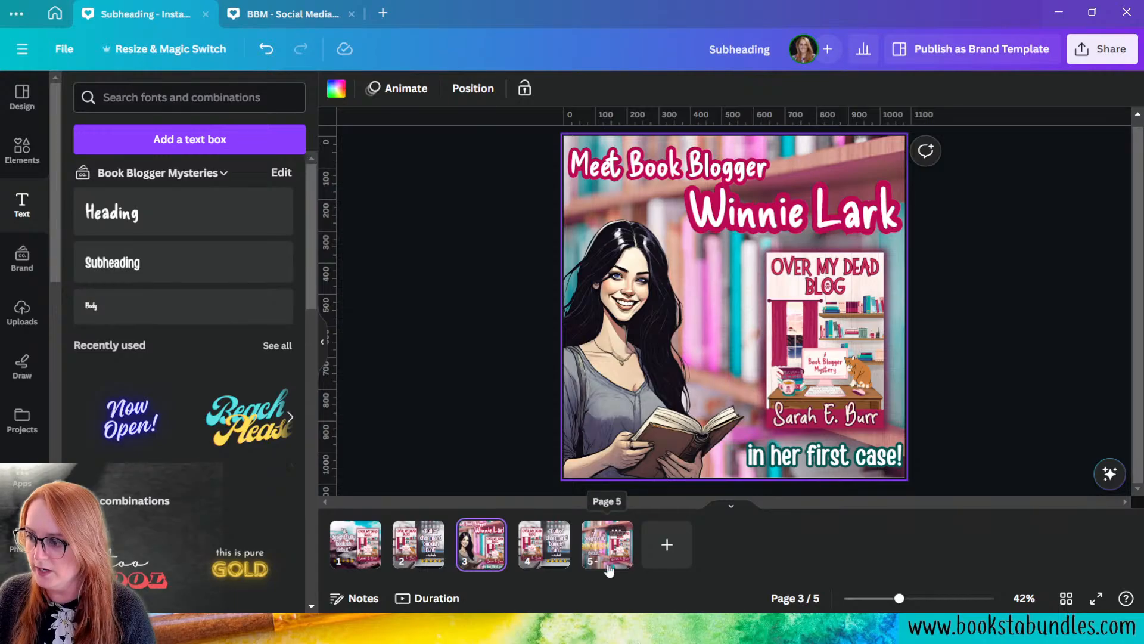
- Move the "A delightfully BOOKISH debut" page to fourth position and delete its bookshelf background image
{"action": "left_click_drag", "start_coordinate": [632, 562], "coordinate": [539, 569]}
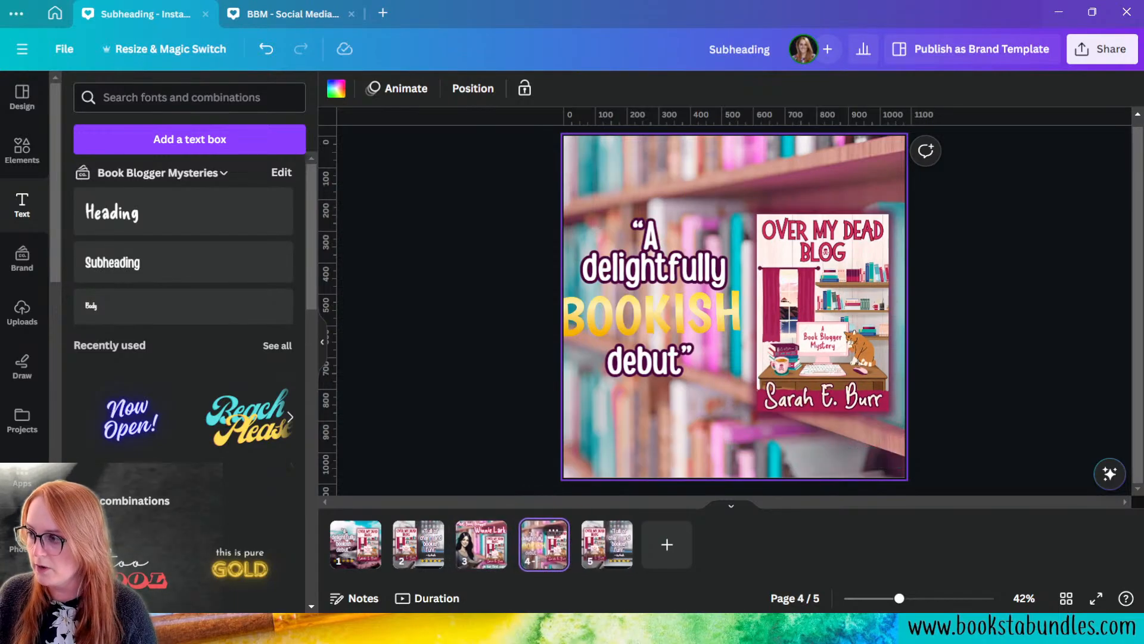
{"action": "left_click", "coordinate": [651, 430]}
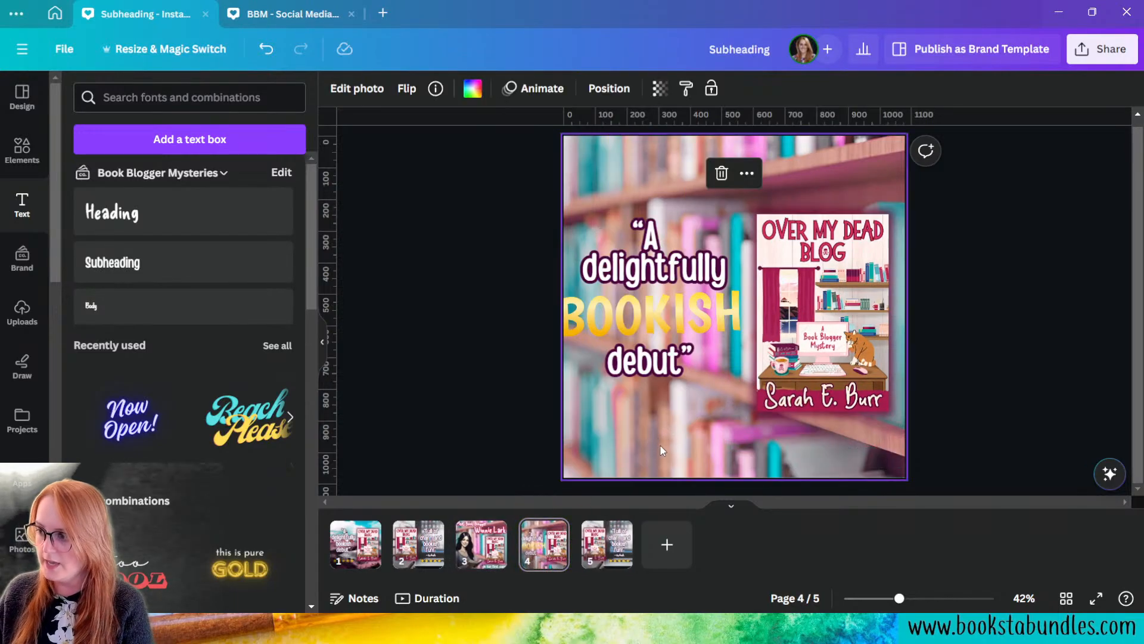
{"action": "key", "text": "Delete"}
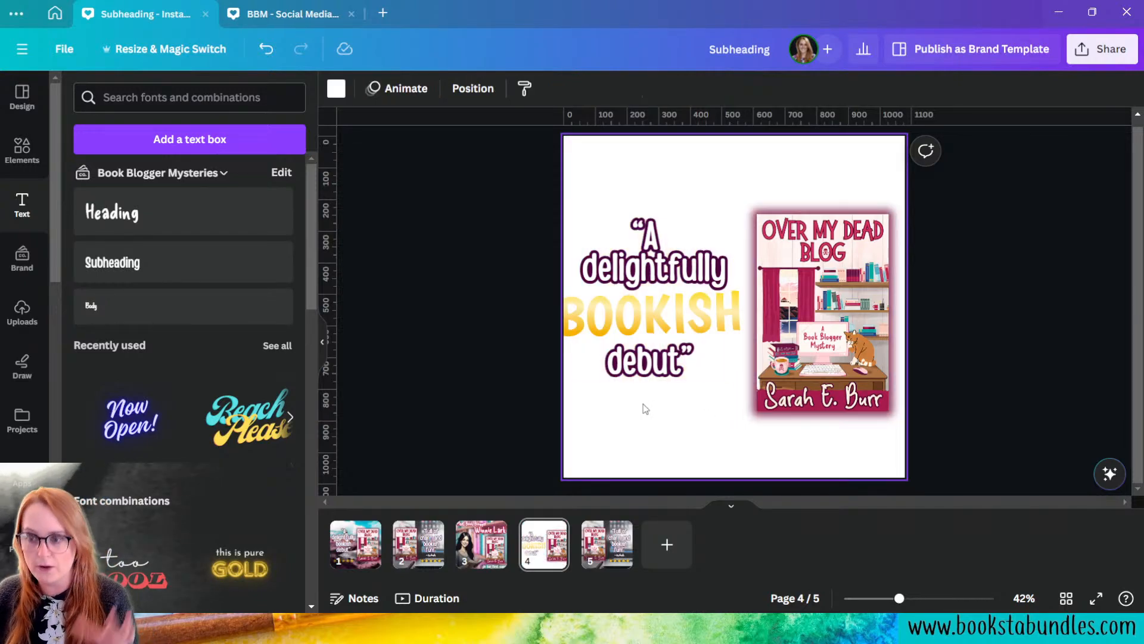
- Search photos for "magenta background" and set the dark purple image with overlapping circles as page 4's background
{"action": "left_click", "coordinate": [12, 554]}
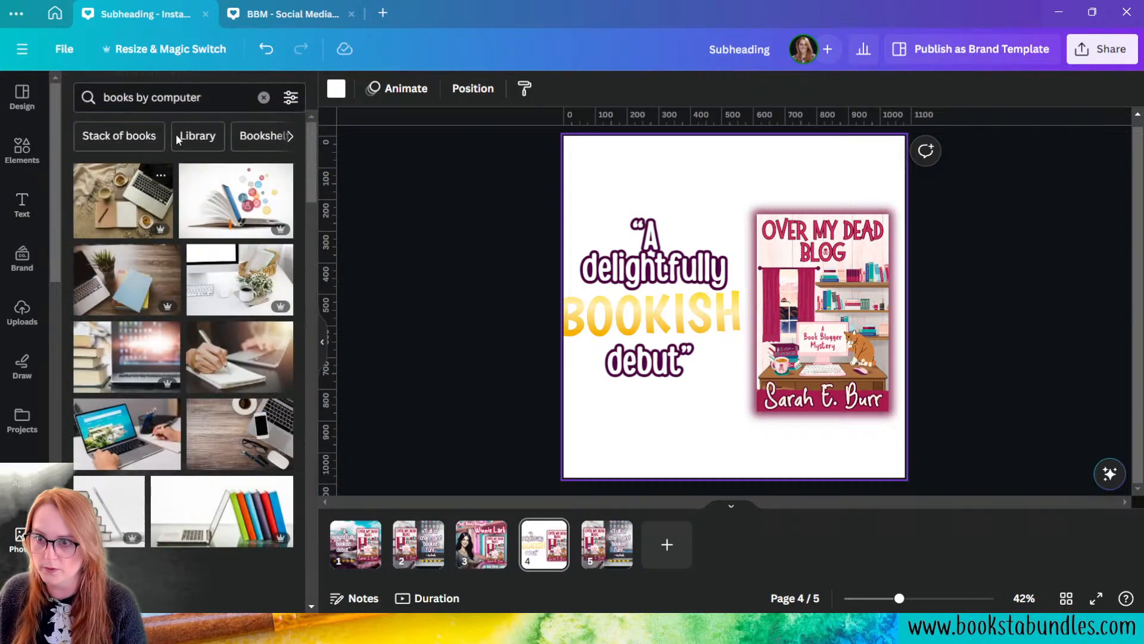
{"action": "triple_click", "coordinate": [199, 102]}
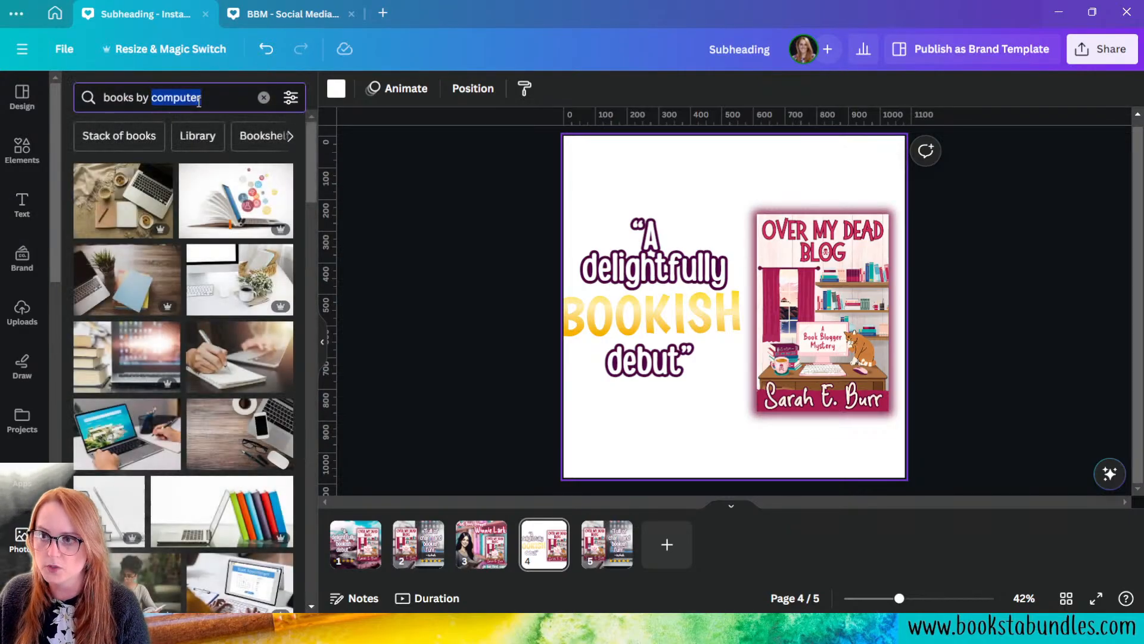
{"action": "type", "text": "magenta"}
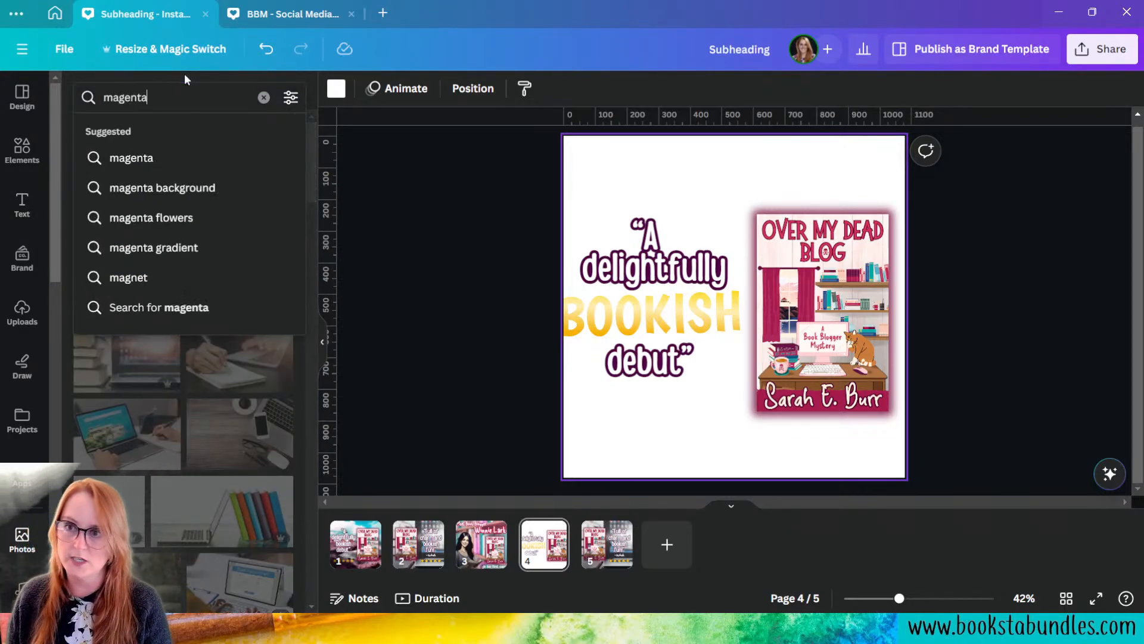
{"action": "left_click", "coordinate": [216, 189]}
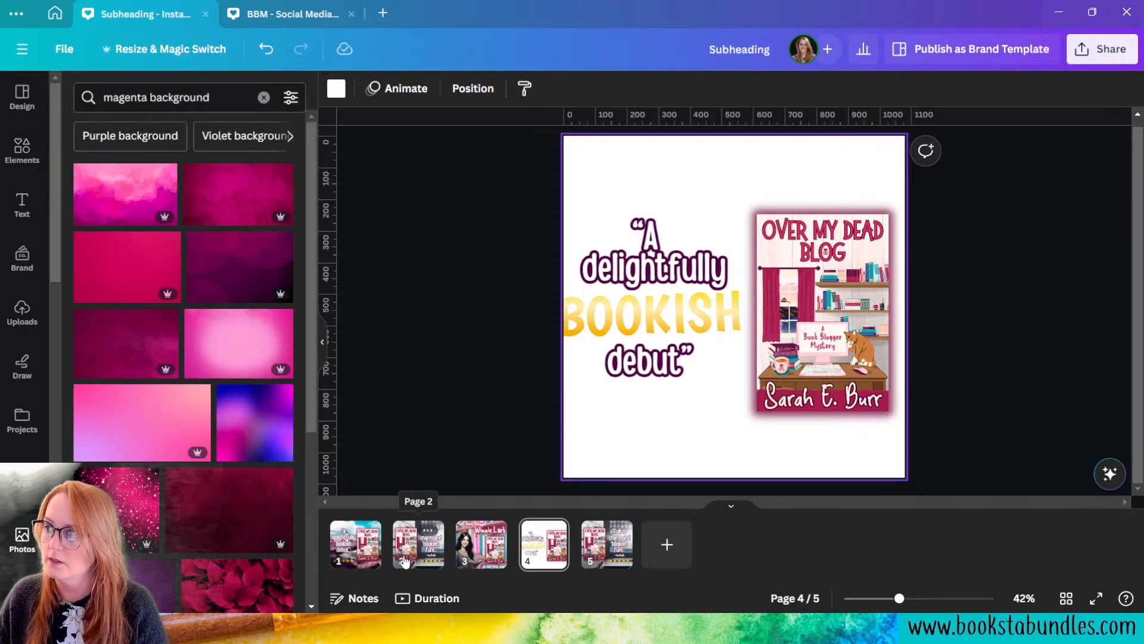
{"action": "left_click", "coordinate": [212, 274]}
{"action": "right_click", "coordinate": [691, 290]}
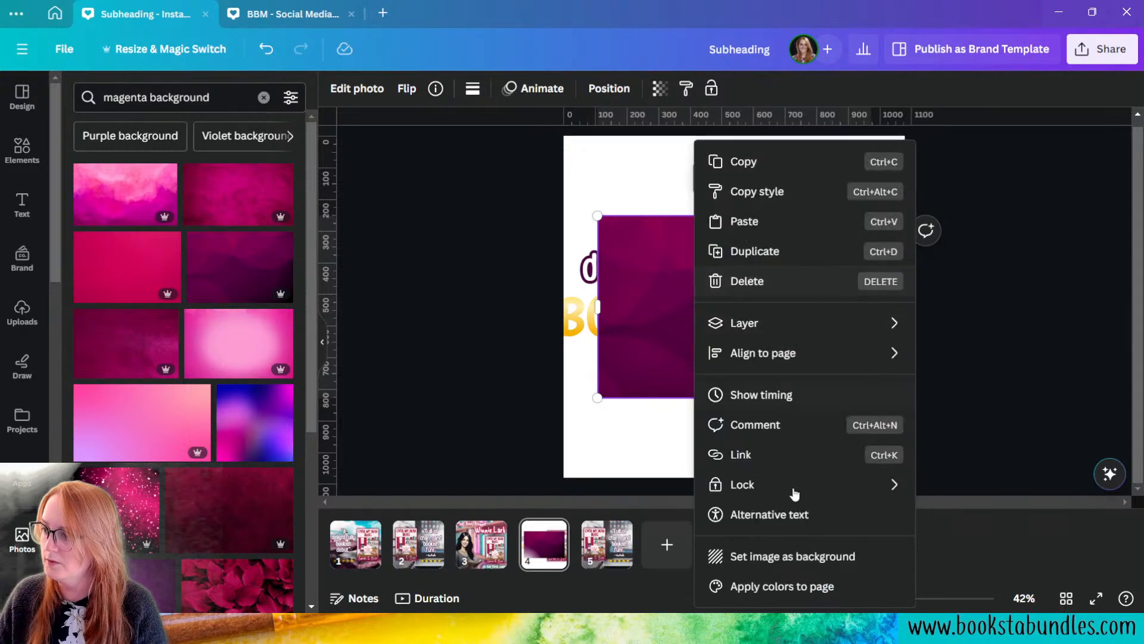
{"action": "left_click", "coordinate": [793, 555]}
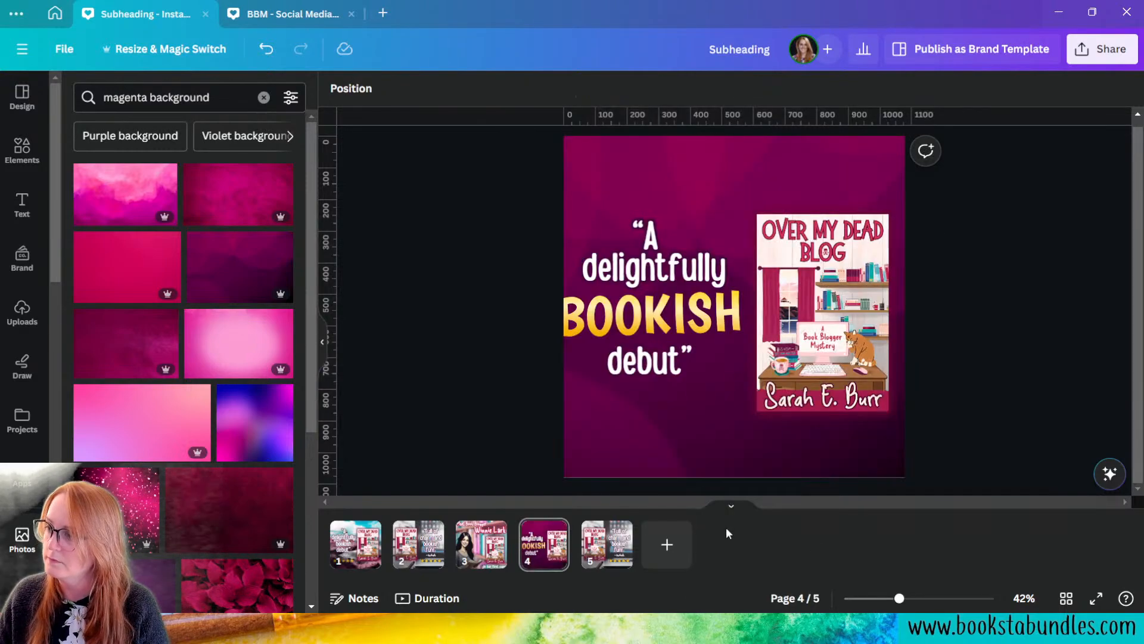
- Reposition page 4's magenta background within its crop by shifting the image to the right
{"action": "double_click", "coordinate": [692, 441]}
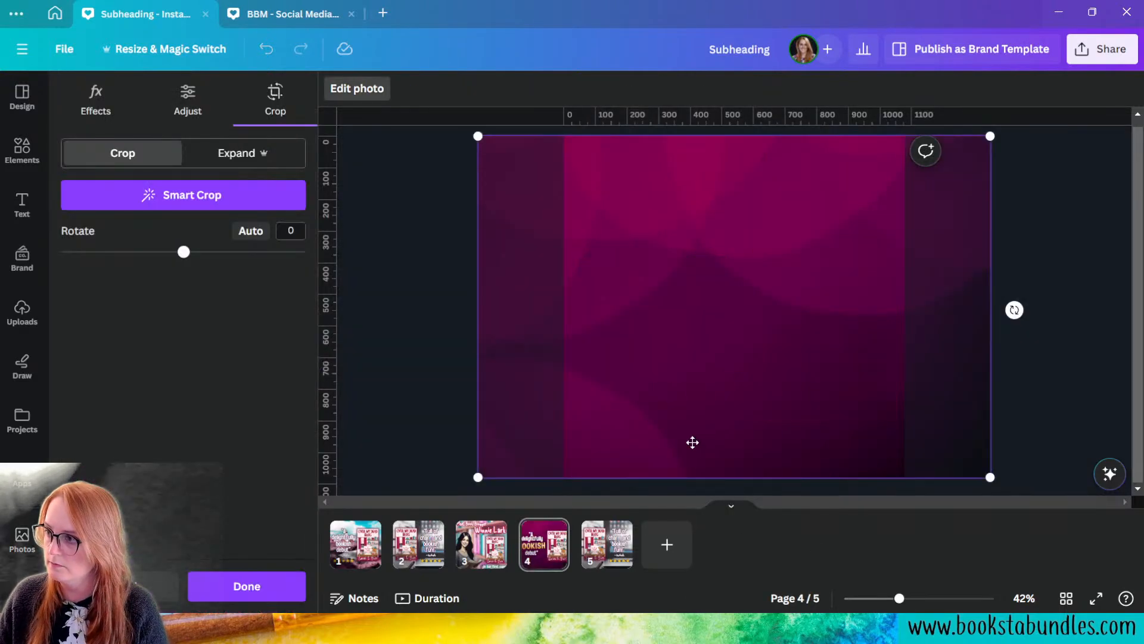
{"action": "left_click_drag", "start_coordinate": [690, 442], "coordinate": [755, 450]}
{"action": "left_click", "coordinate": [466, 395]}
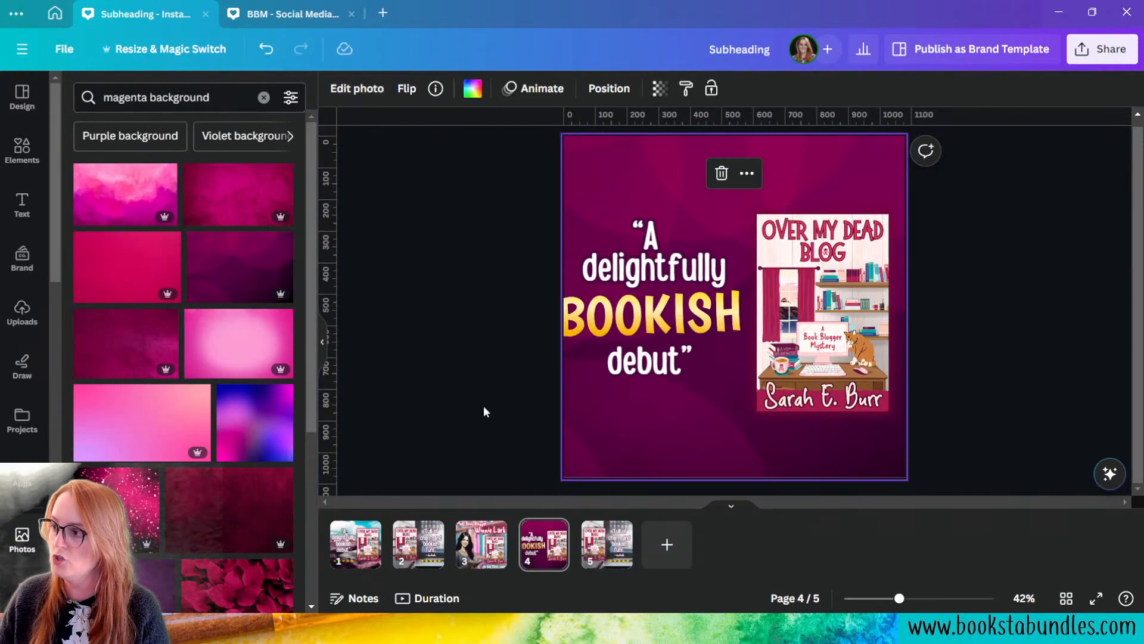
{"action": "left_click", "coordinate": [419, 232]}
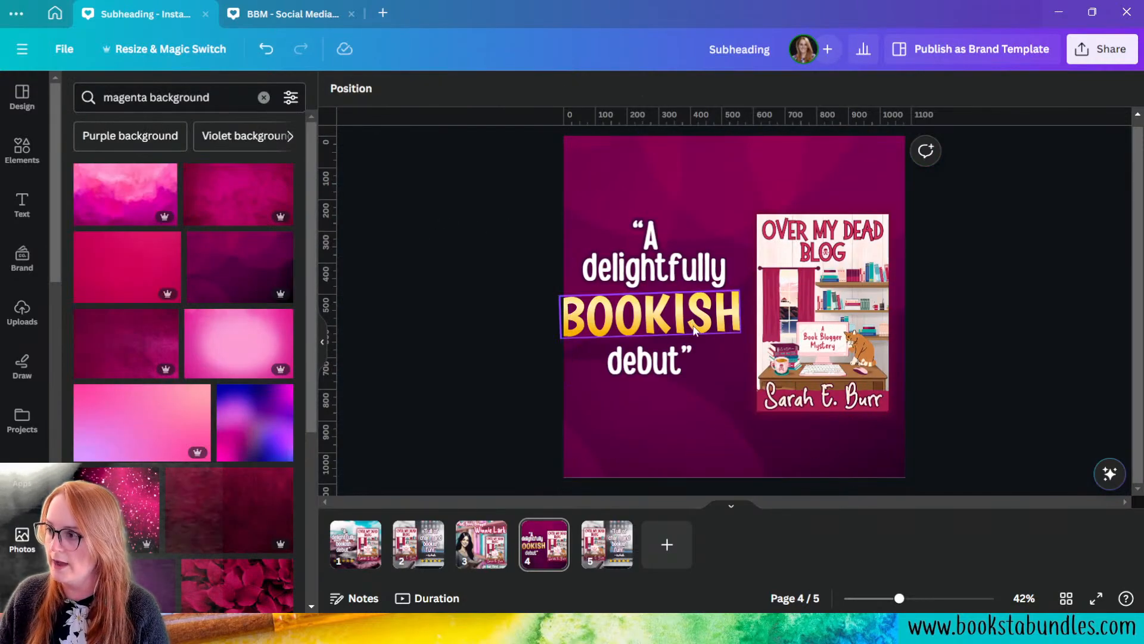
- Straighten the tilted word "BOOKISH" to horizontal and shift the whole quote slightly right so it sits inside the page
{"action": "left_click", "coordinate": [695, 332]}
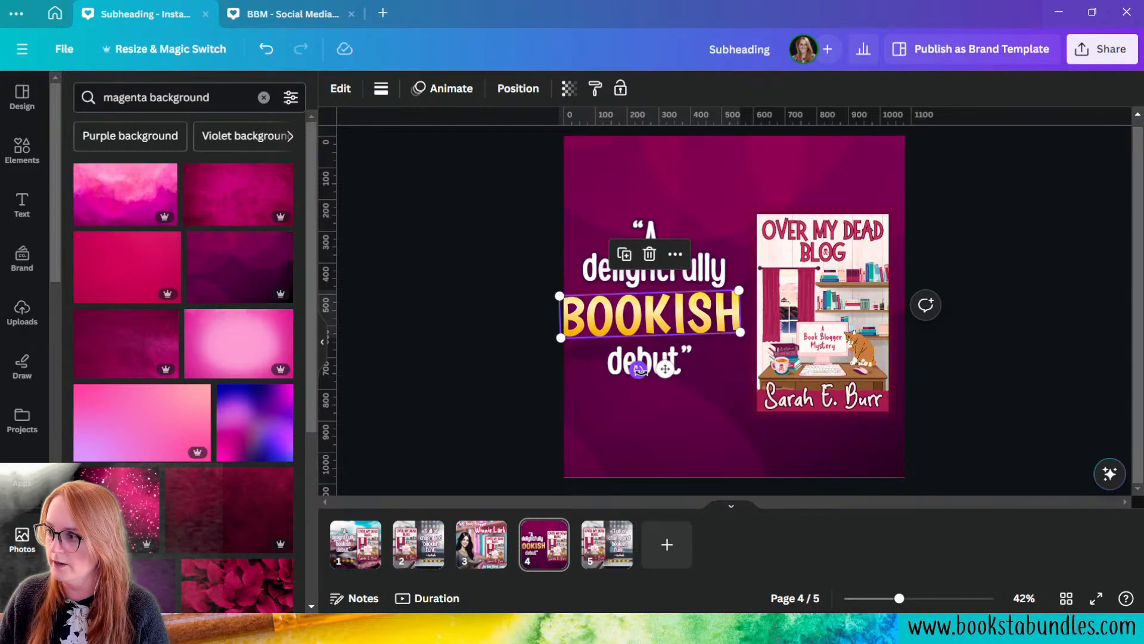
{"action": "left_click_drag", "start_coordinate": [638, 369], "coordinate": [564, 360]}
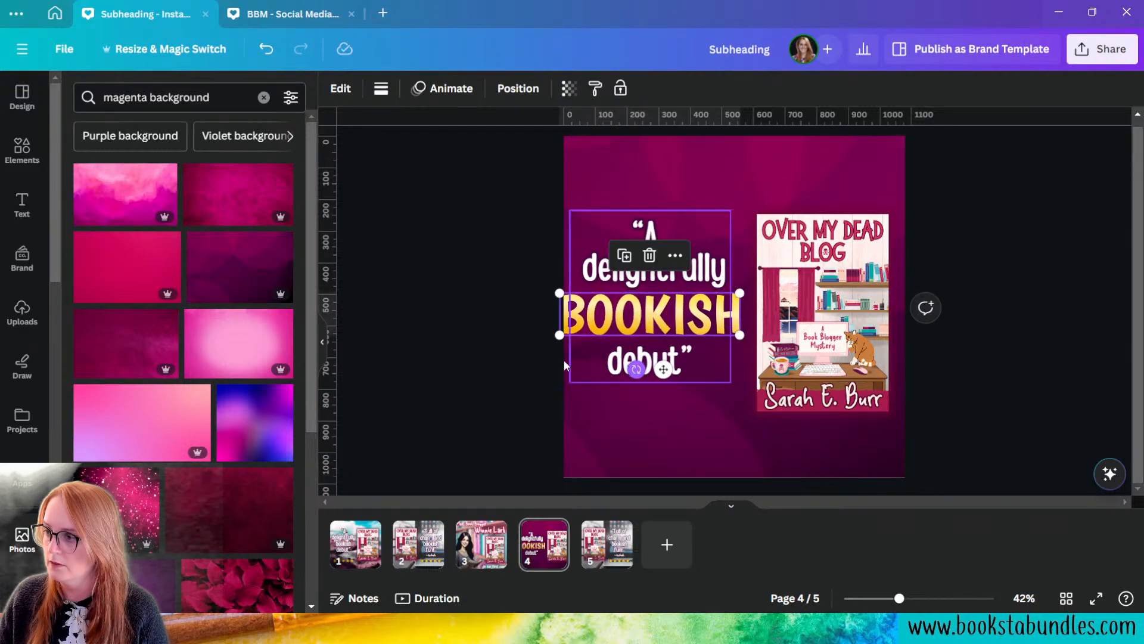
{"action": "left_click_drag", "start_coordinate": [467, 184], "coordinate": [680, 374]}
{"action": "left_click", "coordinate": [496, 382]}
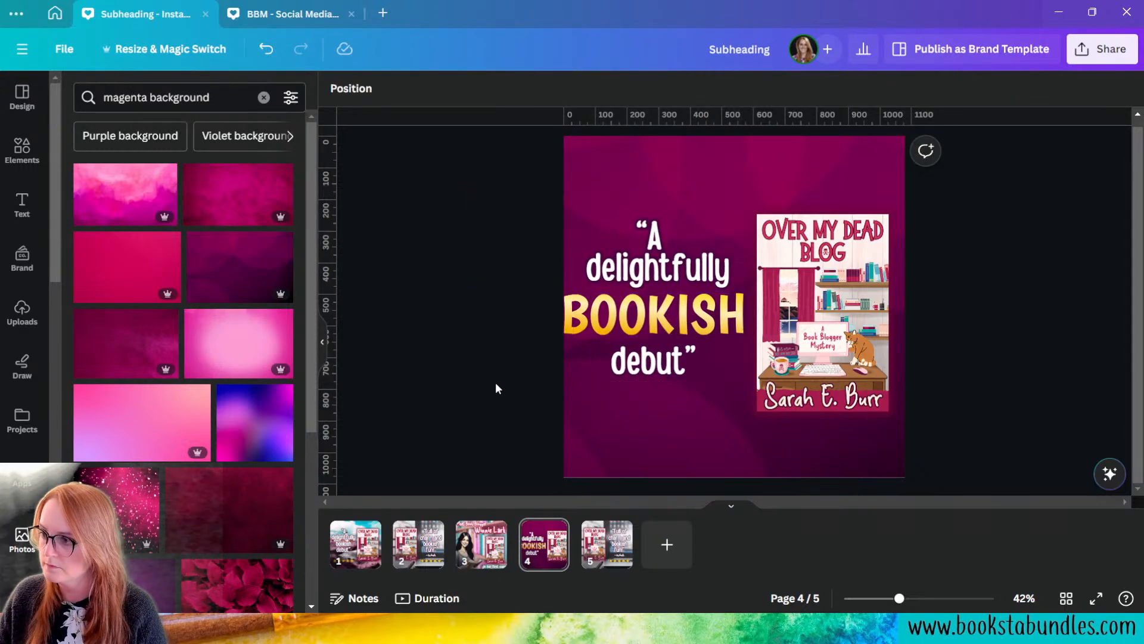
{"action": "left_click_drag", "start_coordinate": [514, 254], "coordinate": [742, 386]}
{"action": "left_click", "coordinate": [532, 395]}
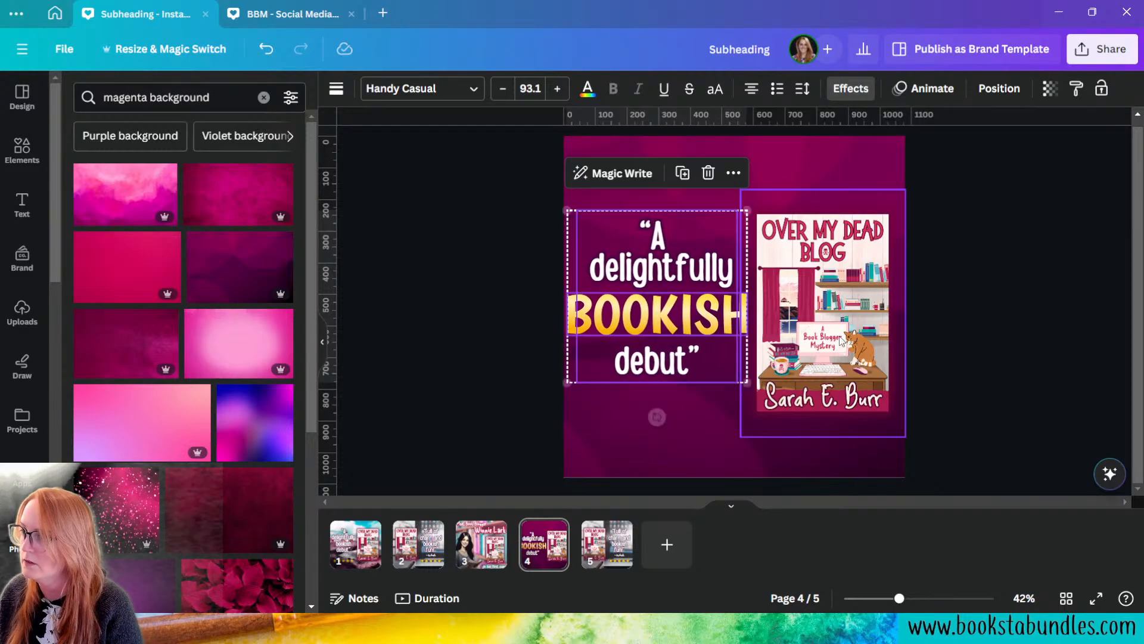
- Change the shadow colour of page 4's book cover to light pink #FFD1E6
{"action": "left_click", "coordinate": [793, 334]}
{"action": "left_click", "coordinate": [358, 97]}
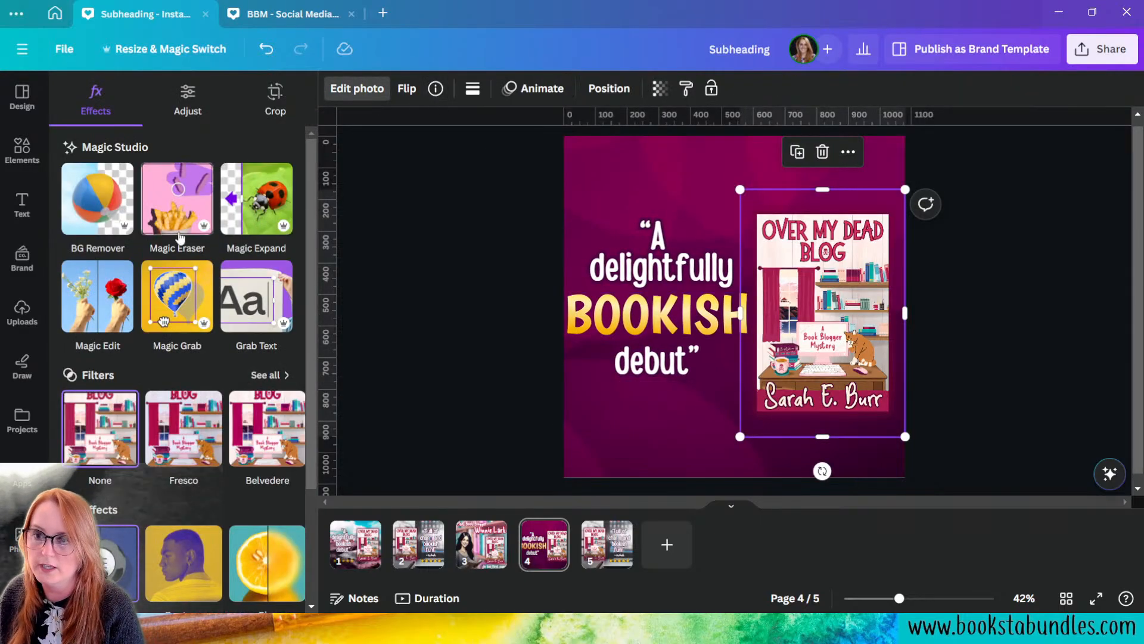
{"action": "left_click", "coordinate": [119, 563]}
{"action": "scroll", "coordinate": [252, 510], "scroll_direction": "down", "scroll_amount": 3}
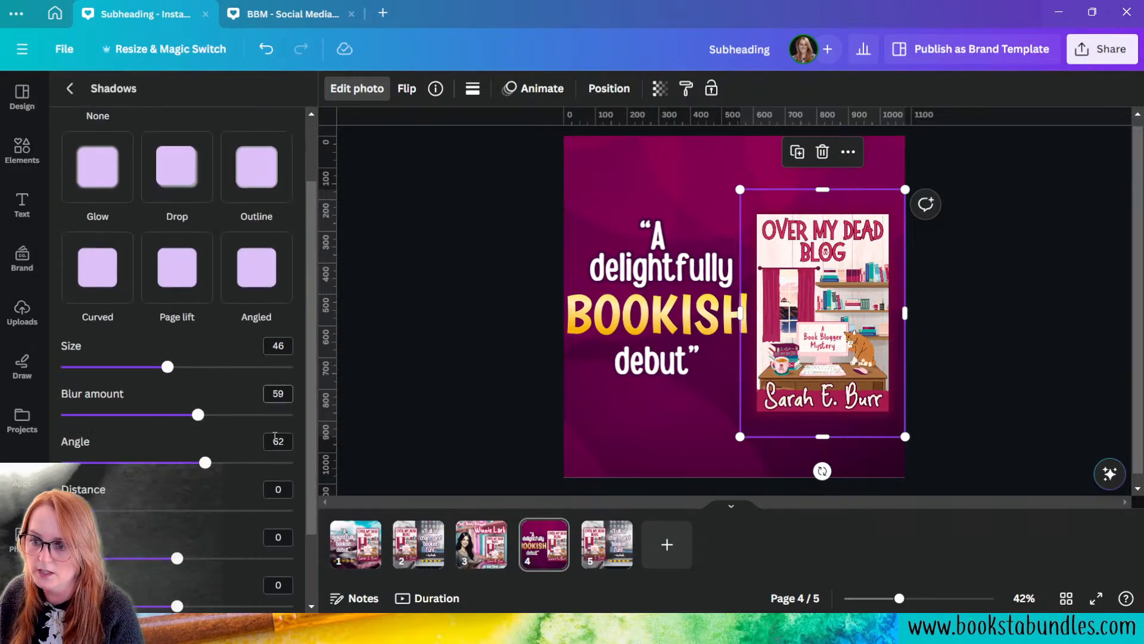
{"action": "left_click", "coordinate": [281, 541]}
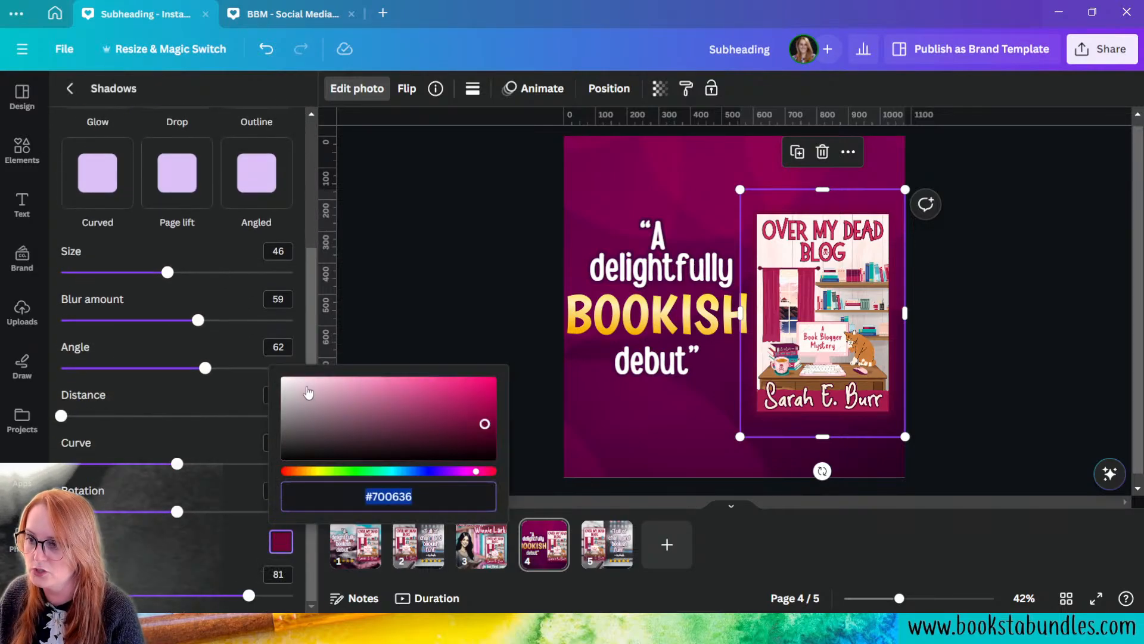
{"action": "left_click_drag", "start_coordinate": [306, 419], "coordinate": [320, 381]}
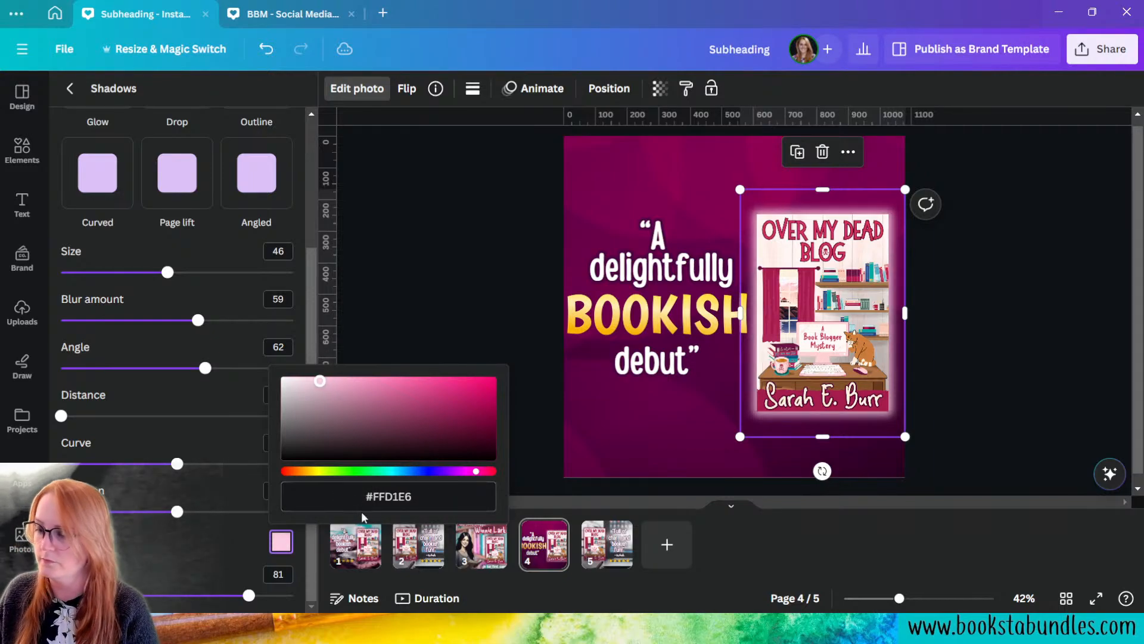
- Strengthen the book cover's pink shadow to intensity 100, with size 75 and blur amount 19
{"action": "left_click", "coordinate": [256, 542]}
{"action": "left_click_drag", "start_coordinate": [248, 596], "coordinate": [294, 595]}
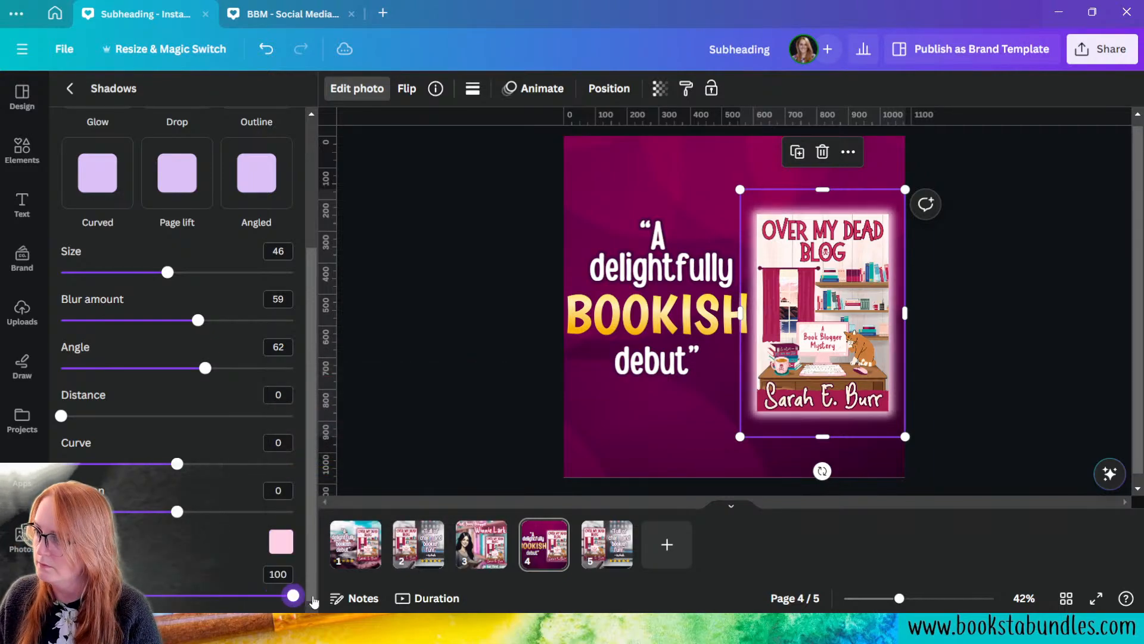
{"action": "left_click_drag", "start_coordinate": [170, 274], "coordinate": [235, 274]}
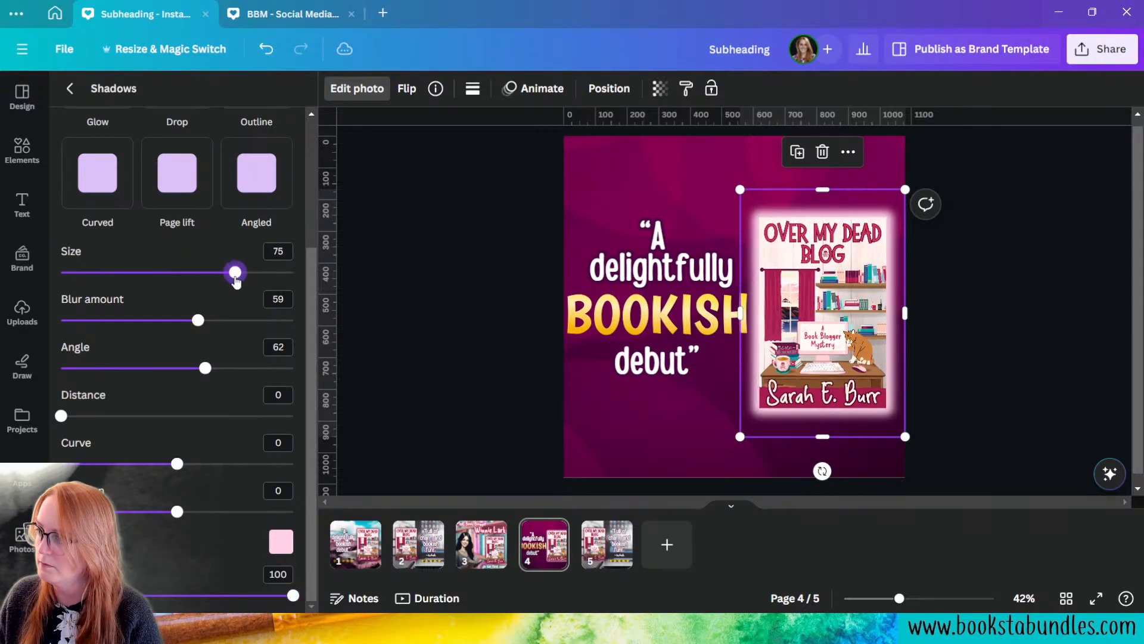
{"action": "left_click_drag", "start_coordinate": [199, 321], "coordinate": [106, 320]}
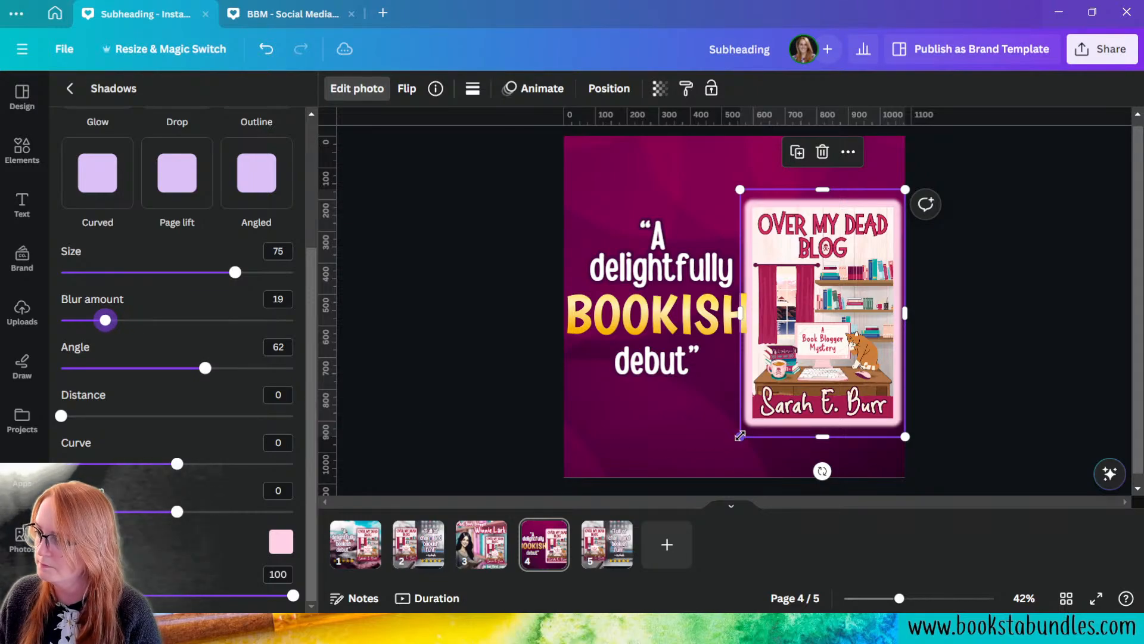
- Shrink the book cover slightly, move it to the page's upper right corner and tilt it a few degrees clockwise
{"action": "left_click_drag", "start_coordinate": [739, 436], "coordinate": [769, 411]}
{"action": "left_click_drag", "start_coordinate": [834, 354], "coordinate": [833, 310]}
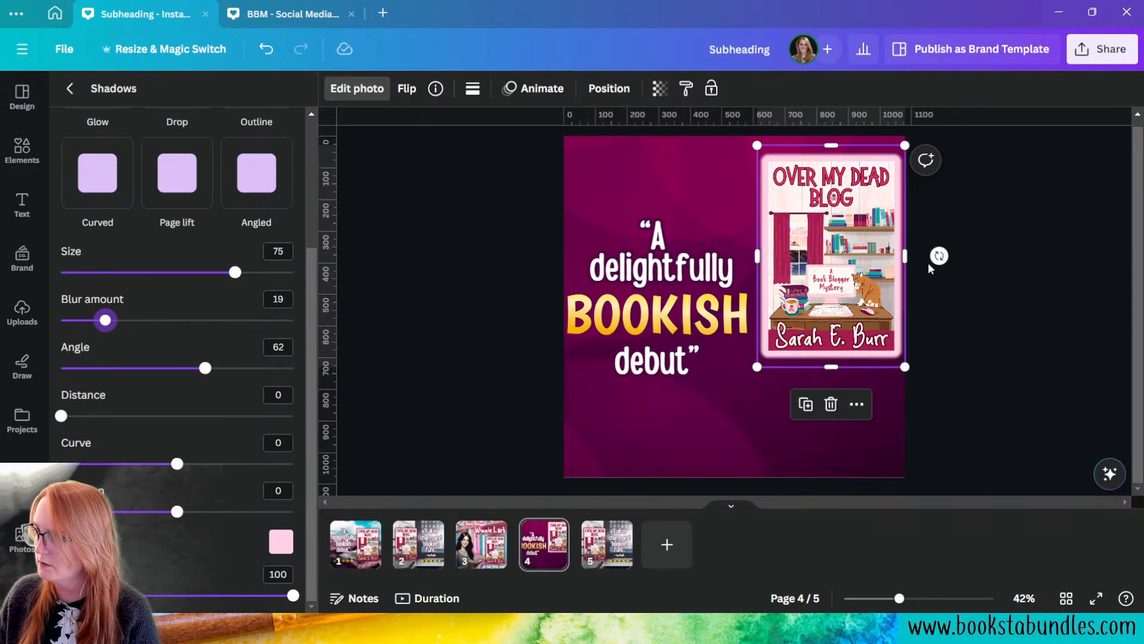
{"action": "mouse_move", "coordinate": [939, 255]}
{"action": "left_mouse_down"}
{"action": "mouse_move", "coordinate": [940, 276]}
{"action": "mouse_move", "coordinate": [952, 273]}
{"action": "left_mouse_up"}
{"action": "mouse_move", "coordinate": [871, 296]}
{"action": "left_mouse_down"}
{"action": "mouse_move", "coordinate": [864, 286]}
{"action": "mouse_move", "coordinate": [854, 302]}
{"action": "left_mouse_up"}
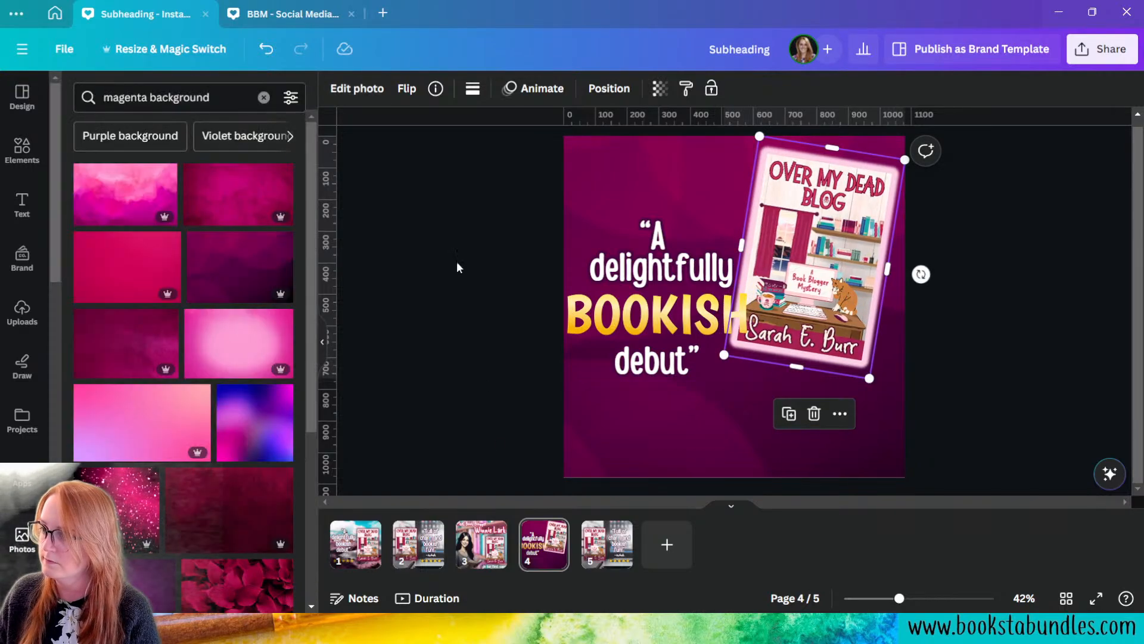
- Scale the quote text down to about 77.9 and move it up beside the book cover
{"action": "left_click_drag", "start_coordinate": [456, 261], "coordinate": [712, 358]}
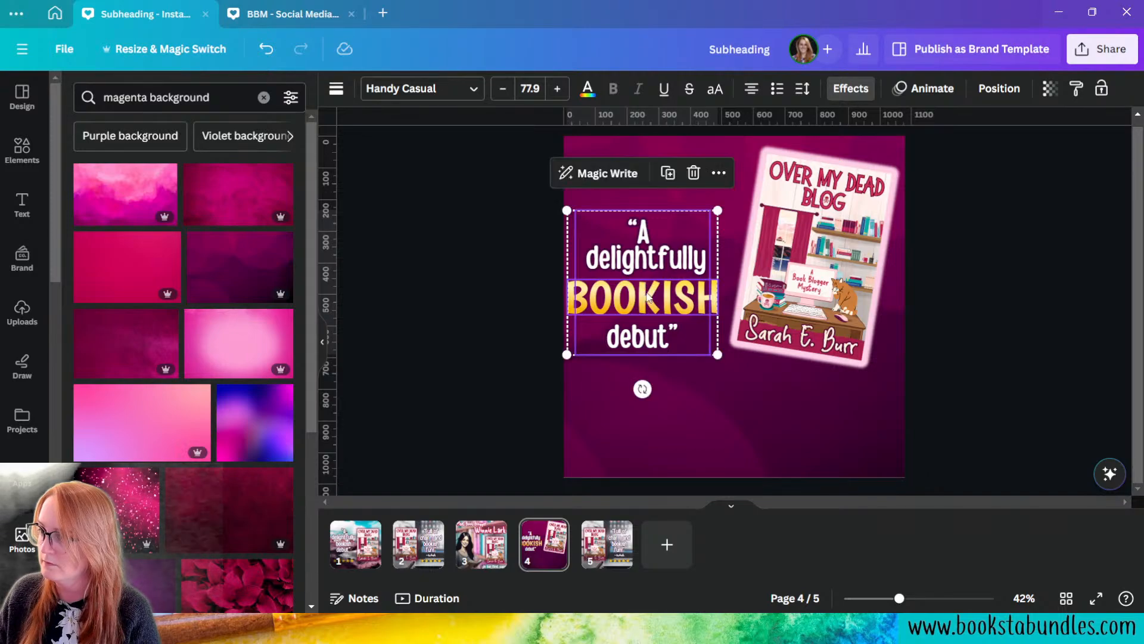
{"action": "left_click_drag", "start_coordinate": [648, 296], "coordinate": [654, 231]}
{"action": "left_click", "coordinate": [484, 410]}
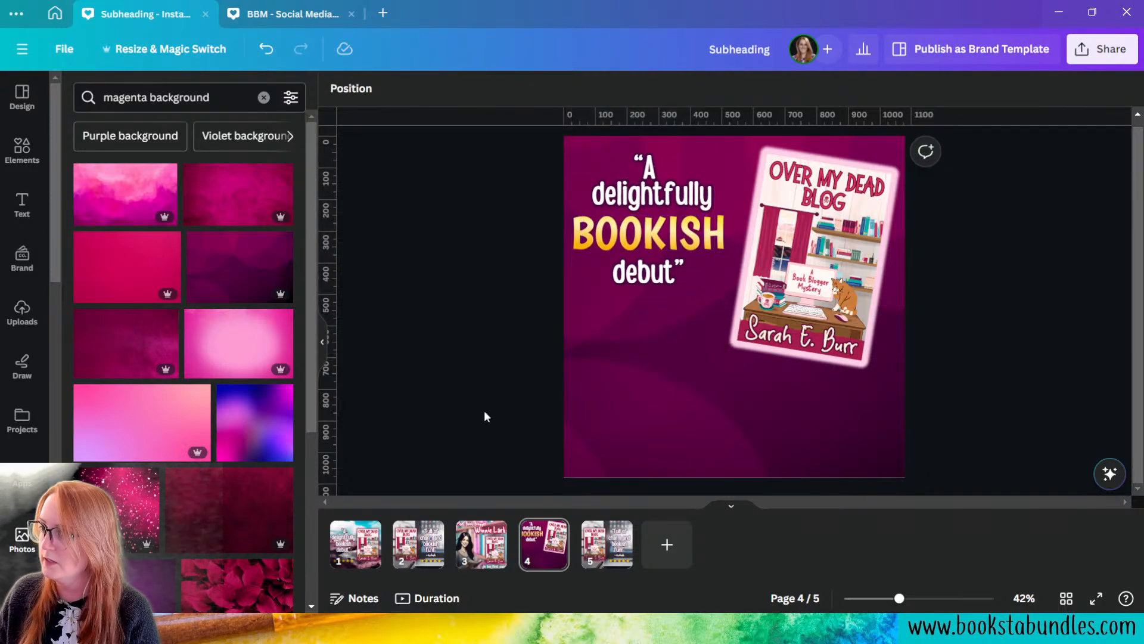
- Copy the "-- Goodreads" attribution from page 1 to page 4, shrink it and place it just below "debut"
{"action": "left_click", "coordinate": [355, 543]}
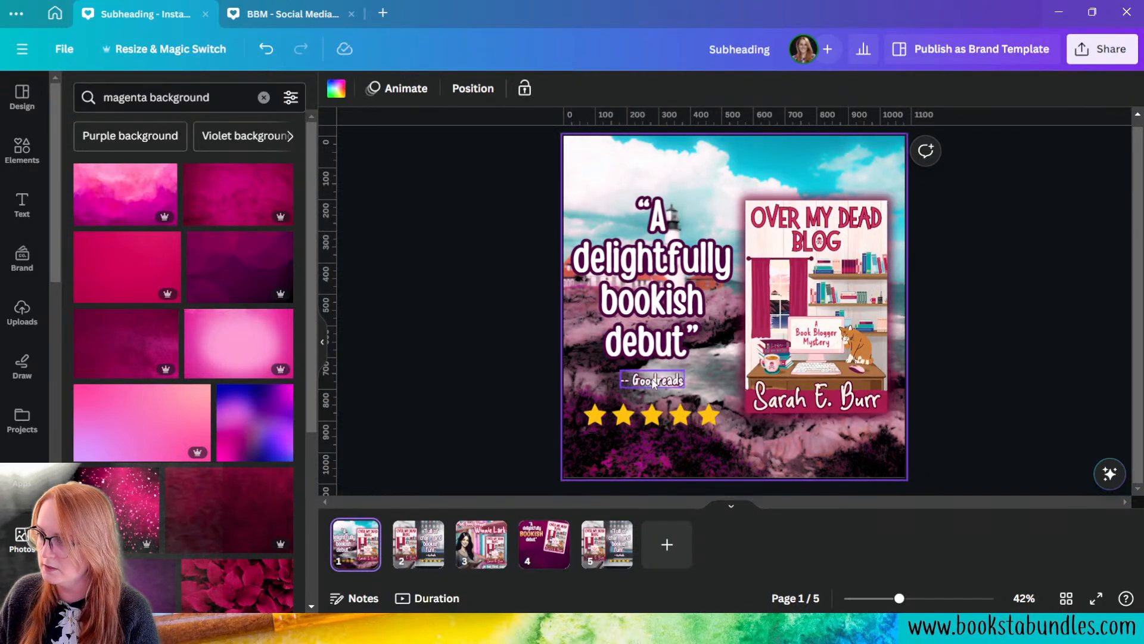
{"action": "left_click", "coordinate": [645, 395]}
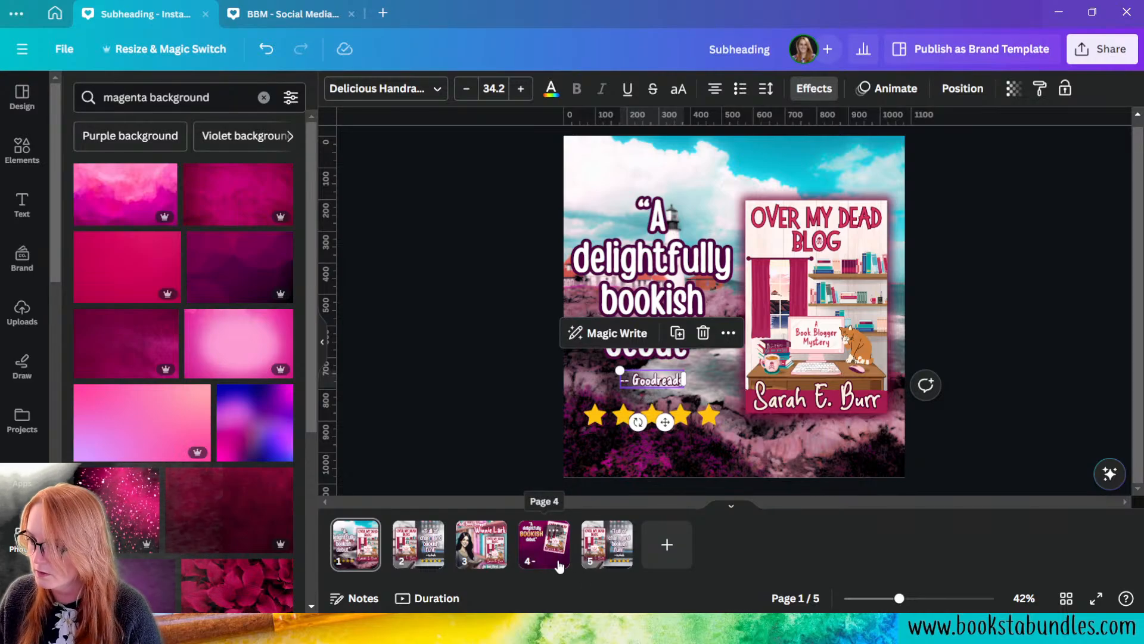
{"action": "left_click", "coordinate": [545, 545]}
{"action": "key", "text": "ctrl+v"}
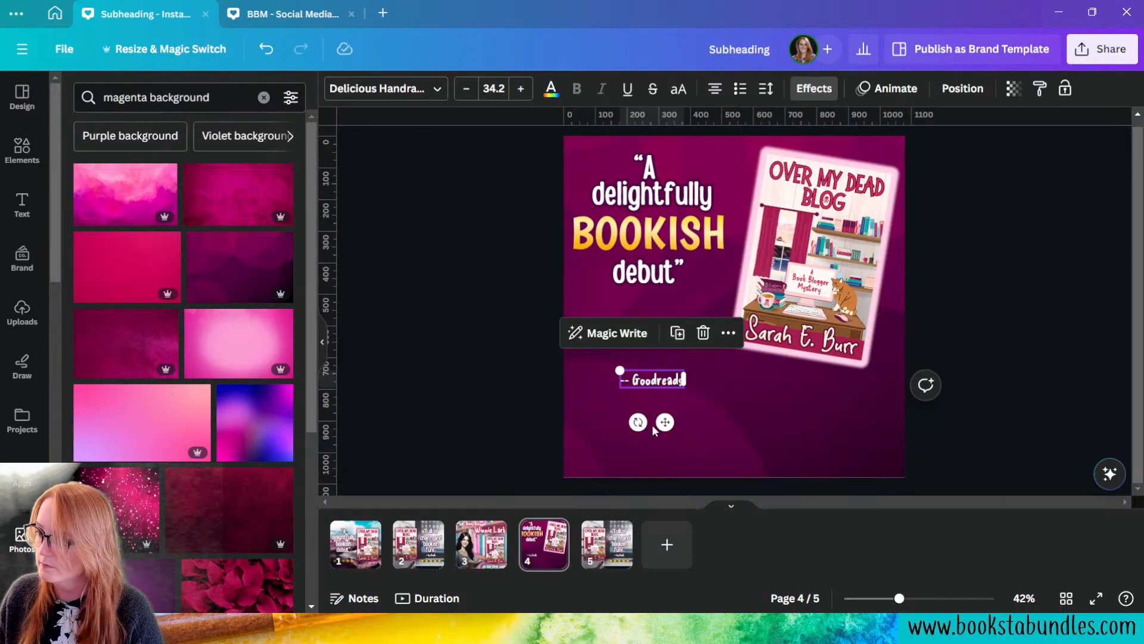
{"action": "left_click_drag", "start_coordinate": [664, 422], "coordinate": [658, 350]}
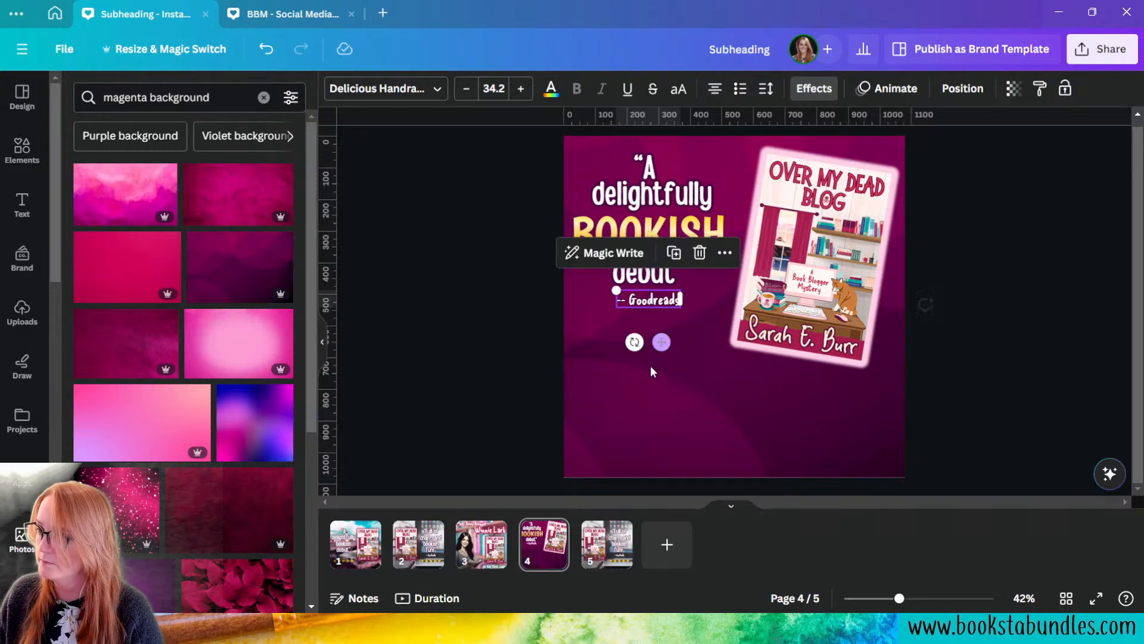
{"action": "left_click", "coordinate": [472, 376]}
{"action": "left_click", "coordinate": [656, 303]}
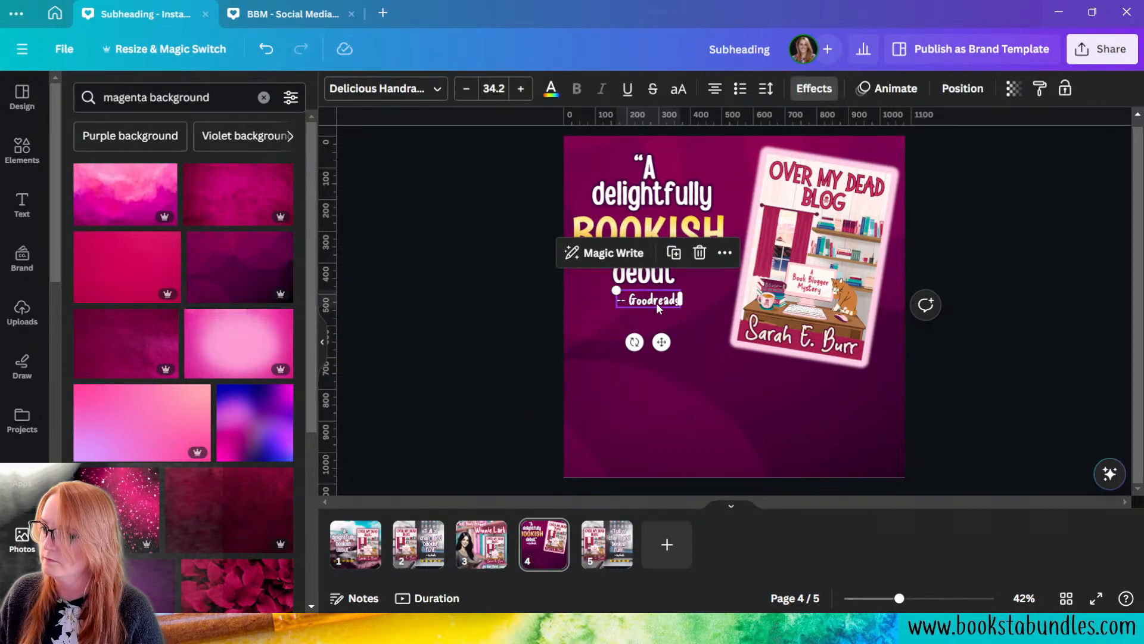
{"action": "left_click_drag", "start_coordinate": [679, 307], "coordinate": [694, 335]}
{"action": "left_click", "coordinate": [466, 479]}
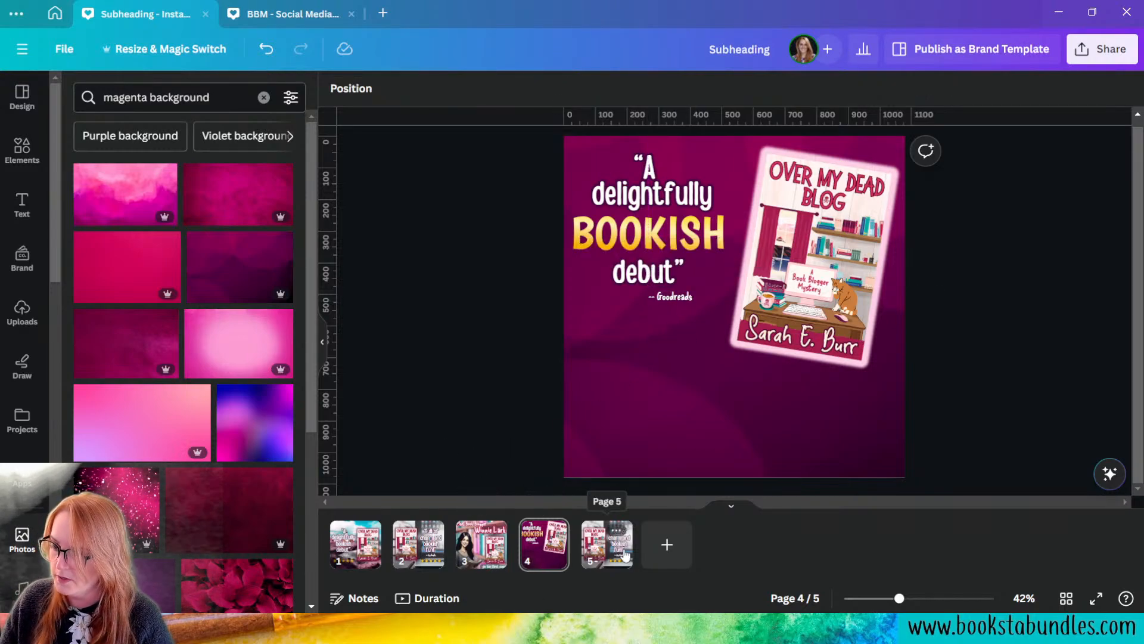
- Copy the five gold stars from page 1 to page 4 and place them under the Goodreads attribution
{"action": "left_click", "coordinate": [606, 543]}
{"action": "left_click", "coordinate": [356, 545]}
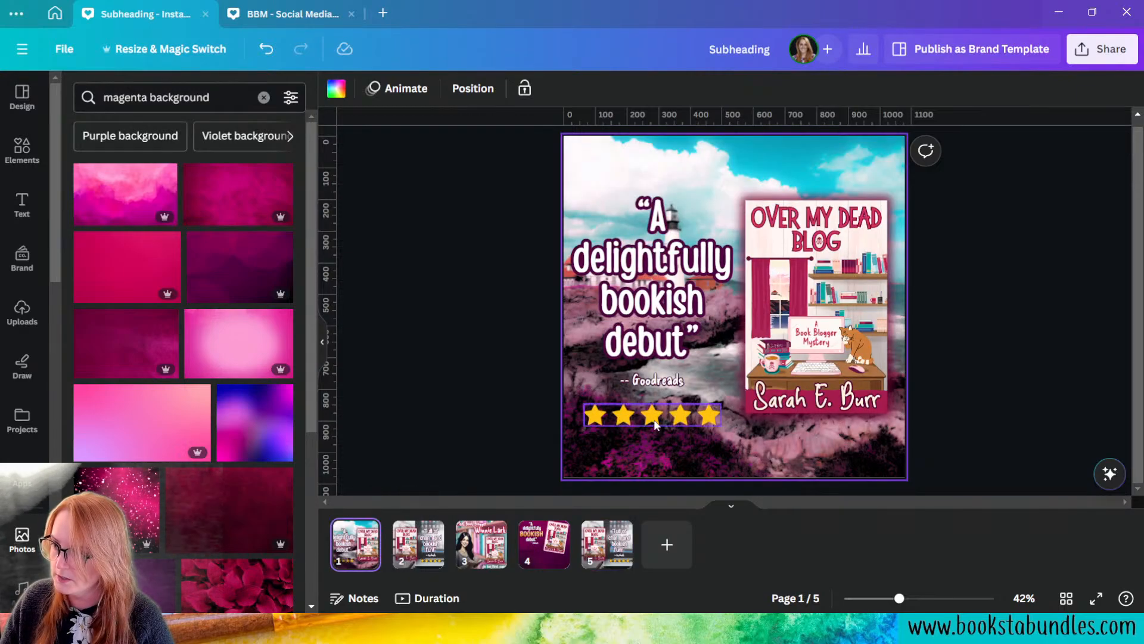
{"action": "left_click", "coordinate": [672, 411]}
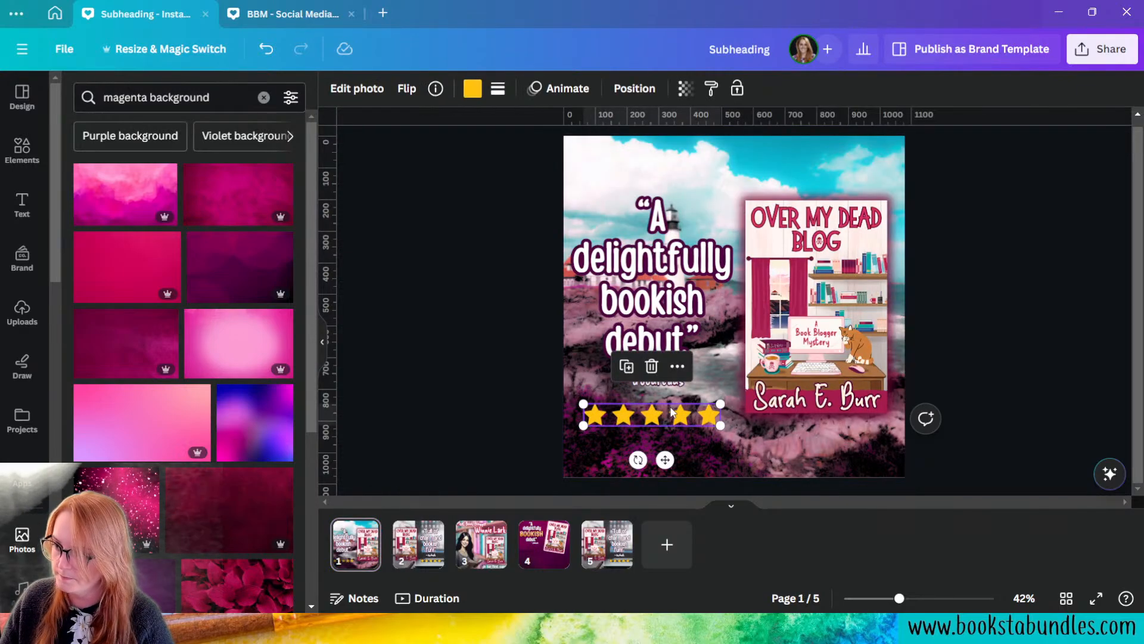
{"action": "left_click", "coordinate": [544, 542]}
{"action": "key", "text": "ctrl+v"}
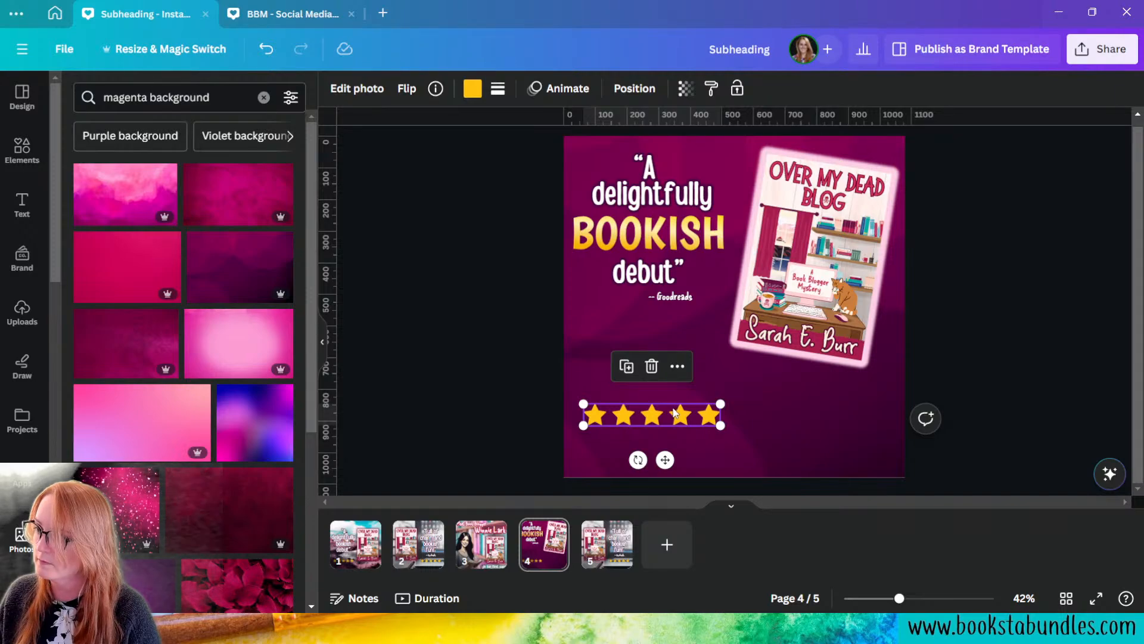
{"action": "left_click_drag", "start_coordinate": [669, 403], "coordinate": [669, 315]}
{"action": "left_click", "coordinate": [487, 417]}
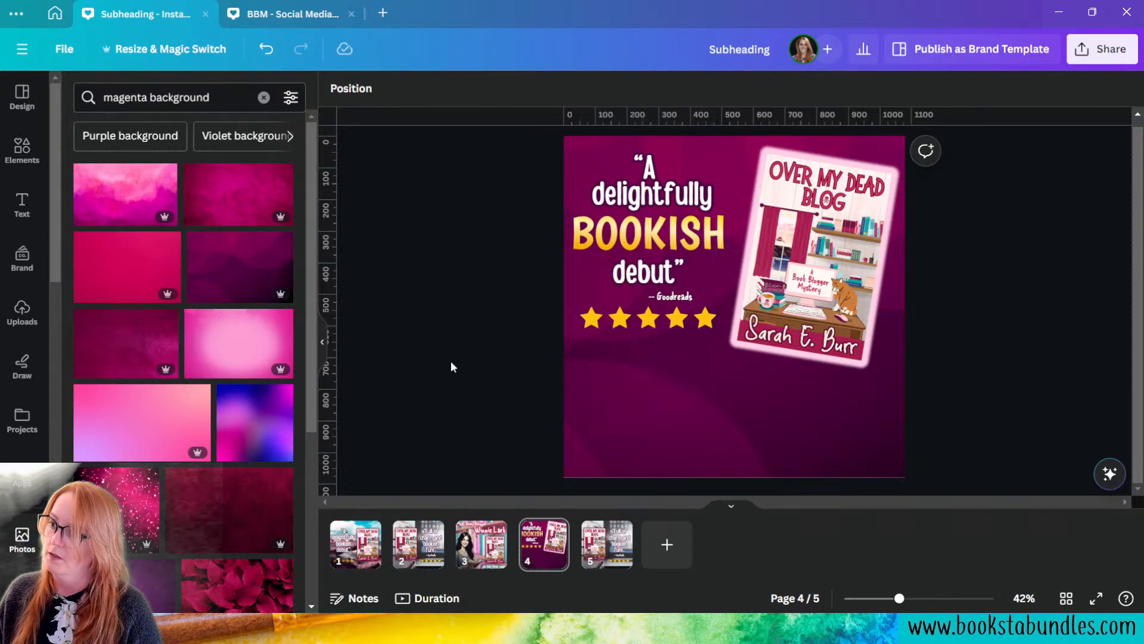
- Nudge the quote, Goodreads attribution and stars together slightly upward toward the page's top edge
{"action": "left_click_drag", "start_coordinate": [452, 160], "coordinate": [681, 341]}
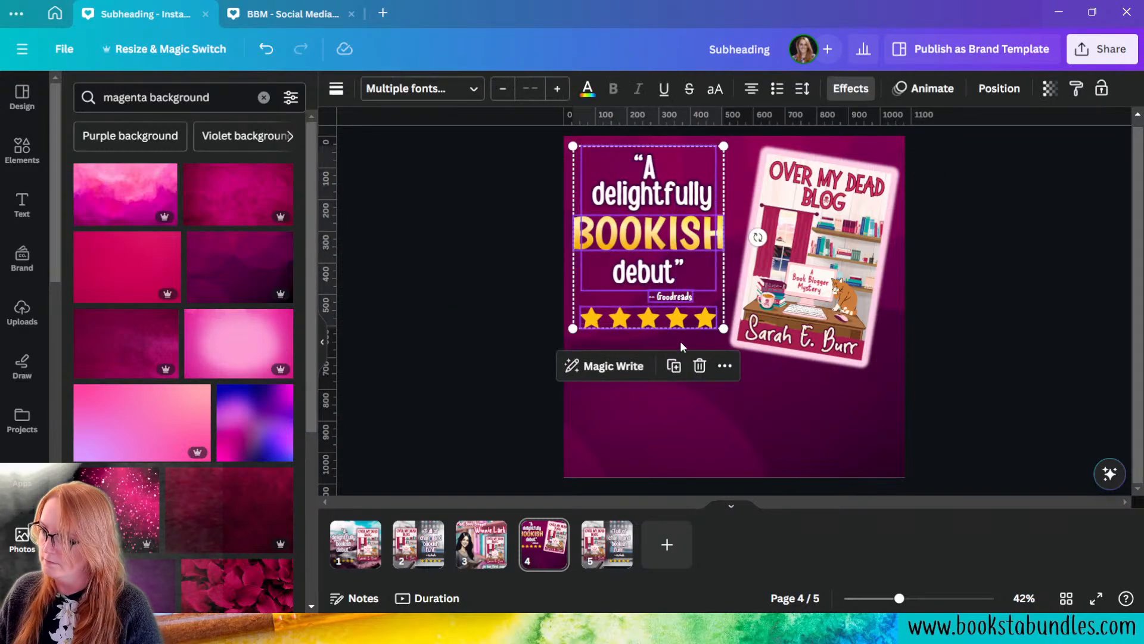
{"action": "key", "text": "Up"}
{"action": "key", "text": "Up"}
{"action": "key", "text": "Up"}
{"action": "key", "text": "Up"}
{"action": "key", "text": "Up"}
{"action": "key", "text": "Up"}
{"action": "key", "text": "Up"}
{"action": "key", "text": "Up"}
{"action": "key", "text": "Up"}
{"action": "key", "text": "Up"}
{"action": "key", "text": "Up"}
{"action": "key", "text": "Up"}
{"action": "key", "text": "Up"}
{"action": "key", "text": "Up"}
{"action": "key", "text": "Up"}
{"action": "key", "text": "Up"}
{"action": "key", "text": "Up"}
{"action": "key", "text": "Up"}
{"action": "key", "text": "Up"}
{"action": "key", "text": "Up"}
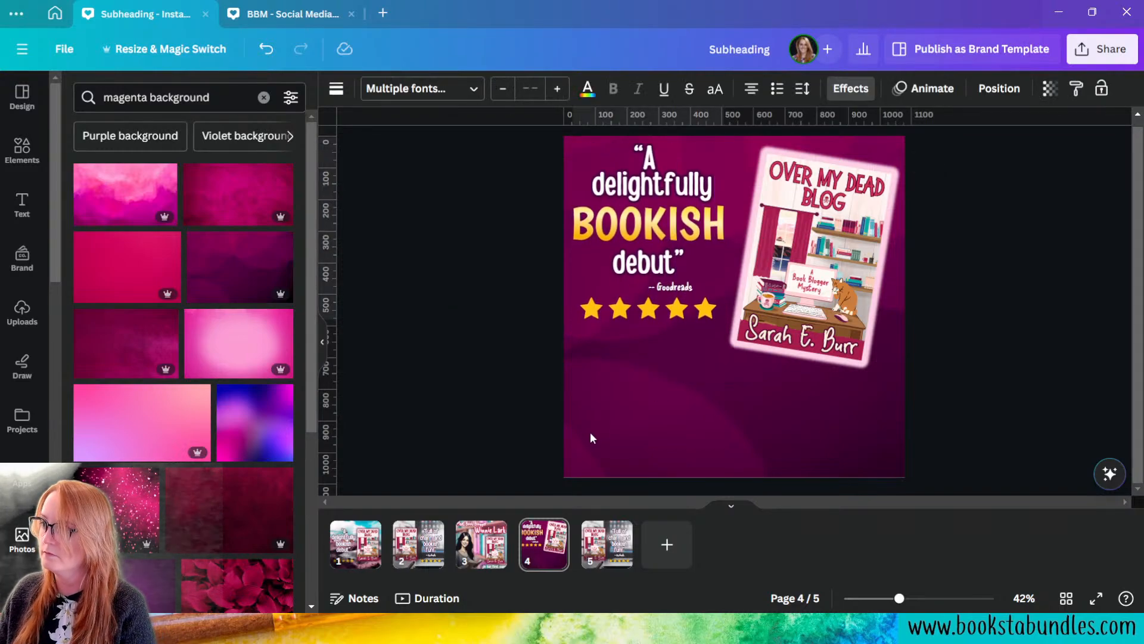
{"action": "left_click", "coordinate": [481, 400]}
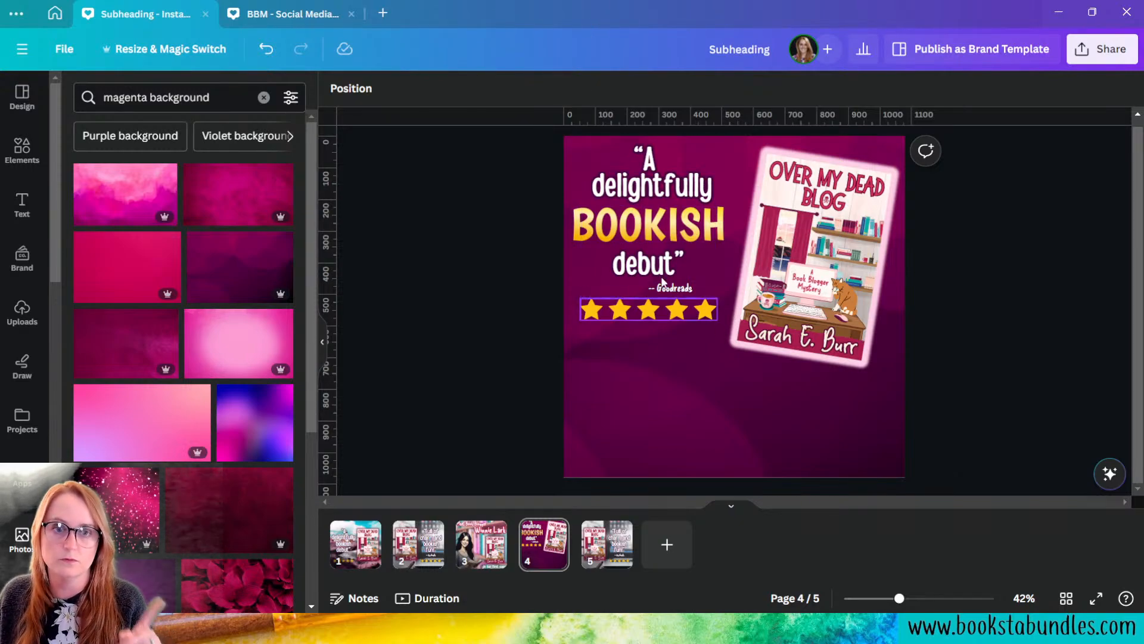
- Copy the circle with the Nook, Amazon, Kobo and Apple Books logos from the BBM - Social Media Graphics design onto page 4
{"action": "left_click", "coordinate": [292, 18]}
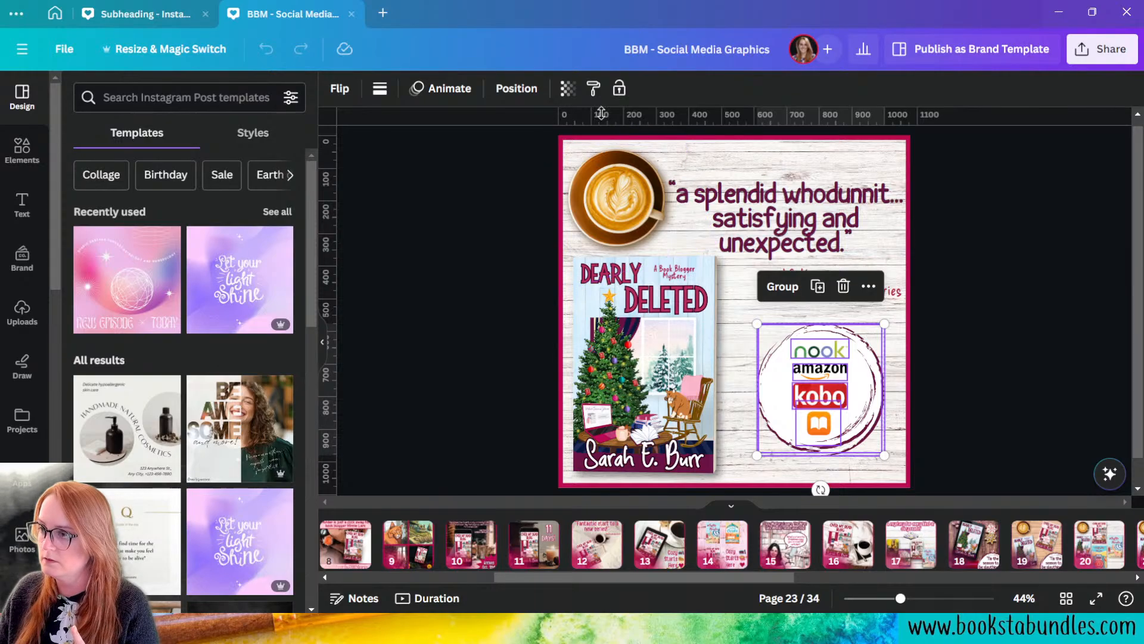
{"action": "left_click_drag", "start_coordinate": [937, 324], "coordinate": [787, 461]}
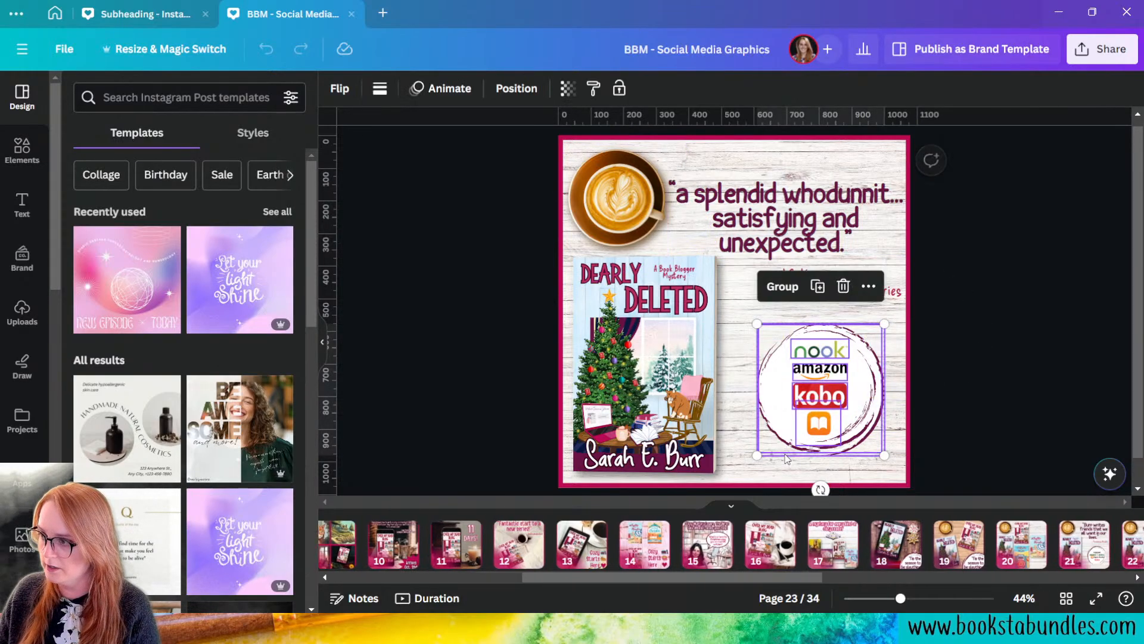
{"action": "left_click", "coordinate": [177, 24]}
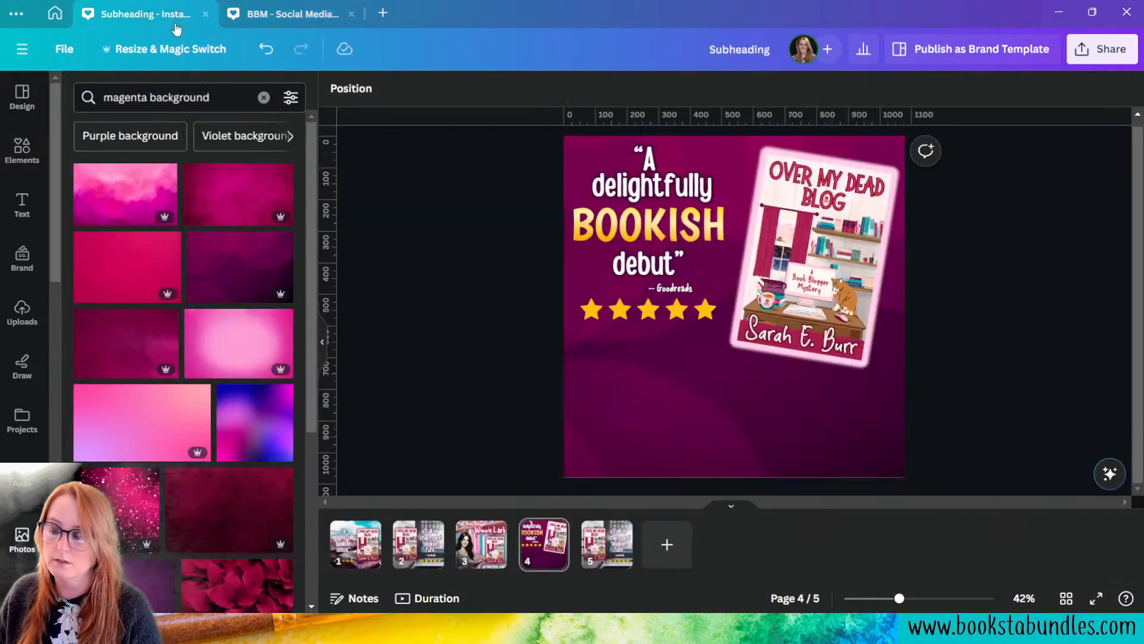
{"action": "left_click", "coordinate": [738, 421]}
{"action": "key", "text": "ctrl+v"}
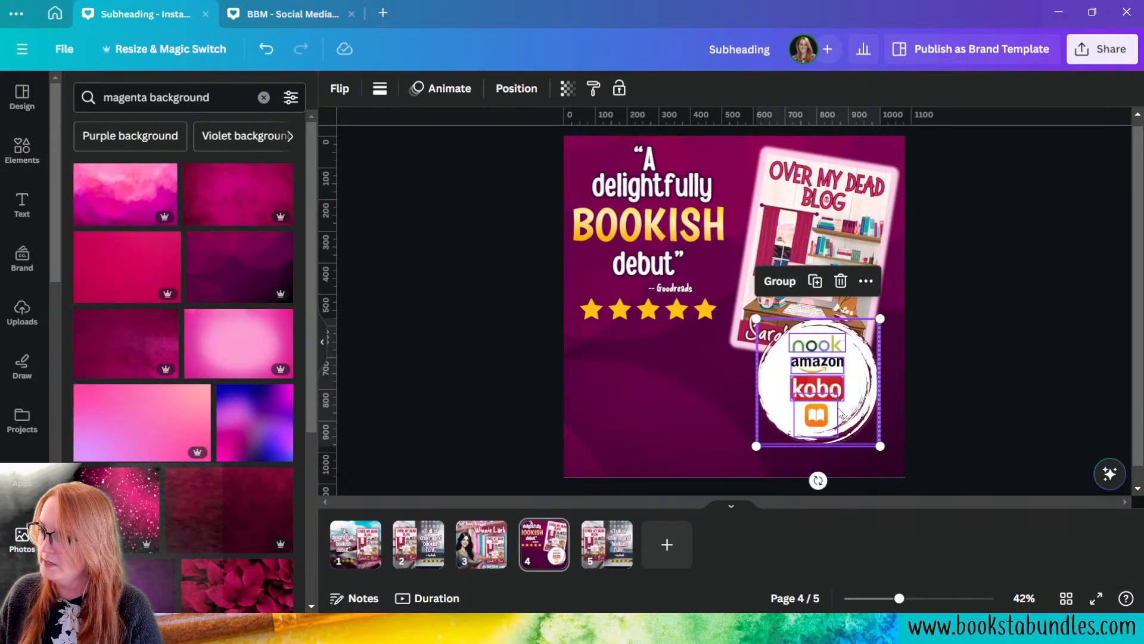
- Move the white circle with its four retailer logos below the five gold stars on page 4
{"action": "left_click_drag", "start_coordinate": [769, 413], "coordinate": [649, 430]}
{"action": "left_click_drag", "start_coordinate": [577, 443], "coordinate": [567, 452]}
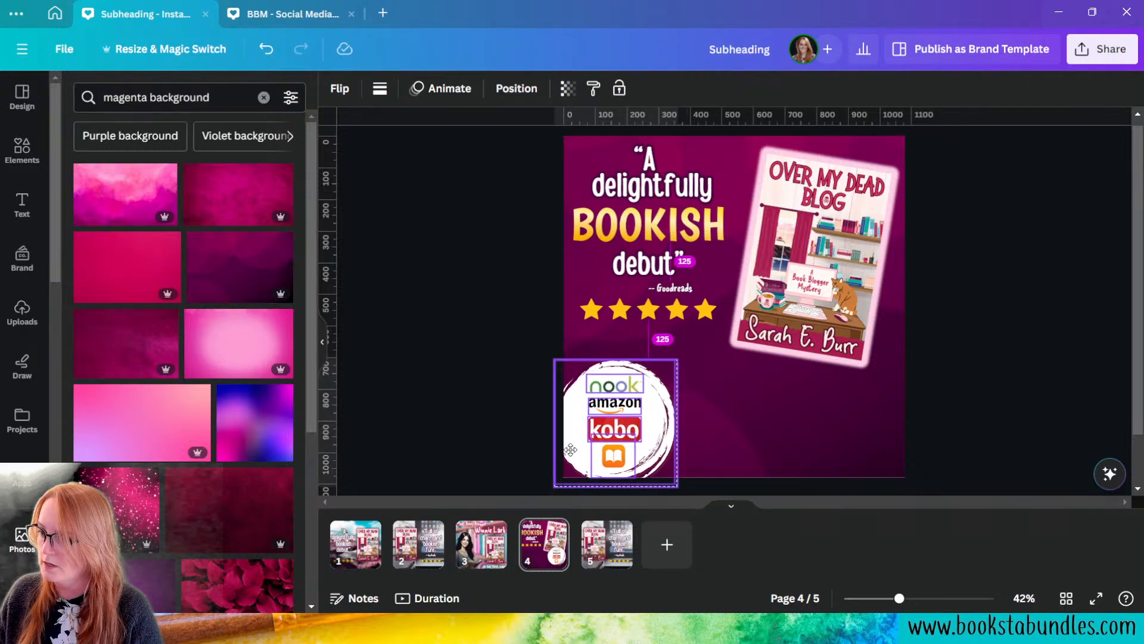
{"action": "left_click_drag", "start_coordinate": [648, 447], "coordinate": [695, 429]}
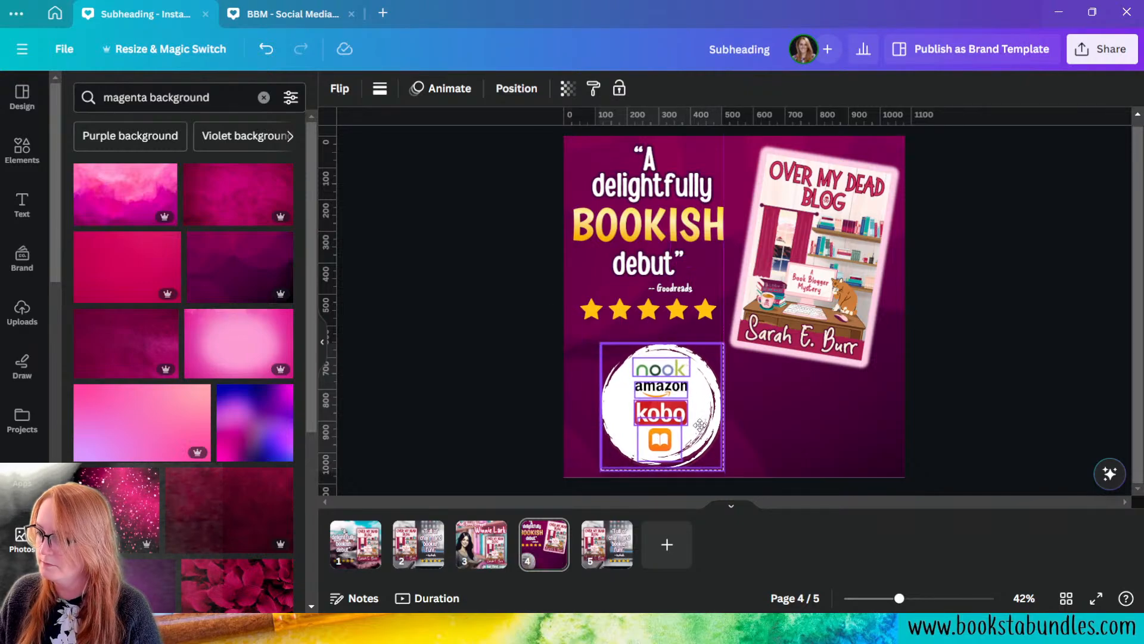
- Enlarge only the white brush circle and shift it so it runs off the page's lower-left corner
{"action": "left_click", "coordinate": [814, 444]}
{"action": "left_click_drag", "start_coordinate": [435, 397], "coordinate": [470, 501]}
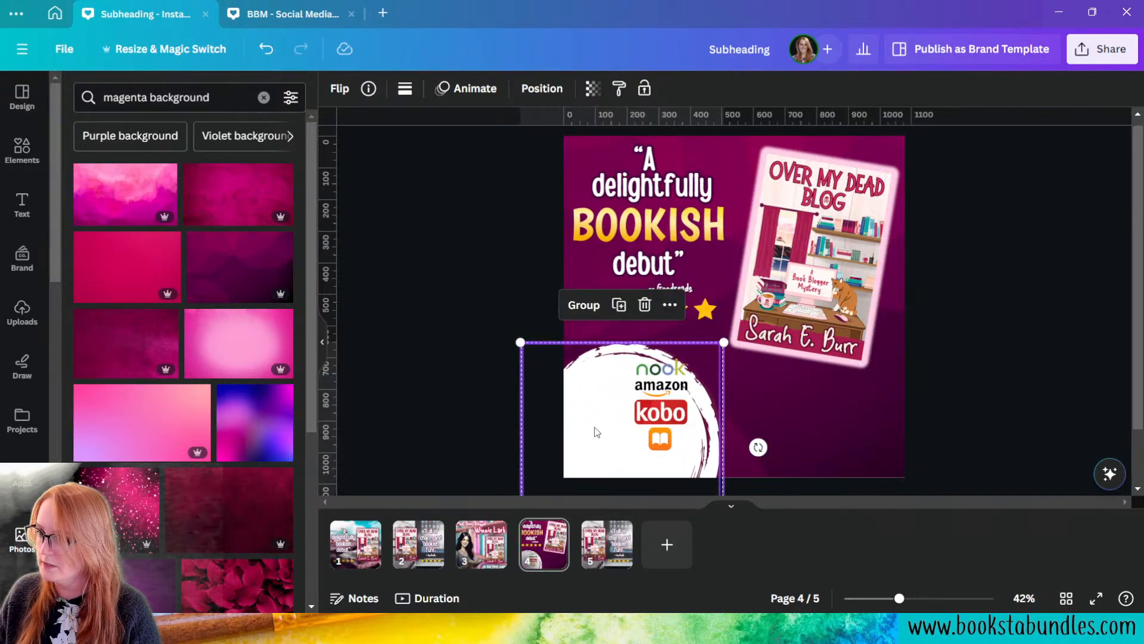
{"action": "mouse_move", "coordinate": [592, 430]}
{"action": "left_mouse_down"}
{"action": "mouse_move", "coordinate": [589, 448]}
{"action": "mouse_move", "coordinate": [624, 444]}
{"action": "mouse_move", "coordinate": [572, 429]}
{"action": "mouse_move", "coordinate": [584, 408]}
{"action": "left_mouse_up"}
{"action": "scroll", "coordinate": [675, 477], "scroll_direction": "down", "scroll_amount": 2}
{"action": "left_click_drag", "start_coordinate": [673, 480], "coordinate": [755, 500]}
{"action": "scroll", "coordinate": [474, 328], "scroll_direction": "up", "scroll_amount": 2}
{"action": "left_click", "coordinate": [472, 323]}
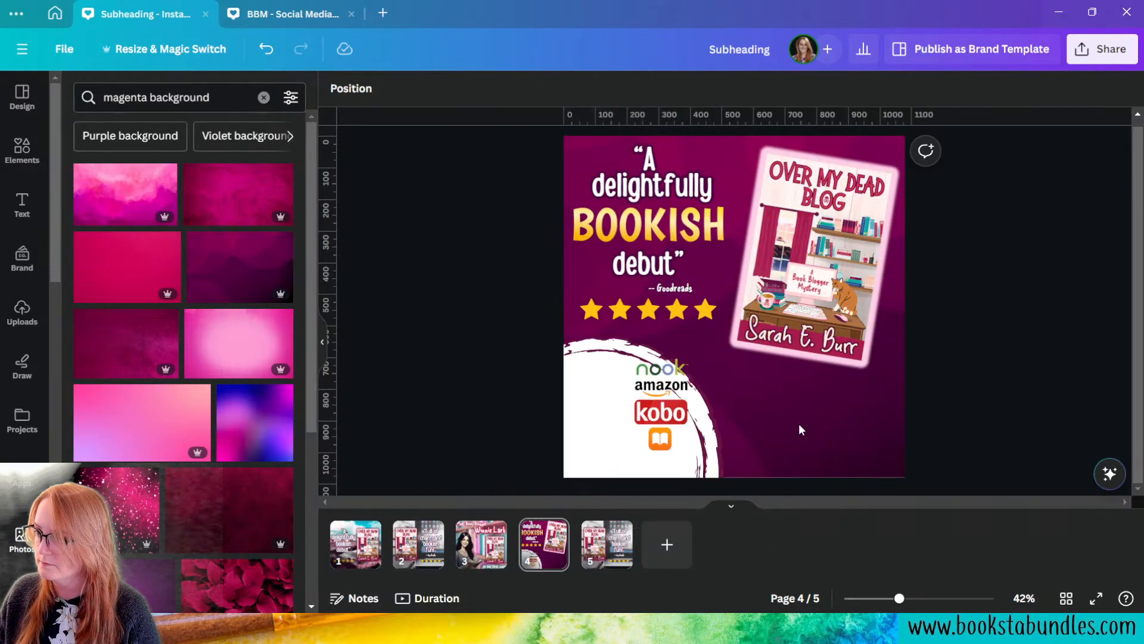
- Shift the four retailer logos together to the left inside the circle, and place the Kobo logo beside Nook
{"action": "left_click", "coordinate": [660, 439]}
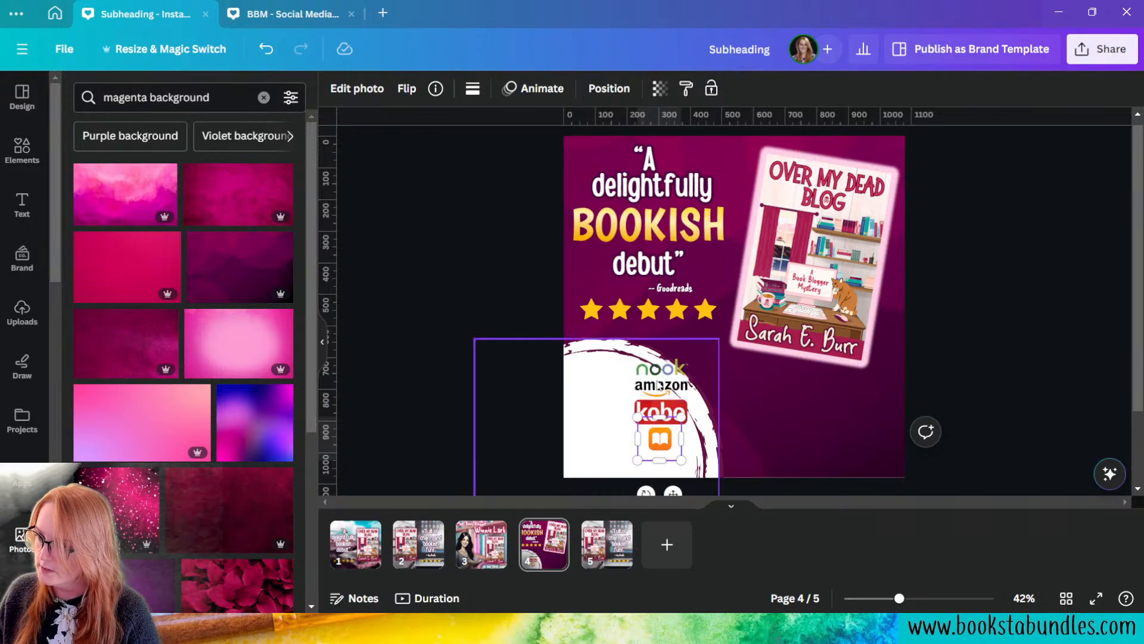
{"action": "left_click", "coordinate": [663, 411], "text": "shift"}
{"action": "left_click", "coordinate": [666, 388], "text": "shift"}
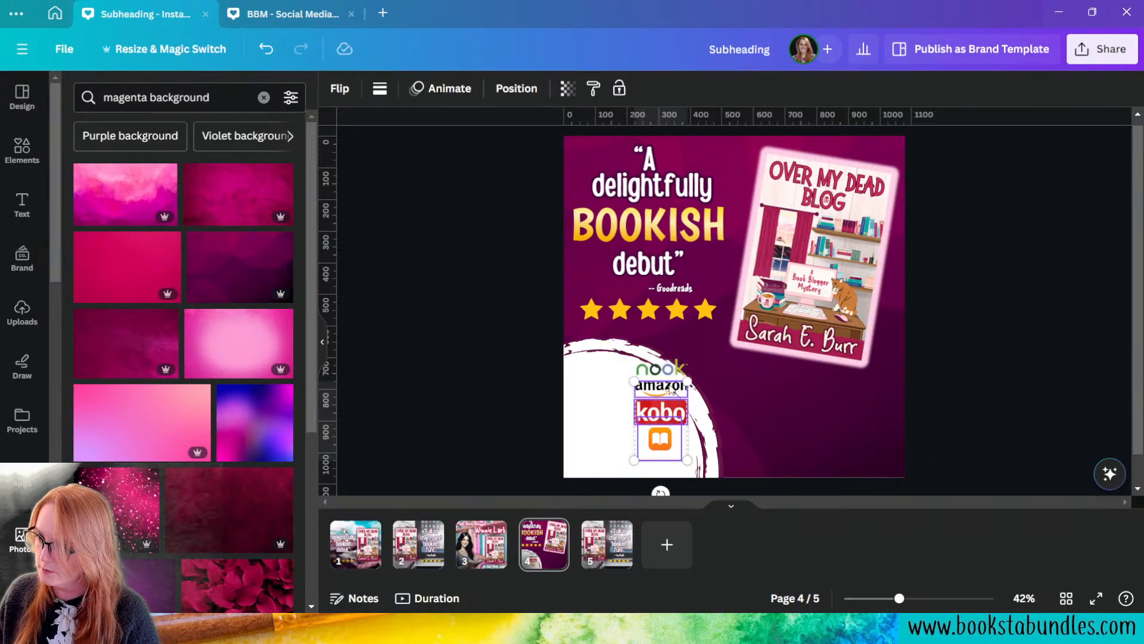
{"action": "left_click", "coordinate": [668, 372], "text": "shift"}
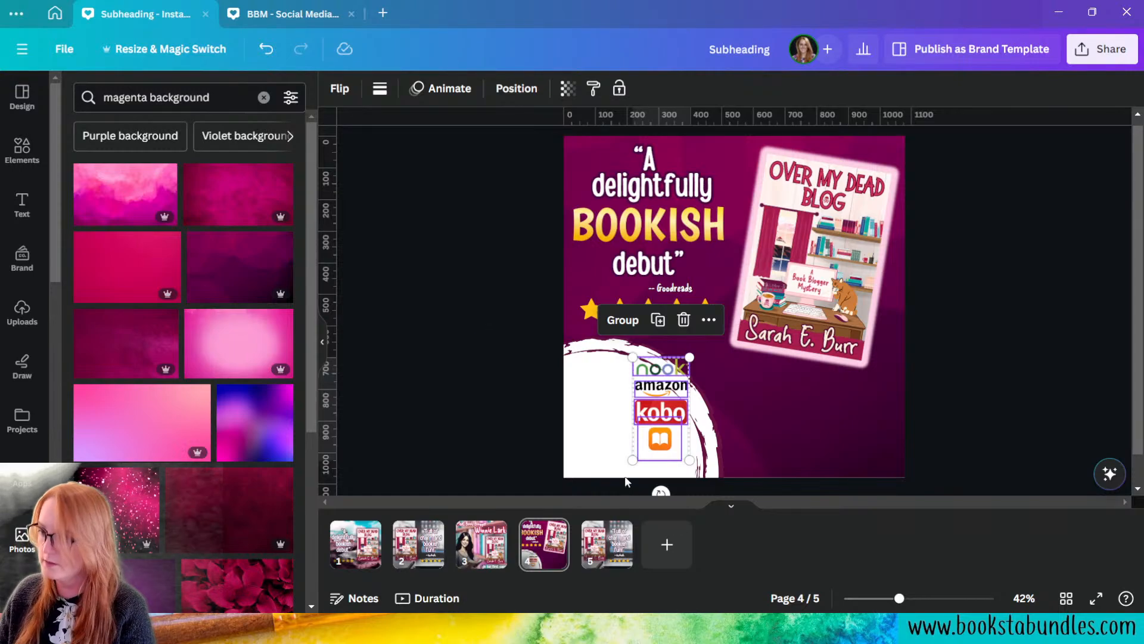
{"action": "left_click_drag", "start_coordinate": [653, 410], "coordinate": [588, 410]}
{"action": "left_click_drag", "start_coordinate": [626, 460], "coordinate": [650, 372]}
{"action": "left_click", "coordinate": [488, 392]}
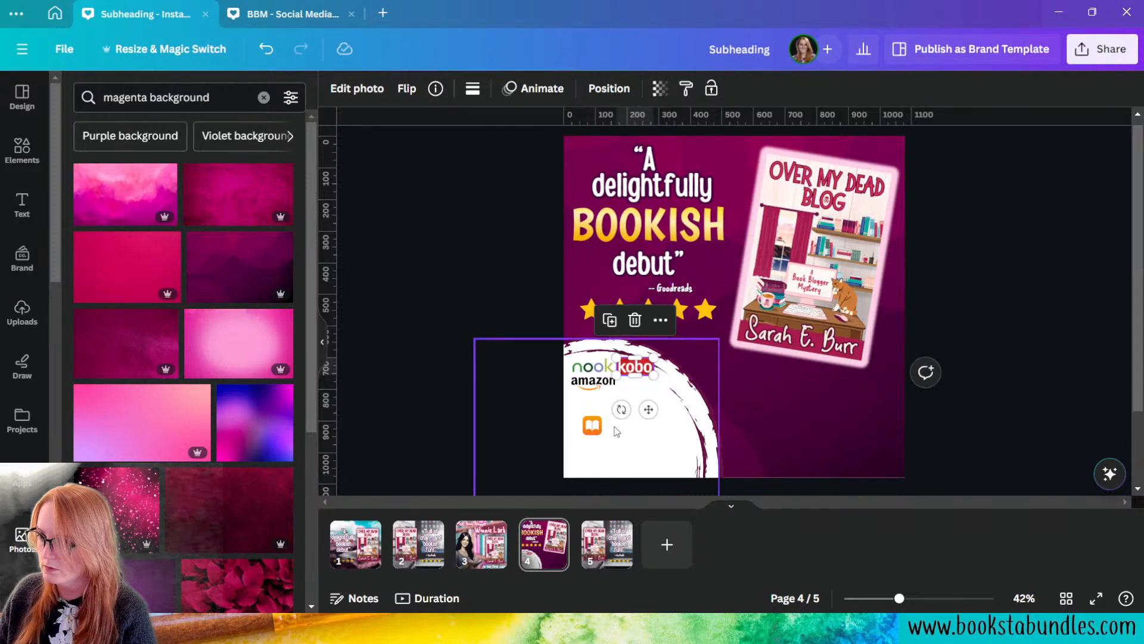
- Place the Apple Books logo under Kobo and beside Amazon to complete a two-by-two logo arrangement
{"action": "left_click", "coordinate": [597, 426]}
{"action": "left_click_drag", "start_coordinate": [605, 425], "coordinate": [650, 398]}
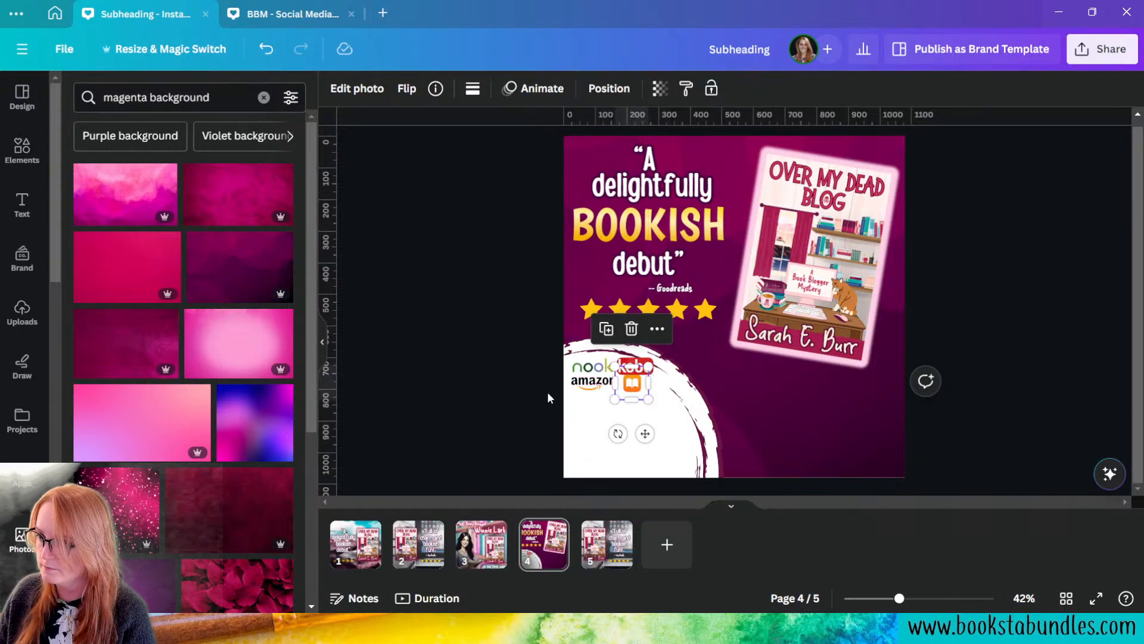
{"action": "left_click", "coordinate": [532, 363]}
{"action": "left_click_drag", "start_coordinate": [542, 358], "coordinate": [593, 378]}
{"action": "left_click", "coordinate": [520, 388]}
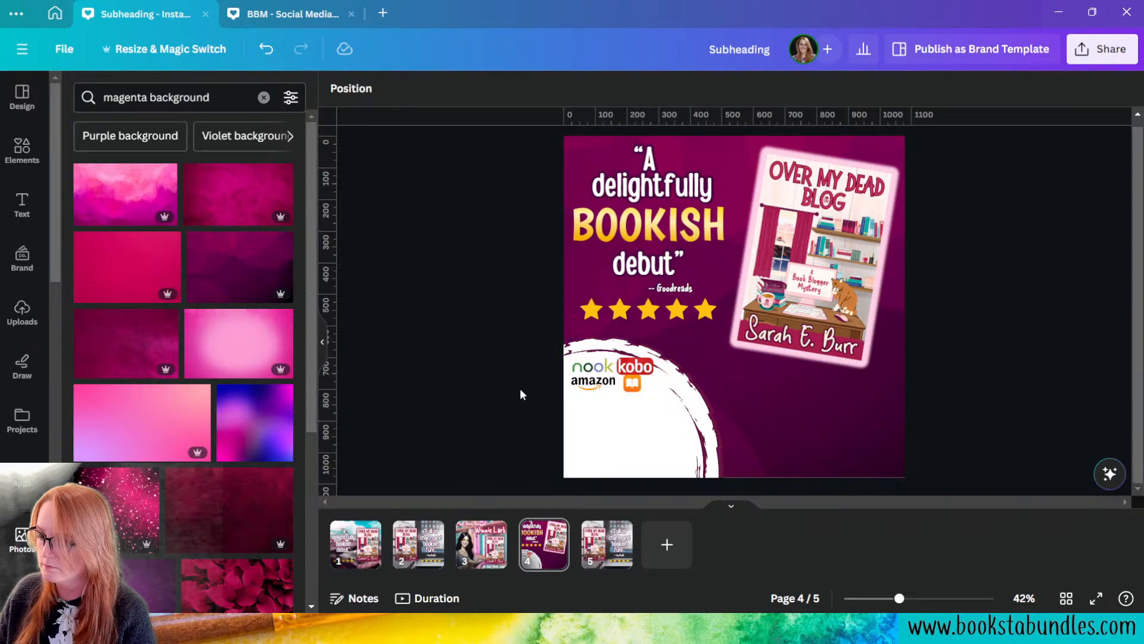
- Enlarge the four retailer logos together and move them down into the page's lower-left corner
{"action": "left_click", "coordinate": [606, 367]}
{"action": "left_click", "coordinate": [600, 384], "text": "shift"}
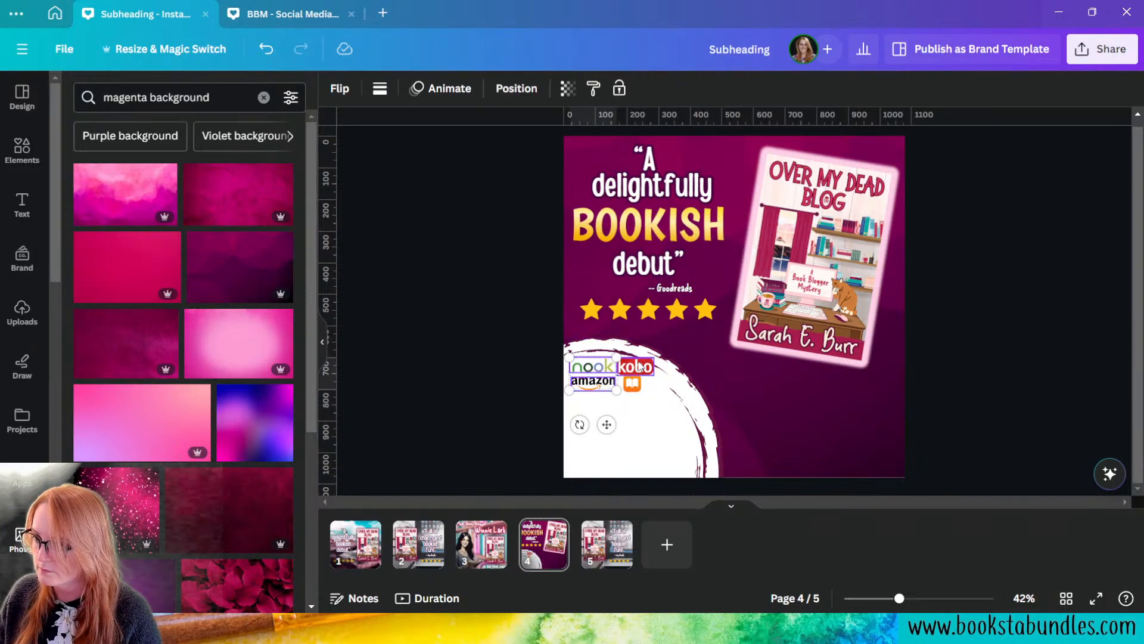
{"action": "left_click", "coordinate": [639, 368], "text": "shift"}
{"action": "left_click", "coordinate": [633, 386], "text": "shift"}
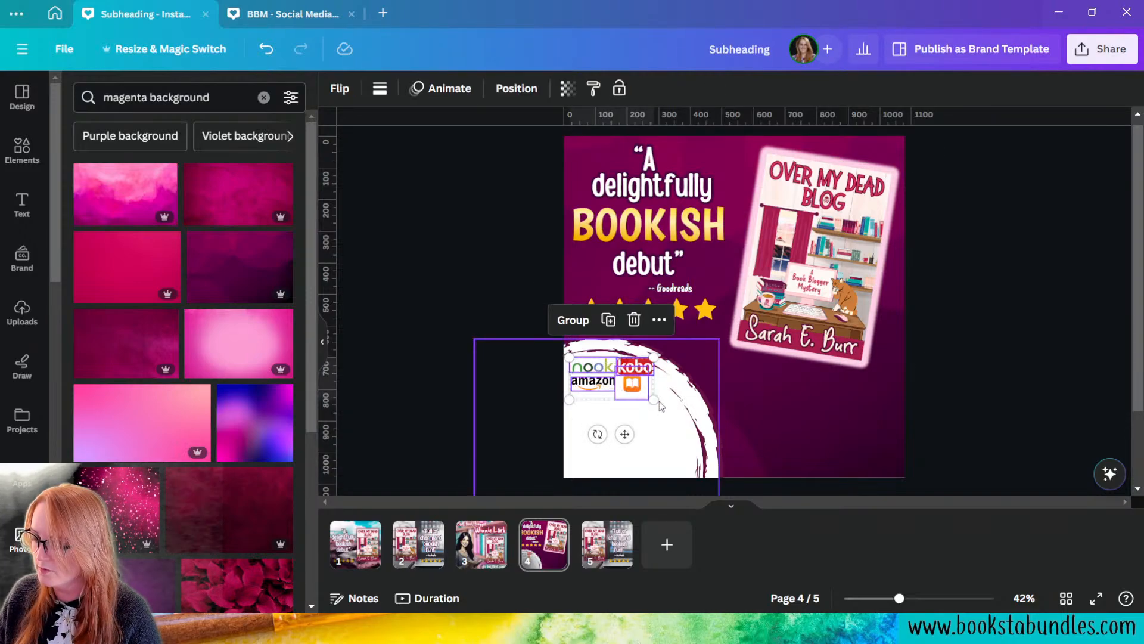
{"action": "left_click_drag", "start_coordinate": [650, 397], "coordinate": [697, 420]}
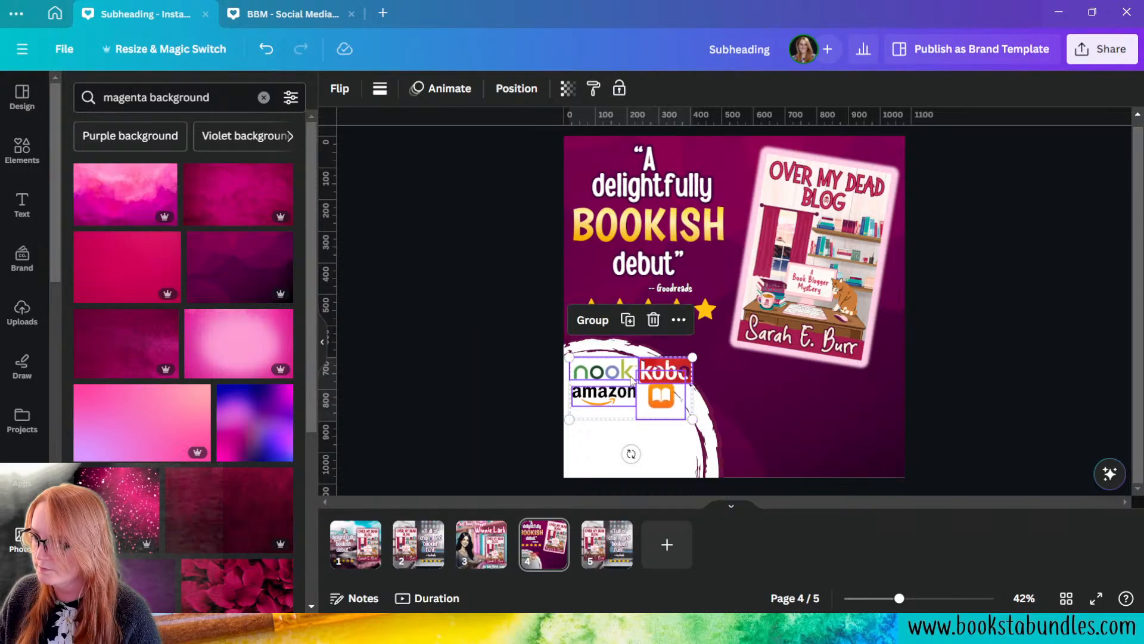
{"action": "left_click_drag", "start_coordinate": [603, 379], "coordinate": [606, 447]}
{"action": "left_click", "coordinate": [673, 443]}
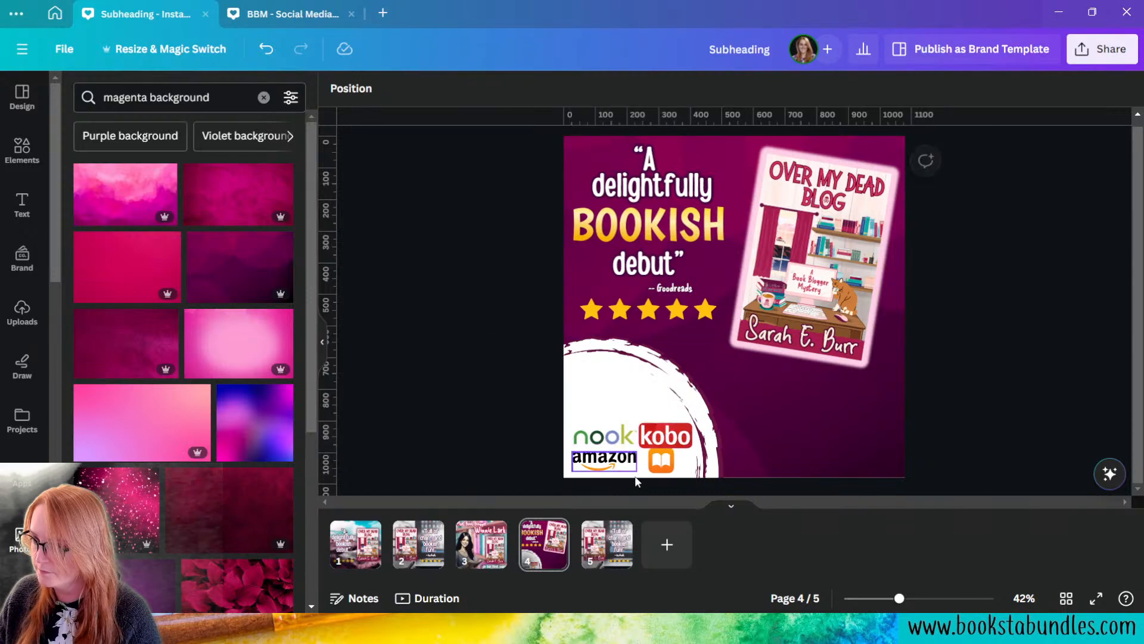
- Shrink the Kobo logo slightly and reduce the Apple Books logo, keeping it centred beneath Kobo
{"action": "left_click", "coordinate": [678, 446]}
{"action": "left_click_drag", "start_coordinate": [692, 423], "coordinate": [686, 427]}
{"action": "left_click", "coordinate": [662, 462]}
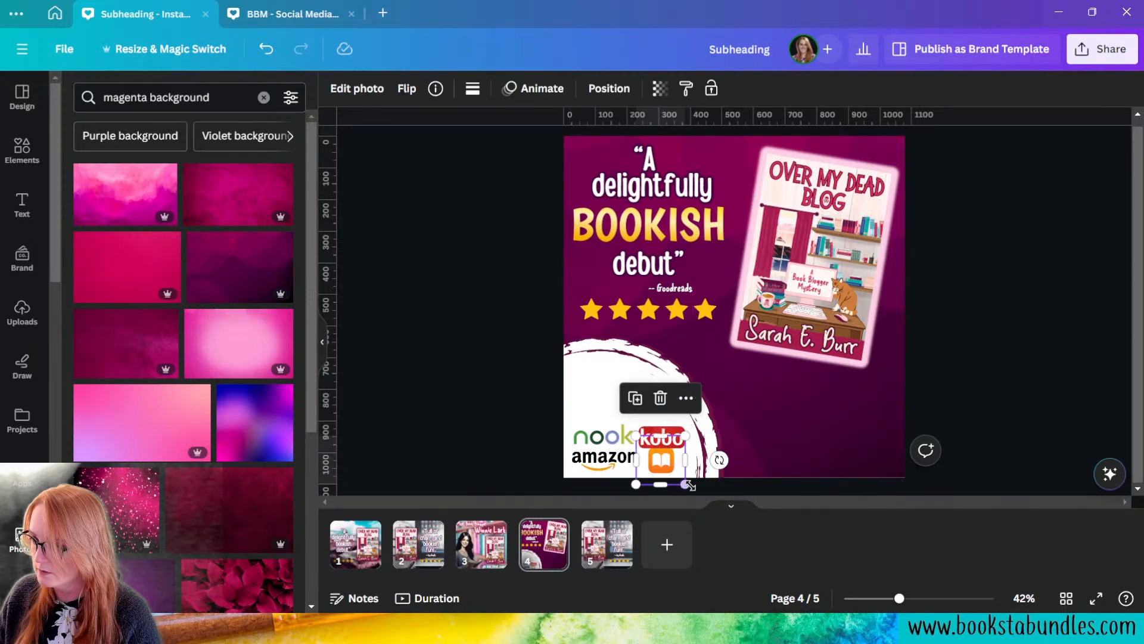
{"action": "left_click_drag", "start_coordinate": [690, 485], "coordinate": [666, 458]}
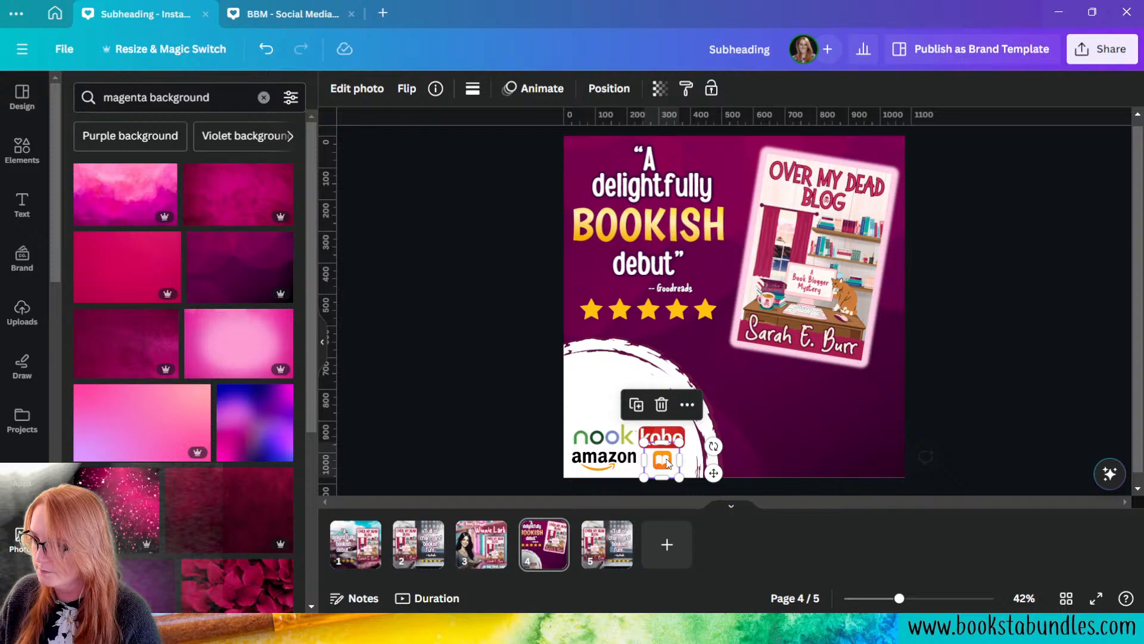
{"action": "left_click", "coordinate": [510, 395]}
{"action": "left_click", "coordinate": [600, 469]}
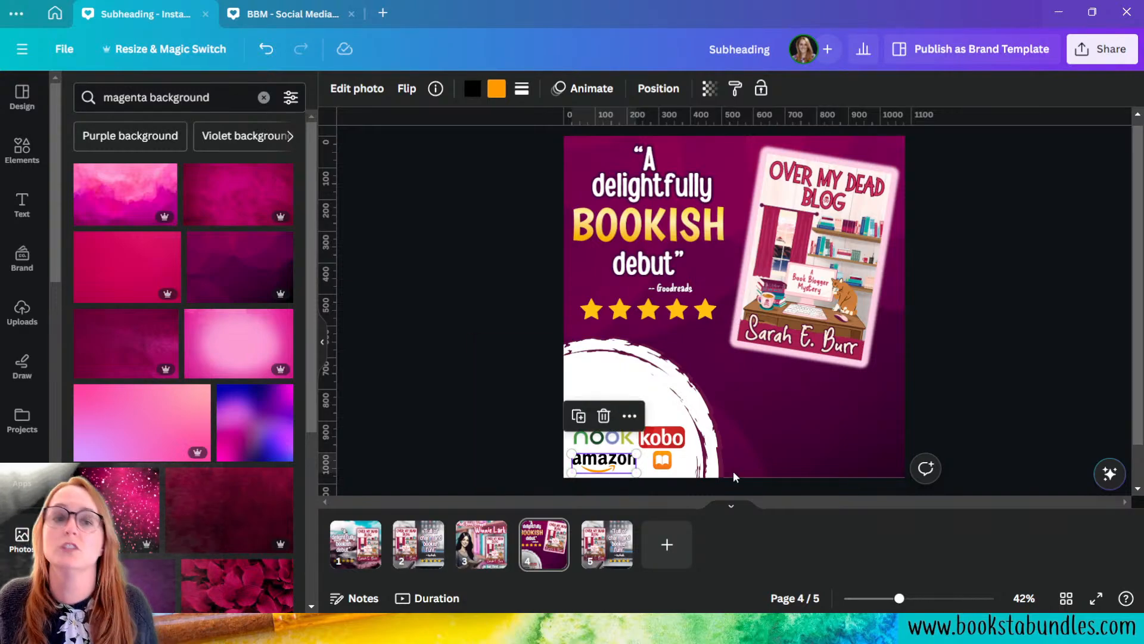
- Lower the white brush circle in the page's lower-left corner so it closely frames the retailer logos
{"action": "left_click", "coordinate": [472, 338]}
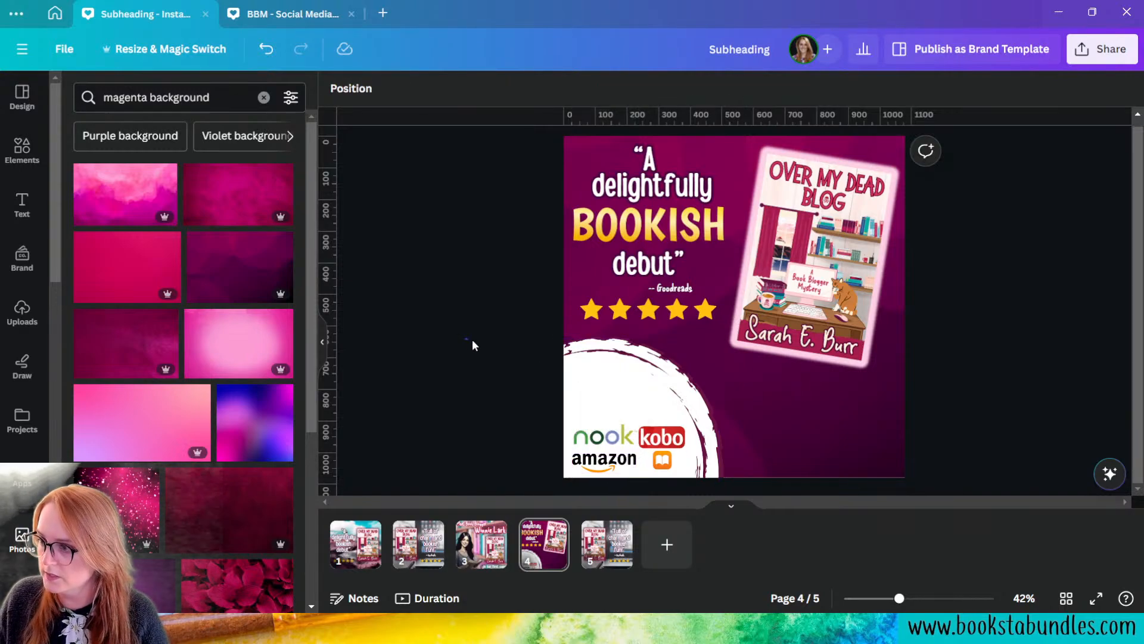
{"action": "mouse_move", "coordinate": [473, 341]}
{"action": "left_mouse_down"}
{"action": "mouse_move", "coordinate": [576, 385]}
{"action": "mouse_move", "coordinate": [641, 395]}
{"action": "mouse_move", "coordinate": [635, 427]}
{"action": "mouse_move", "coordinate": [641, 419]}
{"action": "left_mouse_up"}
{"action": "left_click", "coordinate": [982, 361]}
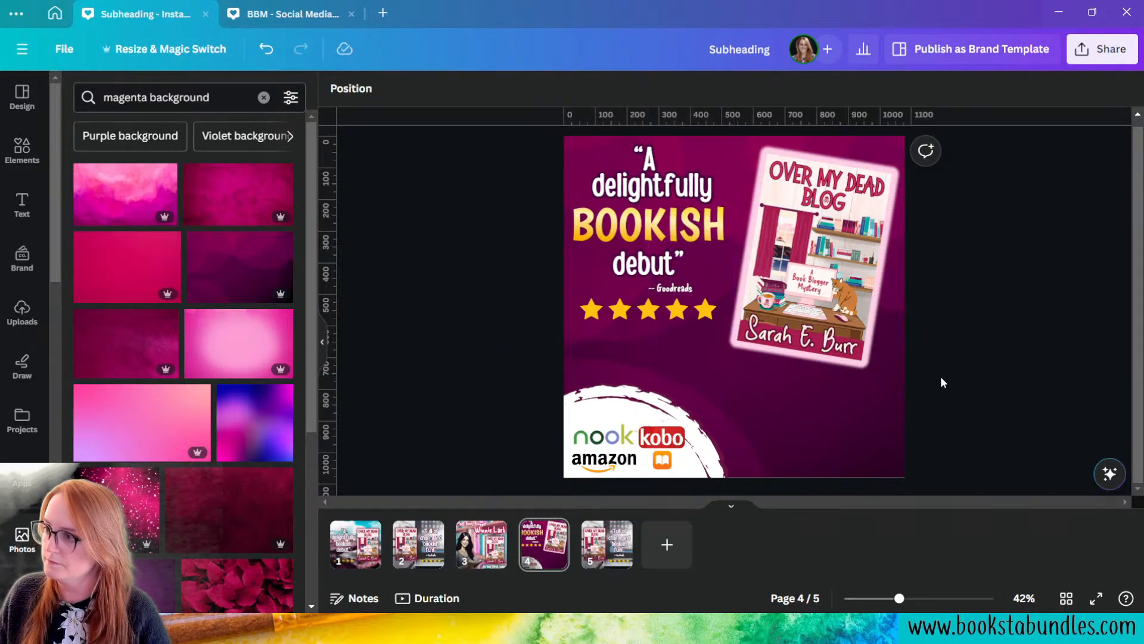
- Try reusing page 3's "Meet Book Blogger" text below the book cover on page 4, and delete the copy
{"action": "left_click", "coordinate": [497, 562]}
{"action": "left_click", "coordinate": [707, 170]}
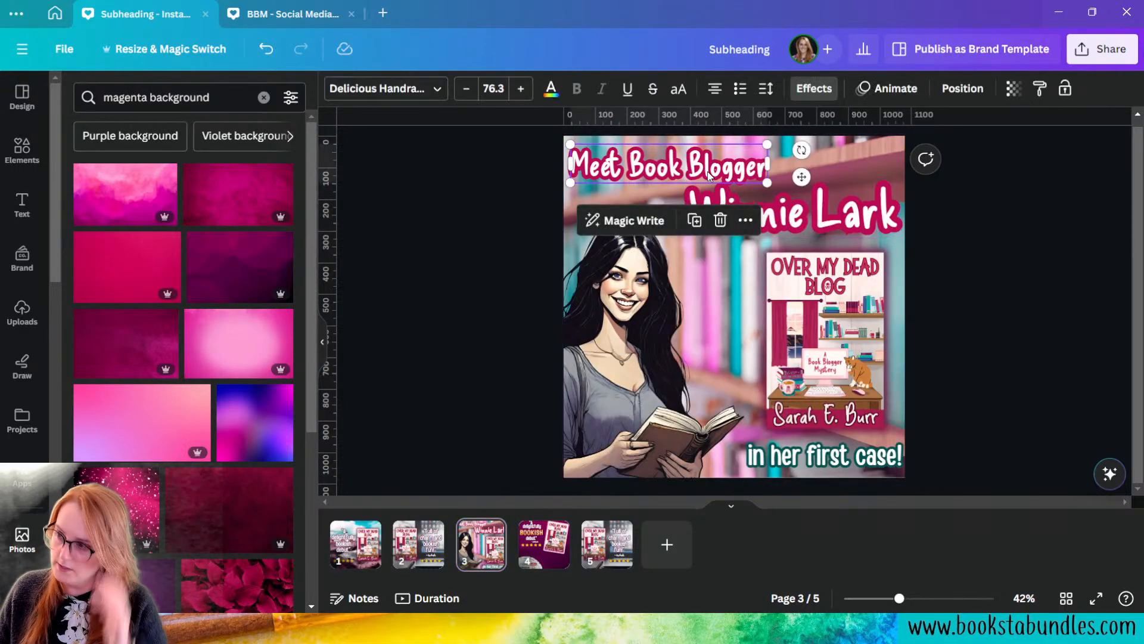
{"action": "left_click", "coordinate": [544, 544]}
{"action": "key", "text": "ctrl+v"}
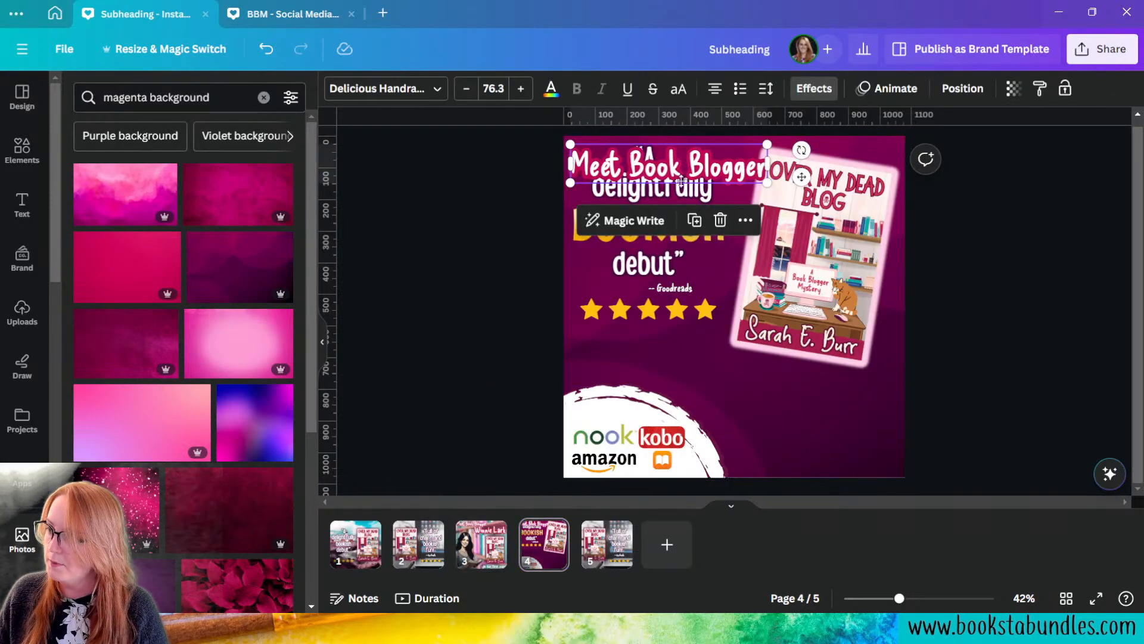
{"action": "left_click_drag", "start_coordinate": [682, 180], "coordinate": [834, 430]}
{"action": "left_click", "coordinate": [826, 395]}
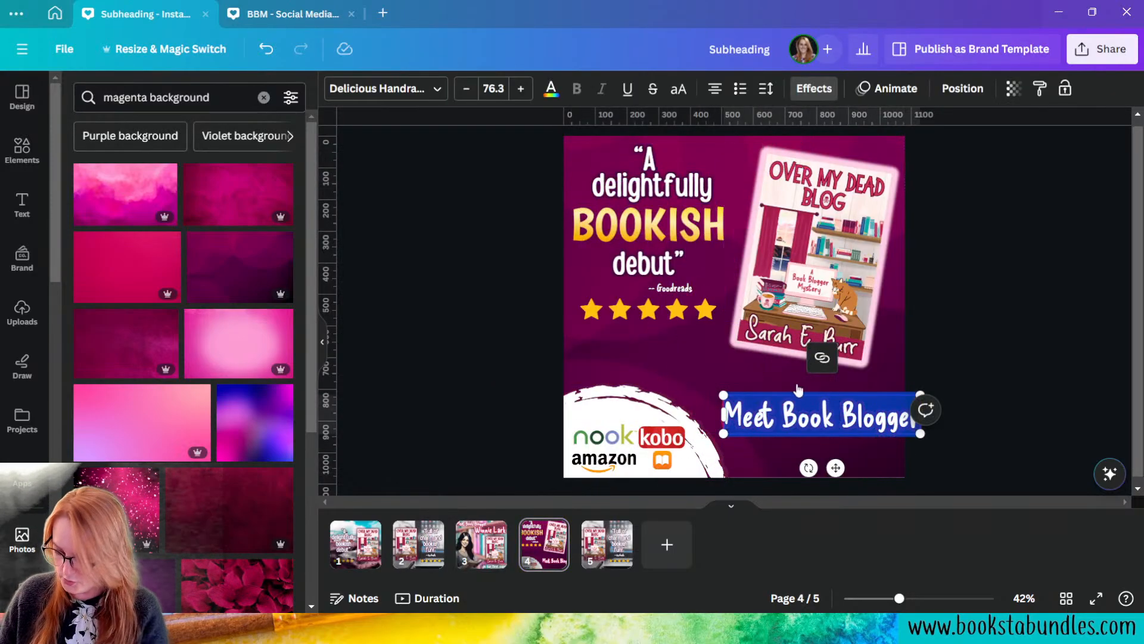
{"action": "left_click", "coordinate": [770, 411]}
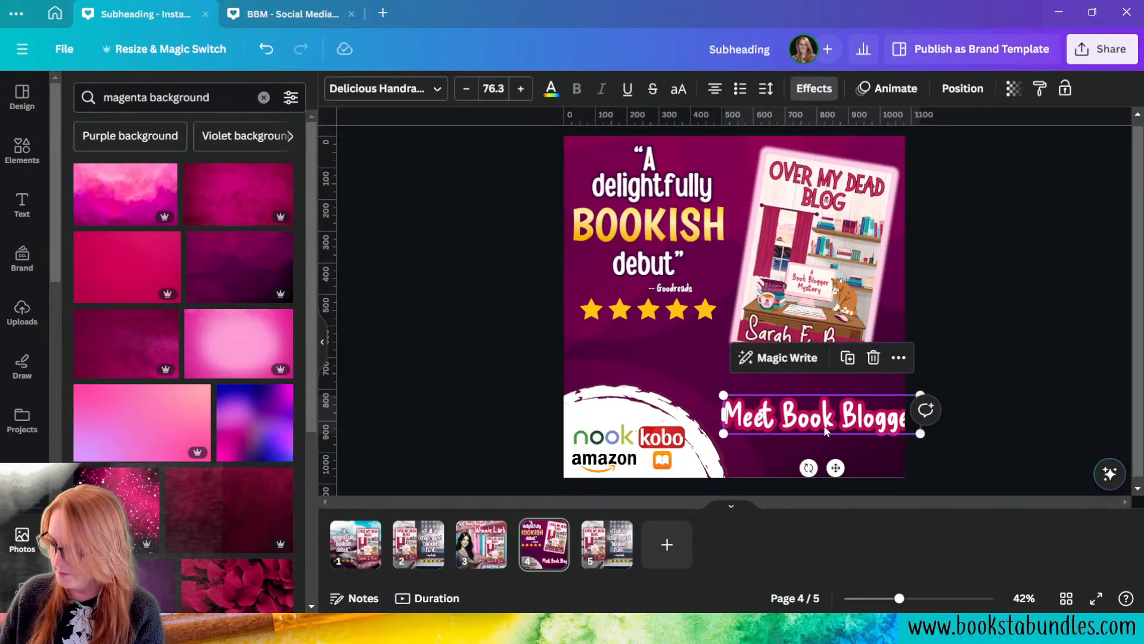
{"action": "key", "text": "Delete"}
- Search the graphic elements for "available now"
{"action": "left_click", "coordinate": [119, 101]}
{"action": "type", "text": "5 stars"}
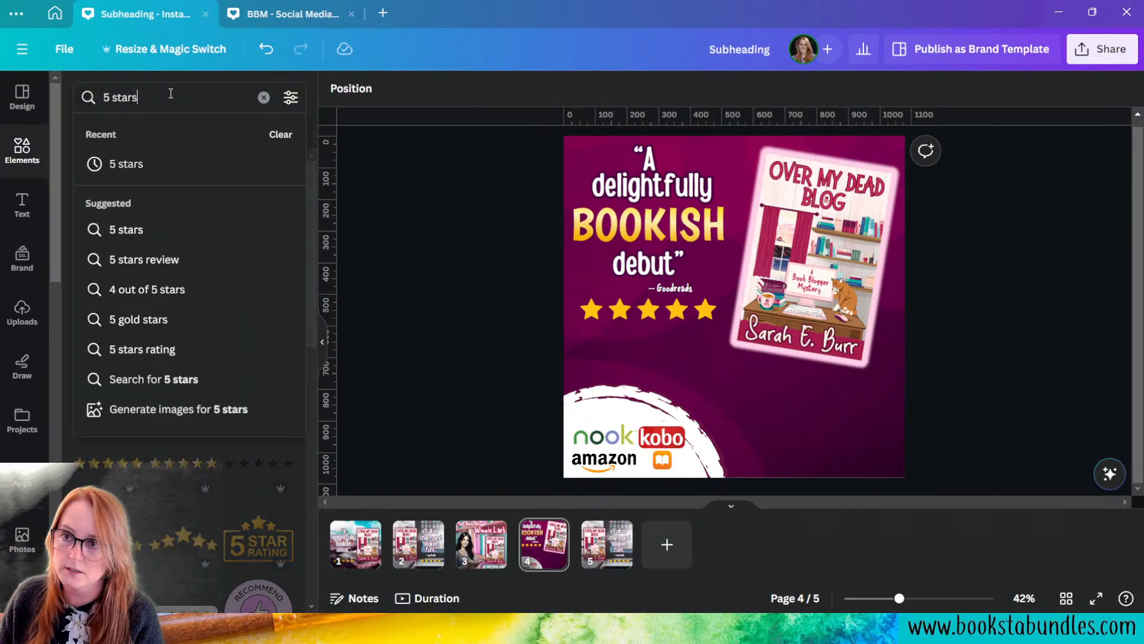
{"action": "key", "text": "Return"}
{"action": "type", "text": "Availa"}
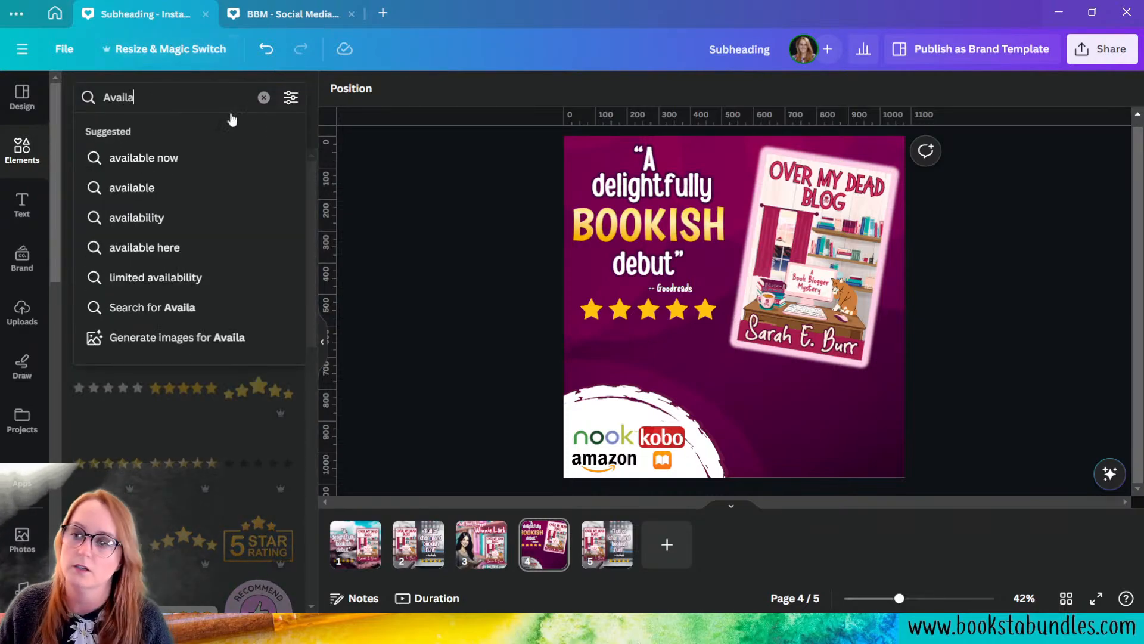
{"action": "left_click", "coordinate": [149, 158]}
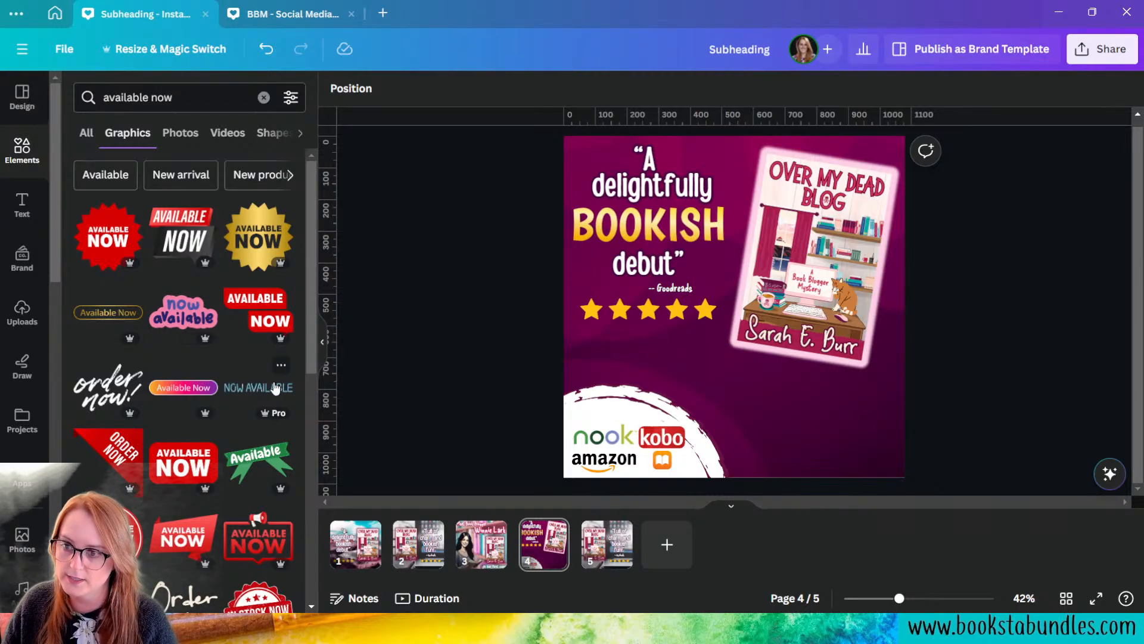
- Try the pink "now available" sticker below the book cover and delete it
{"action": "left_click", "coordinate": [183, 316]}
{"action": "left_click_drag", "start_coordinate": [736, 295], "coordinate": [832, 428]}
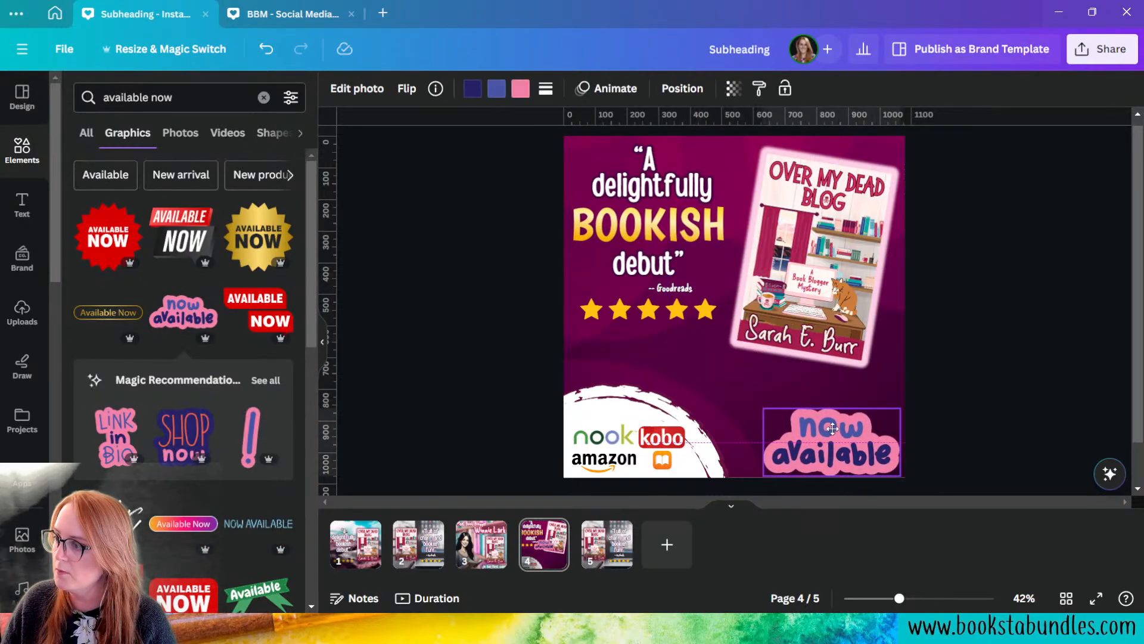
{"action": "key", "text": "Delete"}
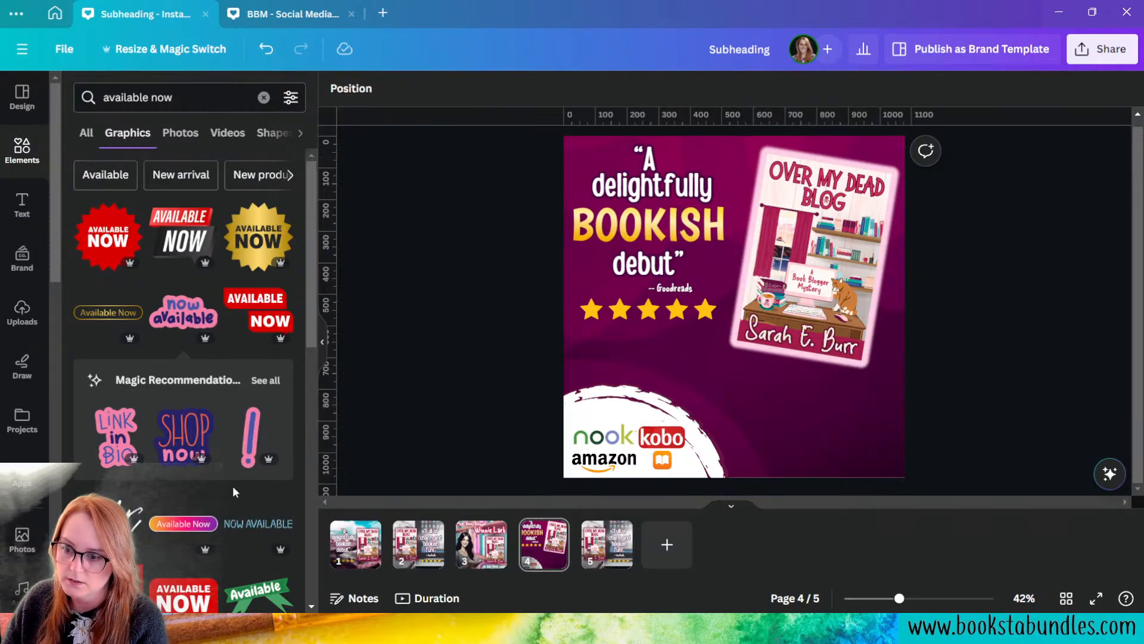
- Try the orange-to-purple gradient "Available Now" button, shrunk and placed below the book cover, and delete it
{"action": "scroll", "coordinate": [216, 517], "scroll_direction": "down", "scroll_amount": 3}
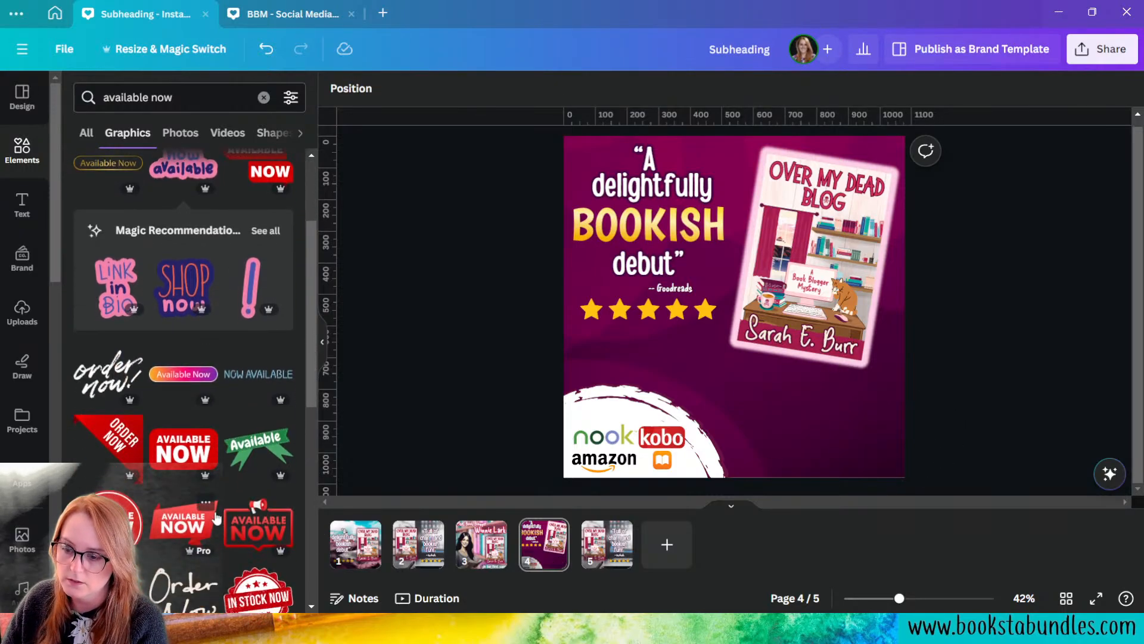
{"action": "left_click", "coordinate": [177, 375]}
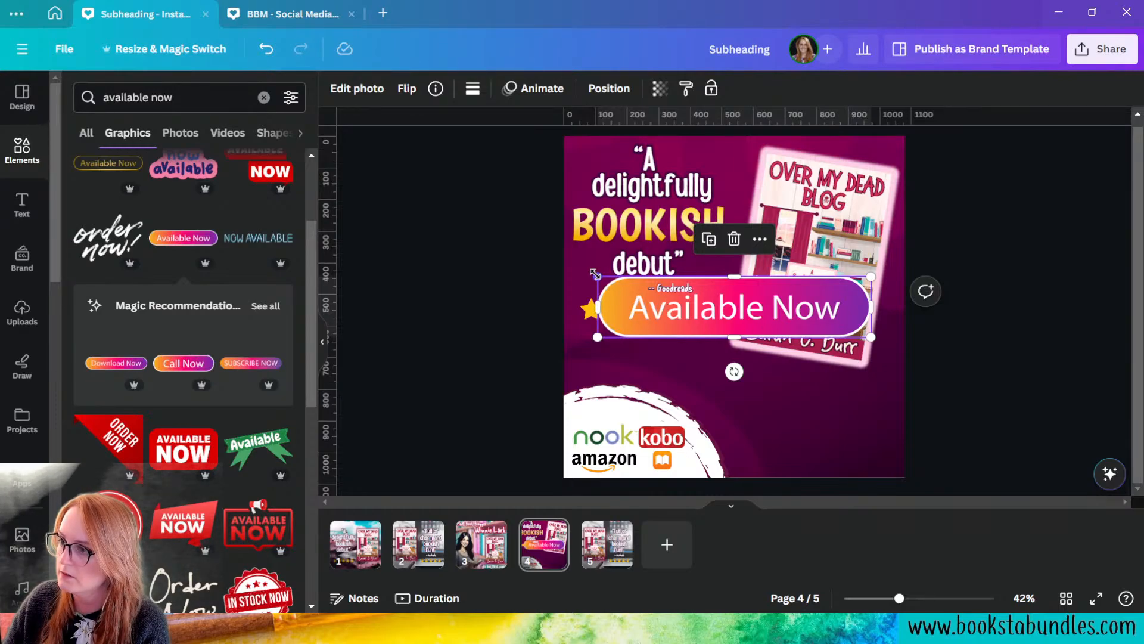
{"action": "left_click_drag", "start_coordinate": [595, 273], "coordinate": [677, 296]}
{"action": "left_click_drag", "start_coordinate": [749, 306], "coordinate": [783, 429]}
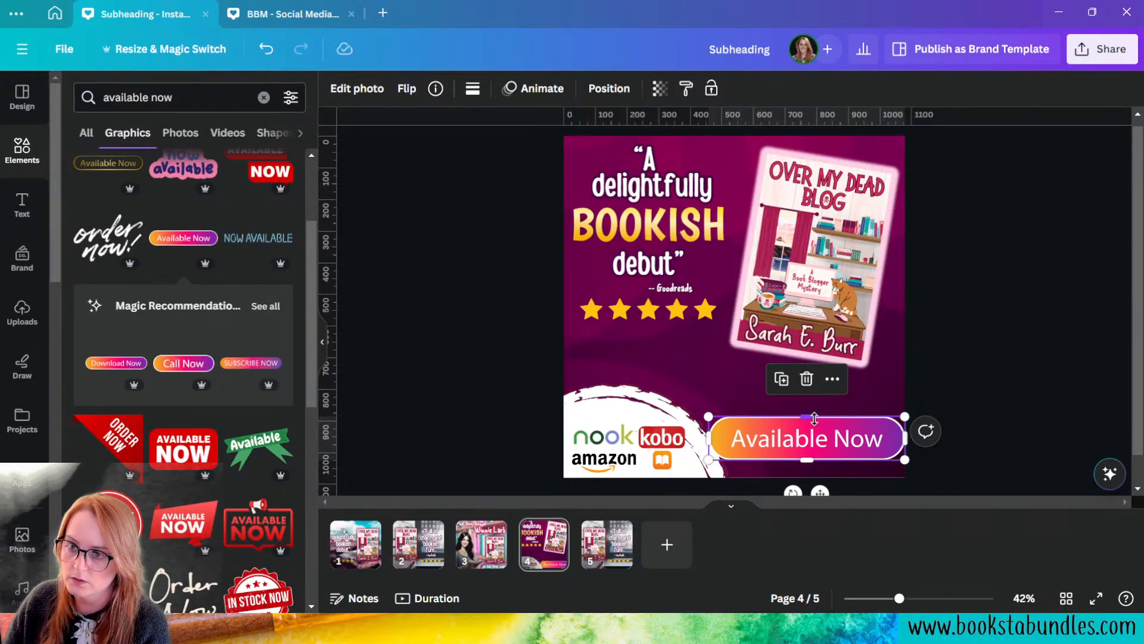
{"action": "key", "text": "Delete"}
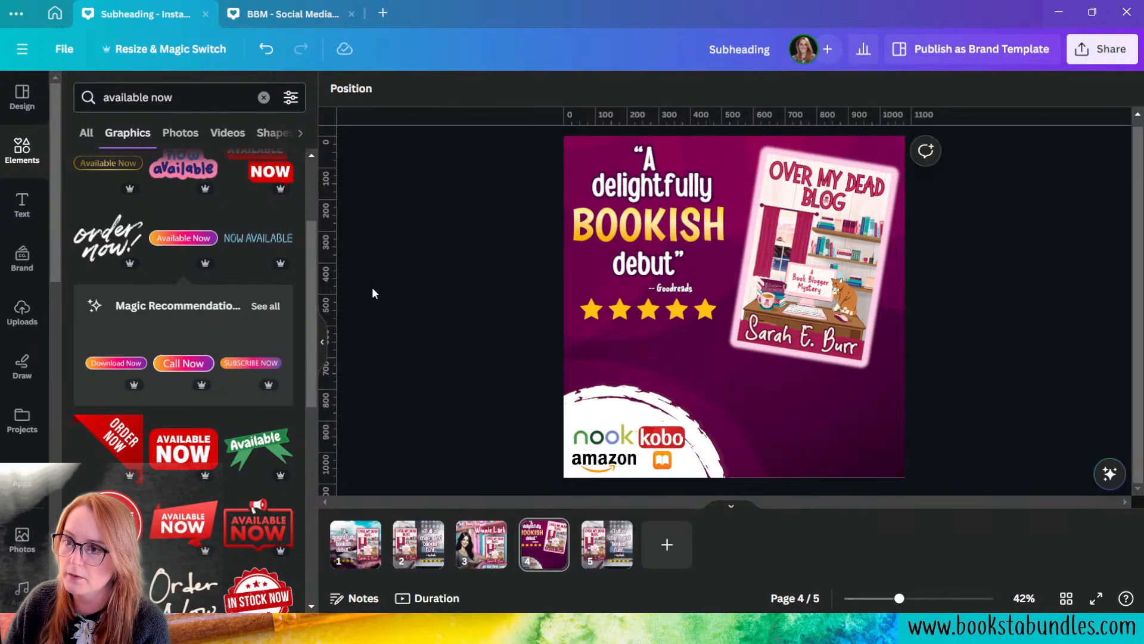
- Add the gold outlined "Available Now" button graphic, shrink it and place it below the book cover
{"action": "scroll", "coordinate": [144, 312], "scroll_direction": "up", "scroll_amount": 3}
{"action": "left_click", "coordinate": [145, 313]}
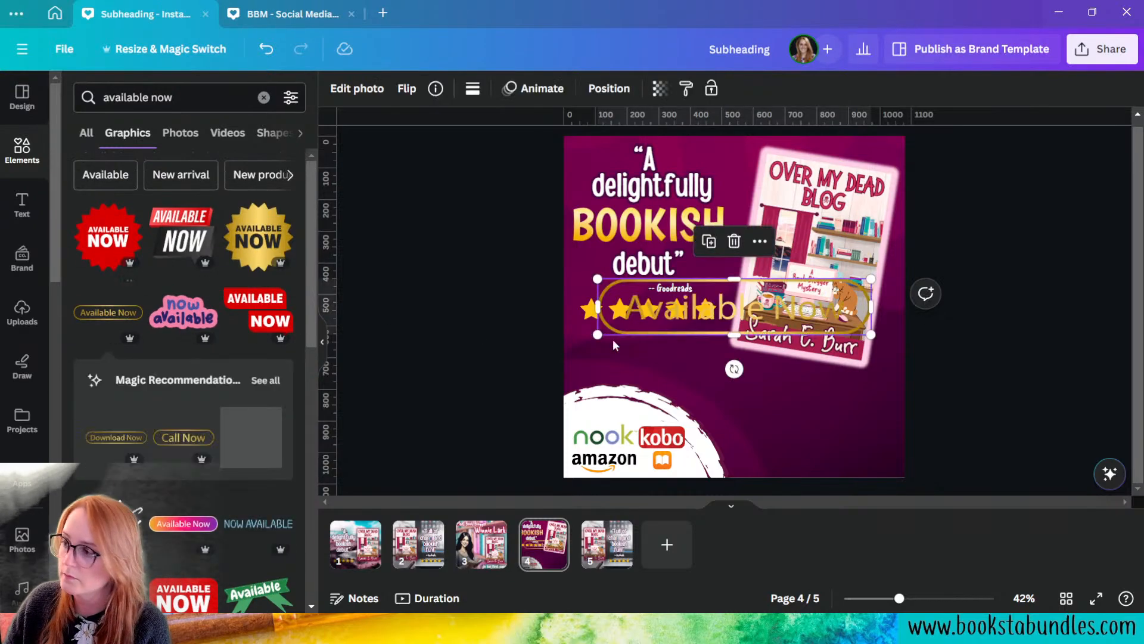
{"action": "left_click_drag", "start_coordinate": [678, 327], "coordinate": [699, 424]}
{"action": "left_click_drag", "start_coordinate": [617, 376], "coordinate": [690, 393]}
{"action": "left_click_drag", "start_coordinate": [818, 415], "coordinate": [845, 441]}
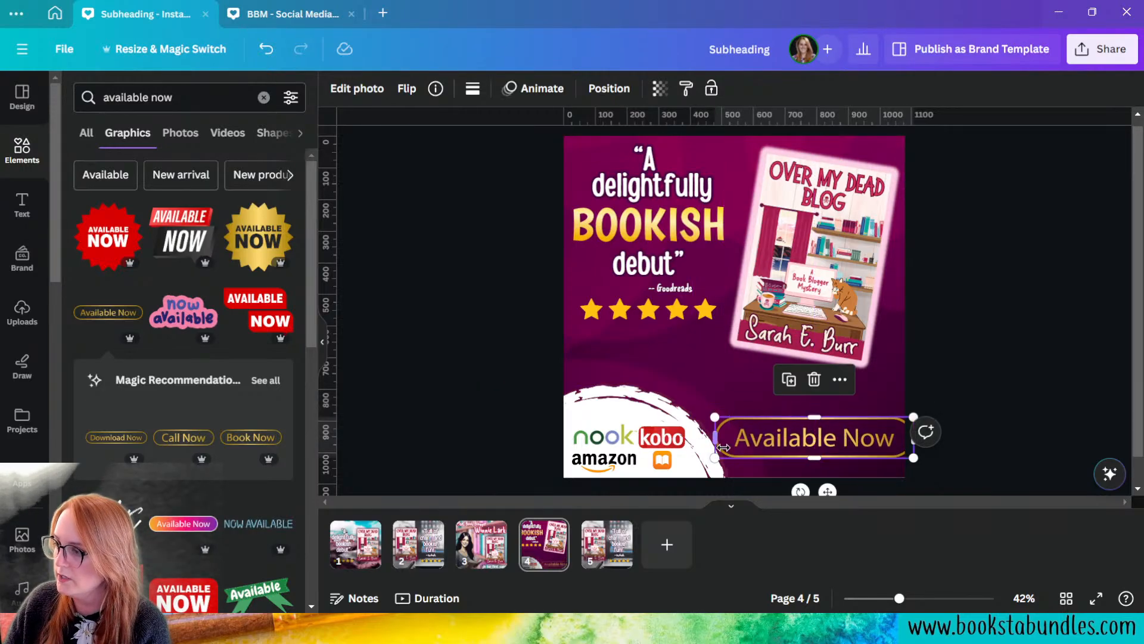
{"action": "left_click_drag", "start_coordinate": [719, 454], "coordinate": [744, 448]}
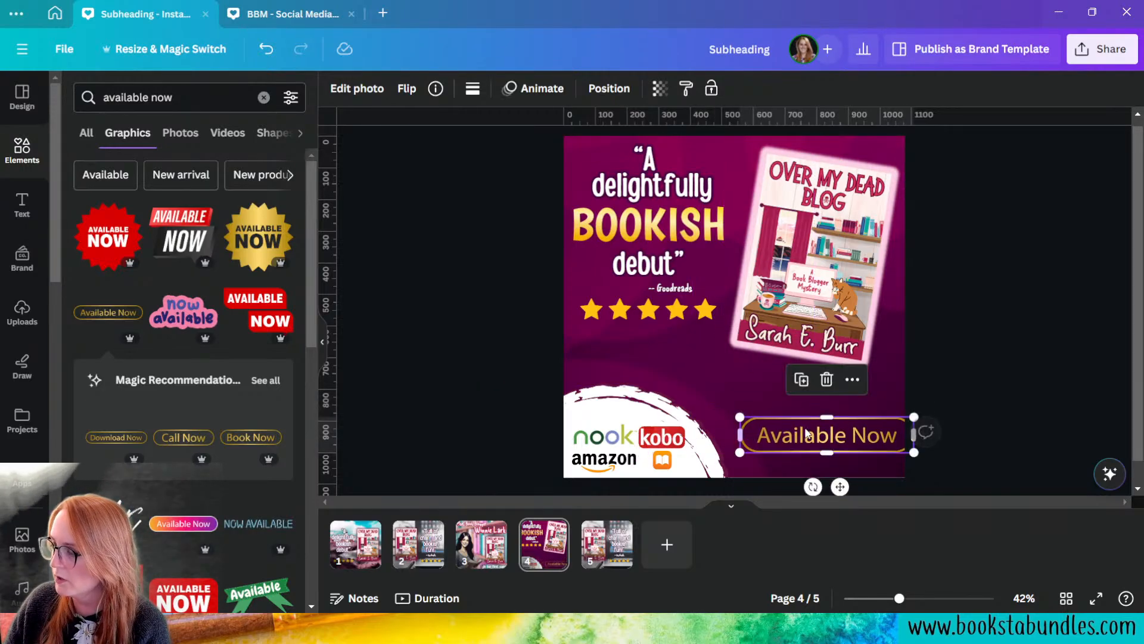
{"action": "left_click_drag", "start_coordinate": [838, 432], "coordinate": [826, 424]}
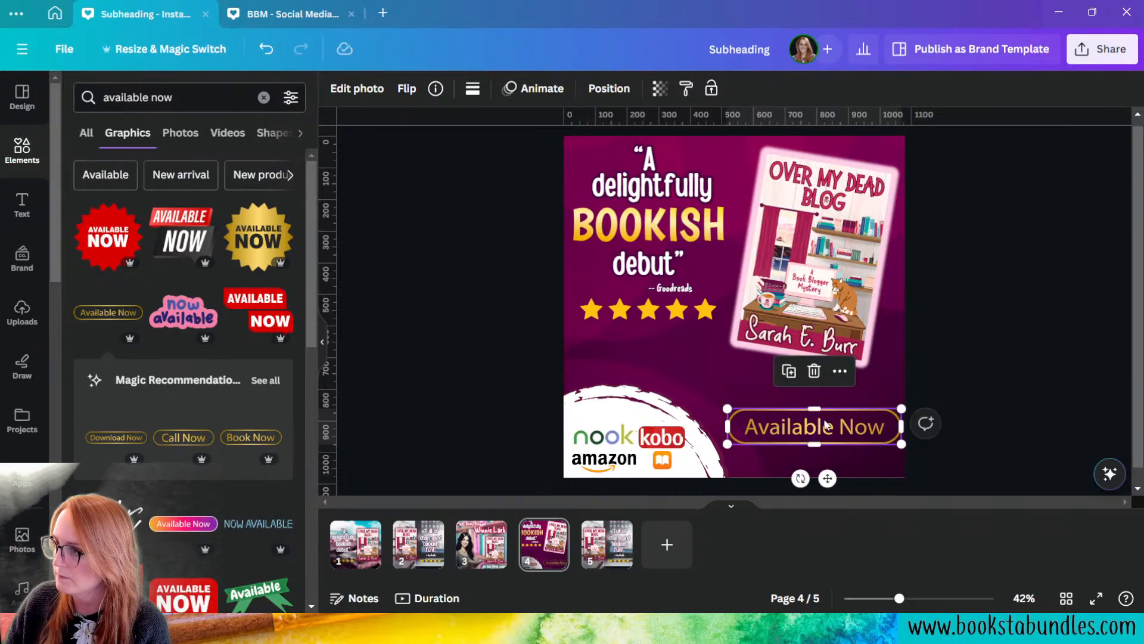
{"action": "left_click", "coordinate": [914, 270]}
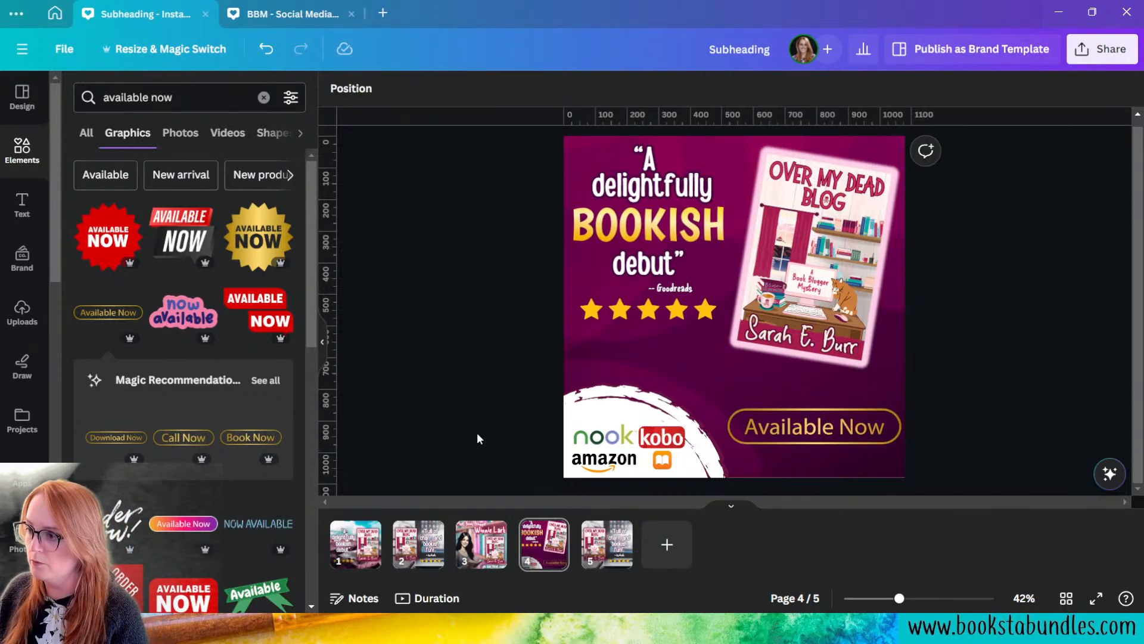
- Shift the white brushed circle behind the retailer logos closer to the page corner and nudge the "Available Now" button slightly left
{"action": "left_click_drag", "start_coordinate": [474, 381], "coordinate": [596, 438]}
{"action": "left_click", "coordinate": [834, 438]}
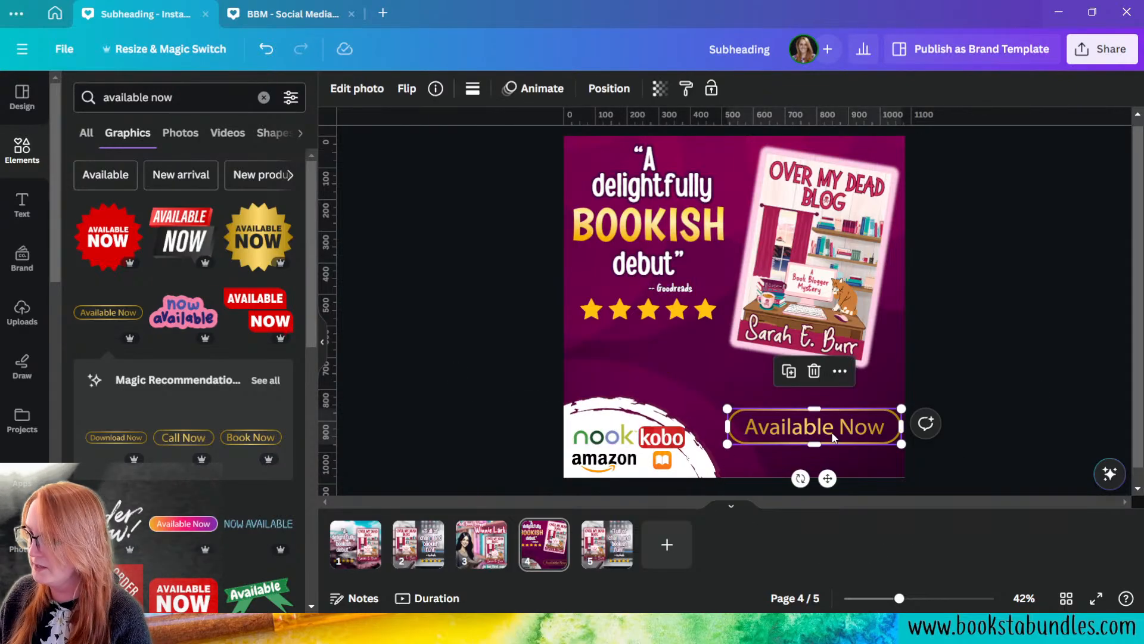
{"action": "left_click_drag", "start_coordinate": [834, 438], "coordinate": [825, 439]}
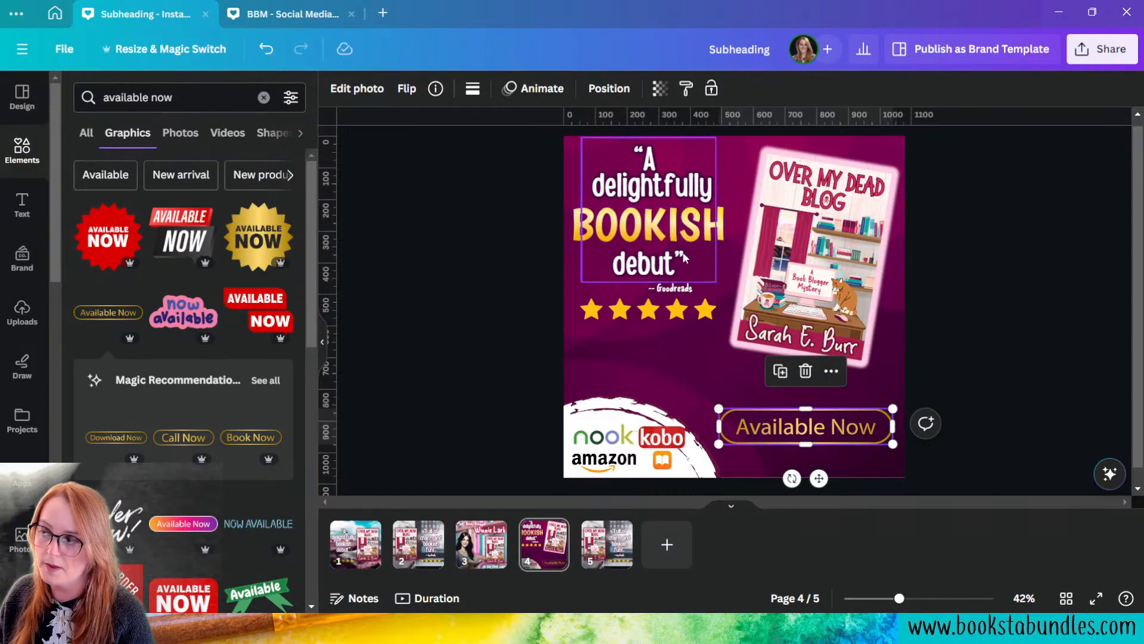
- Set the "Available Now" button's temperature to 62 and its brightness to 27
{"action": "left_click", "coordinate": [383, 90]}
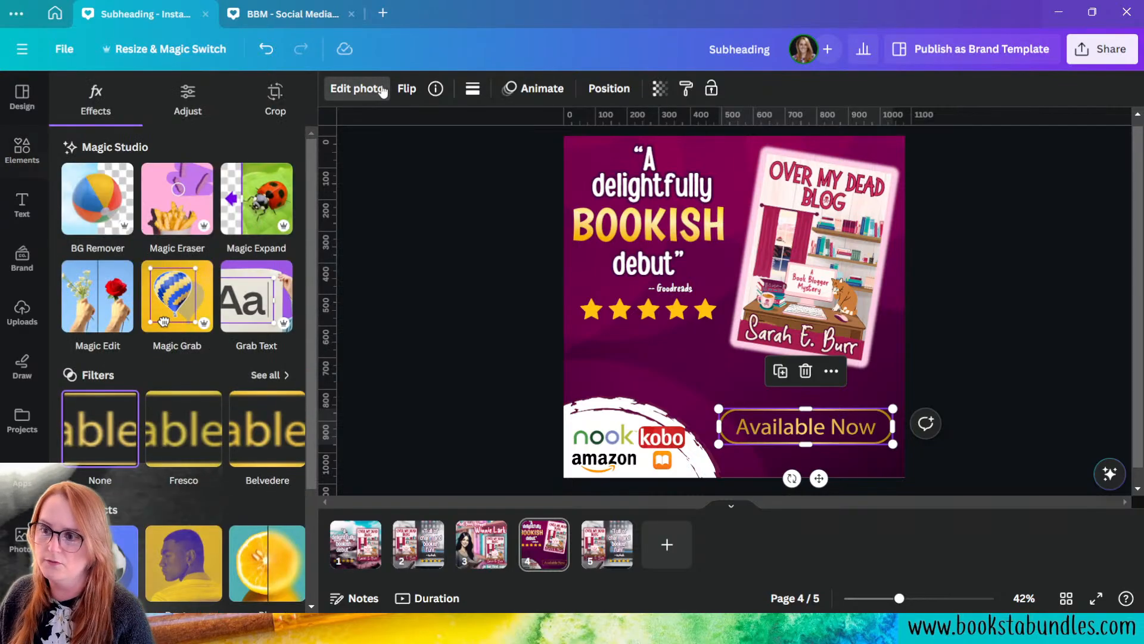
{"action": "left_click", "coordinate": [195, 103]}
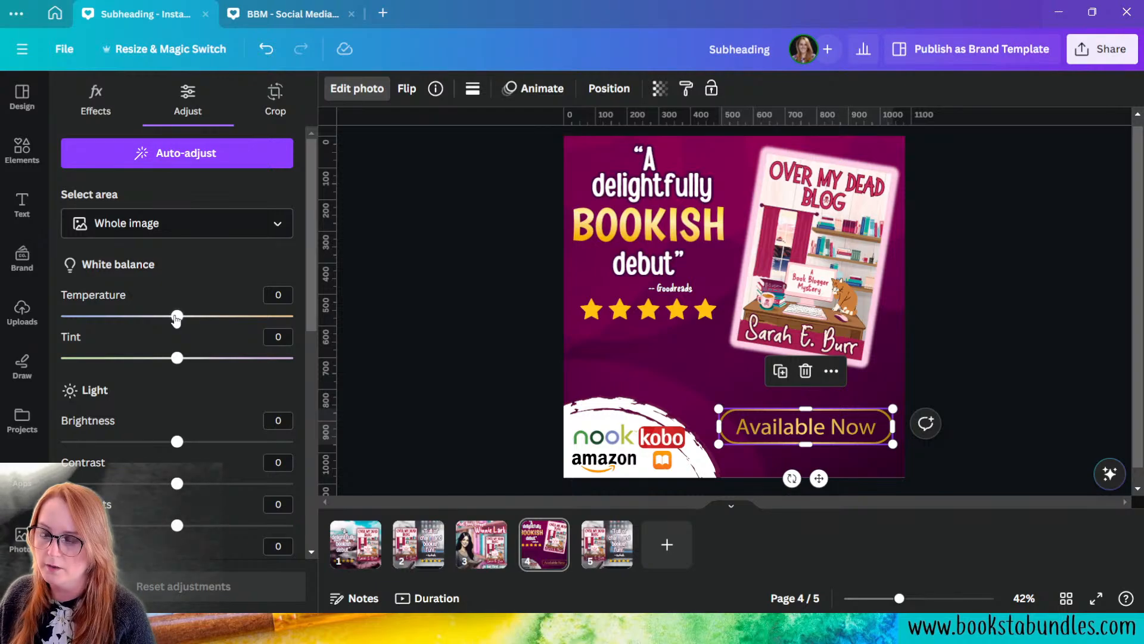
{"action": "left_click_drag", "start_coordinate": [180, 320], "coordinate": [253, 330]}
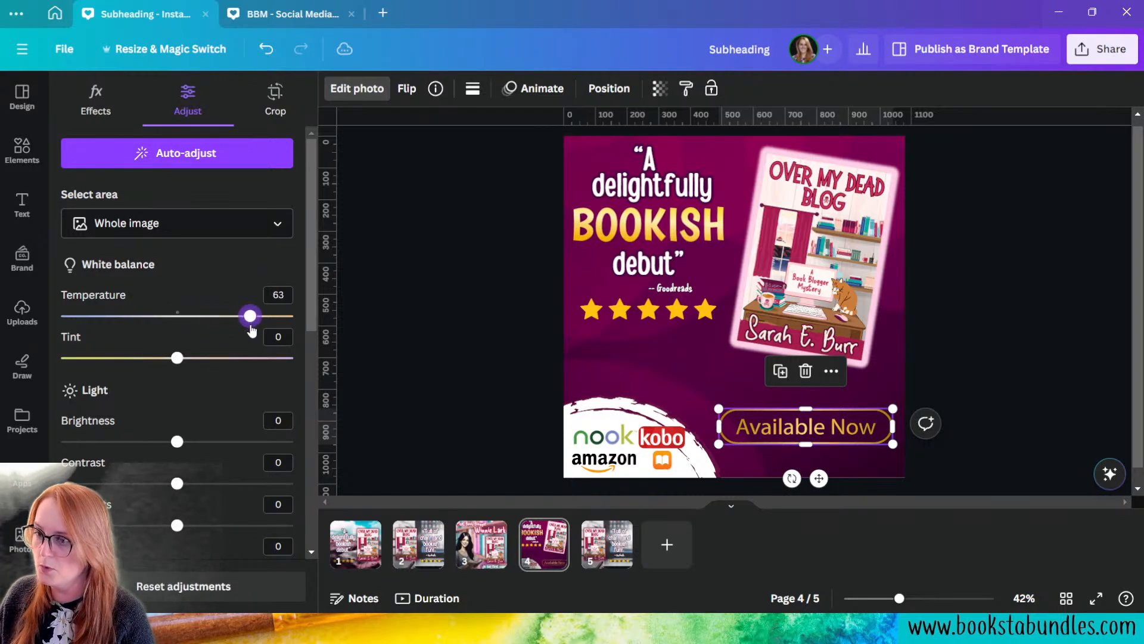
{"action": "left_click_drag", "start_coordinate": [178, 441], "coordinate": [208, 440]}
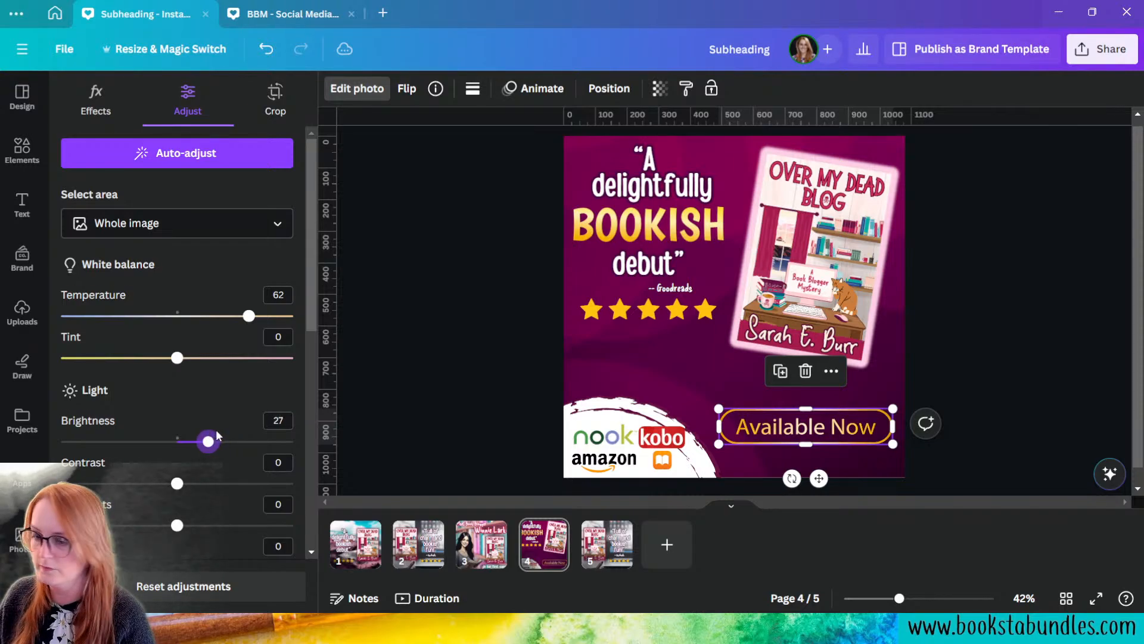
- Set the "Available Now" button's contrast to -43, highlights to -32, whites to -16 and saturation to 48
{"action": "scroll", "coordinate": [182, 367], "scroll_direction": "down", "scroll_amount": 3}
{"action": "left_click_drag", "start_coordinate": [179, 337], "coordinate": [128, 305]}
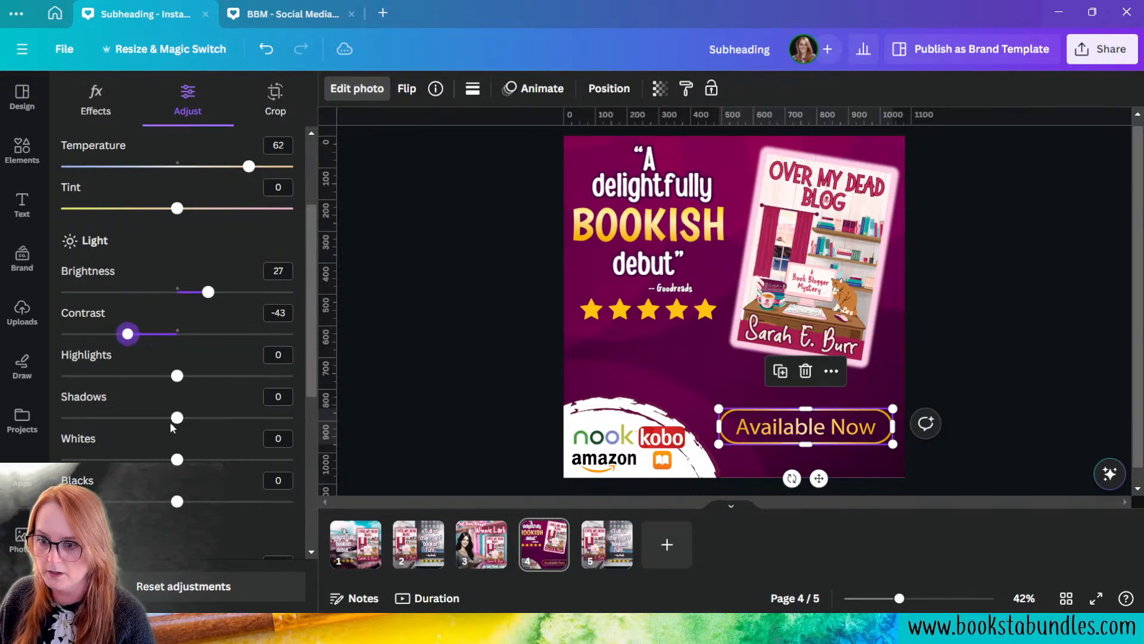
{"action": "left_click_drag", "start_coordinate": [171, 375], "coordinate": [139, 337]}
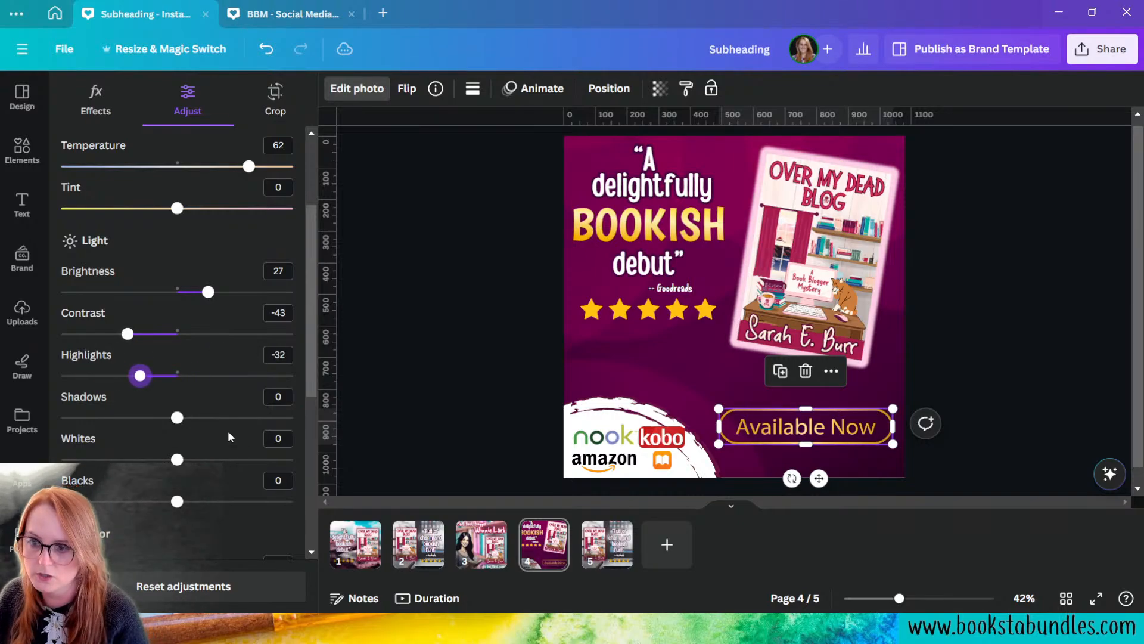
{"action": "mouse_move", "coordinate": [178, 459]}
{"action": "left_mouse_down"}
{"action": "mouse_move", "coordinate": [239, 466]}
{"action": "mouse_move", "coordinate": [148, 458]}
{"action": "mouse_move", "coordinate": [158, 458]}
{"action": "left_mouse_up"}
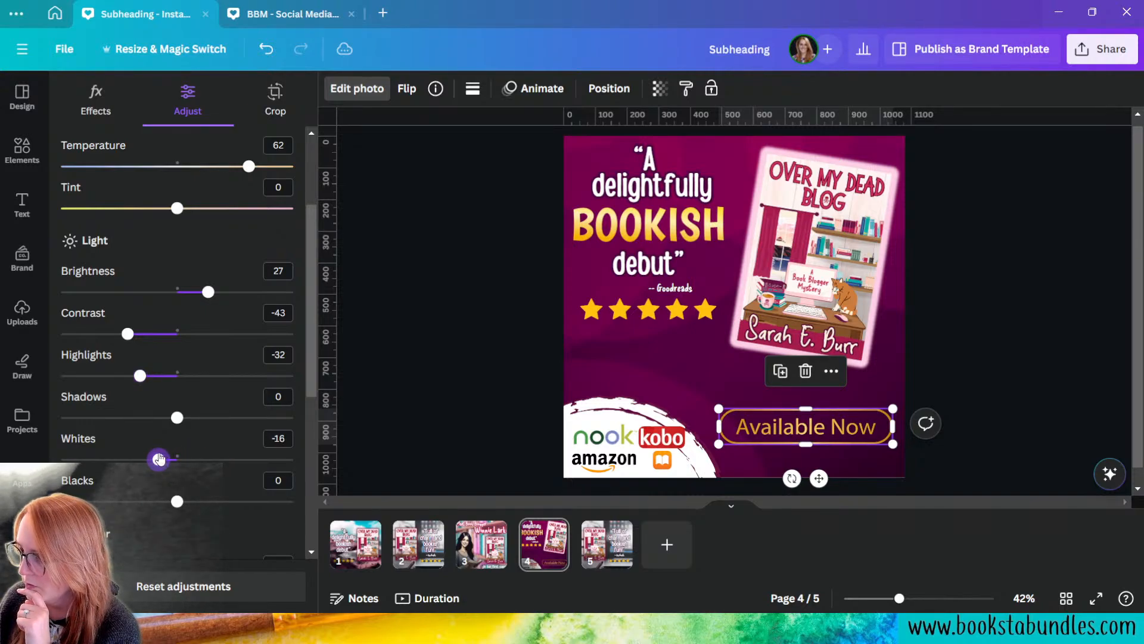
{"action": "scroll", "coordinate": [209, 470], "scroll_direction": "down", "scroll_amount": 5}
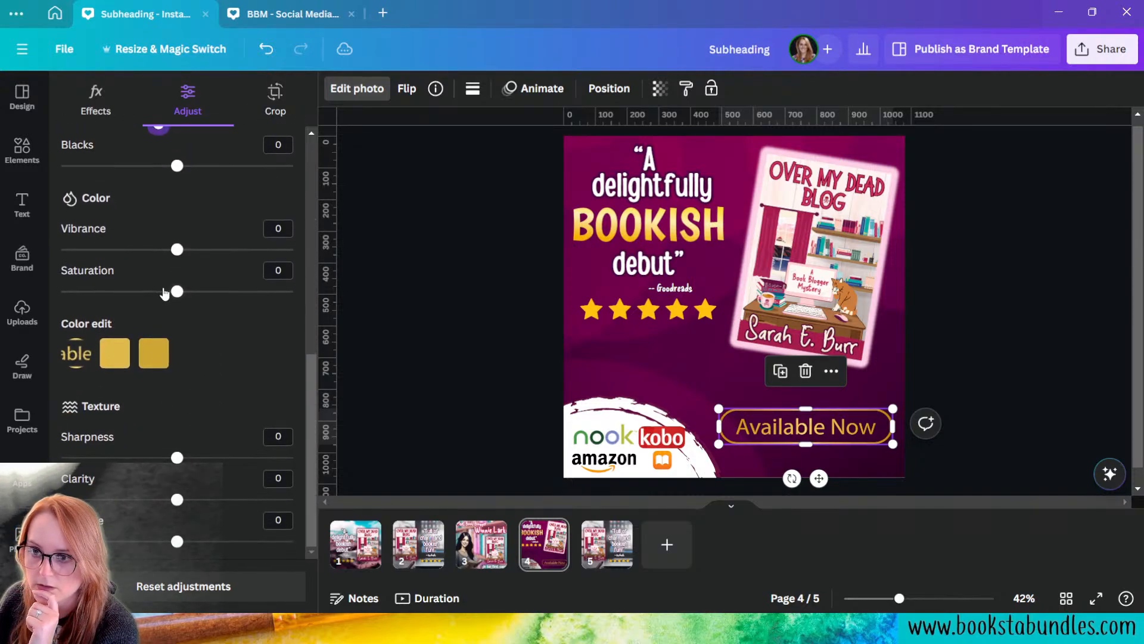
{"action": "left_click_drag", "start_coordinate": [177, 292], "coordinate": [232, 292]}
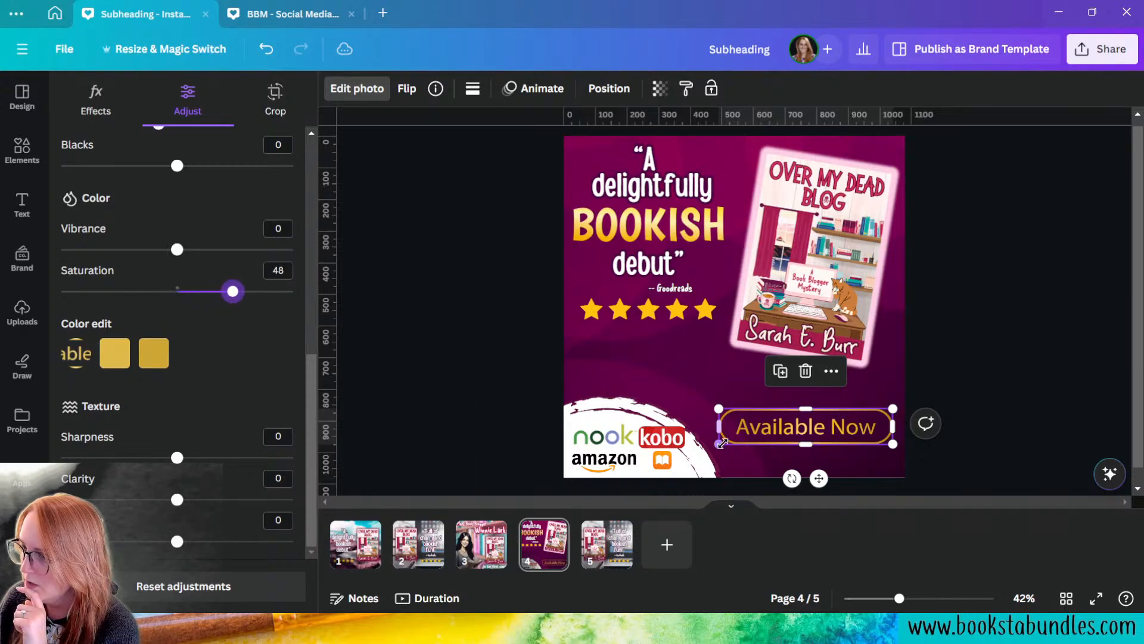
- Try a larger "Available Now" button, set against the page's right edge below the book cover
{"action": "left_click_drag", "start_coordinate": [718, 409], "coordinate": [692, 403]}
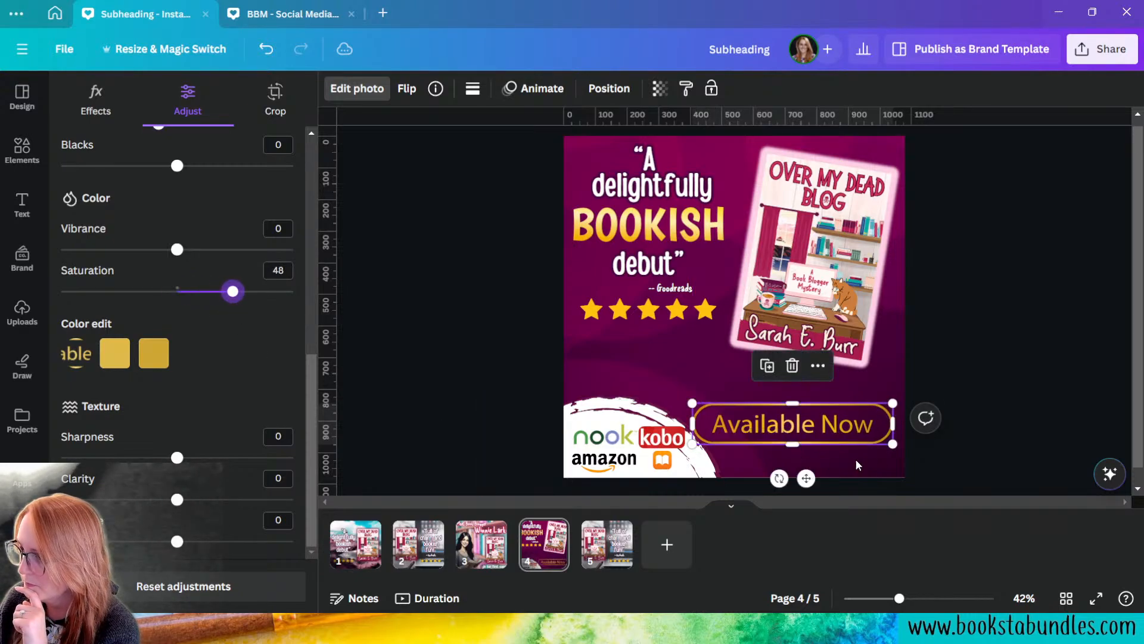
{"action": "mouse_move", "coordinate": [895, 445]}
{"action": "left_mouse_down"}
{"action": "mouse_move", "coordinate": [873, 441]}
{"action": "mouse_move", "coordinate": [897, 445]}
{"action": "left_mouse_up"}
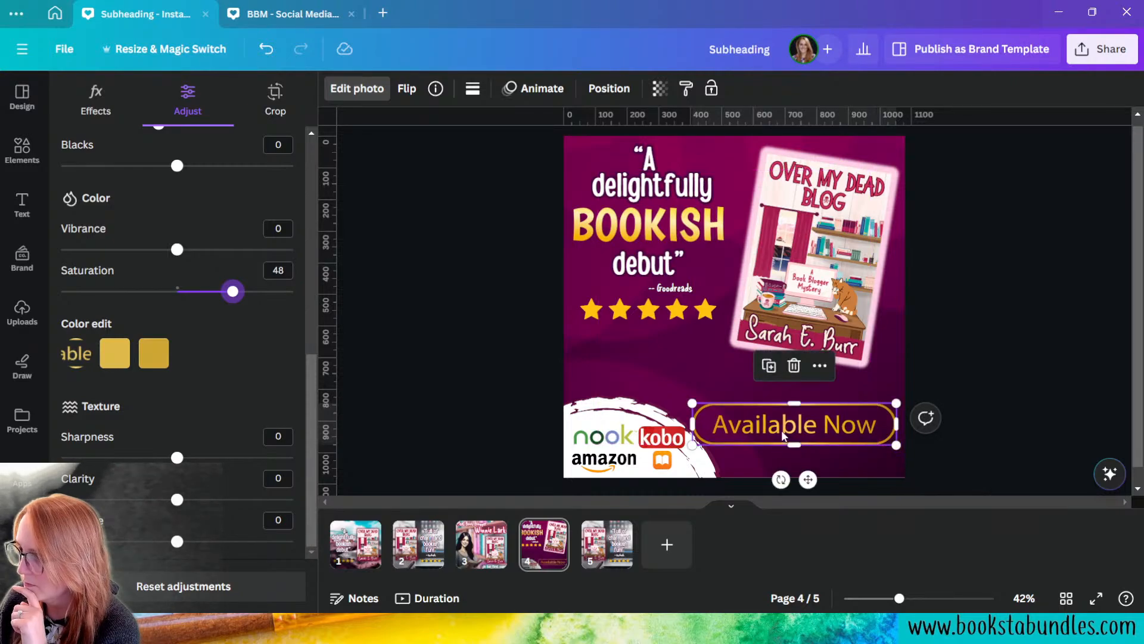
{"action": "left_click_drag", "start_coordinate": [783, 435], "coordinate": [791, 429]}
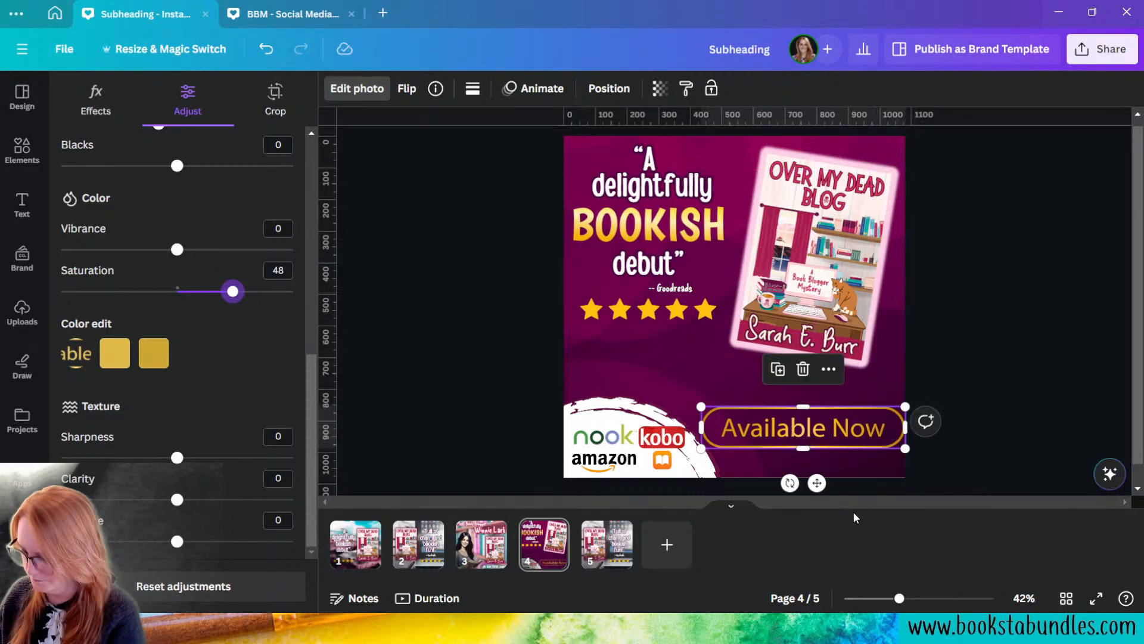
{"action": "left_click", "coordinate": [985, 445]}
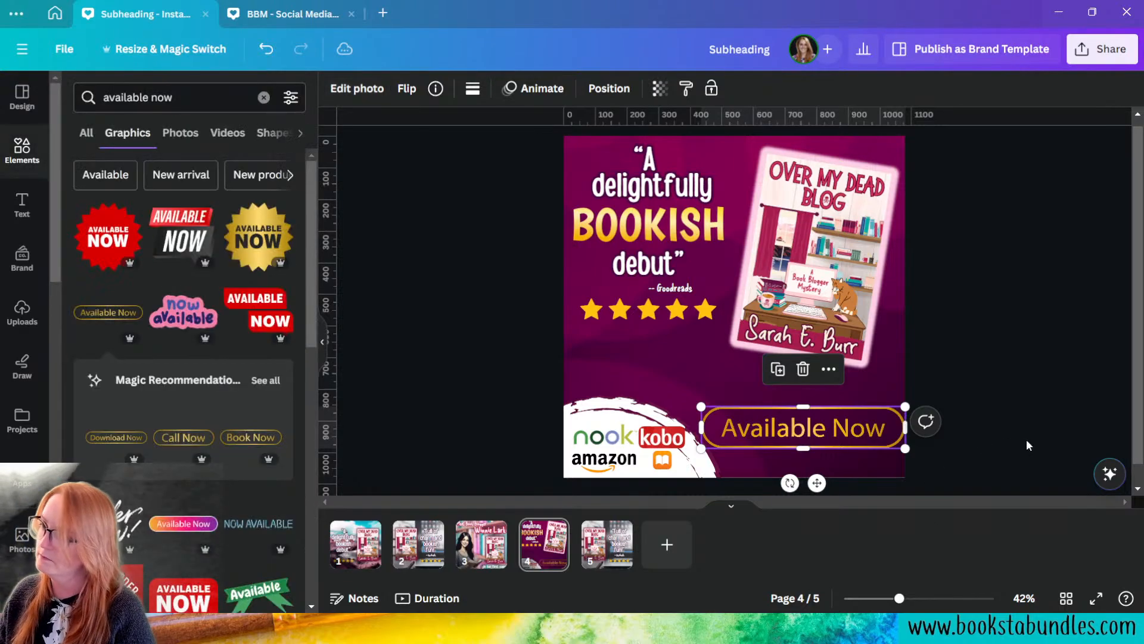
- Shrink the "Available Now" button and position it in the page's lower-right corner, nudged slightly in from the edge
{"action": "left_click", "coordinate": [827, 434]}
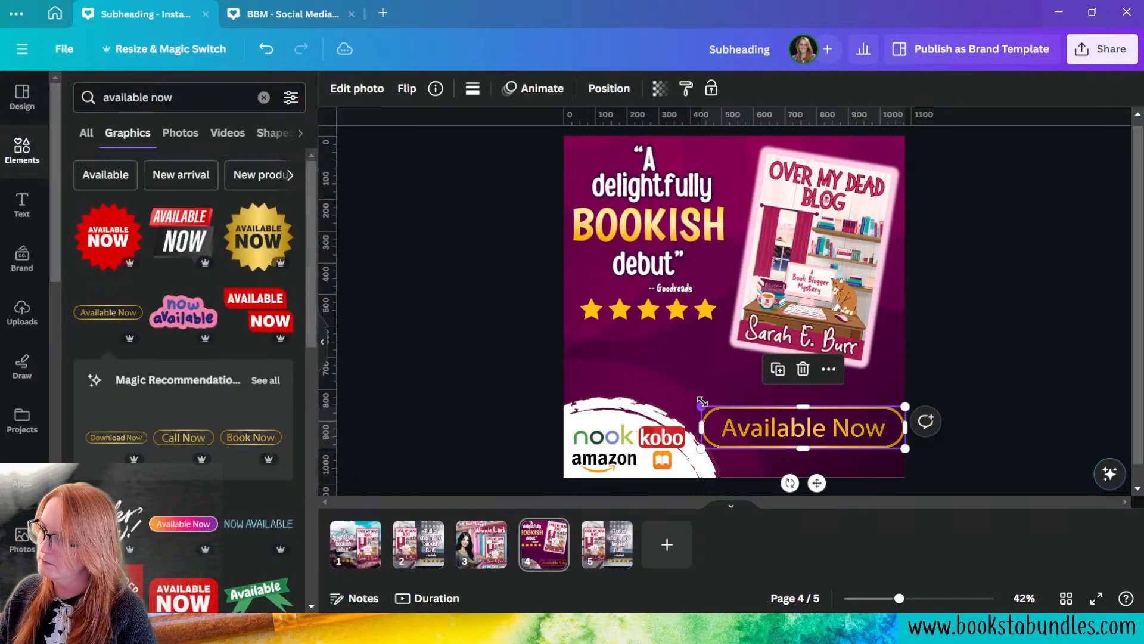
{"action": "left_click_drag", "start_coordinate": [702, 402], "coordinate": [757, 418]}
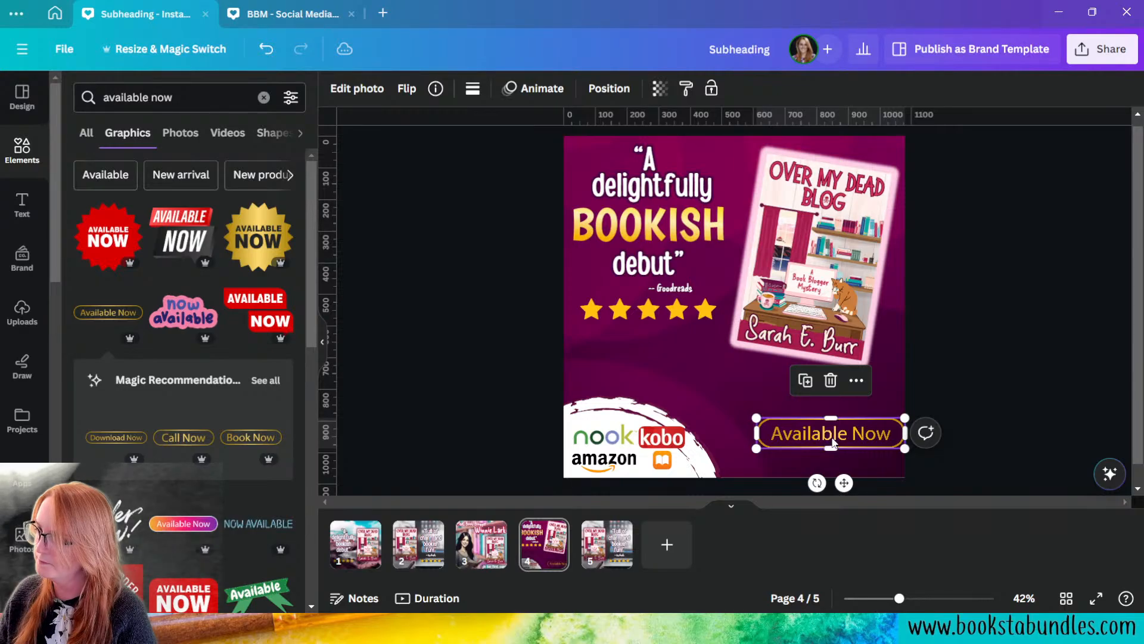
{"action": "left_click_drag", "start_coordinate": [832, 441], "coordinate": [832, 458]}
{"action": "key", "text": "Left"}
{"action": "key", "text": "Left"}
{"action": "key", "text": "Left"}
{"action": "key", "text": "Left"}
{"action": "key", "text": "Left"}
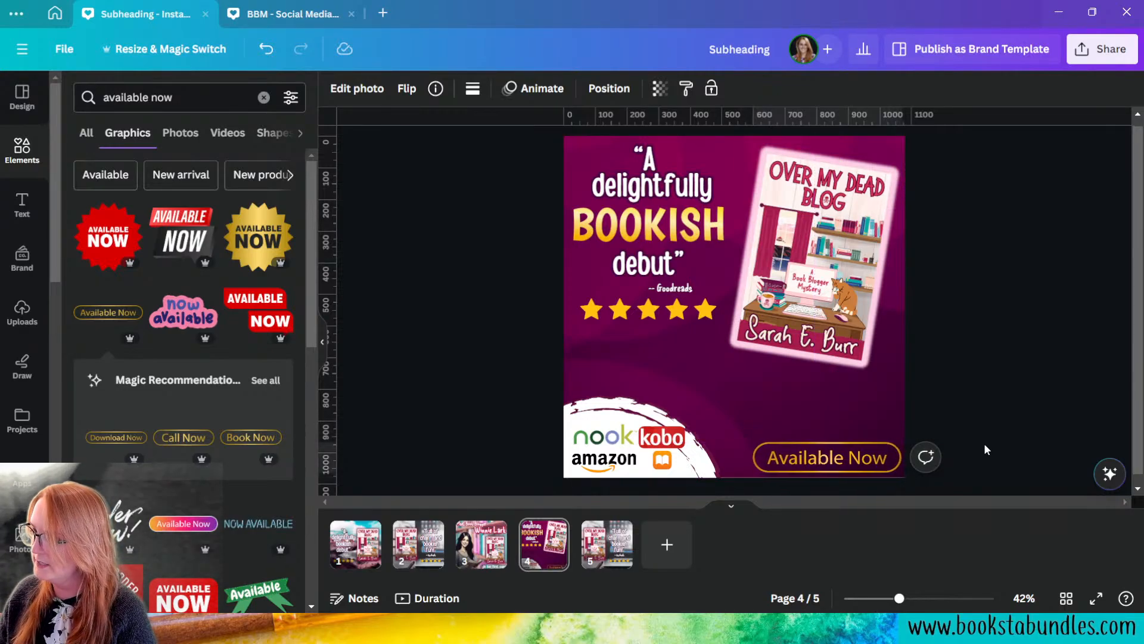
{"action": "left_click", "coordinate": [980, 421]}
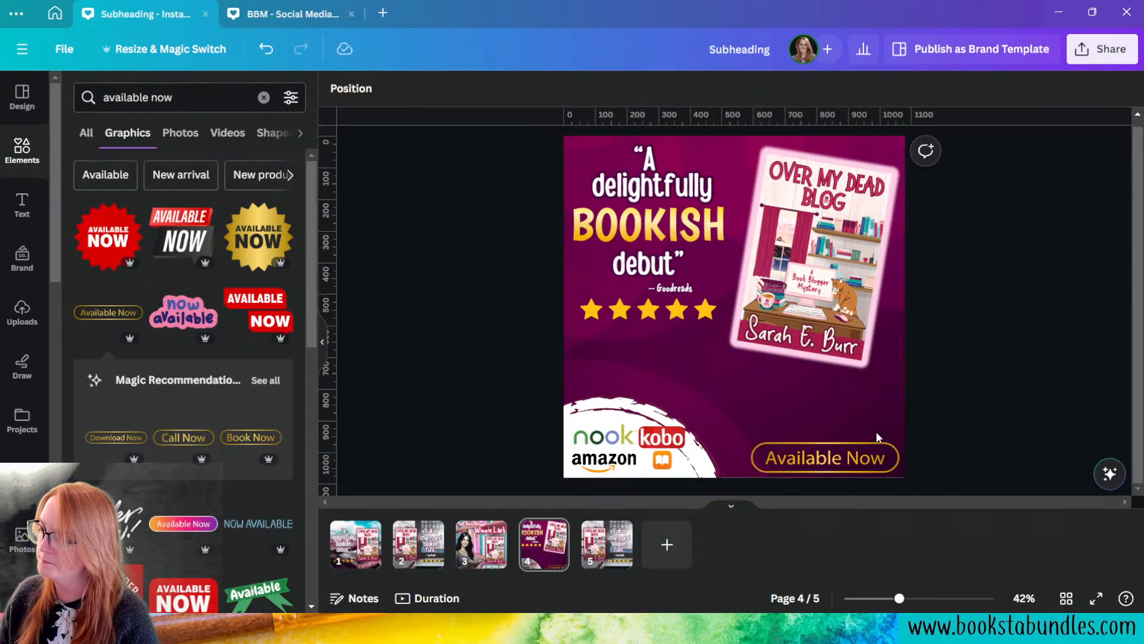
- Recolor the dark magenta circle behind the retailer logos white and rotate it so its brushed edge extends the white backdrop
{"action": "left_click", "coordinate": [695, 465]}
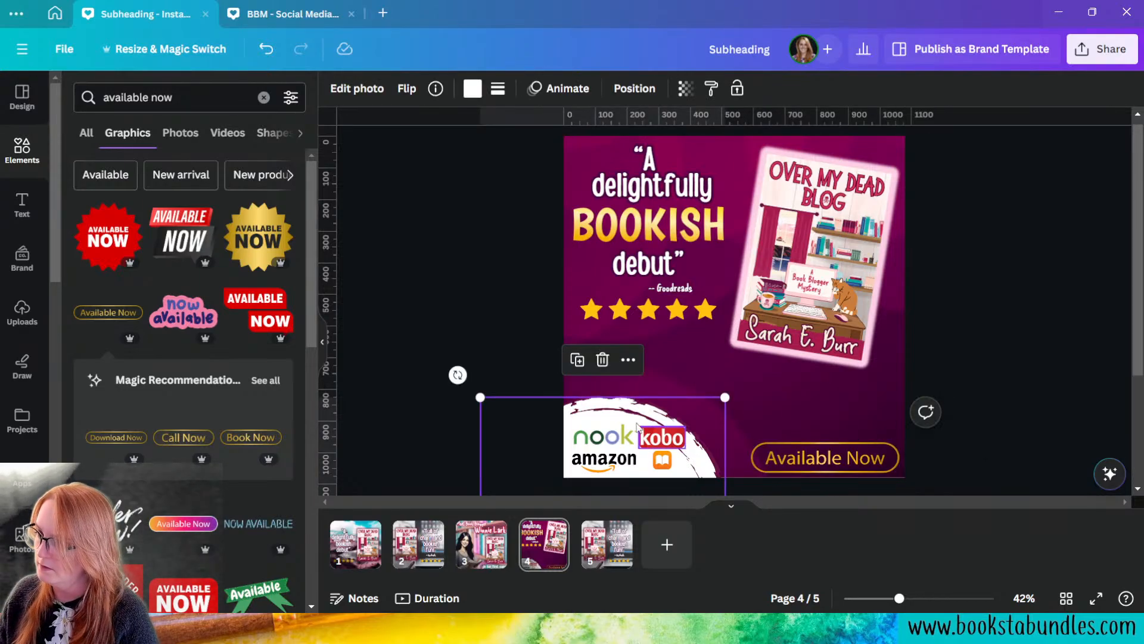
{"action": "left_click", "coordinate": [637, 390]}
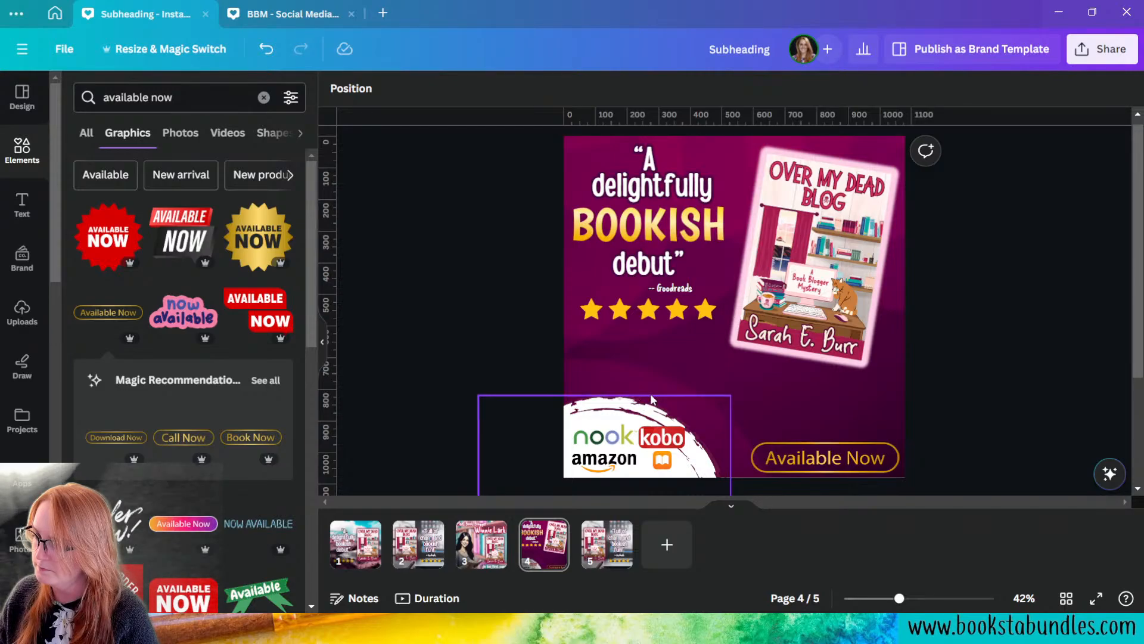
{"action": "left_click", "coordinate": [356, 91]}
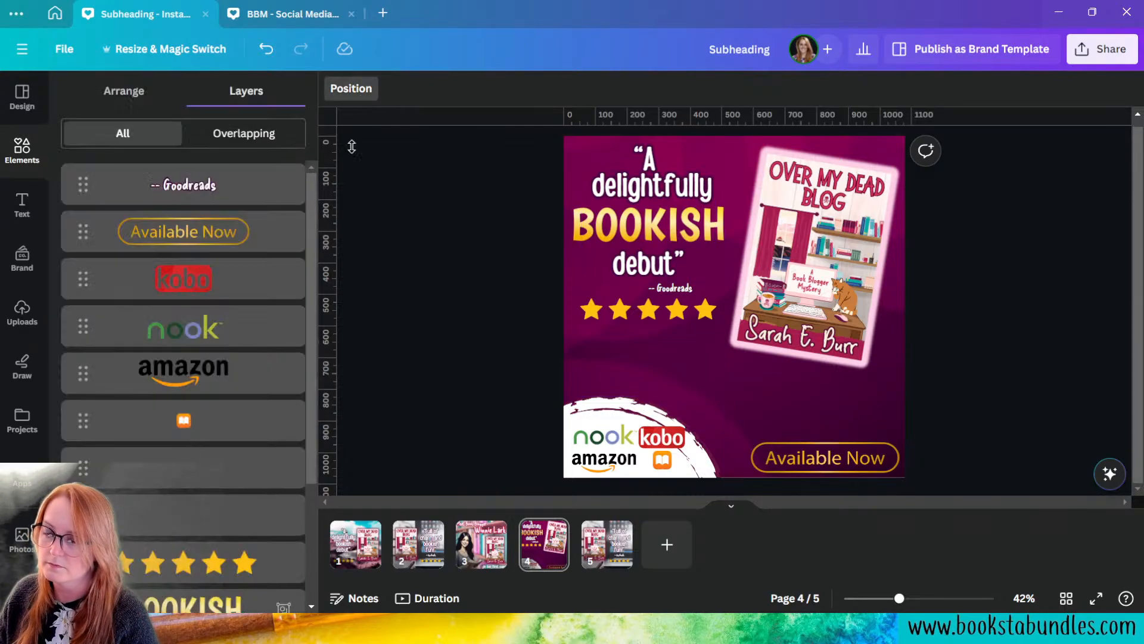
{"action": "scroll", "coordinate": [238, 358], "scroll_direction": "down", "scroll_amount": 5}
{"action": "left_click", "coordinate": [298, 350]}
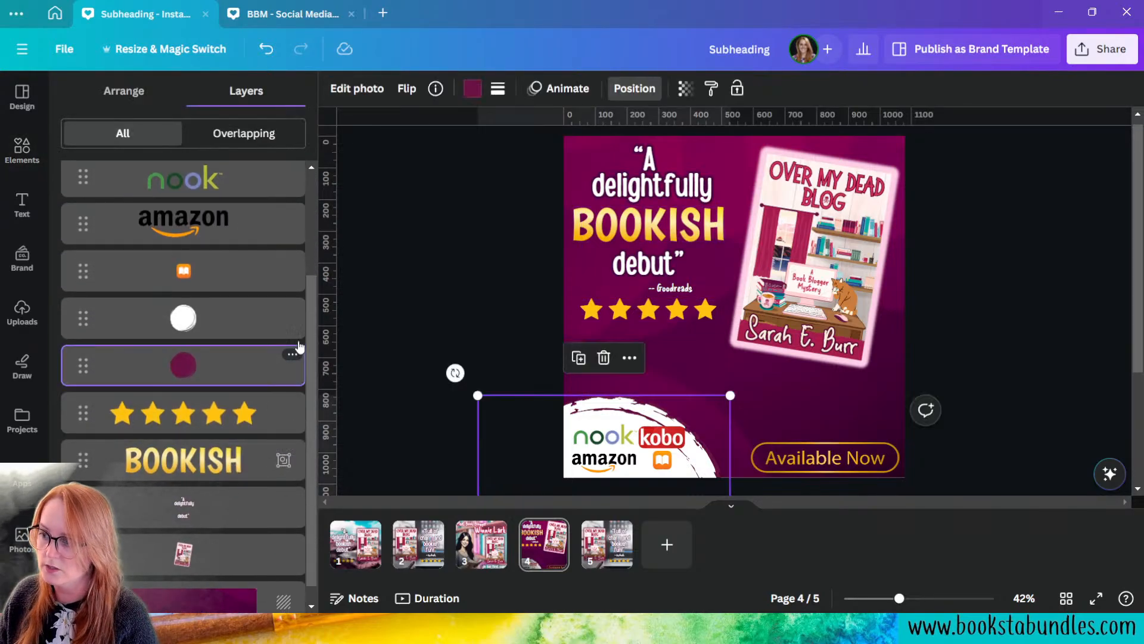
{"action": "left_click", "coordinate": [473, 89]}
{"action": "left_click", "coordinate": [72, 225]}
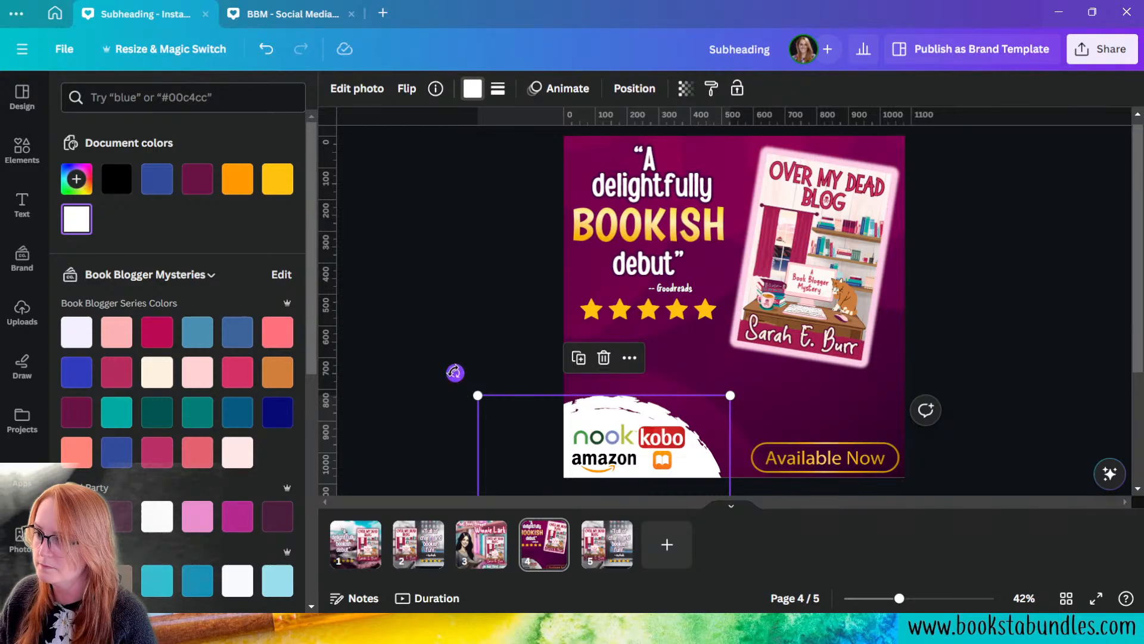
{"action": "left_click_drag", "start_coordinate": [455, 373], "coordinate": [620, 399]}
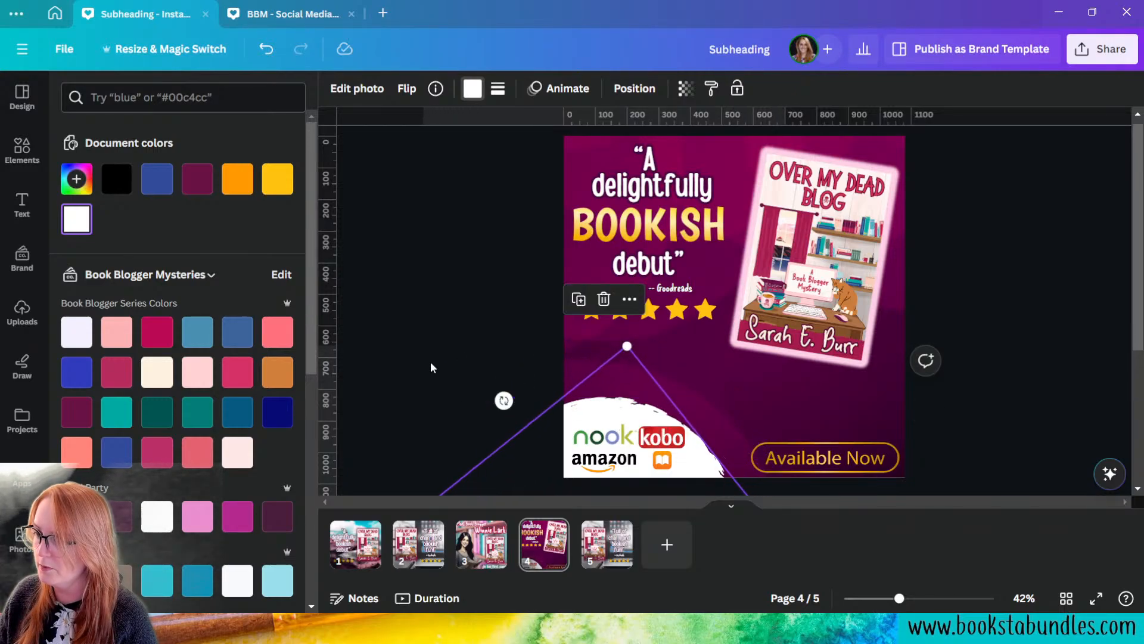
{"action": "left_click", "coordinate": [449, 303]}
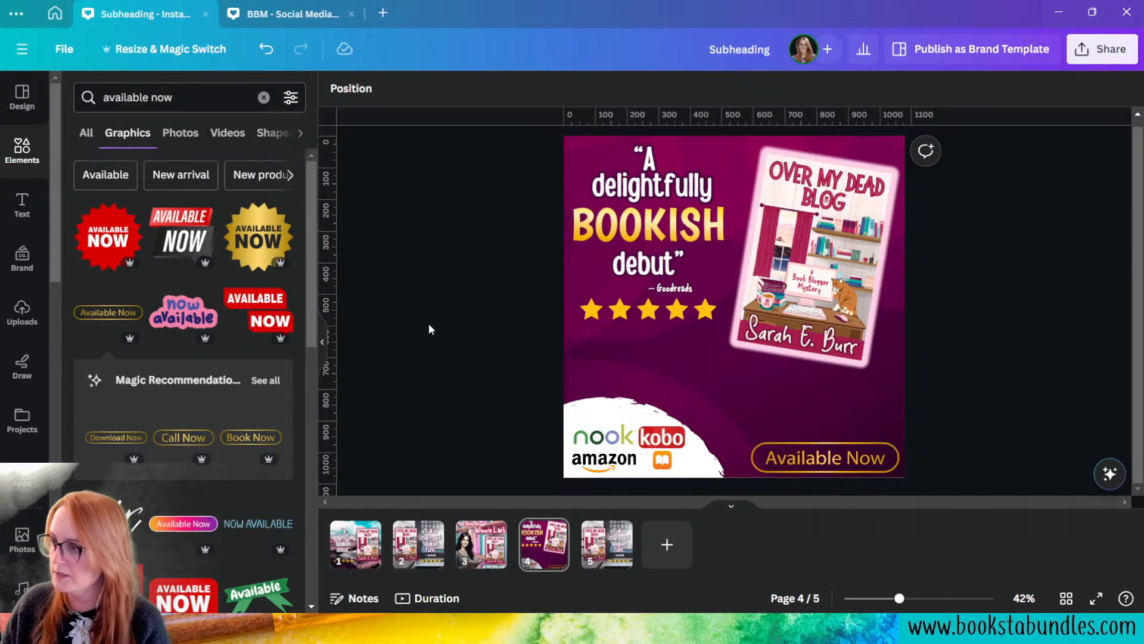
- Enlarge the tilted book cover slightly and move it down toward the "Available Now" button
{"action": "left_click", "coordinate": [786, 332]}
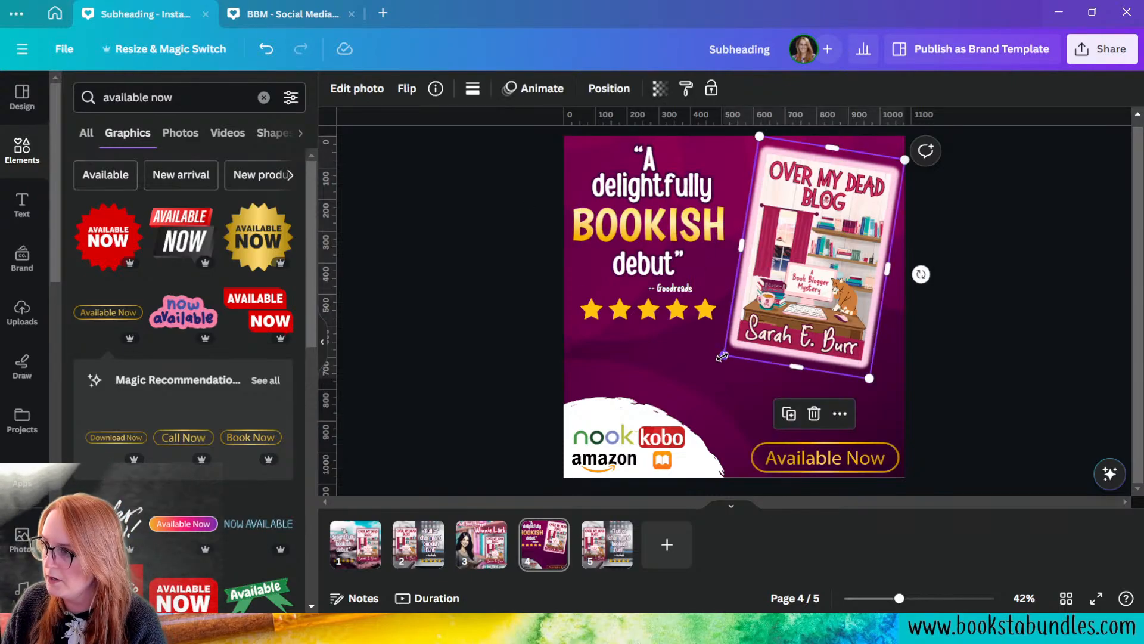
{"action": "mouse_move", "coordinate": [721, 356]}
{"action": "left_mouse_down"}
{"action": "mouse_move", "coordinate": [711, 372]}
{"action": "mouse_move", "coordinate": [720, 354]}
{"action": "left_mouse_up"}
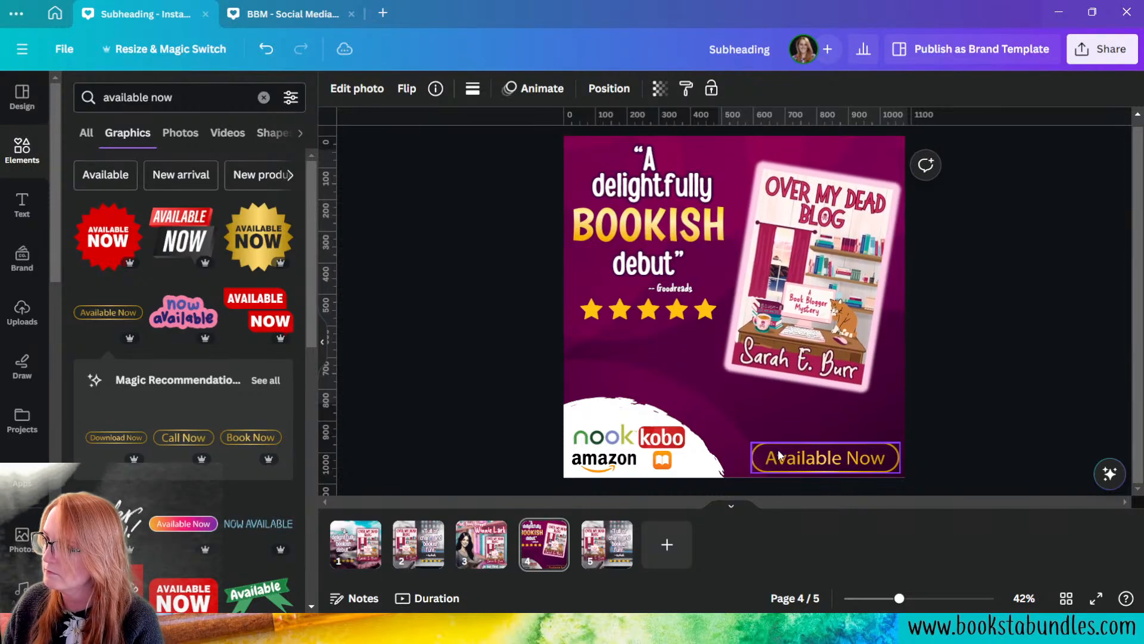
{"action": "left_click", "coordinate": [1077, 306]}
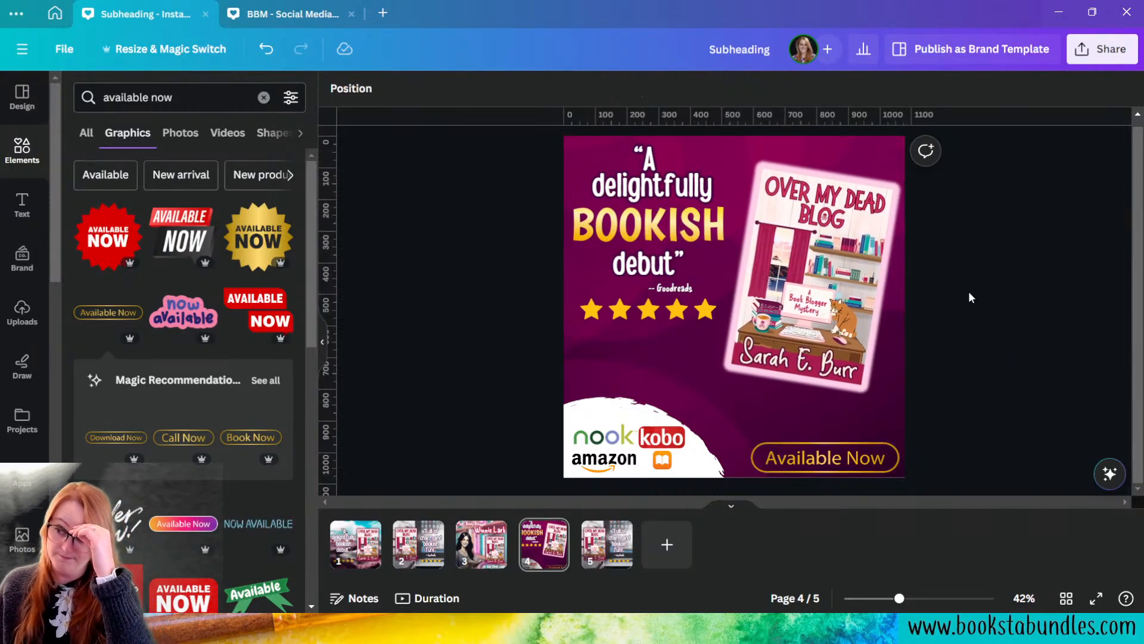
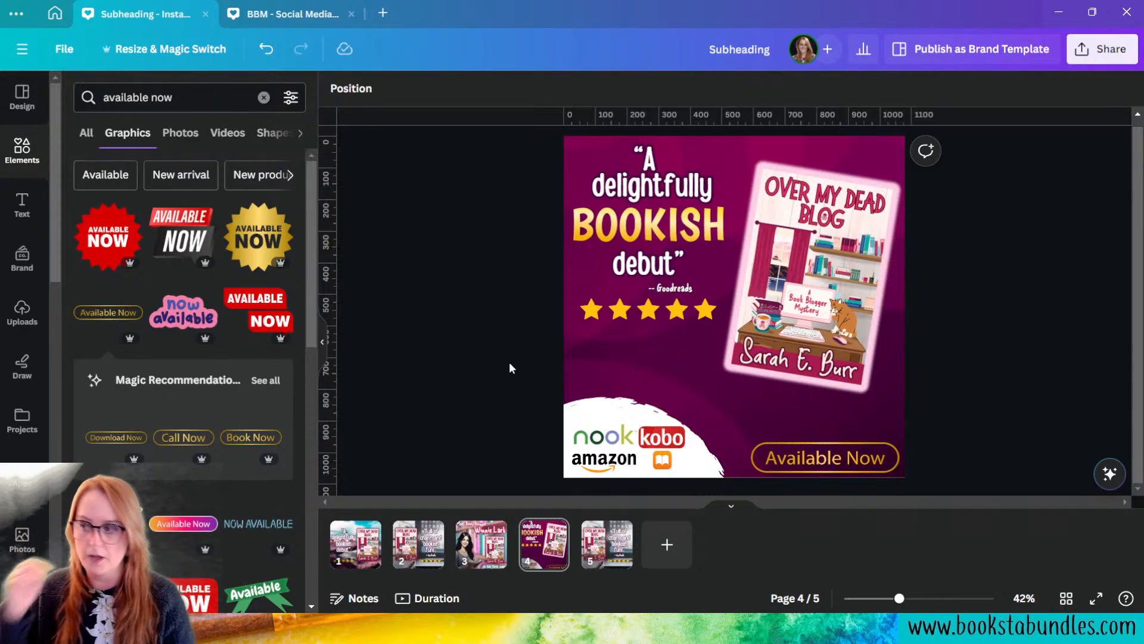
- Review pages 1 to 4 of the post and compare them with the book graphics in the BBM - Social Media Graphics design
{"action": "left_click", "coordinate": [364, 561]}
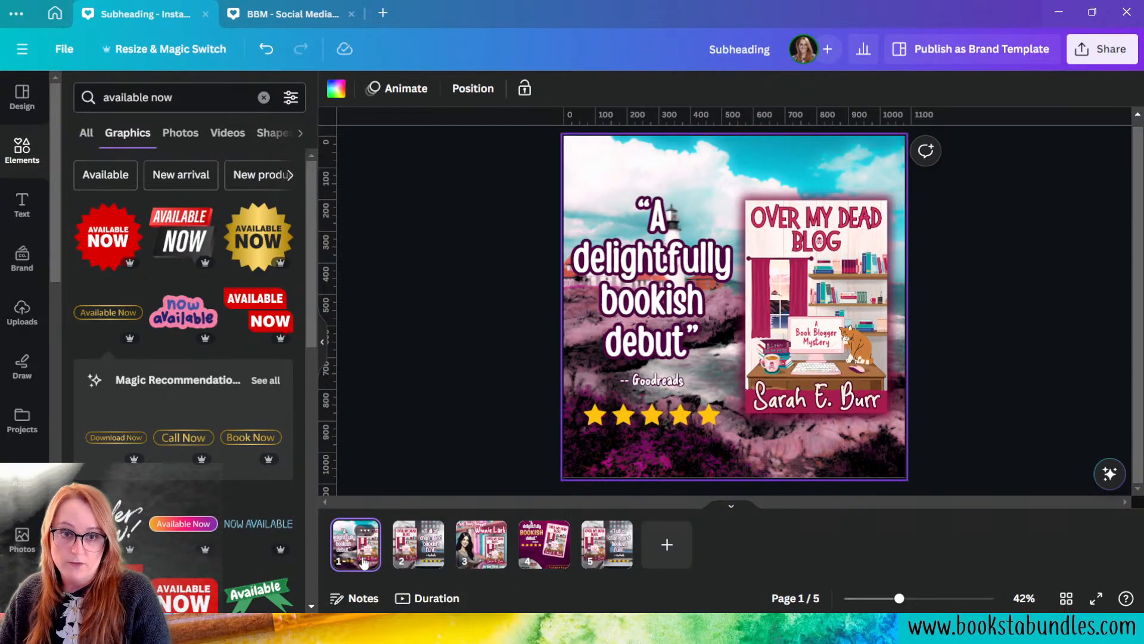
{"action": "left_click", "coordinate": [439, 565]}
{"action": "left_click", "coordinate": [475, 555]}
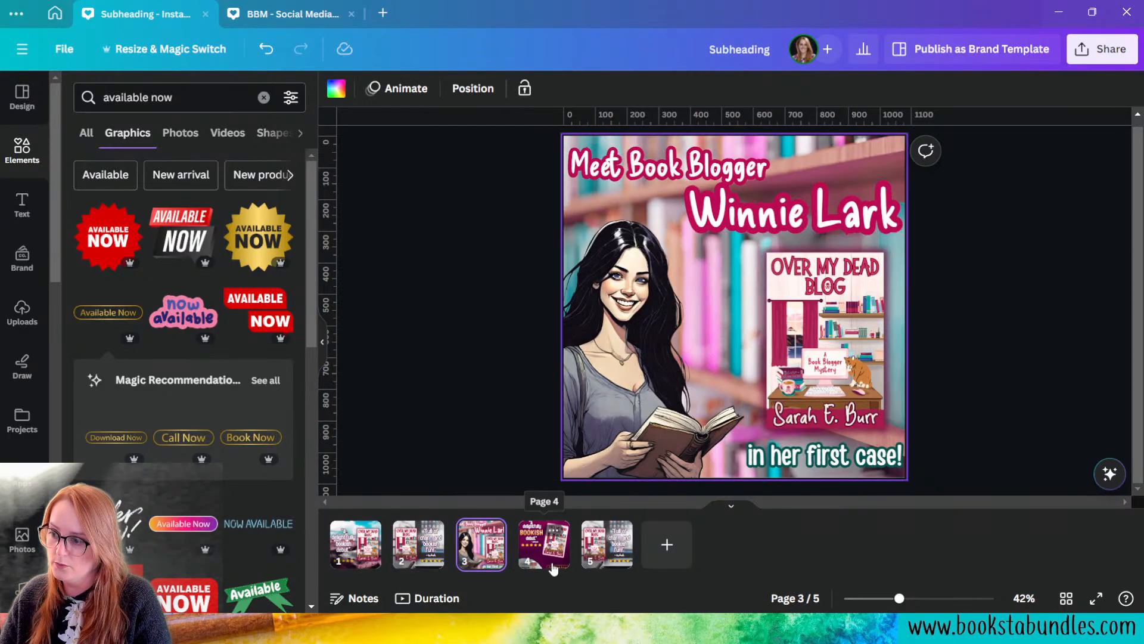
{"action": "left_click", "coordinate": [543, 568]}
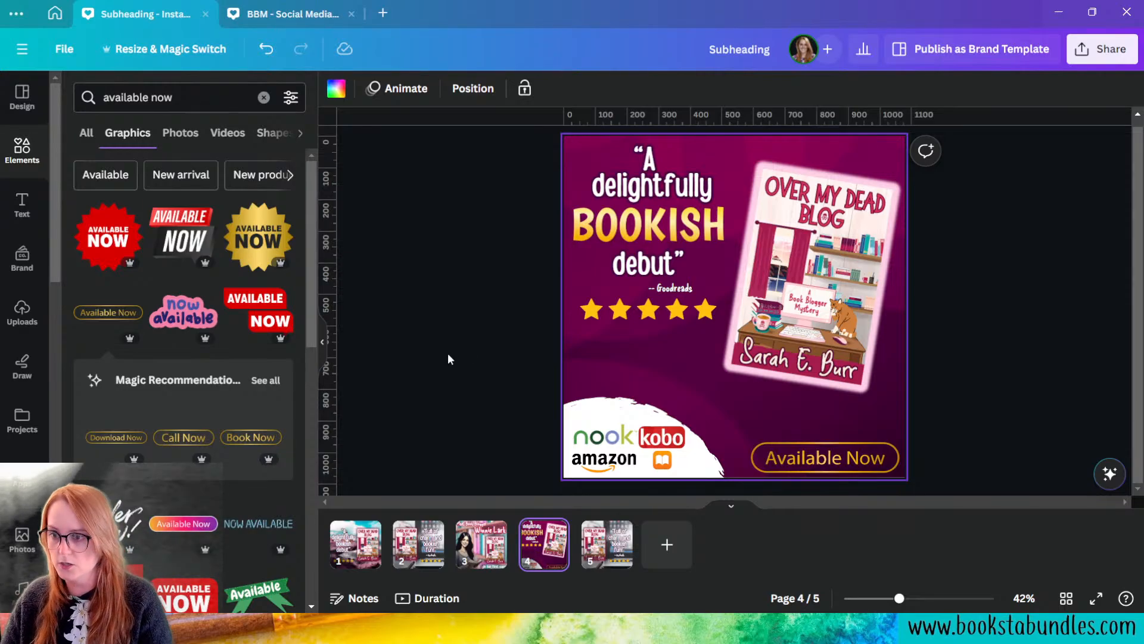
{"action": "left_click", "coordinate": [302, 23]}
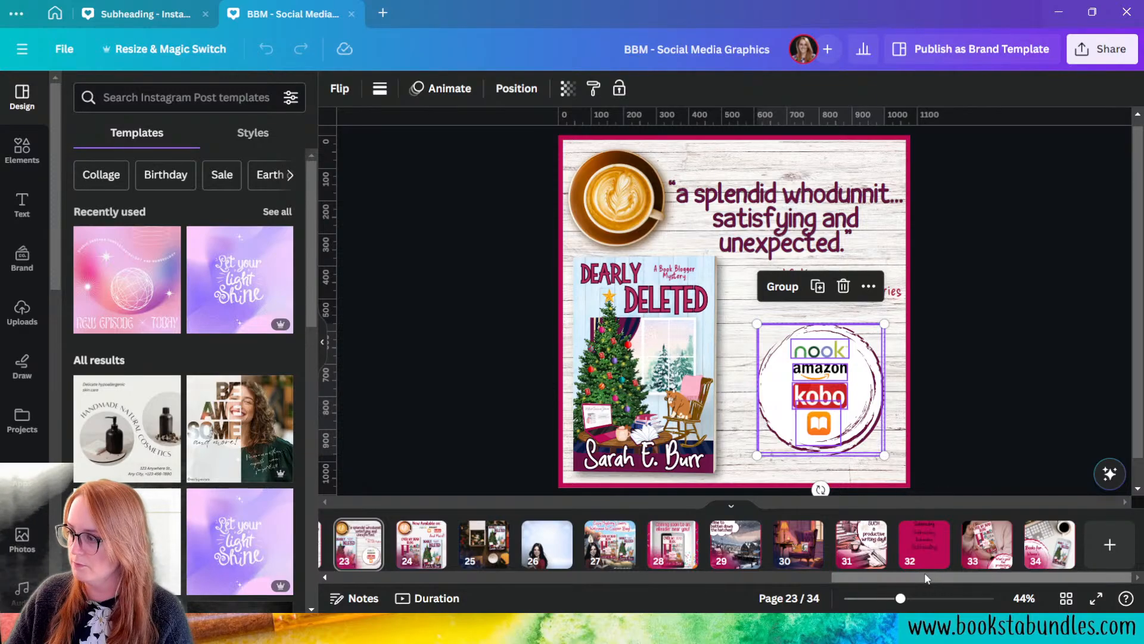
{"action": "left_click_drag", "start_coordinate": [927, 577], "coordinate": [888, 583]}
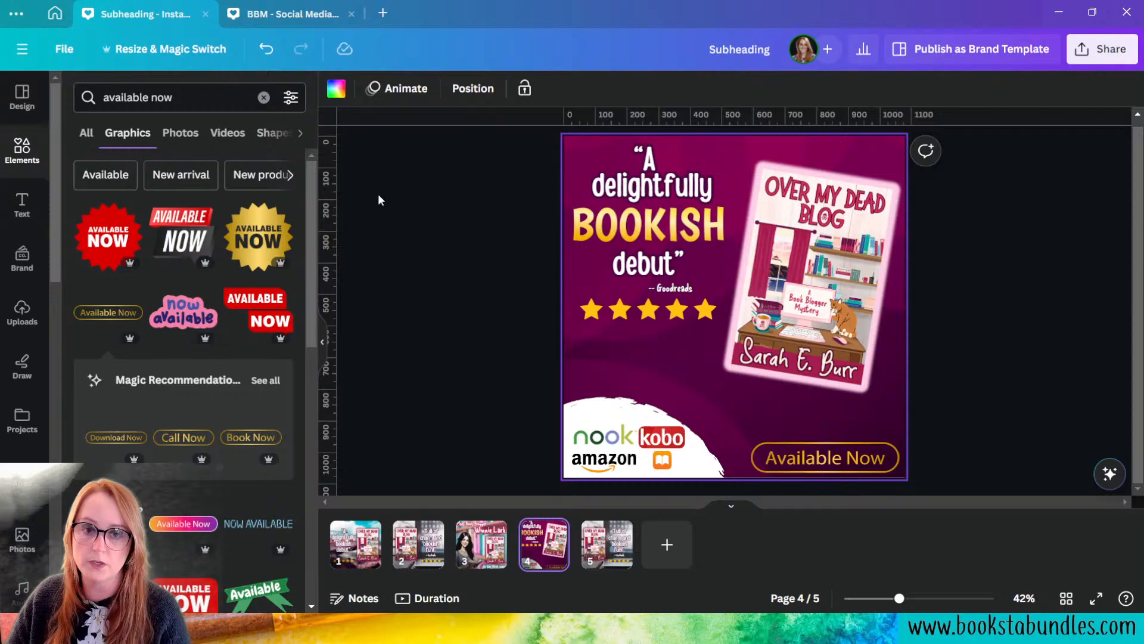
{"action": "left_click", "coordinate": [197, 24]}
{"action": "left_click", "coordinate": [518, 432]}
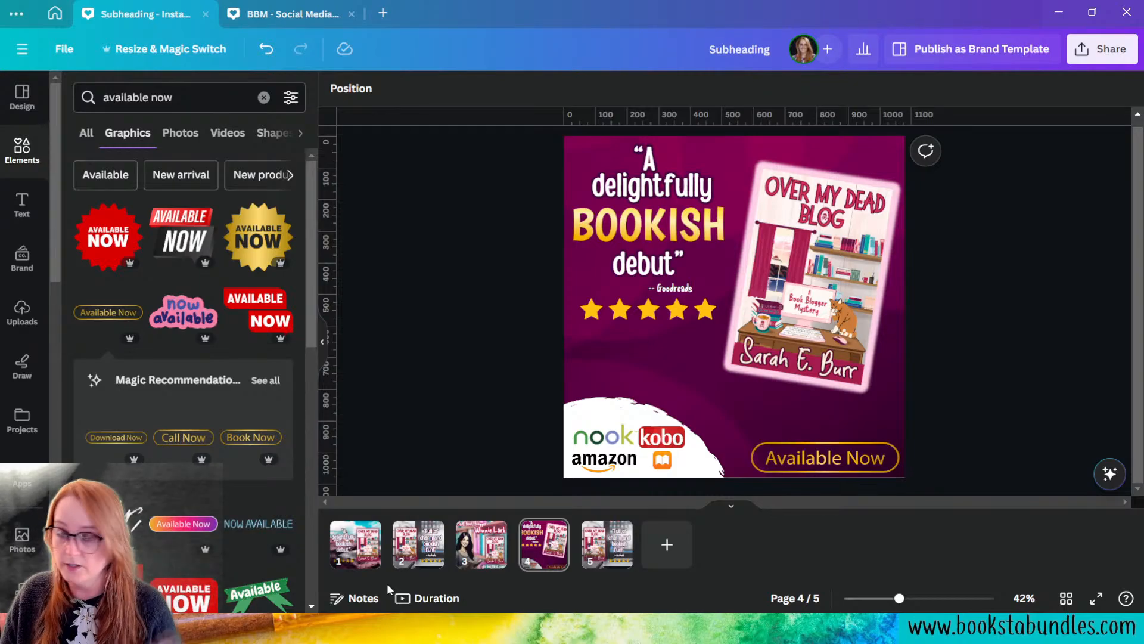
- Go to the "Full of charm and bookish fun!" page and open the folder of the author's book covers
{"action": "left_click", "coordinate": [418, 543]}
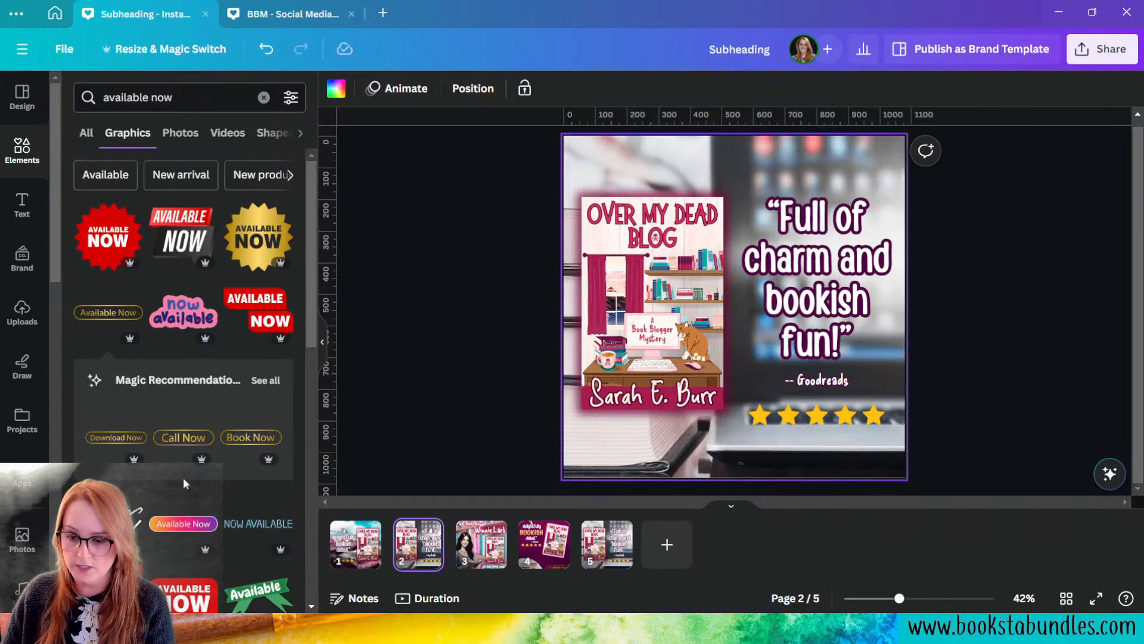
{"action": "scroll", "coordinate": [6, 563], "scroll_direction": "down", "scroll_amount": 5}
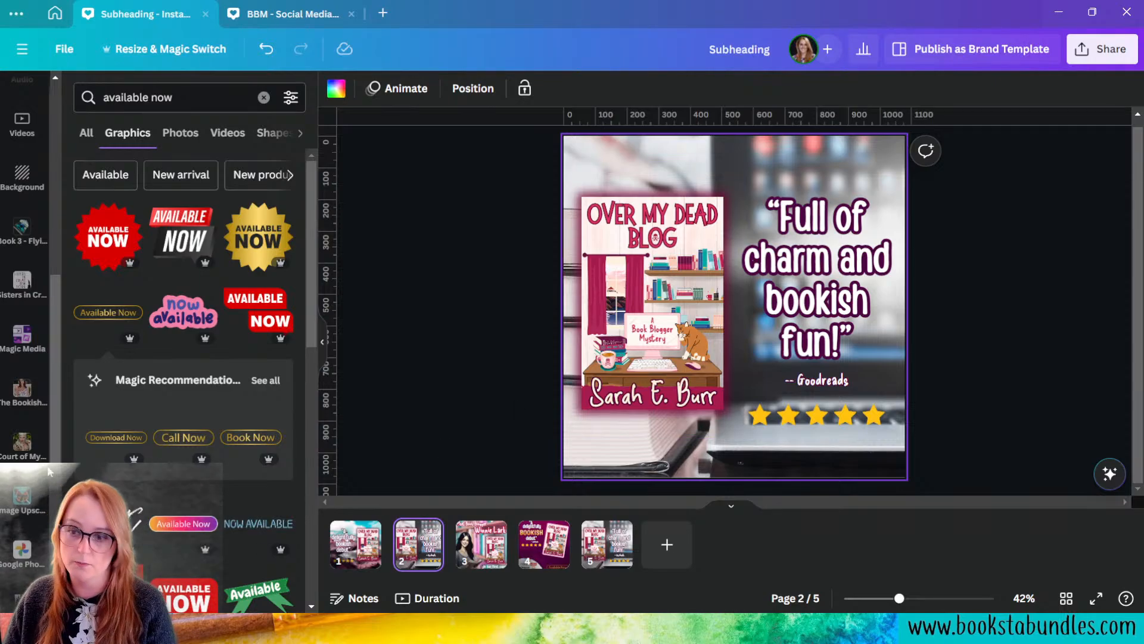
{"action": "scroll", "coordinate": [24, 458], "scroll_direction": "down", "scroll_amount": 5}
{"action": "left_click", "coordinate": [22, 422]}
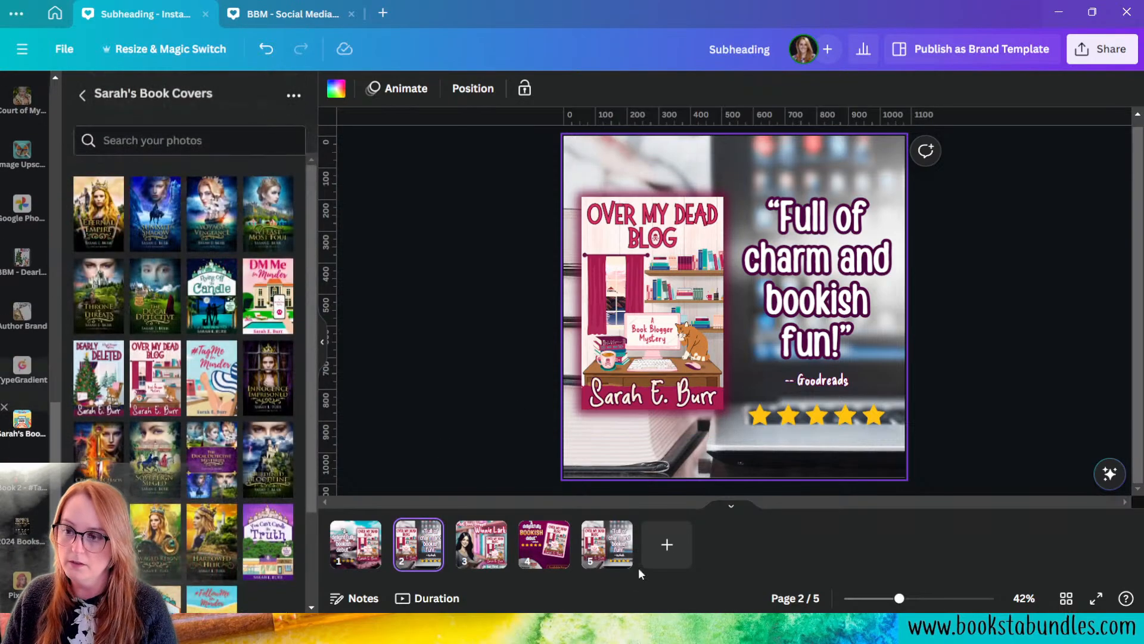
{"action": "left_click", "coordinate": [274, 275]}
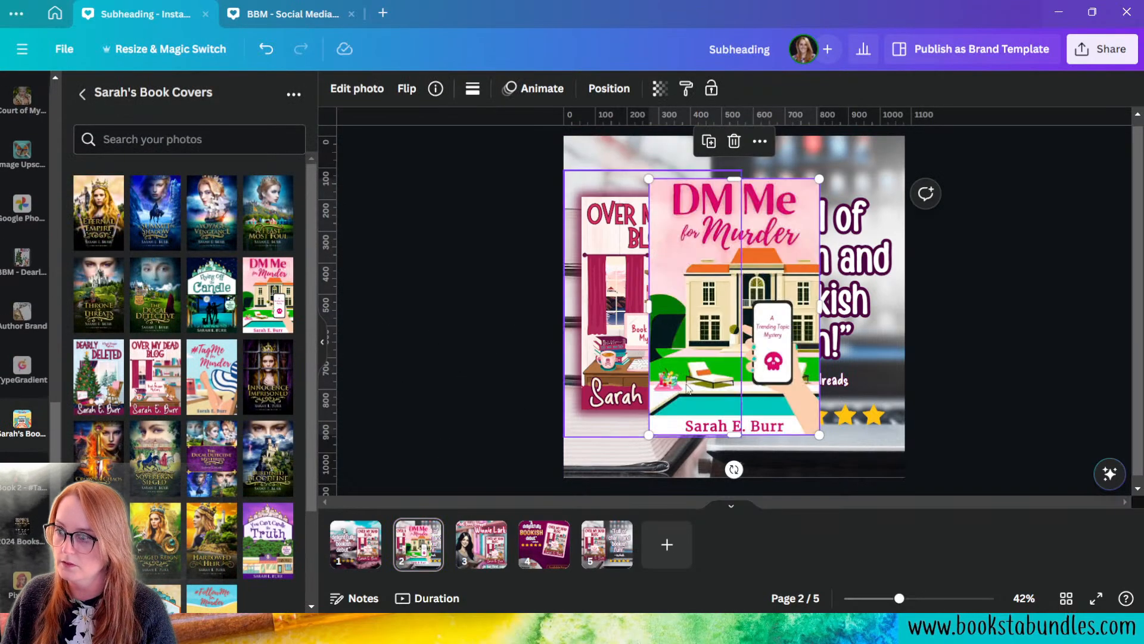
{"action": "left_click", "coordinate": [599, 333]}
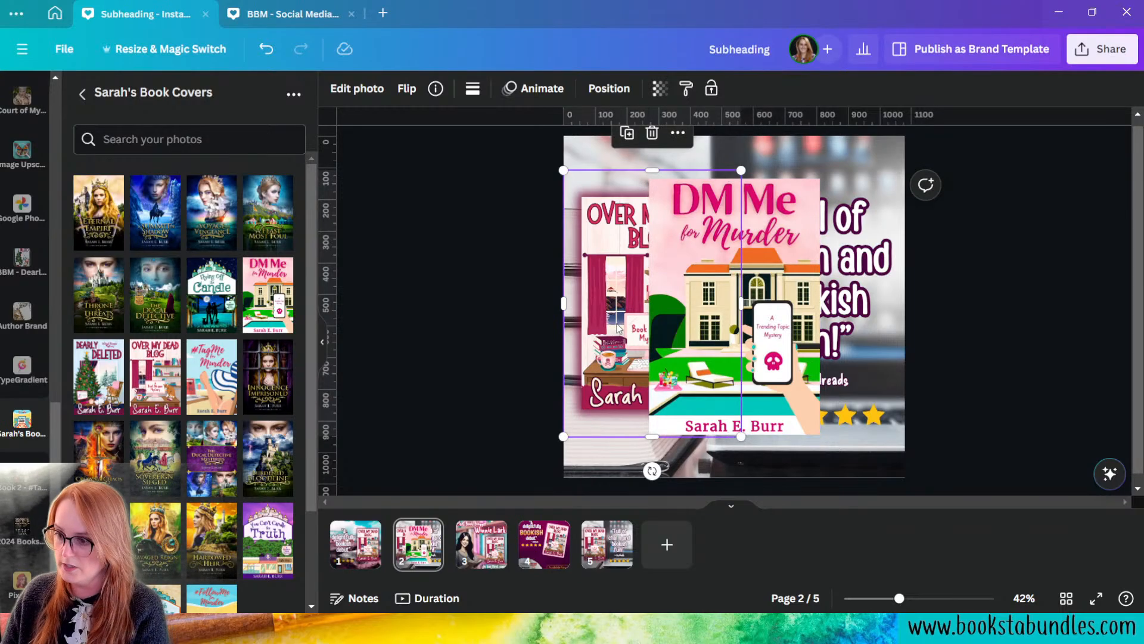
{"action": "key", "text": "ctrl+z"}
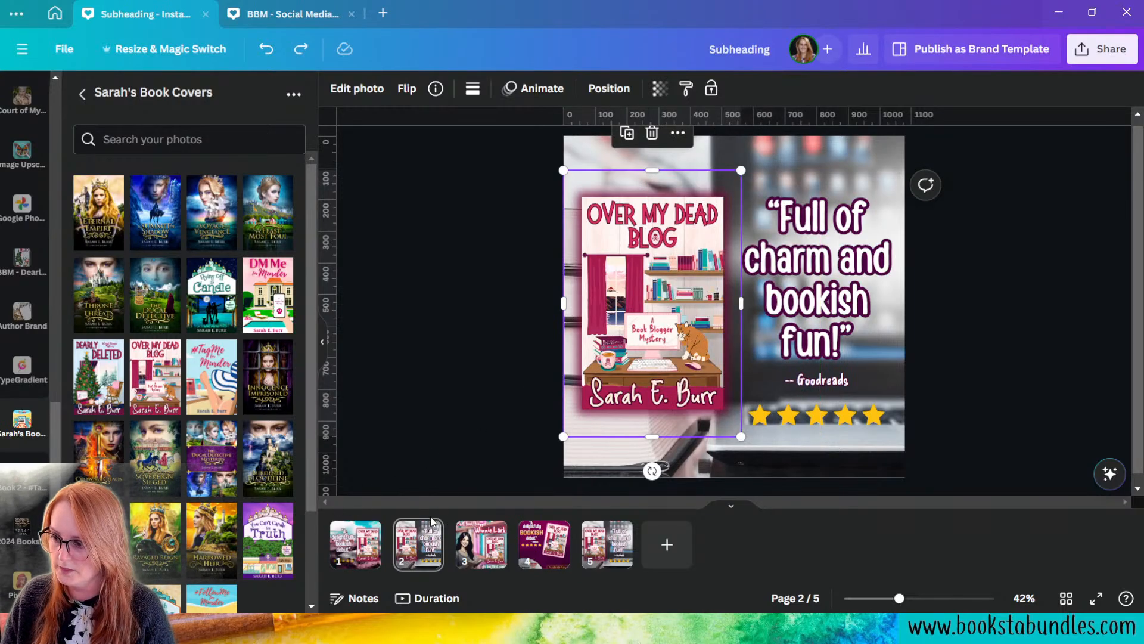
- Duplicate the "Full of charm and bookish fun!" page and delete the Over My Dead Blog cover from the copy
{"action": "left_click", "coordinate": [435, 531]}
{"action": "left_click", "coordinate": [539, 283]}
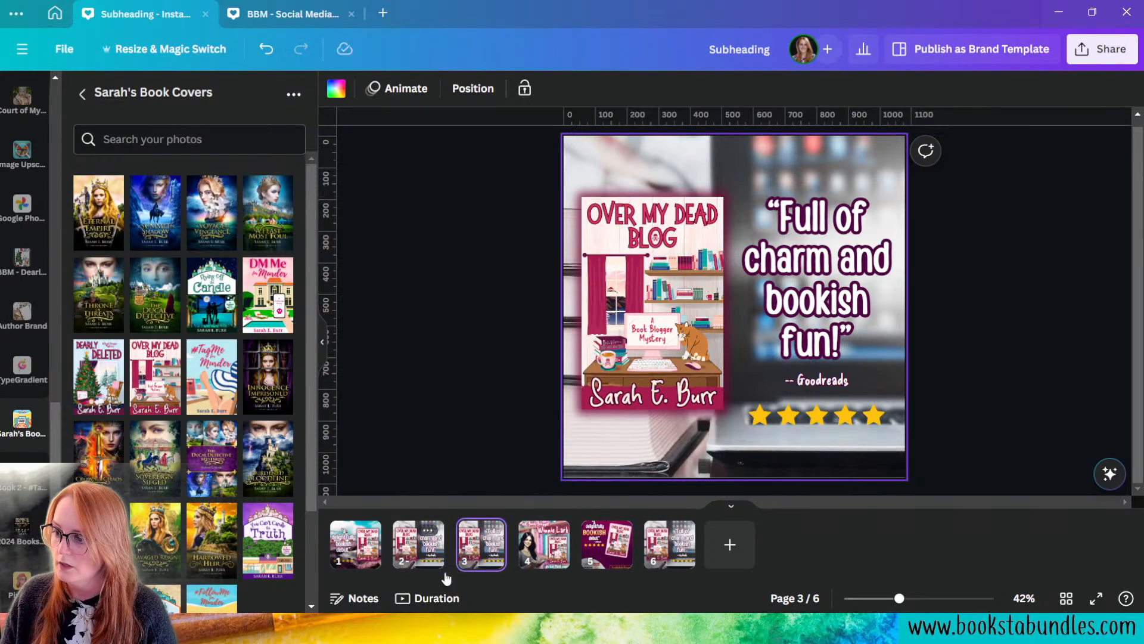
{"action": "left_click", "coordinate": [627, 279]}
{"action": "key", "text": "Delete"}
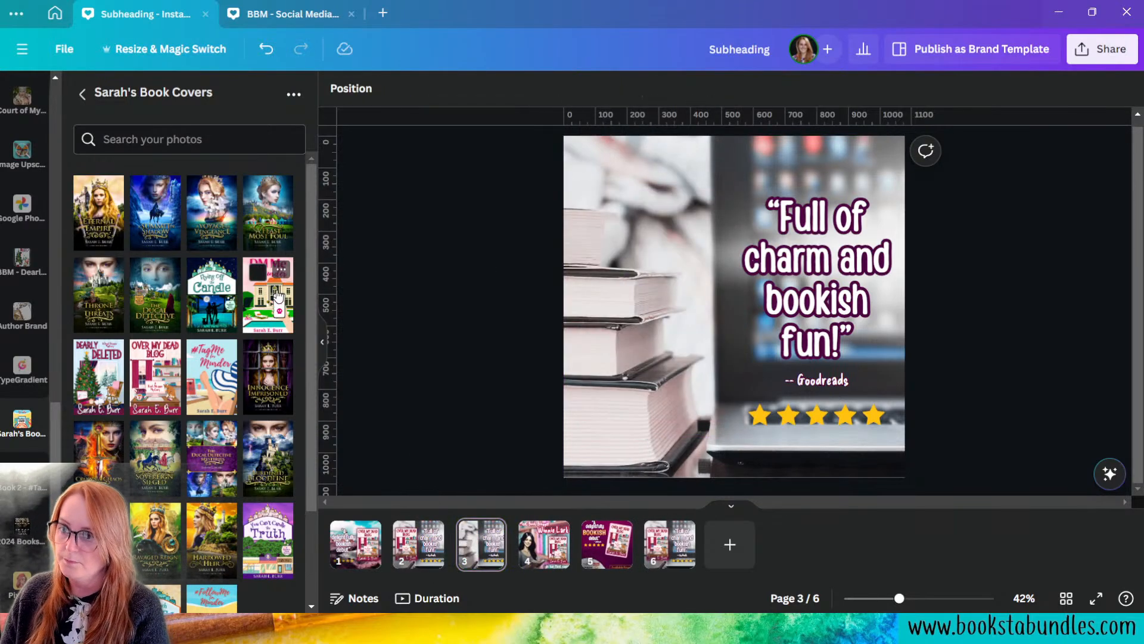
- Add the DM Me for Murder cover beside the quote on page 3, shrink it slightly and center it in the cover's old spot
{"action": "left_click_drag", "start_coordinate": [267, 280], "coordinate": [616, 344]}
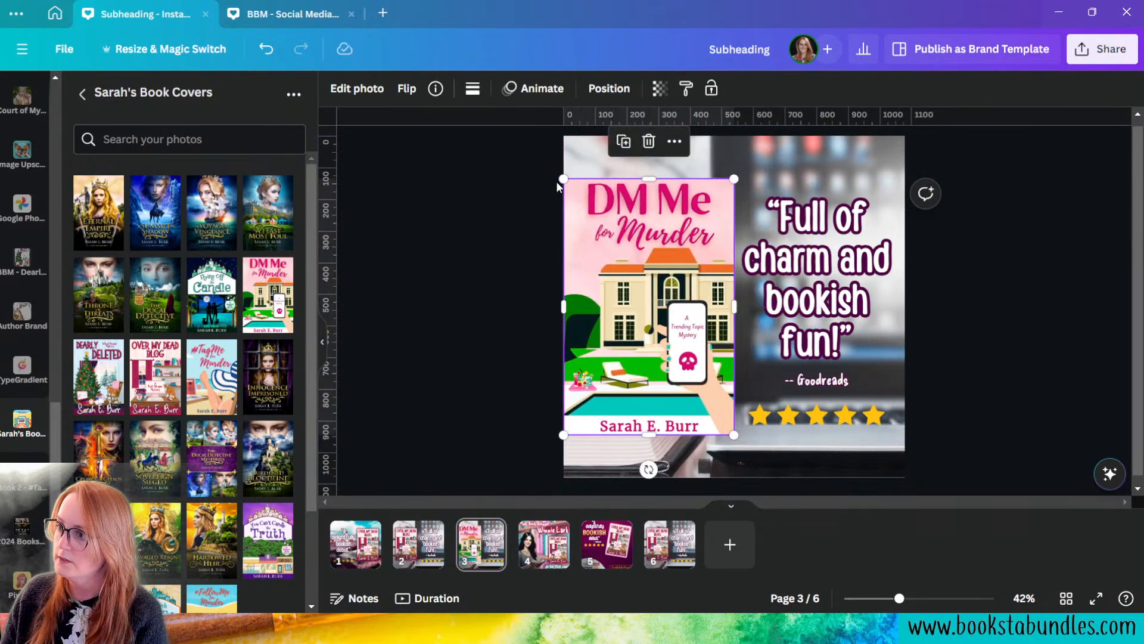
{"action": "left_click_drag", "start_coordinate": [564, 180], "coordinate": [582, 208]}
{"action": "left_click_drag", "start_coordinate": [660, 369], "coordinate": [655, 350]}
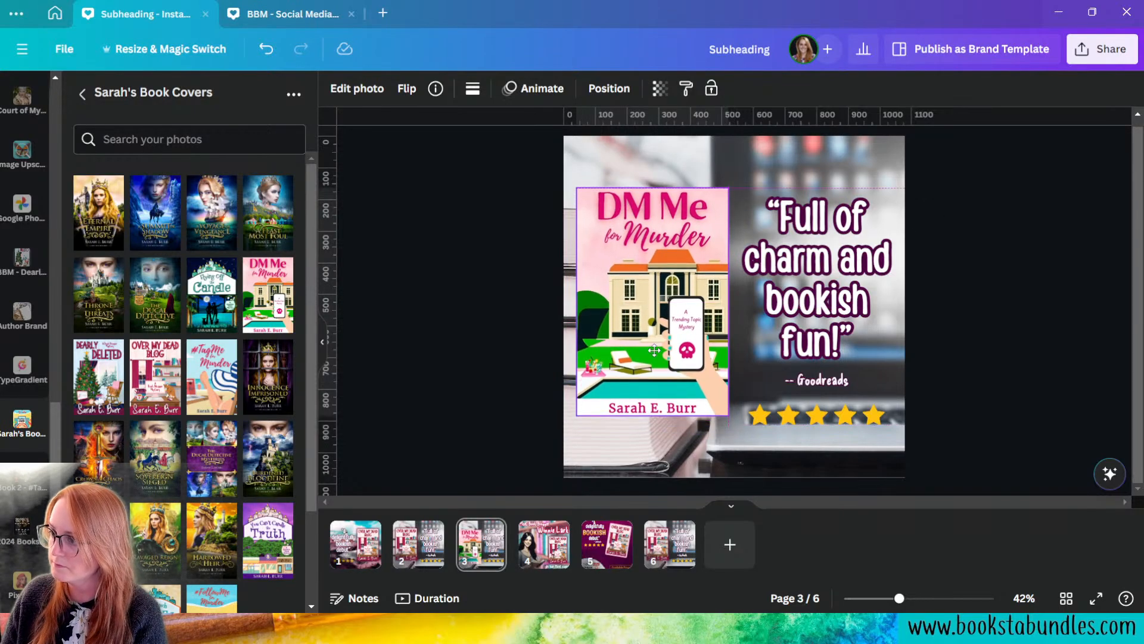
- Apply a Glow shadow in dark magenta to the DM Me for Murder cover
{"action": "left_click", "coordinate": [357, 88]}
{"action": "left_click", "coordinate": [113, 560]}
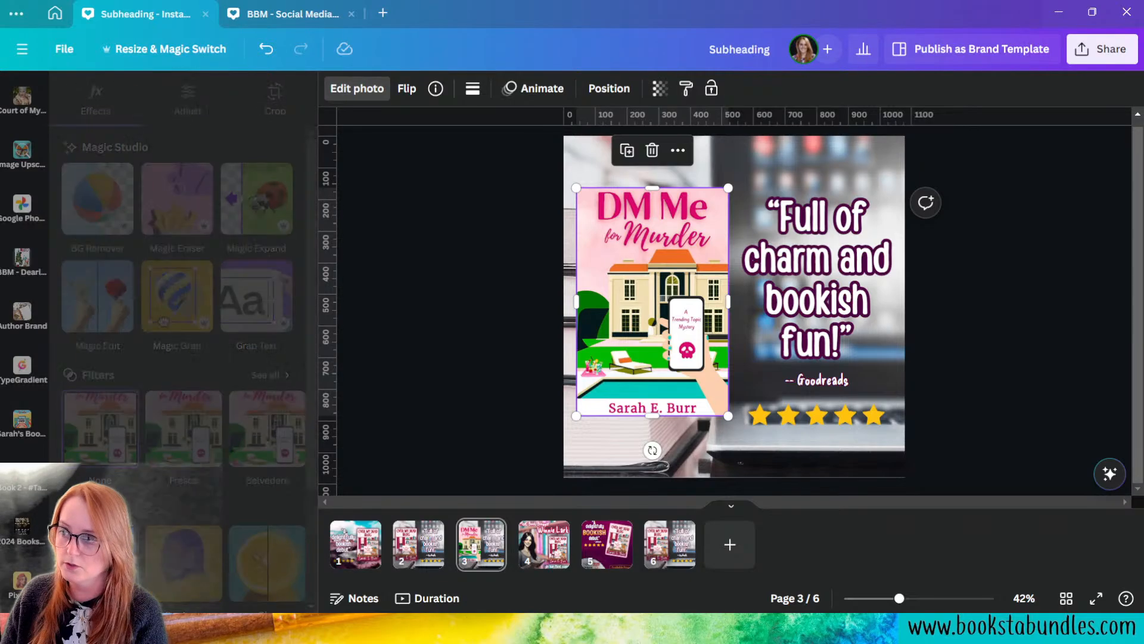
{"action": "left_click", "coordinate": [122, 268]}
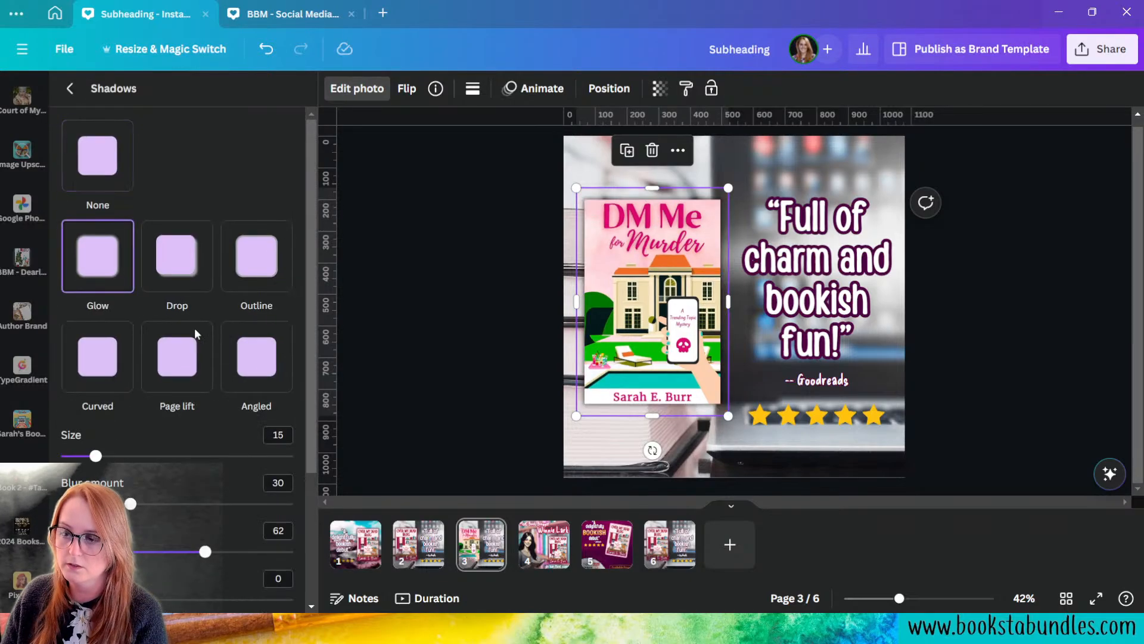
{"action": "scroll", "coordinate": [224, 438], "scroll_direction": "down", "scroll_amount": 3}
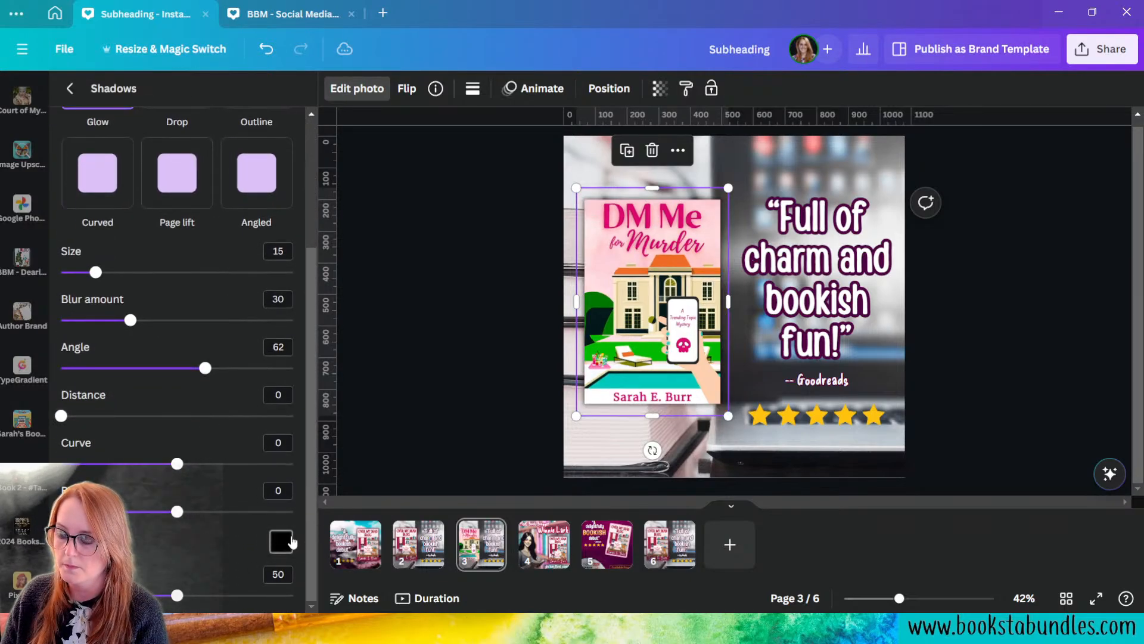
{"action": "left_click", "coordinate": [281, 542]}
{"action": "left_click", "coordinate": [475, 471]}
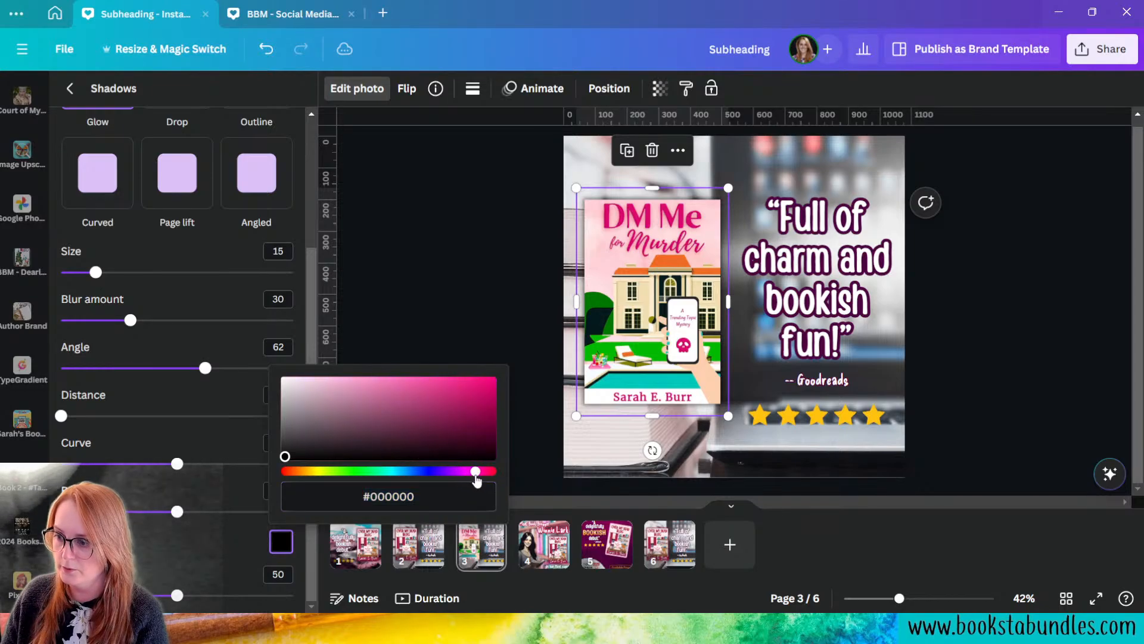
{"action": "left_click_drag", "start_coordinate": [456, 414], "coordinate": [489, 436]}
- Strengthen the cover's glow with blur amount 56, size 47 and intensity 82
{"action": "left_click_drag", "start_coordinate": [132, 321], "coordinate": [190, 321]}
{"action": "left_click_drag", "start_coordinate": [96, 273], "coordinate": [170, 274]}
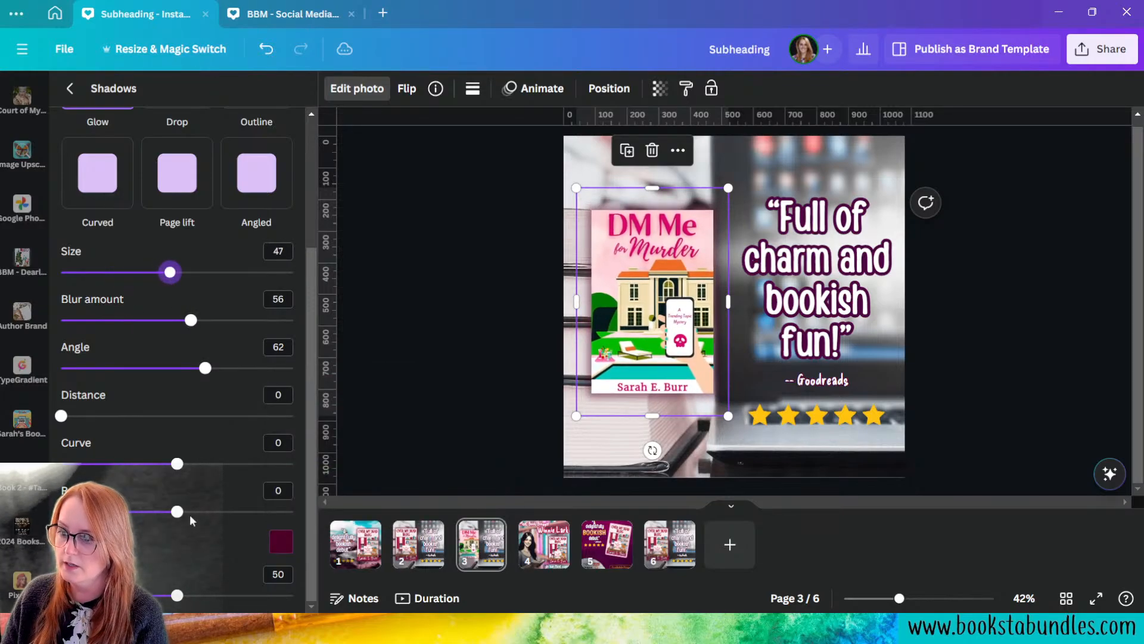
{"action": "left_click_drag", "start_coordinate": [177, 594], "coordinate": [251, 595]}
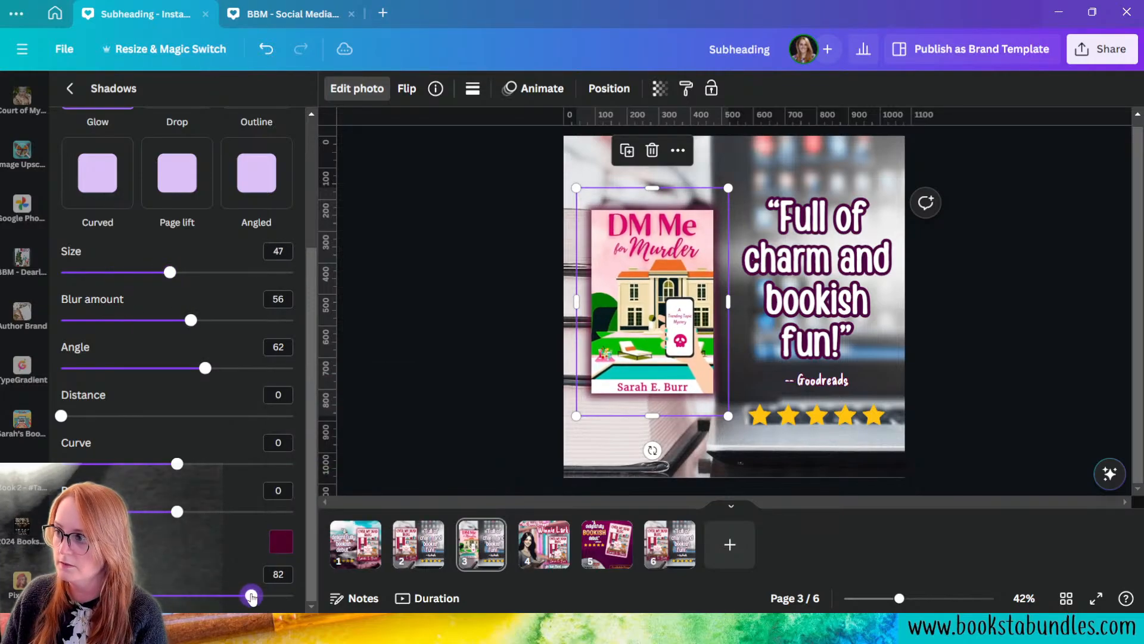
{"action": "left_click", "coordinate": [599, 443]}
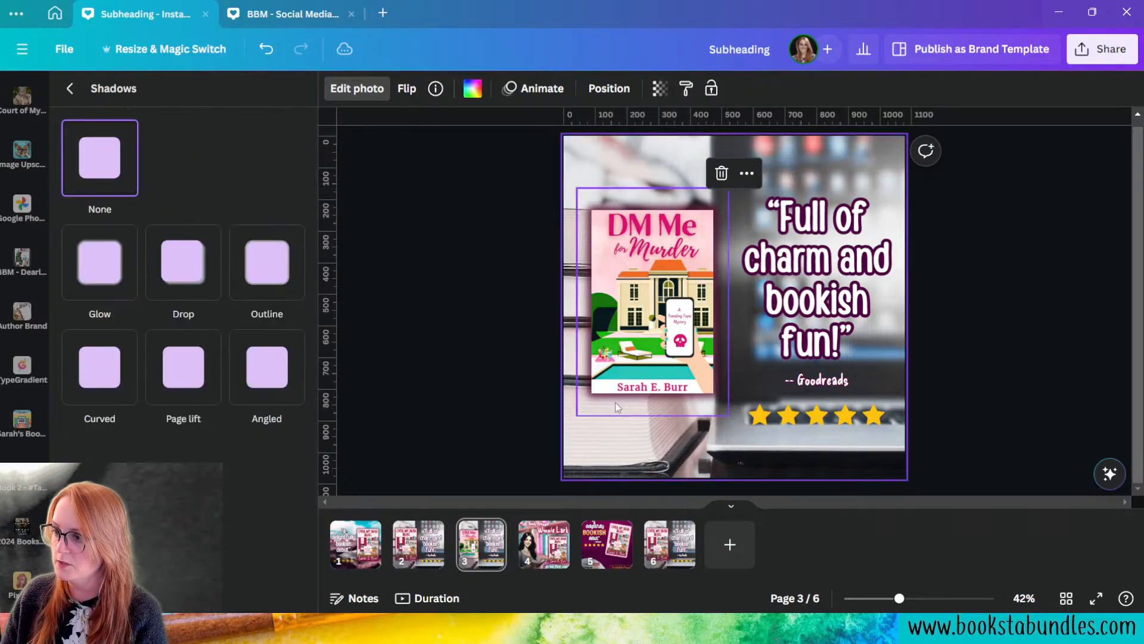
{"action": "left_click", "coordinate": [613, 412]}
{"action": "left_click", "coordinate": [579, 455]}
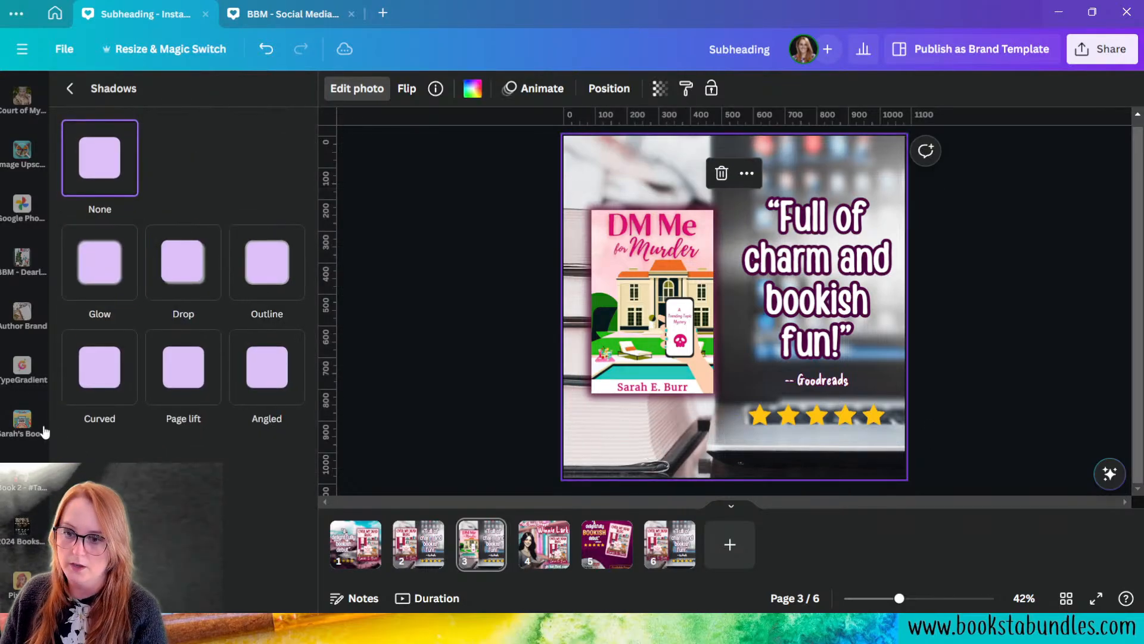
- Search the stock photos for "beach"
{"action": "scroll", "coordinate": [27, 334], "scroll_direction": "up", "scroll_amount": 4}
{"action": "scroll", "coordinate": [27, 298], "scroll_direction": "up", "scroll_amount": 5}
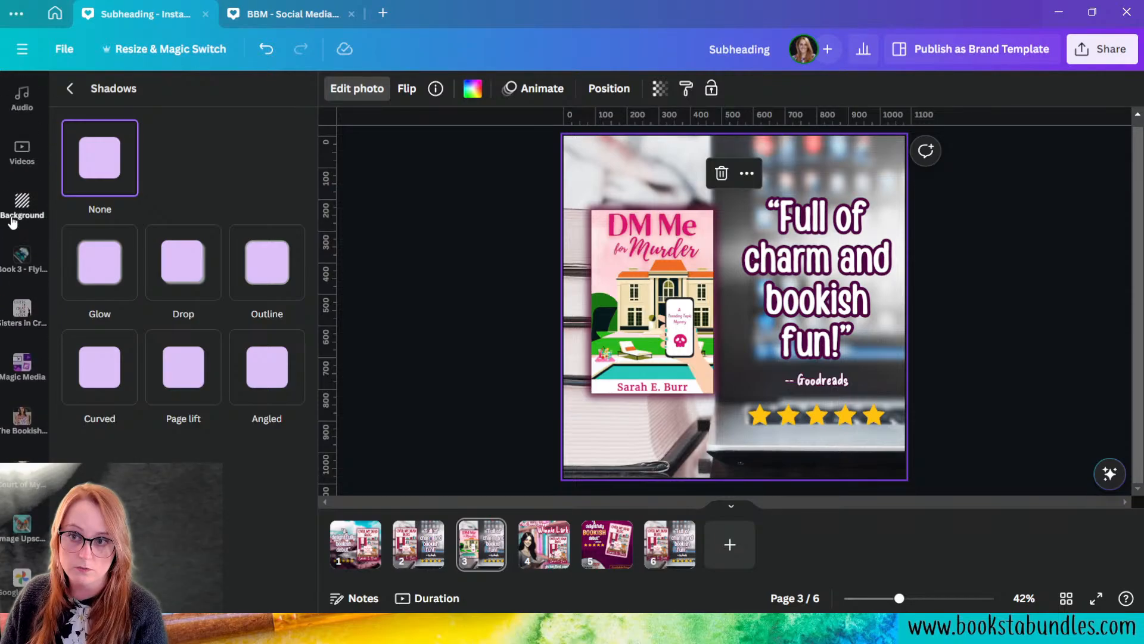
{"action": "left_click", "coordinate": [30, 195]}
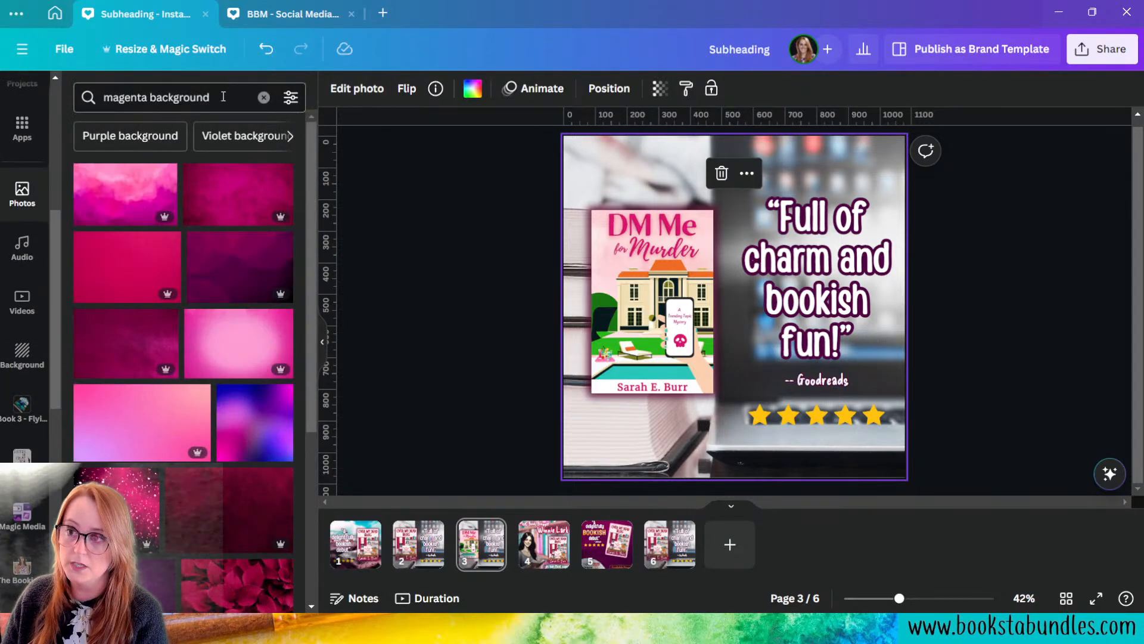
{"action": "triple_click", "coordinate": [223, 97]}
{"action": "type", "text": "beach"}
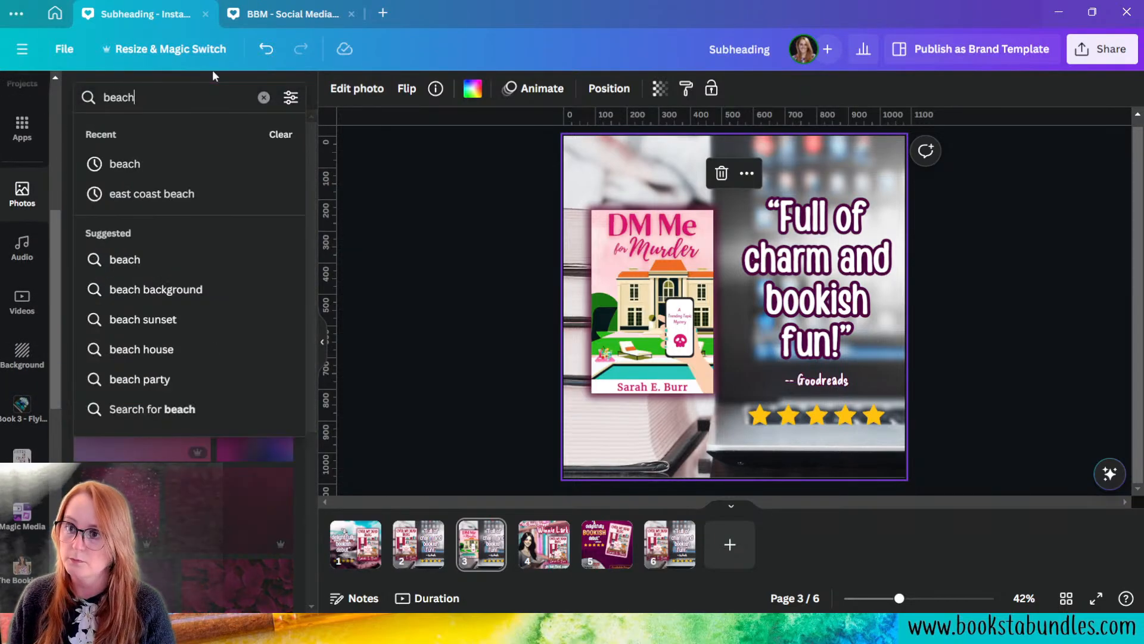
{"action": "key", "text": "Return"}
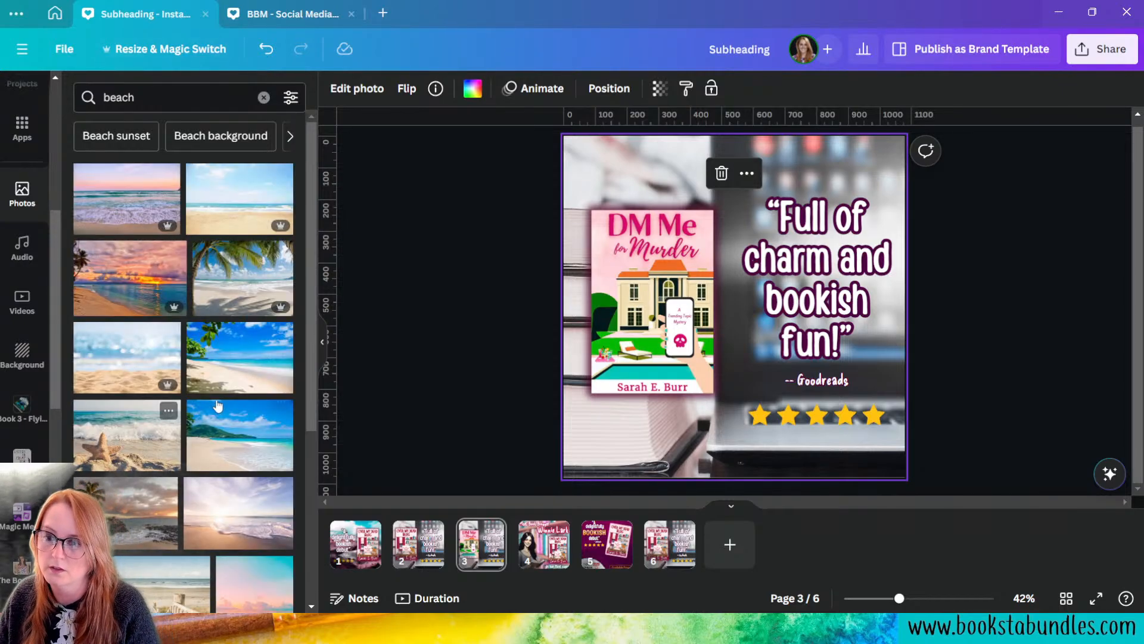
- Search the photos for "books at beach" and set the picture of the sunhat-wearing reader on the sand as page 3's background
{"action": "triple_click", "coordinate": [161, 97]}
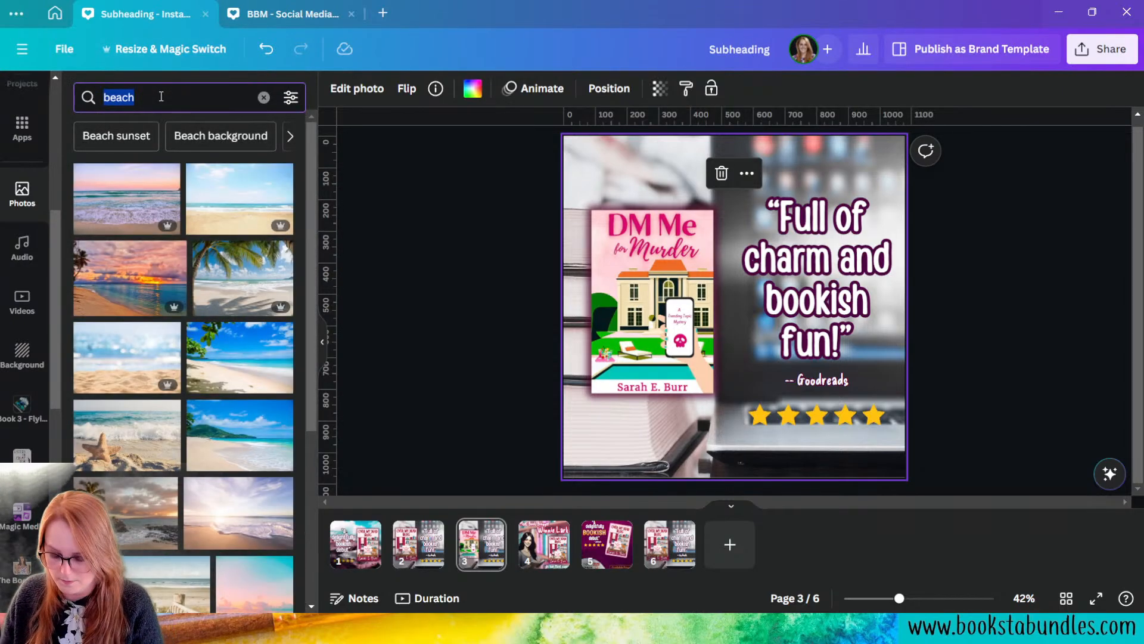
{"action": "type", "text": "books at"}
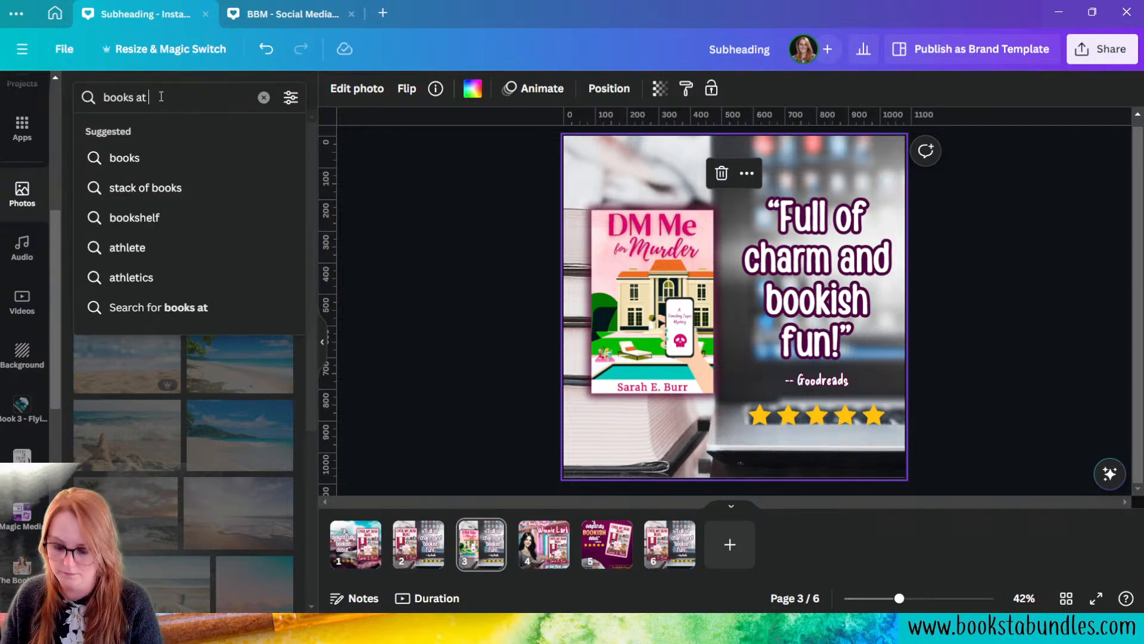
{"action": "type", "text": " beach"}
{"action": "key", "text": "Return"}
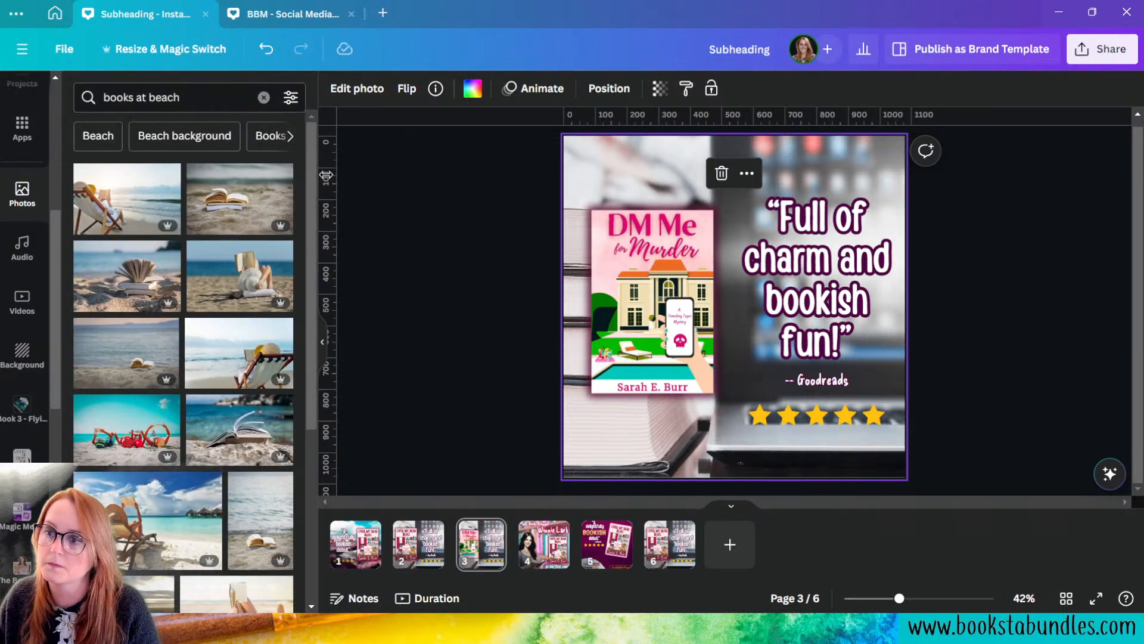
{"action": "left_click_drag", "start_coordinate": [239, 275], "coordinate": [554, 438]}
{"action": "double_click", "coordinate": [605, 447]}
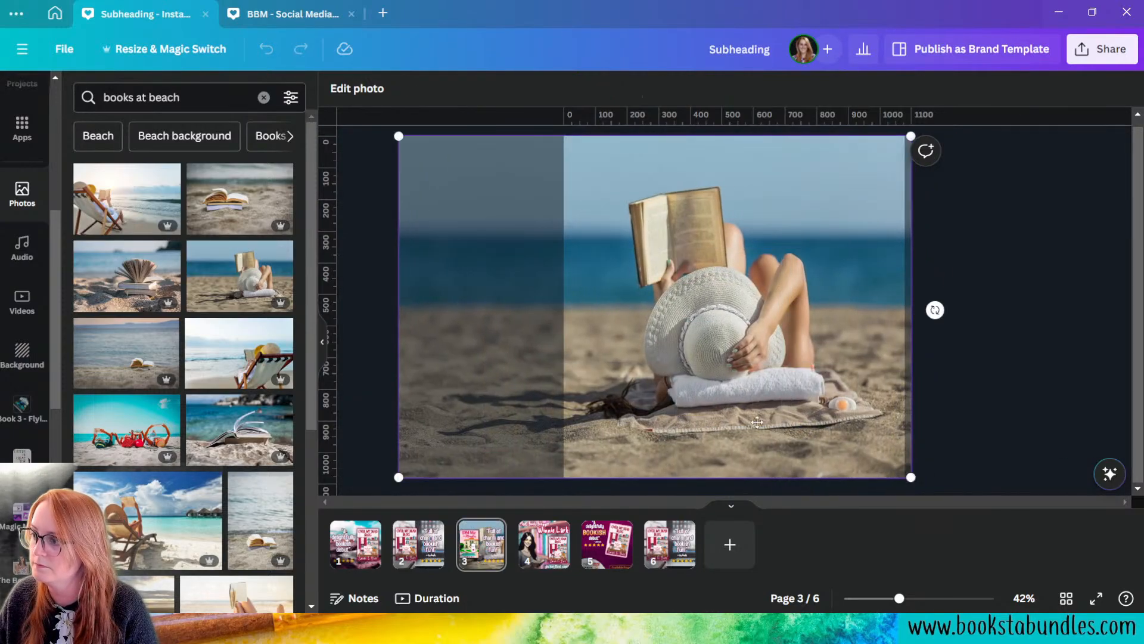
{"action": "left_click", "coordinate": [1017, 438]}
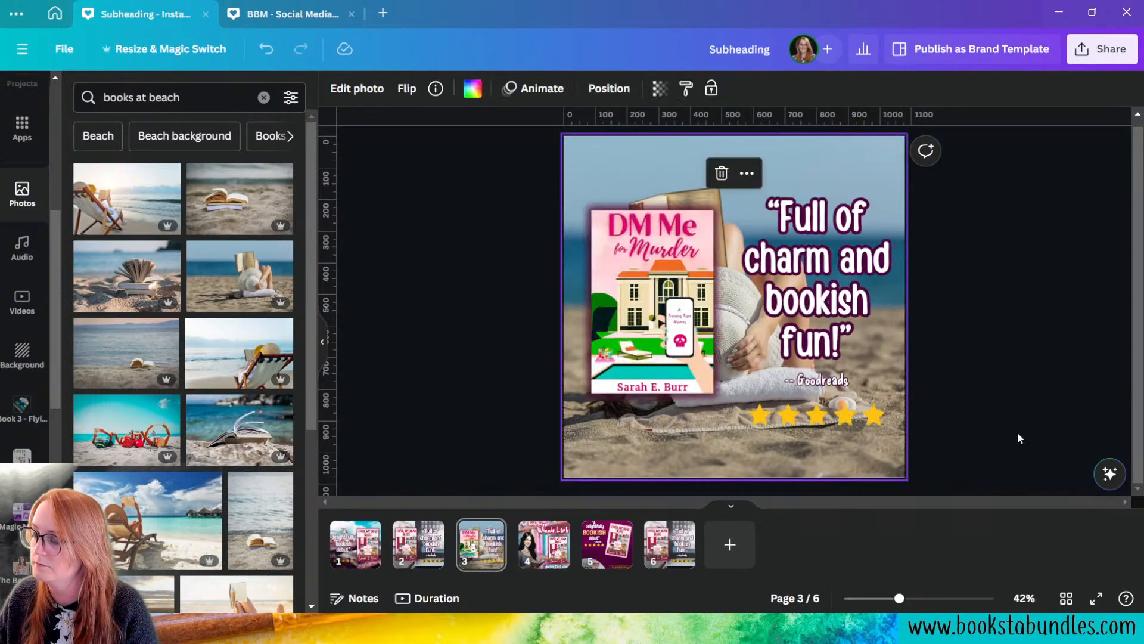
- Apply the Hibiscus filter from the Color Pop set to page 3's beach background photo
{"action": "left_click", "coordinate": [832, 250]}
{"action": "left_click", "coordinate": [914, 273]}
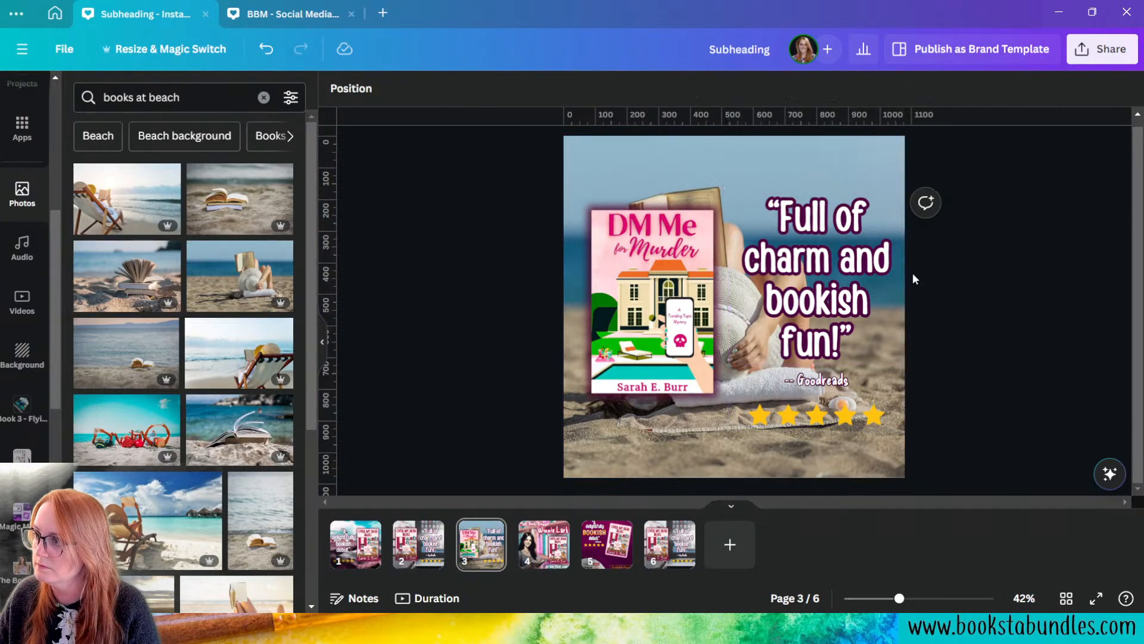
{"action": "left_click", "coordinate": [695, 159]}
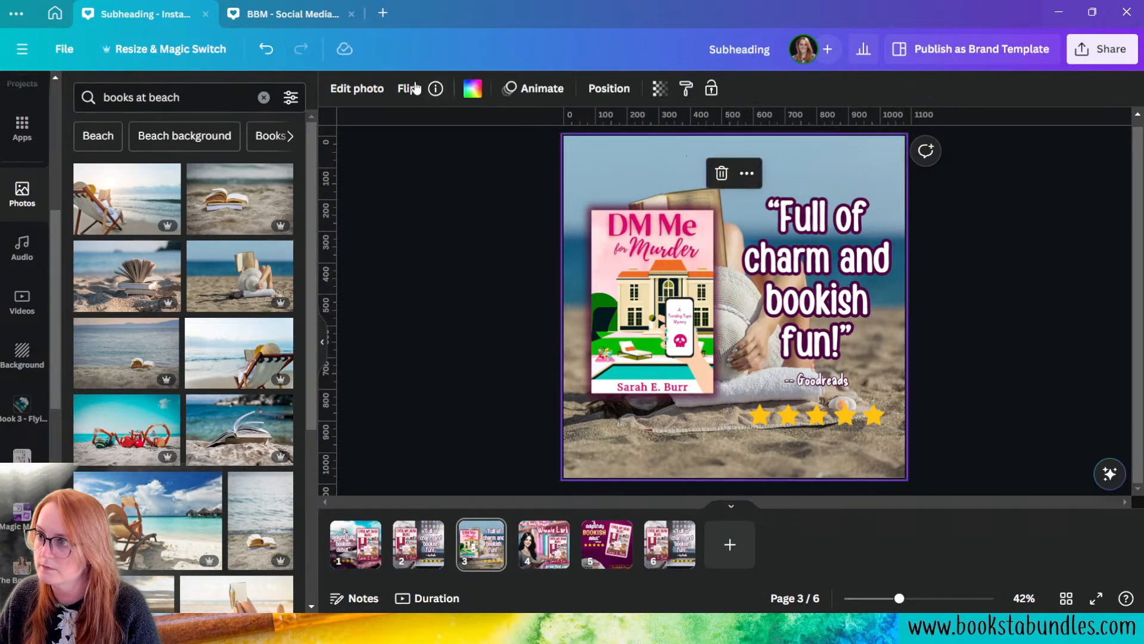
{"action": "left_click", "coordinate": [358, 89]}
{"action": "left_click", "coordinate": [281, 375]}
{"action": "scroll", "coordinate": [278, 371], "scroll_direction": "down", "scroll_amount": 10}
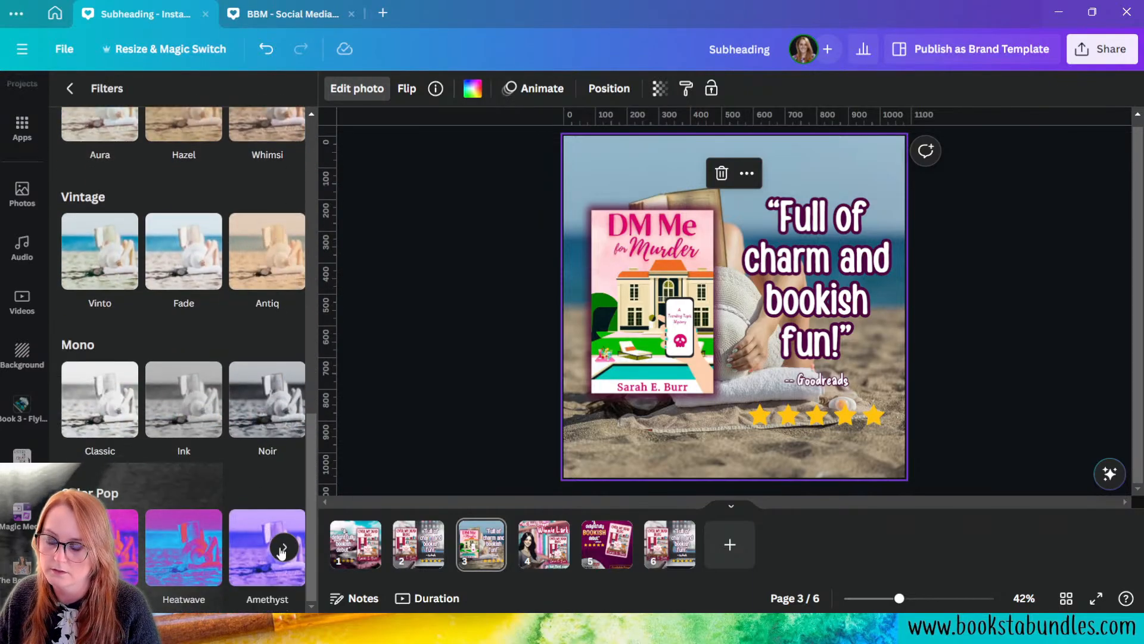
{"action": "scroll", "coordinate": [281, 551], "scroll_direction": "right", "scroll_amount": 5}
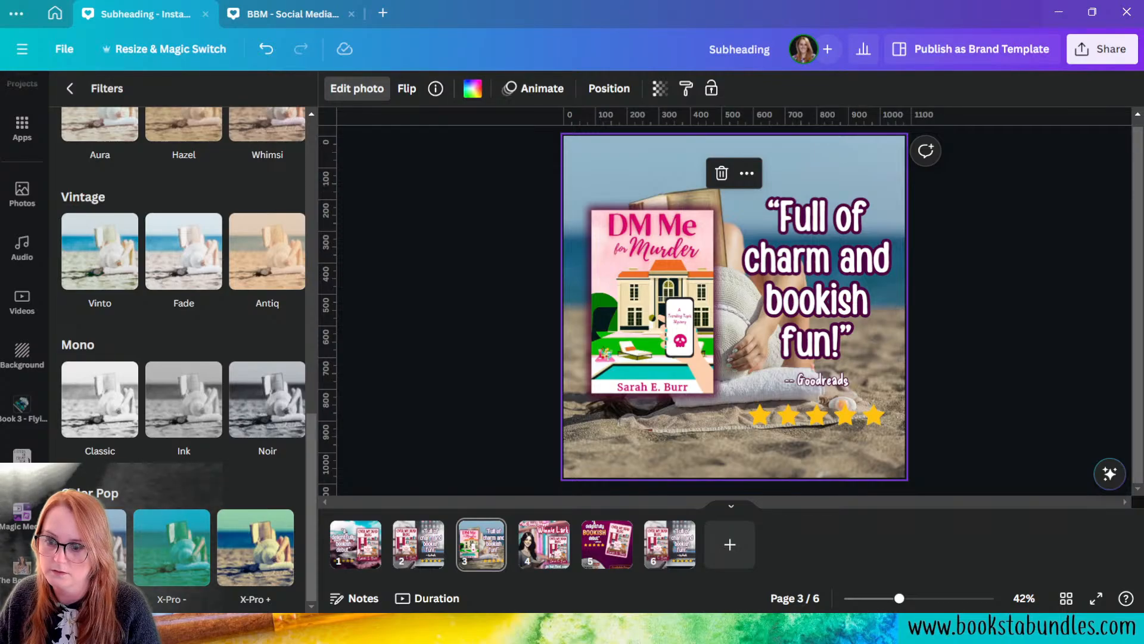
{"action": "left_click", "coordinate": [89, 547]}
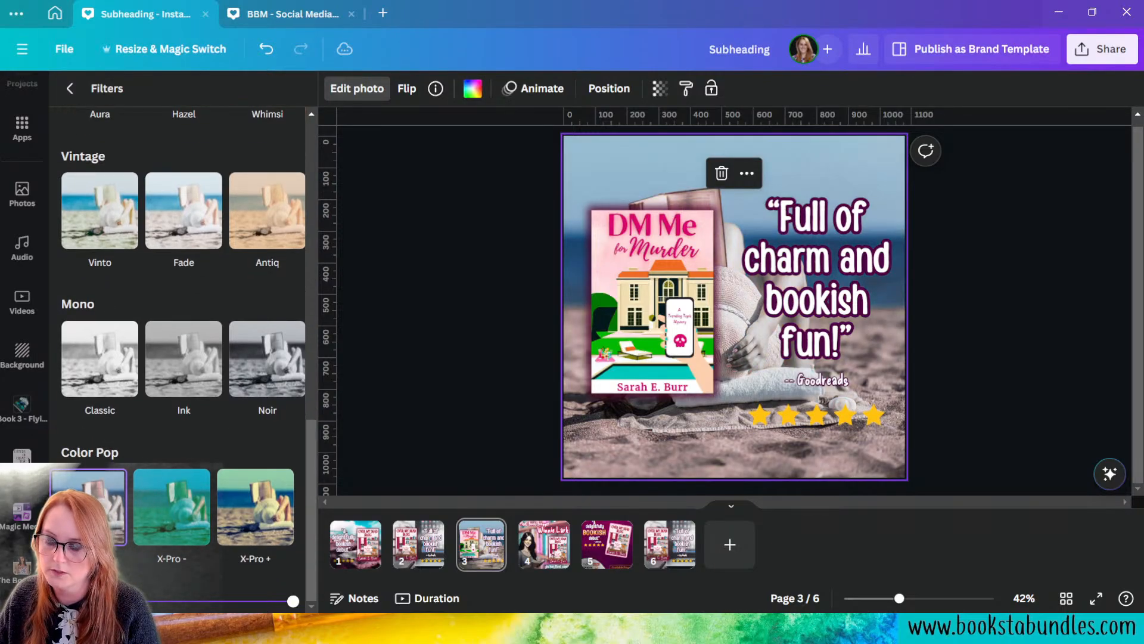
{"action": "scroll", "coordinate": [266, 526], "scroll_direction": "right", "scroll_amount": 3}
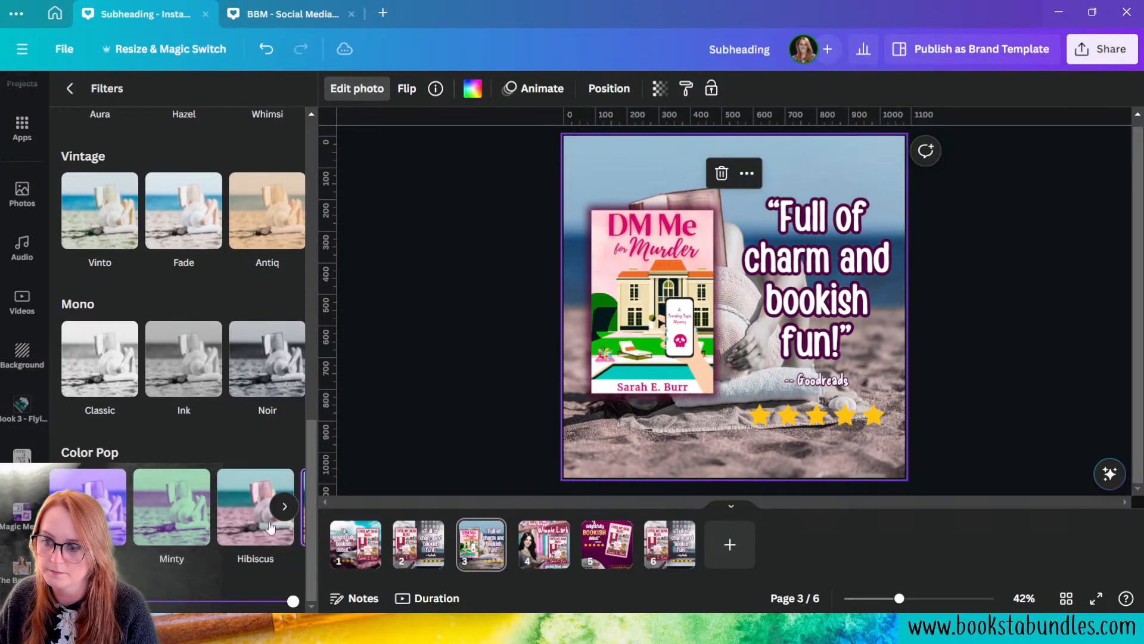
{"action": "left_click", "coordinate": [266, 526]}
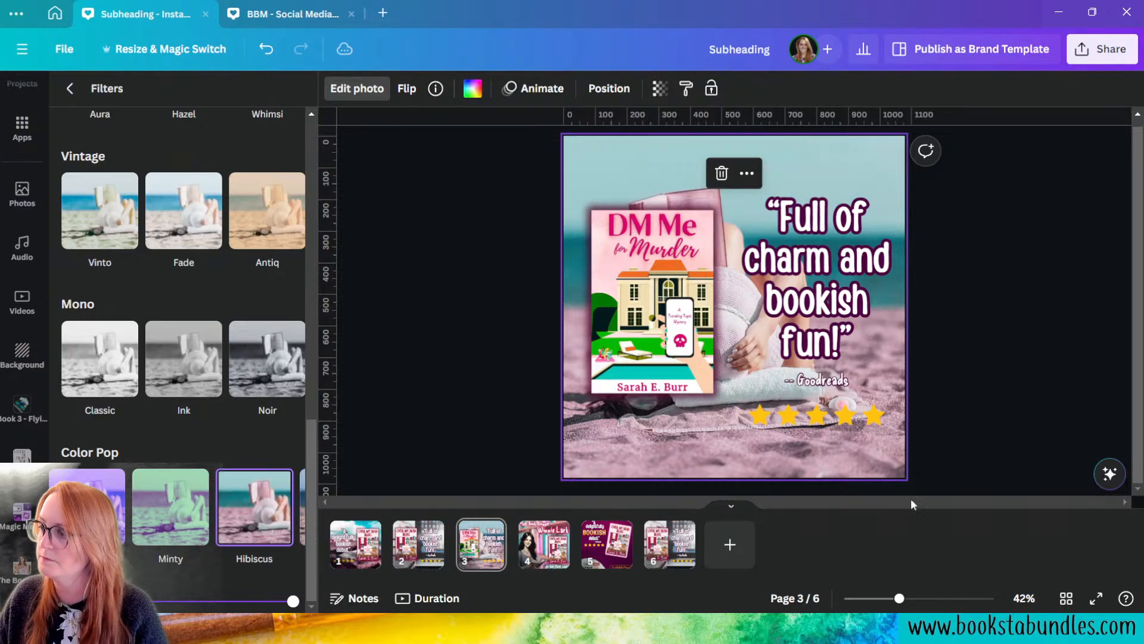
- Ungroup the quote block and replace the old quote text with an opening quotation mark
{"action": "left_click", "coordinate": [852, 234]}
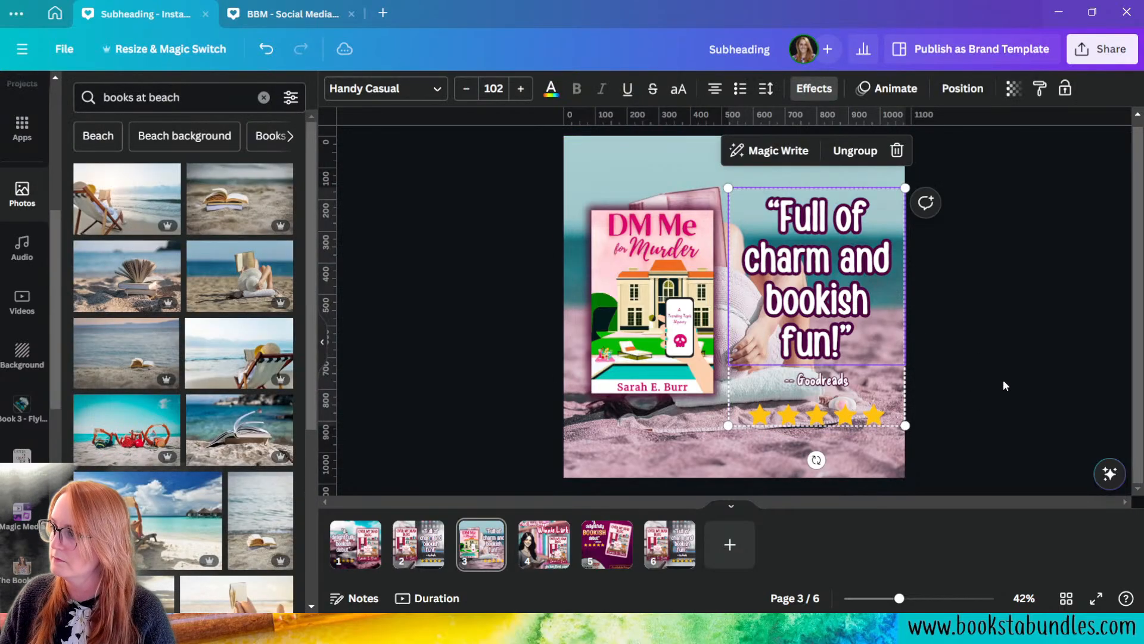
{"action": "left_click", "coordinate": [853, 150]}
{"action": "left_click", "coordinate": [809, 274]}
{"action": "double_click", "coordinate": [809, 275]}
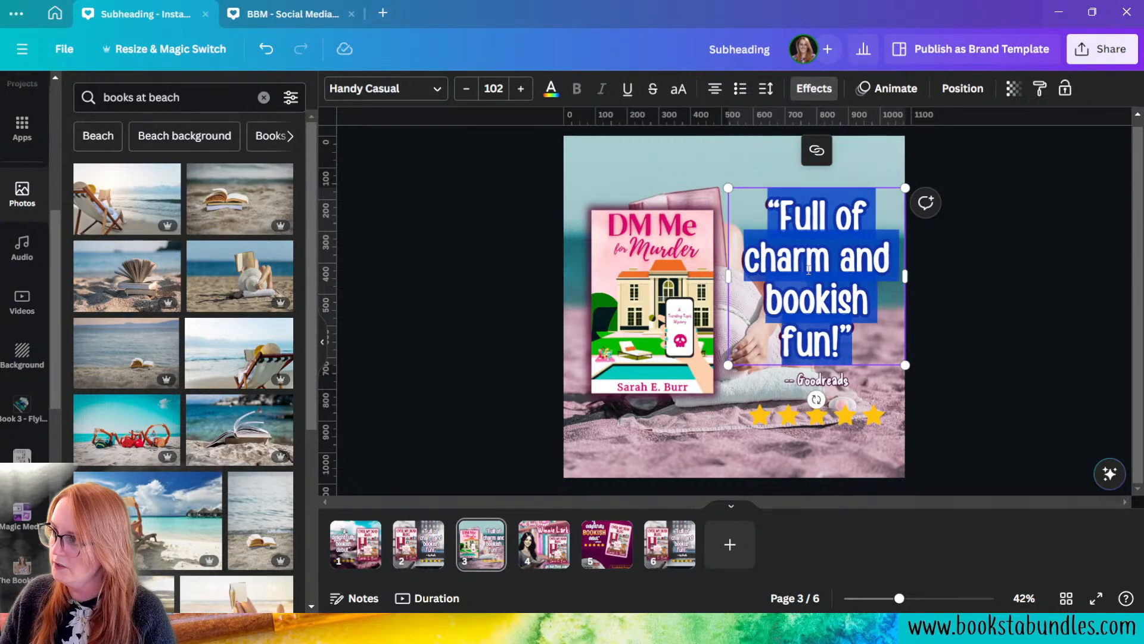
{"action": "type", "text": "\""}
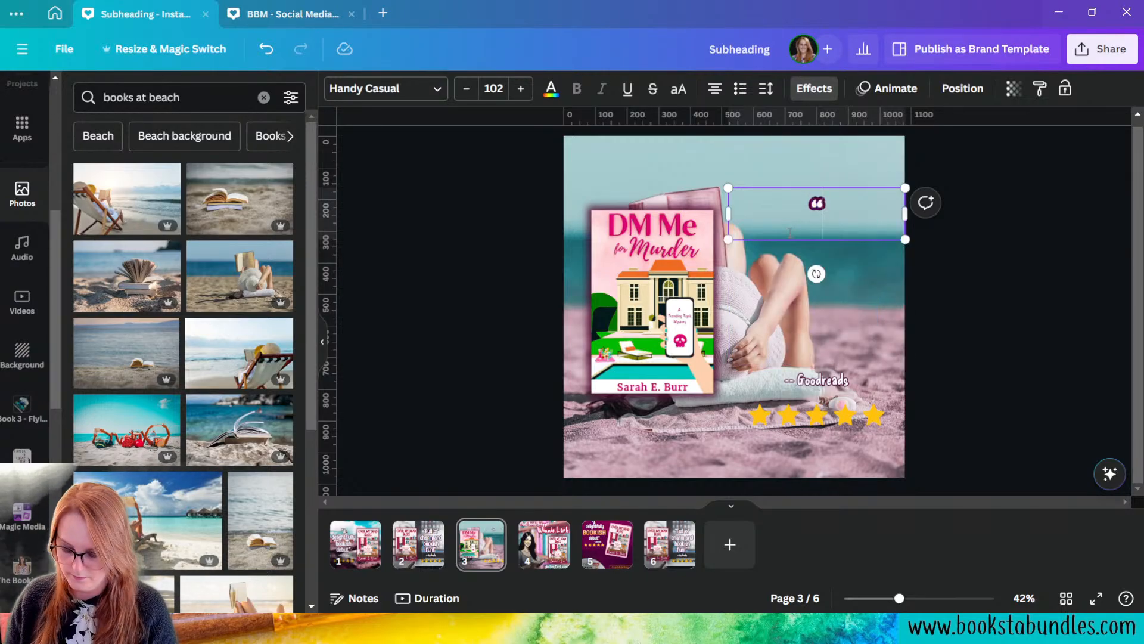
{"action": "type", "text": "Totally"}
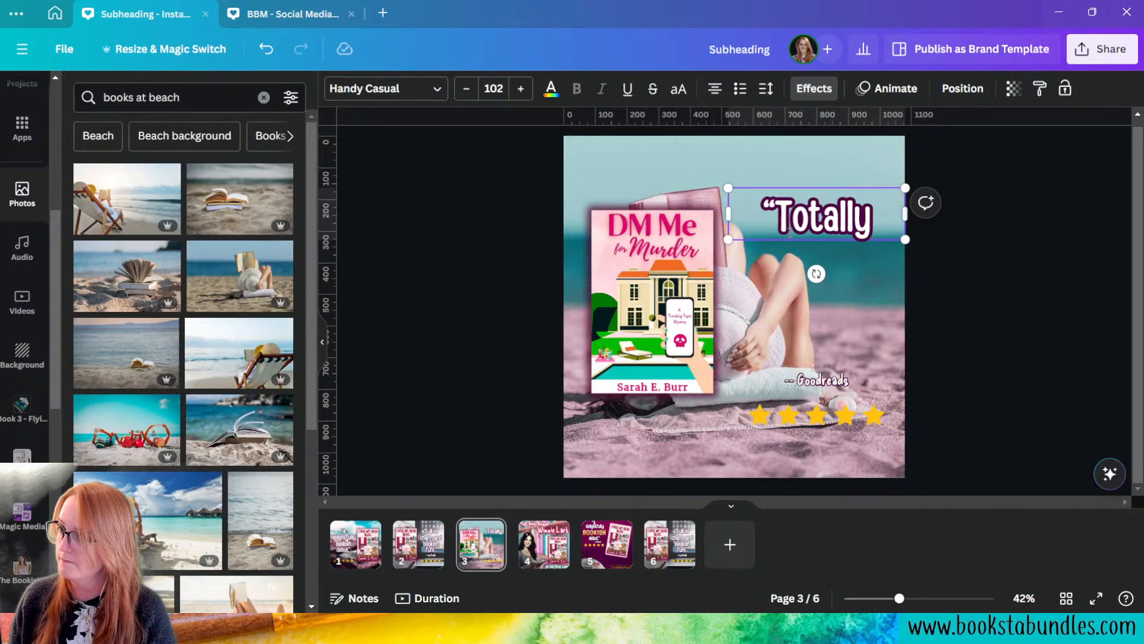
{"action": "key", "text": "BackSpace"}
{"action": "key", "text": "BackSpace"}
{"action": "key", "text": "BackSpace"}
{"action": "key", "text": "BackSpace"}
{"action": "key", "text": "BackSpace"}
{"action": "key", "text": "BackSpace"}
{"action": "key", "text": "BackSpace"}
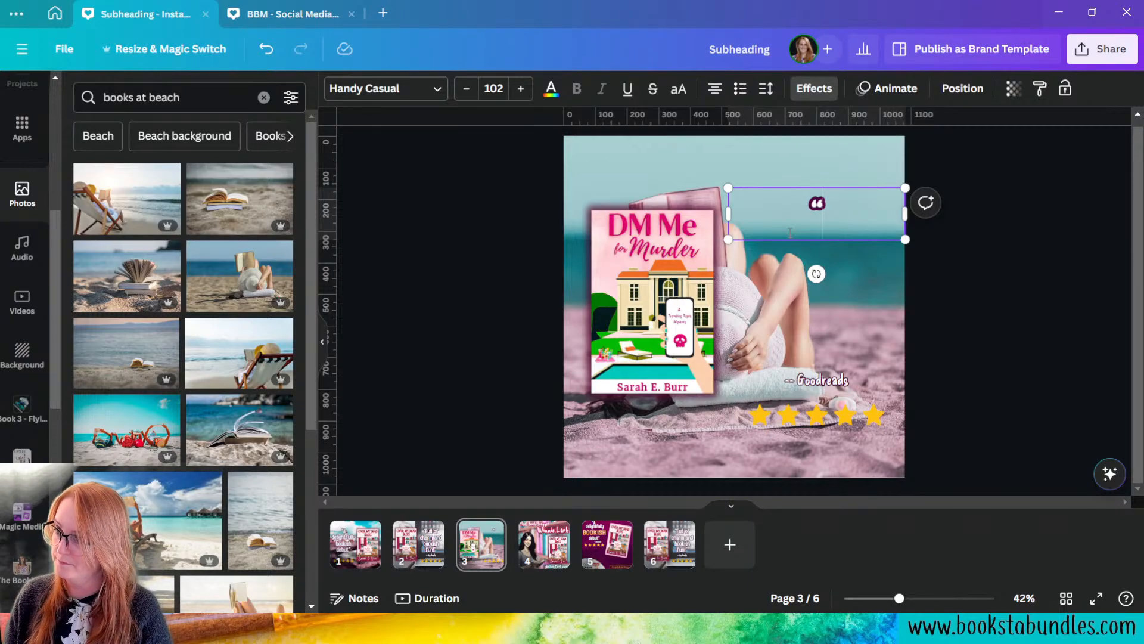
- Write "Swipe right for this beachy read!" after the opening quotation mark in the quote text
{"action": "type", "text": "Swipe r"}
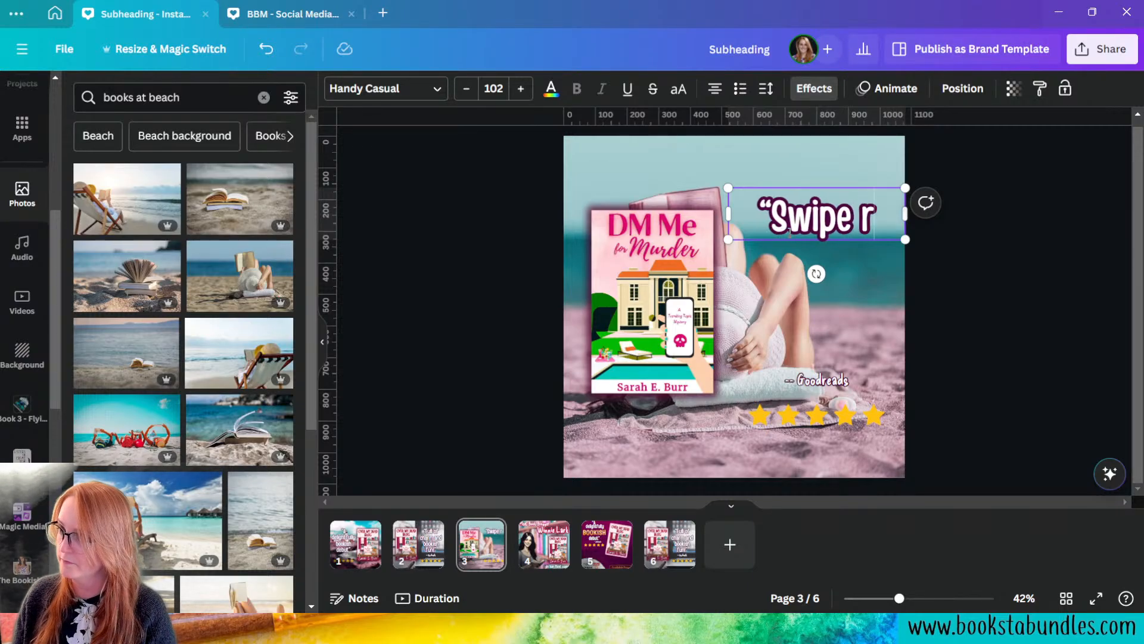
{"action": "type", "text": "ight for"}
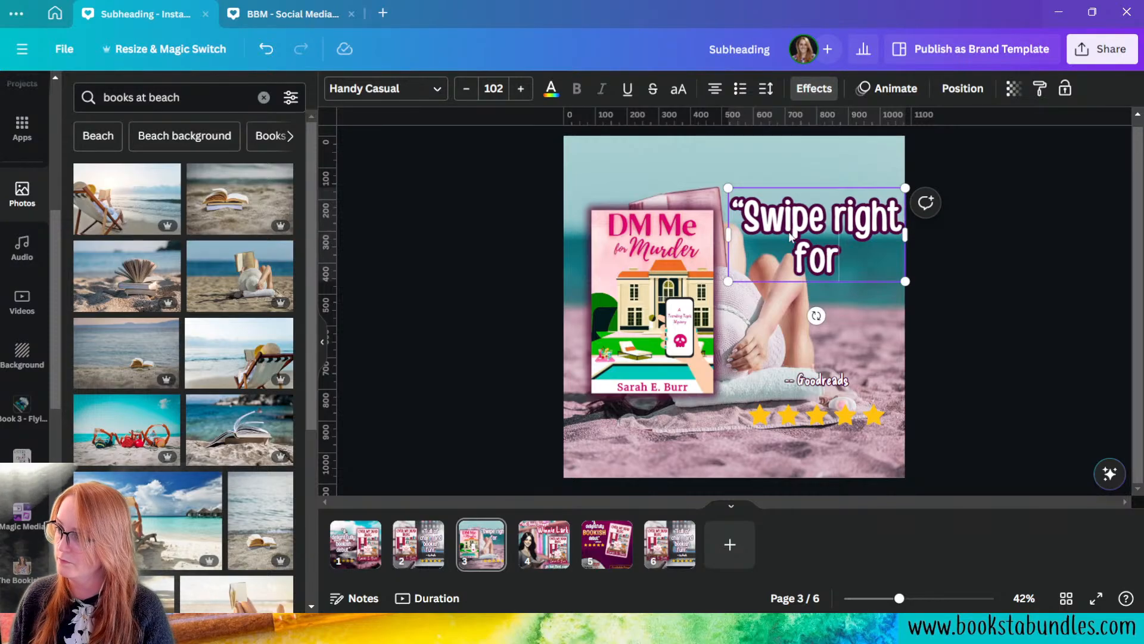
{"action": "type", "text": " this beachy red"}
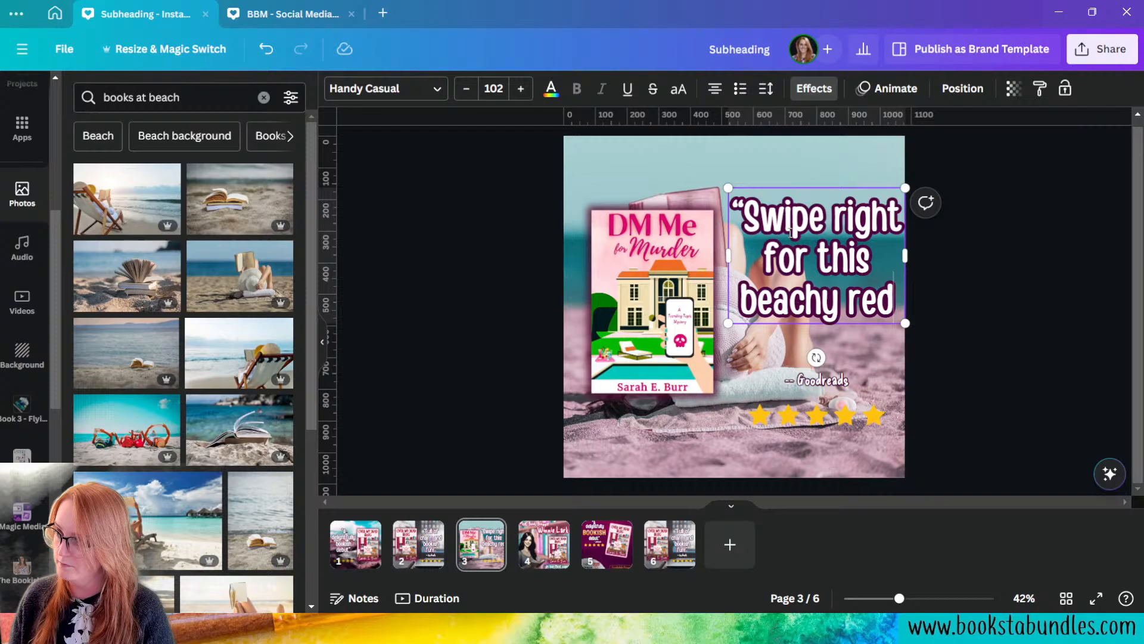
{"action": "key", "text": "BackSpace"}
{"action": "type", "text": "ad!"}
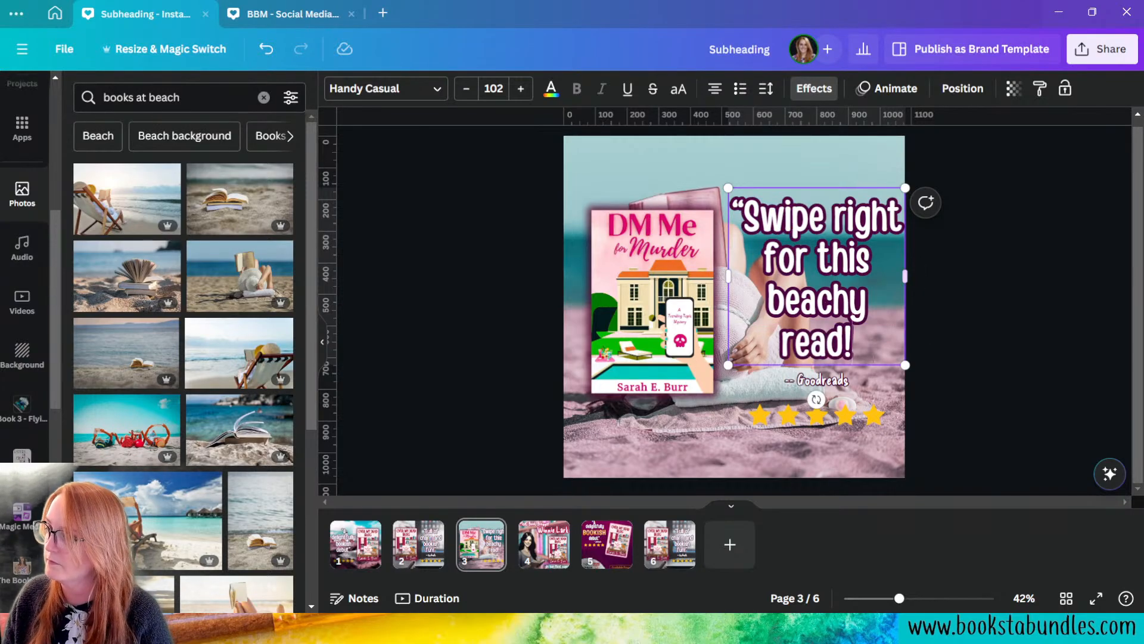
{"action": "left_click", "coordinate": [985, 269]}
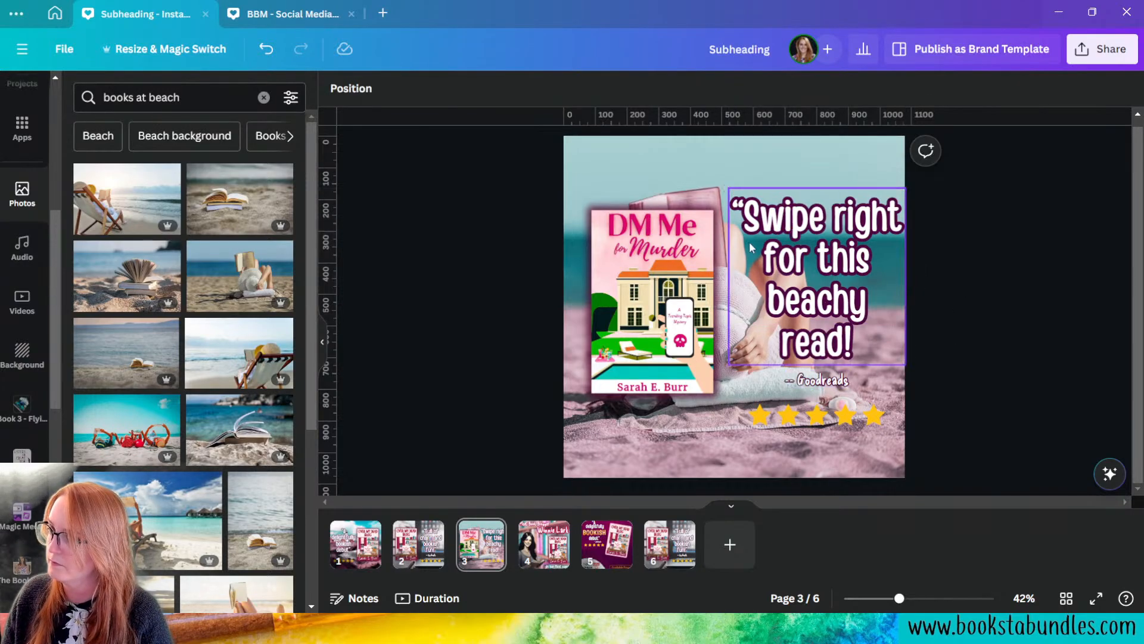
{"action": "left_click", "coordinate": [749, 242]}
{"action": "left_click", "coordinate": [815, 94]}
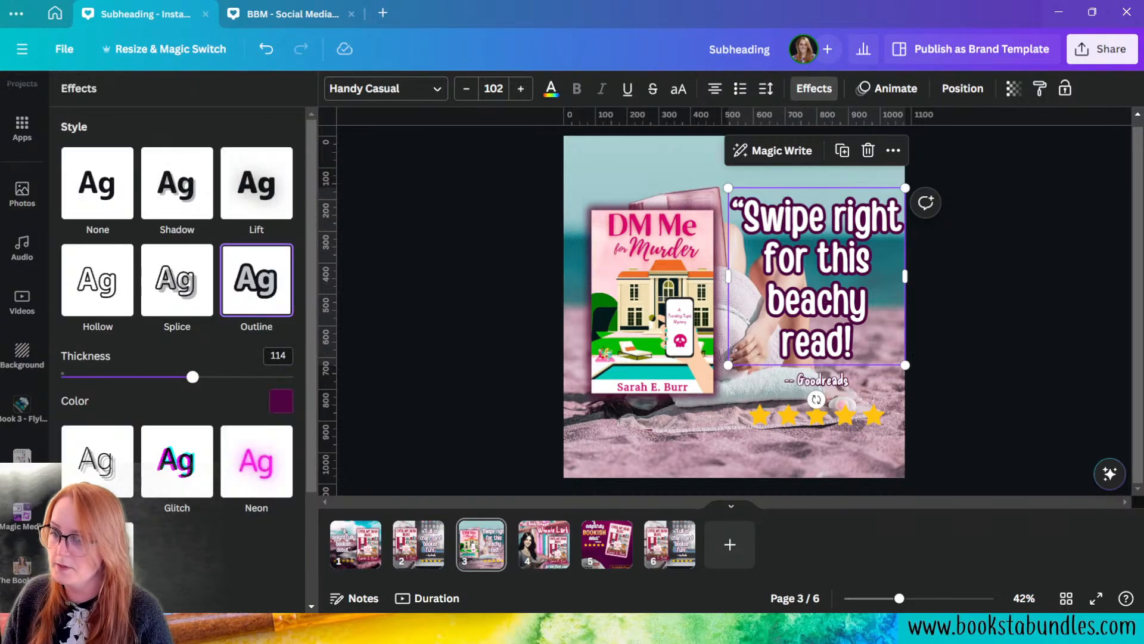
{"action": "left_click", "coordinate": [281, 400]}
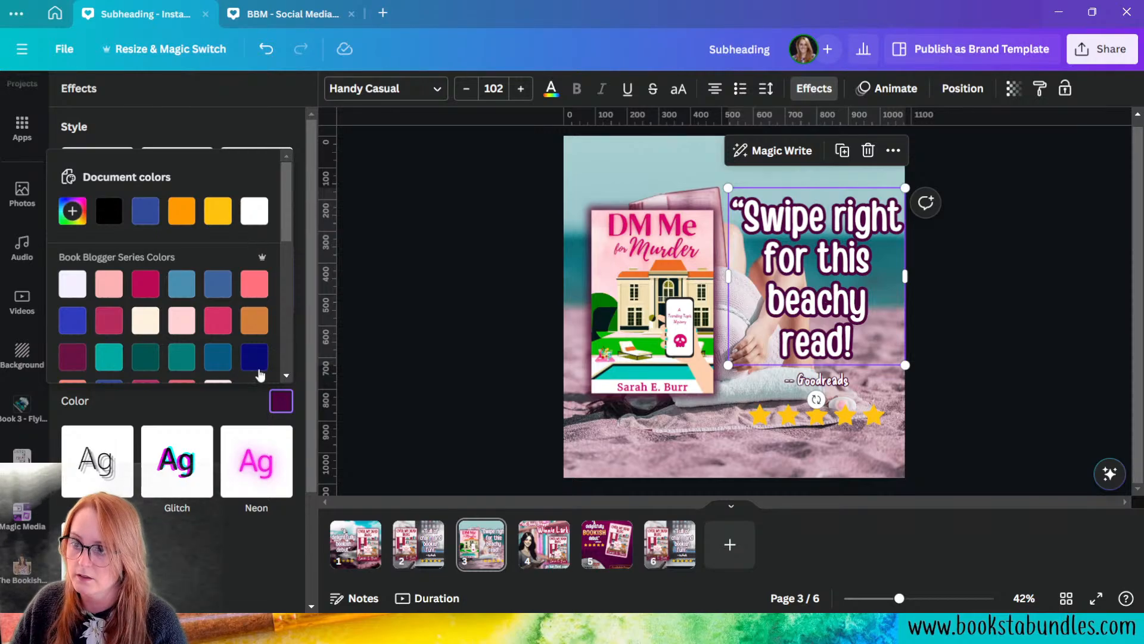
{"action": "left_click", "coordinate": [229, 400]}
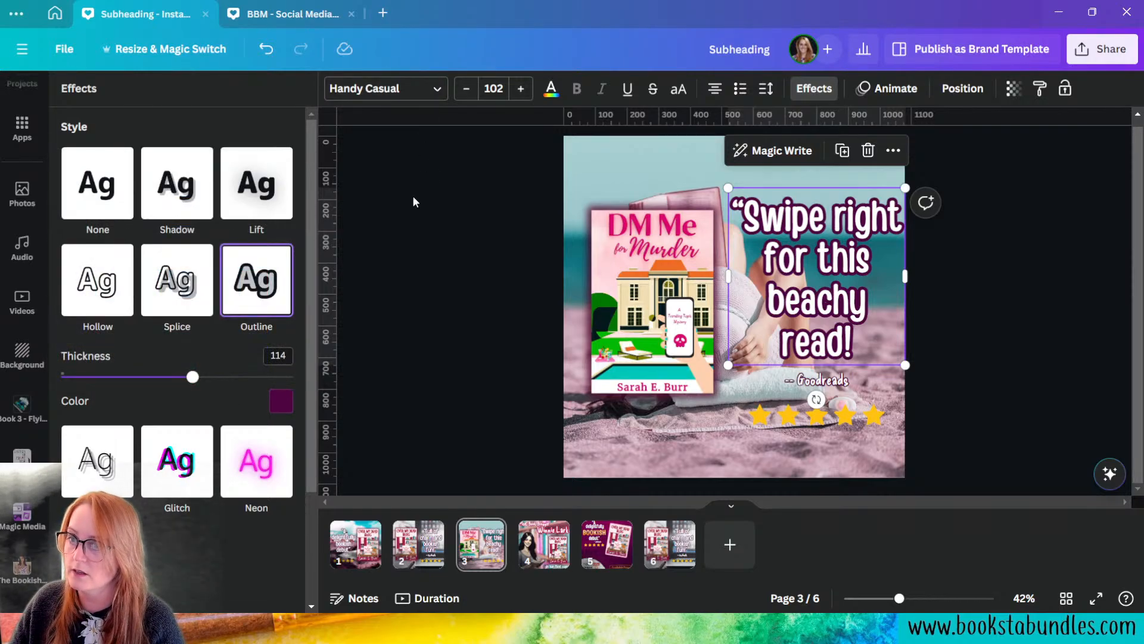
- Switch the active brand kit to Trending Topic Mysteries
{"action": "scroll", "coordinate": [22, 191], "scroll_direction": "up", "scroll_amount": 5}
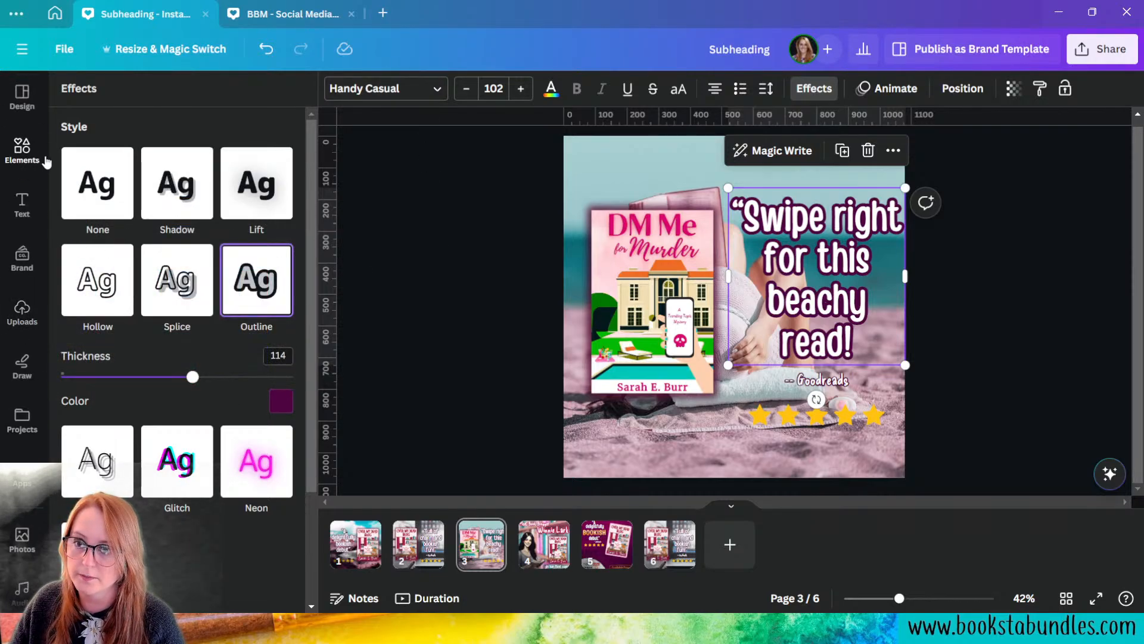
{"action": "left_click", "coordinate": [24, 262]}
{"action": "left_click", "coordinate": [221, 224]}
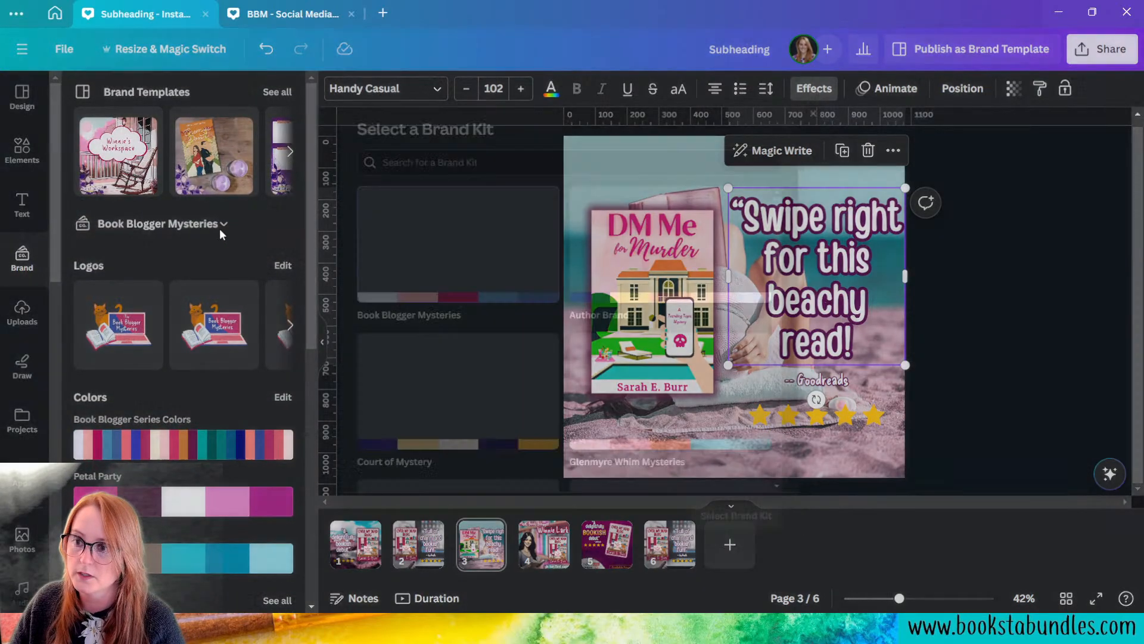
{"action": "scroll", "coordinate": [771, 288], "scroll_direction": "down", "scroll_amount": 5}
{"action": "left_click", "coordinate": [458, 303]}
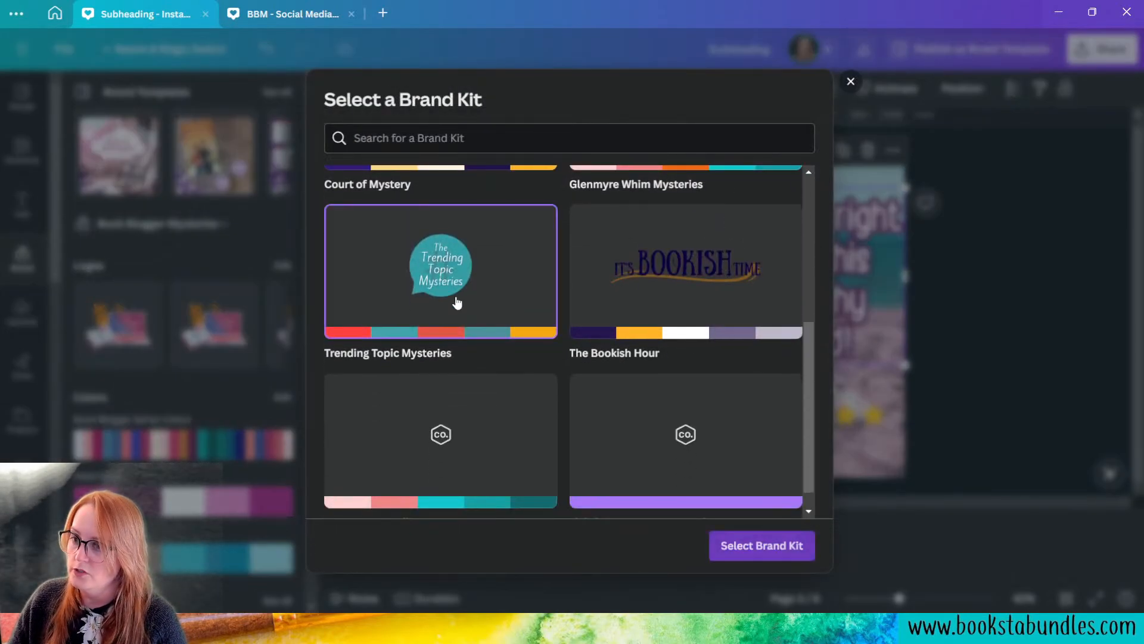
{"action": "left_click", "coordinate": [813, 550]}
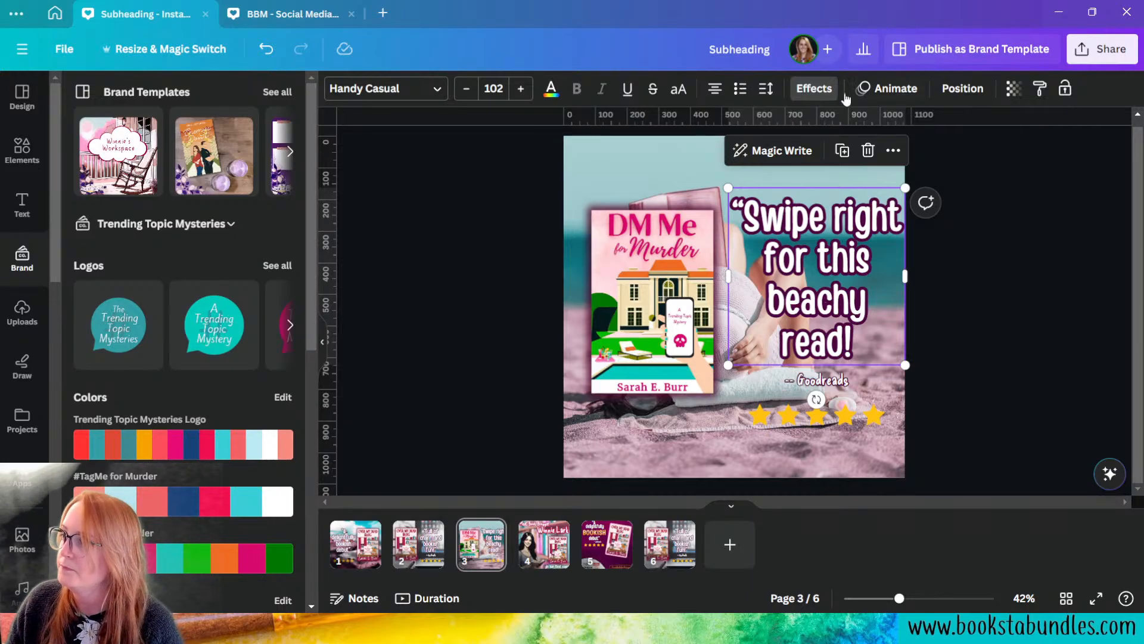
{"action": "left_click", "coordinate": [1022, 419]}
- Recolour the quote's outline magenta pink from the Trending Topic Mysteries Logo colours and set its thickness to 101
{"action": "left_click", "coordinate": [835, 245]}
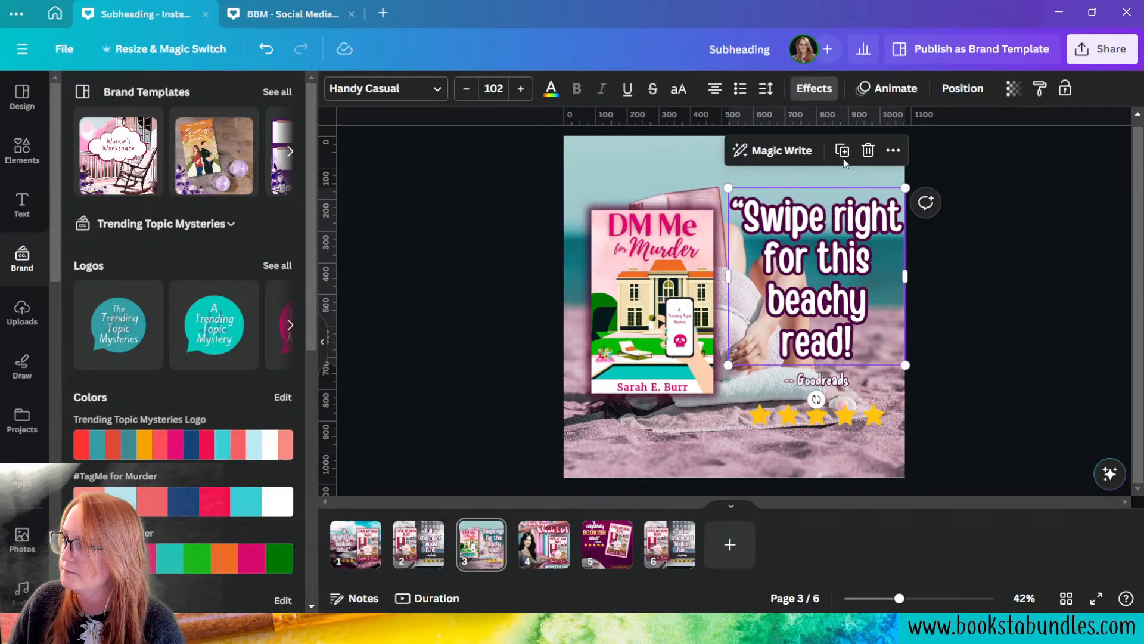
{"action": "left_click", "coordinate": [814, 88]}
{"action": "left_click", "coordinate": [280, 401]}
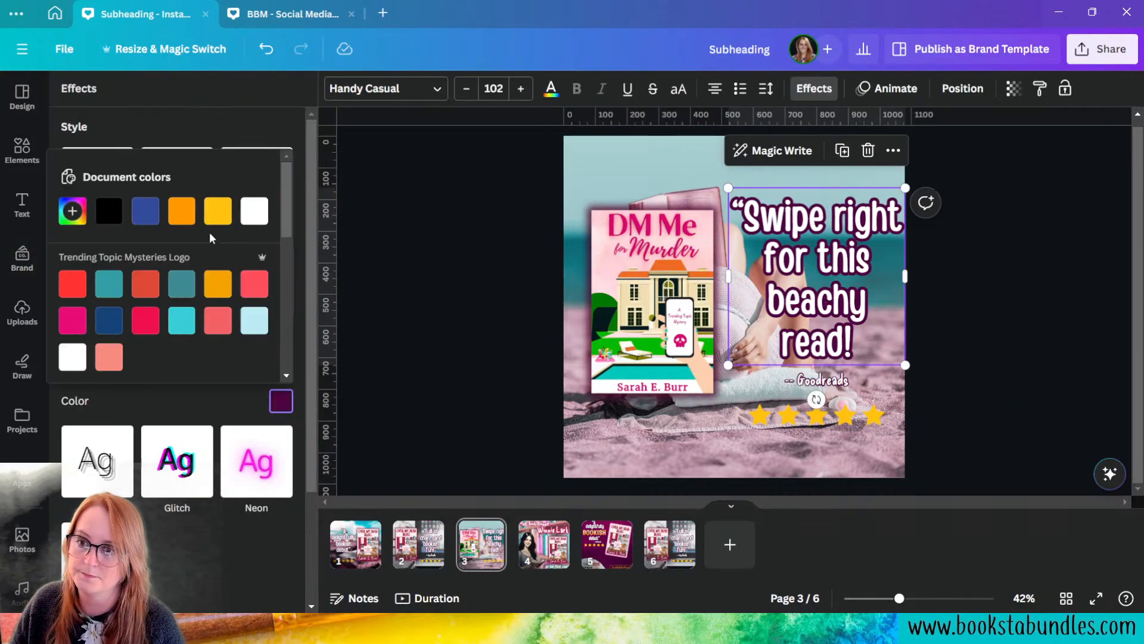
{"action": "left_click", "coordinate": [80, 324]}
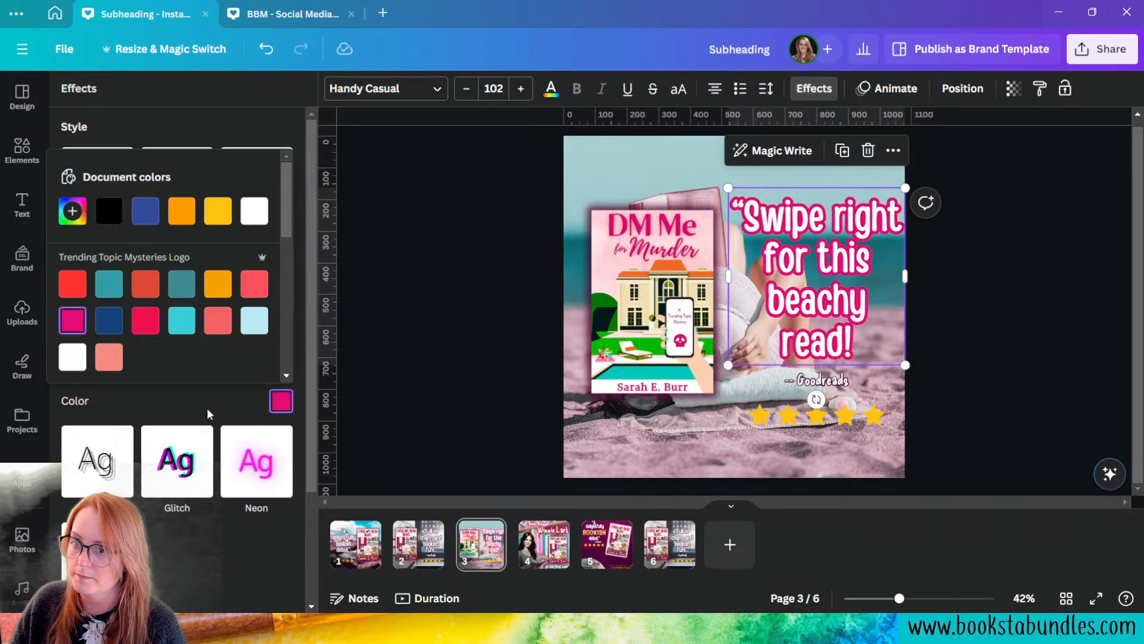
{"action": "scroll", "coordinate": [170, 298], "scroll_direction": "down", "scroll_amount": 3}
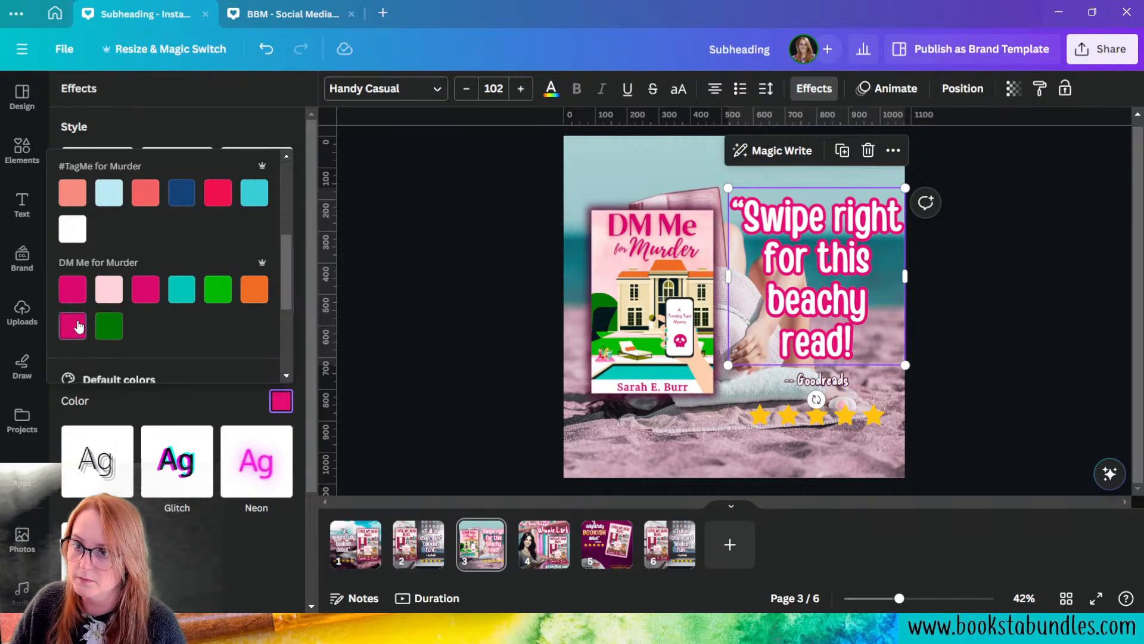
{"action": "left_click", "coordinate": [217, 410]}
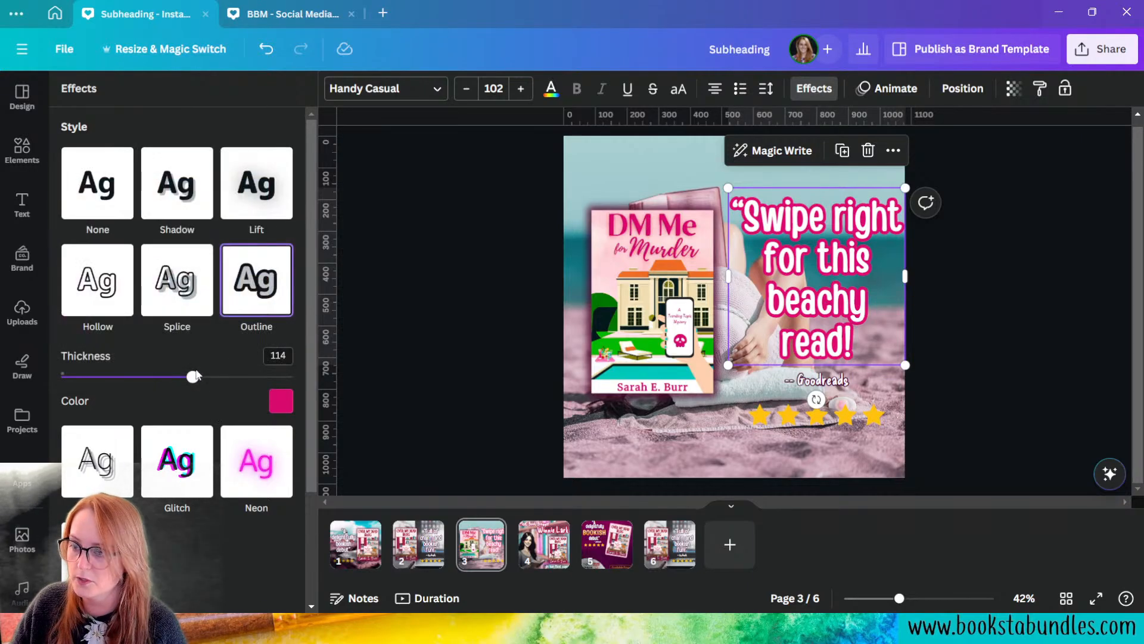
{"action": "left_click_drag", "start_coordinate": [194, 375], "coordinate": [177, 356]}
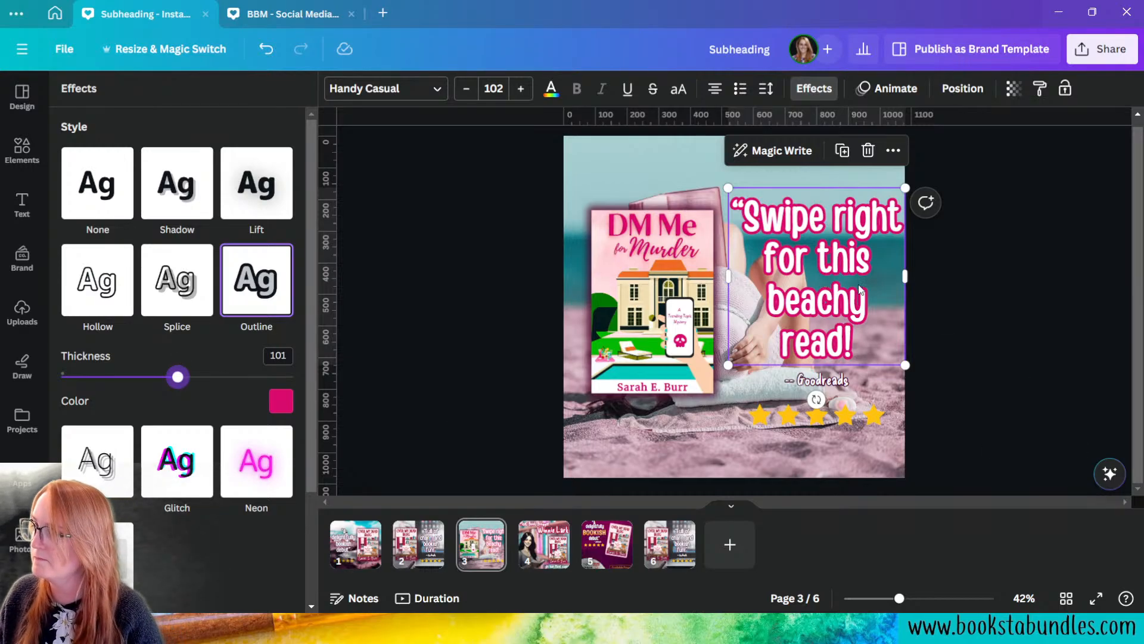
- Shift the DM Me for Murder cover about 28 px left and break the quote's first line after "Swipe"
{"action": "left_click", "coordinate": [685, 357]}
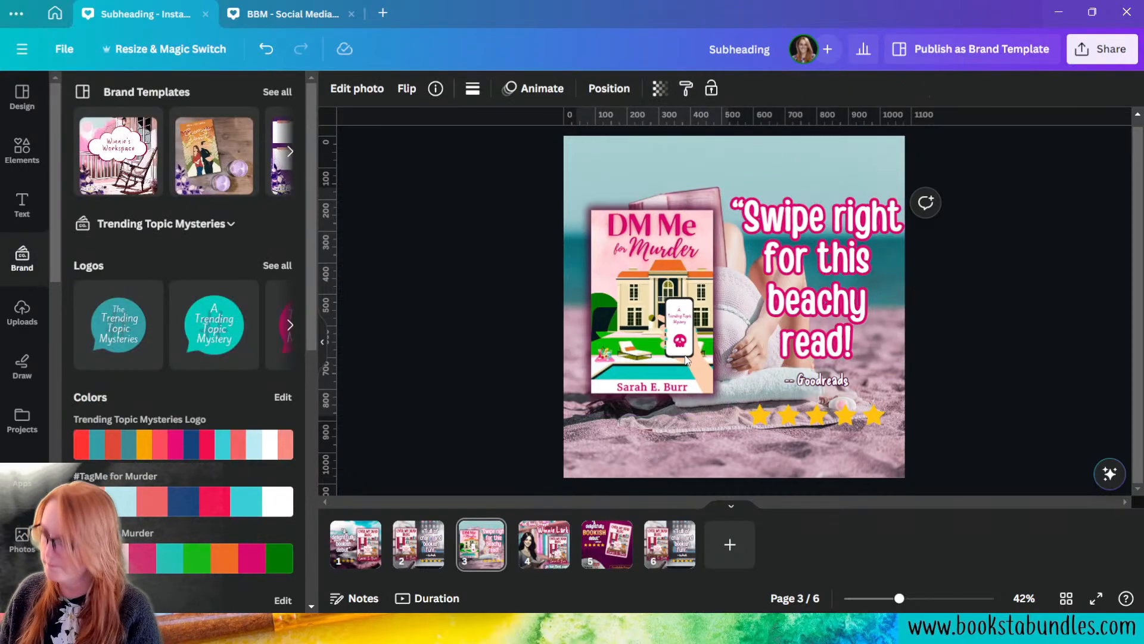
{"action": "left_click_drag", "start_coordinate": [686, 358], "coordinate": [677, 358]}
{"action": "left_click", "coordinate": [866, 255]}
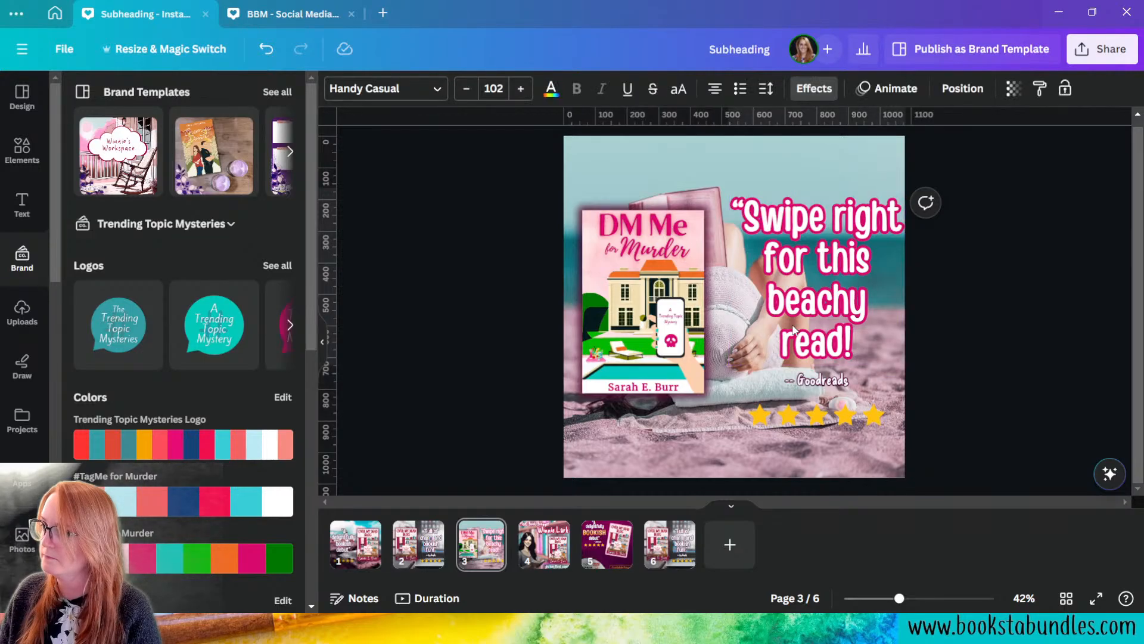
{"action": "left_click", "coordinate": [835, 232]}
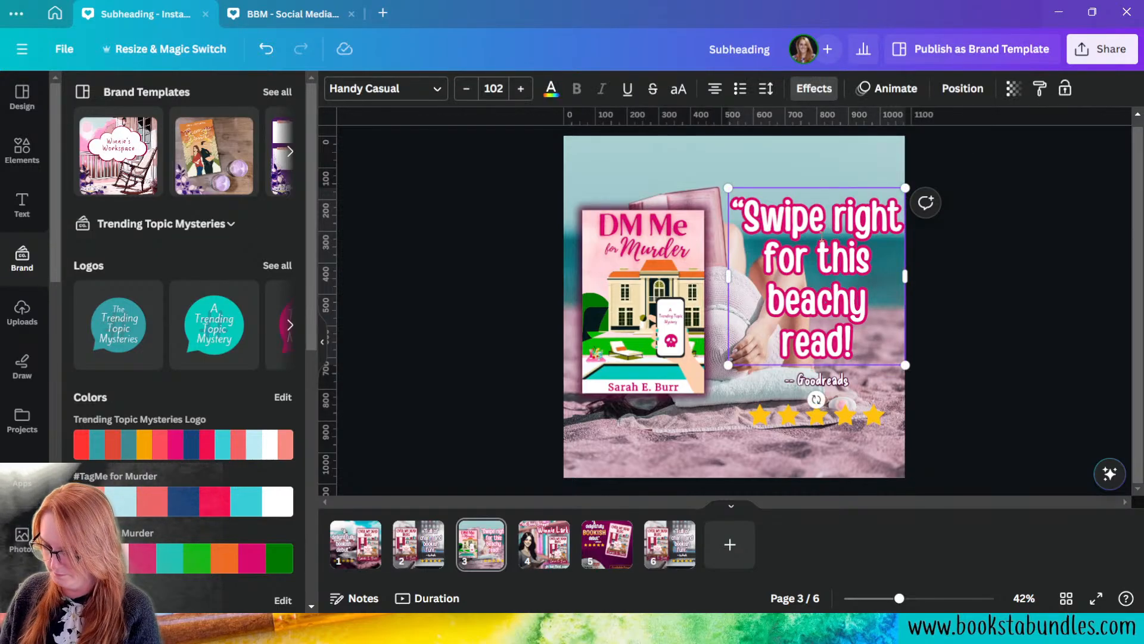
{"action": "key", "text": "Return"}
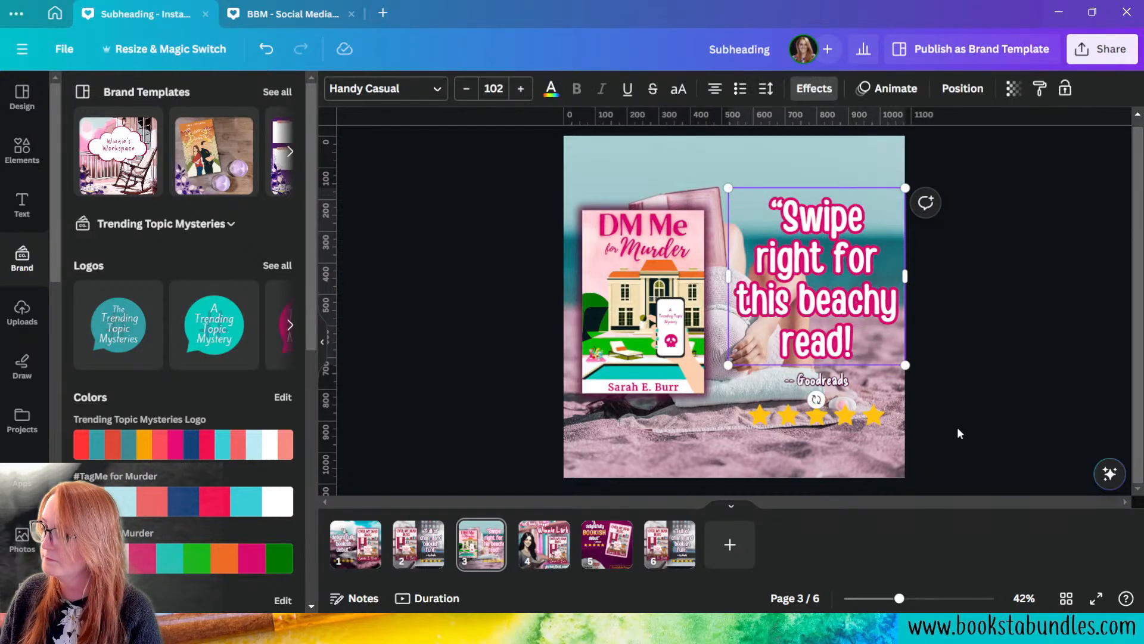
- Select the Goodreads attribution together with the five-star row and nudge them down, away from the quote
{"action": "left_click_drag", "start_coordinate": [952, 462], "coordinate": [798, 383]}
{"action": "key", "text": "Down"}
{"action": "key", "text": "Down"}
{"action": "key", "text": "Down"}
{"action": "key", "text": "Down"}
{"action": "key", "text": "Down"}
{"action": "key", "text": "Down"}
{"action": "key", "text": "Down"}
{"action": "key", "text": "Down"}
{"action": "key", "text": "Down"}
{"action": "key", "text": "Down"}
{"action": "key", "text": "Down"}
{"action": "key", "text": "Down"}
{"action": "key", "text": "Down"}
{"action": "key", "text": "Down"}
{"action": "key", "text": "Down"}
{"action": "key", "text": "Down"}
{"action": "key", "text": "Down"}
{"action": "key", "text": "Down"}
{"action": "key", "text": "Down"}
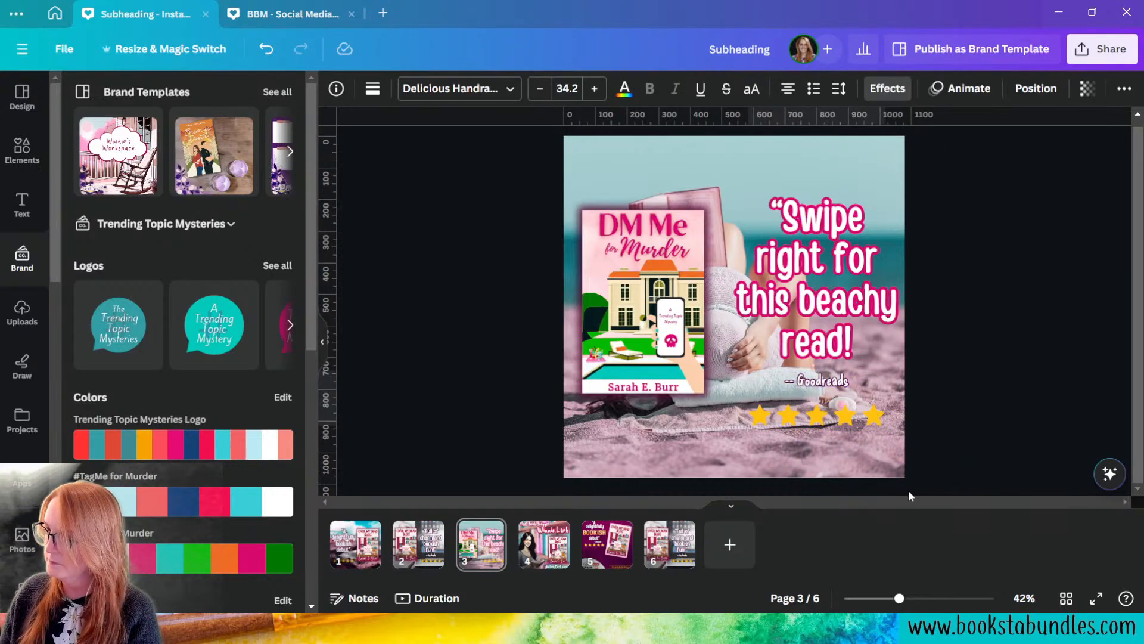
- Move the selected Goodreads attribution and star row down about 130 px in total to free space beneath the quote
{"action": "key", "text": "shift+Down"}
{"action": "key", "text": "shift+Down"}
{"action": "key", "text": "shift+Down"}
{"action": "key", "text": "shift+Down"}
{"action": "key", "text": "shift+Down"}
{"action": "key", "text": "shift+Down"}
{"action": "key", "text": "shift+Down"}
{"action": "key", "text": "shift+Down"}
{"action": "key", "text": "shift+Down"}
{"action": "key", "text": "shift+Down"}
{"action": "key", "text": "shift+Down"}
{"action": "key", "text": "shift+Down"}
{"action": "key", "text": "shift+Down"}
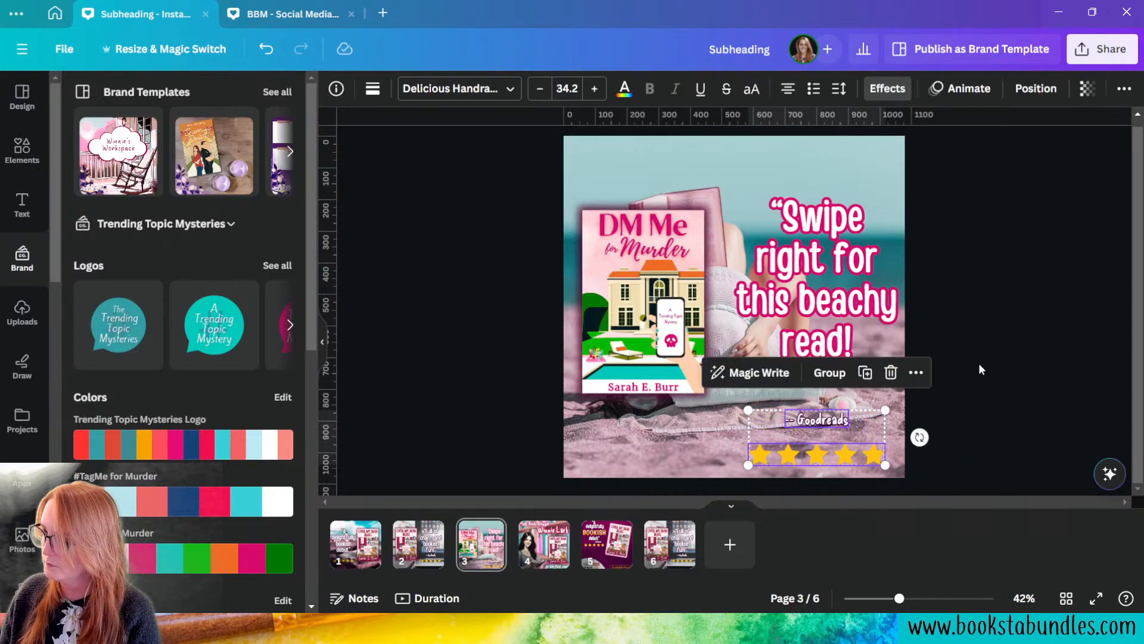
- Narrow the quote's text box so it wraps onto five lines, enlarge the text to size 114, and reposition it beside the cover
{"action": "left_click", "coordinate": [892, 290]}
{"action": "left_click_drag", "start_coordinate": [905, 283], "coordinate": [889, 288]}
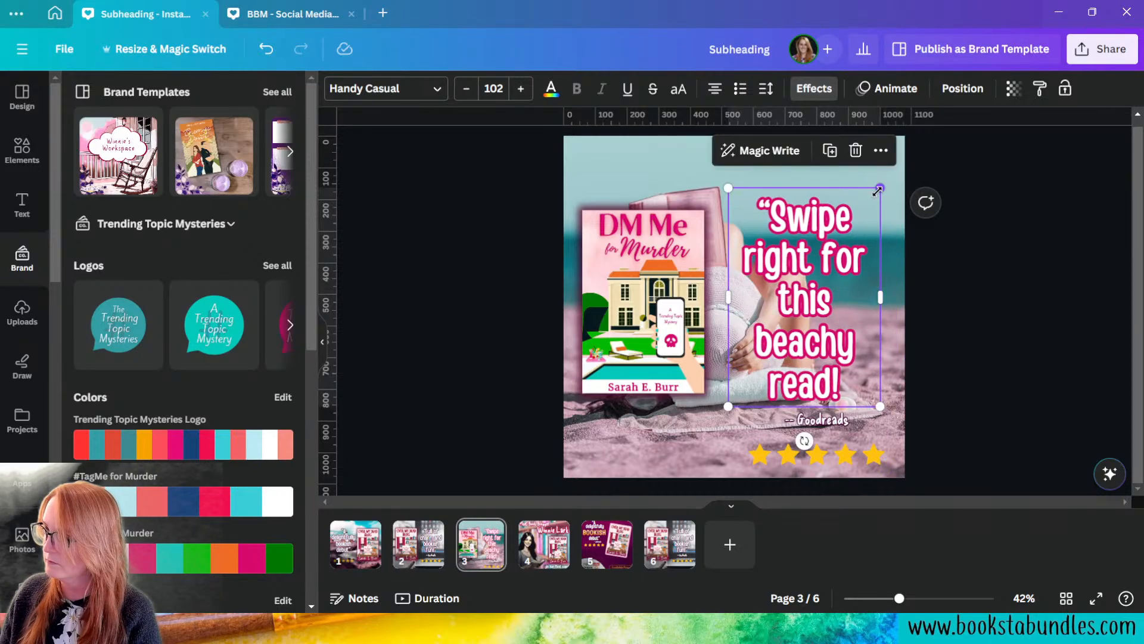
{"action": "left_click_drag", "start_coordinate": [881, 188], "coordinate": [899, 169]}
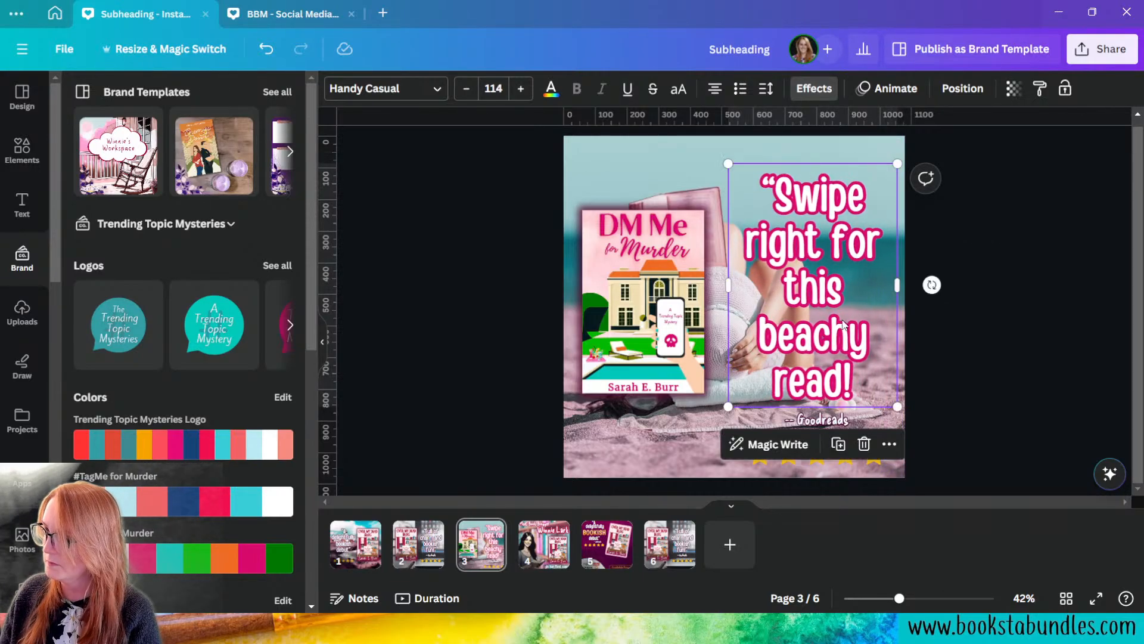
{"action": "left_click_drag", "start_coordinate": [845, 322], "coordinate": [851, 319]}
- Nudge the Goodreads attribution alone down about 35 px, closer to the star row
{"action": "left_click", "coordinate": [840, 420]}
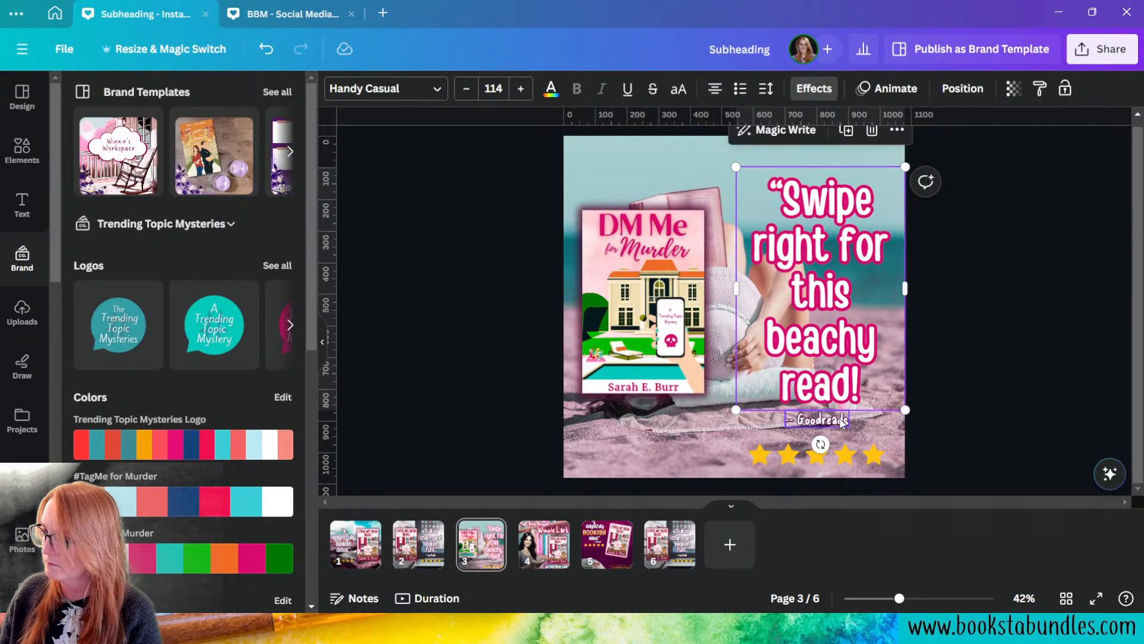
{"action": "key", "text": "Down"}
{"action": "key", "text": "Down"}
{"action": "key", "text": "Down"}
{"action": "key", "text": "Down"}
{"action": "key", "text": "Down"}
{"action": "key", "text": "Down"}
{"action": "key", "text": "Down"}
{"action": "key", "text": "Down"}
{"action": "key", "text": "Down"}
{"action": "key", "text": "Down"}
{"action": "key", "text": "Down"}
{"action": "key", "text": "Down"}
{"action": "key", "text": "Down"}
{"action": "key", "text": "Down"}
{"action": "key", "text": "Down"}
{"action": "key", "text": "Down"}
{"action": "key", "text": "Down"}
{"action": "key", "text": "Down"}
{"action": "key", "text": "Down"}
{"action": "key", "text": "Down"}
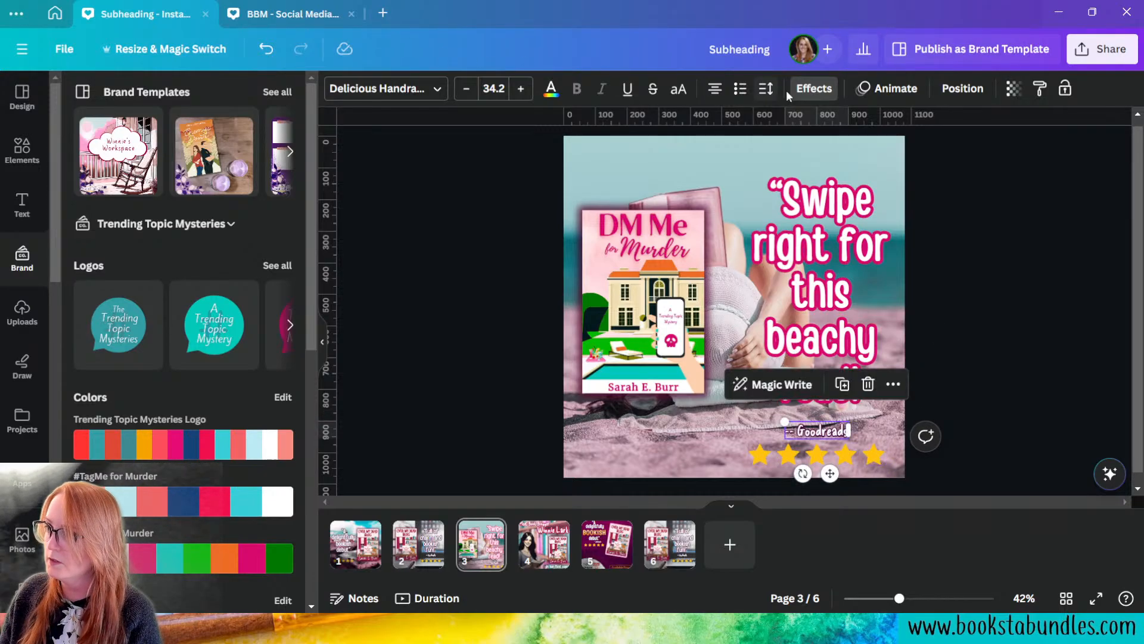
- Recolour the Goodreads attribution's outline magenta pink from the DM Me for Murder brand colours
{"action": "left_click", "coordinate": [817, 90]}
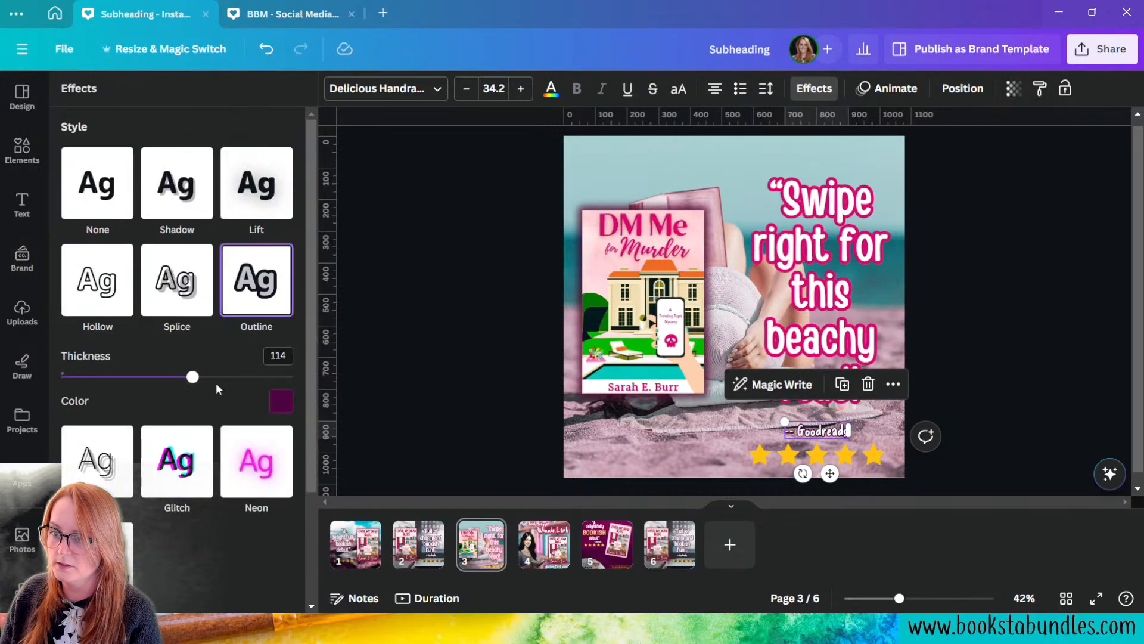
{"action": "left_click", "coordinate": [280, 398]}
{"action": "scroll", "coordinate": [198, 306], "scroll_direction": "down", "scroll_amount": 2}
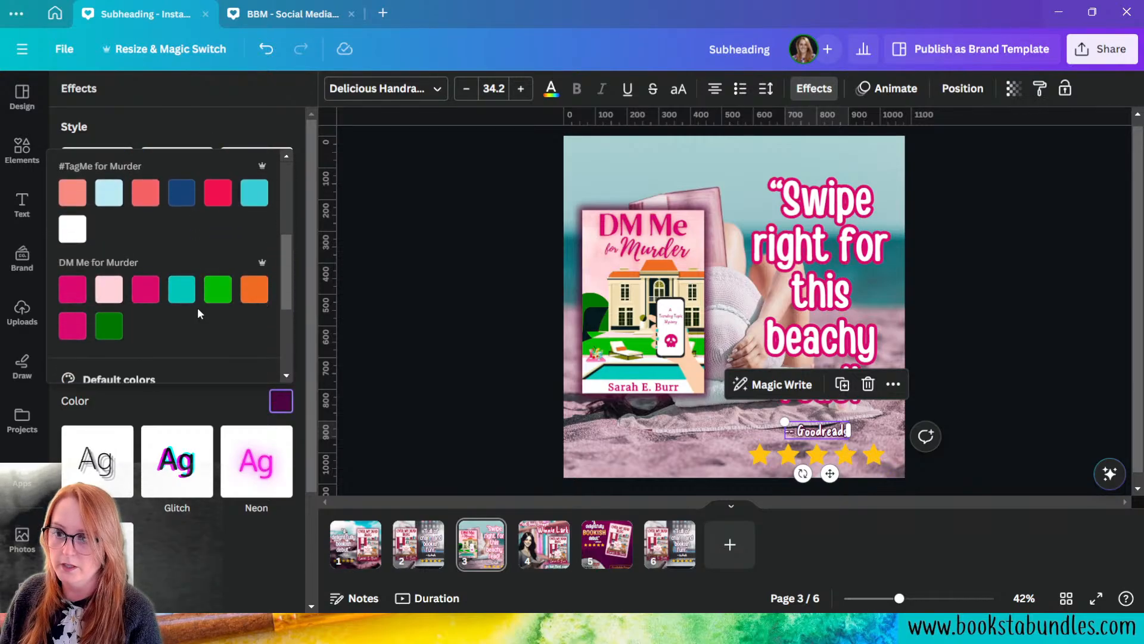
{"action": "left_click", "coordinate": [72, 325]}
- Enlarge the Goodreads attribution to size 41.4 and centre both it and the star row under the quote
{"action": "left_click_drag", "start_coordinate": [785, 422], "coordinate": [769, 411]}
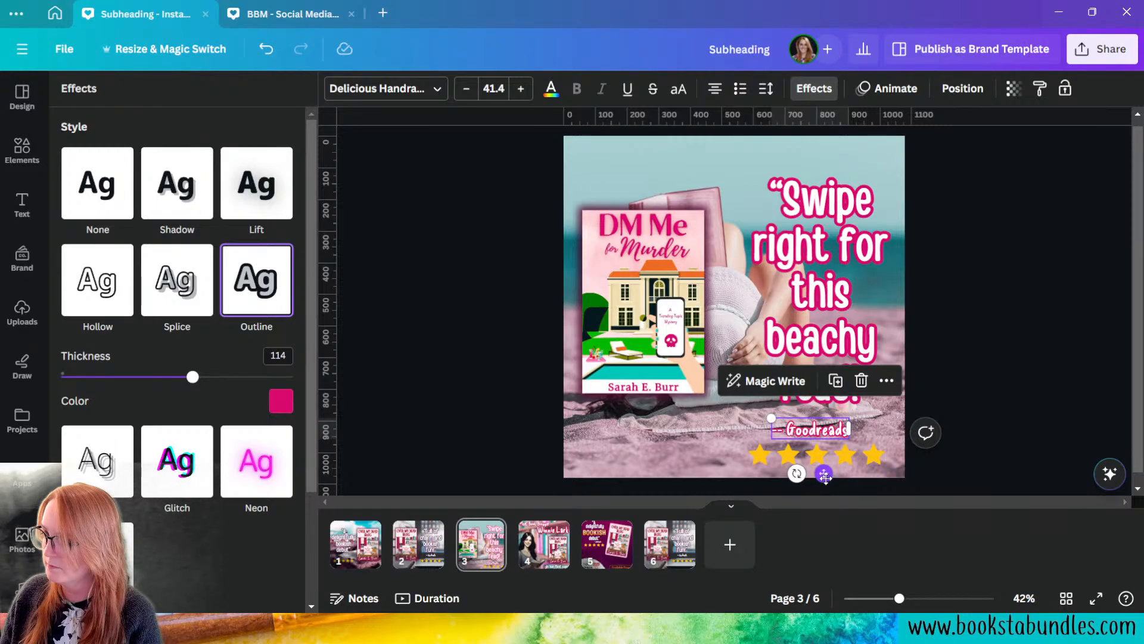
{"action": "left_click_drag", "start_coordinate": [824, 473], "coordinate": [838, 479]}
{"action": "left_click", "coordinate": [825, 455]}
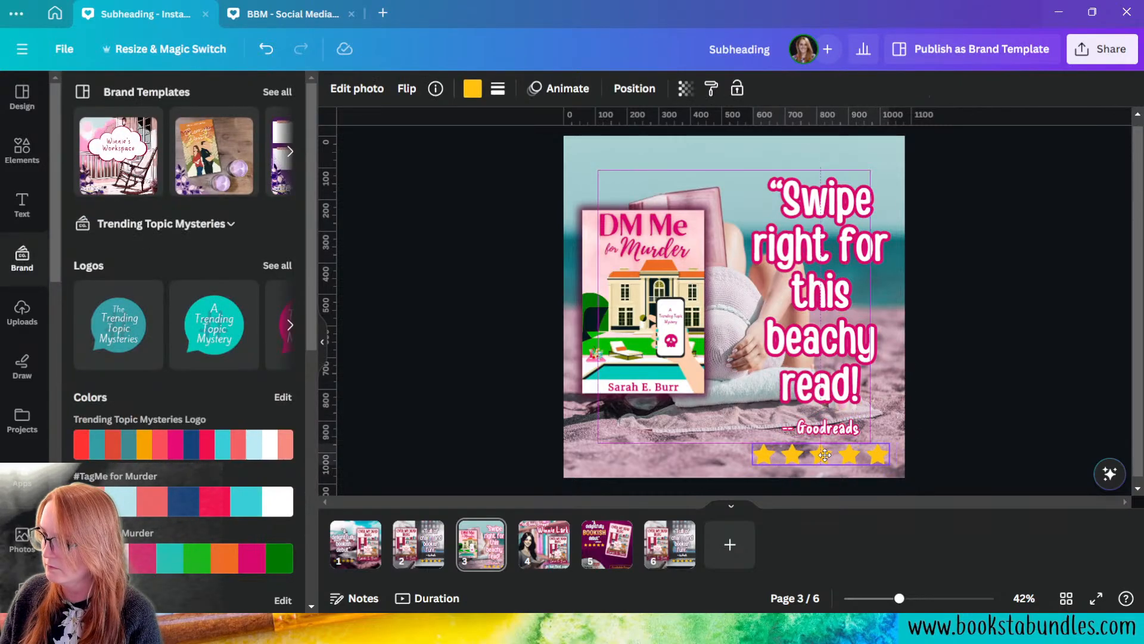
{"action": "left_click_drag", "start_coordinate": [825, 455], "coordinate": [822, 456]}
{"action": "left_click", "coordinate": [1021, 392]}
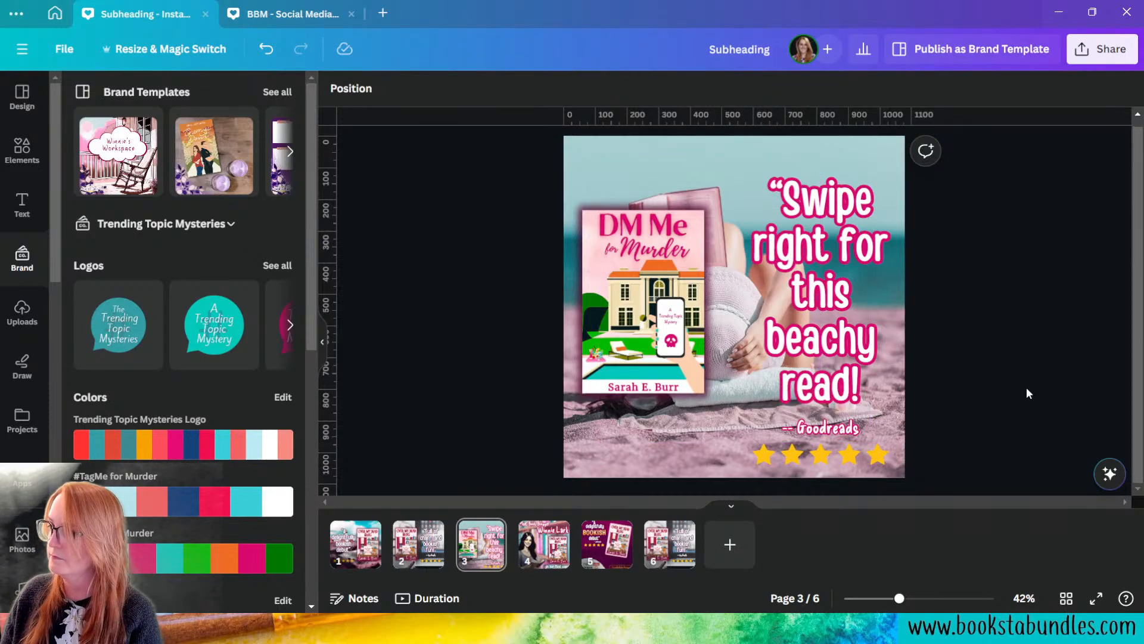
- Select the quote, Goodreads attribution and star row together and nudge them up about 40 px
{"action": "left_click_drag", "start_coordinate": [914, 470], "coordinate": [806, 334]}
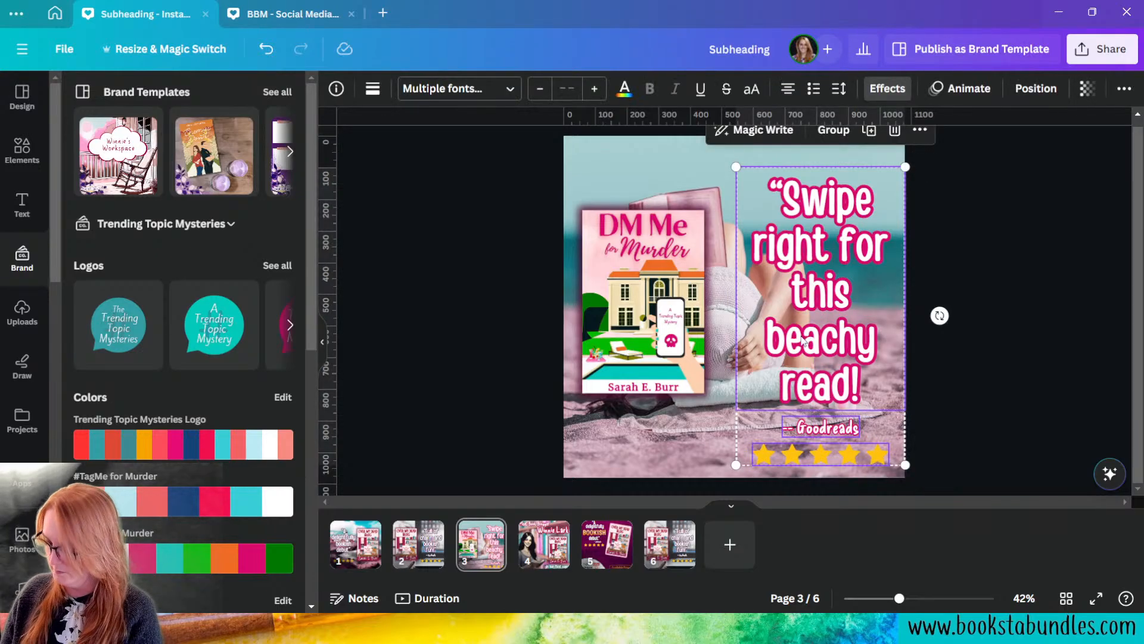
{"action": "key", "text": "Up"}
{"action": "key", "text": "Up"}
{"action": "key", "text": "Up"}
{"action": "key", "text": "Up"}
{"action": "key", "text": "Up"}
{"action": "key", "text": "Up"}
{"action": "key", "text": "Up"}
{"action": "key", "text": "Up"}
{"action": "key", "text": "Up"}
{"action": "key", "text": "Up"}
{"action": "key", "text": "Up"}
{"action": "key", "text": "Up"}
{"action": "key", "text": "Up"}
{"action": "key", "text": "Up"}
{"action": "key", "text": "Up"}
{"action": "key", "text": "Up"}
{"action": "key", "text": "Up"}
{"action": "key", "text": "Up"}
{"action": "key", "text": "Up"}
{"action": "key", "text": "Up"}
{"action": "key", "text": "Up"}
{"action": "key", "text": "Up"}
{"action": "key", "text": "Up"}
{"action": "key", "text": "Up"}
{"action": "key", "text": "Up"}
{"action": "key", "text": "Up"}
{"action": "key", "text": "Up"}
{"action": "key", "text": "Up"}
{"action": "key", "text": "Up"}
{"action": "key", "text": "Up"}
{"action": "key", "text": "Up"}
{"action": "key", "text": "Up"}
{"action": "key", "text": "Up"}
{"action": "key", "text": "Up"}
{"action": "key", "text": "Up"}
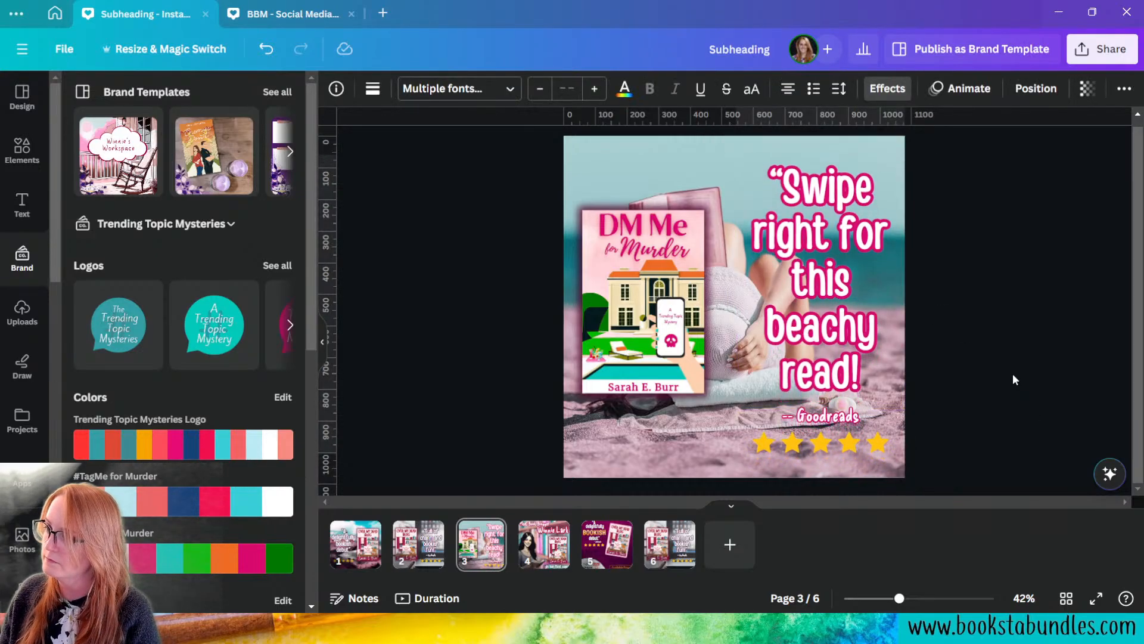
{"action": "left_click", "coordinate": [1013, 373]}
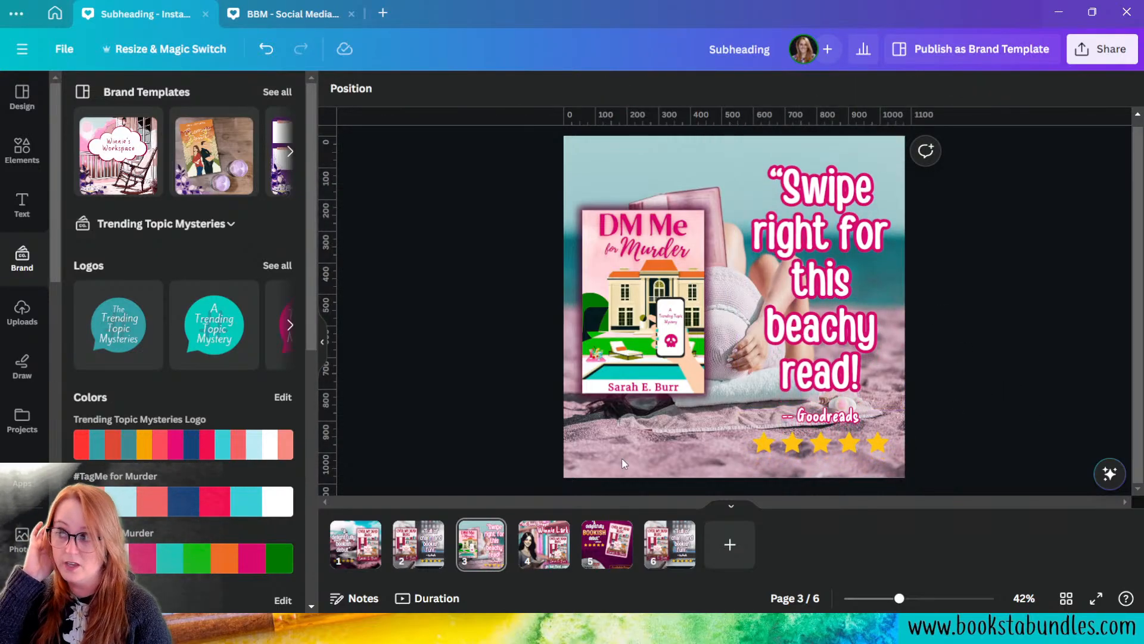
- Enlarge the DM Me for Murder cover to fill the space beside the quote and shift it slightly up and left
{"action": "left_click", "coordinate": [698, 381]}
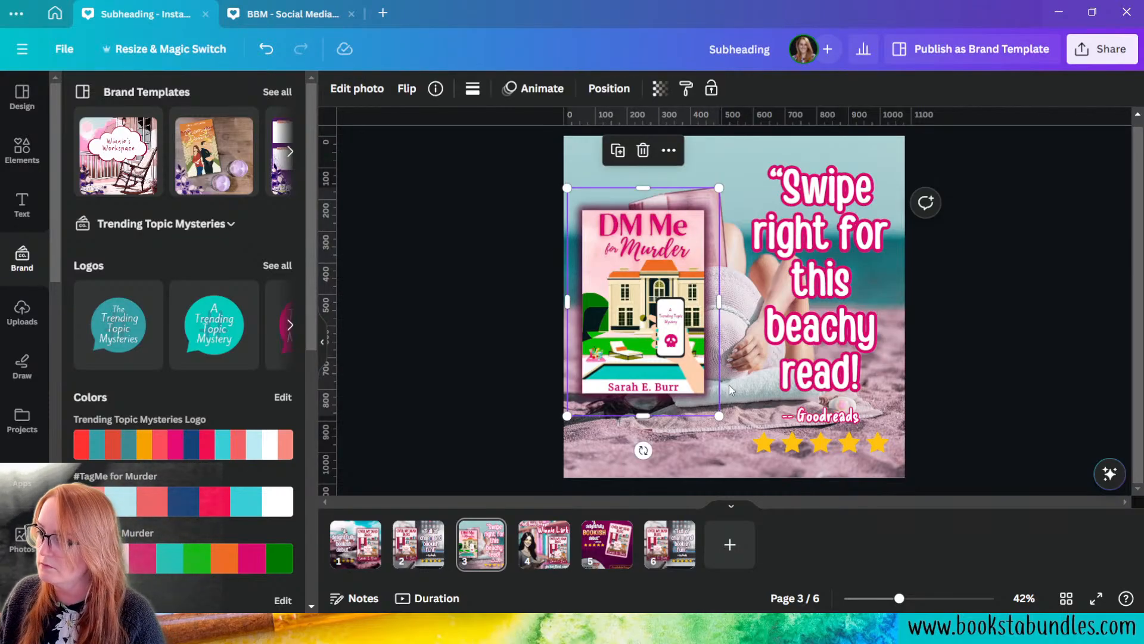
{"action": "left_click_drag", "start_coordinate": [718, 413], "coordinate": [769, 454]}
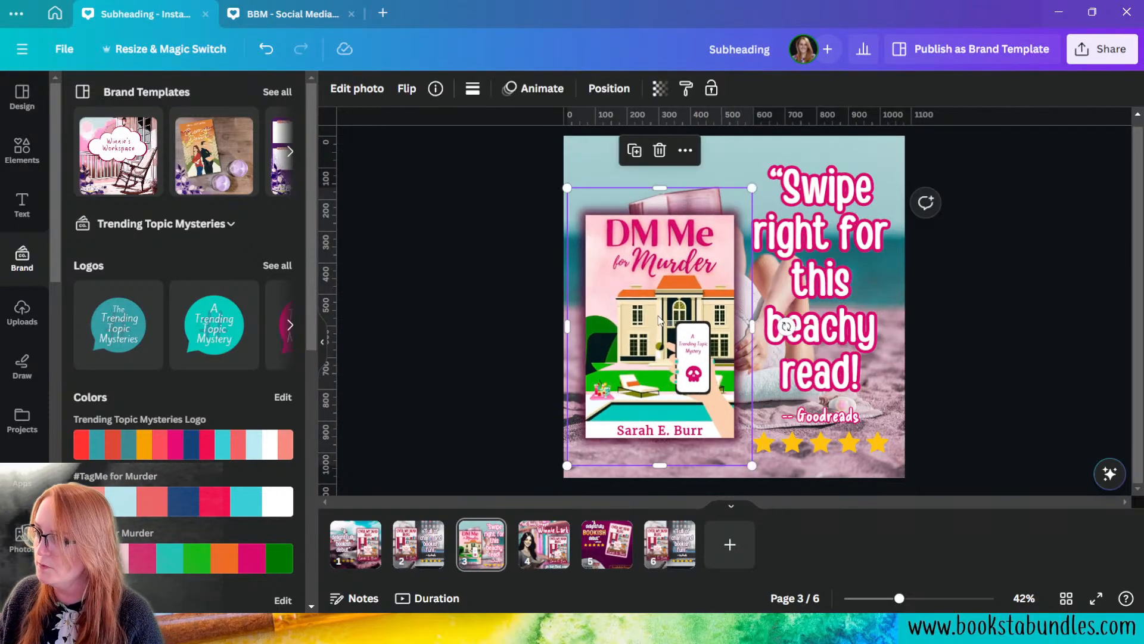
{"action": "left_click_drag", "start_coordinate": [658, 322], "coordinate": [650, 299]}
- Shift the beach background photo to the right within its crop so the reader sits behind the quote
{"action": "left_click", "coordinate": [615, 476]}
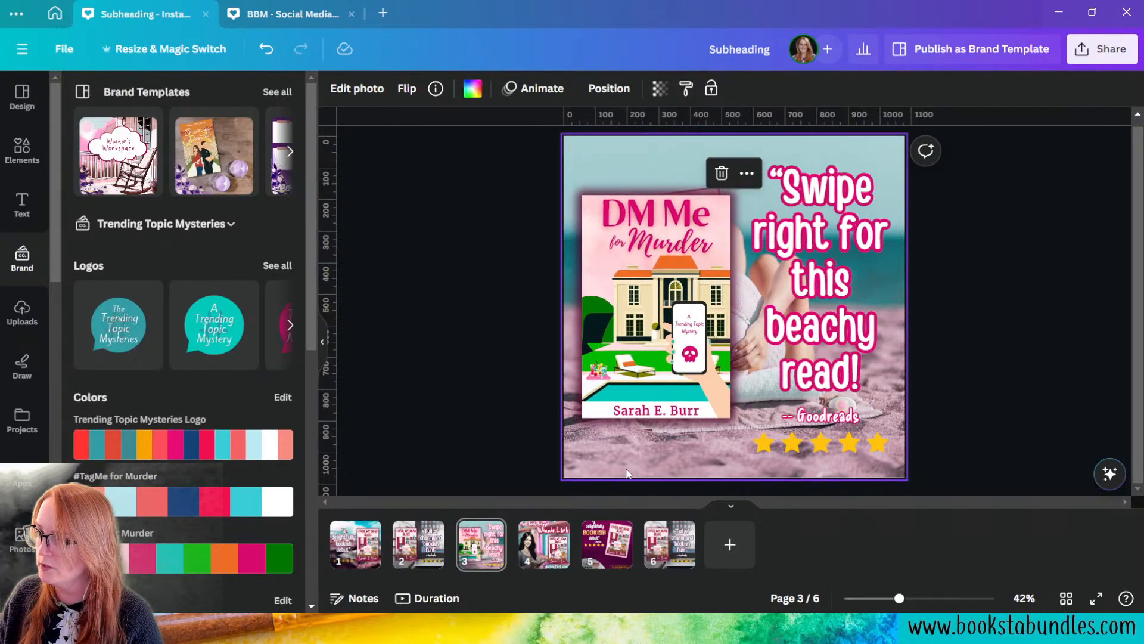
{"action": "double_click", "coordinate": [627, 474]}
{"action": "left_click_drag", "start_coordinate": [627, 473], "coordinate": [716, 464]}
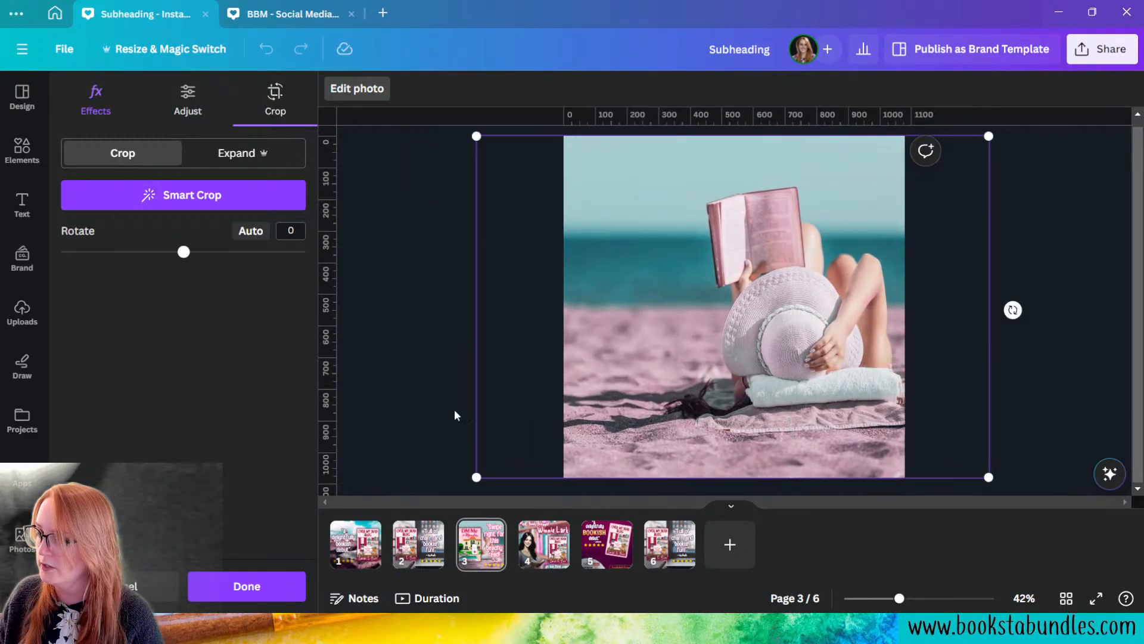
{"action": "left_click", "coordinate": [408, 403]}
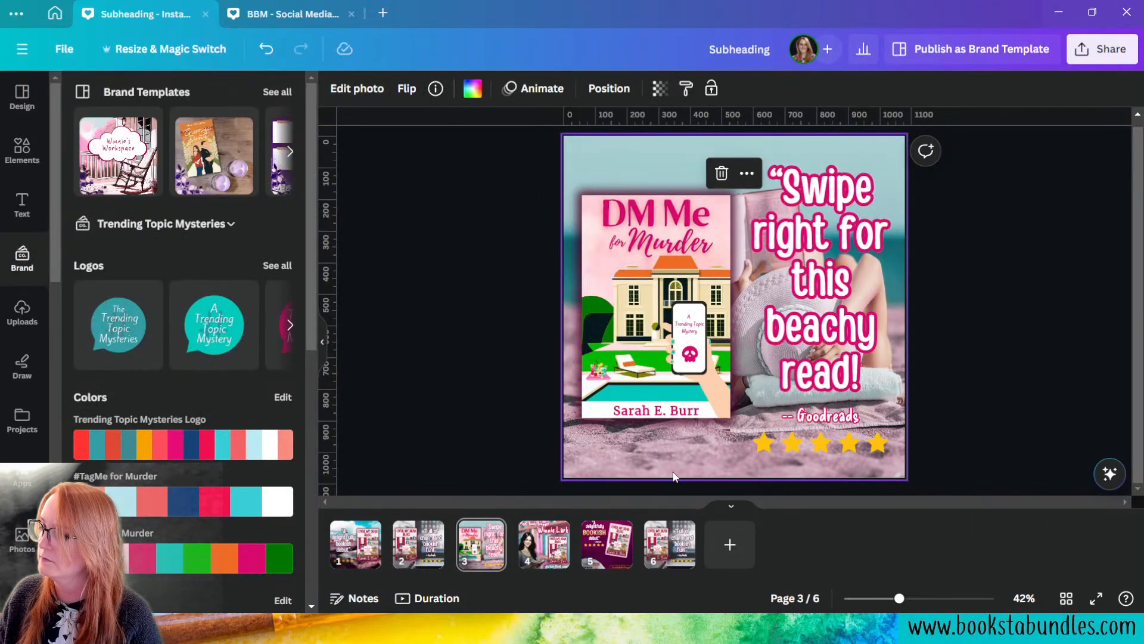
{"action": "left_click", "coordinate": [1020, 403]}
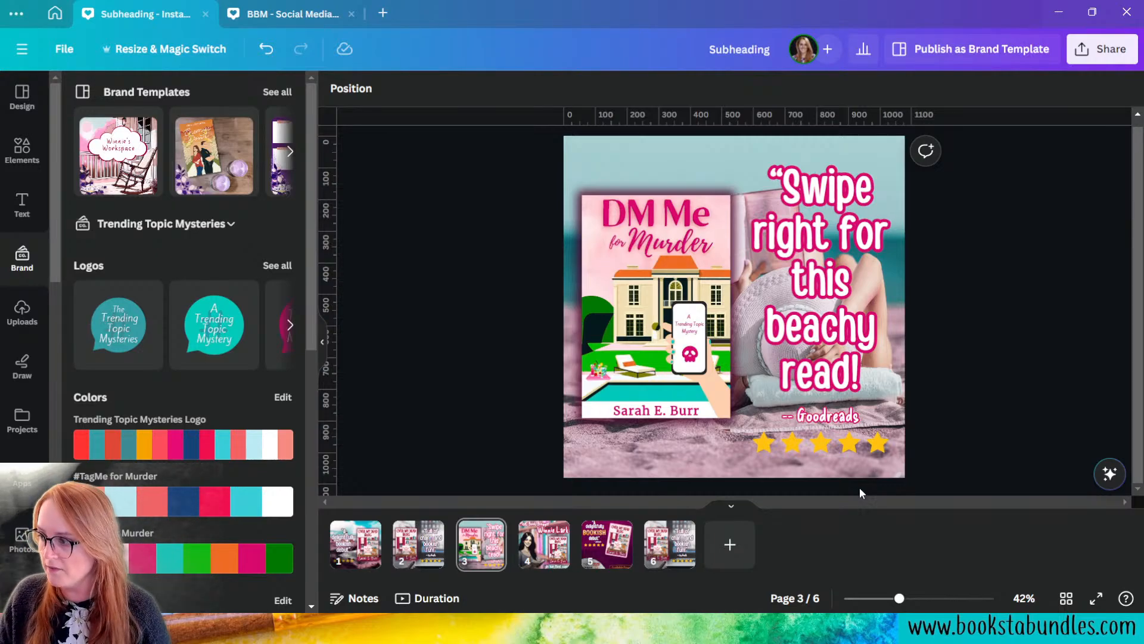
- Search the graphics elements for "five stars" to find a replacement for the flat star row
{"action": "left_click", "coordinate": [823, 453]}
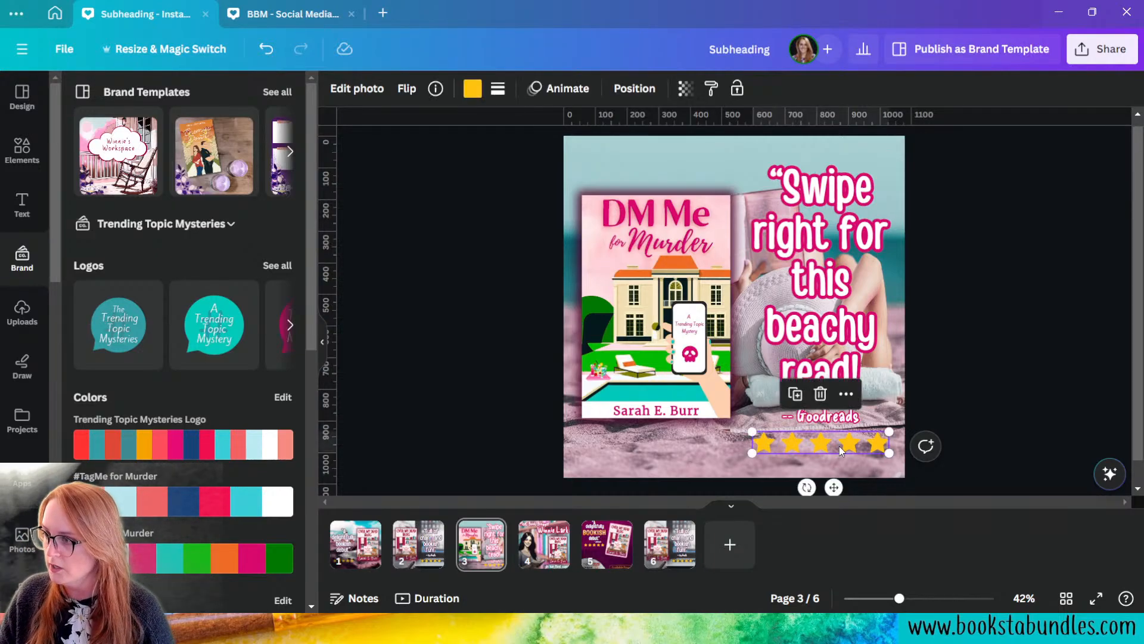
{"action": "left_click", "coordinate": [356, 89]}
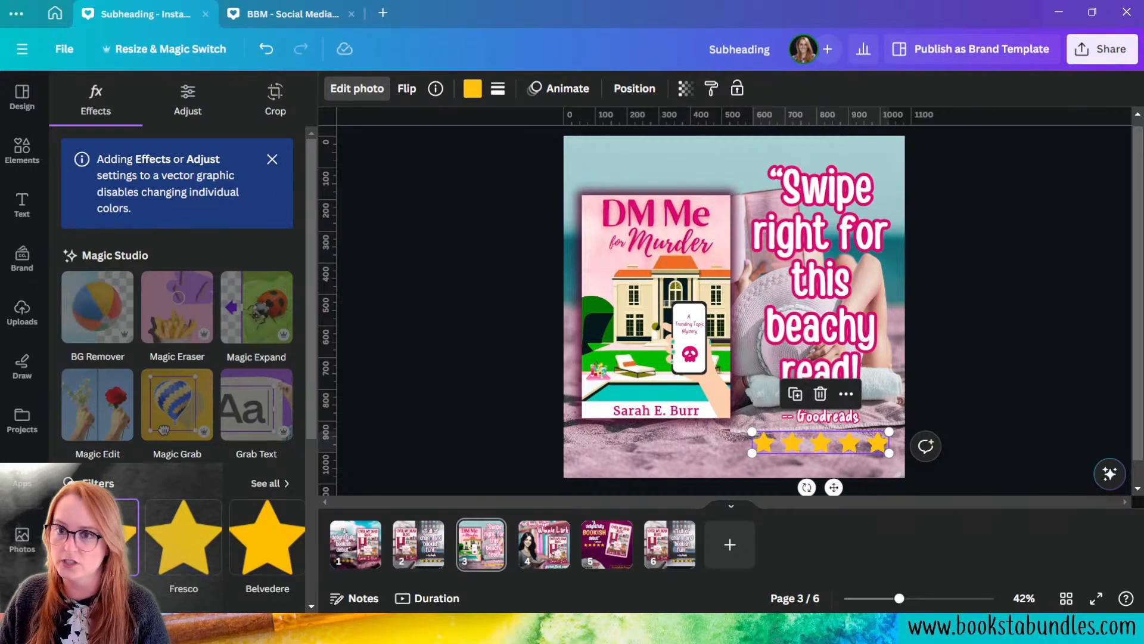
{"action": "left_click", "coordinate": [41, 153]}
{"action": "double_click", "coordinate": [136, 98]}
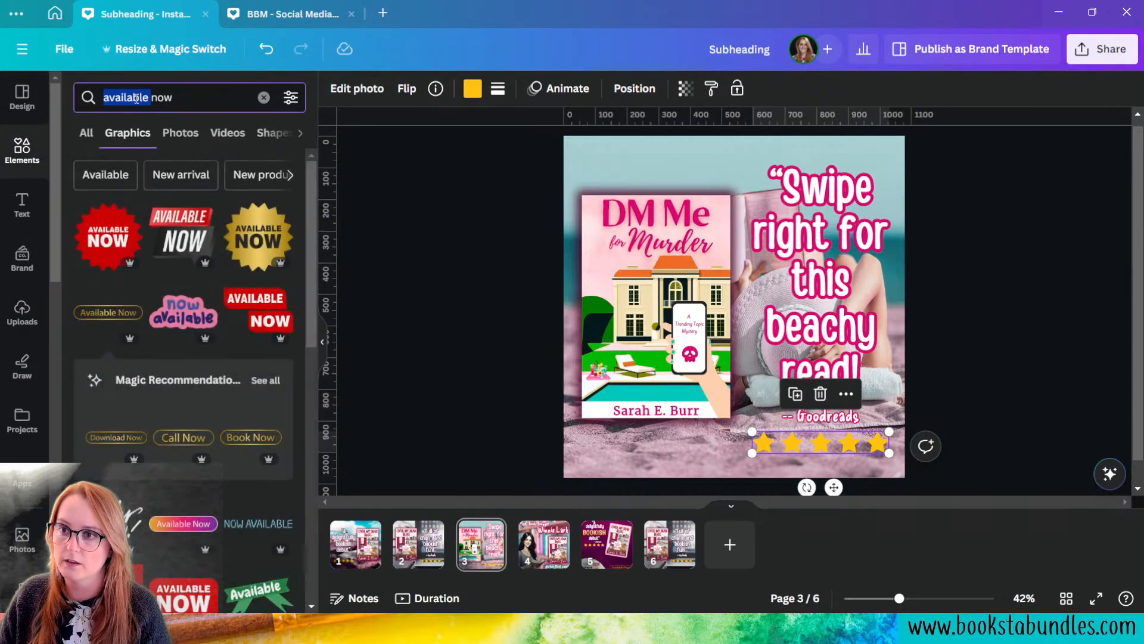
{"action": "key", "text": "ctrl+a"}
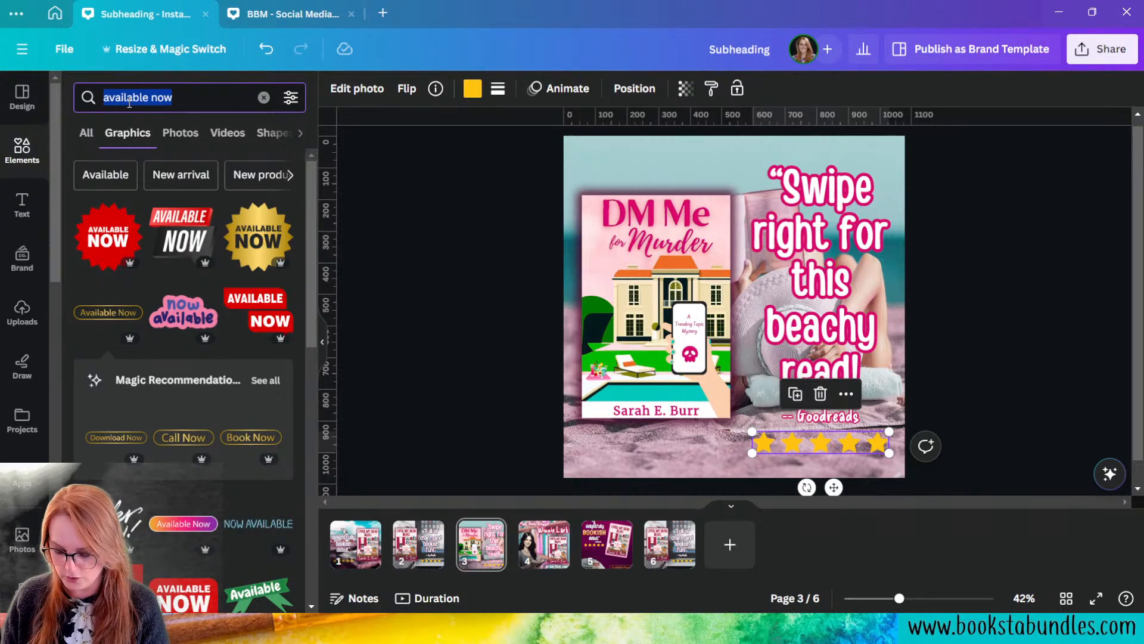
{"action": "key", "text": "BackSpace"}
{"action": "type", "text": "five star"}
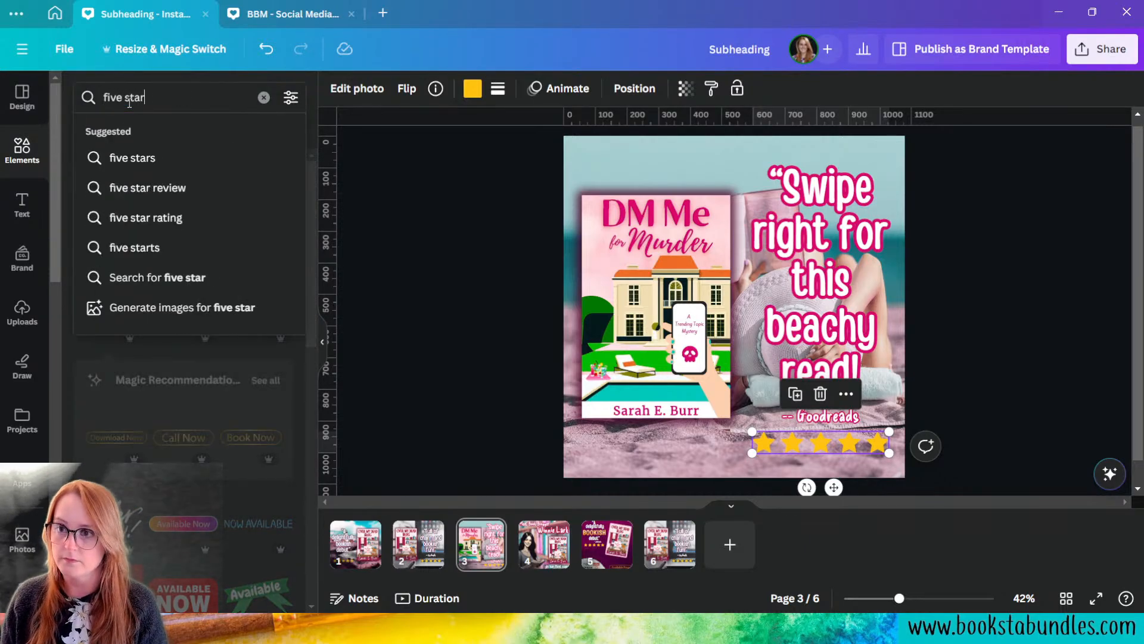
{"action": "type", "text": "s"}
{"action": "key", "text": "Return"}
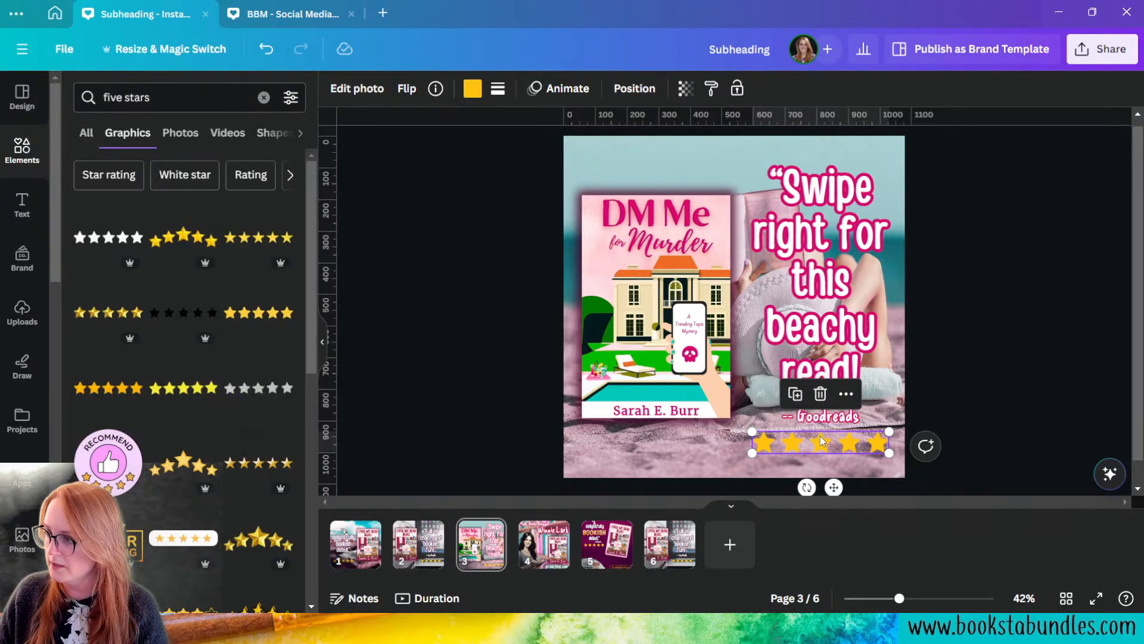
- Replace the flat star row with the shaded gold five-star graphic, about 435 px wide and centred under the Goodreads attribution
{"action": "key", "text": "Delete"}
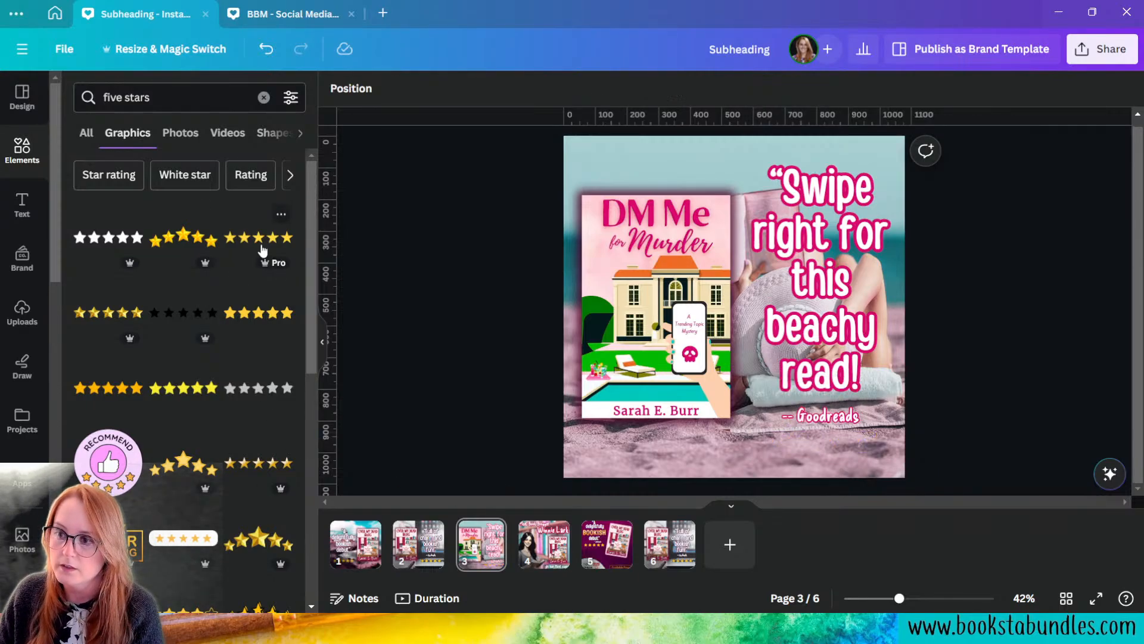
{"action": "left_click", "coordinate": [101, 316]}
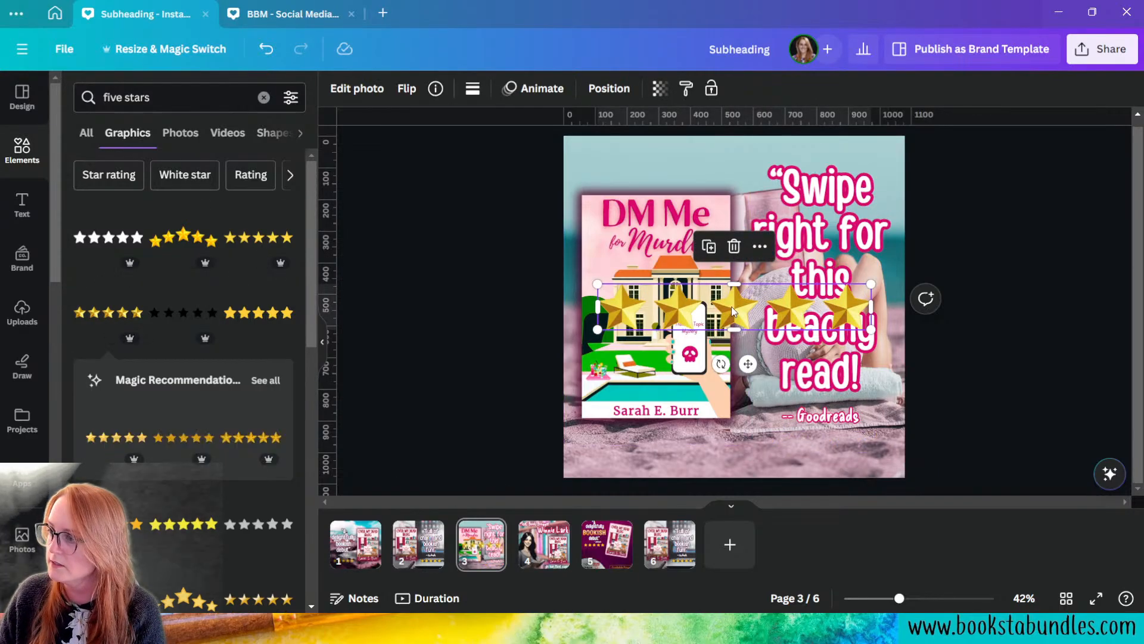
{"action": "left_click_drag", "start_coordinate": [733, 310], "coordinate": [751, 447]}
{"action": "left_click_drag", "start_coordinate": [608, 419], "coordinate": [749, 445]}
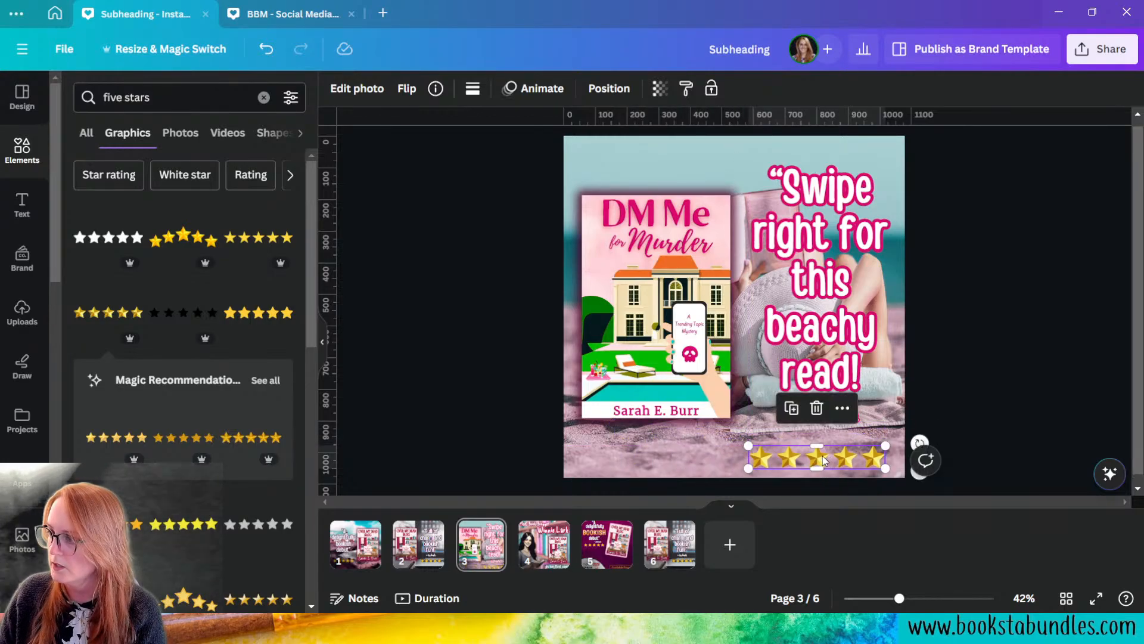
{"action": "left_click_drag", "start_coordinate": [823, 460], "coordinate": [826, 445]}
{"action": "left_click", "coordinate": [1049, 390]}
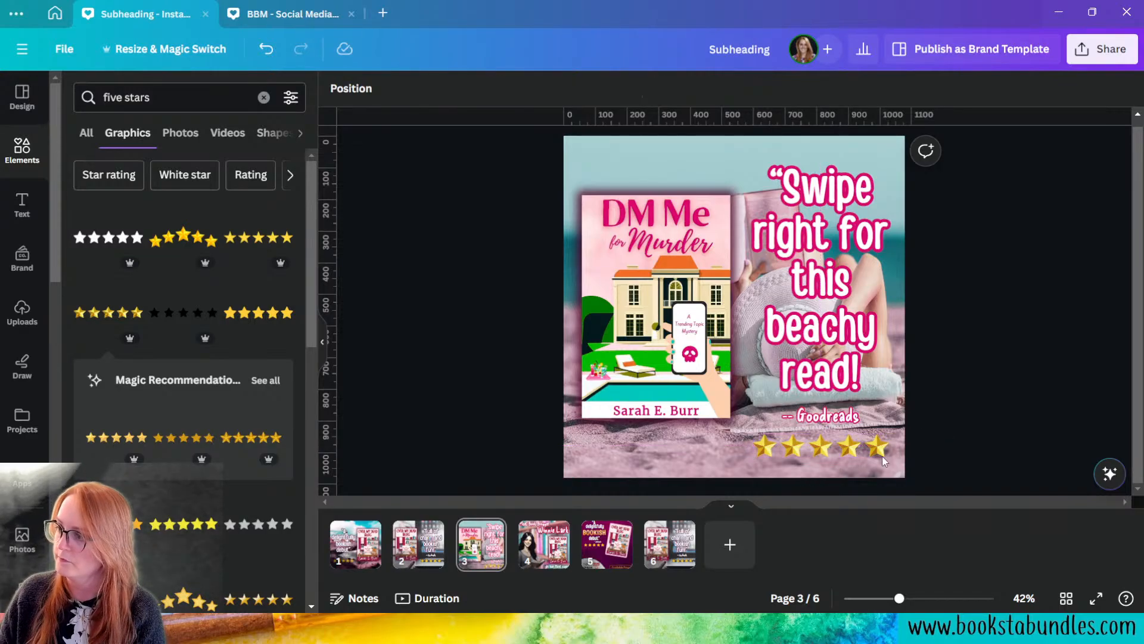
- Apply an Outline shadow to the gold five-star graphic and colour it pink #E4008F
{"action": "left_click", "coordinate": [882, 454]}
{"action": "left_click", "coordinate": [357, 88]}
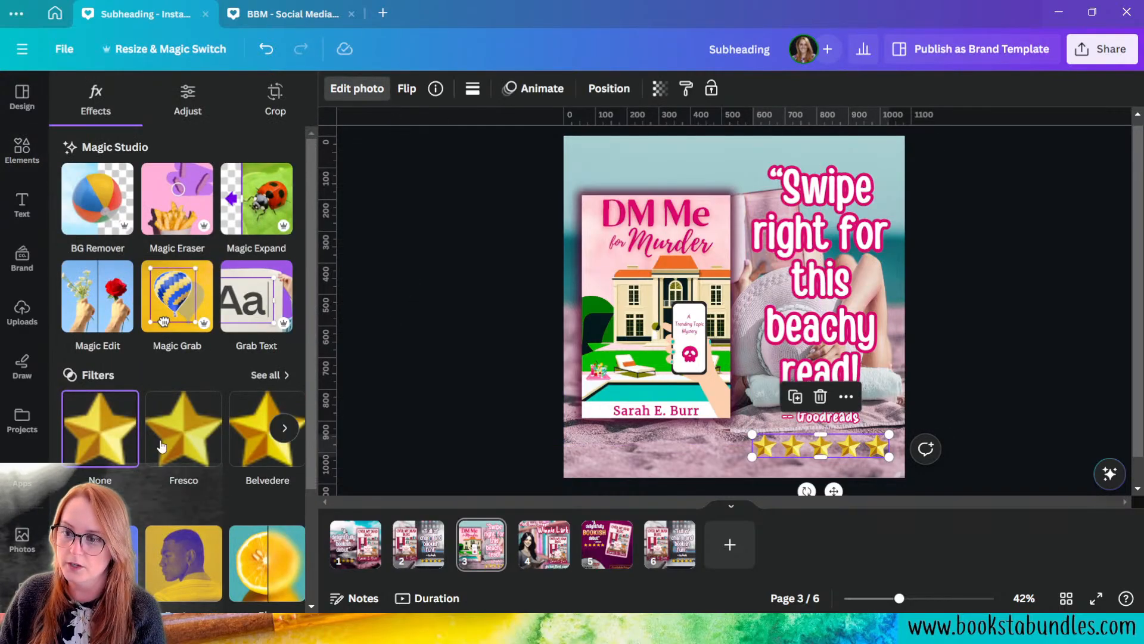
{"action": "scroll", "coordinate": [161, 446], "scroll_direction": "down", "scroll_amount": 3}
{"action": "left_click", "coordinate": [103, 393]}
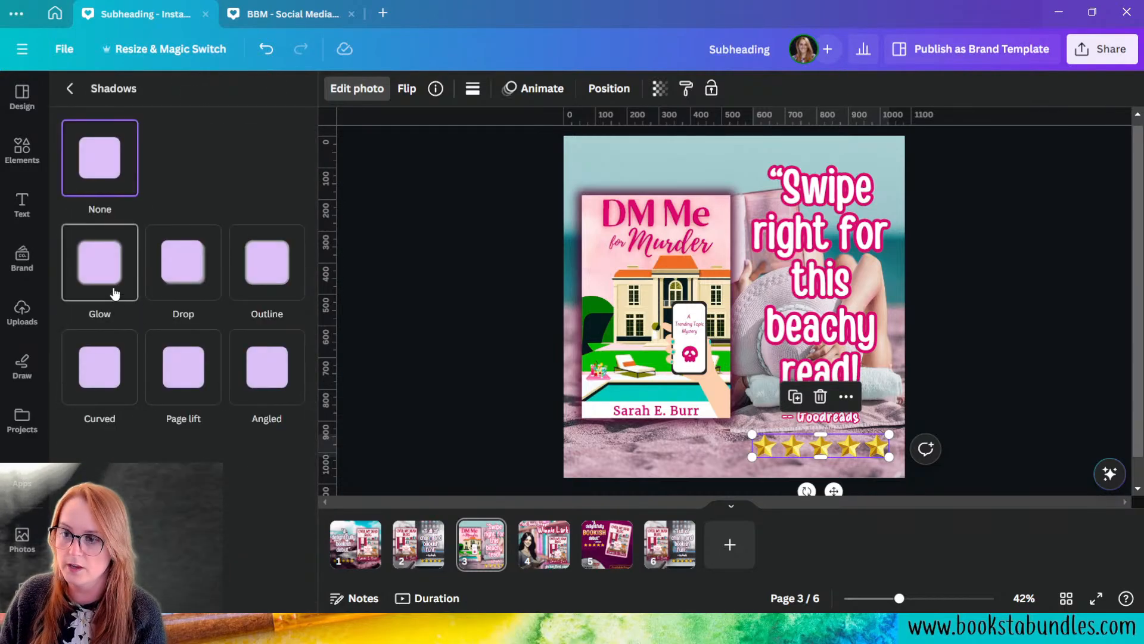
{"action": "left_click", "coordinate": [113, 292]}
{"action": "left_click", "coordinate": [270, 270]}
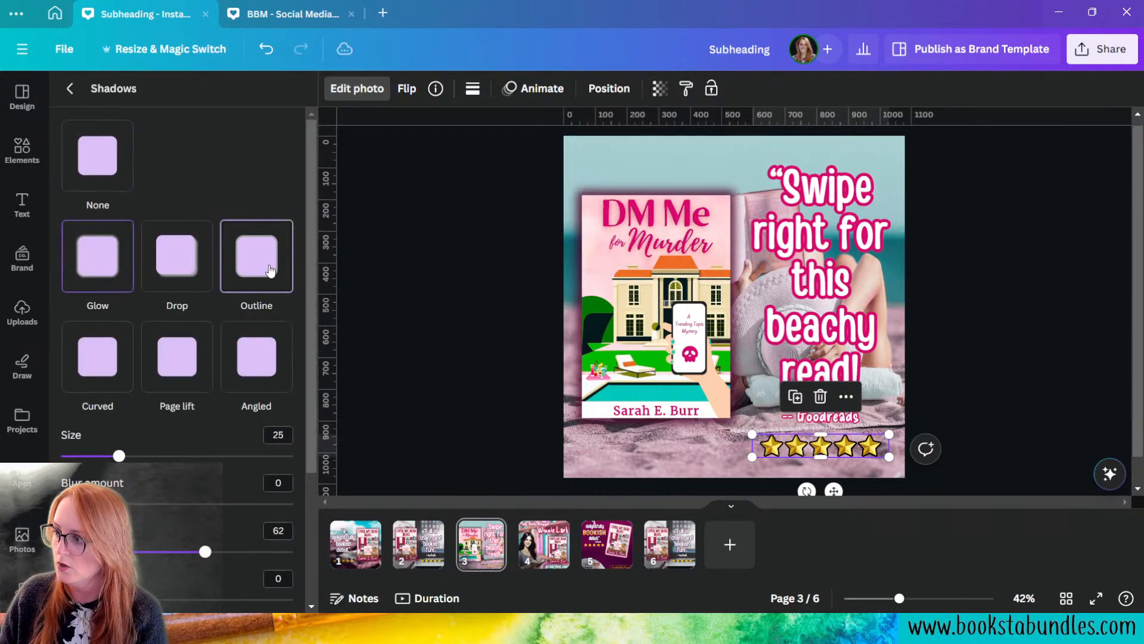
{"action": "scroll", "coordinate": [236, 427], "scroll_direction": "down", "scroll_amount": 2}
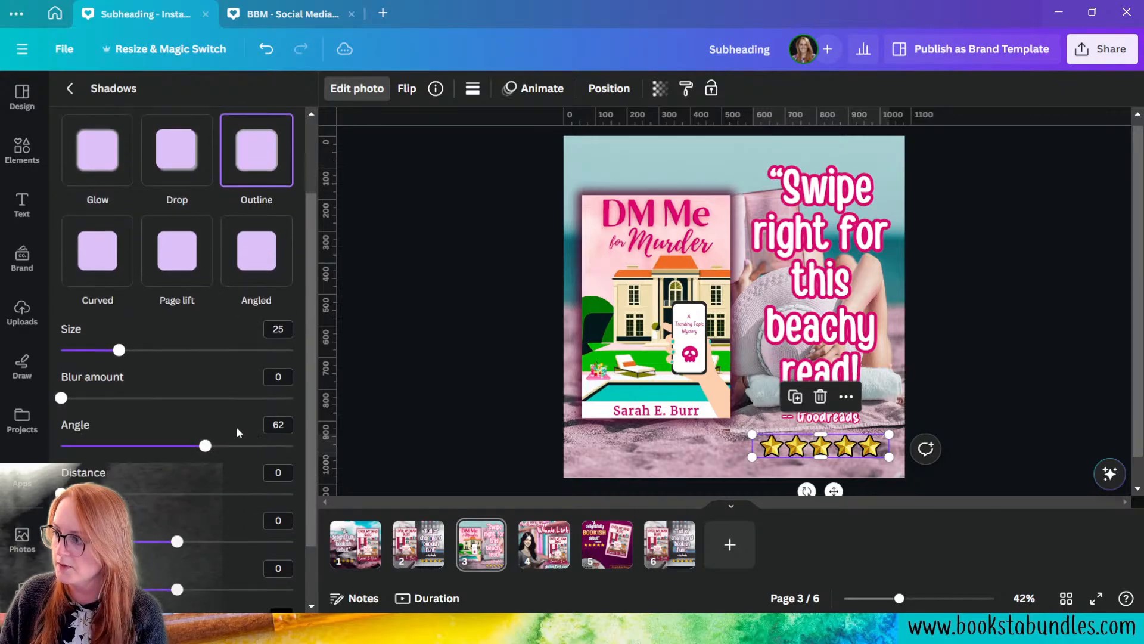
{"action": "scroll", "coordinate": [236, 427], "scroll_direction": "down", "scroll_amount": 2}
{"action": "left_click", "coordinate": [281, 541]}
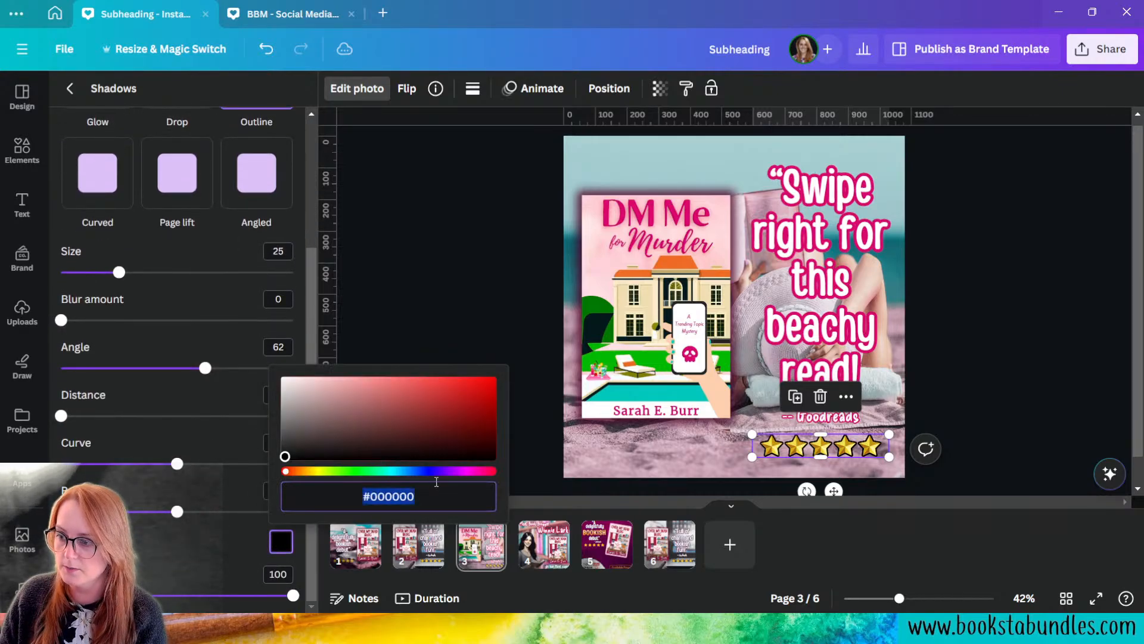
{"action": "left_click_drag", "start_coordinate": [450, 472], "coordinate": [535, 391]}
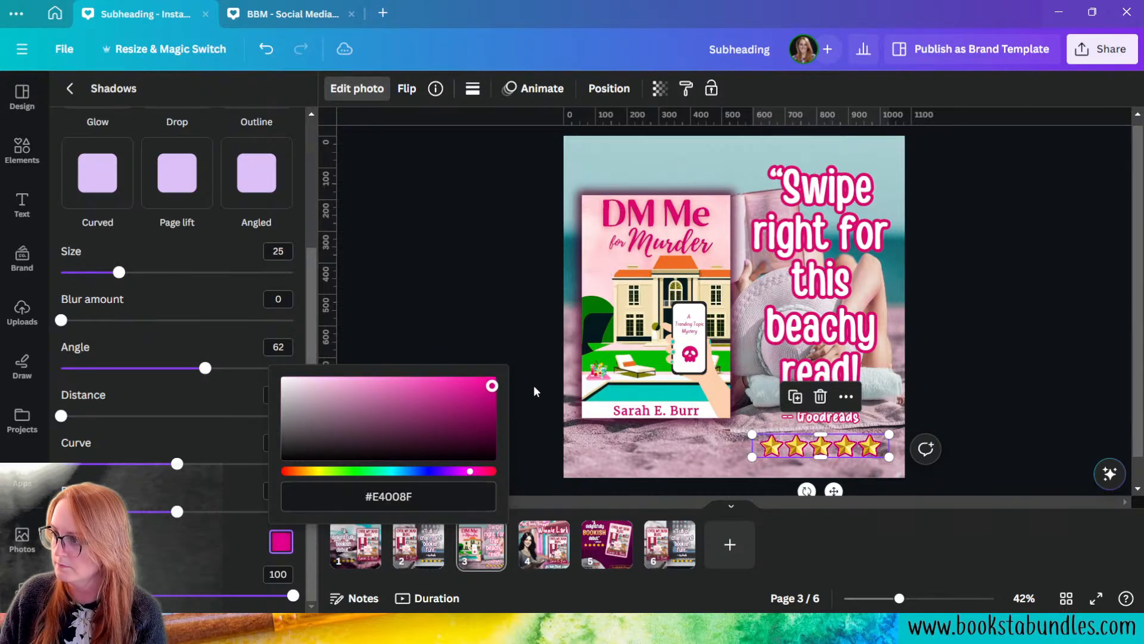
{"action": "left_click", "coordinate": [1002, 323]}
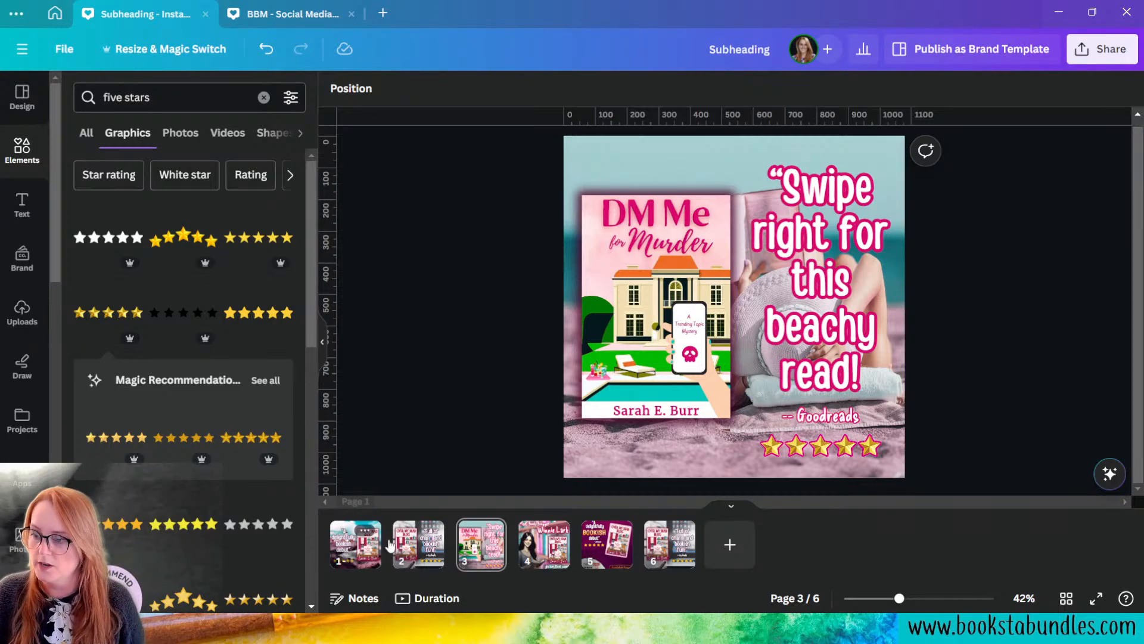
- Move the DM Me for Murder quote page from third to second place in the page order
{"action": "left_click_drag", "start_coordinate": [472, 576], "coordinate": [420, 566]}
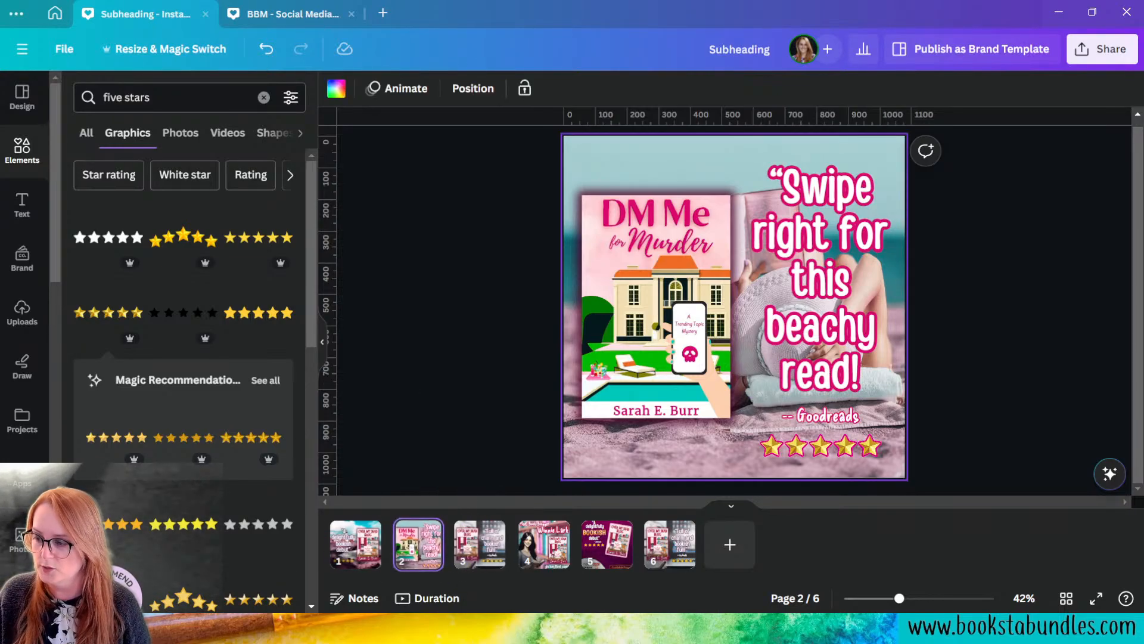